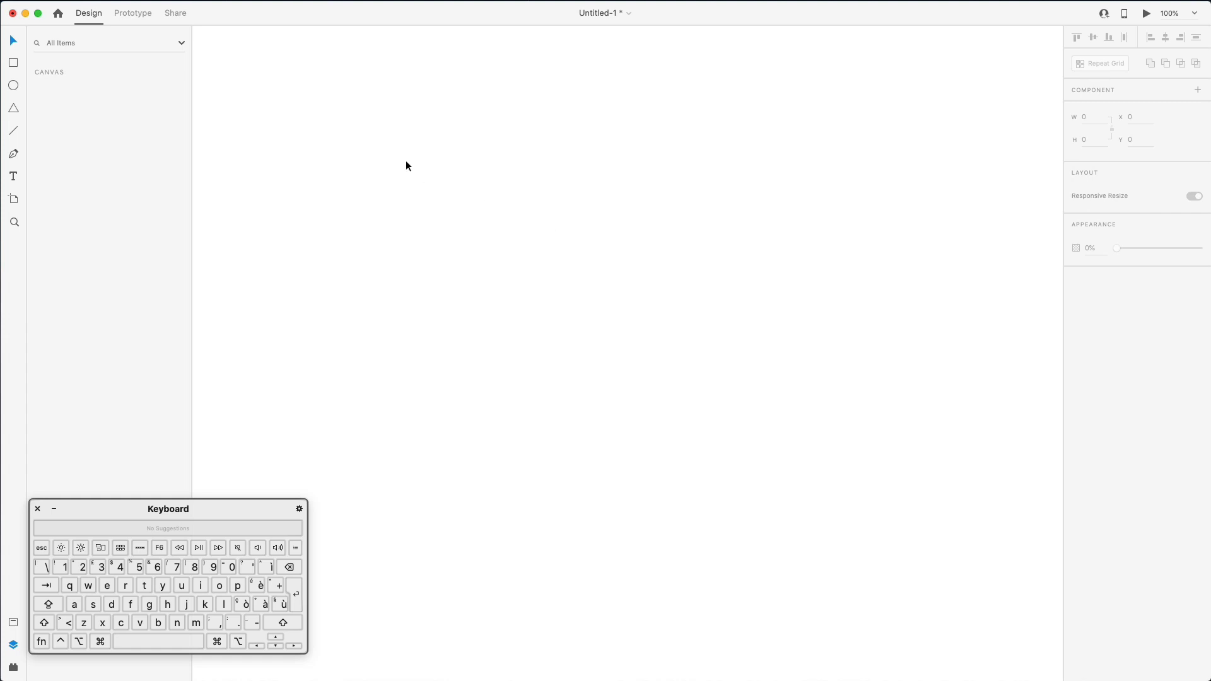
- Add a 375 × 812 iPhone X/XS/11 Pro artboard and return to the Select tool
left_click(16, 199)
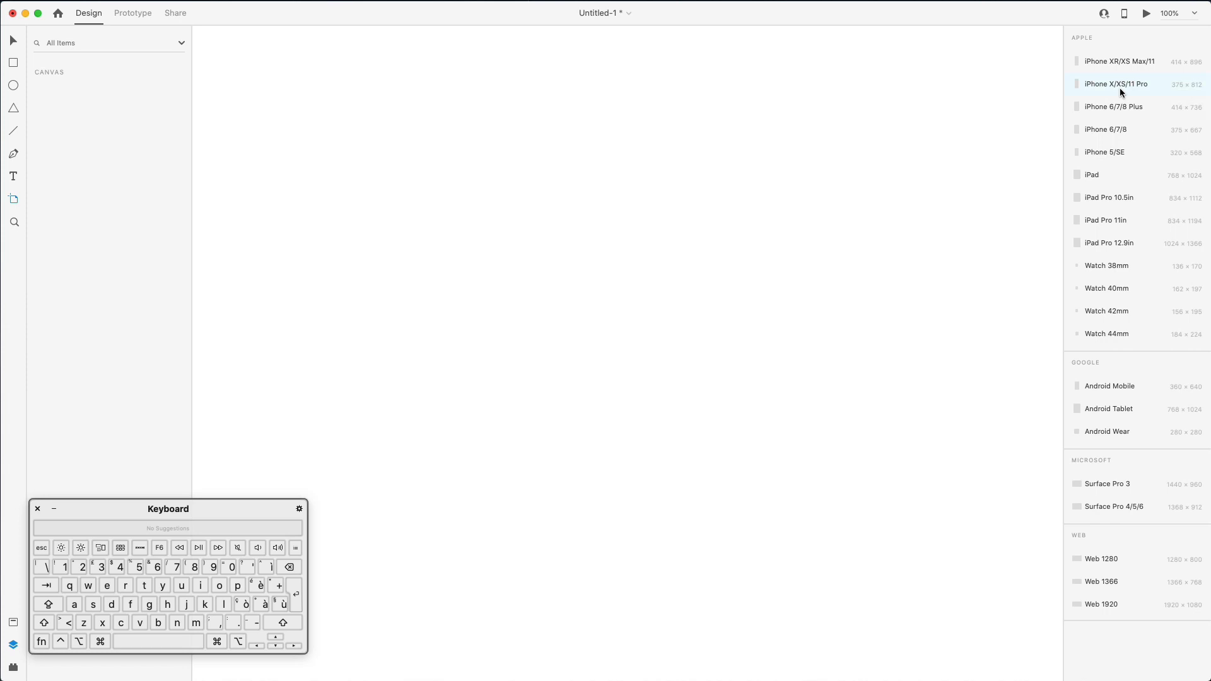
left_click(1119, 85)
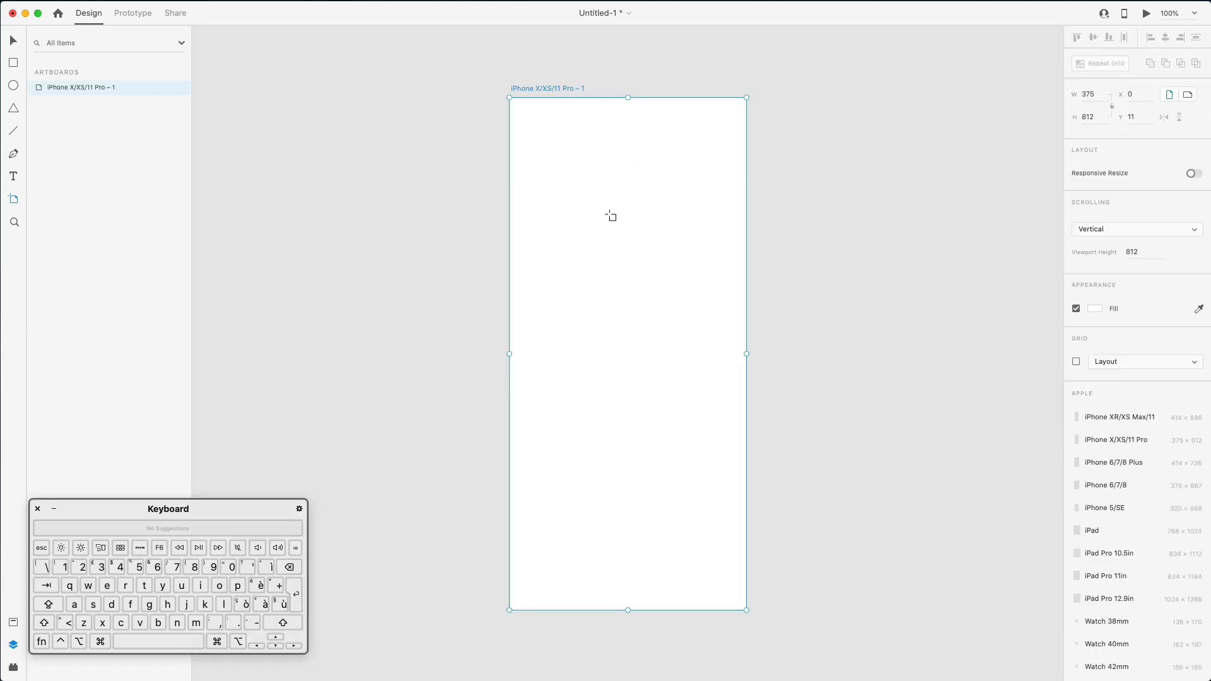
key("v")
scroll(592, 177, "down", 1)
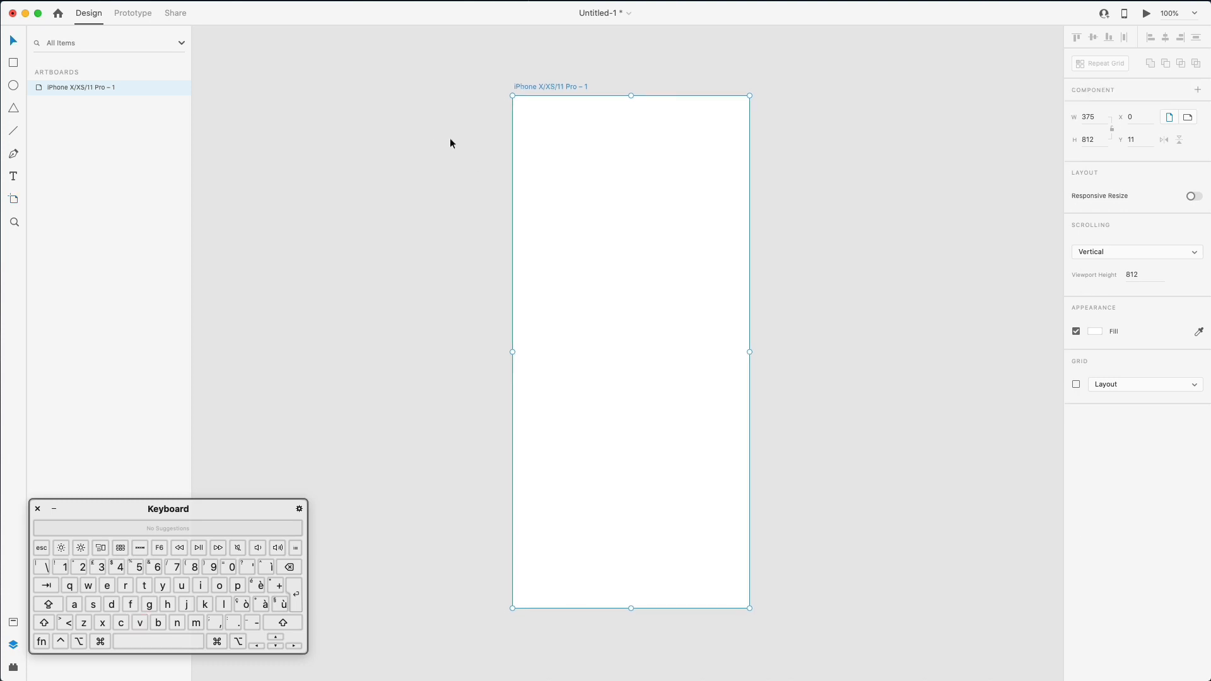
scroll(501, 198, "right", 1)
- Add the text 'Let's get started' on the artboard
left_click(447, 197)
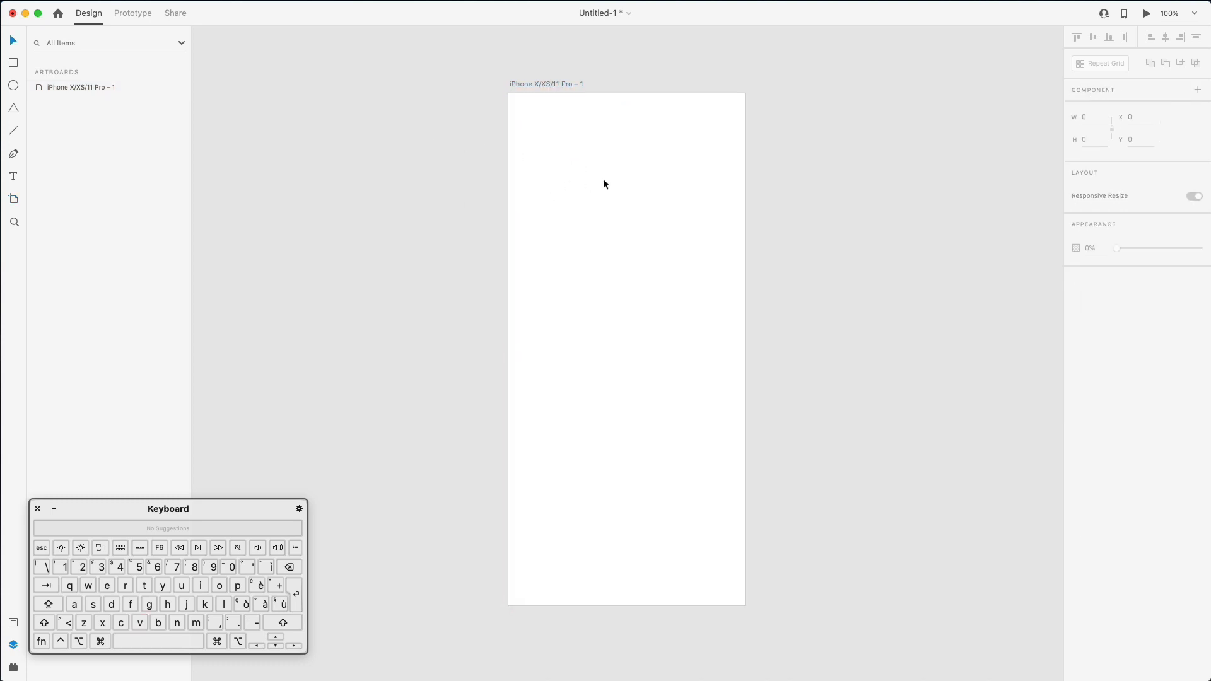
key("t")
left_click(621, 189)
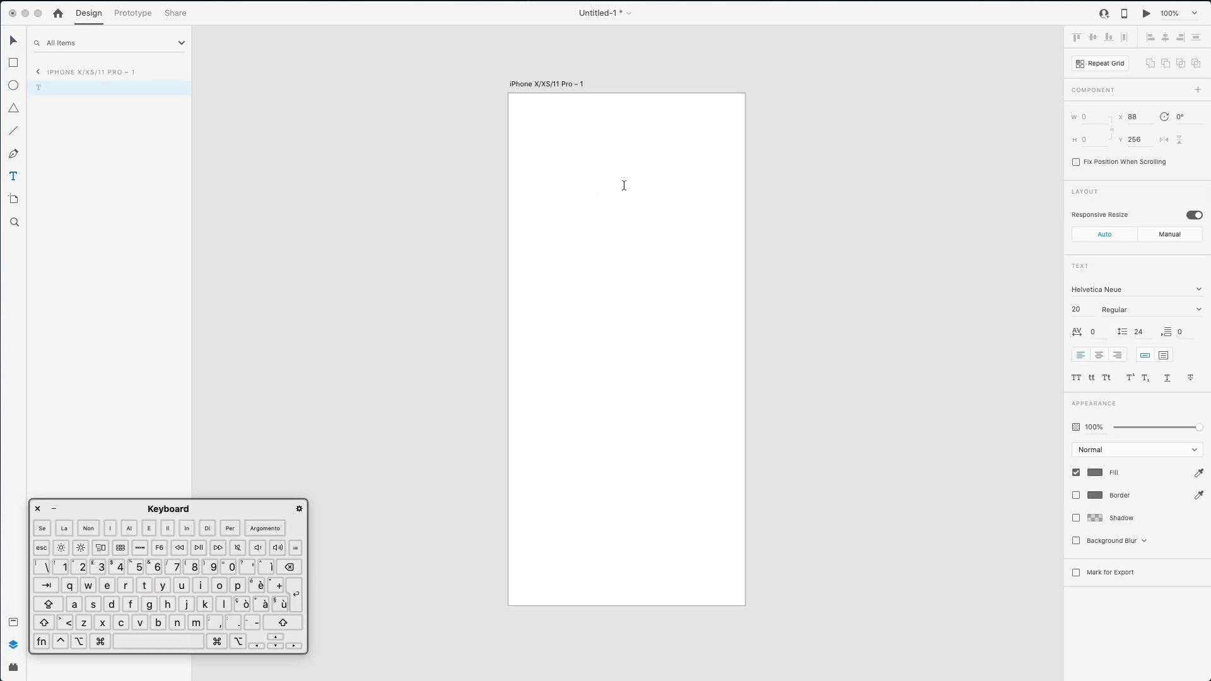
key("shift")
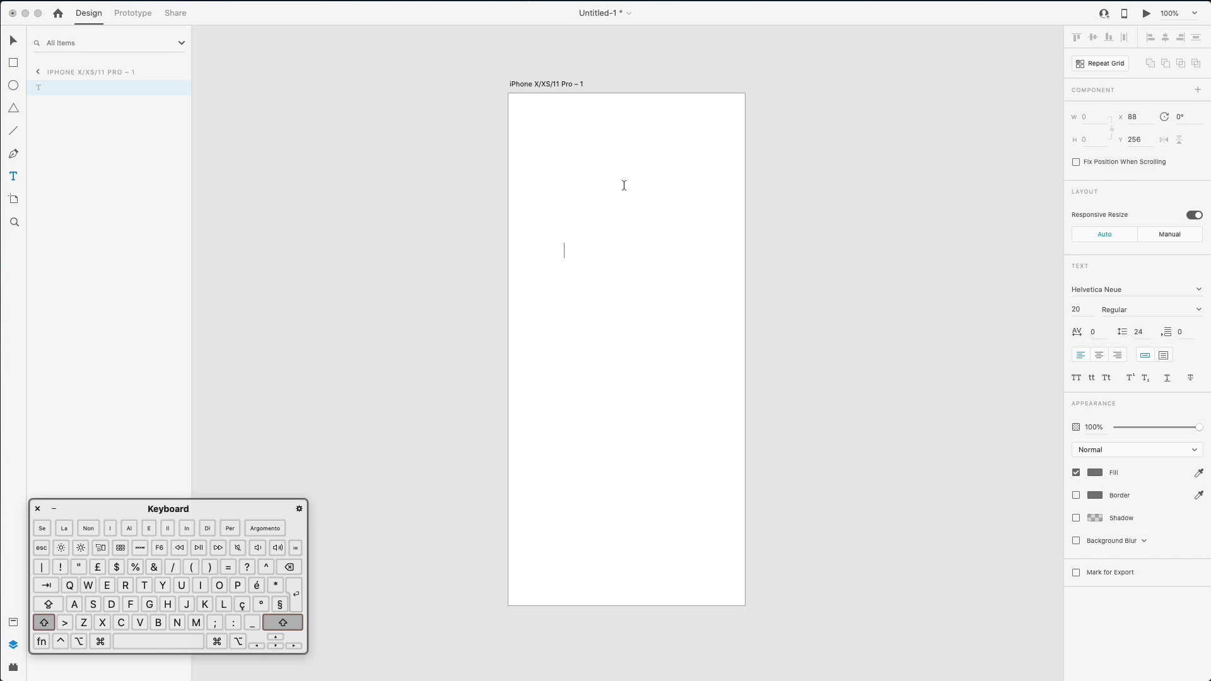
type("L")
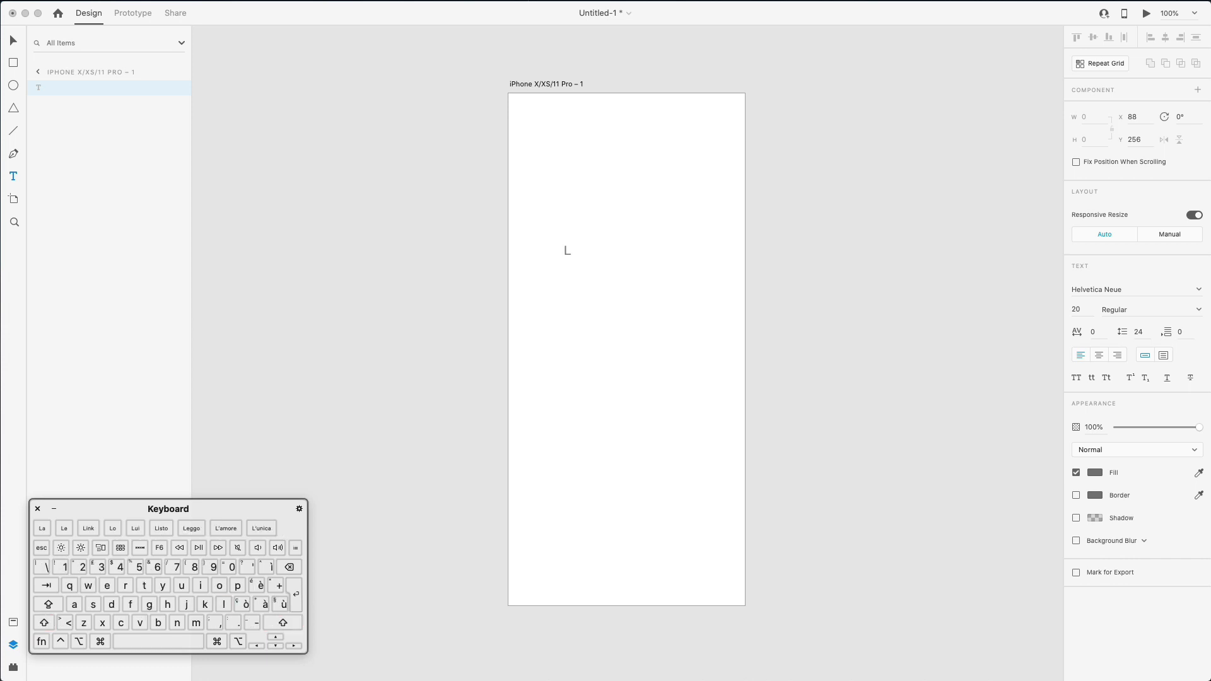
type("et's get star")
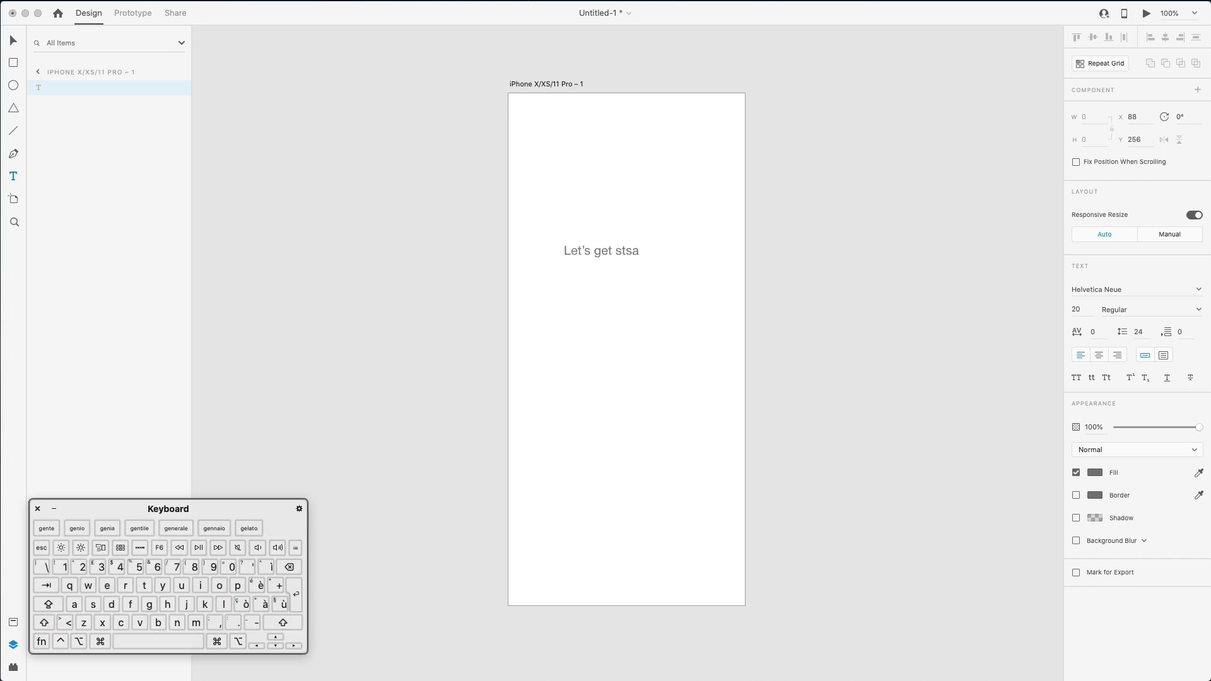
key("BackSpace")
key("BackSpace")
type("arted")
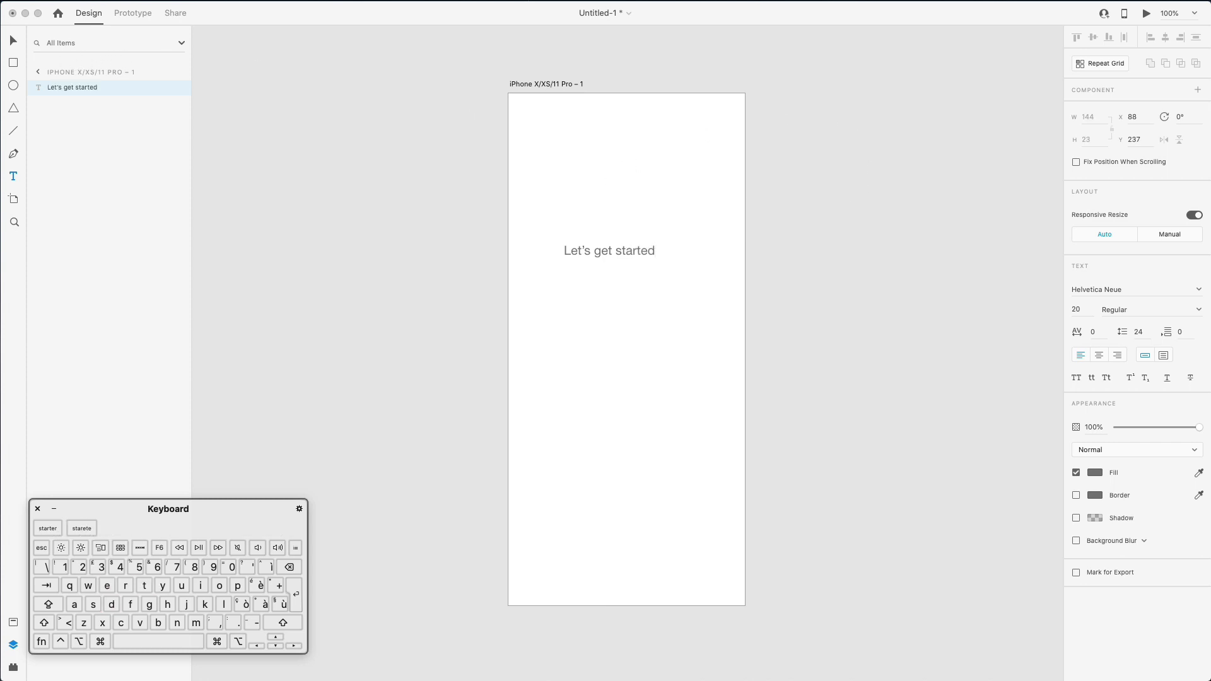
left_click(12, 41)
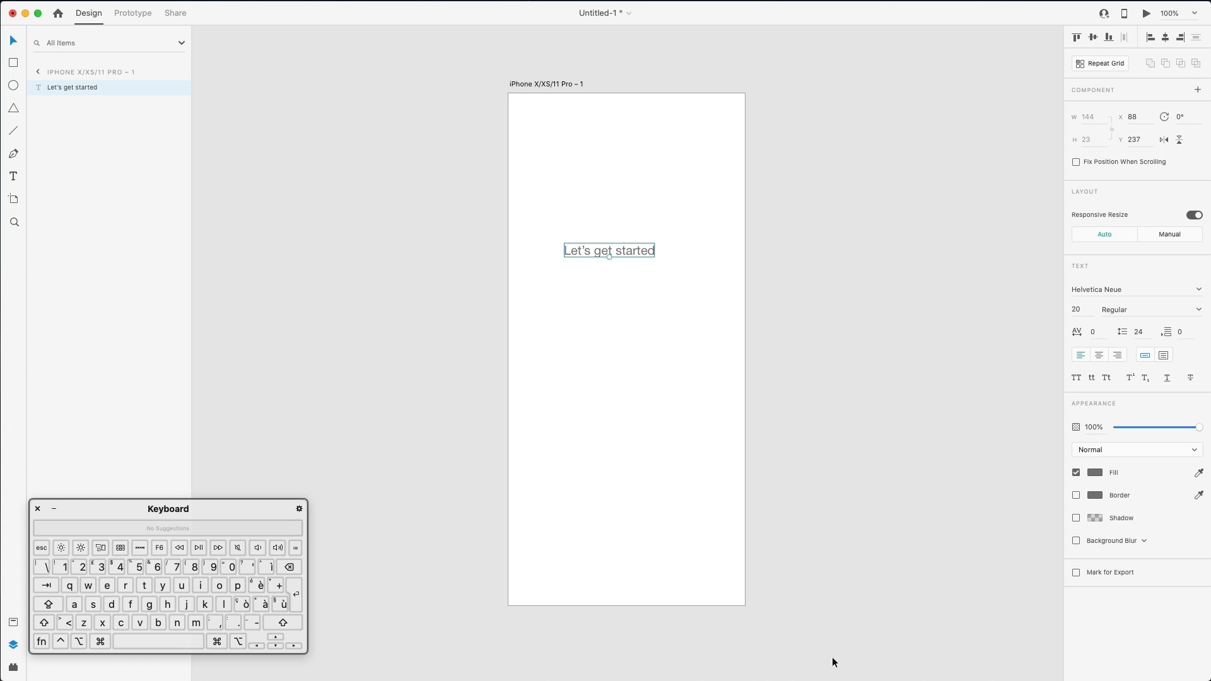
- Set the heading font to Montserrat and bring Safari's Montserrat font page forward
left_click(1108, 285)
type("Montserrat")
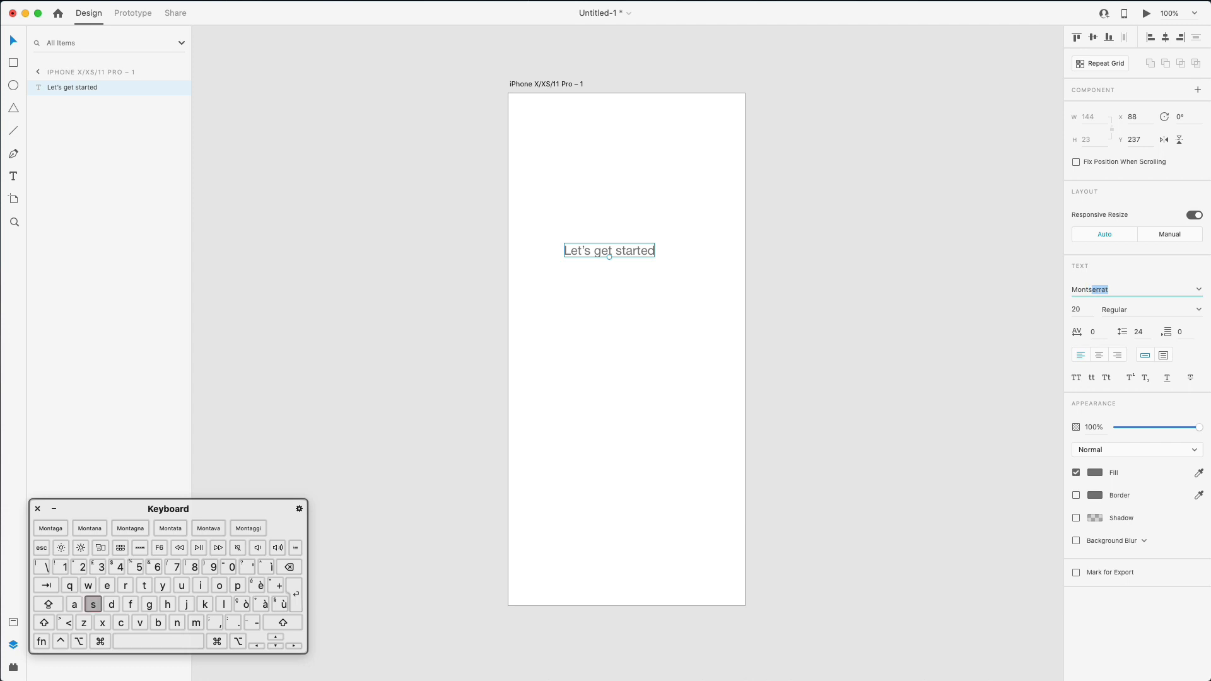
key("Return")
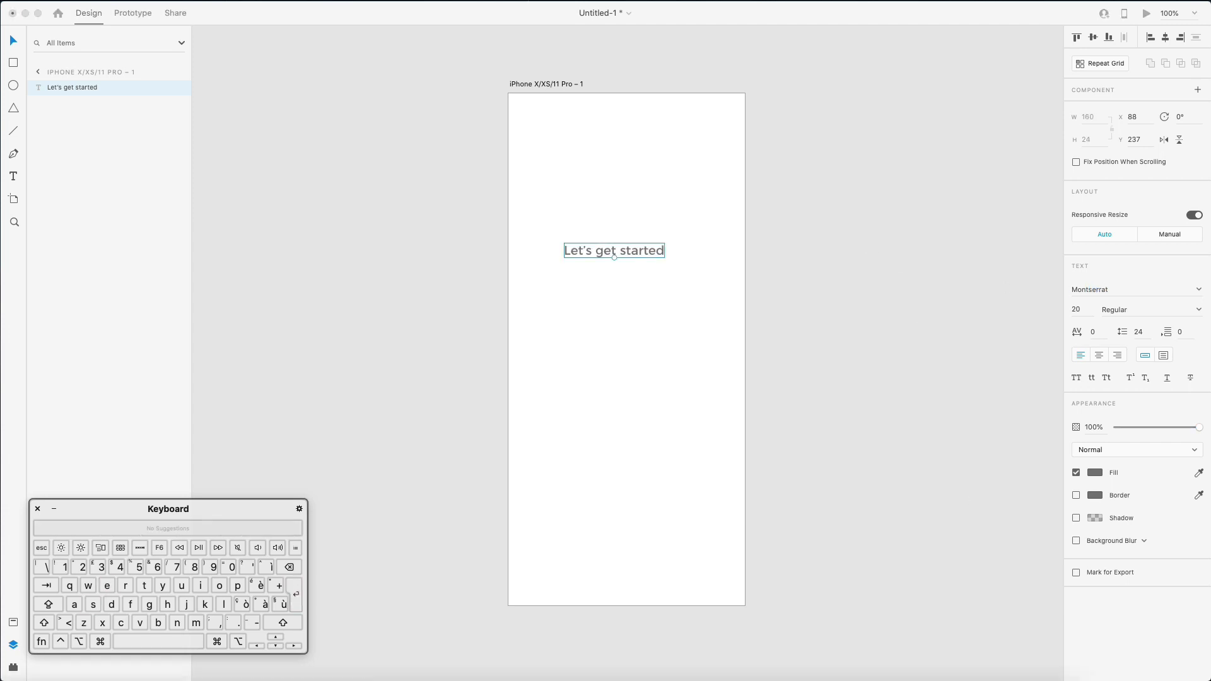
left_click_drag(860, 661, 934, 25)
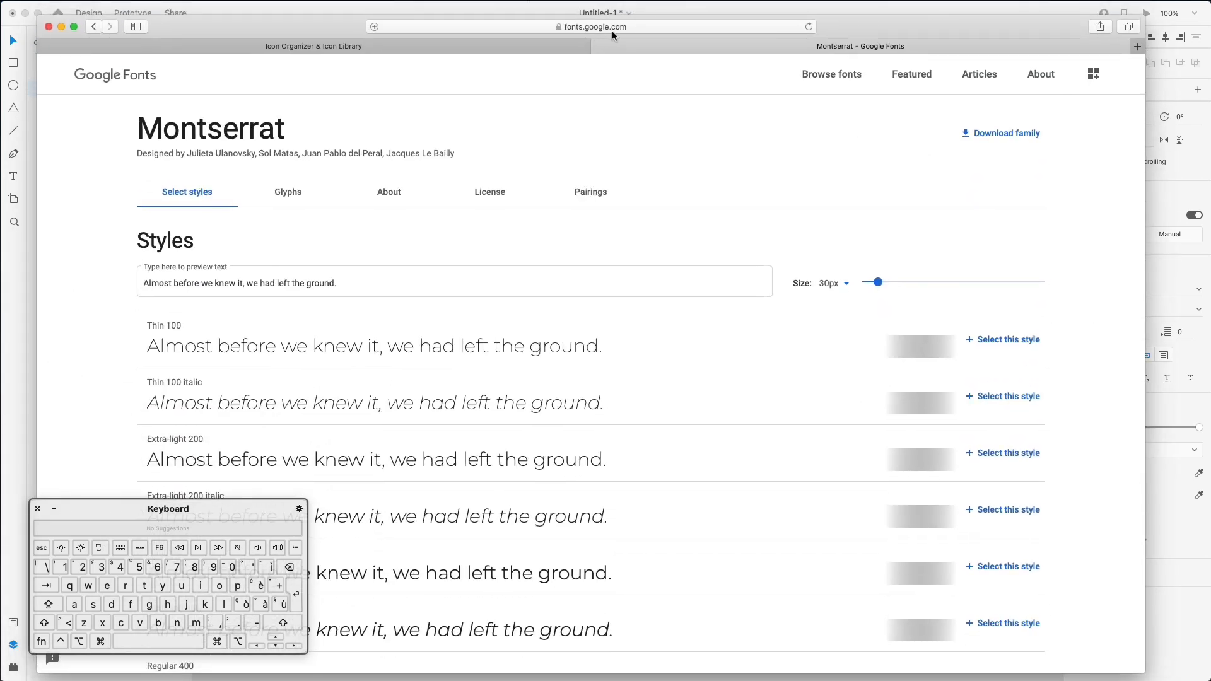
- Search Google for 'montserrat' in a new Safari tab and download the family from Google Fonts
left_click(612, 31)
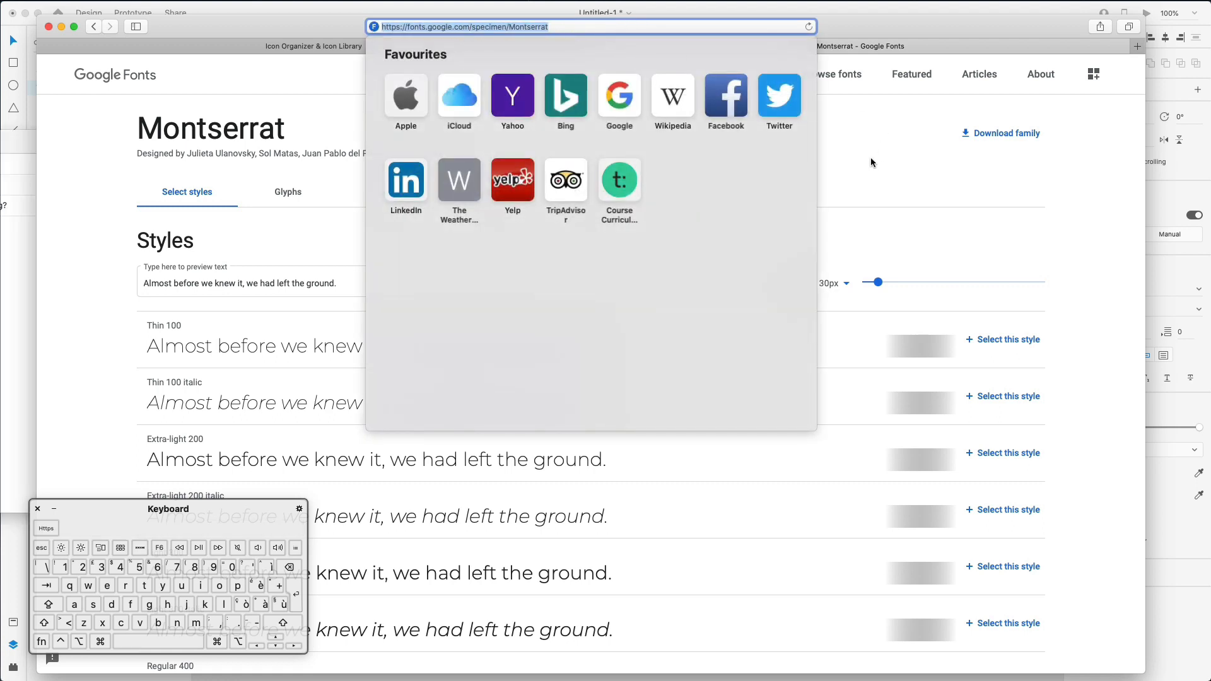
left_click(293, 101)
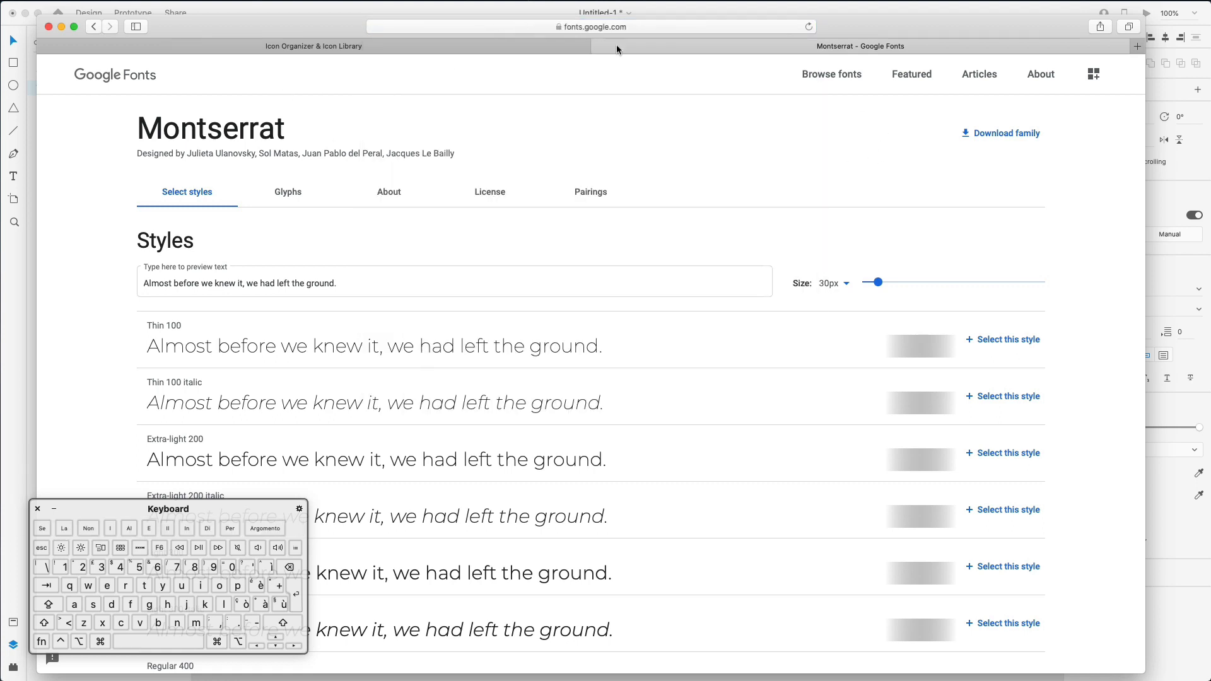
left_click(1137, 46)
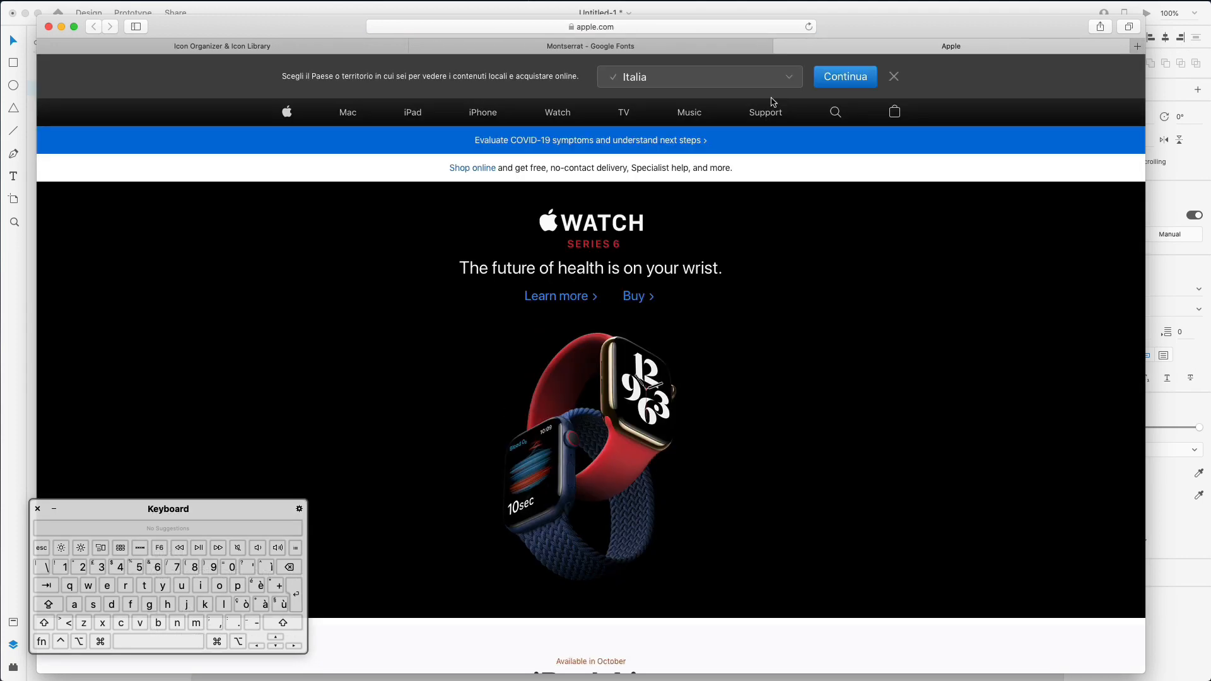
left_click(694, 29)
type("montserrat")
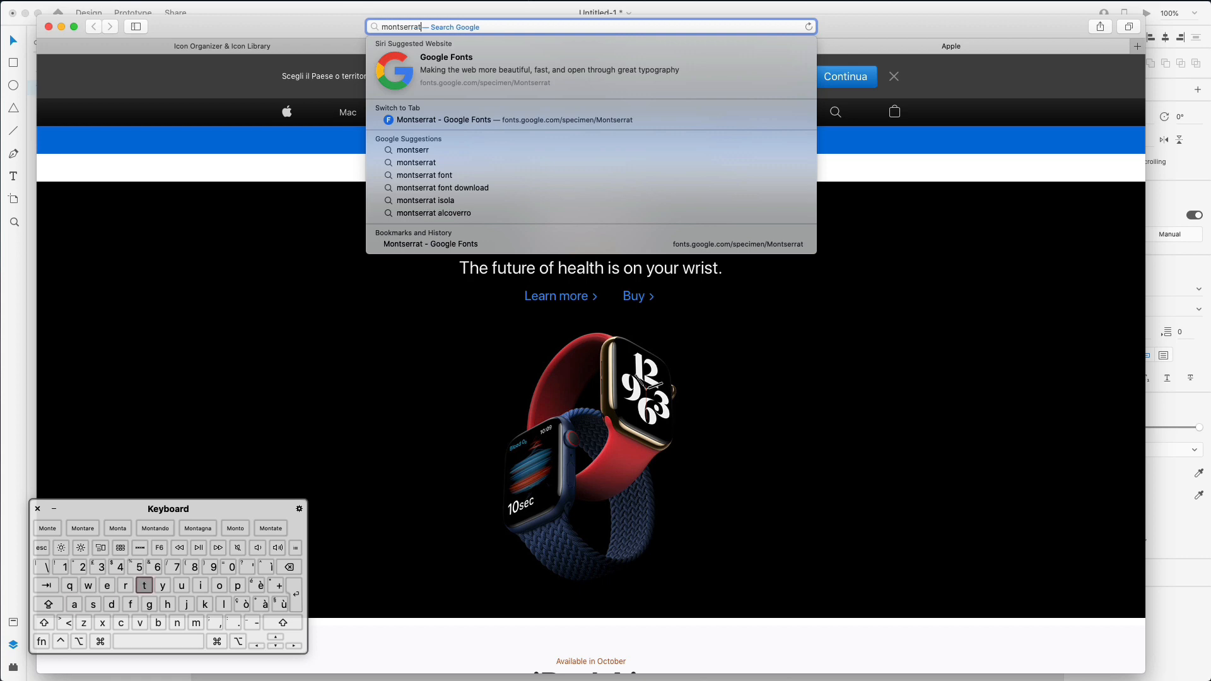
key("Return")
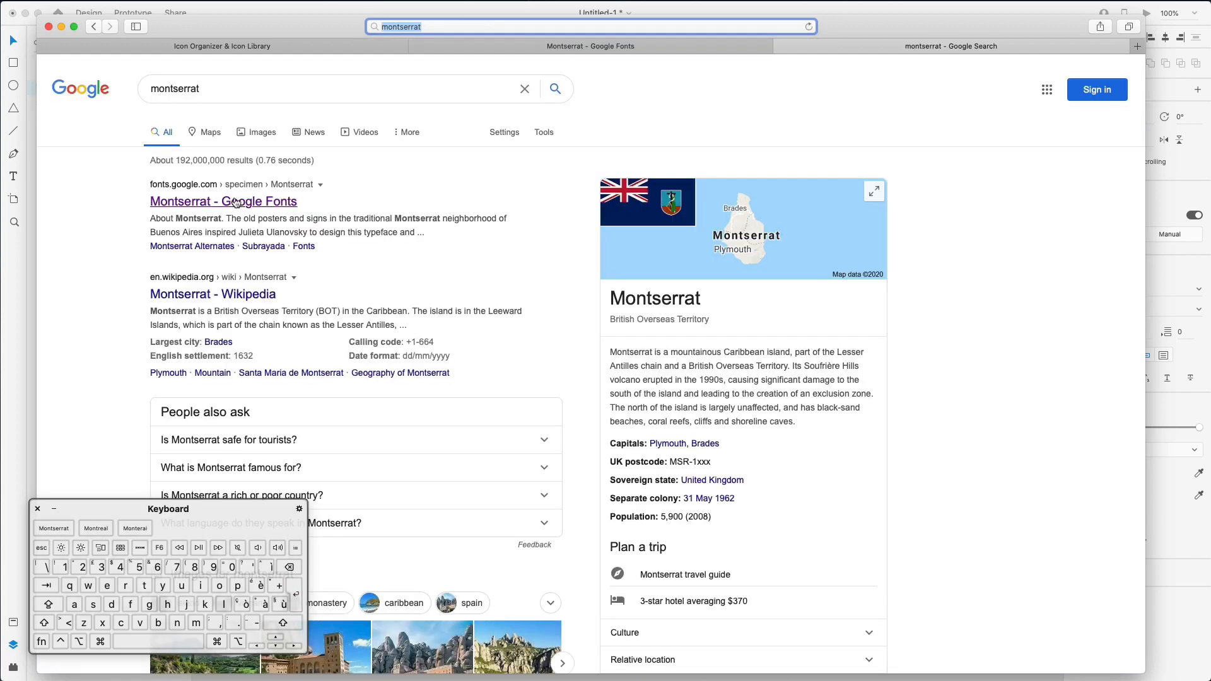
left_click(244, 201)
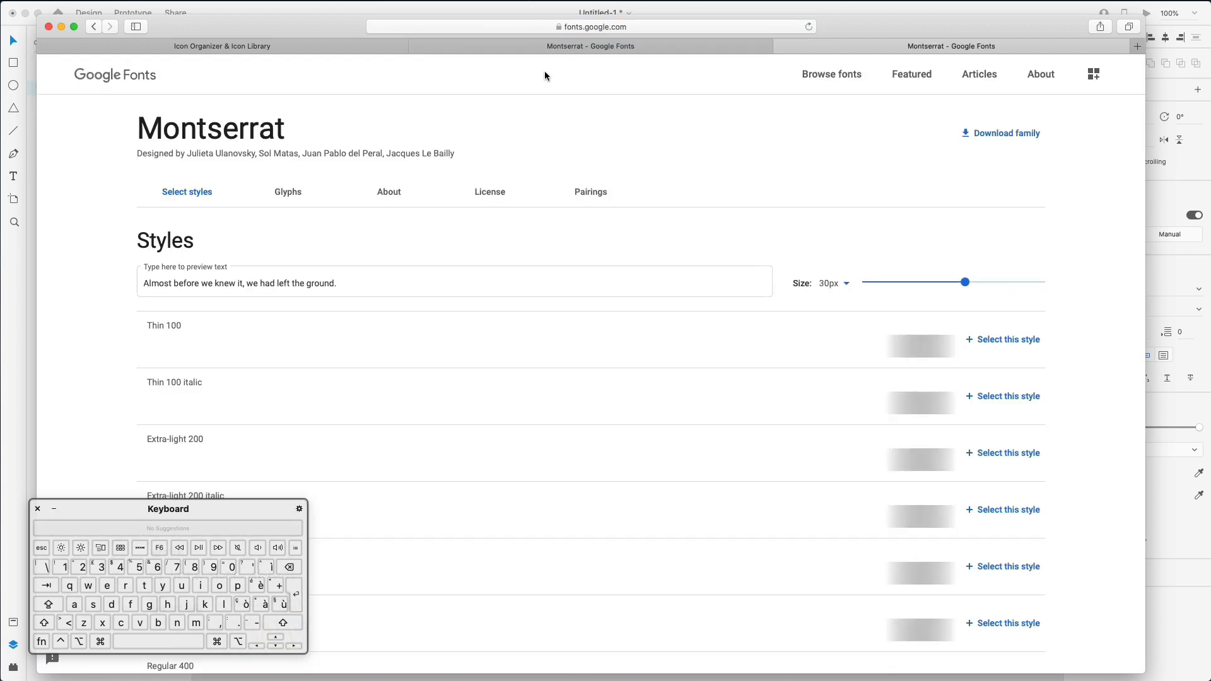
left_click(992, 135)
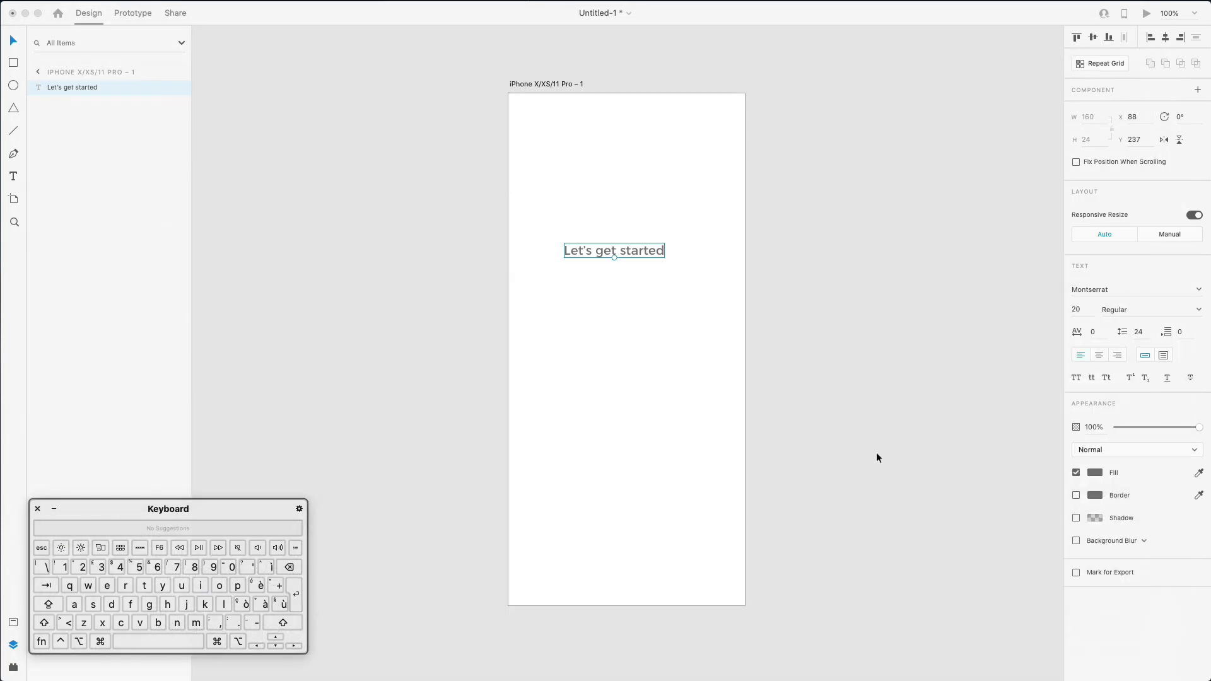
- Move the heading down to the artboard's centre and darken the text to near black
left_click(876, 452)
left_click(727, 260)
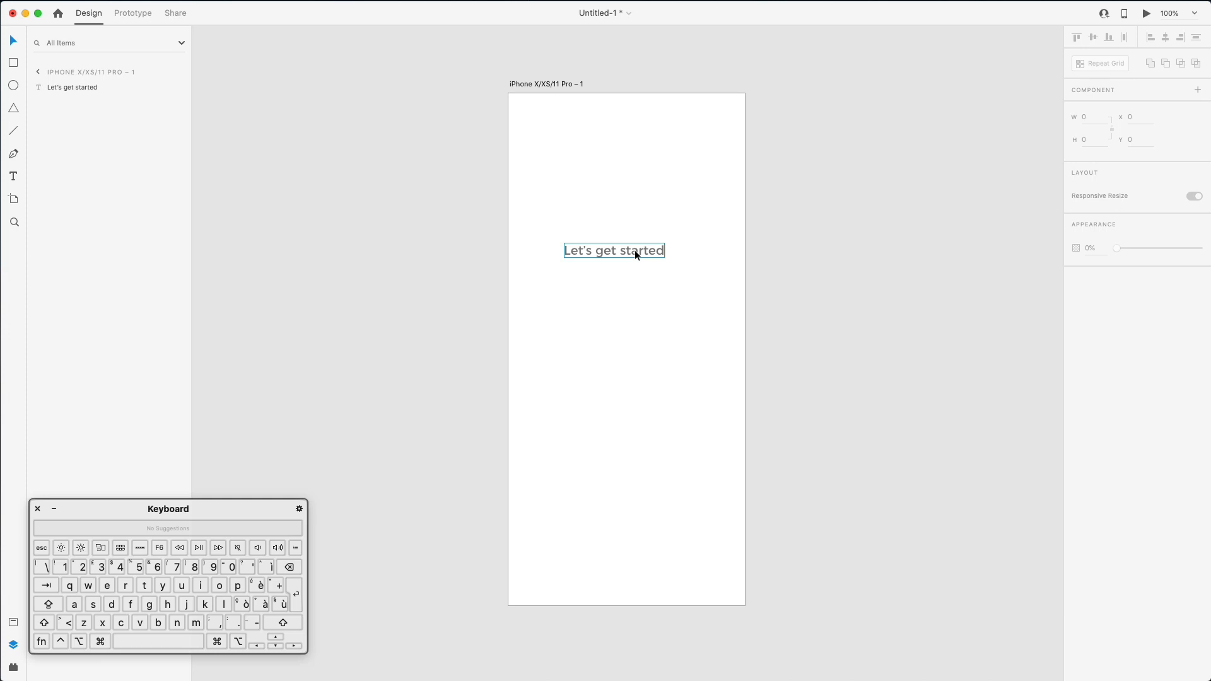
left_click_drag(635, 249, 686, 361)
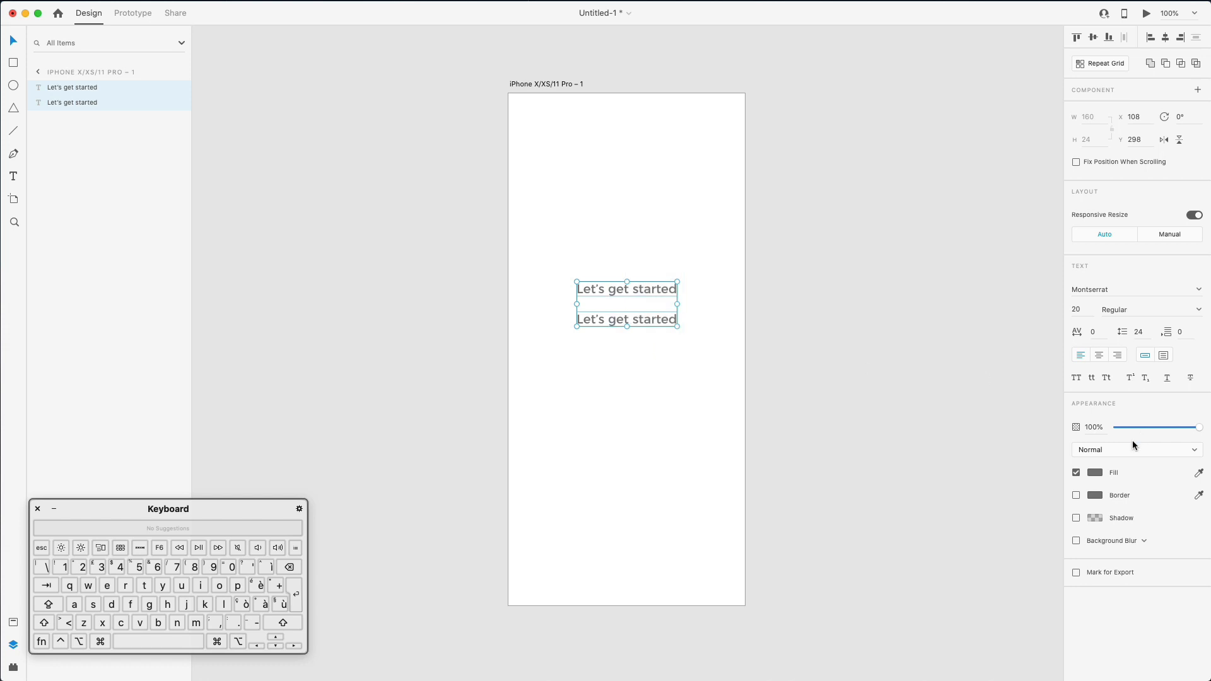
left_click(1096, 473)
left_click_drag(978, 460, 925, 486)
left_click(815, 354)
- Set the lower text copy to 14 pt and replace it with the pasted Lorem Ipsum paragraph
left_click(641, 320)
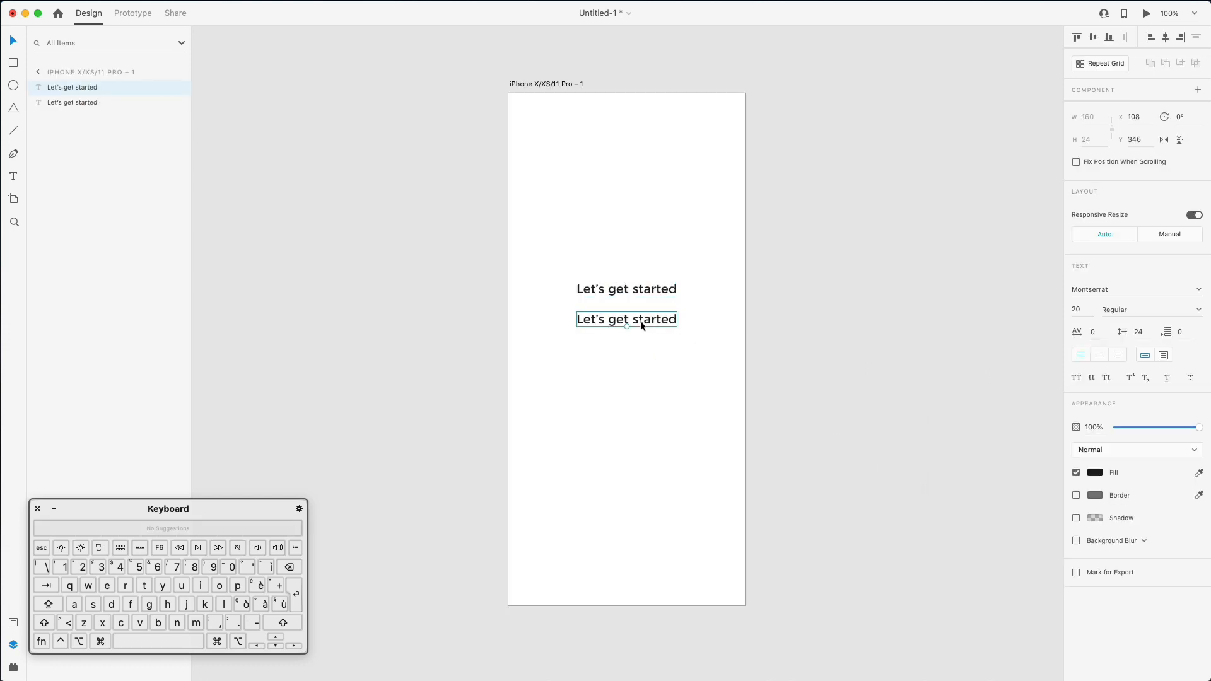
left_click(1076, 309)
type("14")
key("Return")
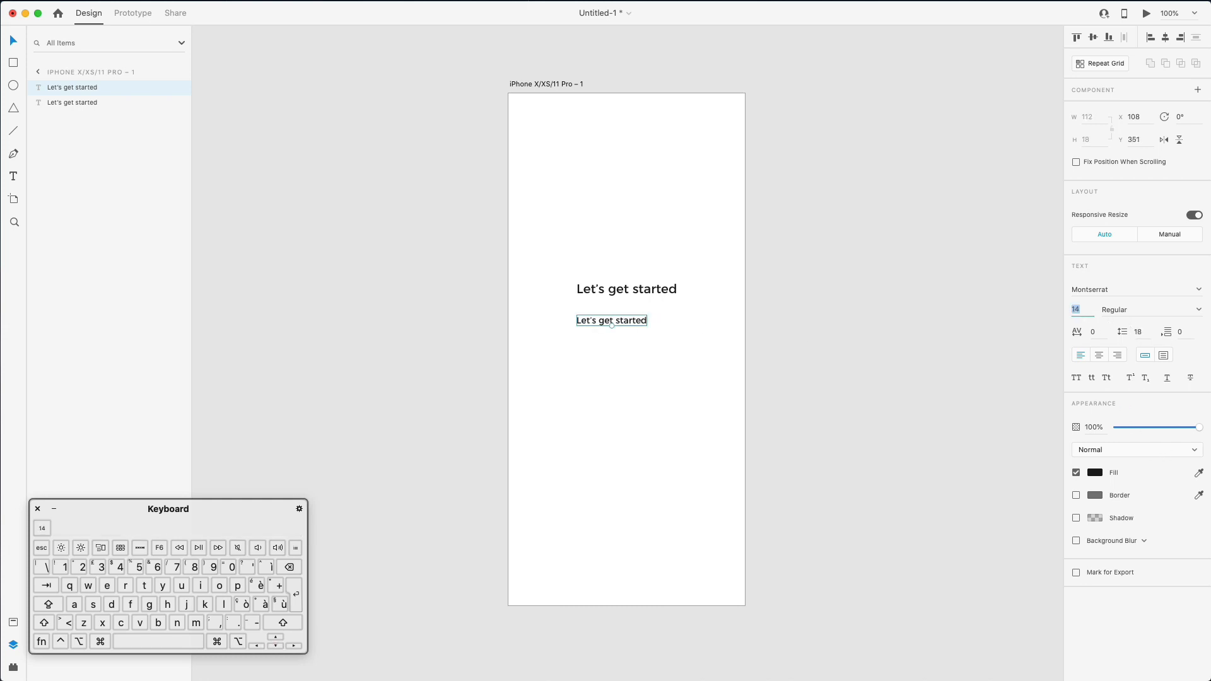
double_click(637, 318)
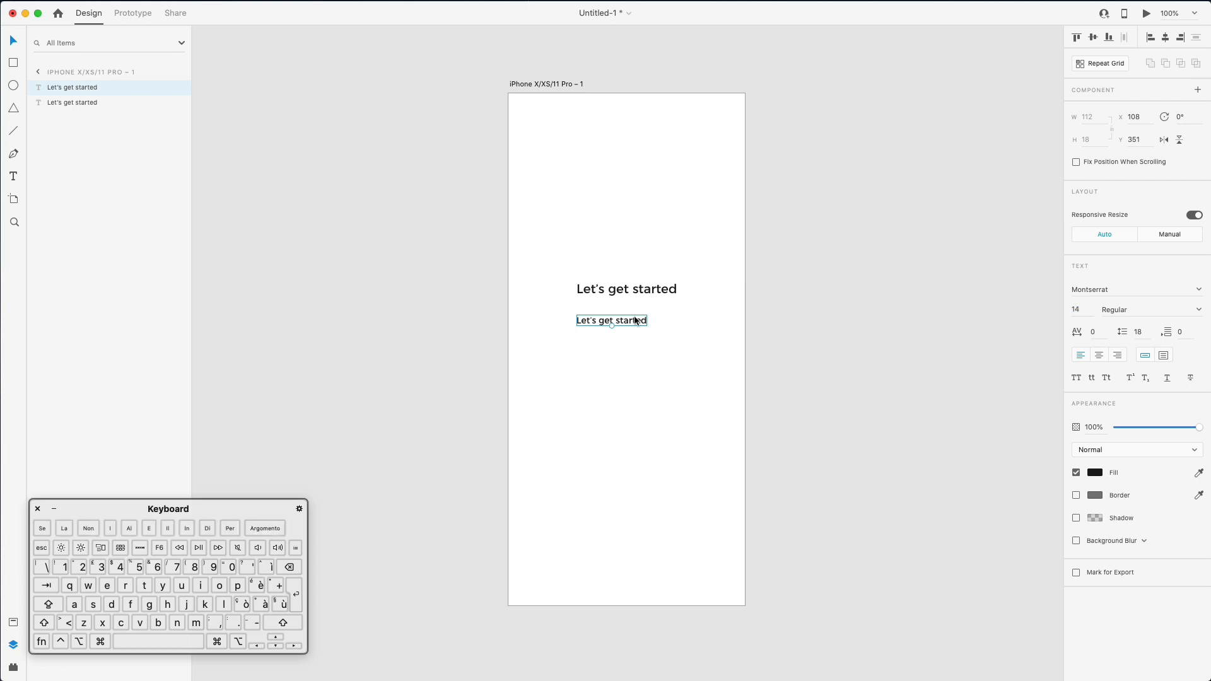
key("BackSpace")
key("super+v")
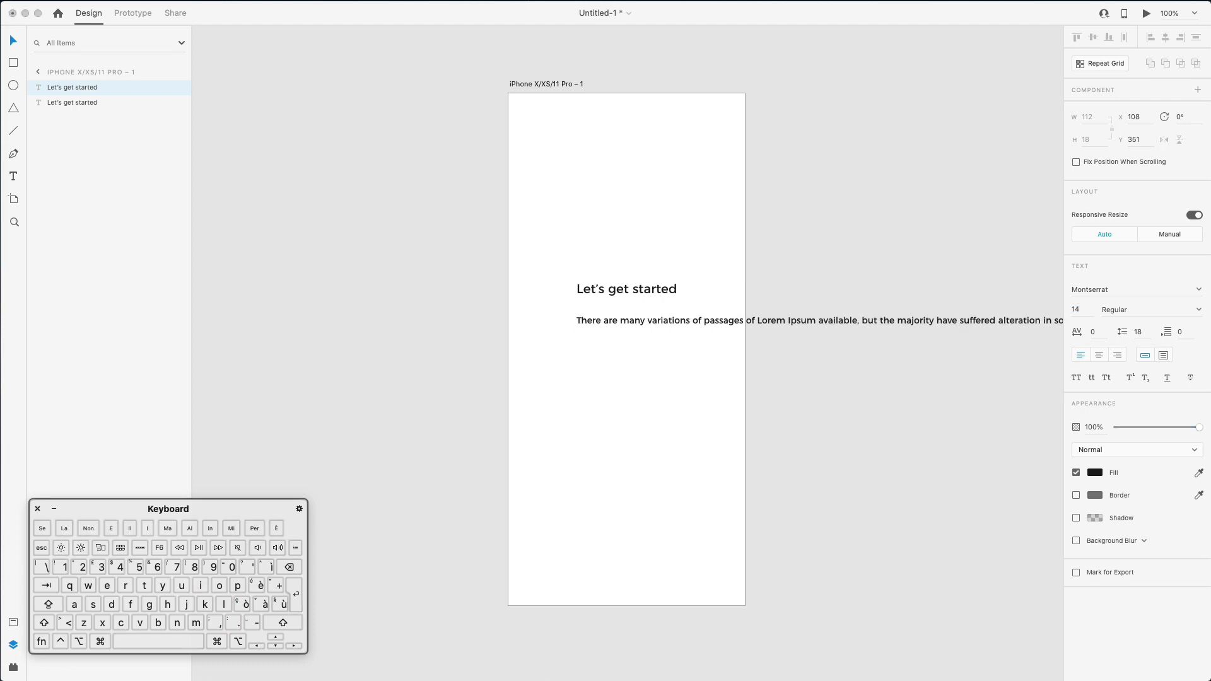
key("Escape")
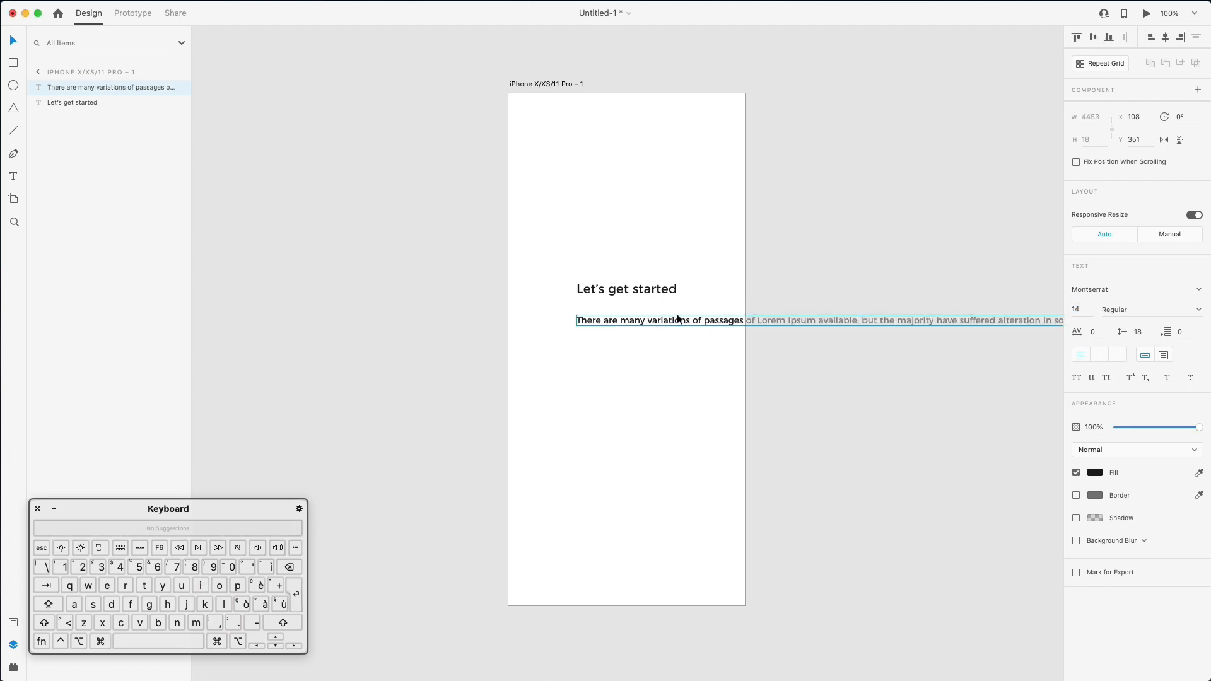
left_click_drag(683, 322, 636, 321)
- Break the paragraph before 'Lorem' and 'have', and end it at 'alteration.'
double_click(656, 320)
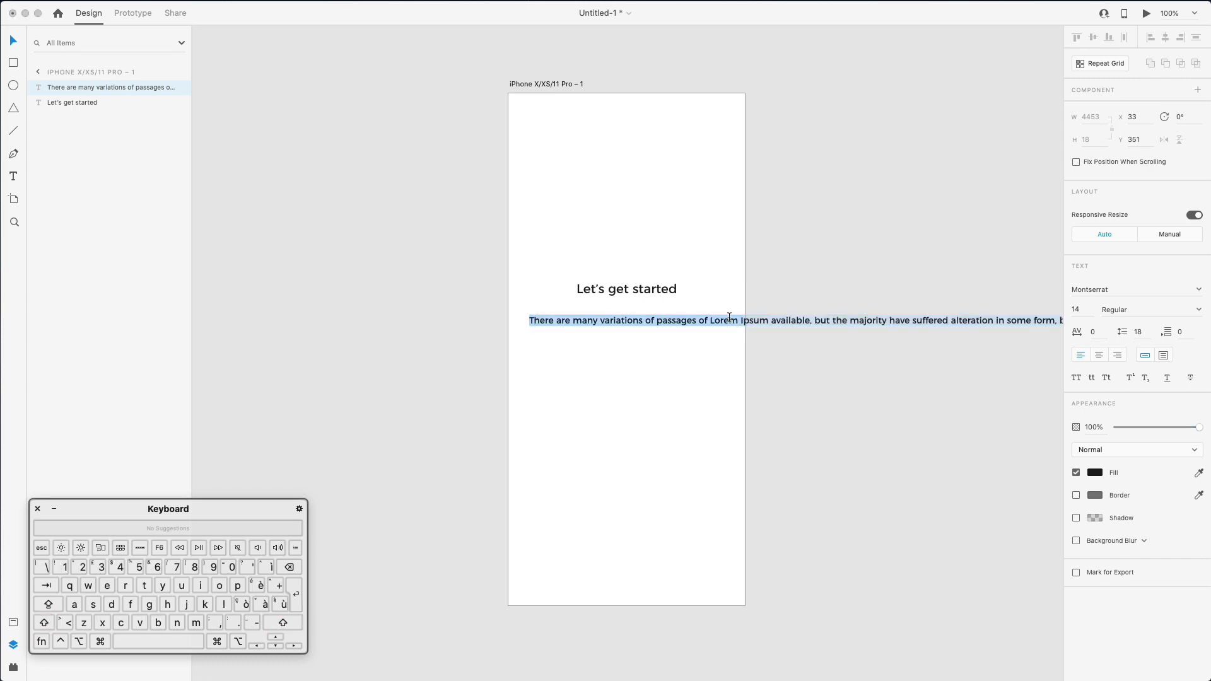
left_click(710, 320)
key("Return")
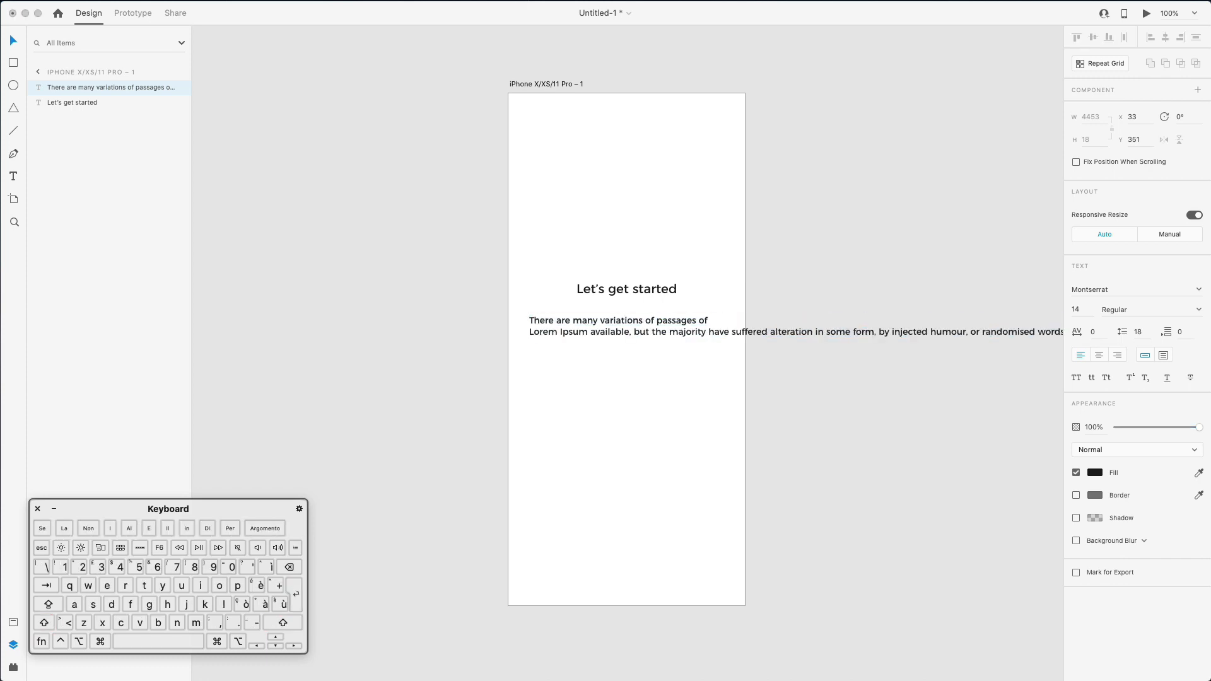
left_click(710, 326)
key("Return")
key("Right")
key("Right")
key("Right")
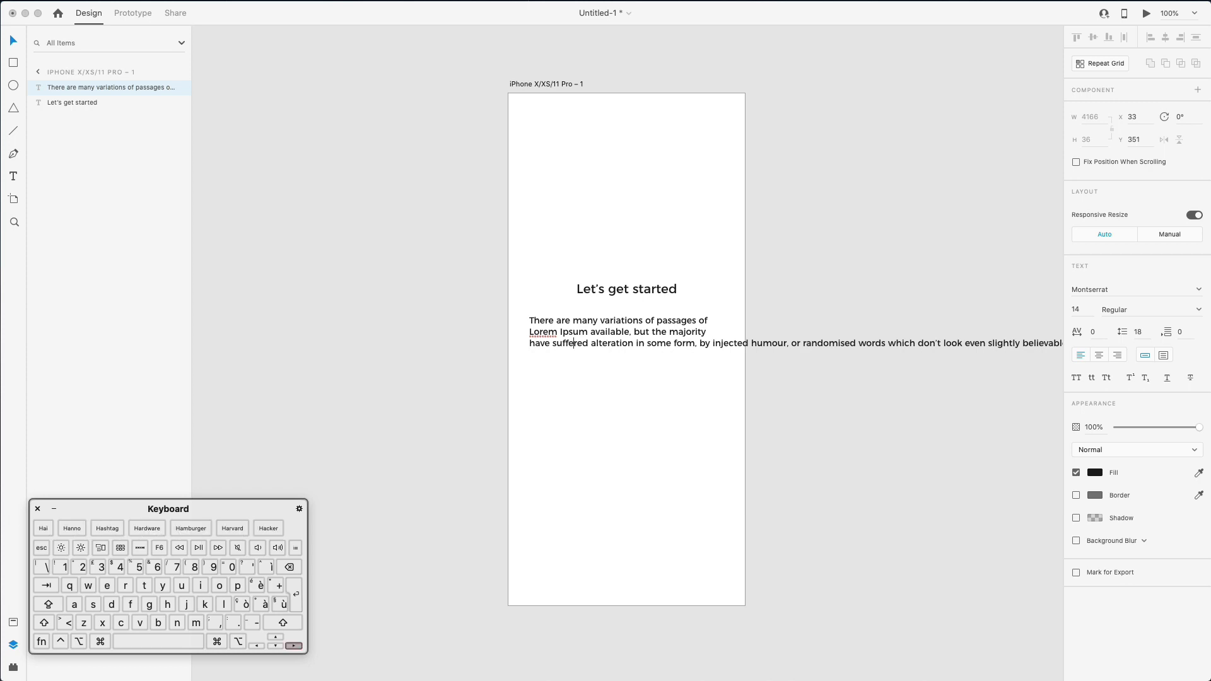
key("Right")
key("Right")
key("Right")
key("shift+super+Right")
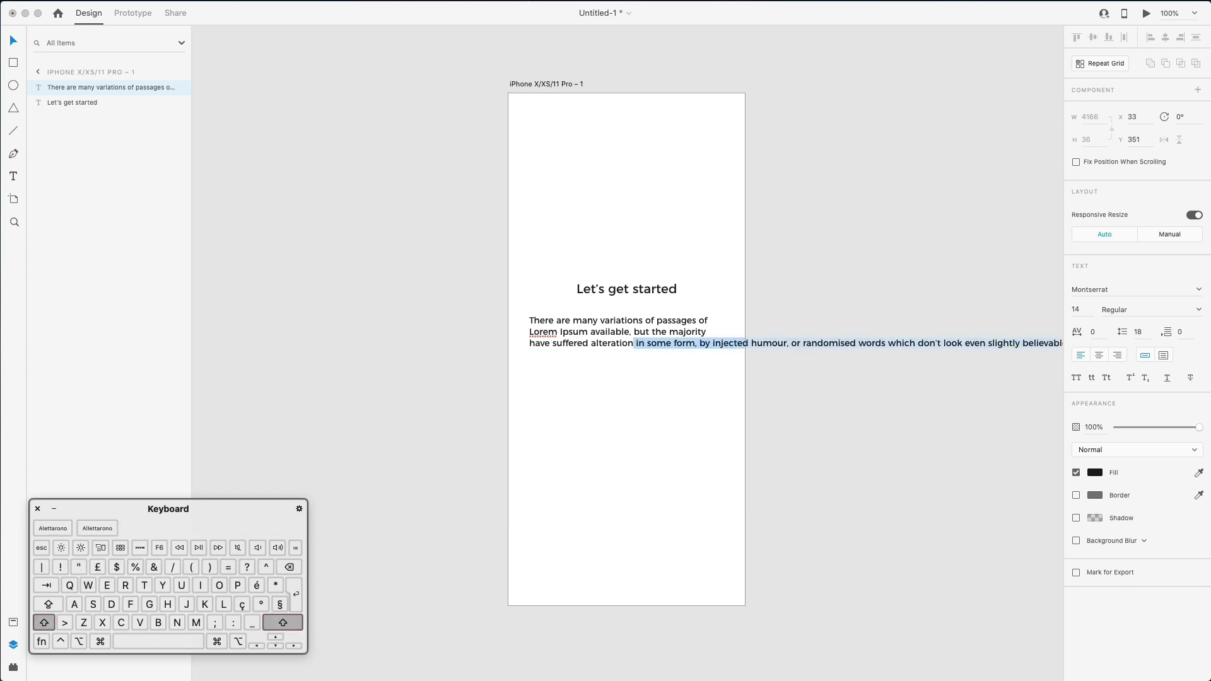
key("BackSpace")
type(".")
key("Escape")
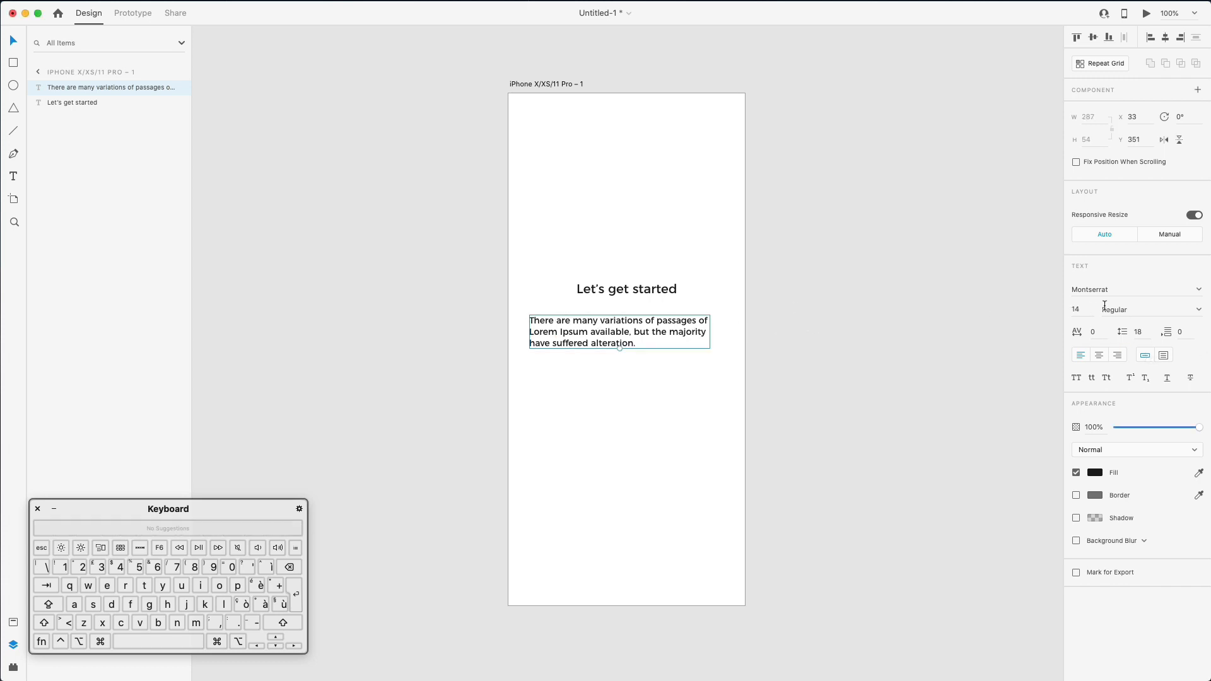
- Centre-align the paragraph at 13 pt with 26 line spacing
left_click(1102, 354)
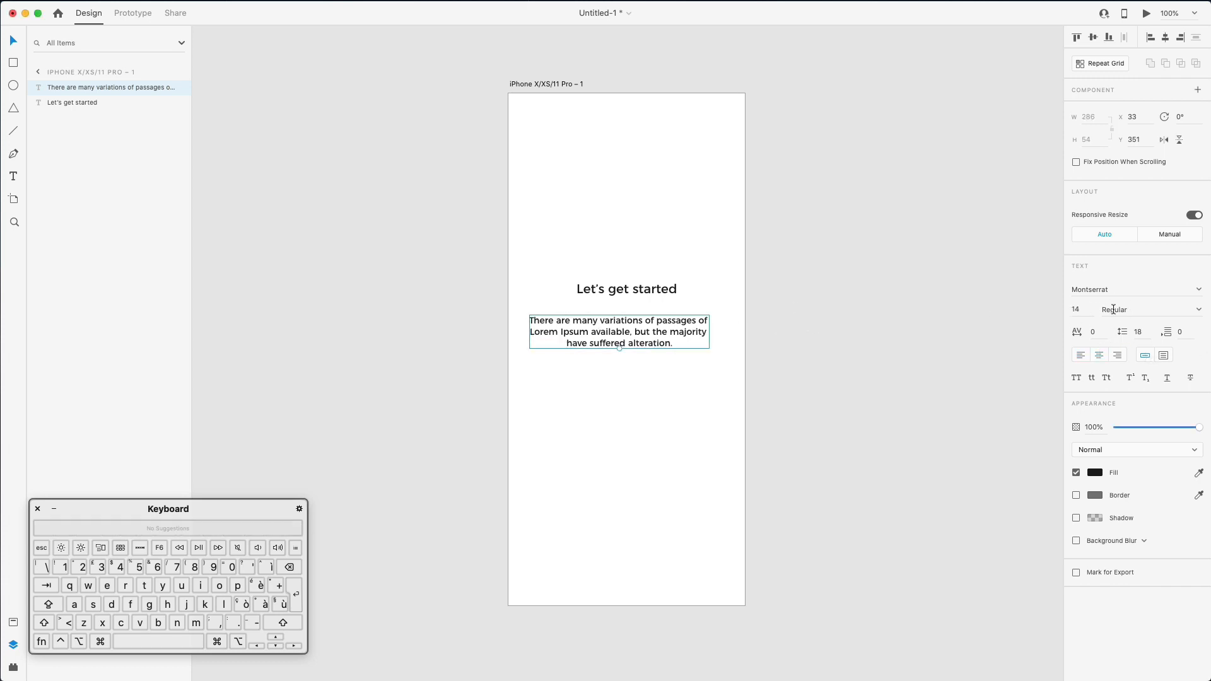
left_click(1087, 308)
type("12")
key("Return")
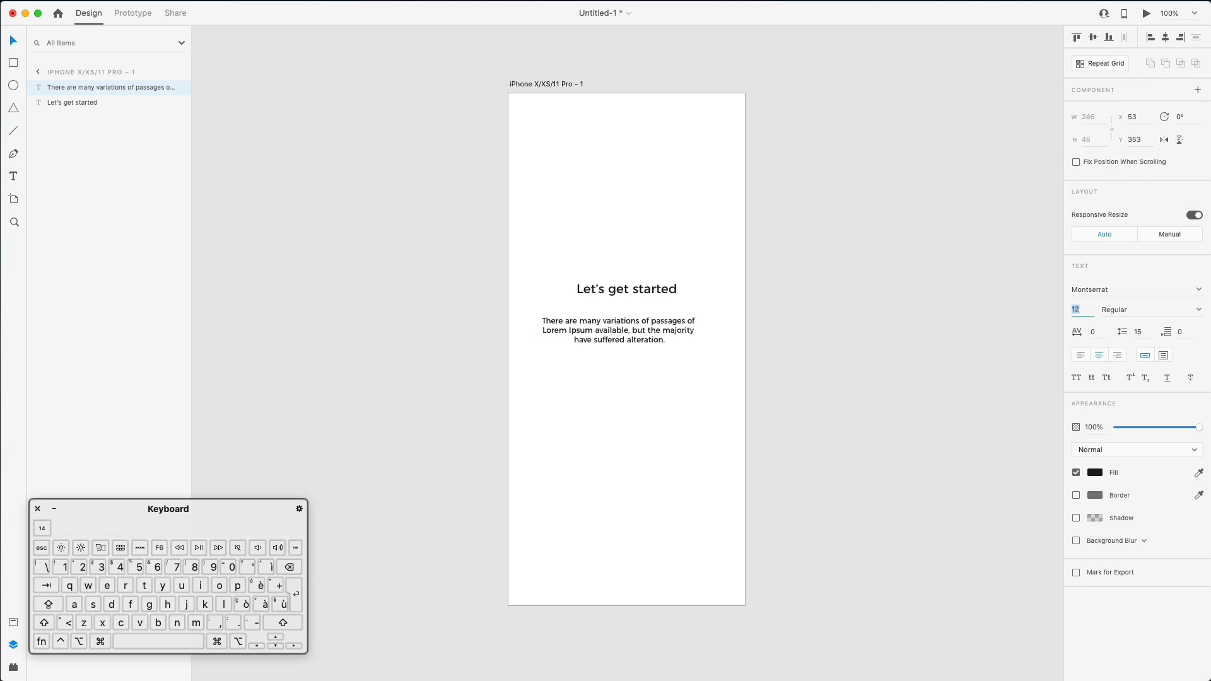
key("Up")
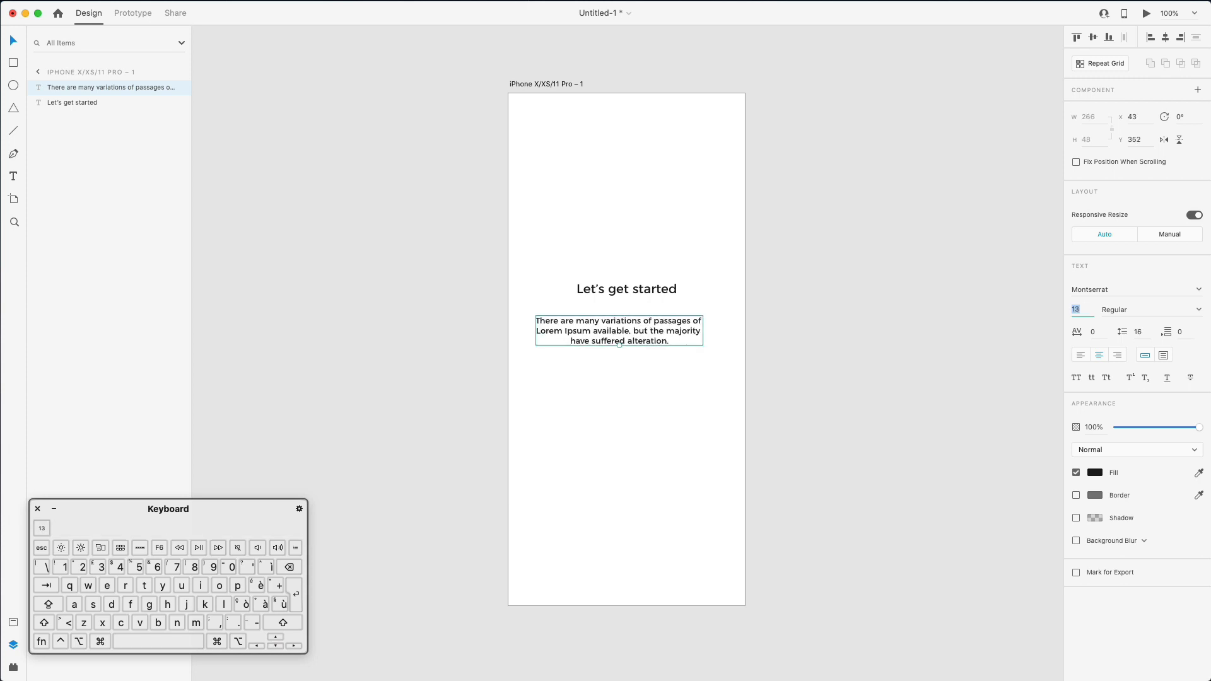
left_click(1145, 329)
key("Up")
key("Up")
key("Up")
key("Up")
key("Up")
key("Up")
key("Up")
key("Up")
key("Up")
key("Up")
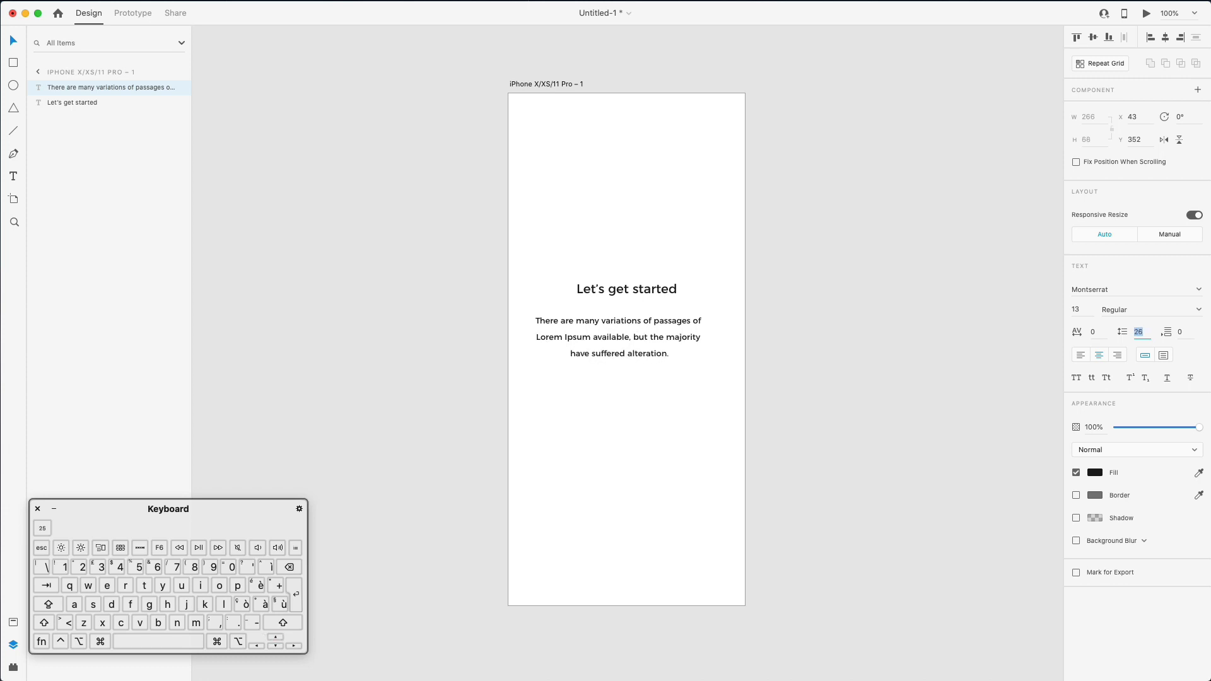
left_click(766, 369)
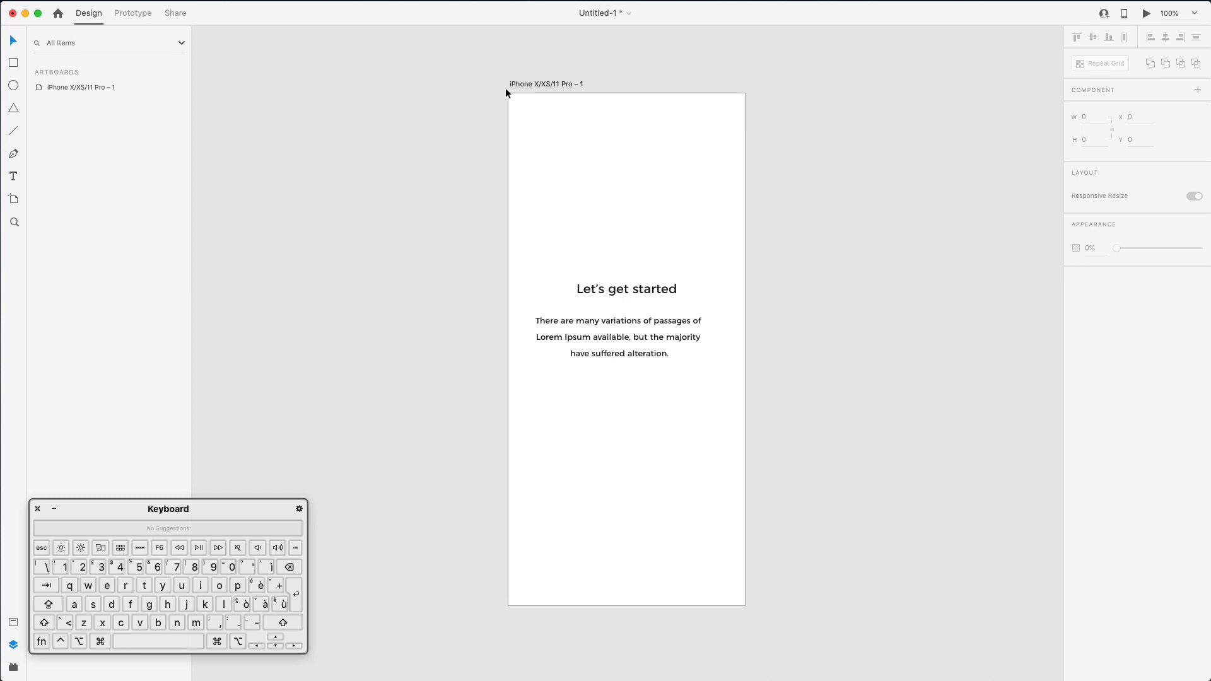
- Turn on the artboard's layout grid with 2 columns, gutter 11 and margin 17
left_click(64, 86)
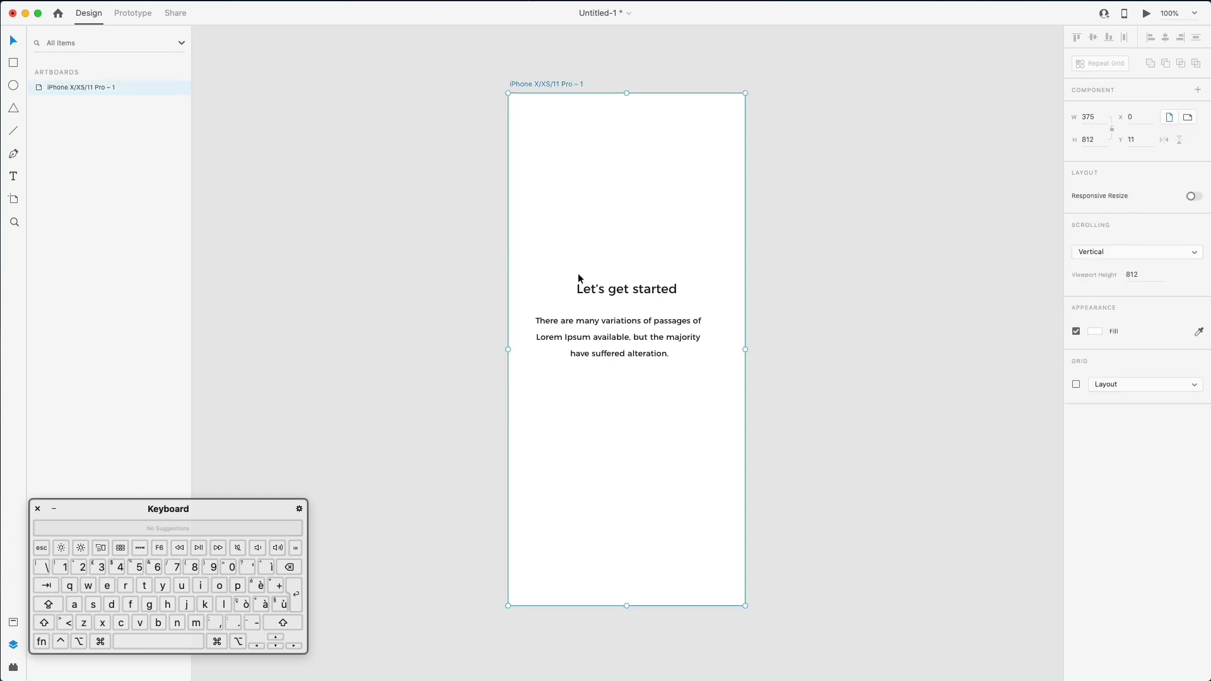
left_click(1077, 385)
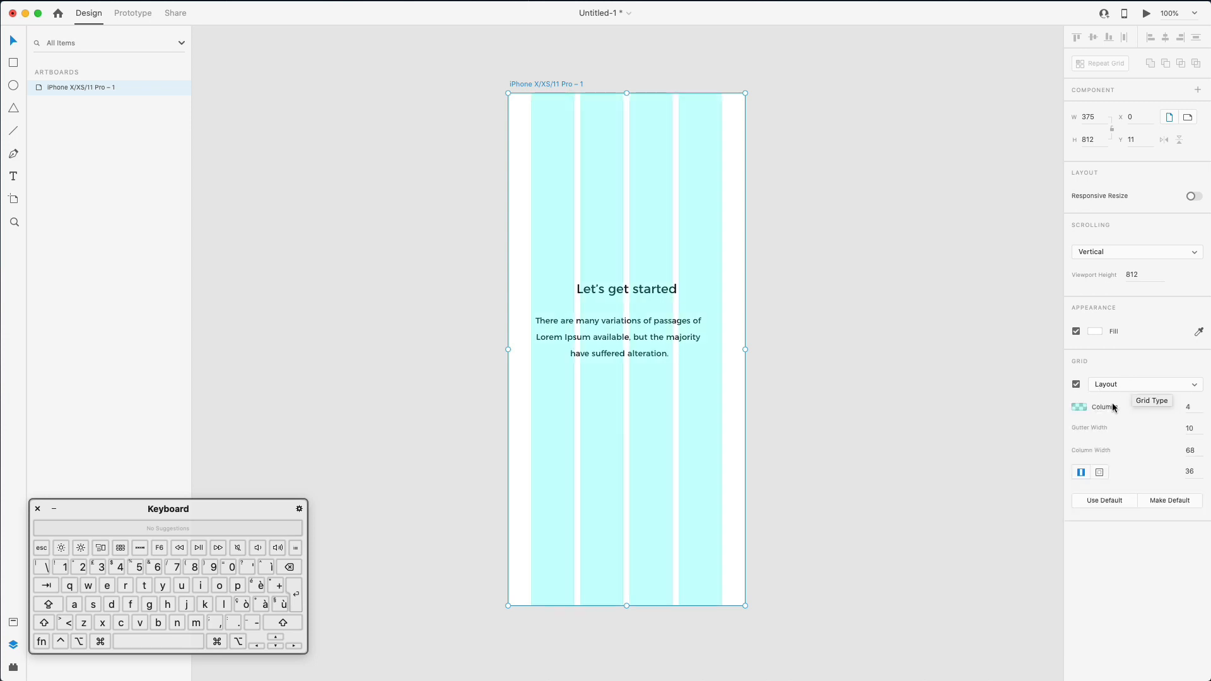
left_click(1189, 407)
type("2")
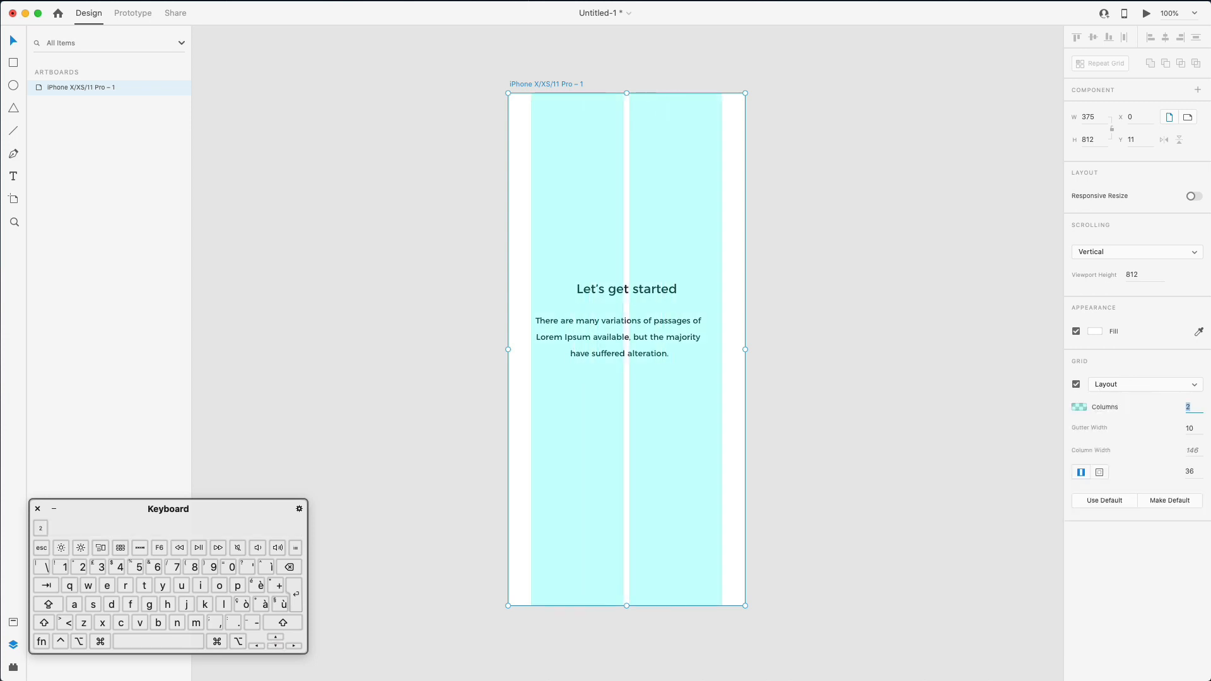
left_click(1197, 428)
key("Up")
left_click(1186, 478)
key("Down")
key("Down")
key("Down")
key("Down")
key("Down")
key("Down")
key("Down")
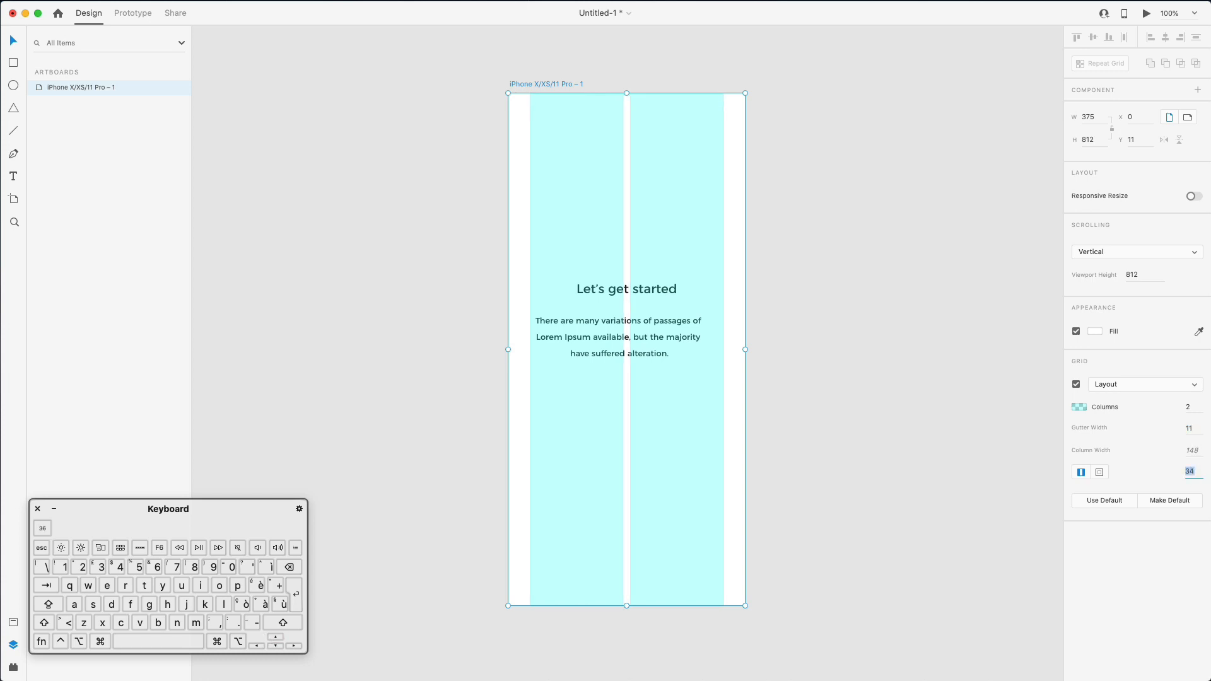
key("shift+Down")
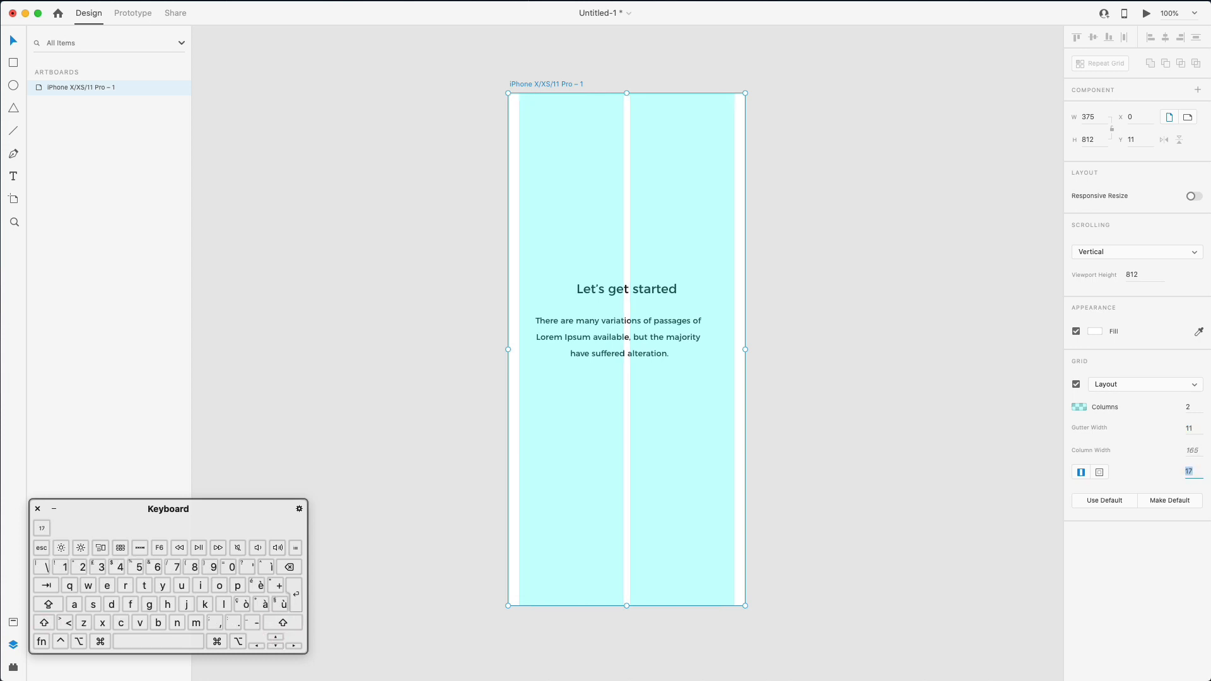
key("Down")
key("Down")
key("Down")
- Tint the grid pale #E7EFEF, then nudge the heading and paragraph slightly right
left_click(1080, 407)
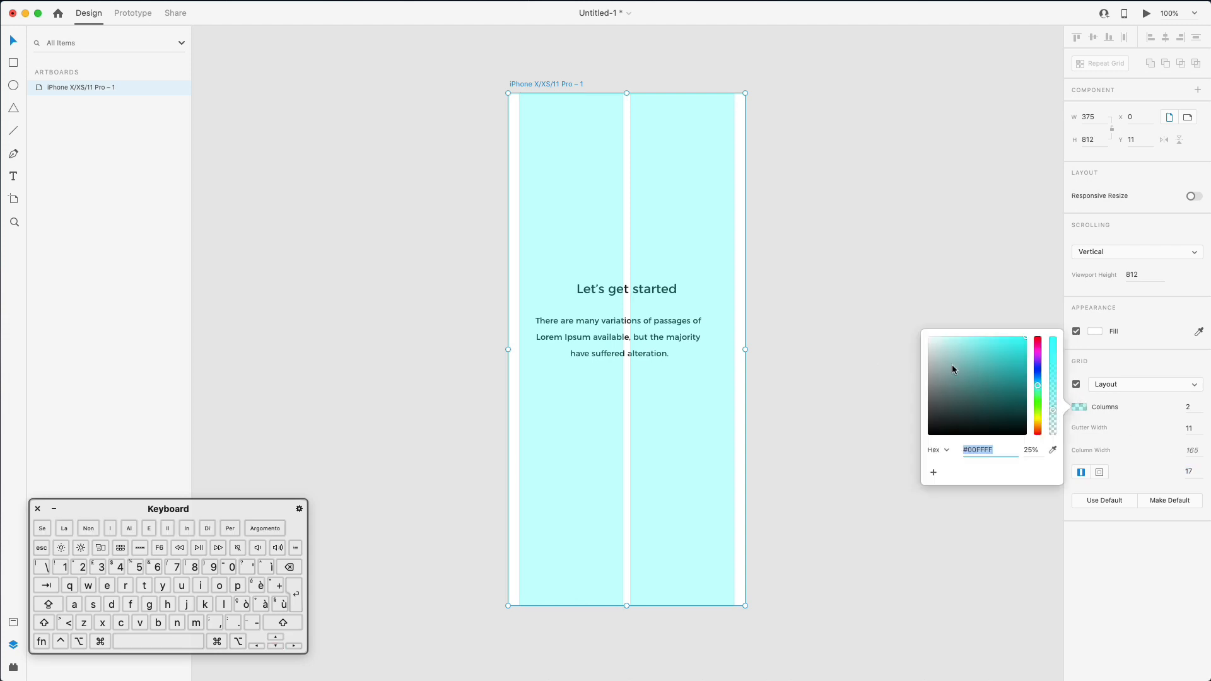
left_click(930, 339)
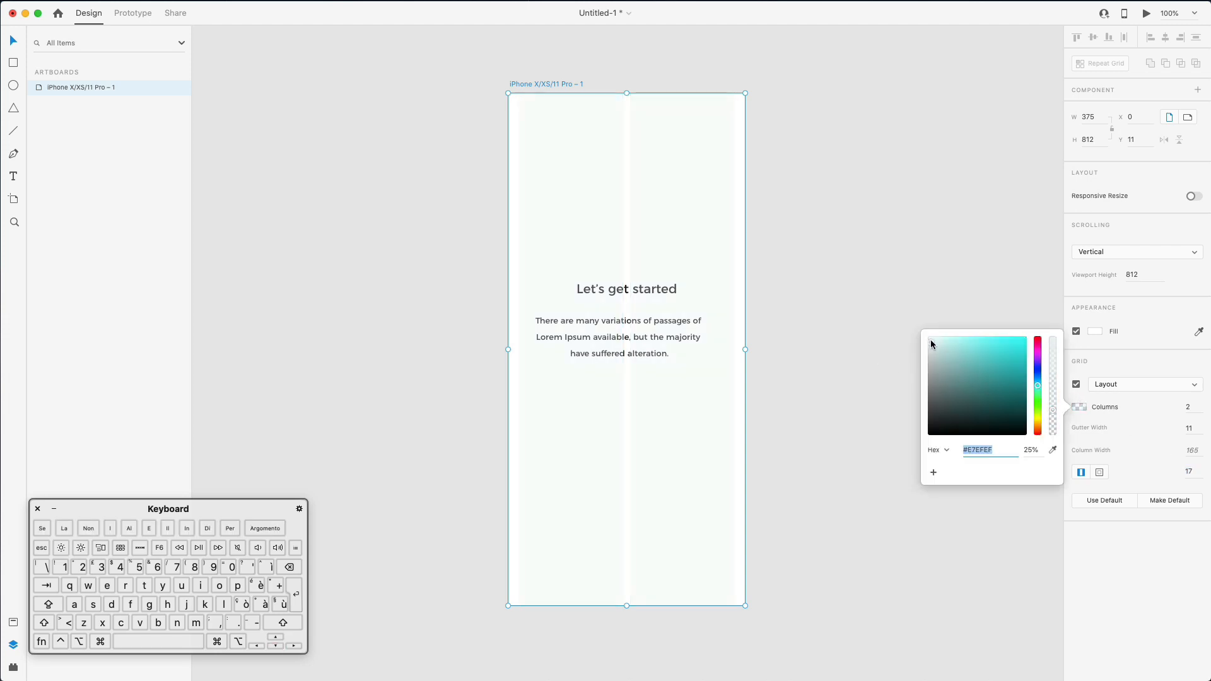
left_click(898, 260)
left_click(545, 332)
left_click(622, 278, "shift")
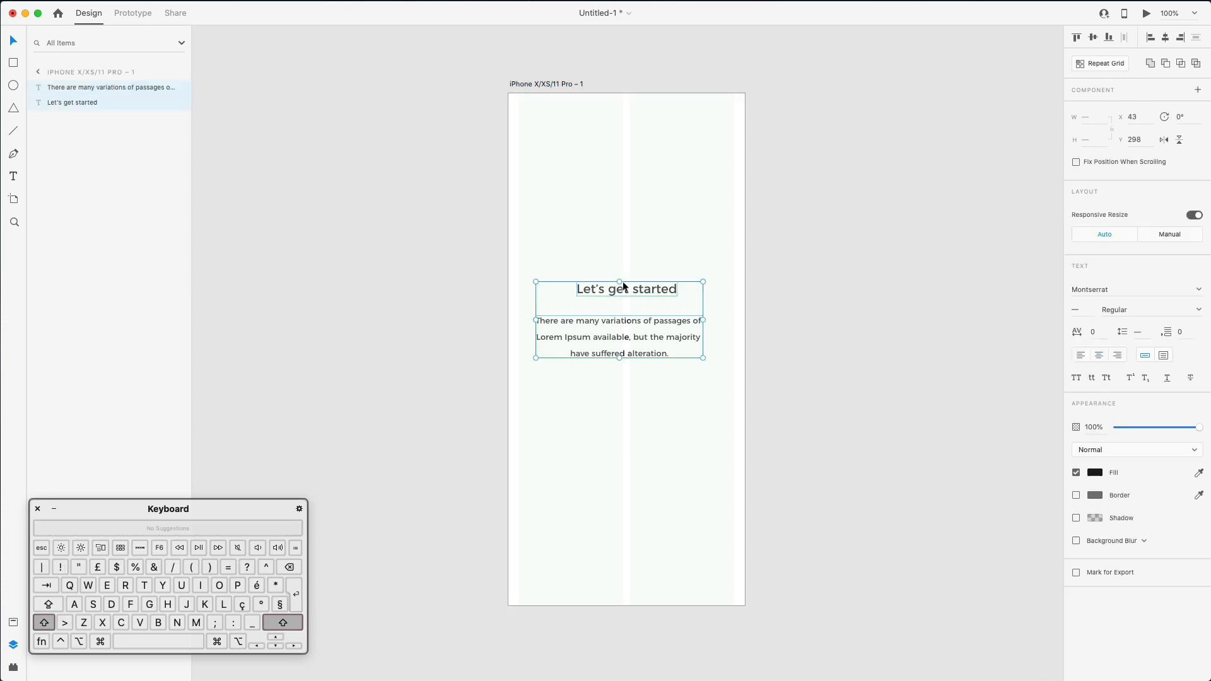
left_click_drag(644, 284, 650, 288)
- Centre the heading and the paragraph horizontally on the artboard
left_click(752, 258)
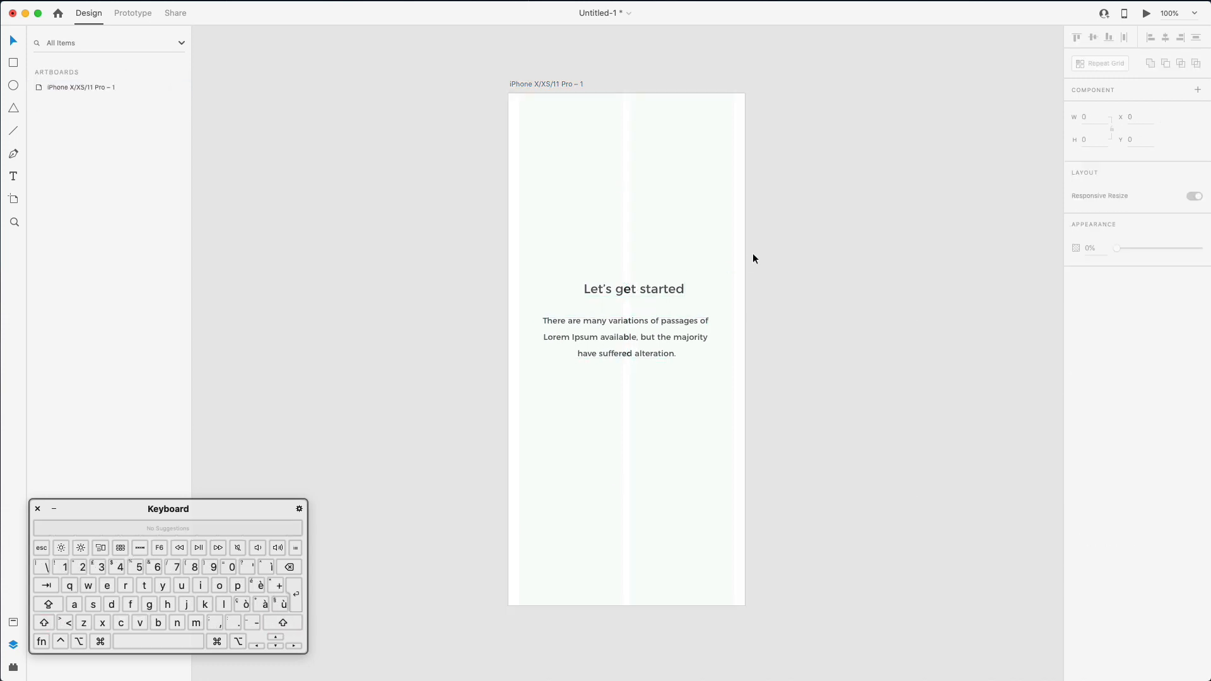
left_click(628, 278)
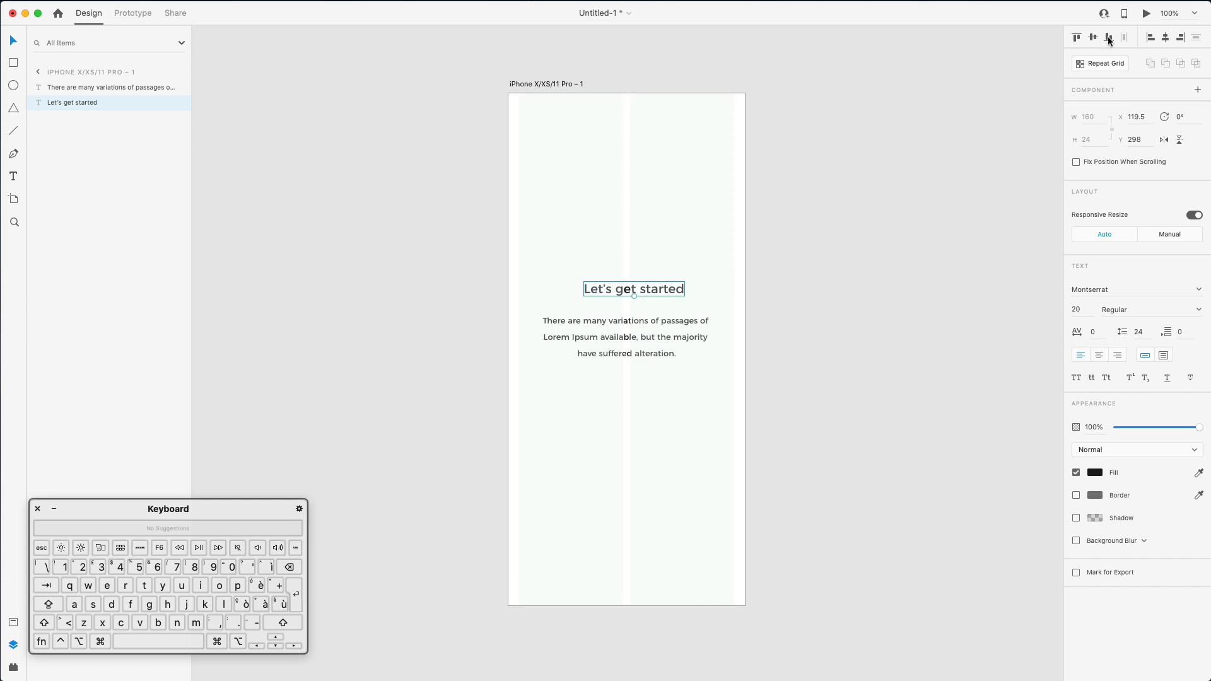
left_click(1166, 38)
left_click(627, 333)
left_click(1166, 37)
left_click(797, 398)
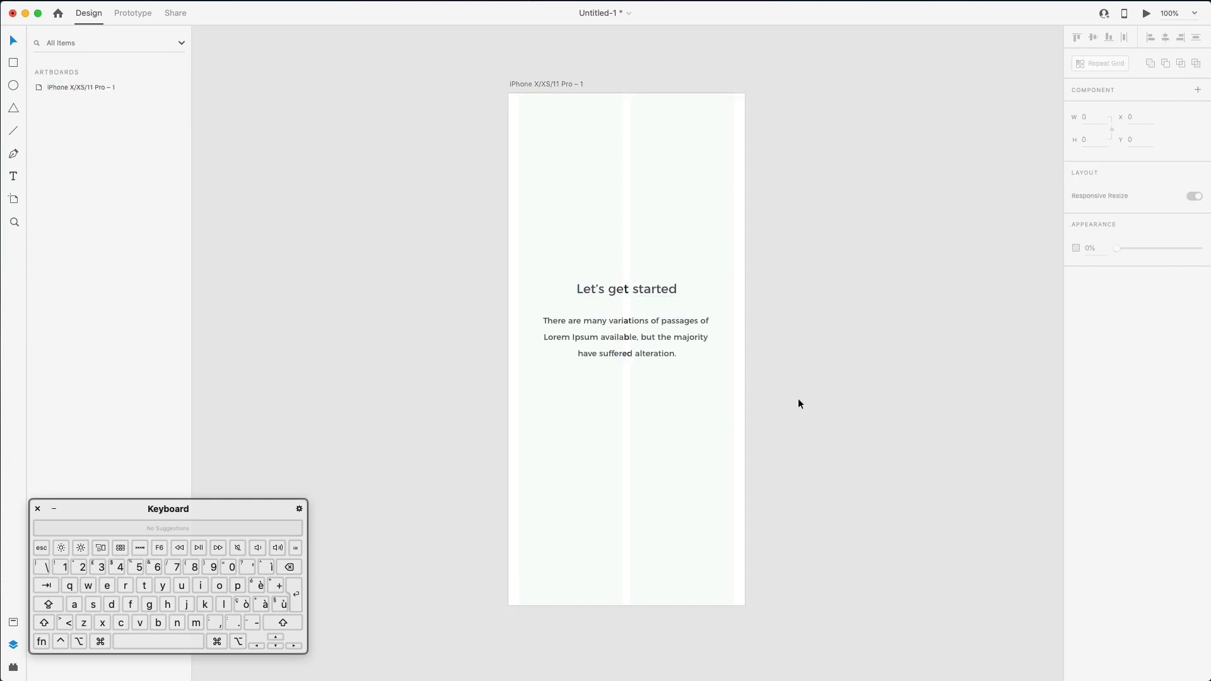
- Cut the paragraph's last line and 'Lorem I', so it ends at 'the majority.'
double_click(680, 344)
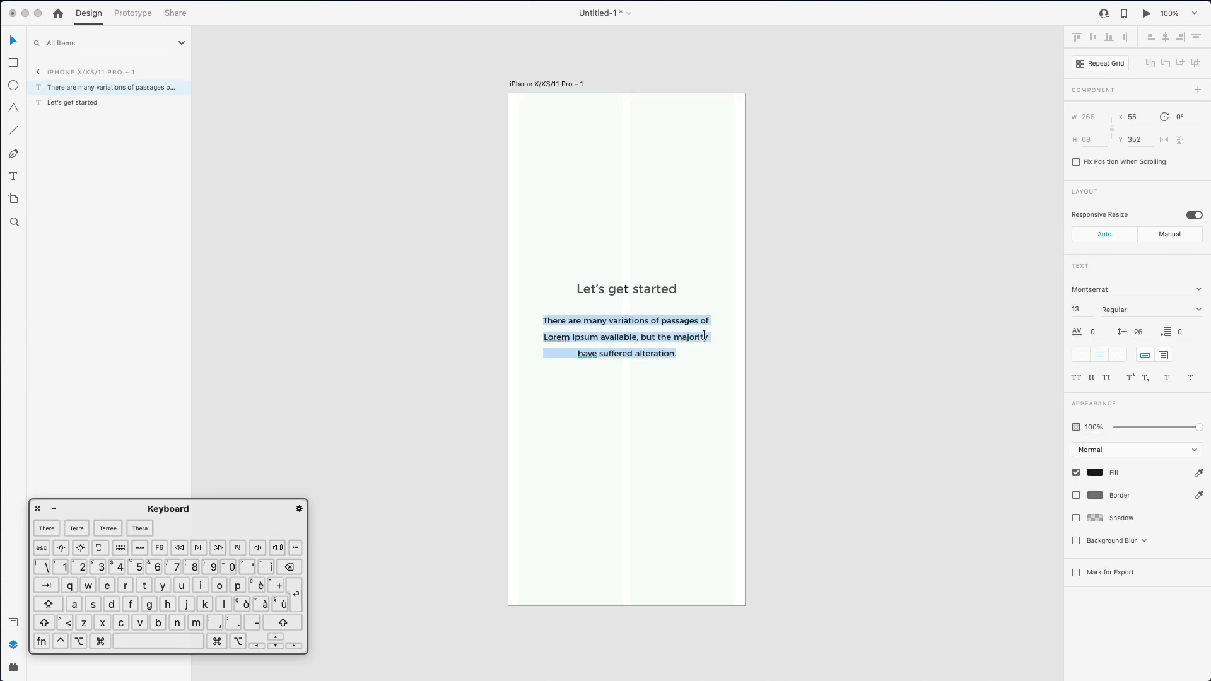
left_click_drag(709, 337, 762, 393)
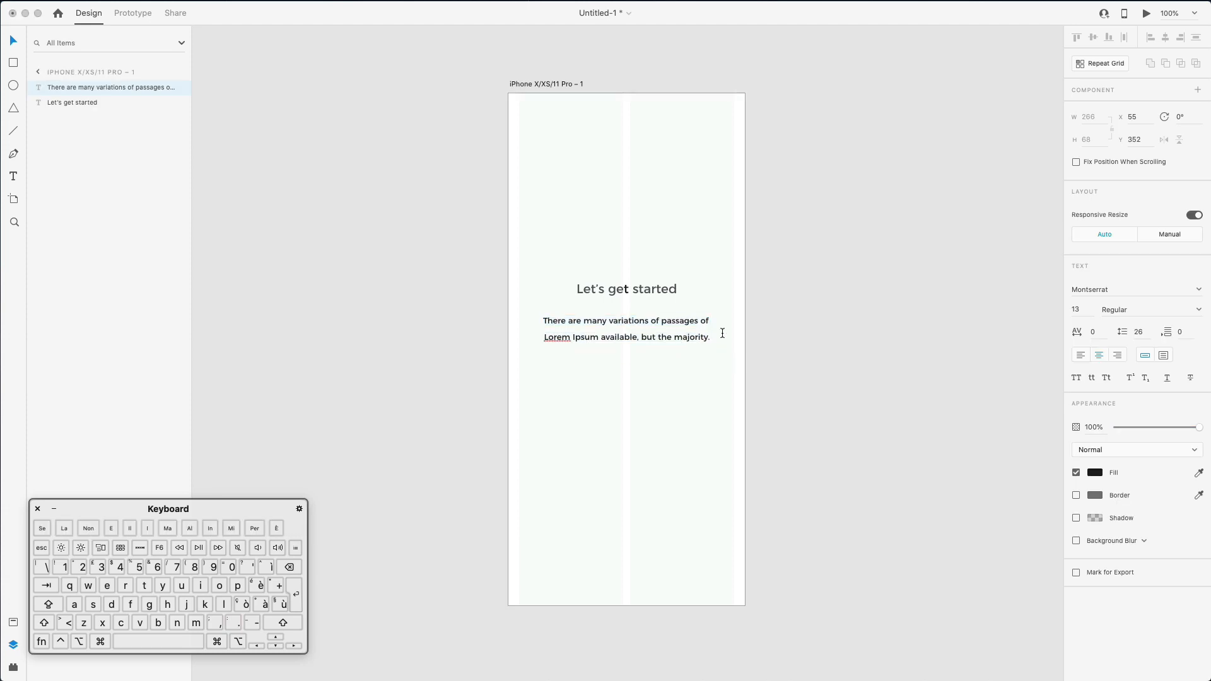
left_click_drag(575, 335, 535, 333)
type("i")
left_click(880, 319)
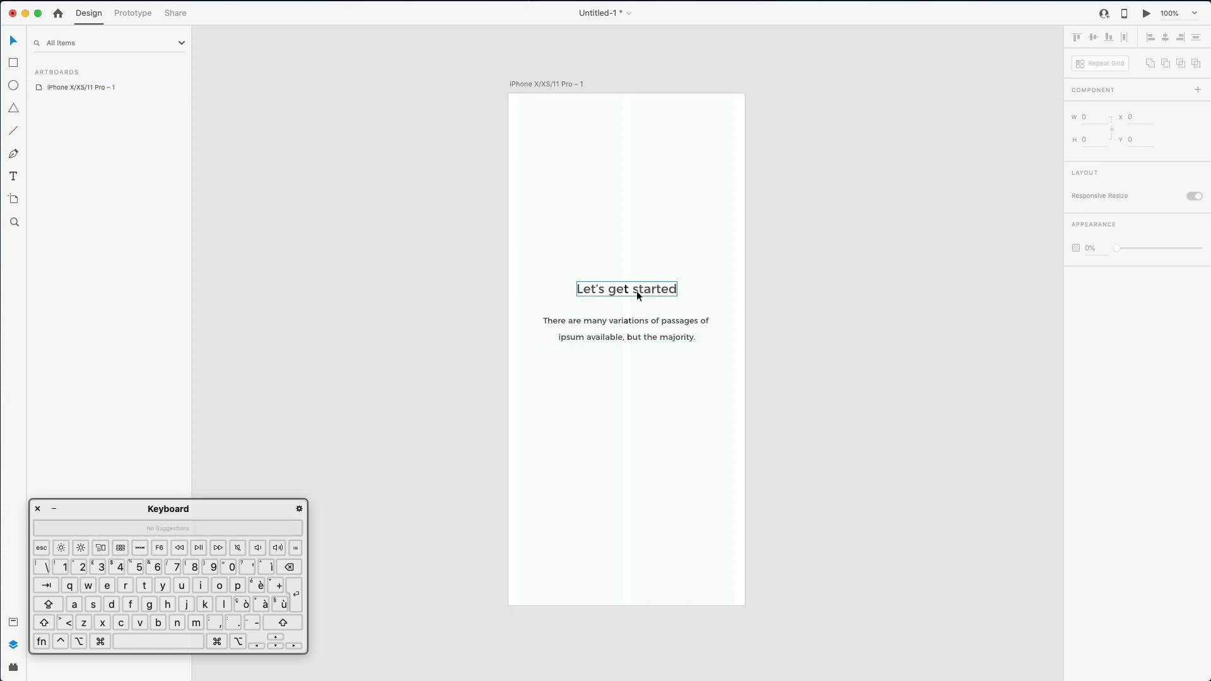
- Draw a small 8px circle below the paragraph and duplicate it into three in a row
left_click(661, 377)
left_click(15, 87)
left_click_drag(602, 365, 607, 371)
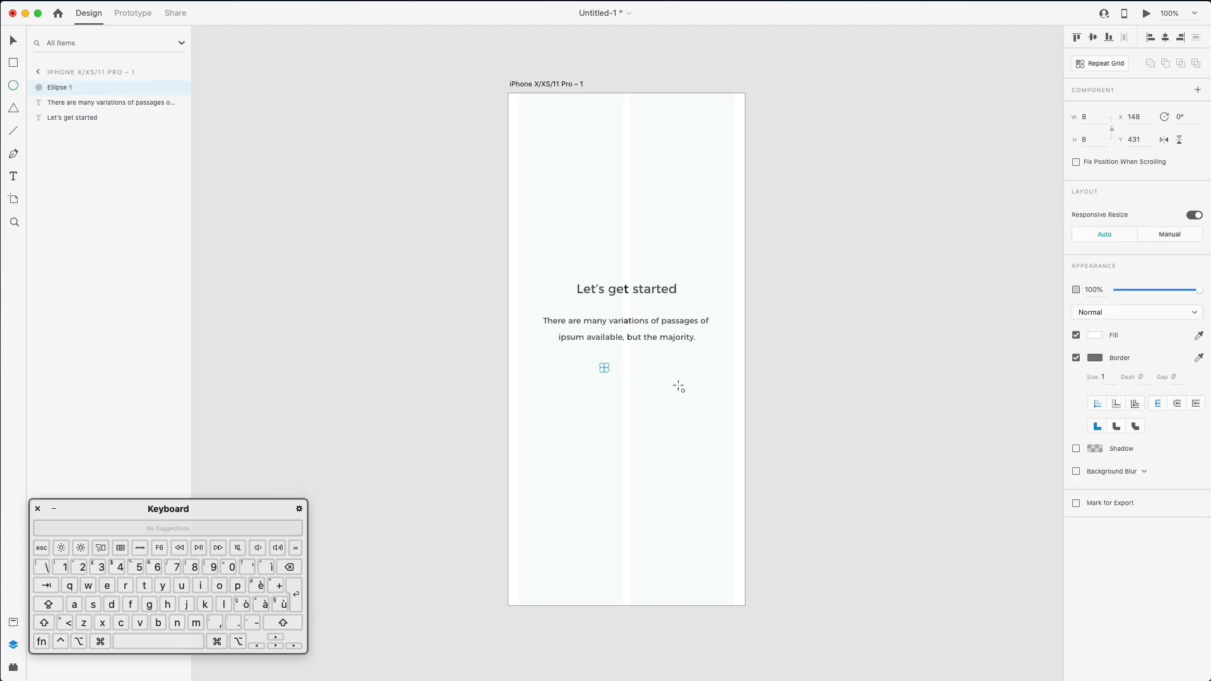
scroll(634, 346, "up", 1, "super")
scroll(635, 345, "up", 5, "super")
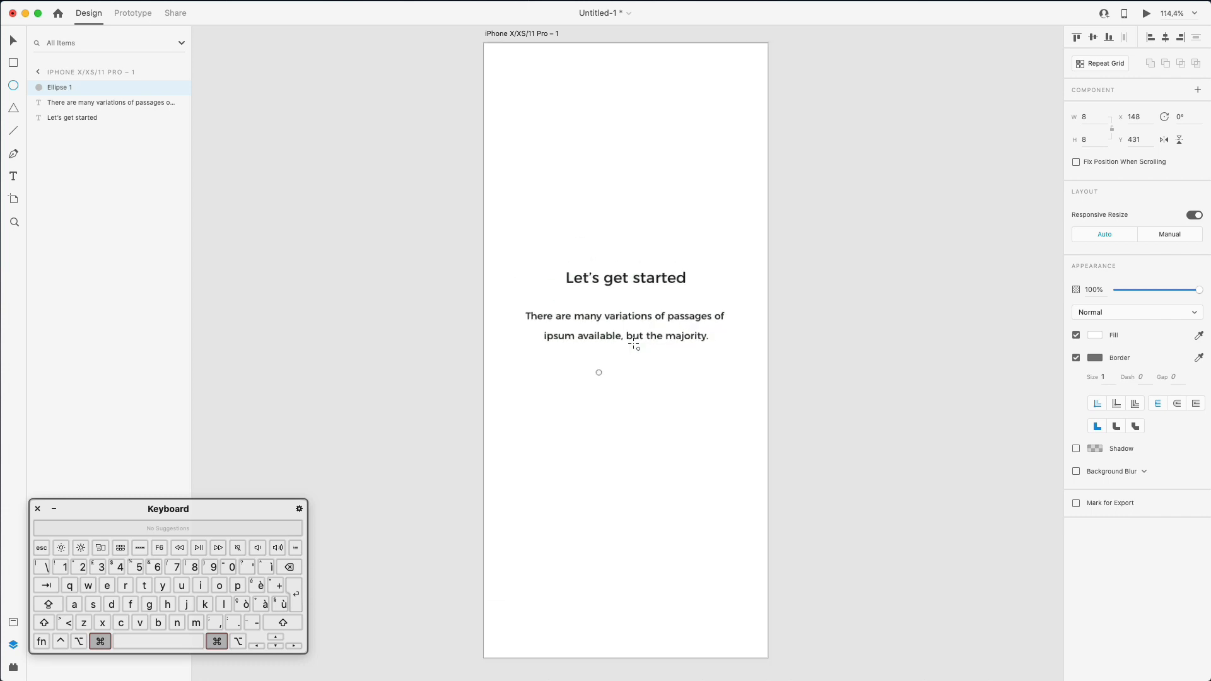
left_click(11, 41)
left_click_drag(579, 386, 624, 388, "alt+shift")
key("cmd+d")
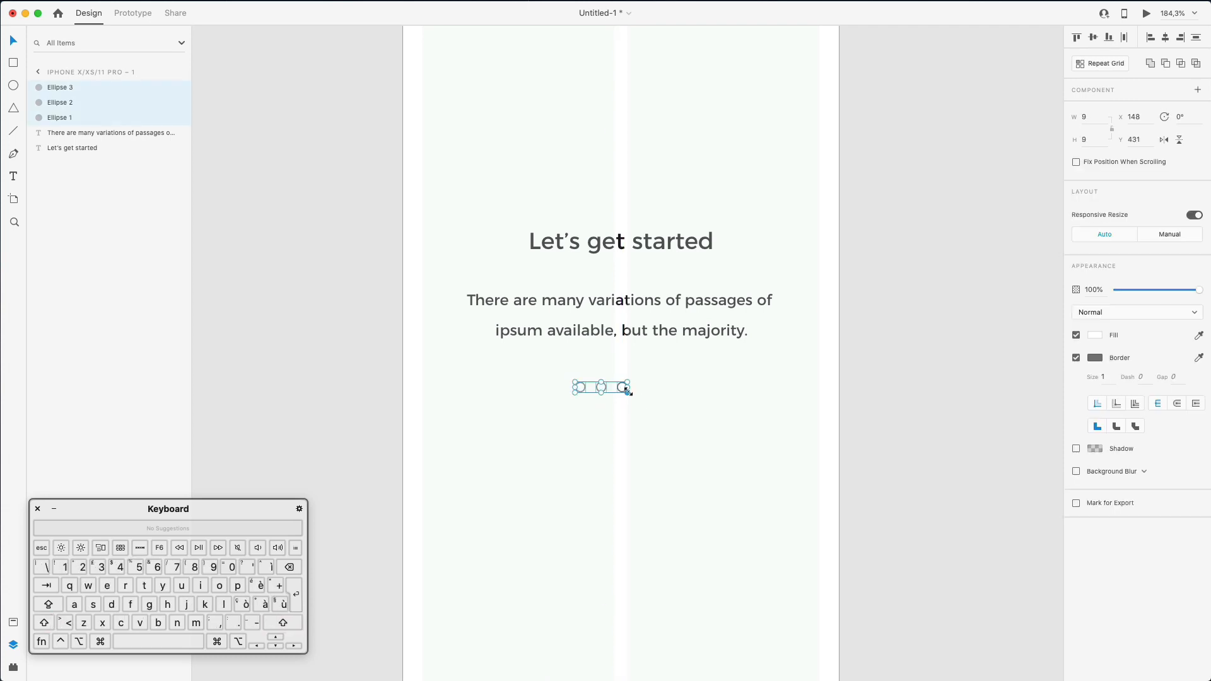
- Group the three circles and position the group centred just under the paragraph
scroll(628, 389, "down", 5, "super")
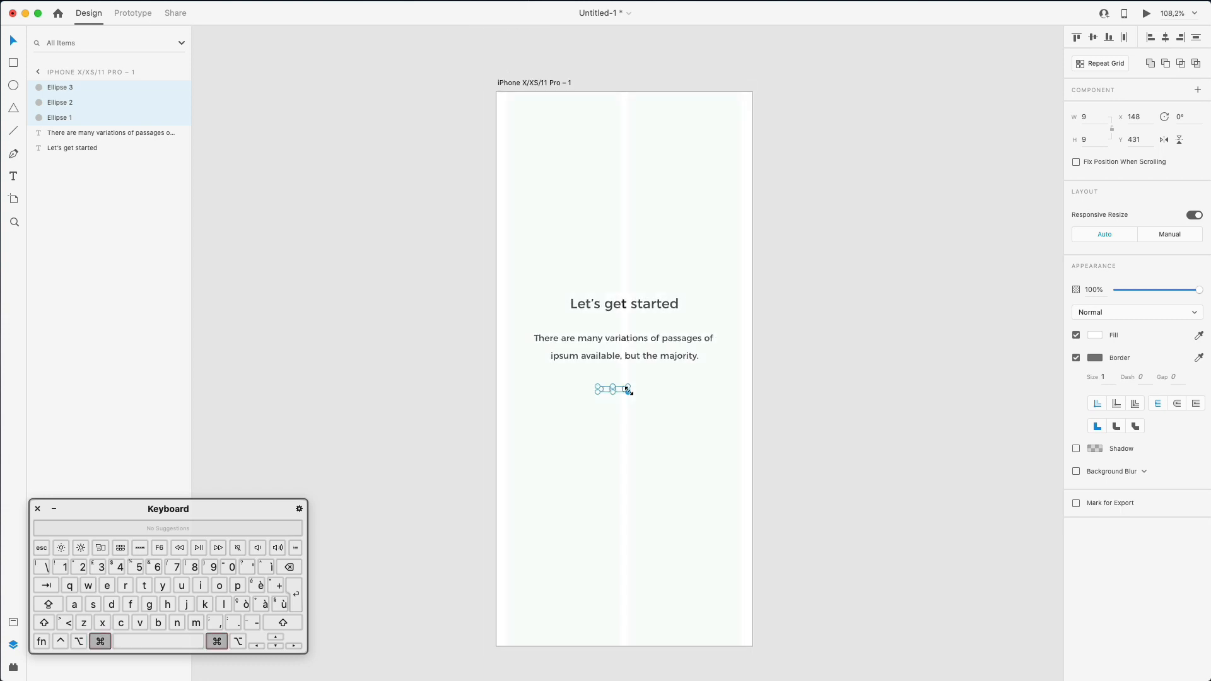
key("super+g")
key("shift+Right")
key("shift+Right")
key("Left")
key("Left")
key("Left")
key("Left")
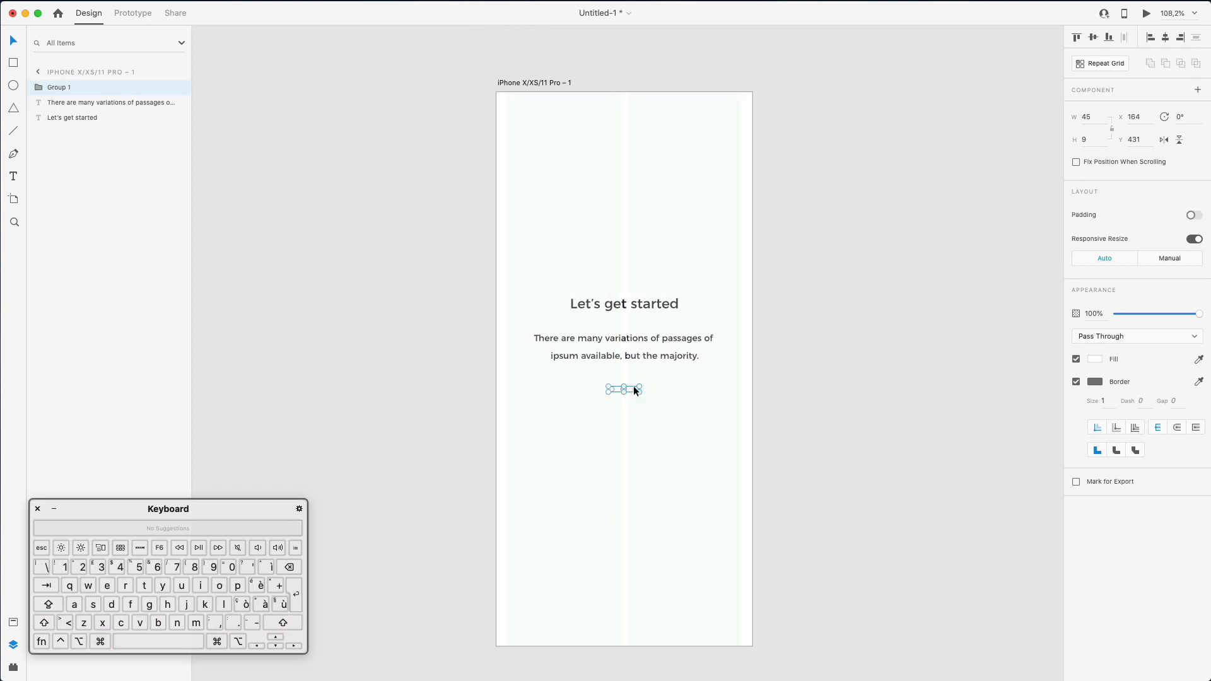
left_click_drag(634, 386, 633, 543)
key("Up")
key("Up")
key("Up")
key("Up")
left_click(722, 547)
scroll(706, 542, "right", 1)
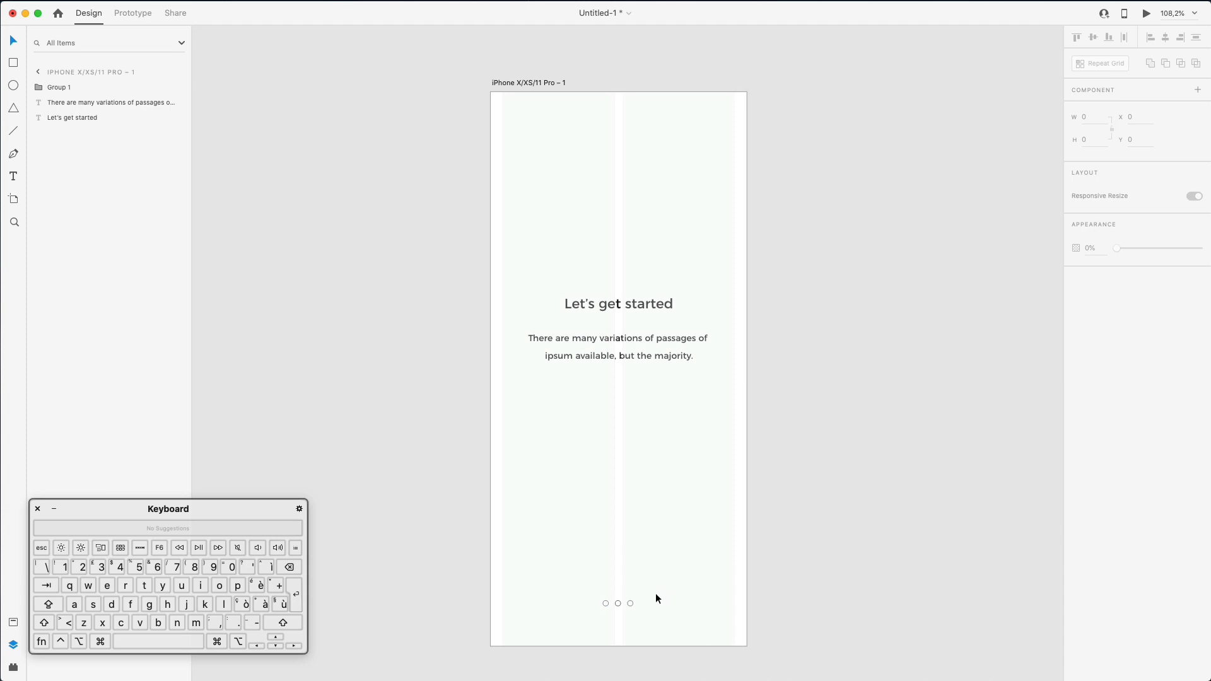
left_click(631, 602)
left_click_drag(630, 605, 646, 393)
left_click(701, 377)
- Undo an accidental move of the text blocks and clear the selection
scroll(702, 379, "down", 1)
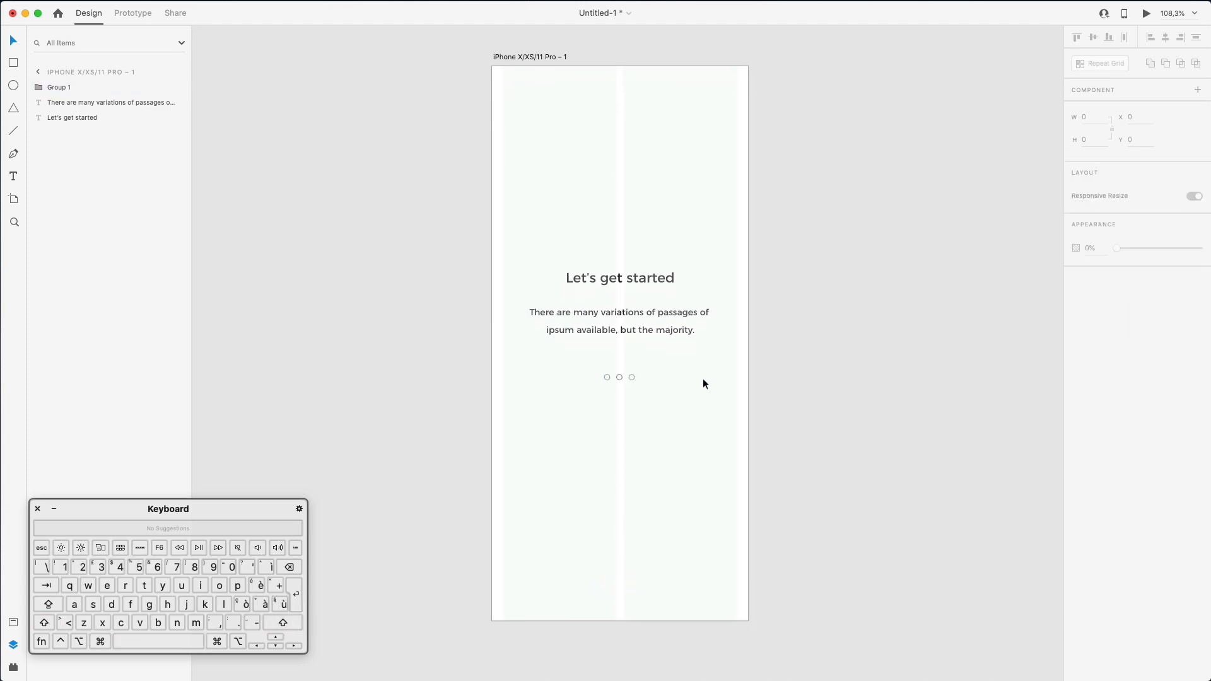
scroll(703, 378, "down", 2)
left_click_drag(543, 202, 683, 221)
key("super+z")
left_click(553, 101)
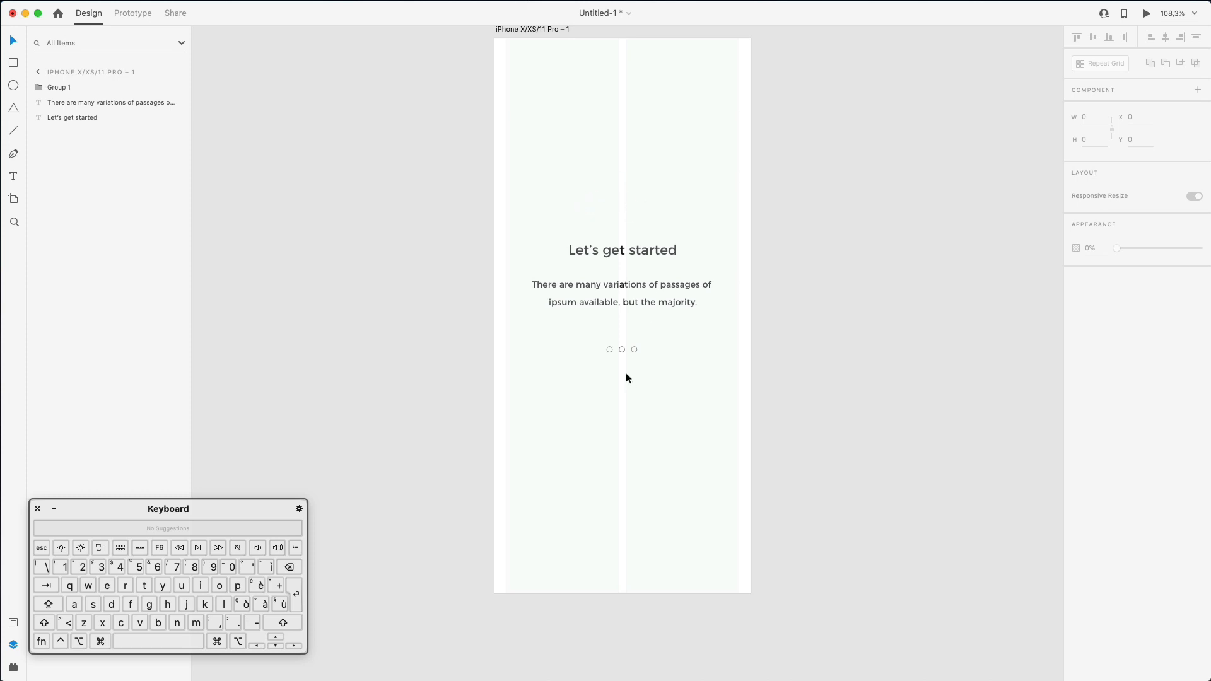
- Fill the first page dot bright blue and remove its outline
left_click(610, 349, "super")
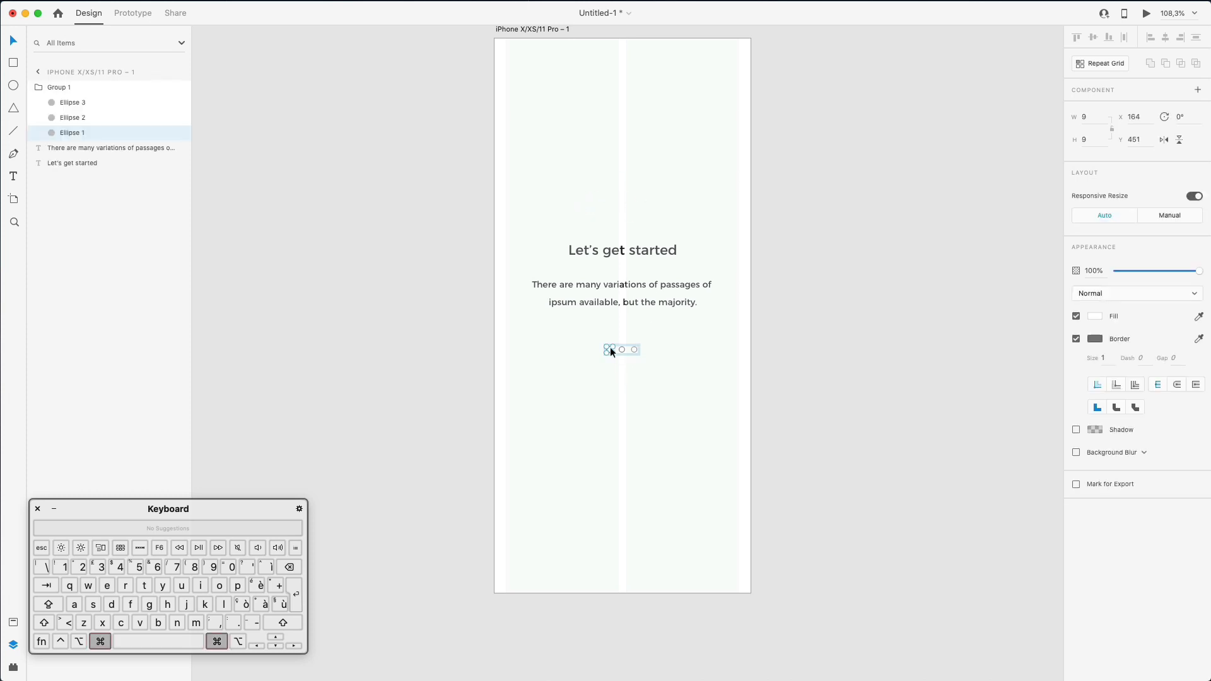
left_click(1096, 316)
left_click(1053, 290)
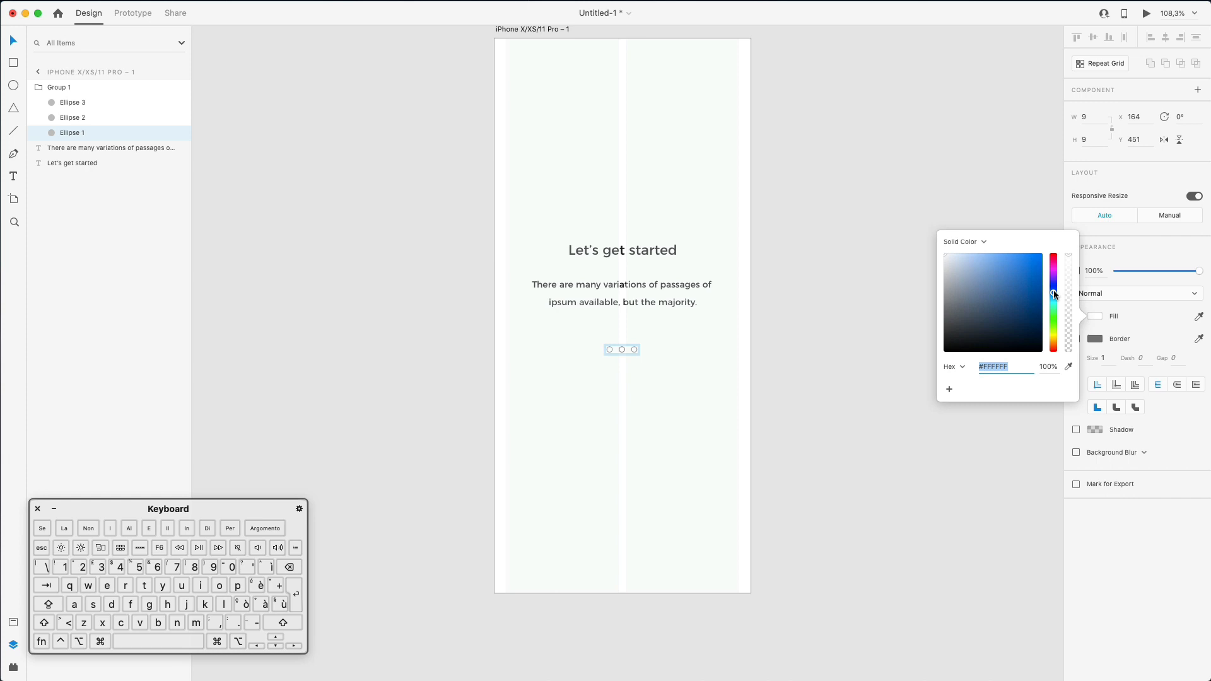
left_click(1042, 254)
left_click(1118, 304)
left_click(1076, 339)
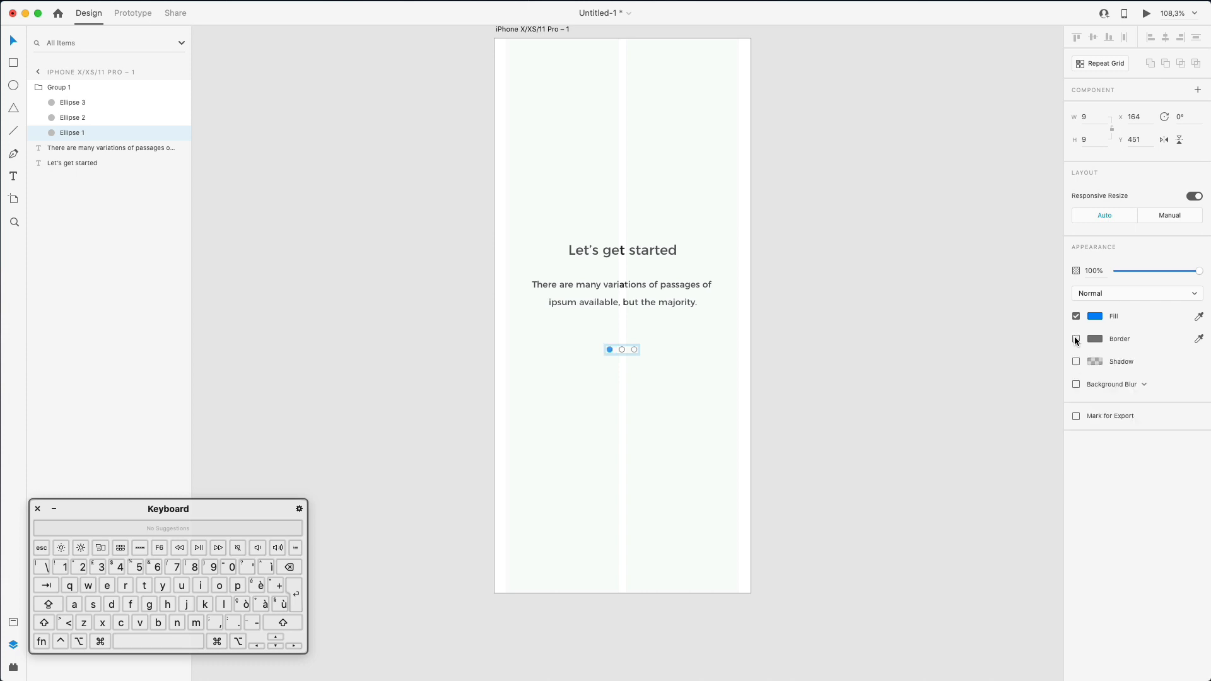
left_click(781, 355)
left_click_drag(619, 336, 650, 361)
key("super+z")
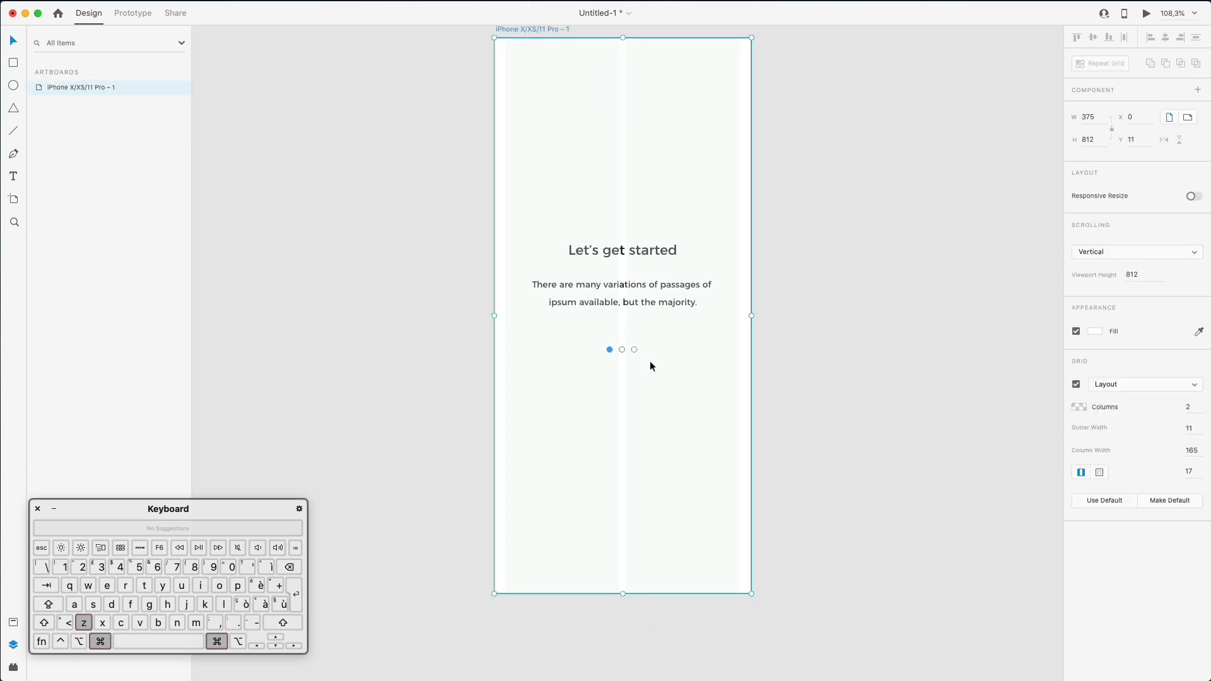
left_click(846, 344)
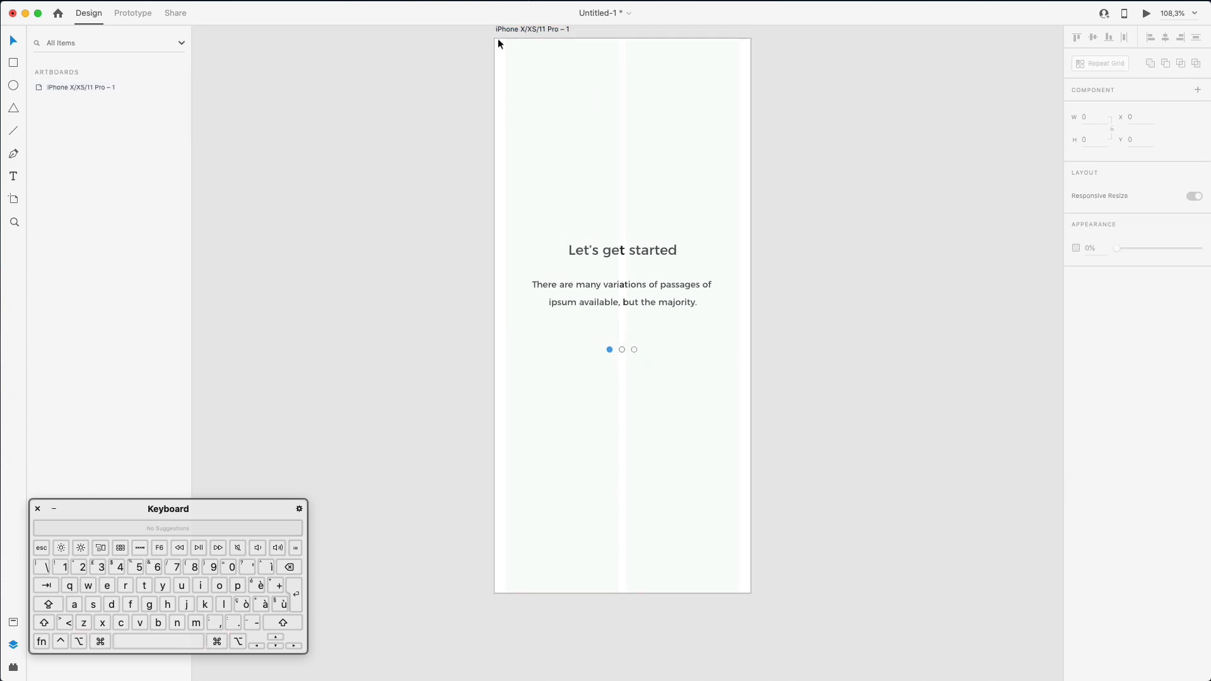
- Hide the artboard's layout grid
left_click(58, 85)
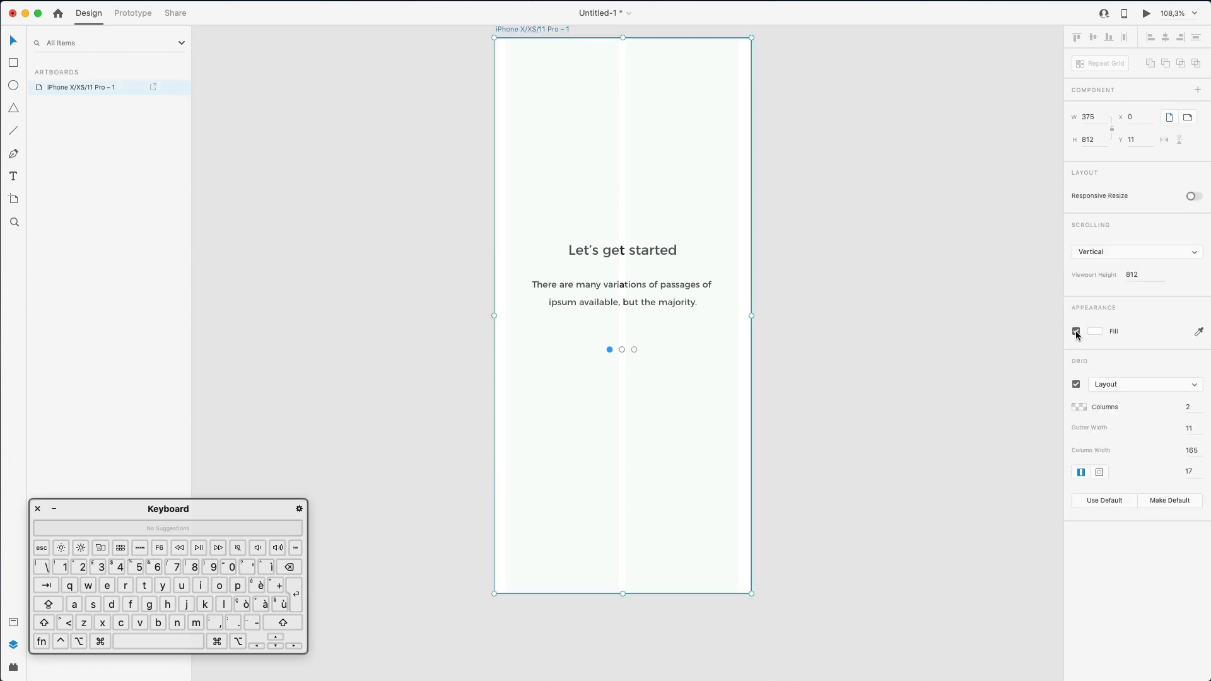
left_click(1076, 384)
left_click(810, 332)
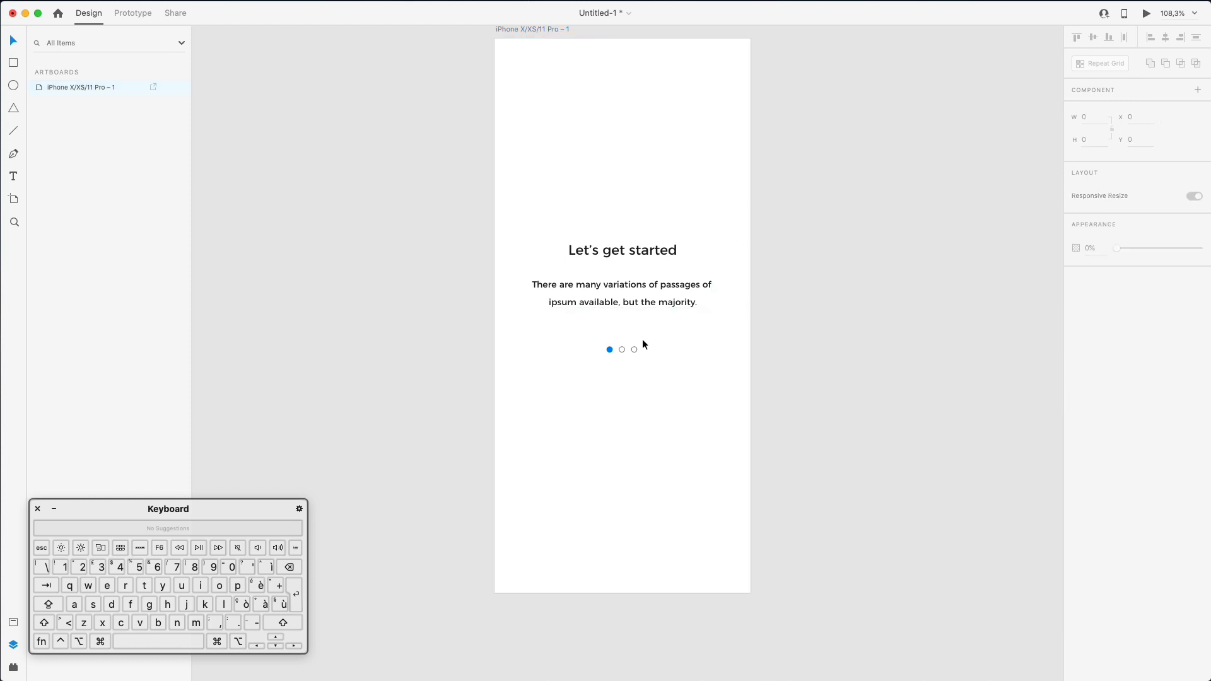
left_click_drag(624, 332, 663, 364)
key("super+z")
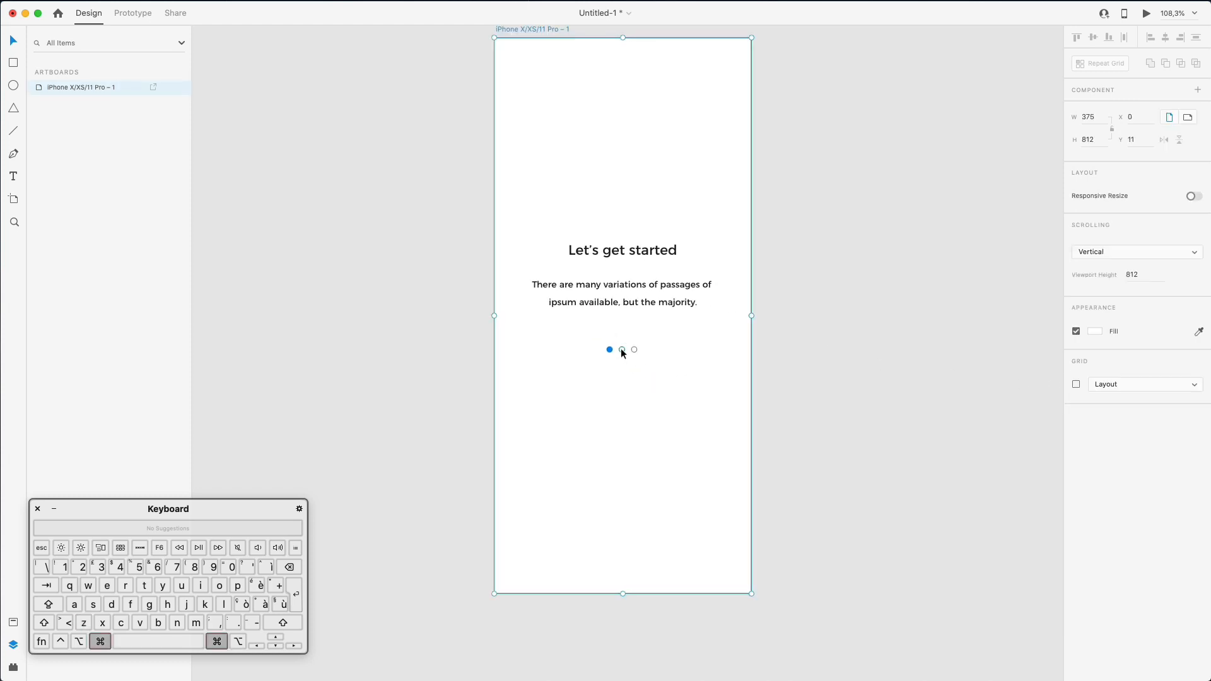
- Give the second and third page dots a light grey #B5B5B5 outline
left_click(622, 351, "super")
left_click(635, 350, "shift+super")
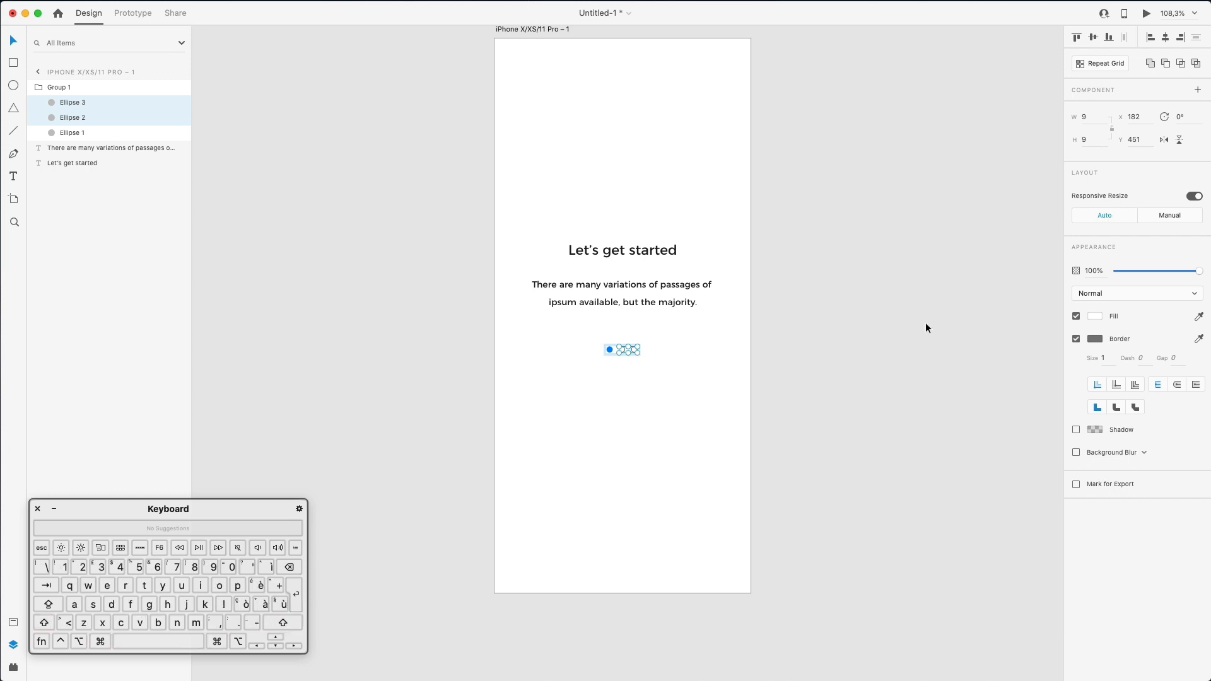
left_click(1097, 338)
left_click_drag(967, 317, 932, 295)
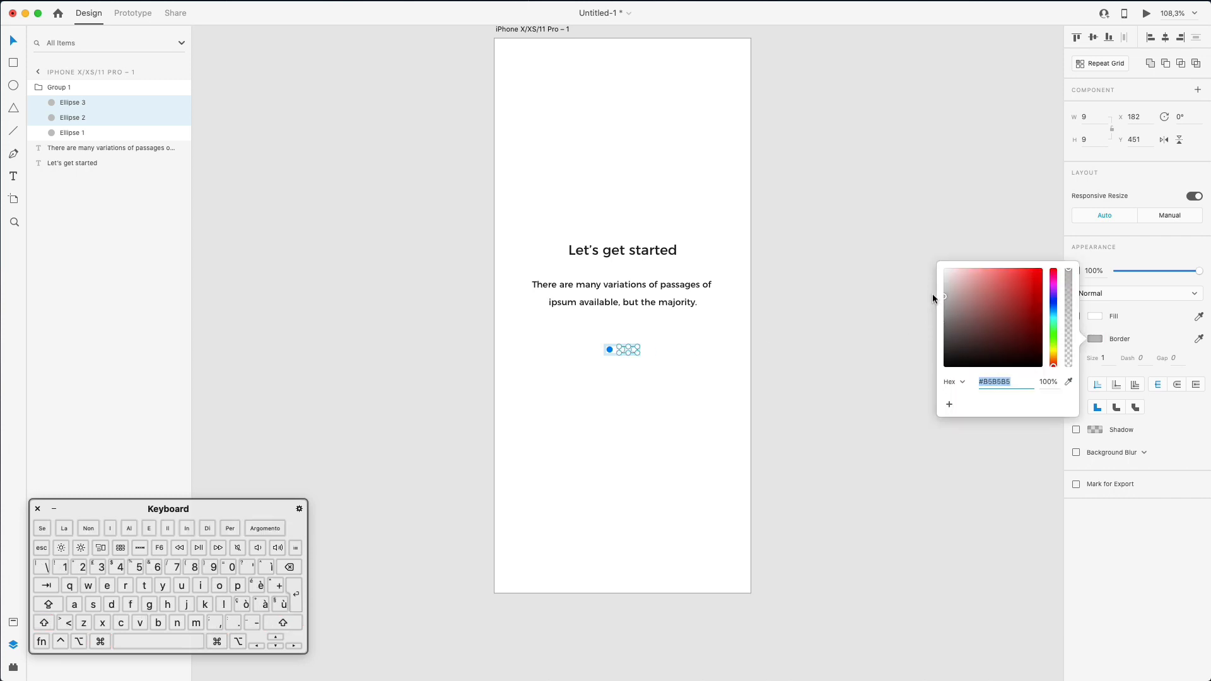
left_click(738, 375)
scroll(838, 388, "down", 3)
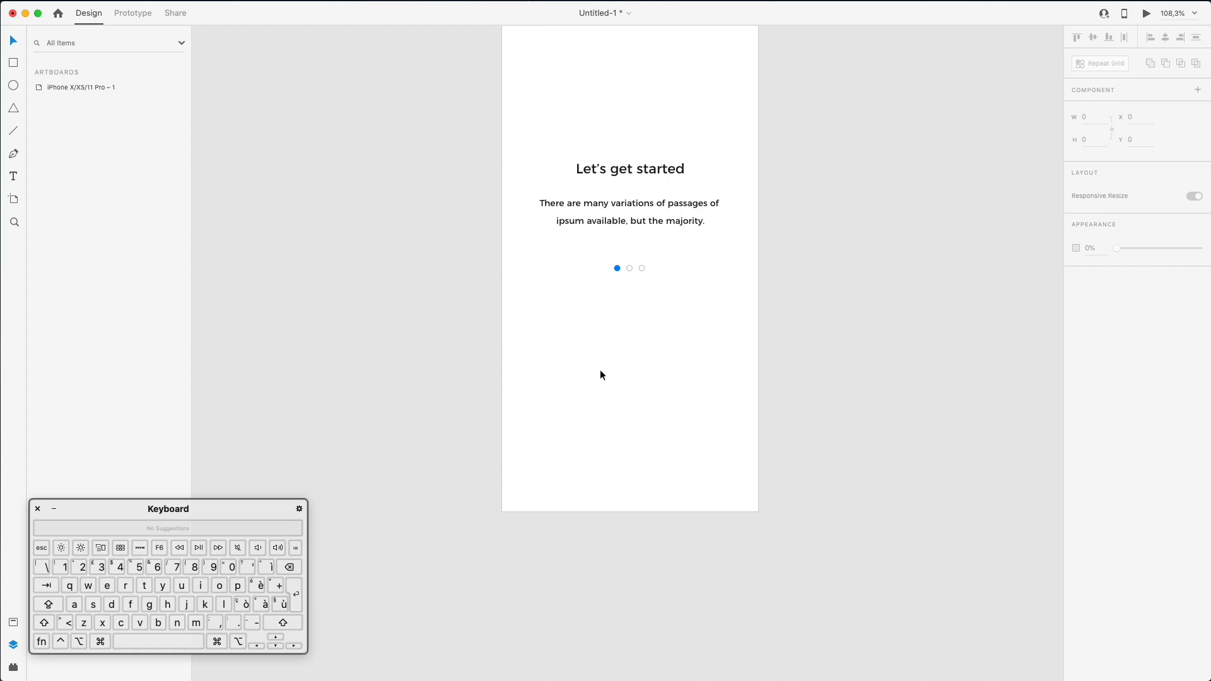
- Draw a rectangle below the page dots with the R tool, then select the iPhone artboard
key("r")
left_click_drag(522, 309, 740, 338)
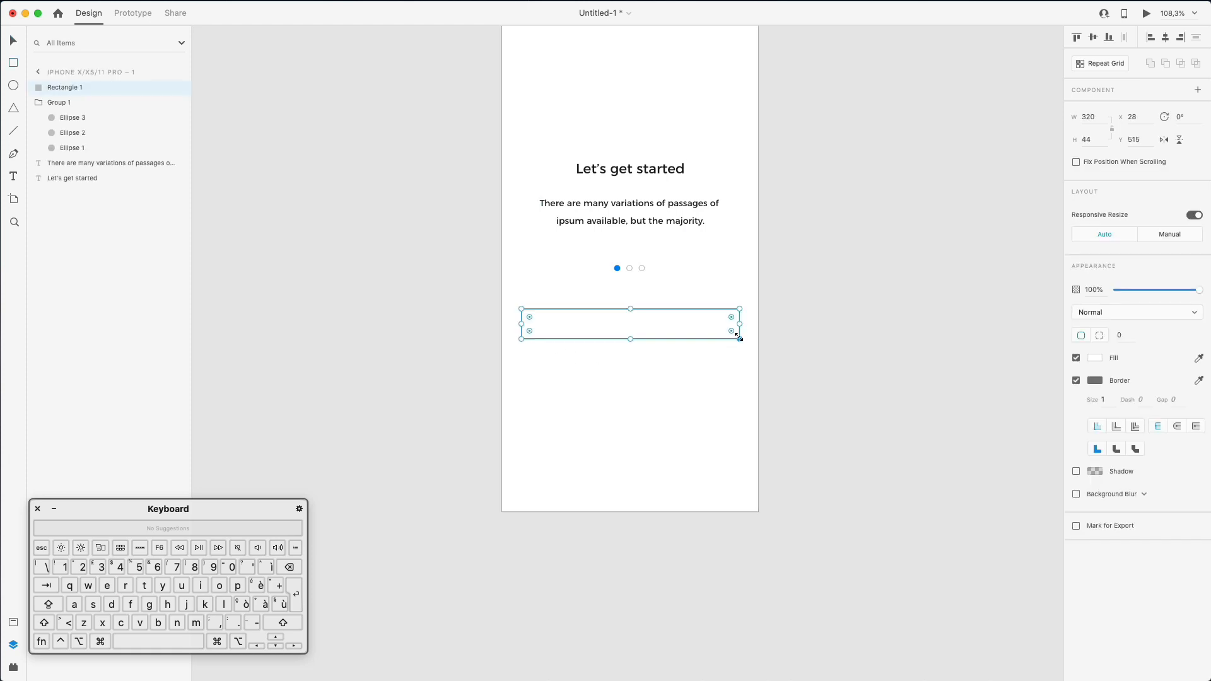
left_click(38, 71)
left_click(91, 87)
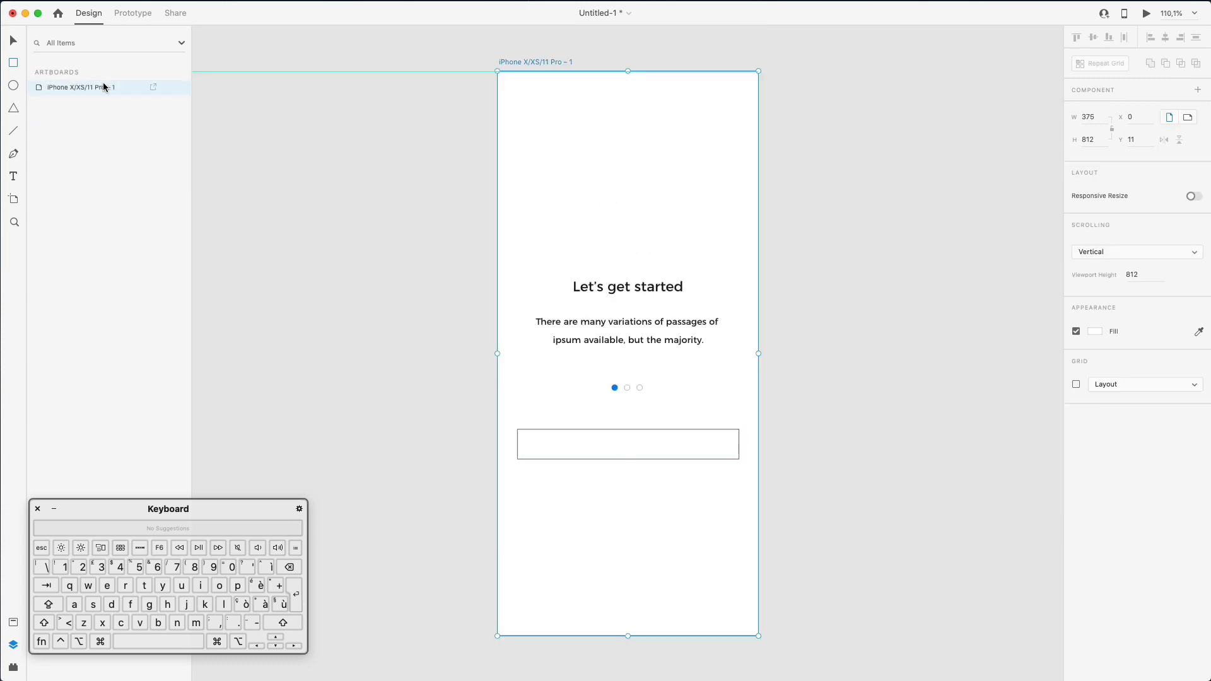
- Show the layout grid, snap the rectangle to X 17 and resize it to 341×51
left_click(1077, 384)
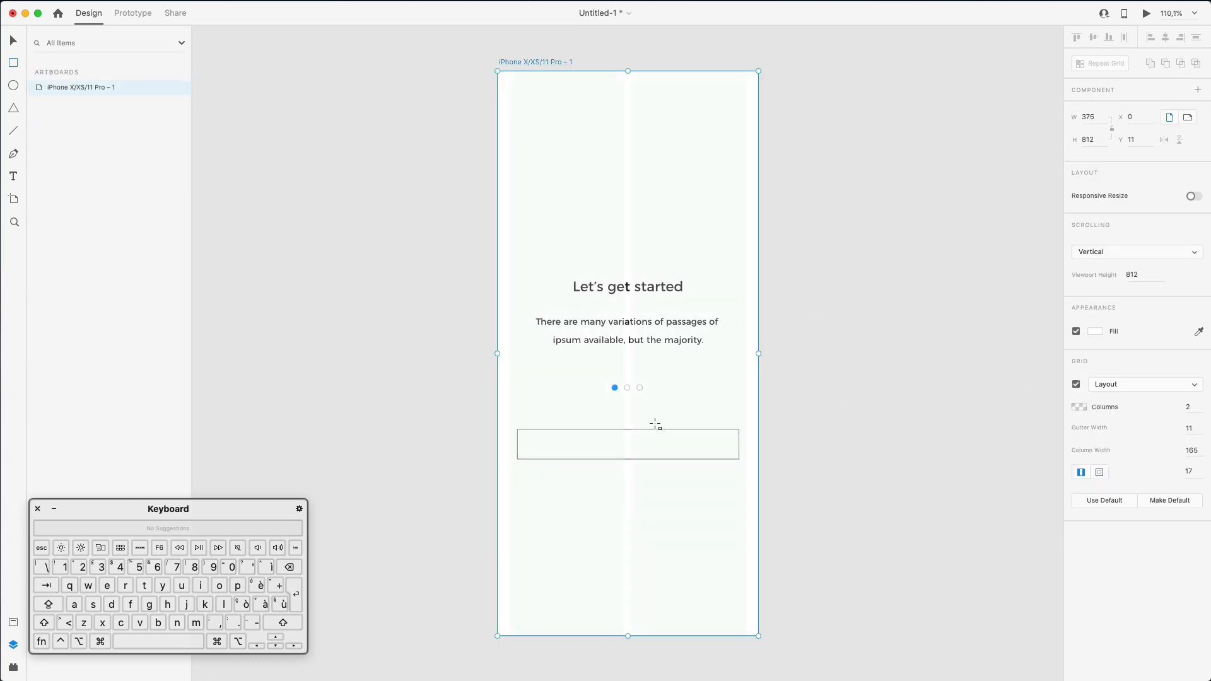
left_click(585, 425)
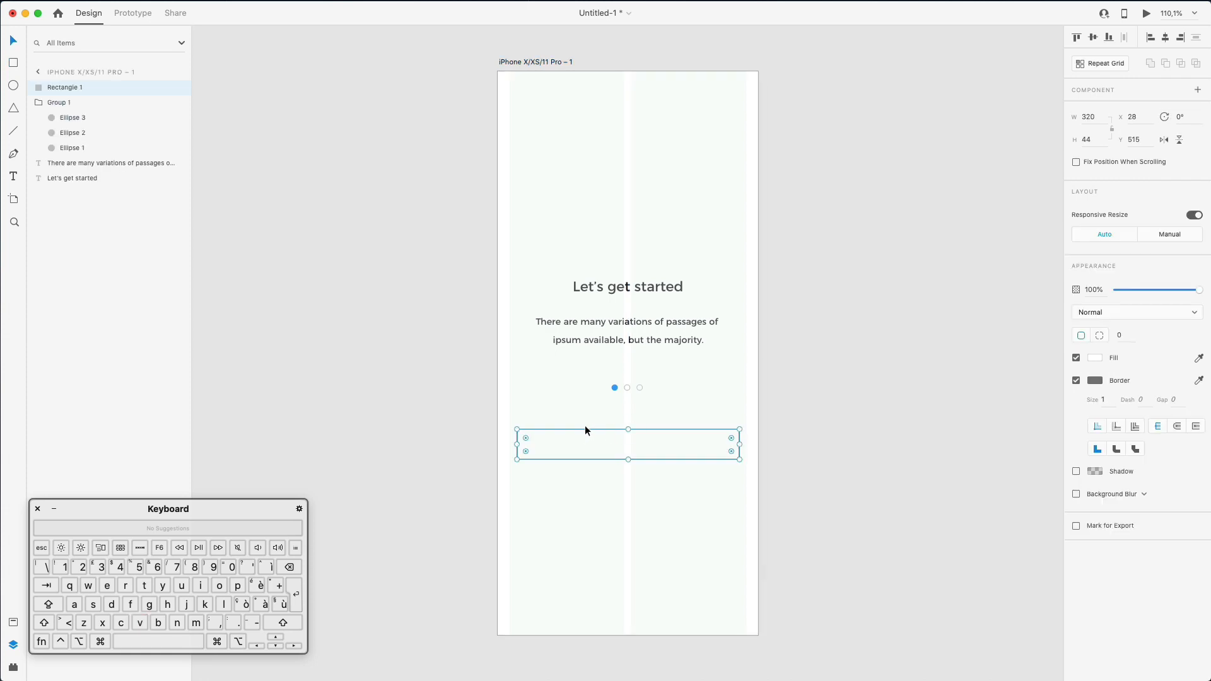
left_click_drag(585, 425, 578, 425)
left_click_drag(733, 443, 749, 440)
left_click_drag(626, 459, 628, 465)
key("super+z")
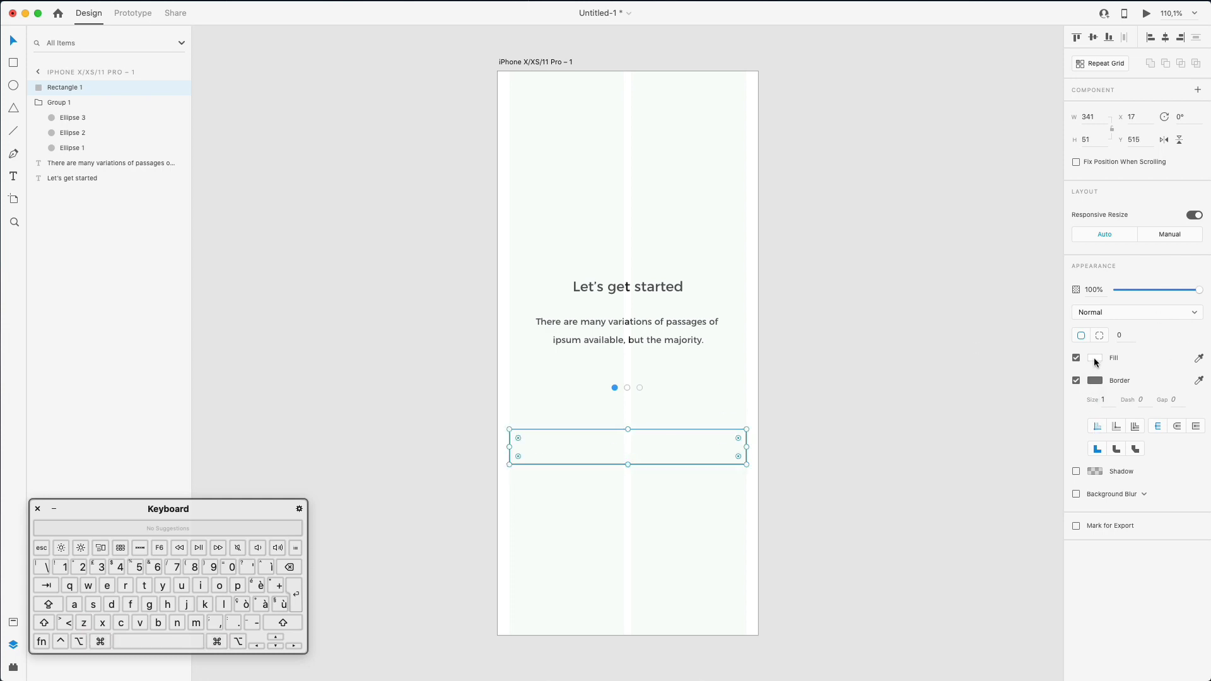
left_click(1082, 336)
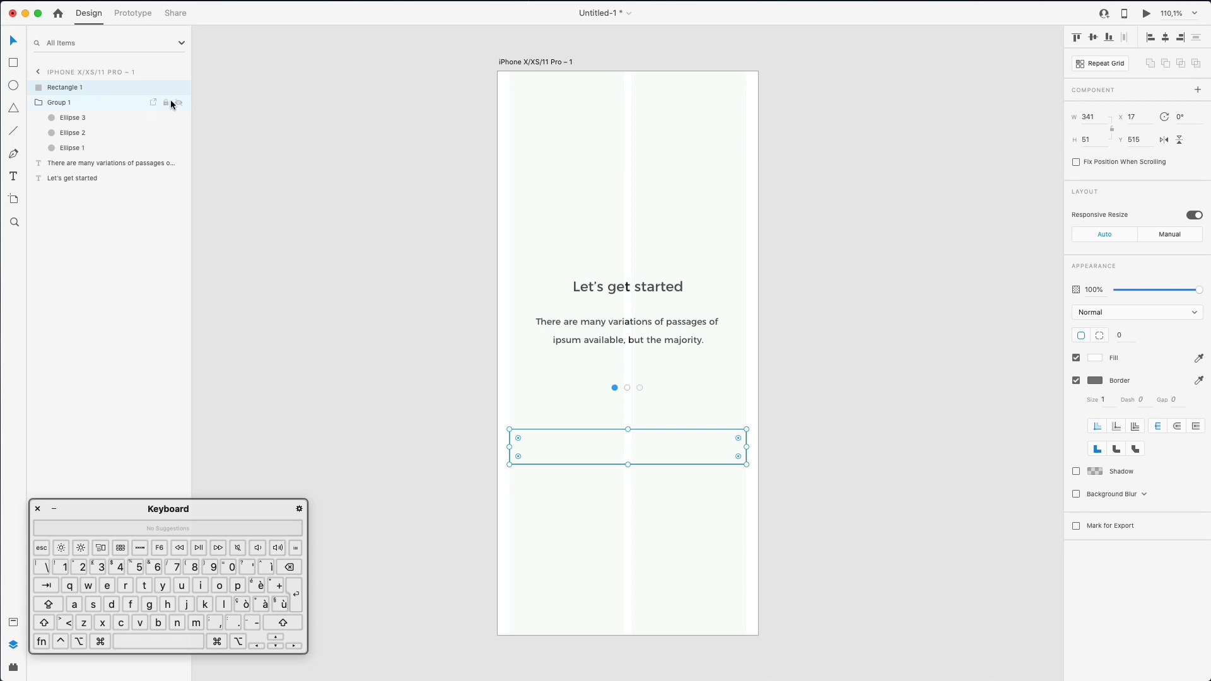
- Hide the artboard's layout grid and reselect the rectangle
left_click(39, 71)
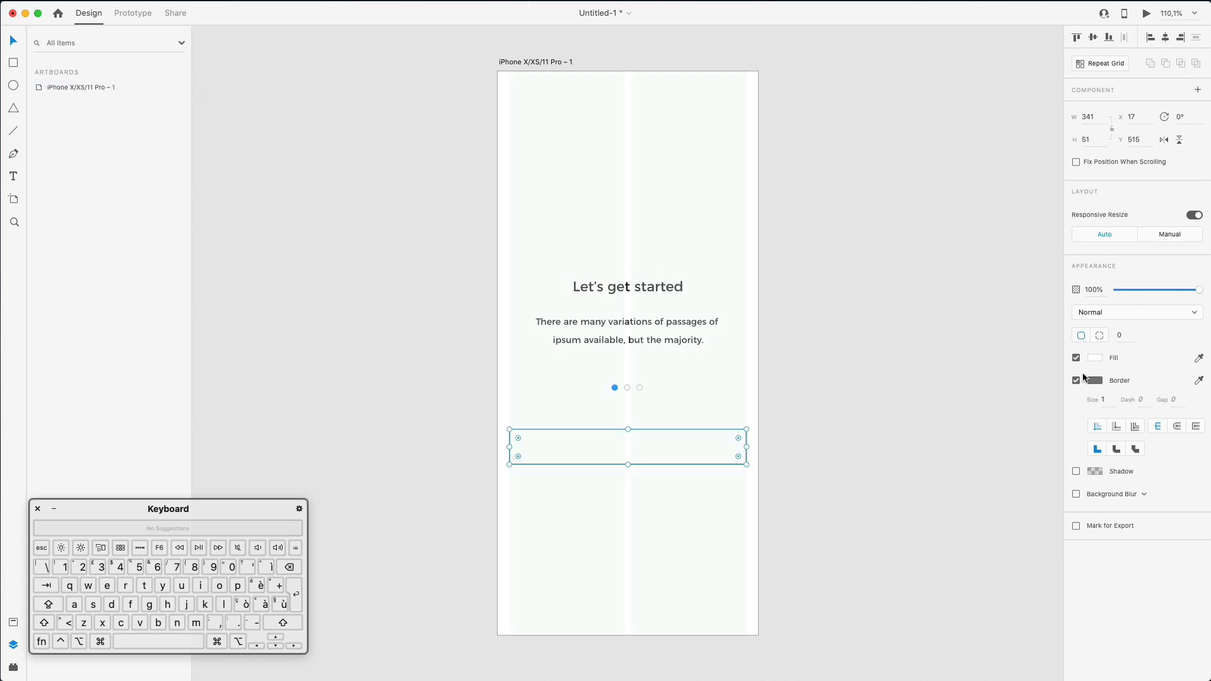
left_click(86, 89)
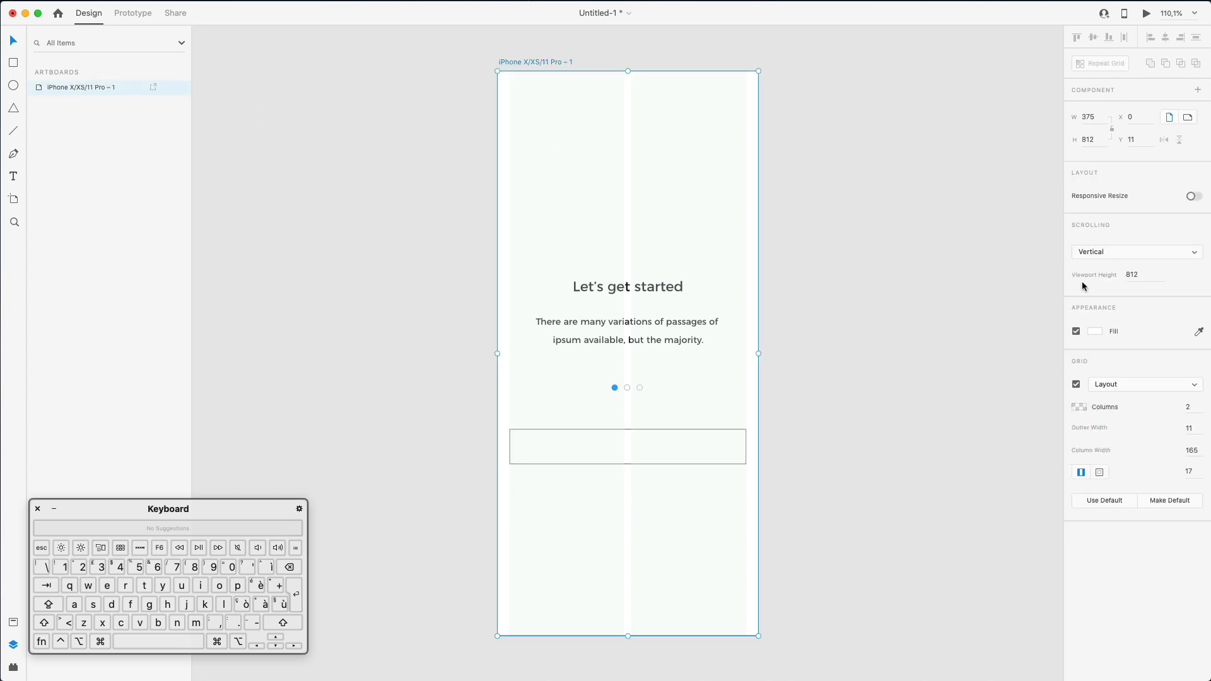
left_click(1077, 384)
left_click(778, 427)
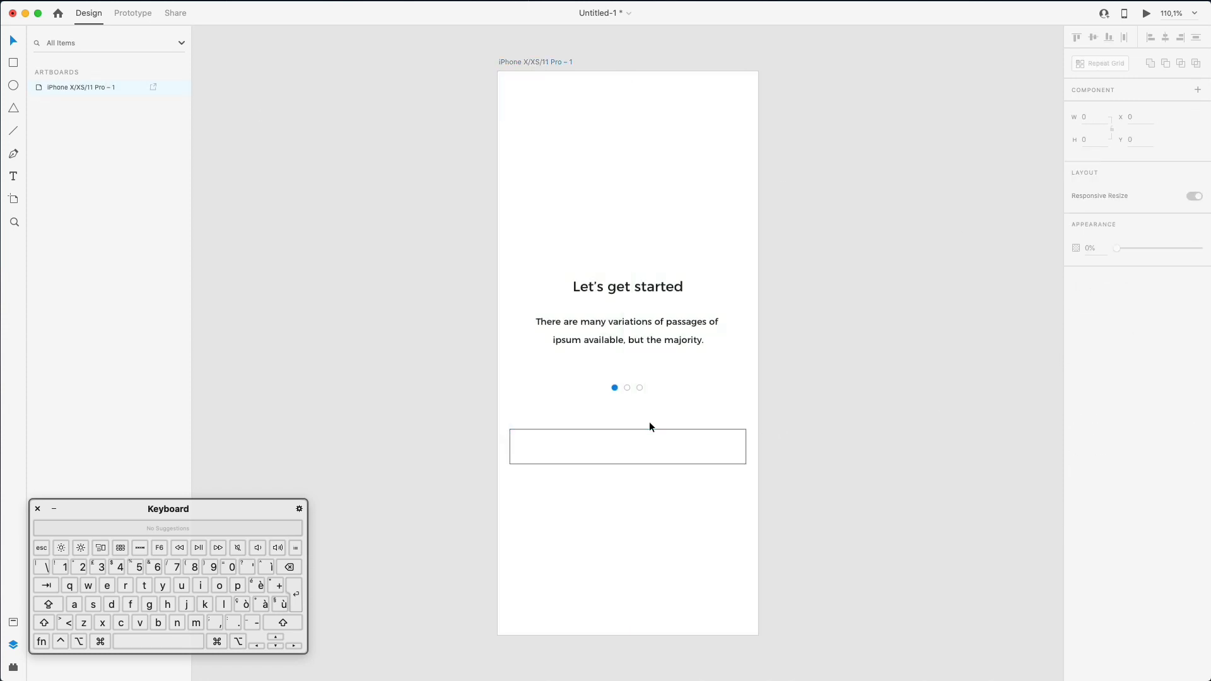
left_click(658, 431)
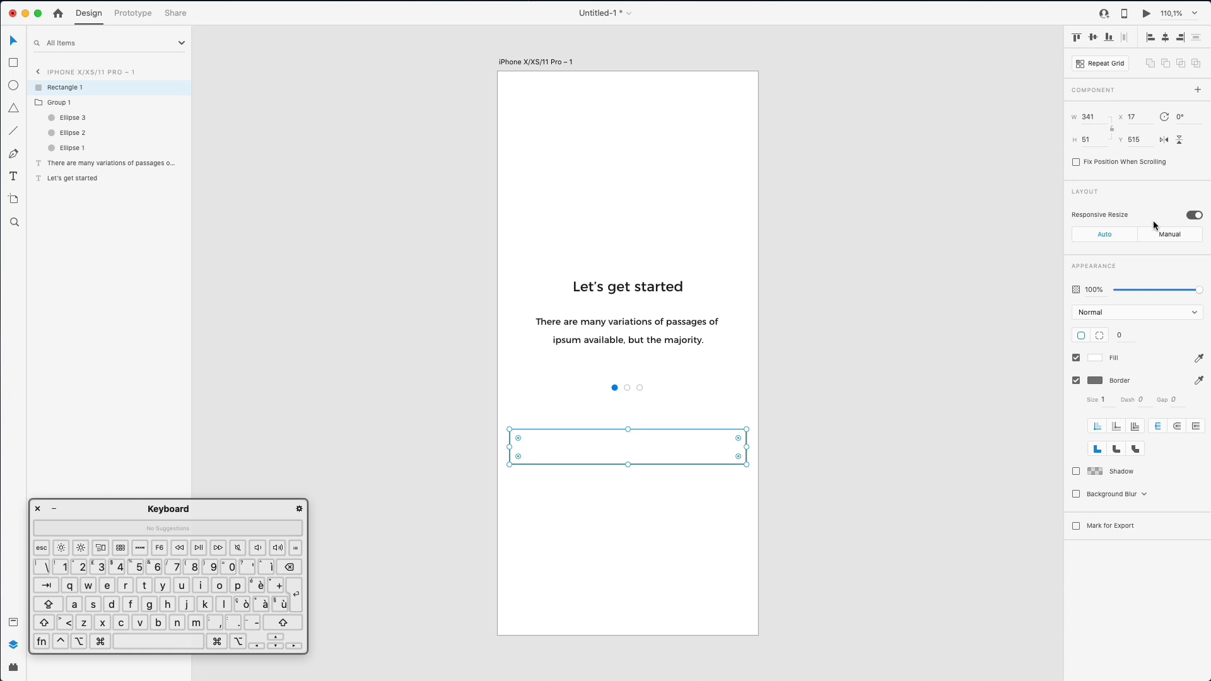
- Round the rectangle's corners to 5 and fill it #EAEEF4, sampled from the blue page dot
left_click(1120, 335)
type("5")
key("Return")
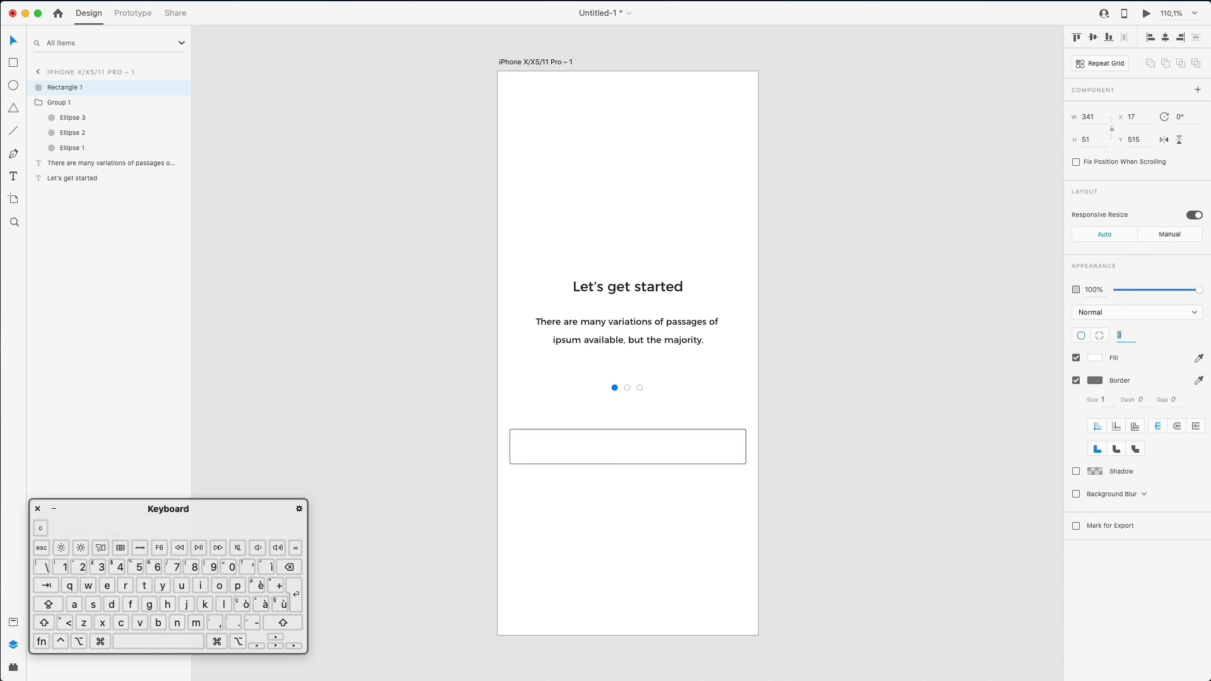
left_click(1096, 357)
left_click_drag(976, 309, 929, 297)
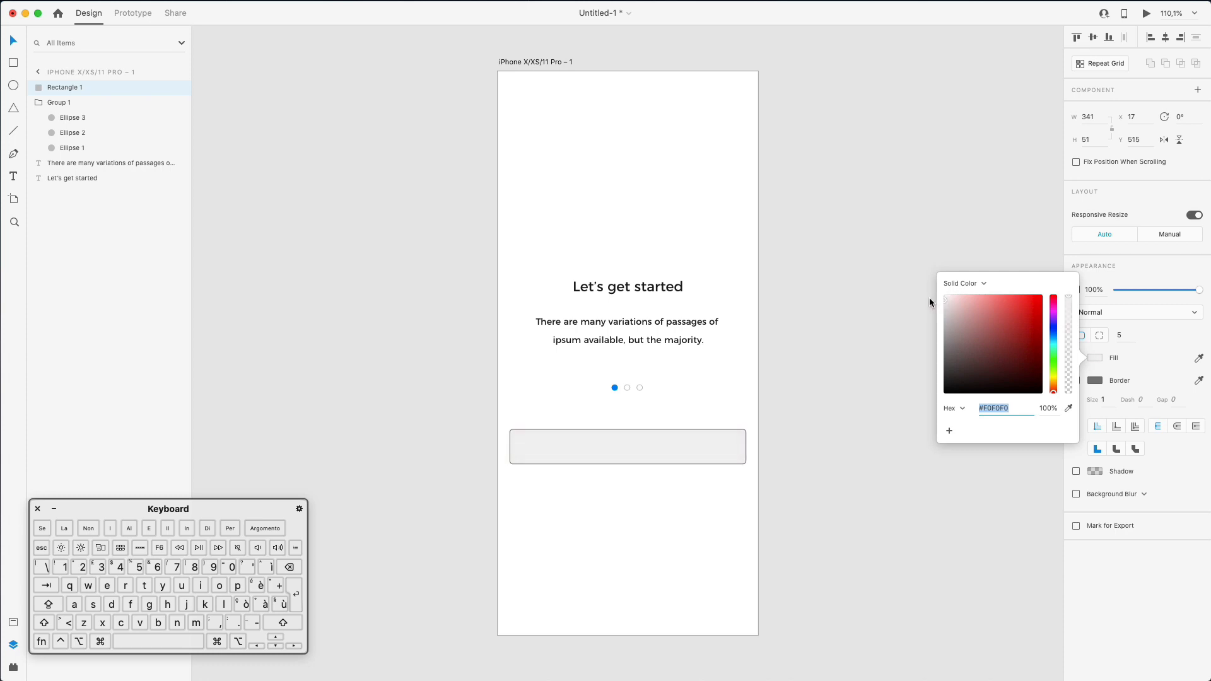
left_click(1053, 337)
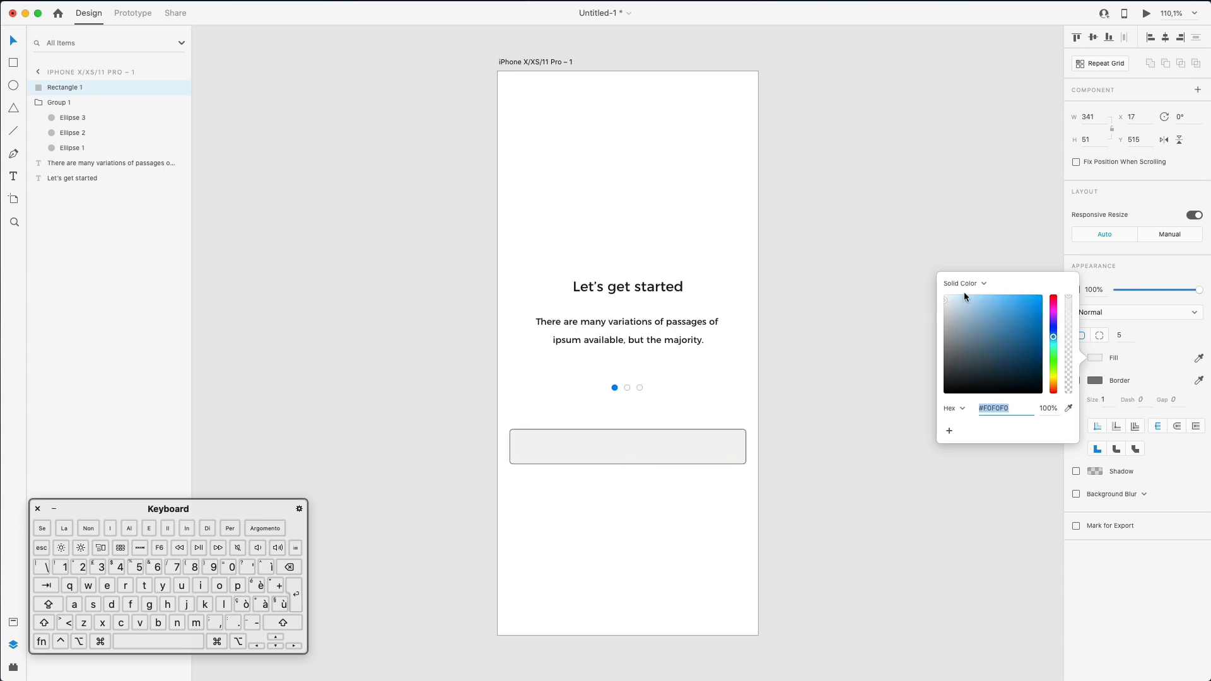
left_click(1069, 409)
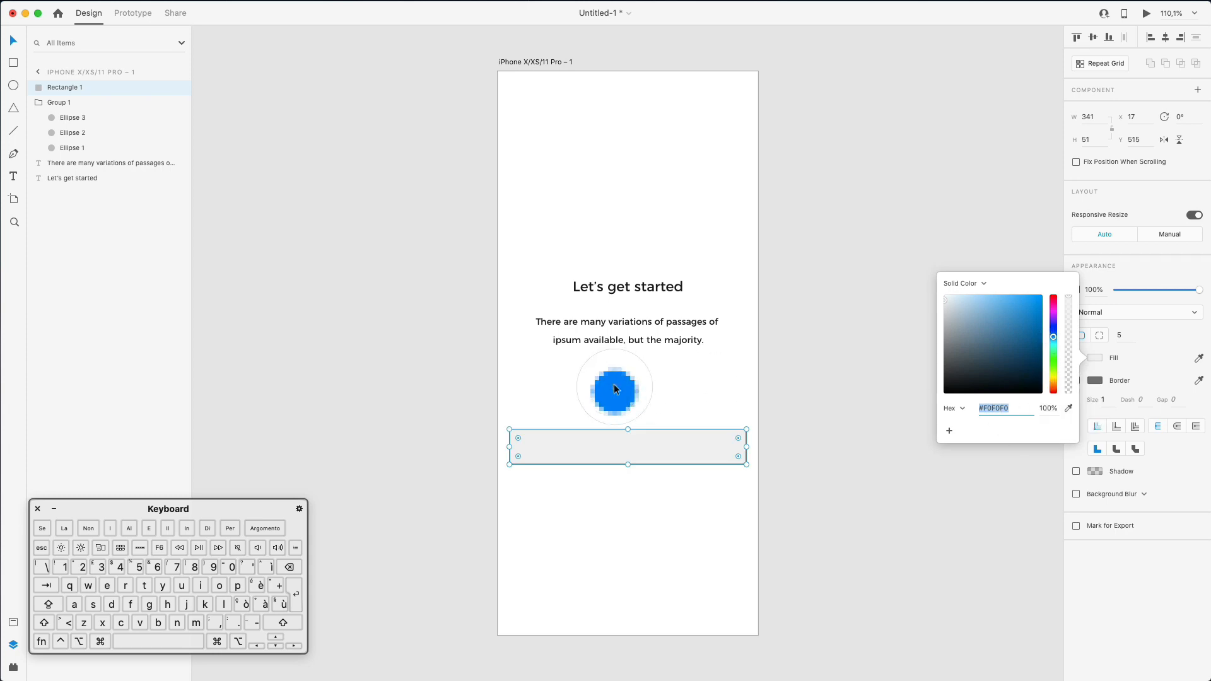
left_click(616, 386)
left_click(945, 295)
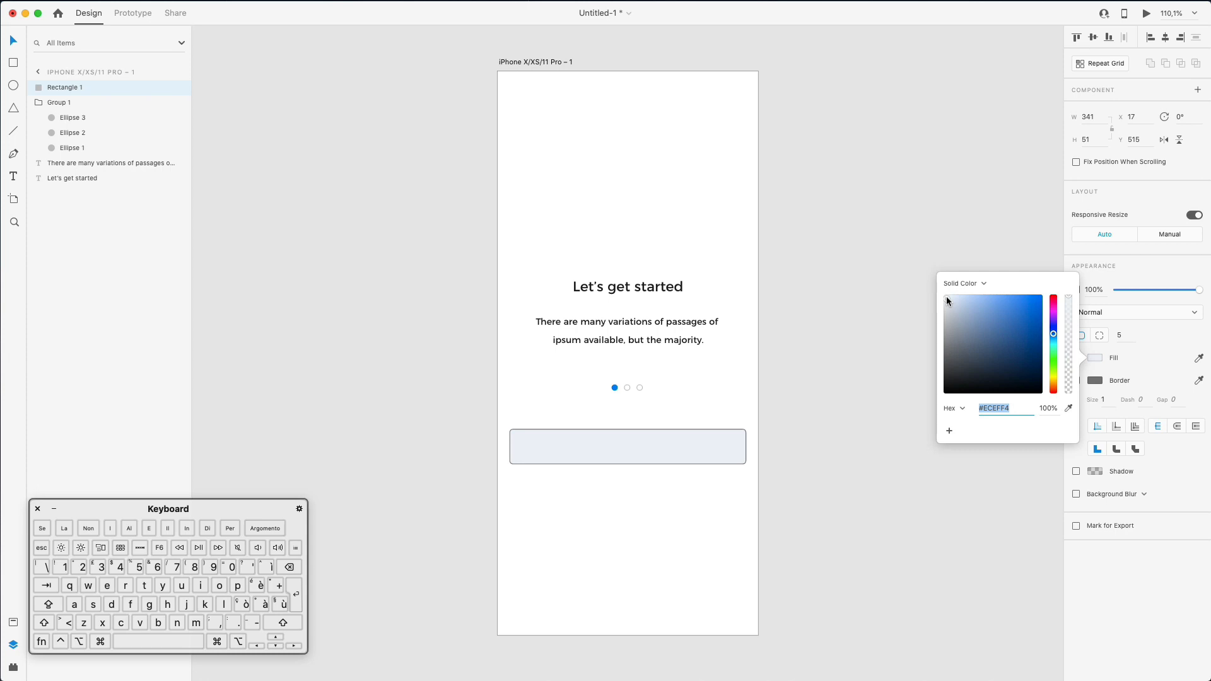
left_click(948, 297)
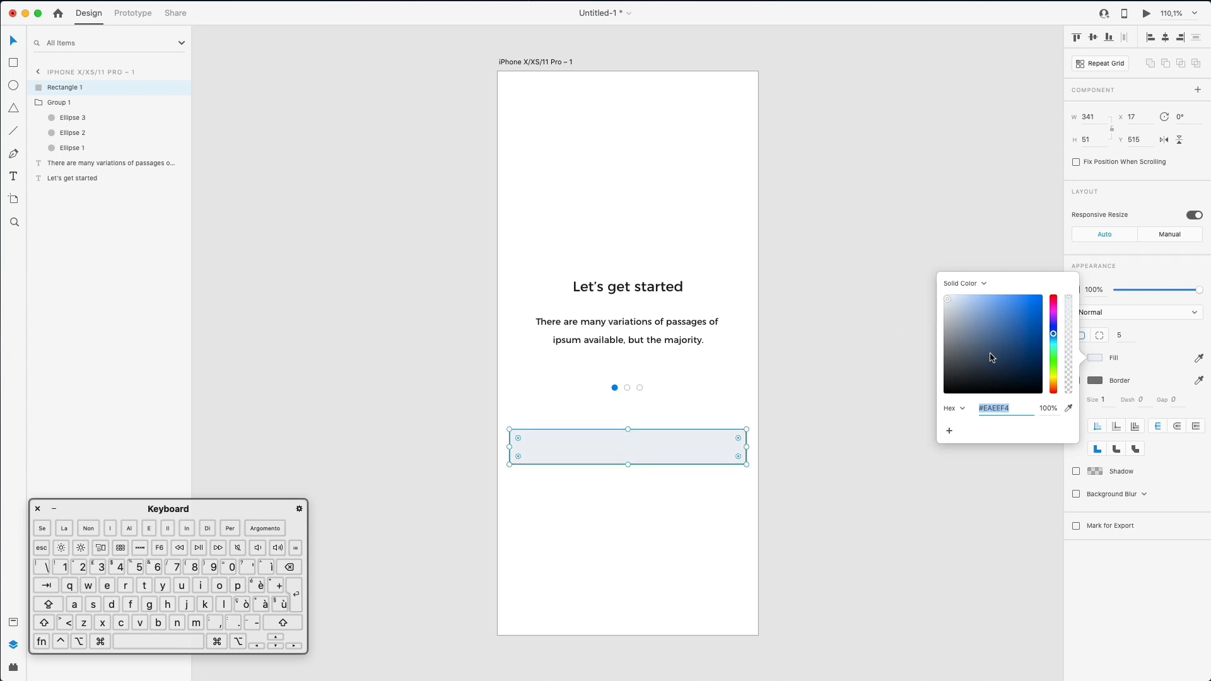
- Remove the rectangle's border and Option-drag a copy of the paragraph onto it
left_click(1097, 381)
left_click(1099, 378)
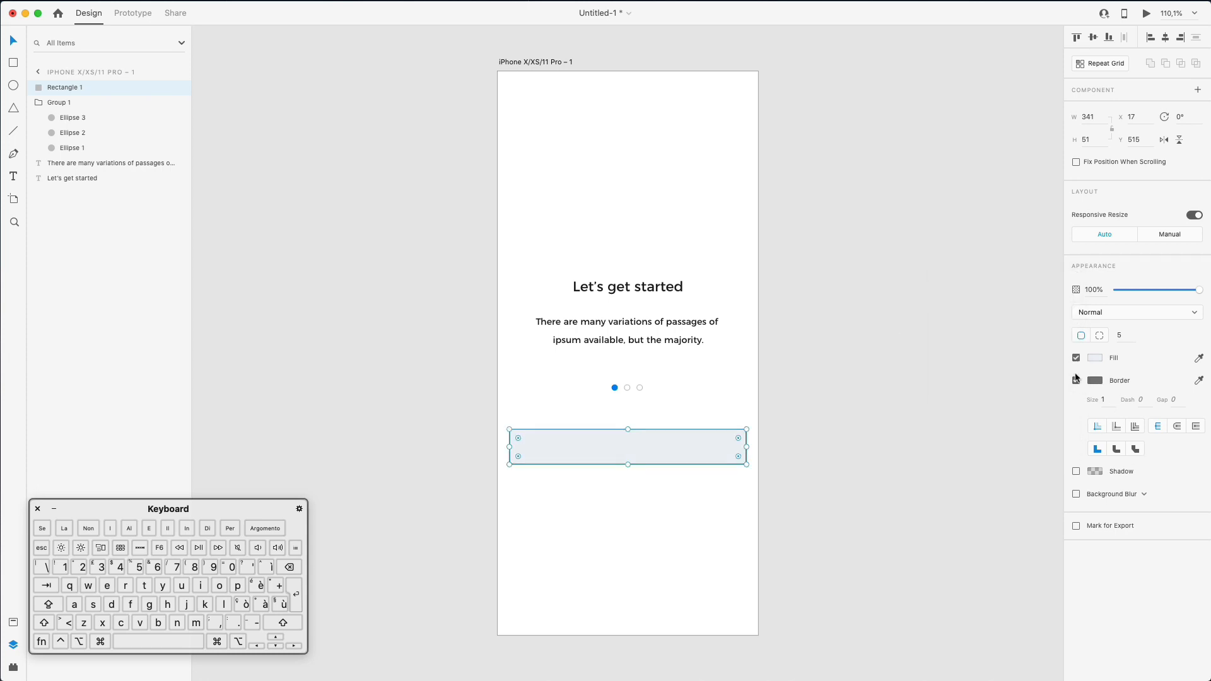
left_click(1077, 381)
left_click(814, 354)
left_click(619, 448)
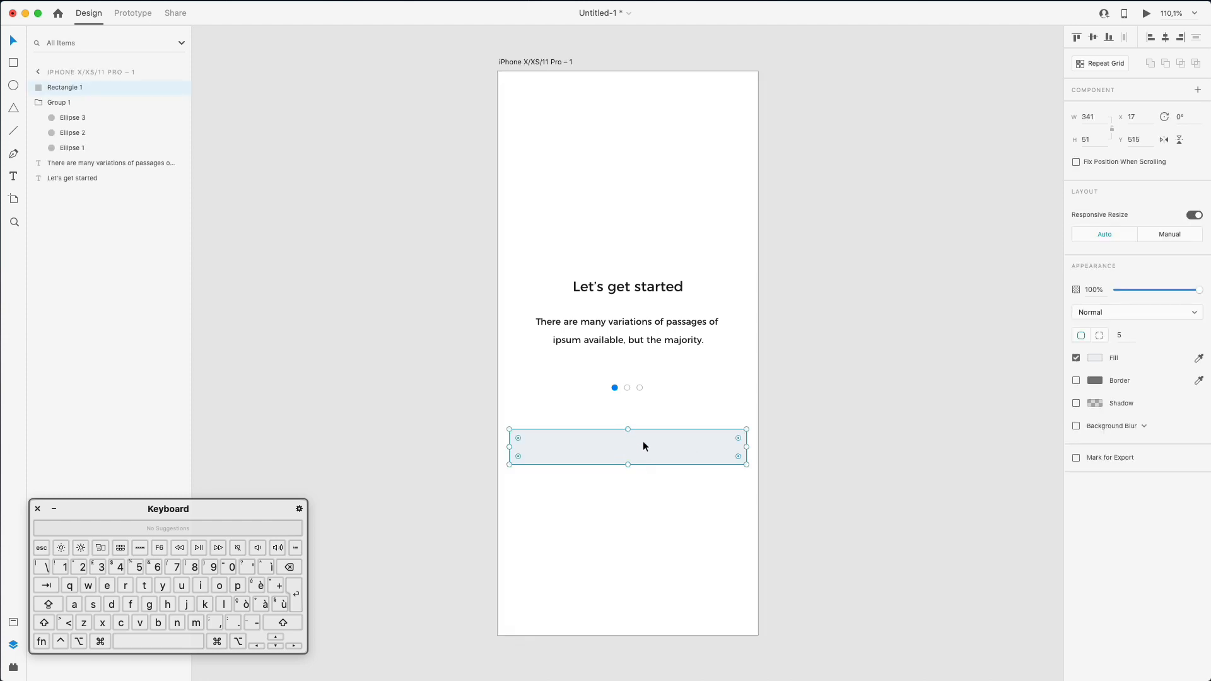
left_click(649, 320)
left_click_drag(650, 321, 645, 442)
- Move the copied text above the rectangle, relabel it 'Continue with Facebook', centre it, then bring up Safari
left_click_drag(76, 163, 73, 82)
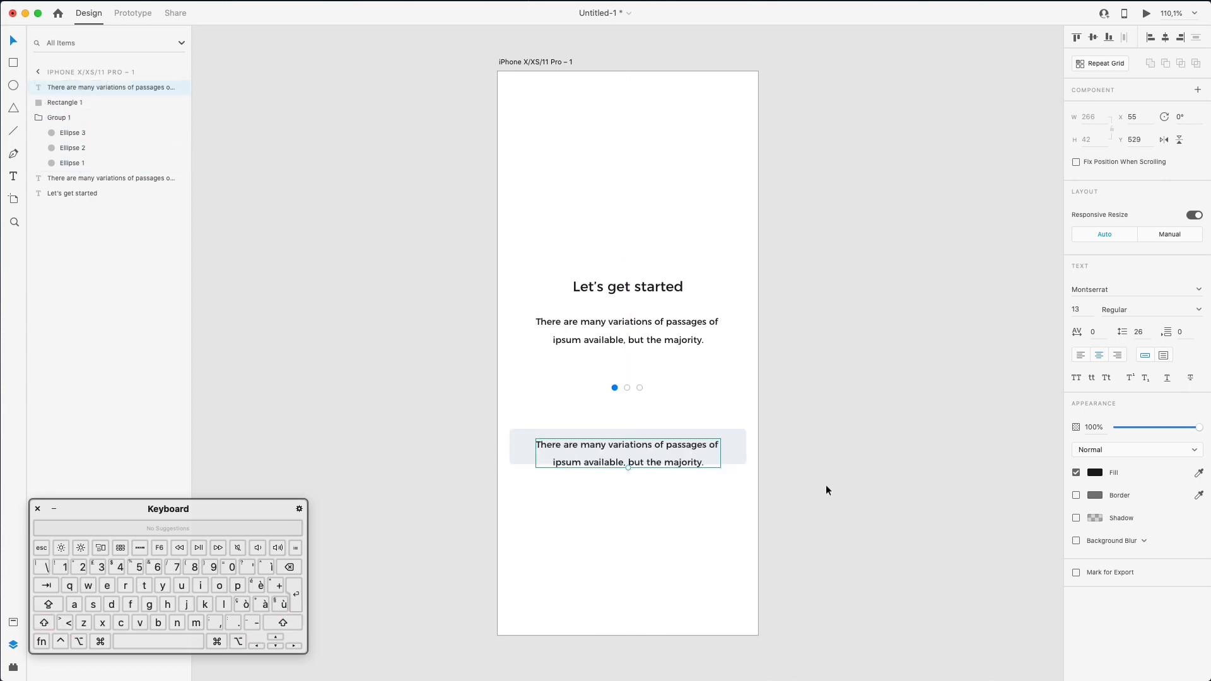
double_click(703, 467)
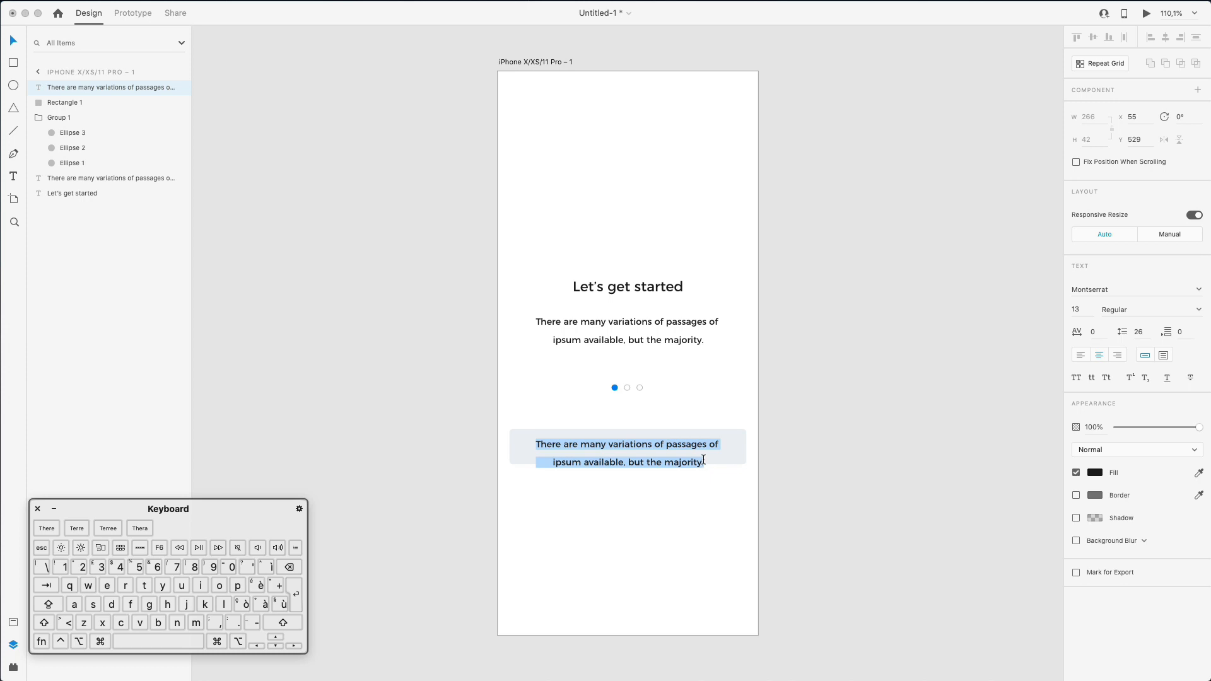
type("Continue wi")
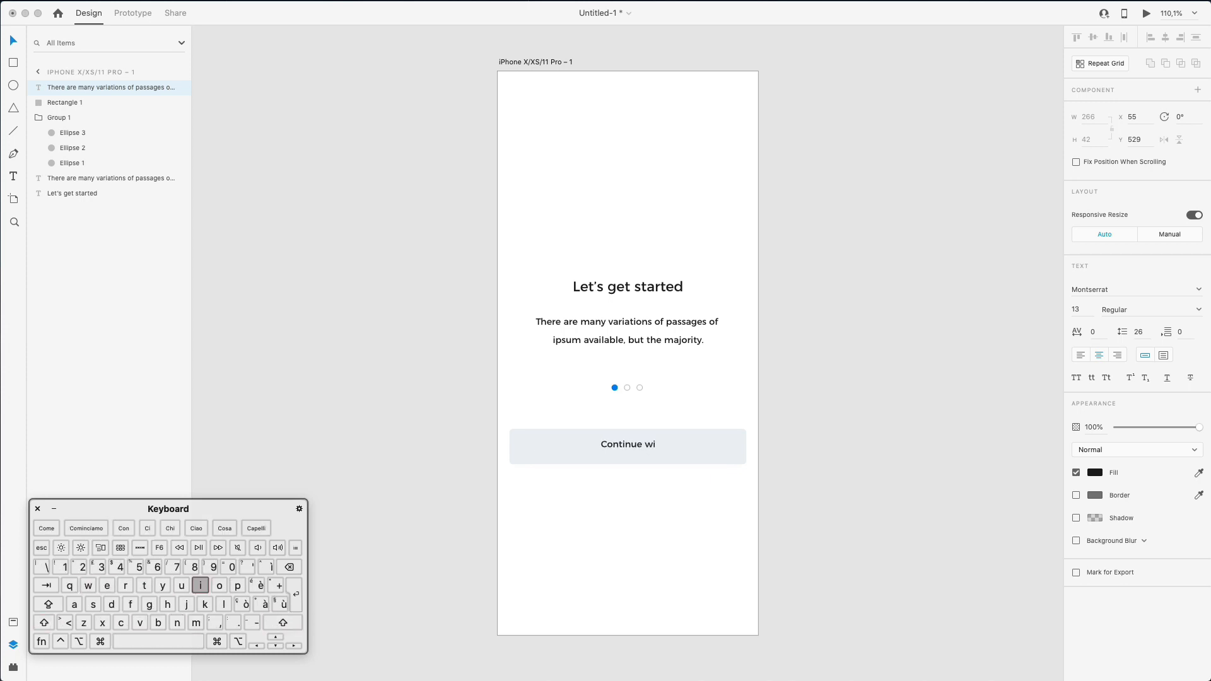
type("th Facebook")
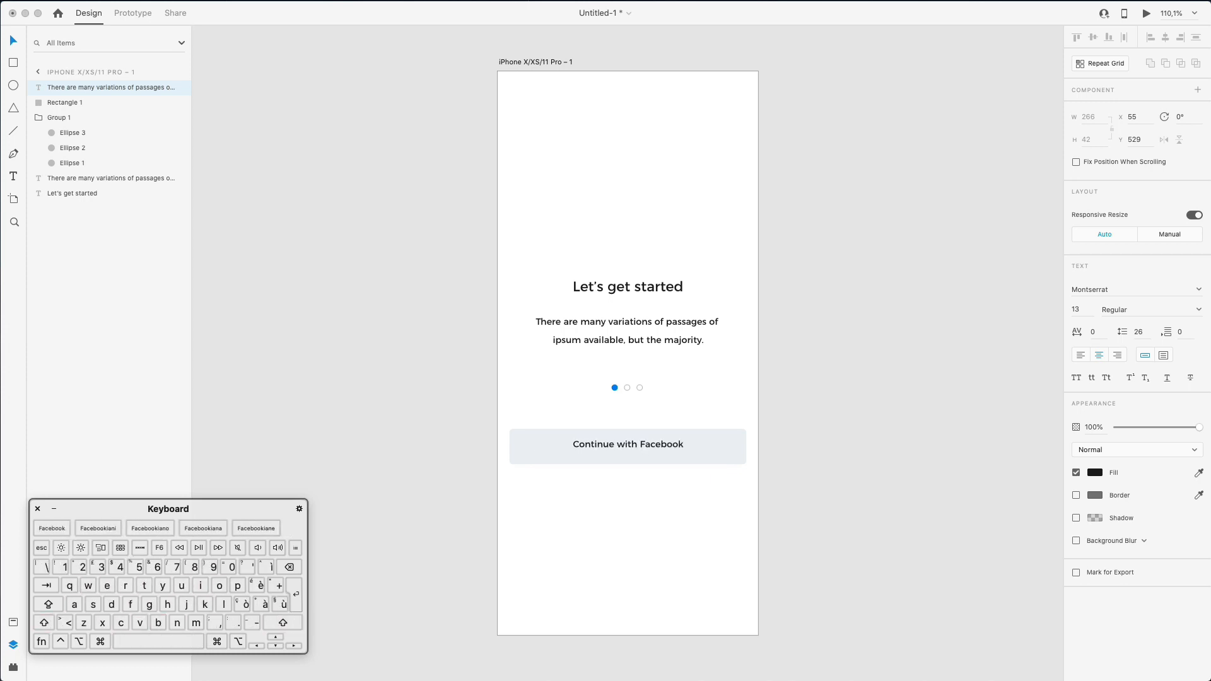
key("Escape")
left_click_drag(650, 429, 651, 431)
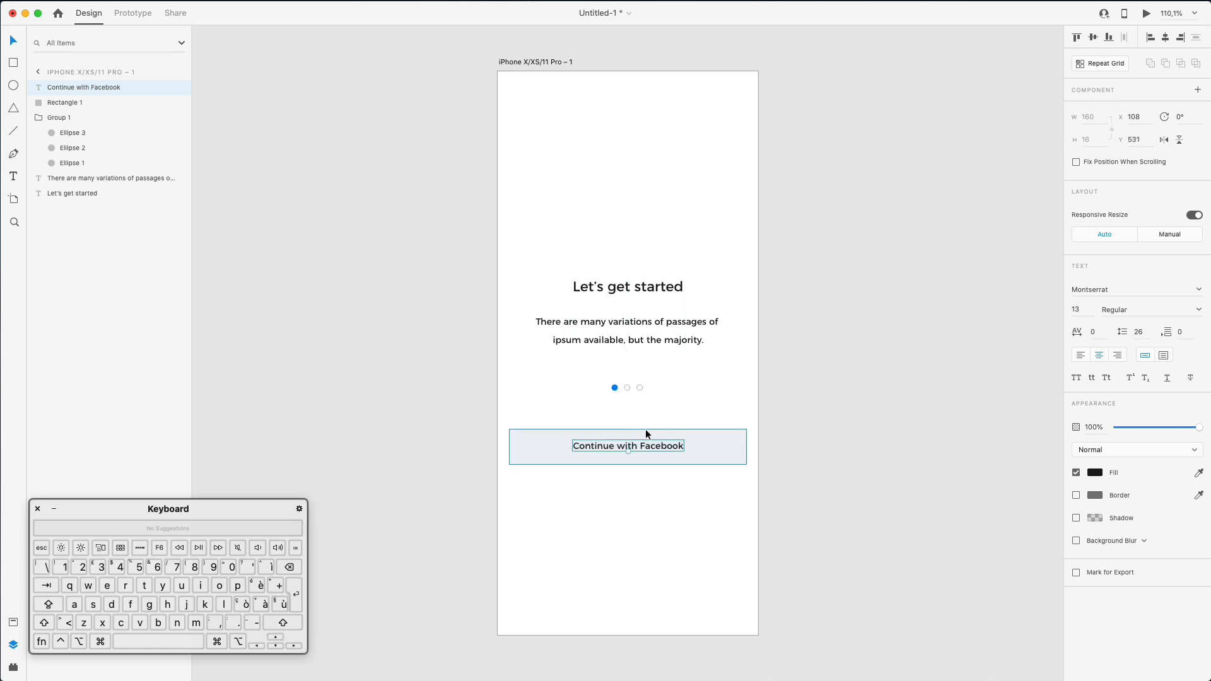
left_click(786, 437)
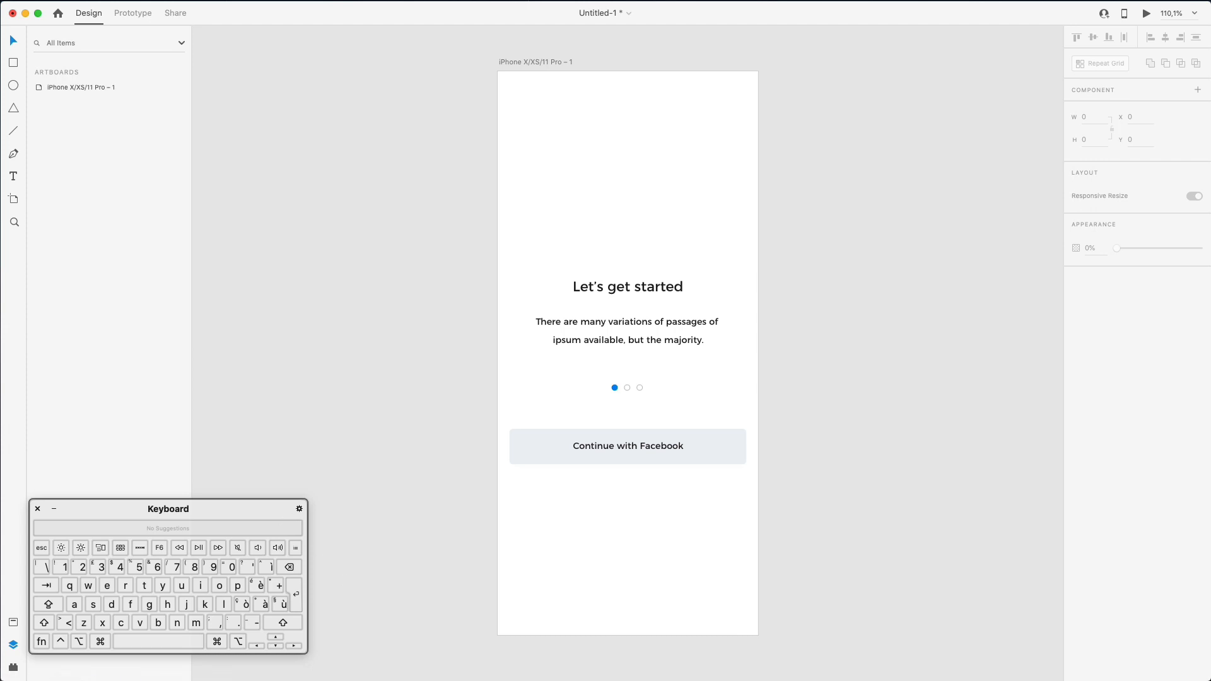
key("super+Tab")
left_click_drag(287, 680, 312, 27)
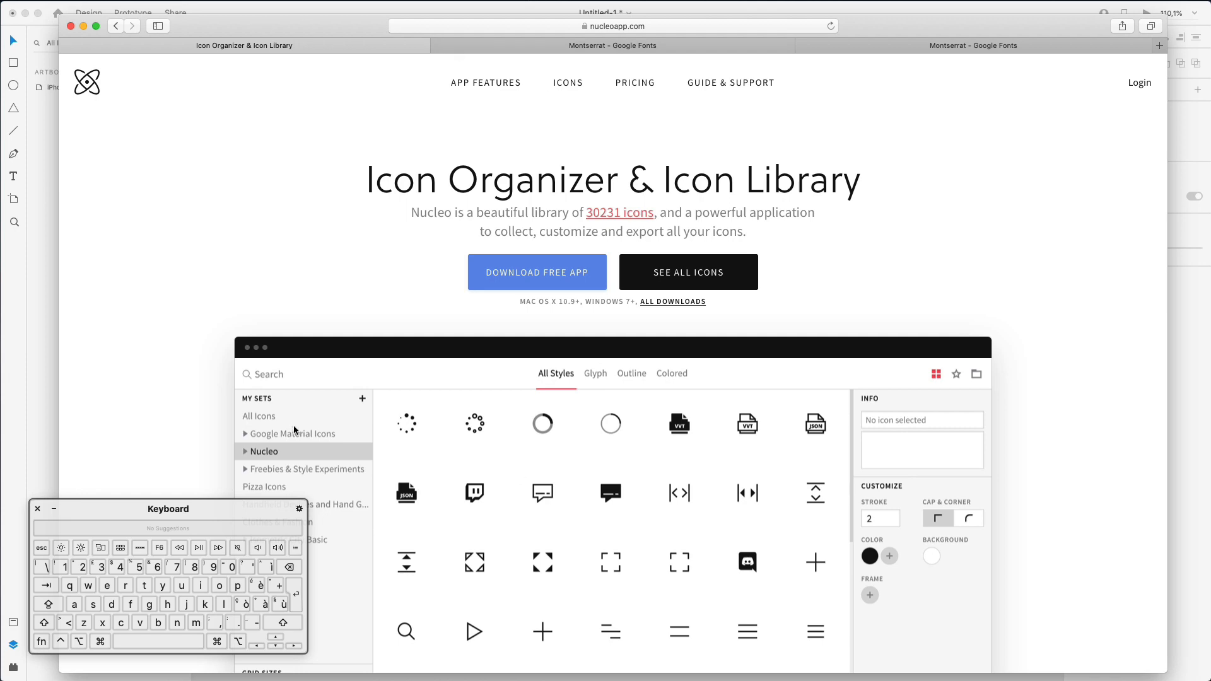
- Minimize the Safari window and switch to the desktop running the Nucleo app
double_click(277, 29)
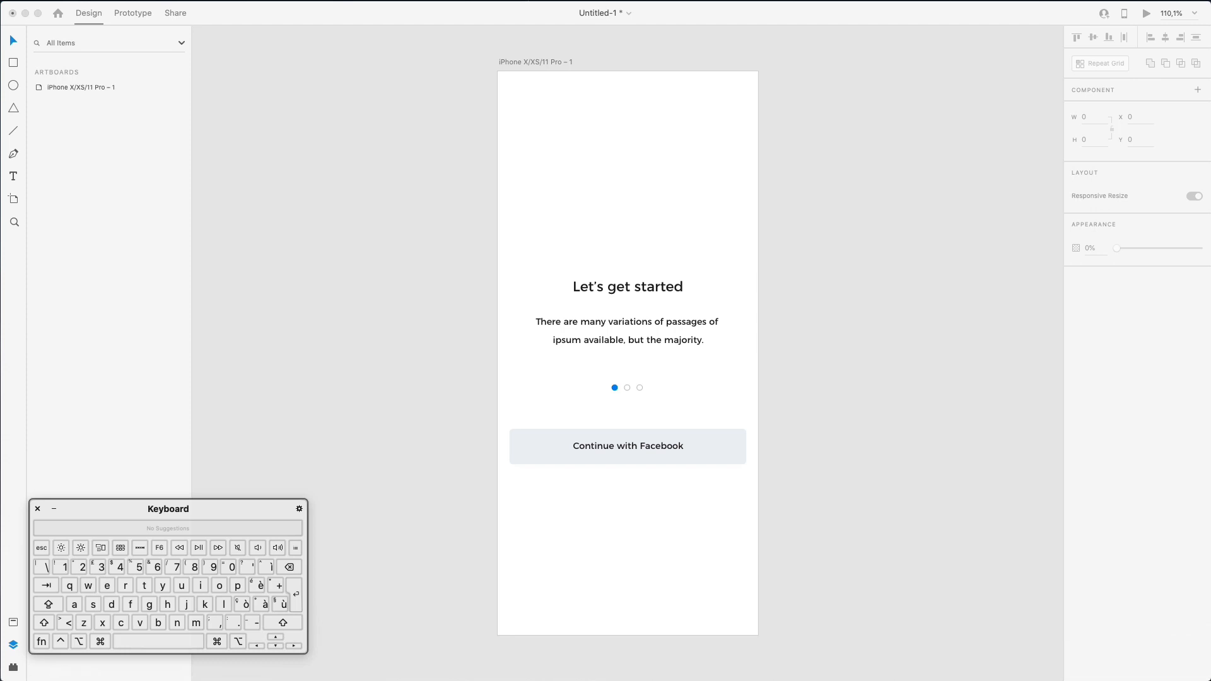
left_click(11, 679)
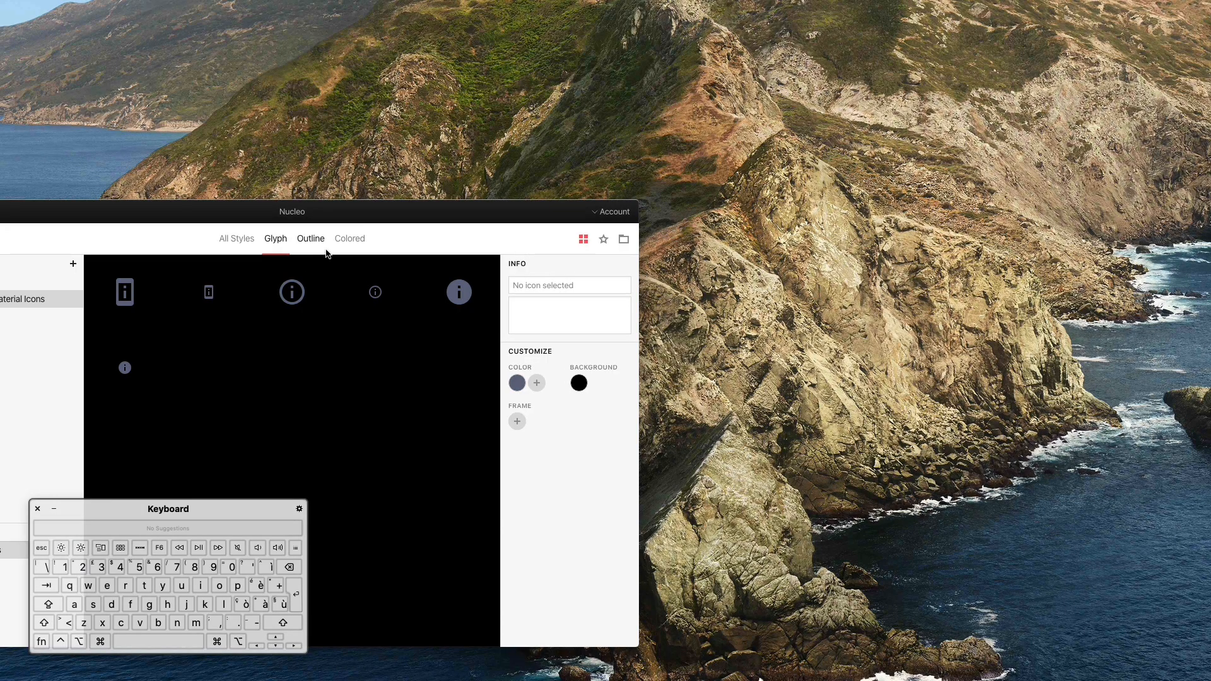
- Move the Nucleo window over the Adobe XD workspace, clear of the artboard
double_click(408, 215)
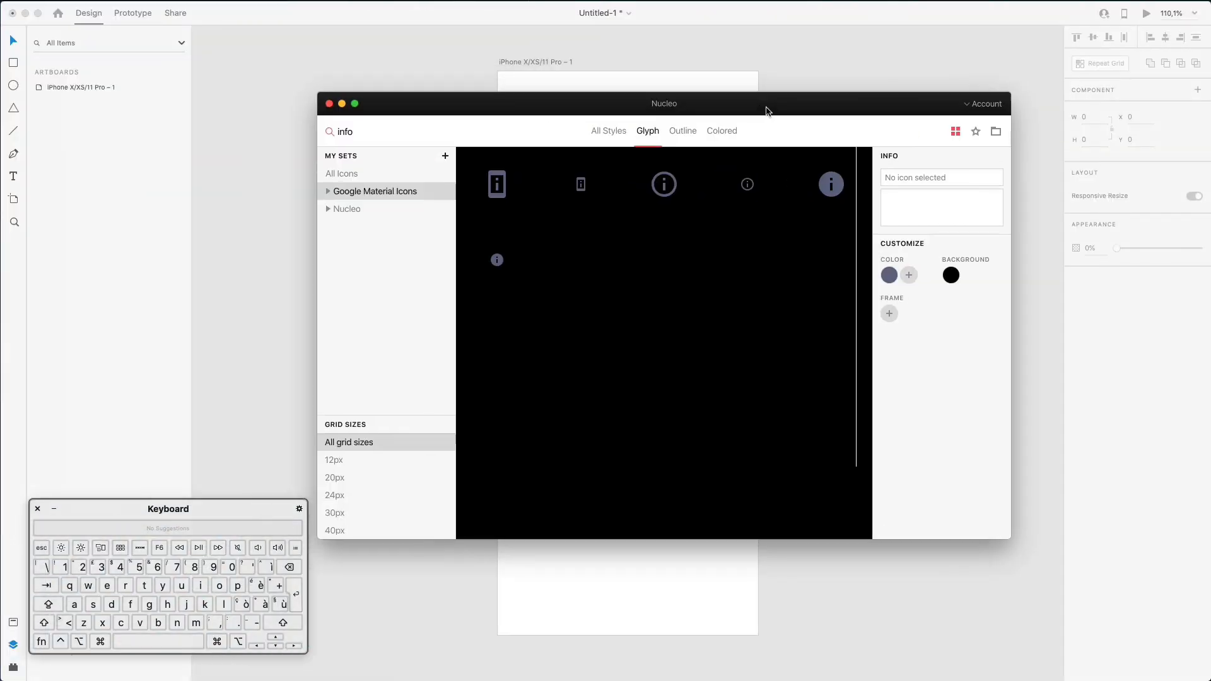
left_click_drag(769, 113, 843, 177)
left_click_drag(554, 178, 591, 175)
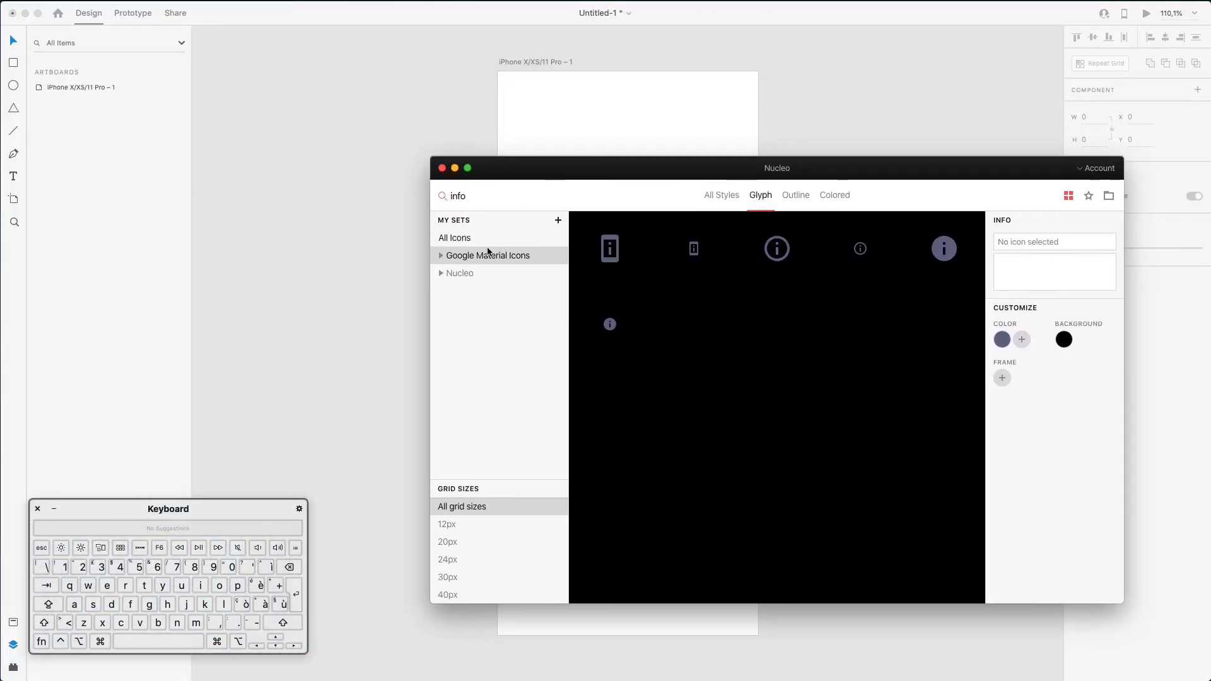
left_click_drag(790, 170, 1029, 154)
- Search Nucleo's icon set for 'facebook' and drag the logo-fb-simple glyph onto the artboard
left_click(697, 178)
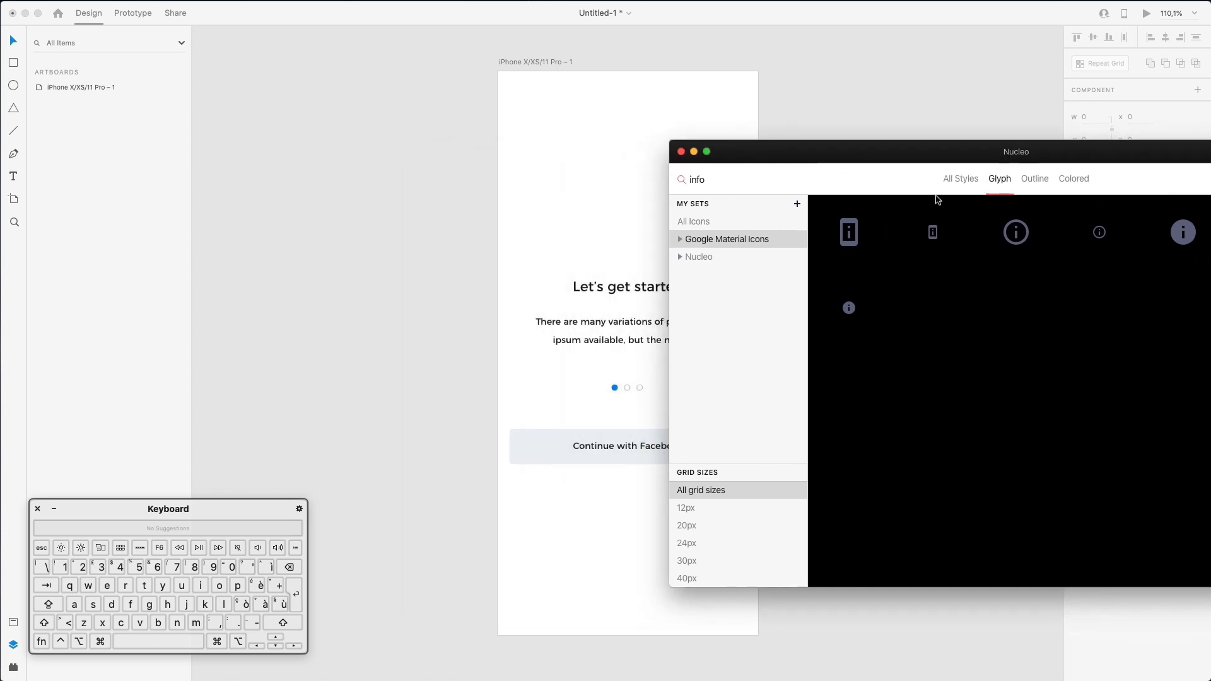
double_click(697, 178)
type("face")
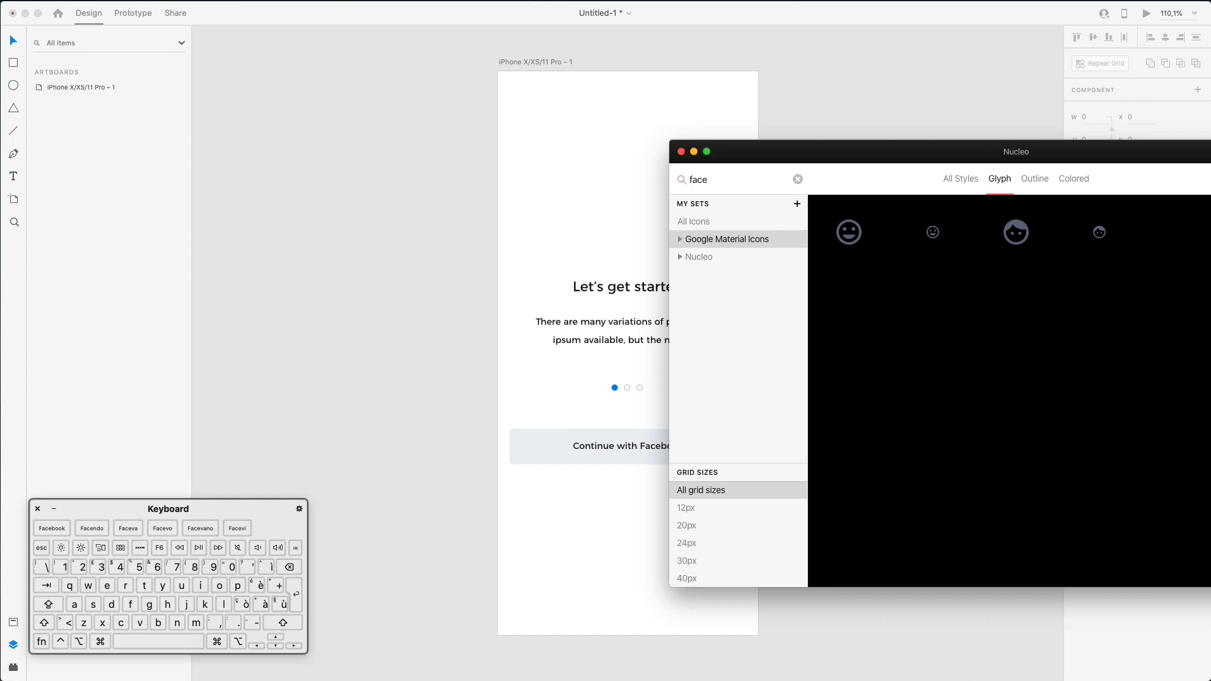
left_click(706, 257)
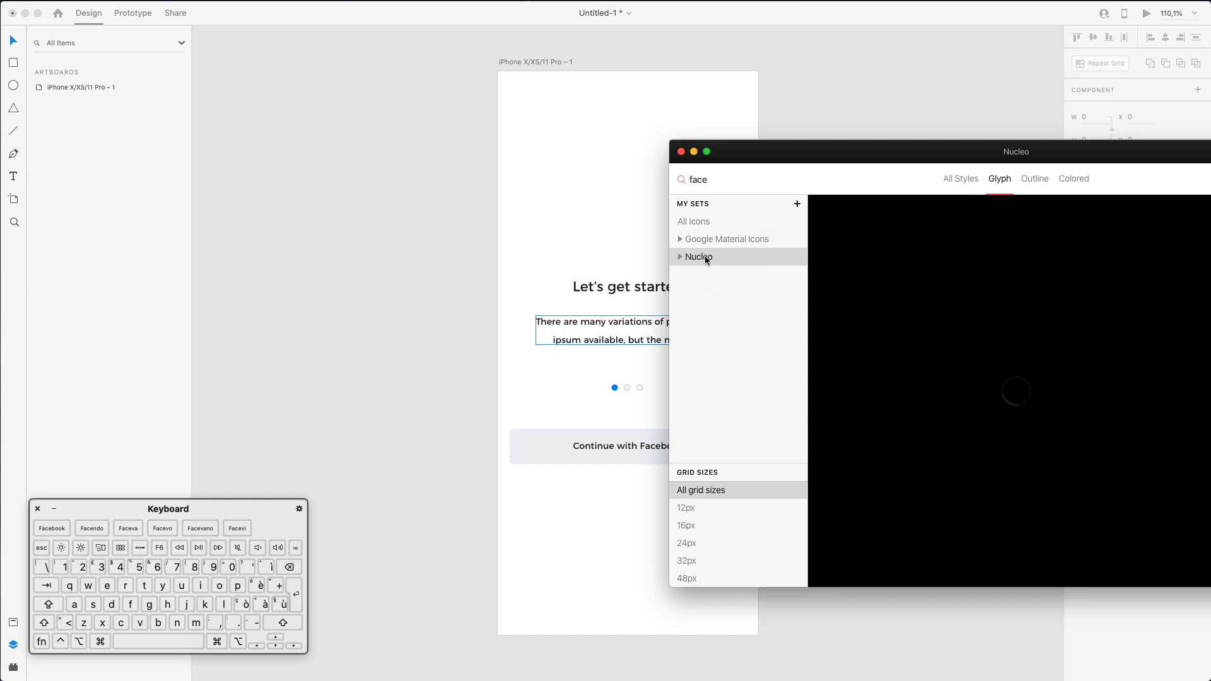
left_click(754, 179)
type("b")
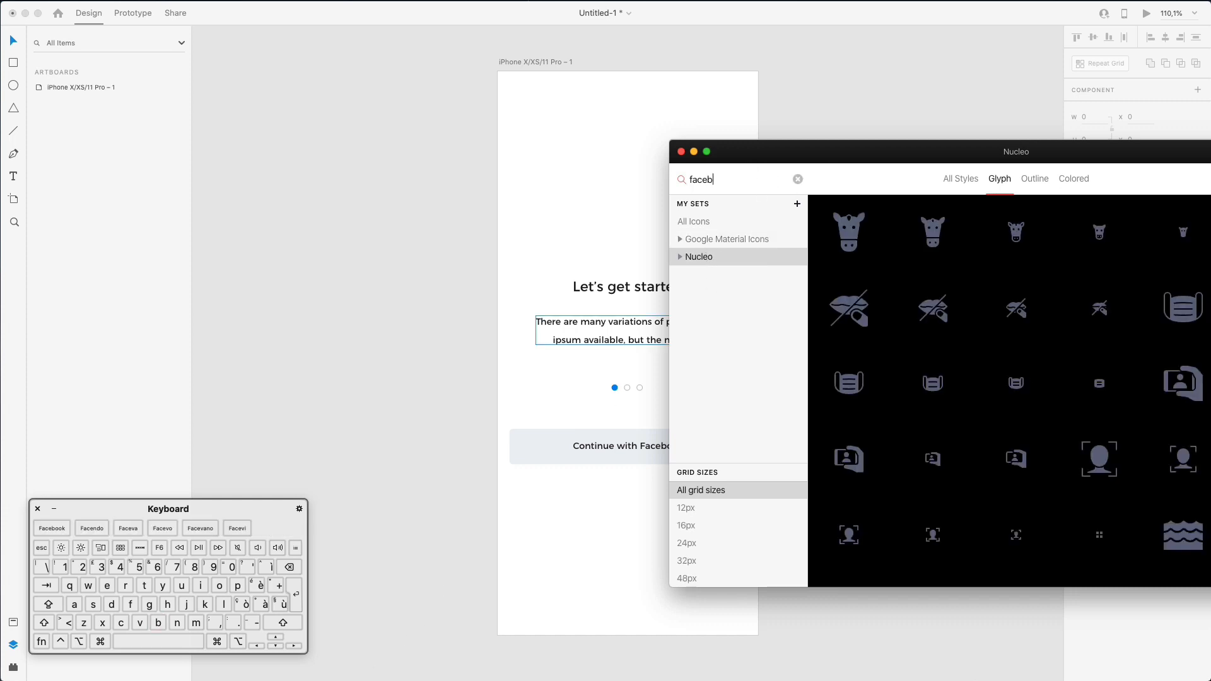
type("o")
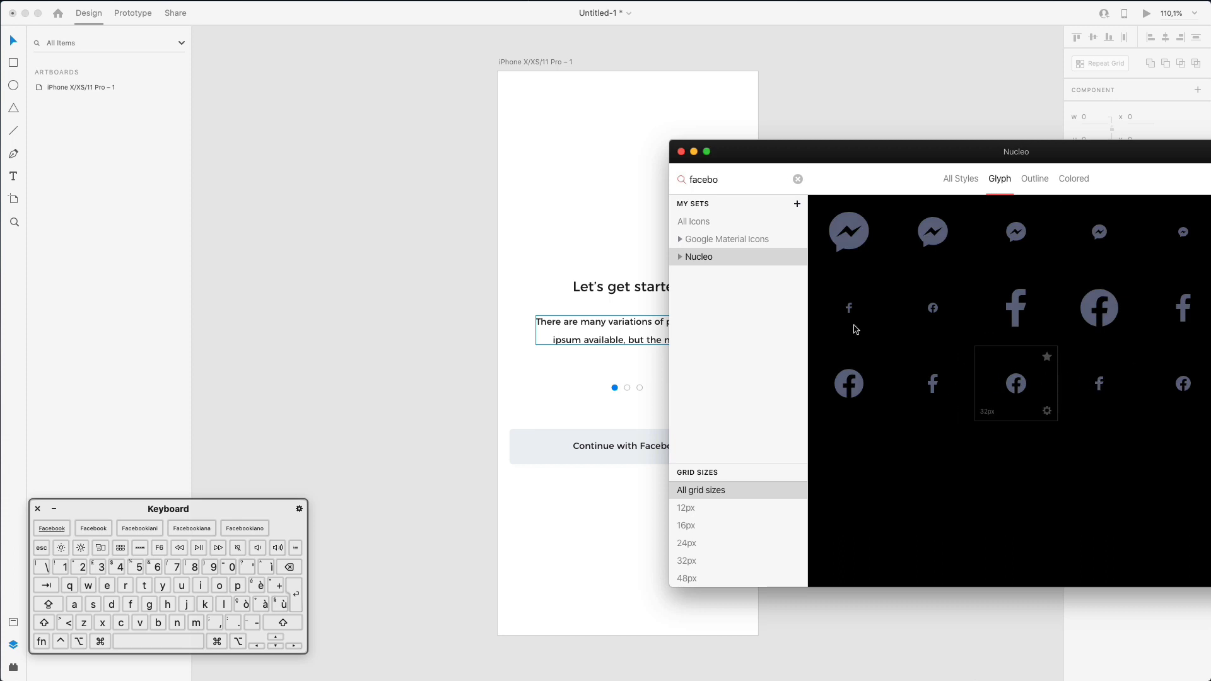
left_click_drag(849, 307, 518, 418)
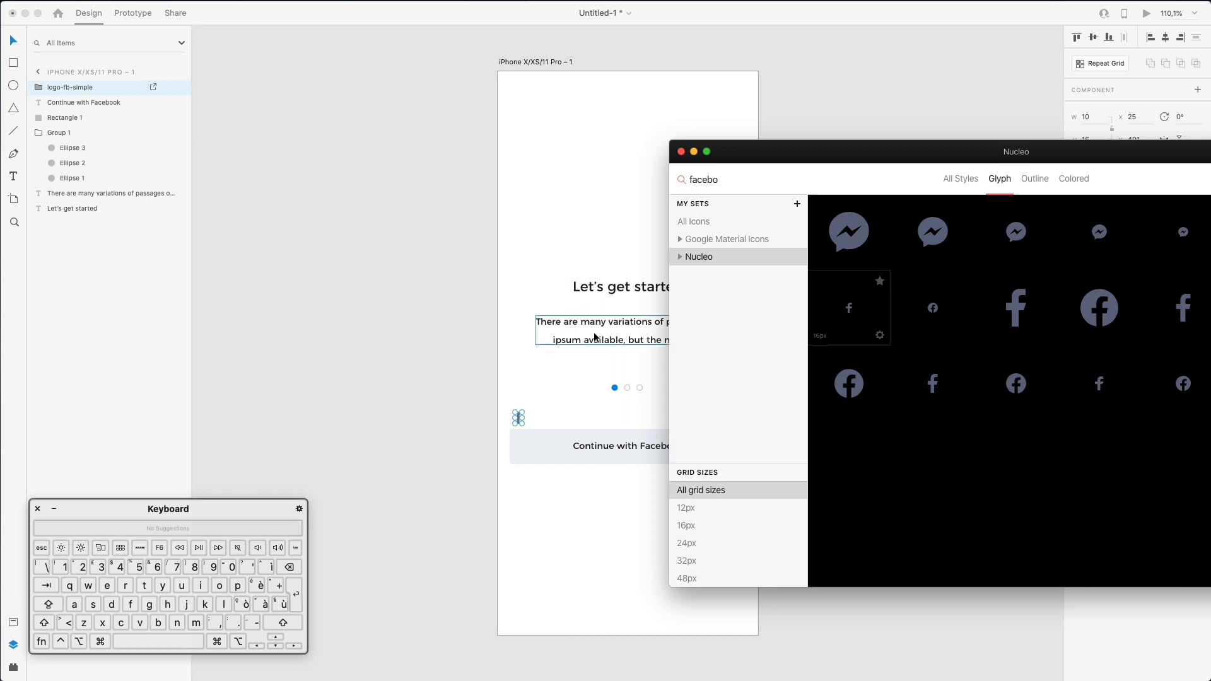
left_click(555, 394)
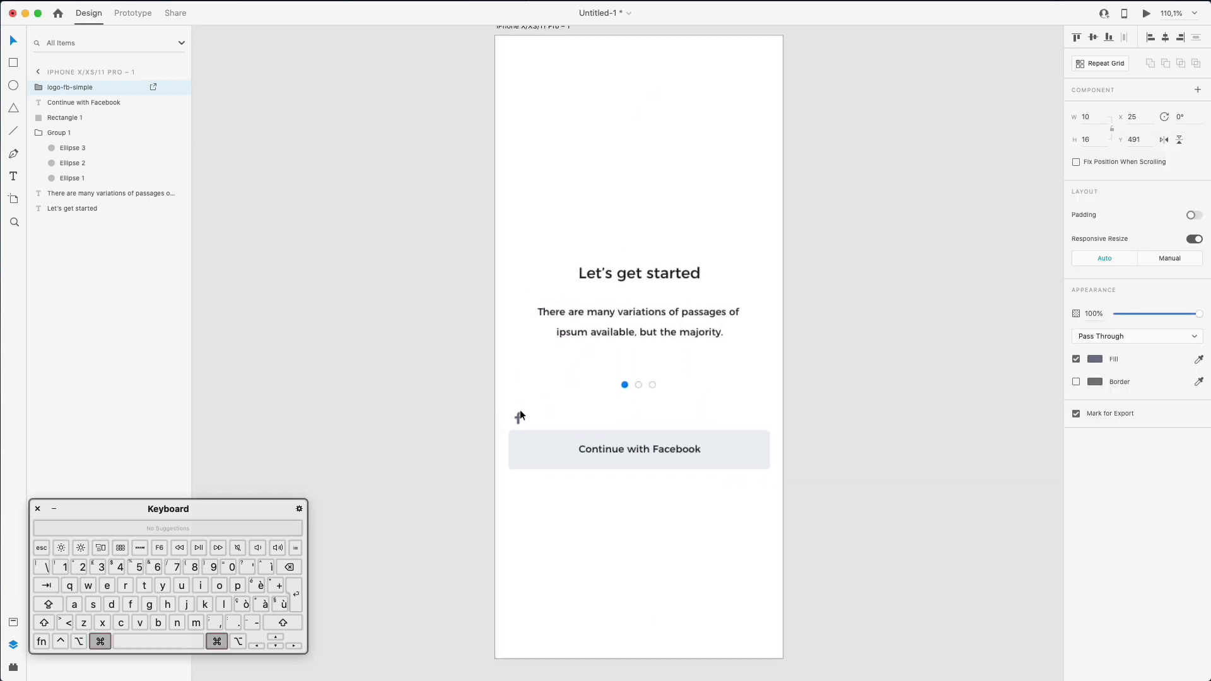
- Enlarge the Facebook glyph proportionally to about 12×19 and nudge it into the button's left end
scroll(520, 410, "up", 5)
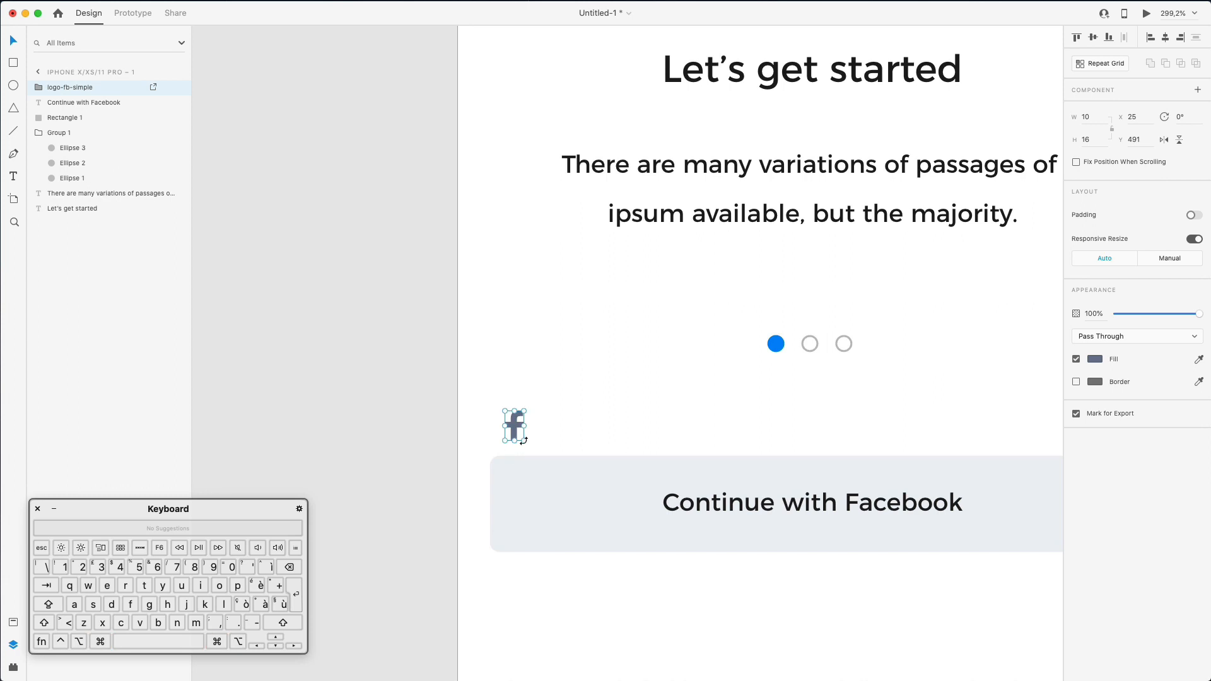
left_click_drag(524, 441, 533, 496)
key("Right")
left_click(814, 116)
scroll(813, 116, "down", 1)
scroll(814, 116, "down", 4)
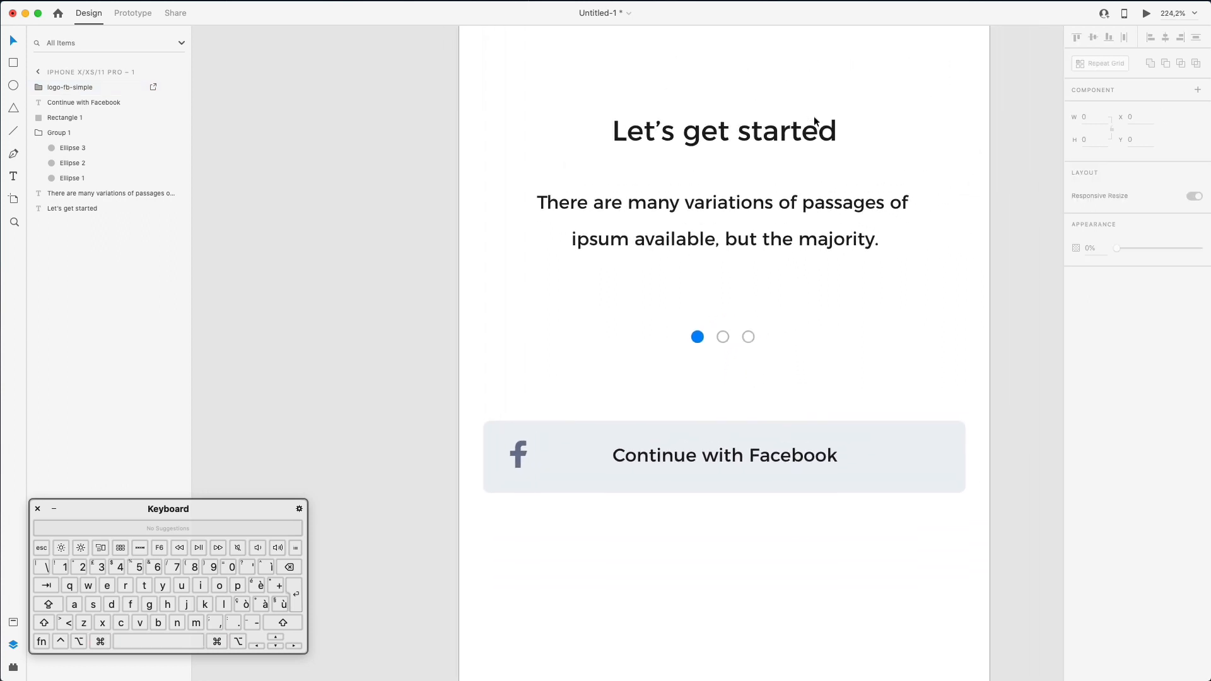
scroll(814, 116, "down", 2)
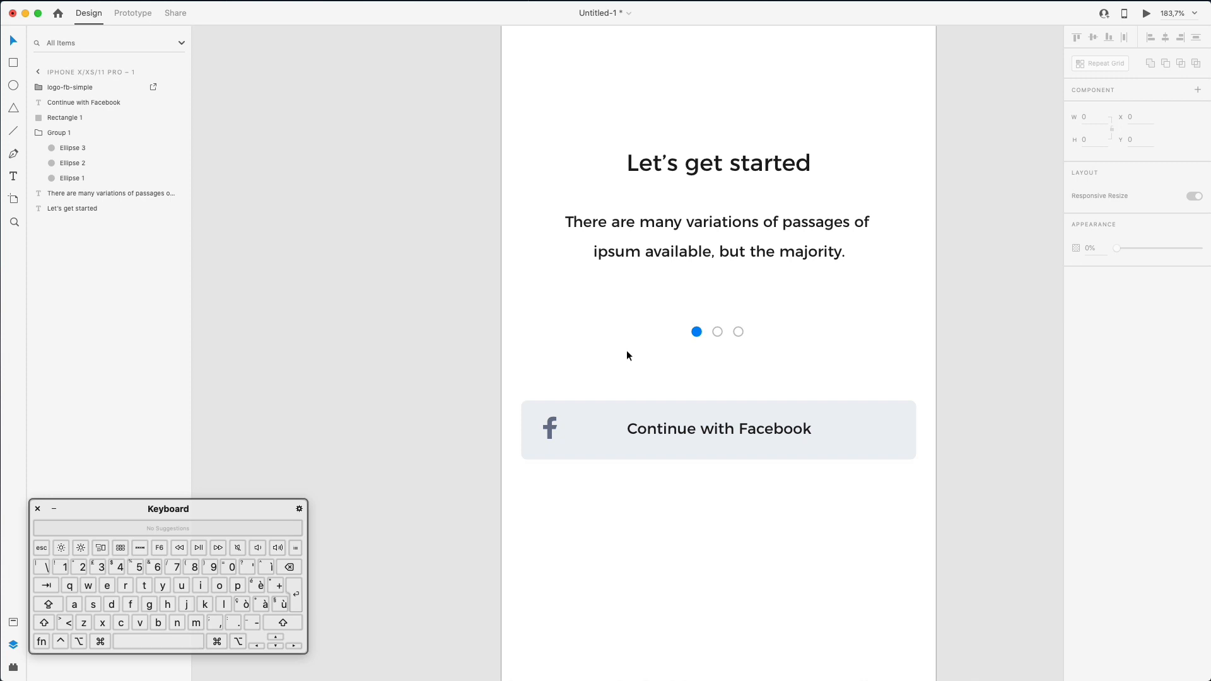
scroll(627, 355, "right", 3)
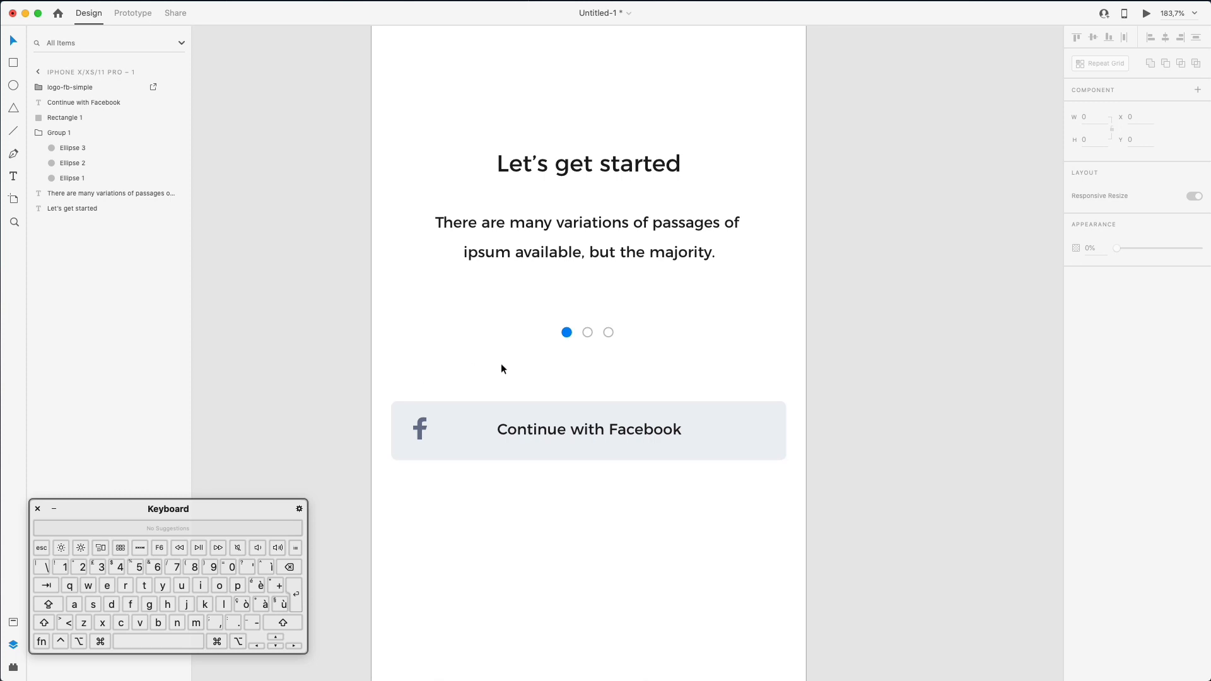
scroll(503, 368, "down", 3)
left_click_drag(366, 295, 804, 418)
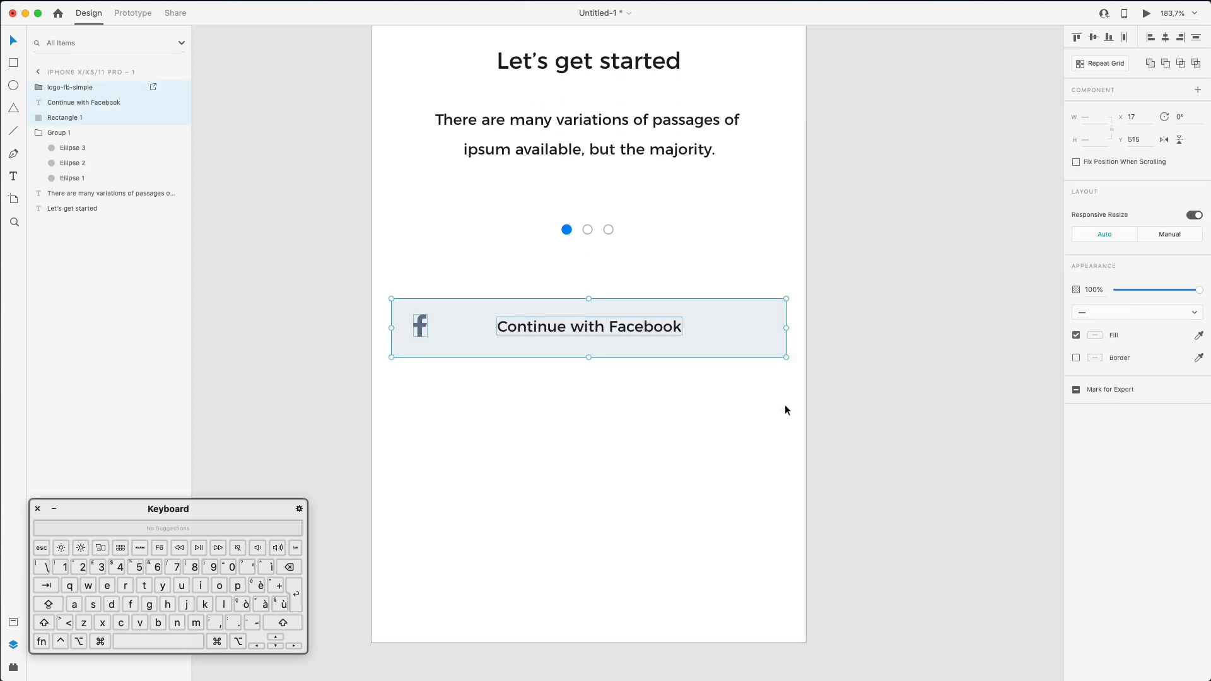
- Alt-drag a copy of the button below, then drop Nucleo's coloured Google G (search 'googl') onto it
left_click_drag(624, 328, 624, 414)
key("super+Tab")
key("super+a")
type("googl")
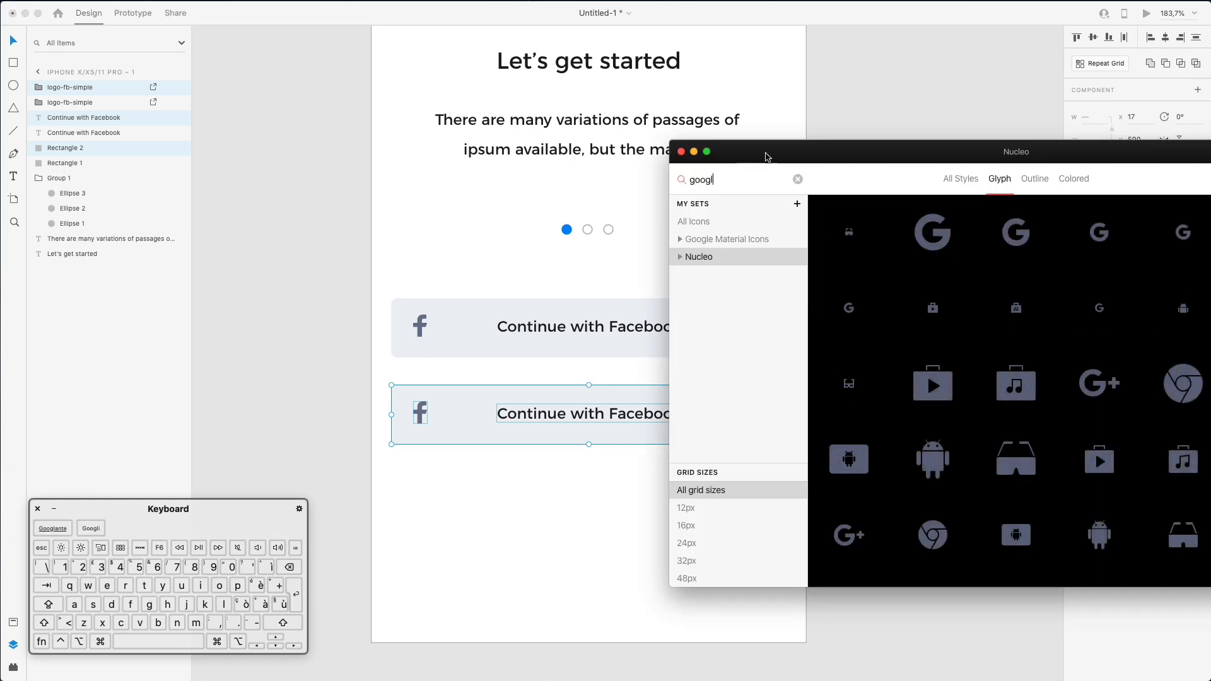
left_click(1081, 177)
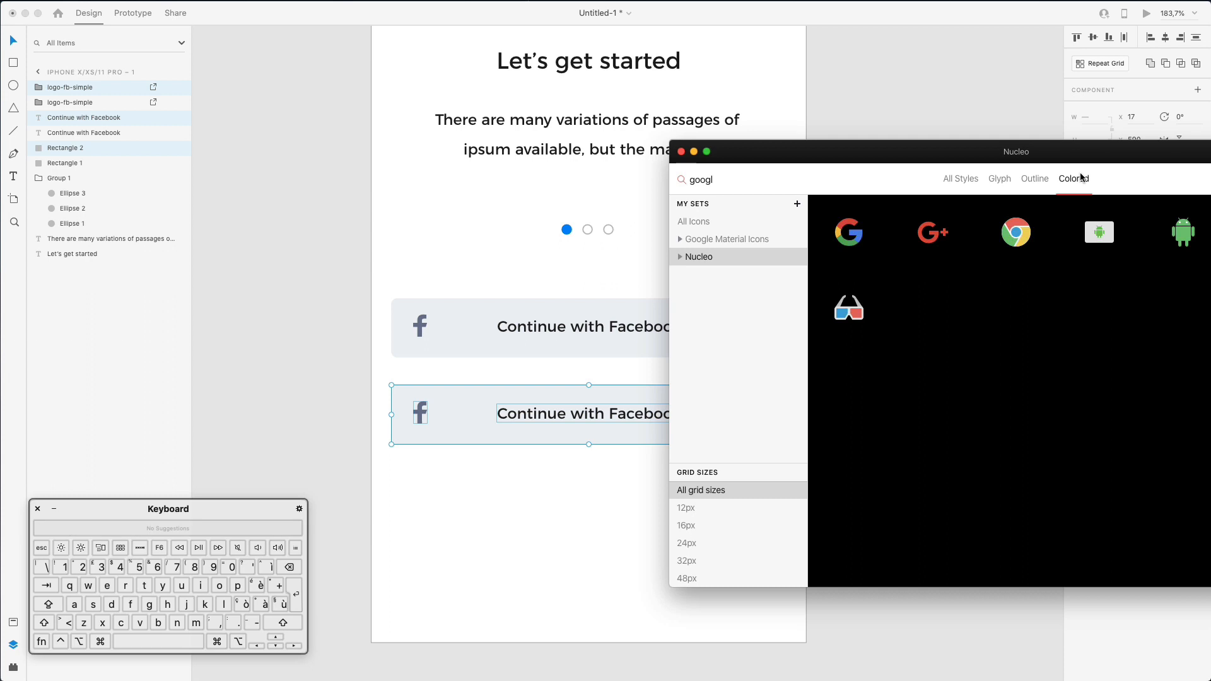
mouse_move(847, 236)
left_click_drag(458, 440, 457, 396)
left_click_drag(464, 680, 348, 24)
- Search Google for 'facebook svg icon' and scroll through the image and icon-site results
key("super+l")
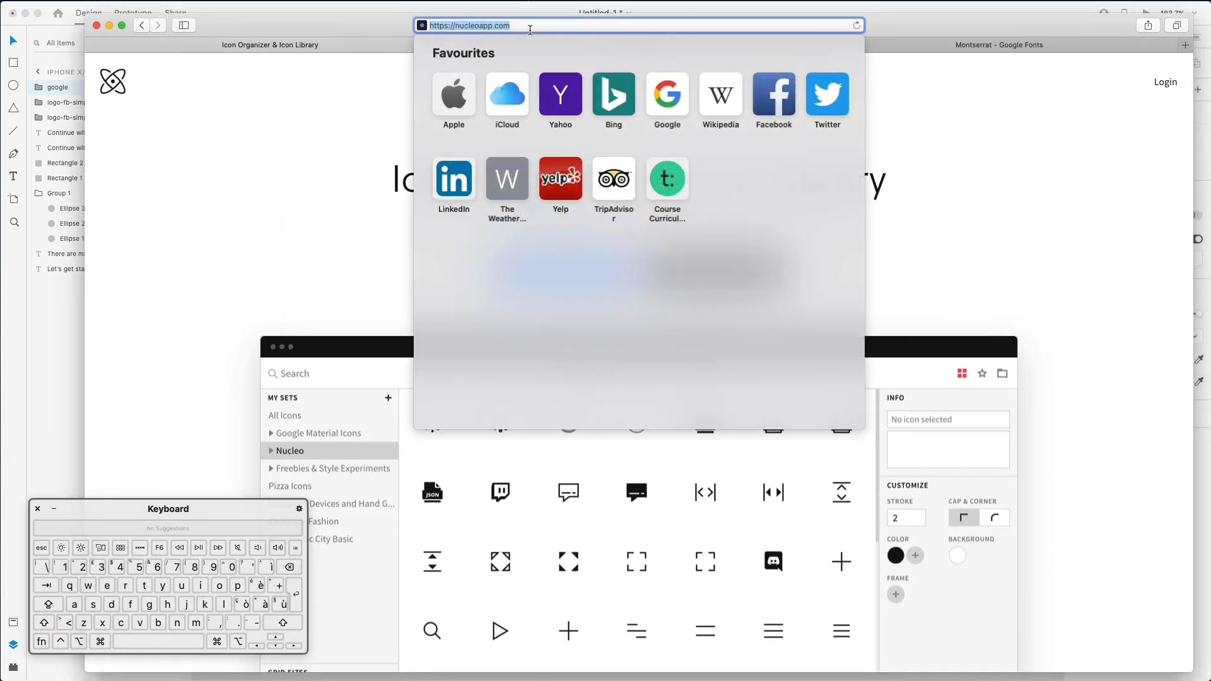
type("facebook ")
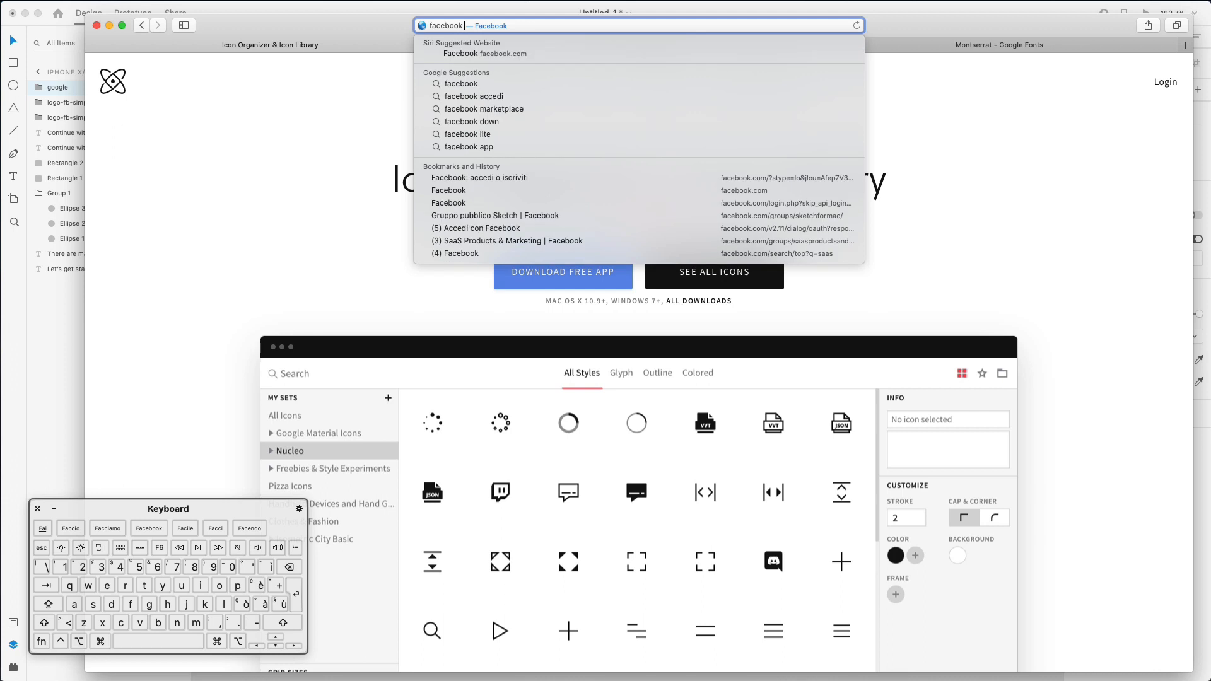
type("svg icon")
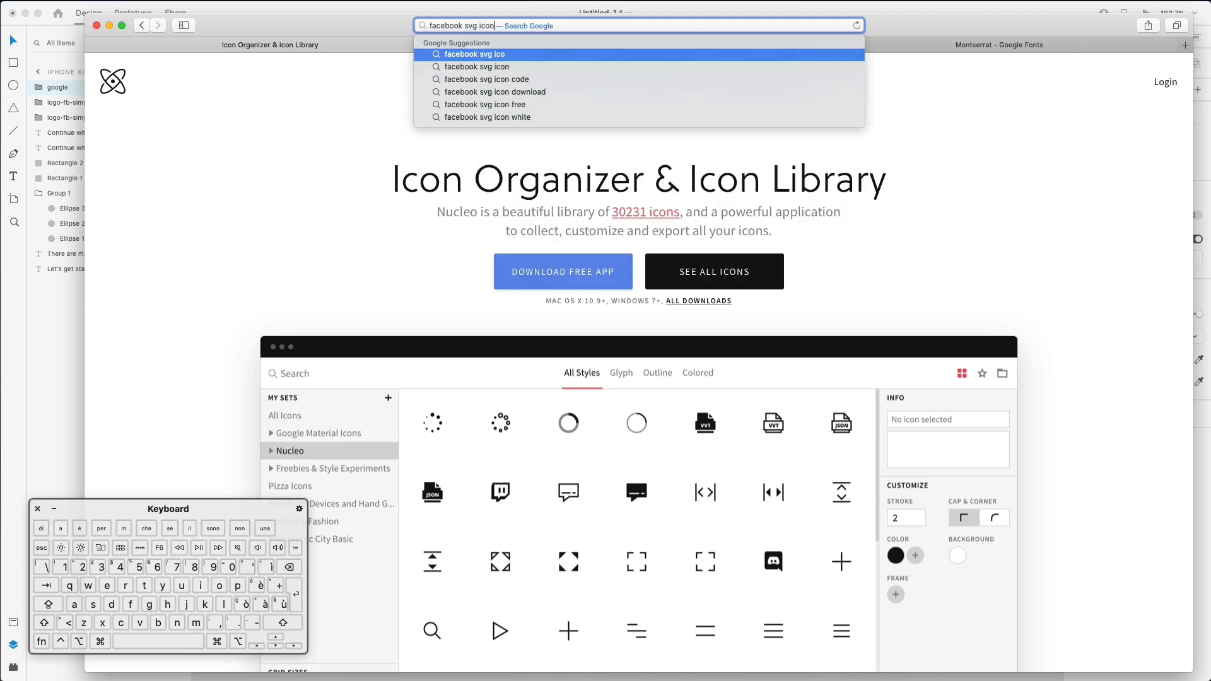
key("Return")
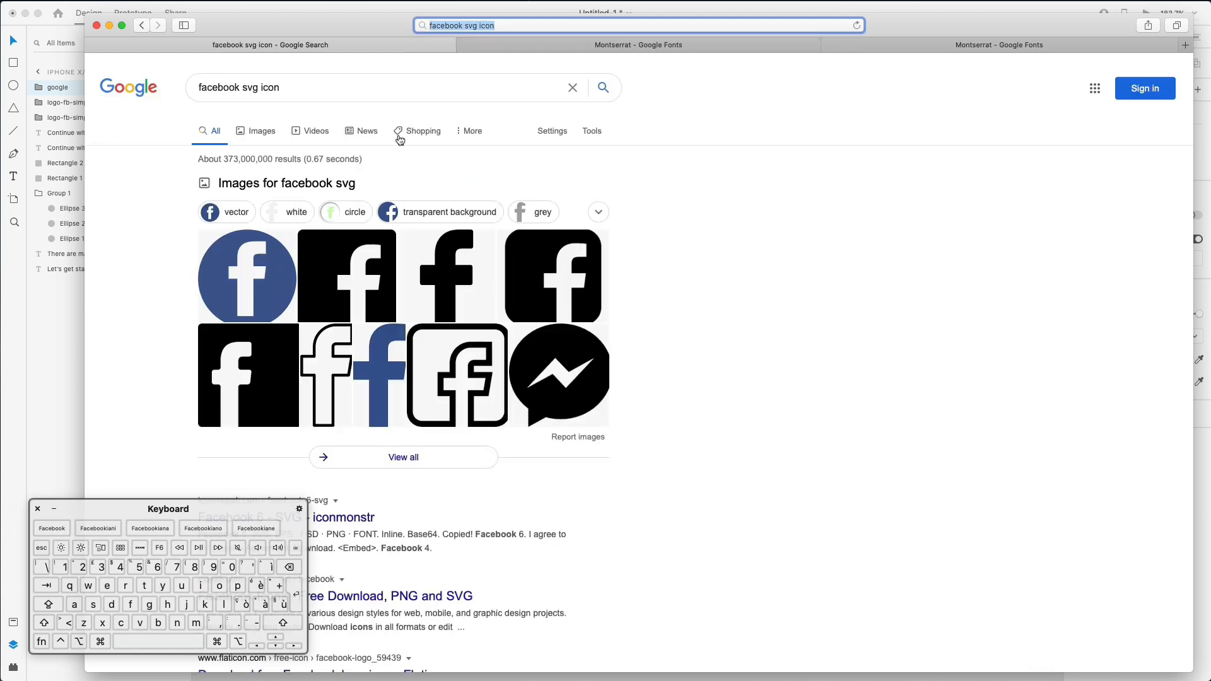
scroll(403, 126, "down", 1)
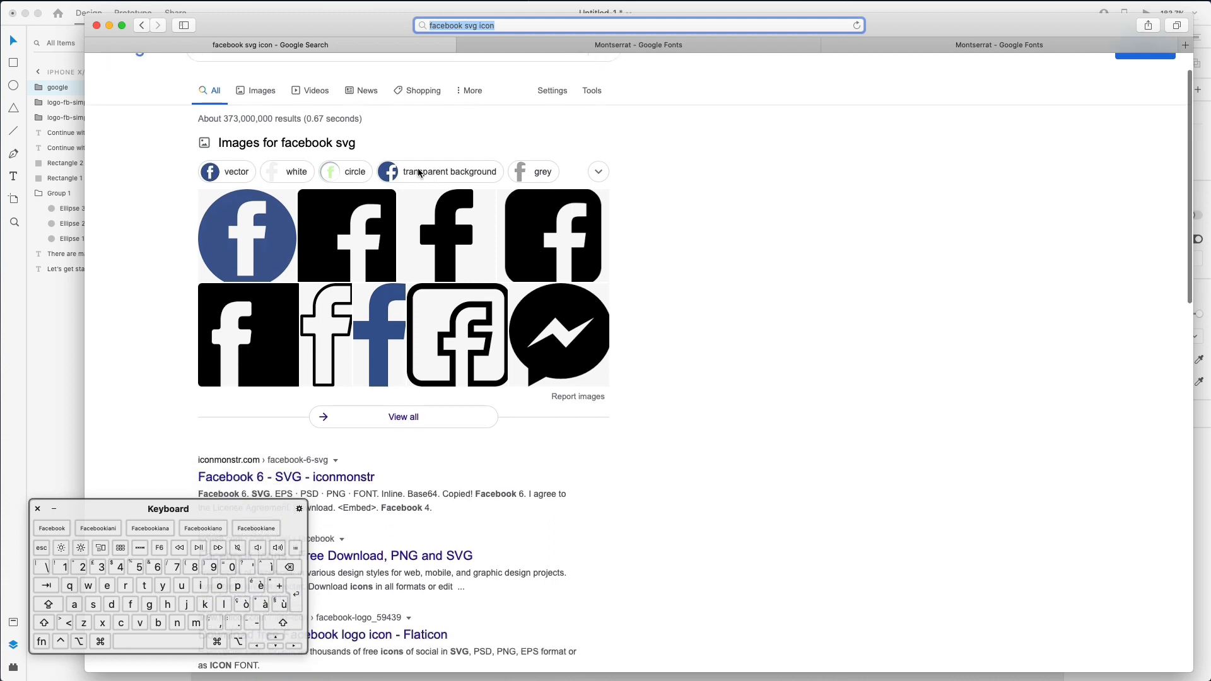
scroll(297, 290, "down", 4)
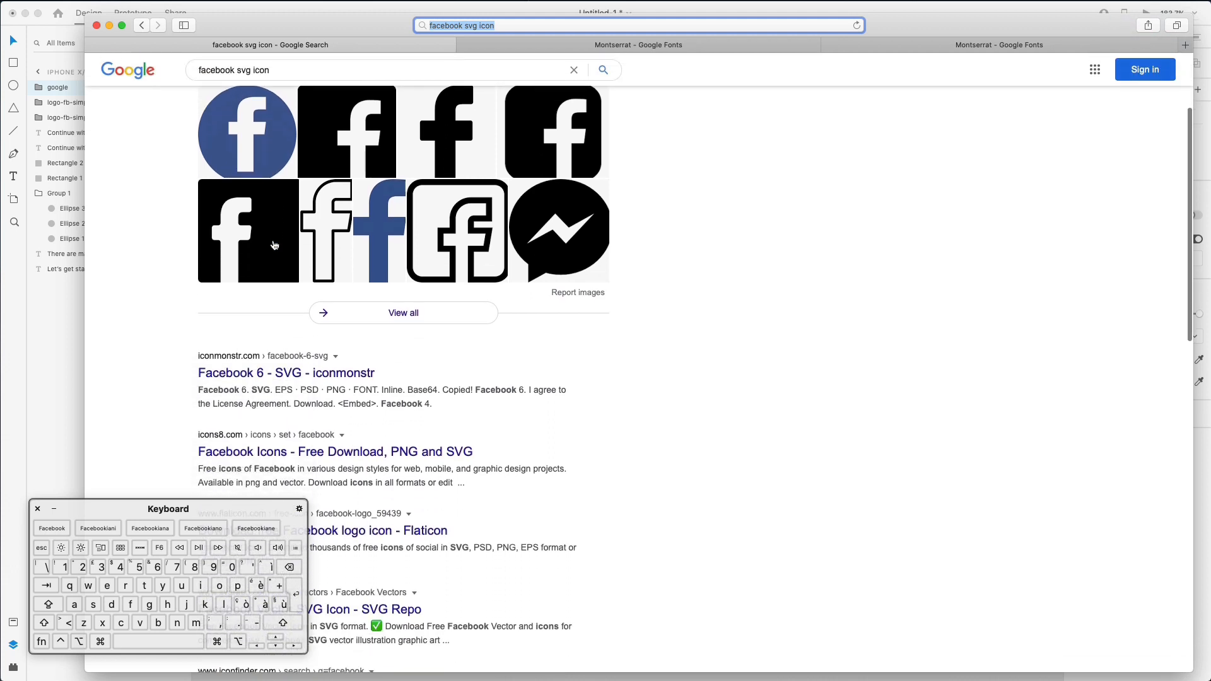
scroll(362, 324, "down", 2)
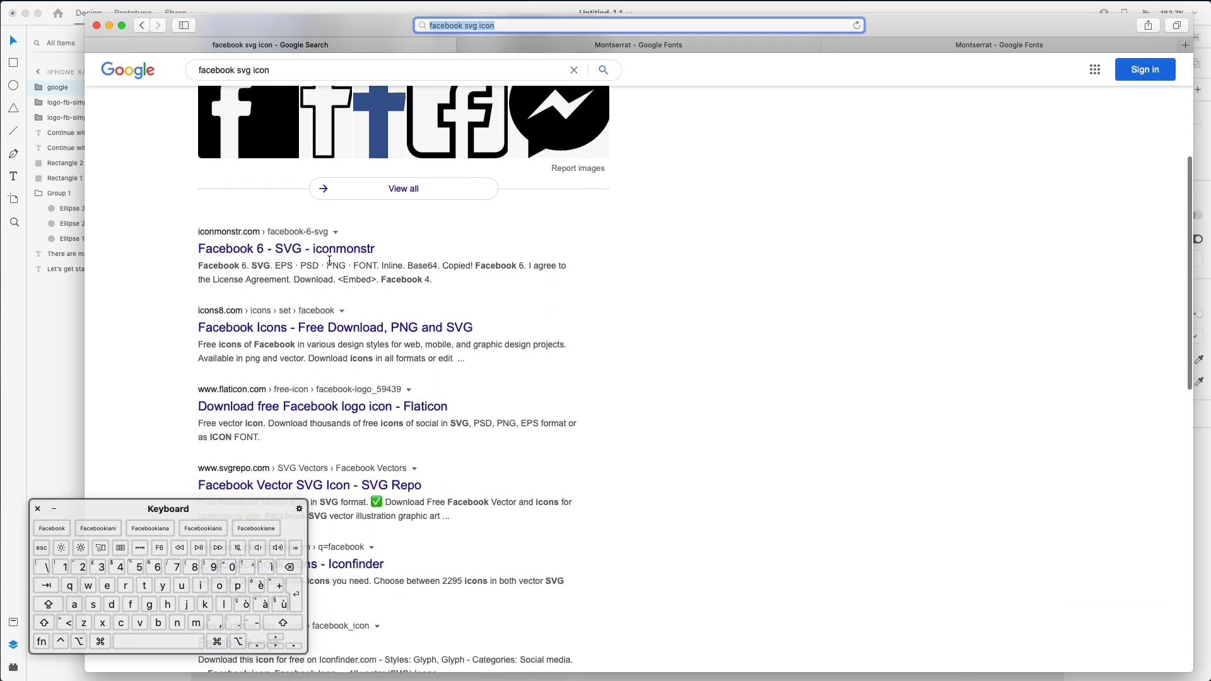
scroll(282, 237, "down", 1)
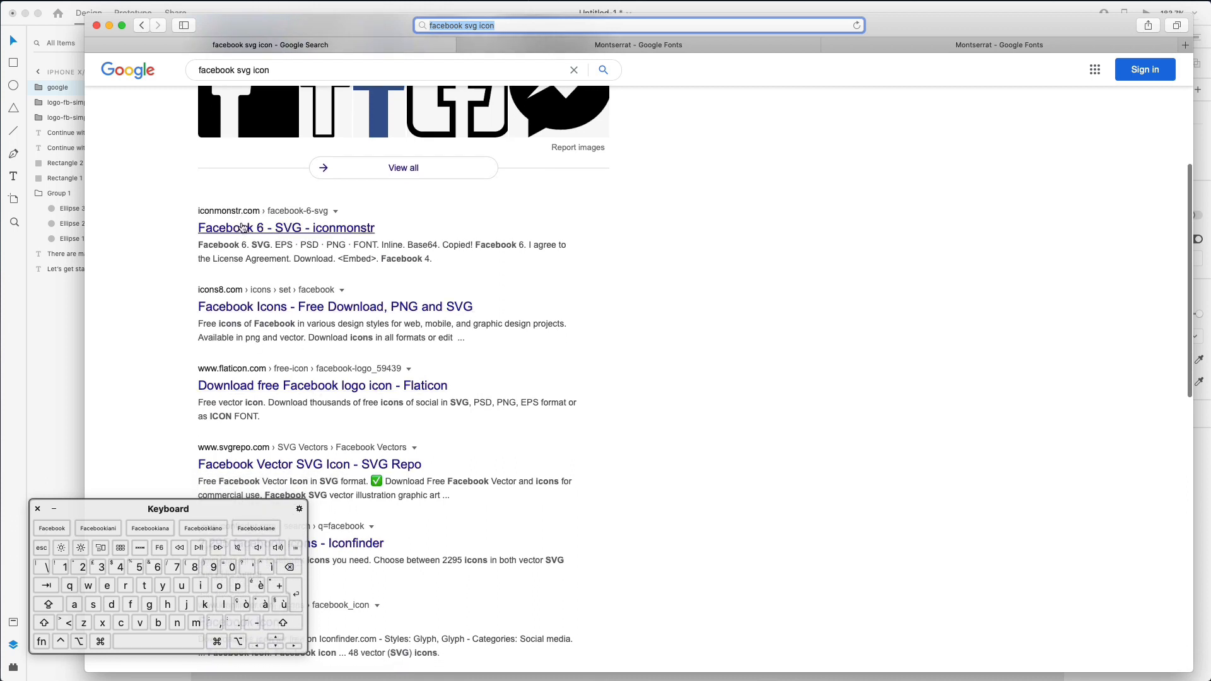
scroll(287, 419, "down", 1)
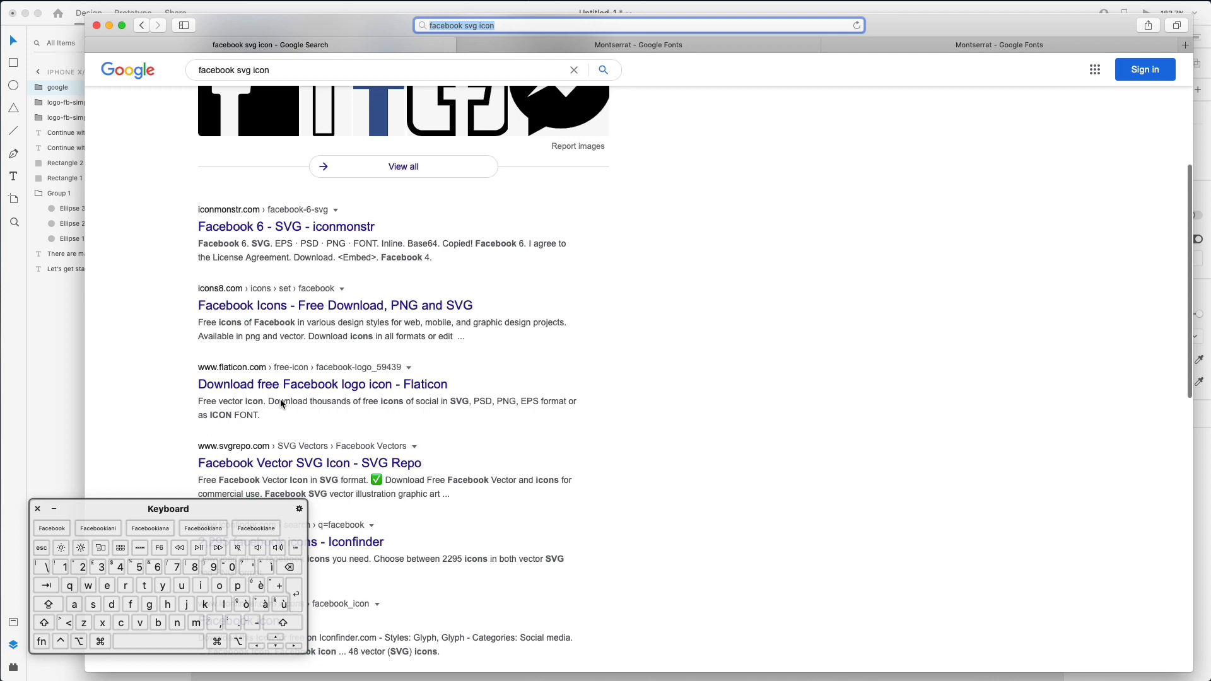
scroll(298, 315, "down", 1)
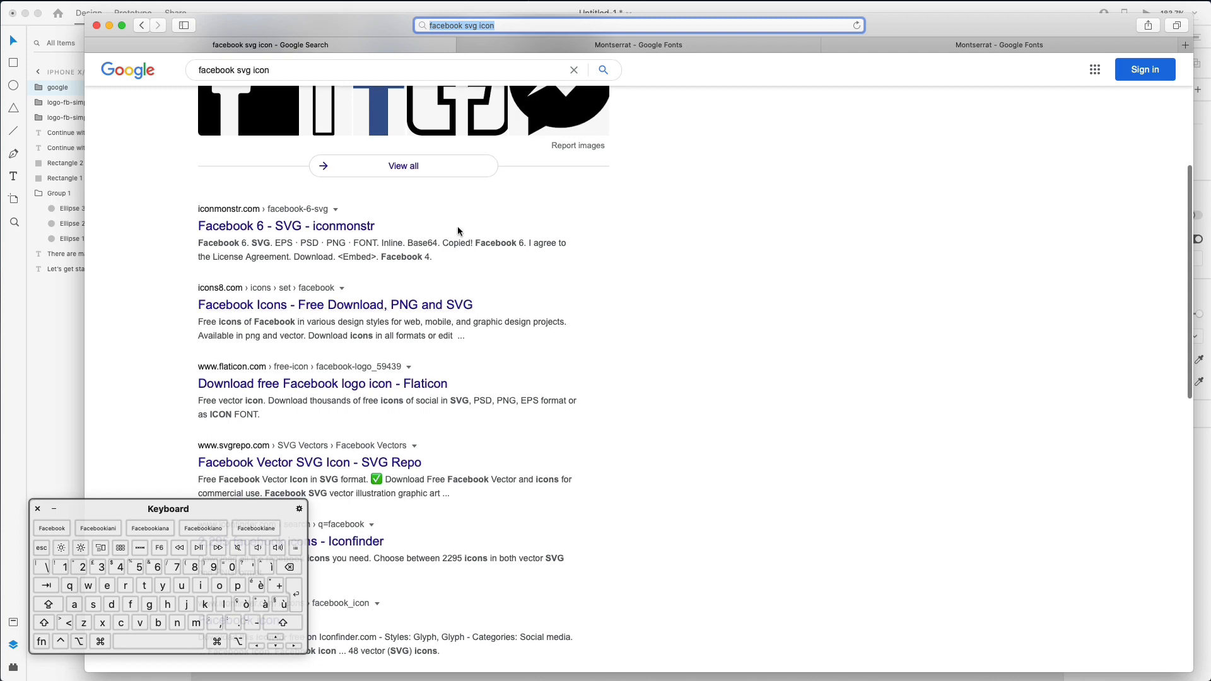
- Move Safari aside and shrink the Google G proportionally on the second button
left_click_drag(355, 26, 393, 680)
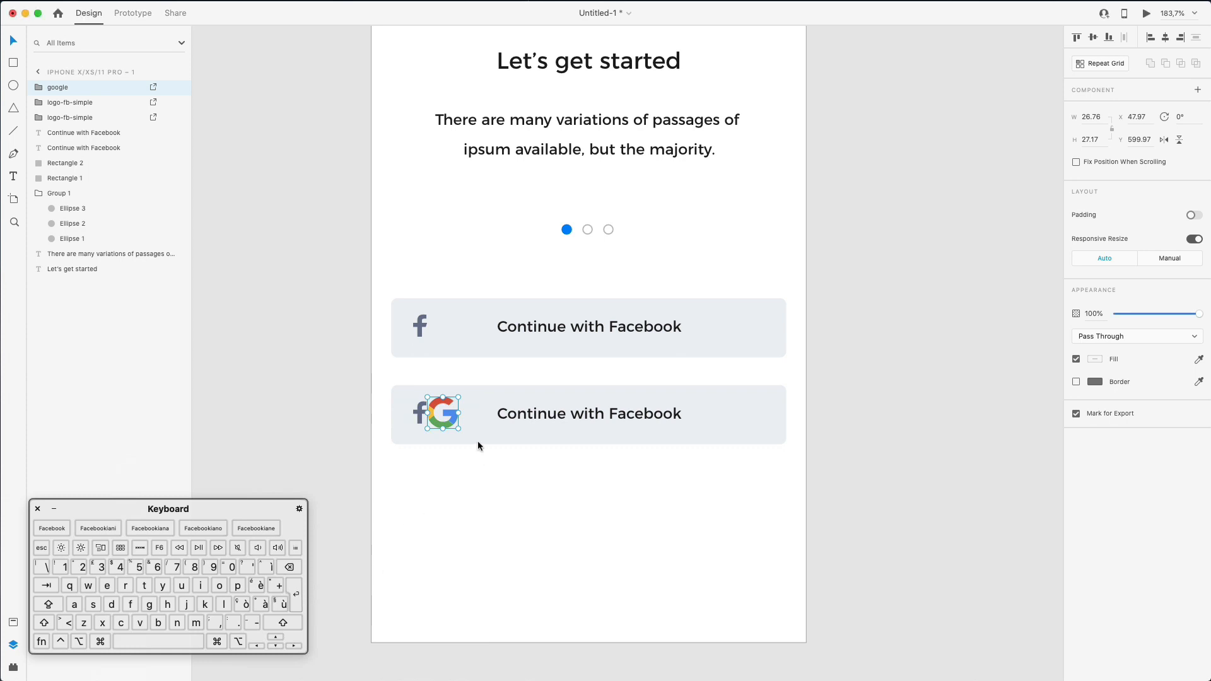
scroll(456, 397, "up", 5)
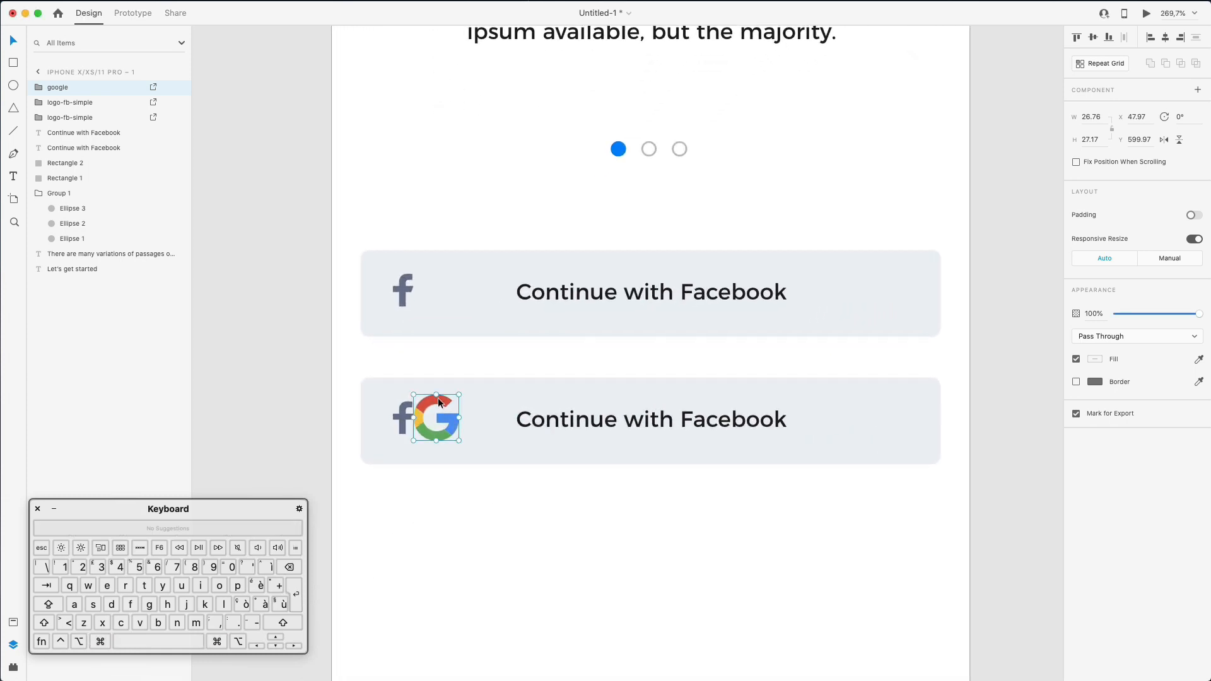
left_click_drag(459, 396, 455, 396)
key("Up")
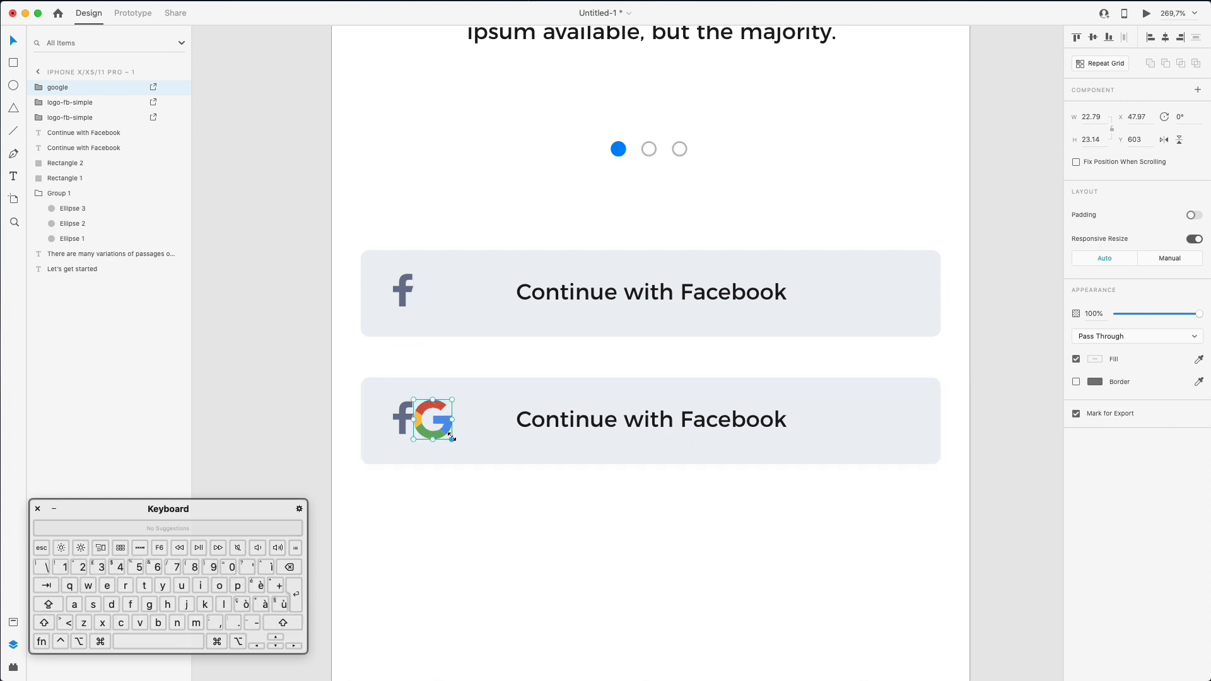
left_click_drag(454, 438, 450, 434)
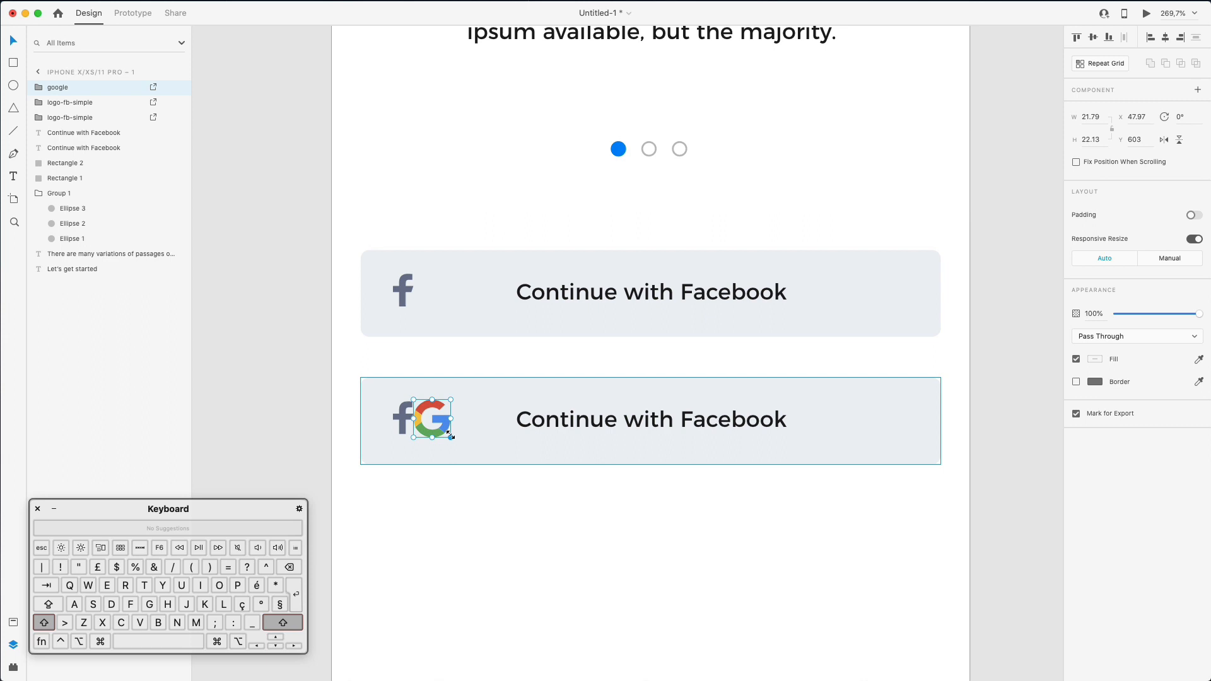
- Delete the Facebook f behind the G and move the Google logo into its place
left_click(400, 414)
key("Delete")
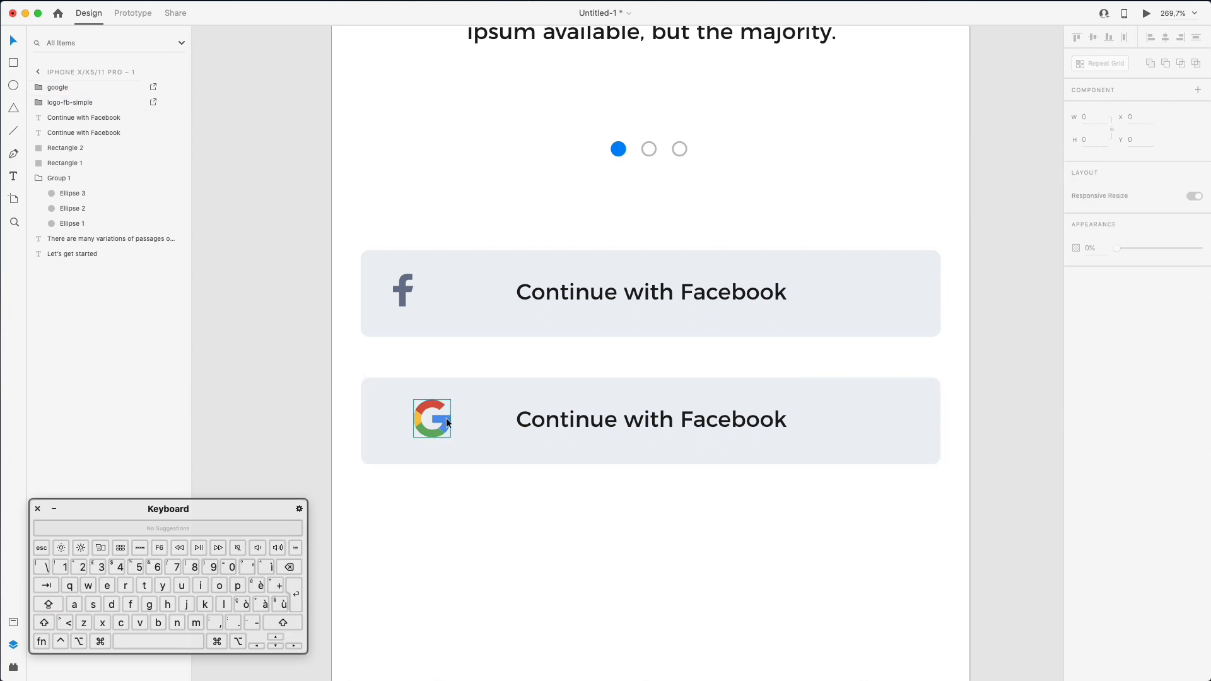
left_click_drag(441, 418, 415, 416)
key("Left")
key("Down")
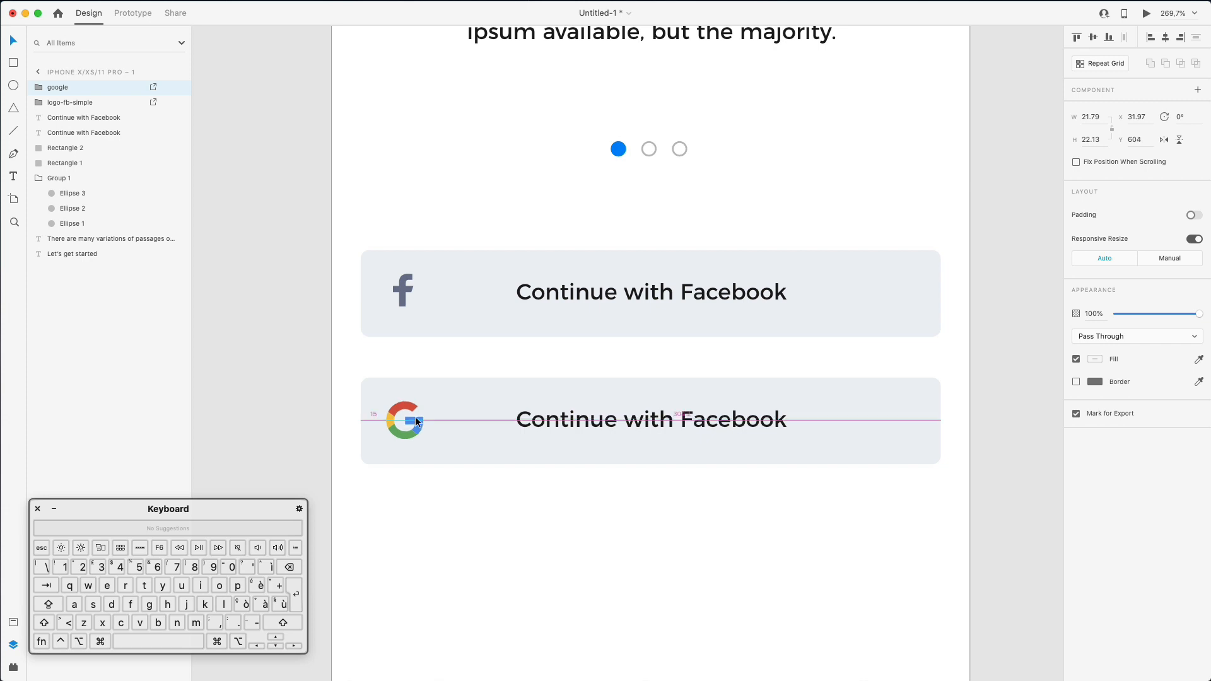
- Change the second button's label to 'Continue with Google'
left_click(657, 419, "super")
left_click(657, 419, "super")
double_click(705, 419)
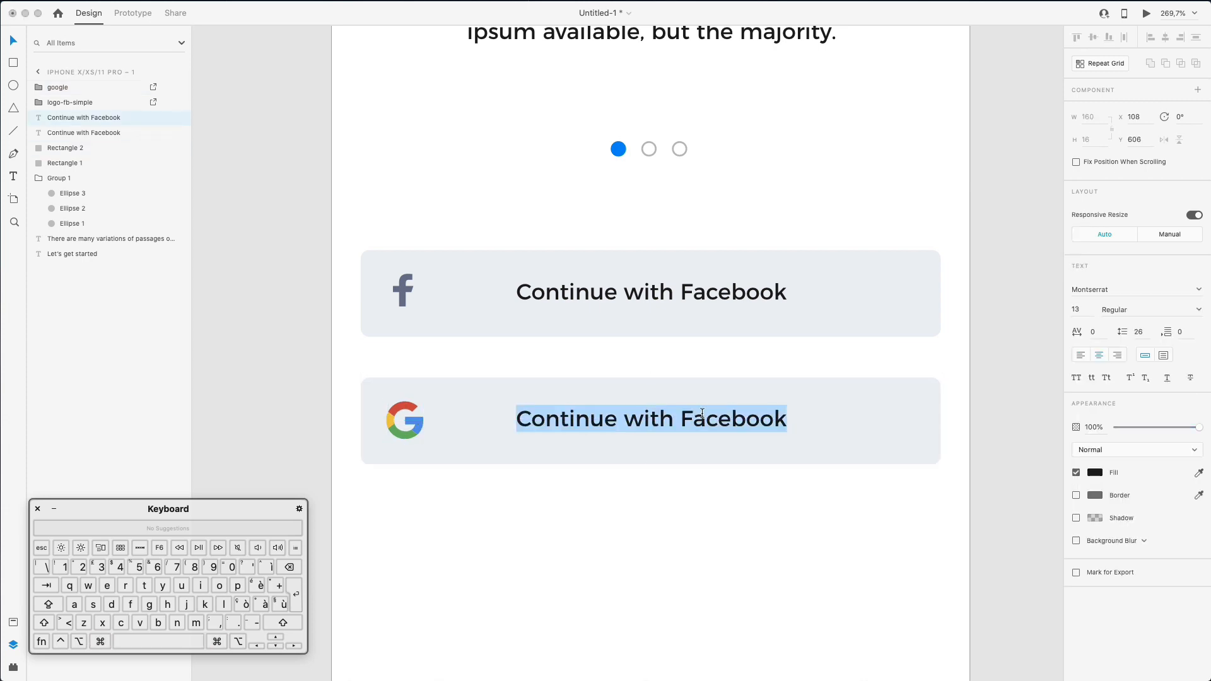
double_click(702, 416)
type("Google")
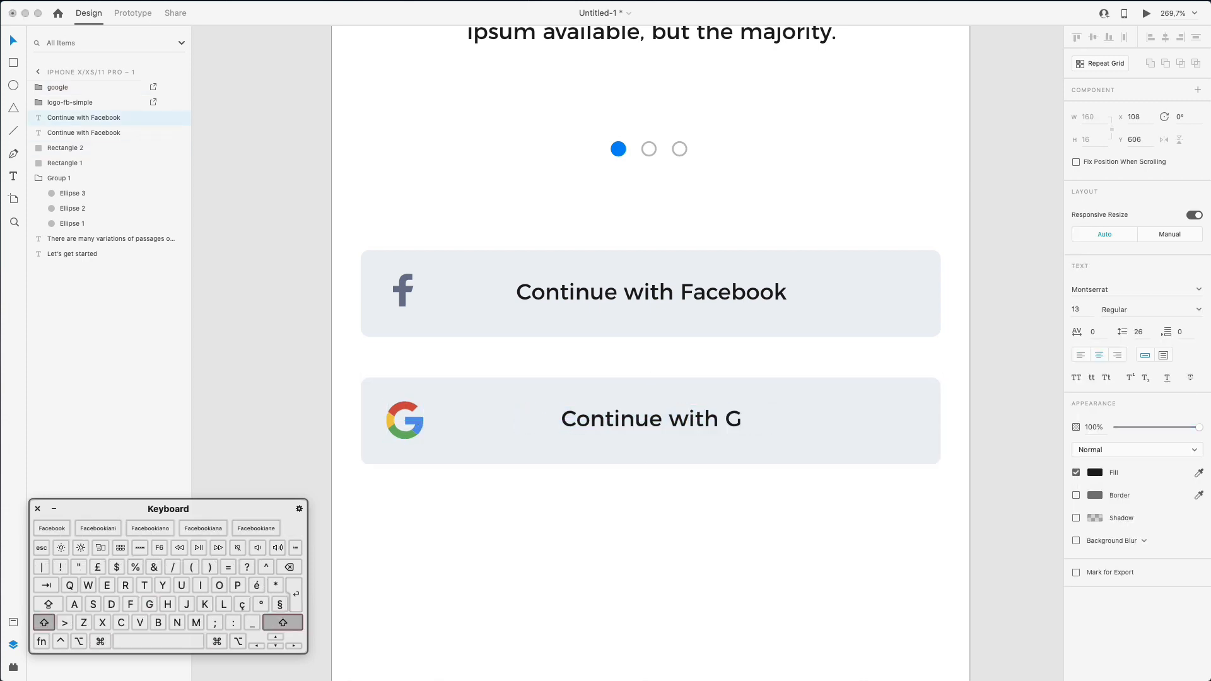
left_click(651, 592)
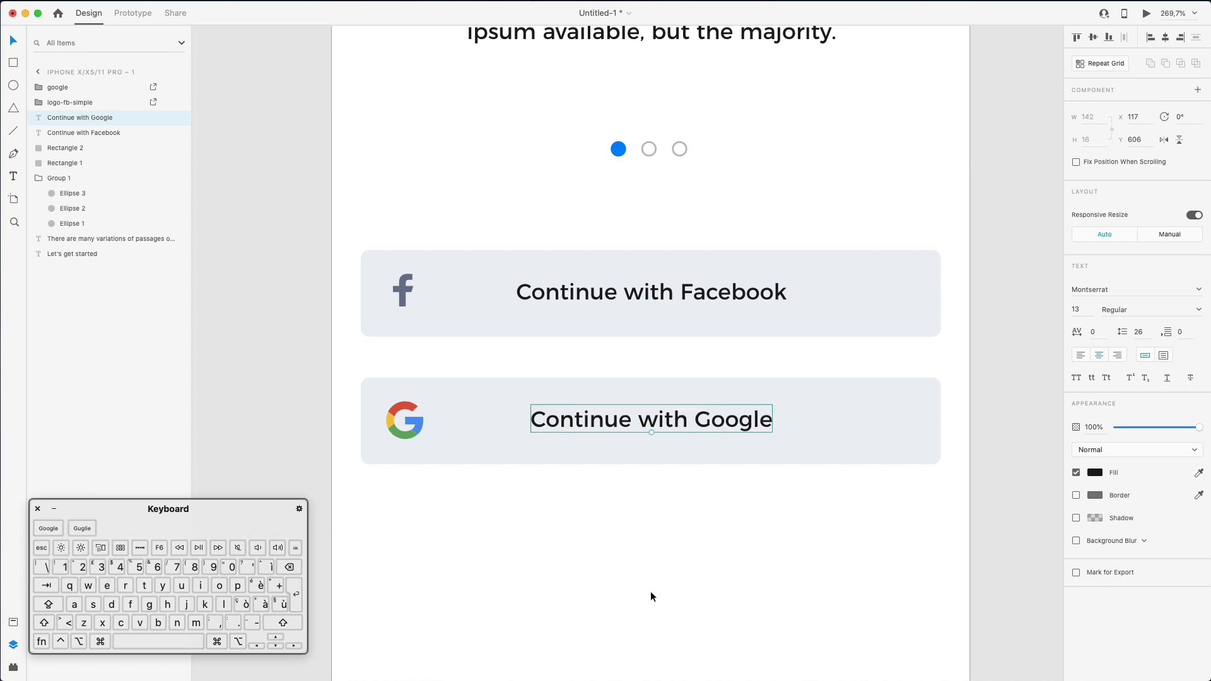
left_click(650, 591)
scroll(651, 564, "down", 2)
scroll(650, 563, "down", 1)
scroll(584, 404, "down", 1)
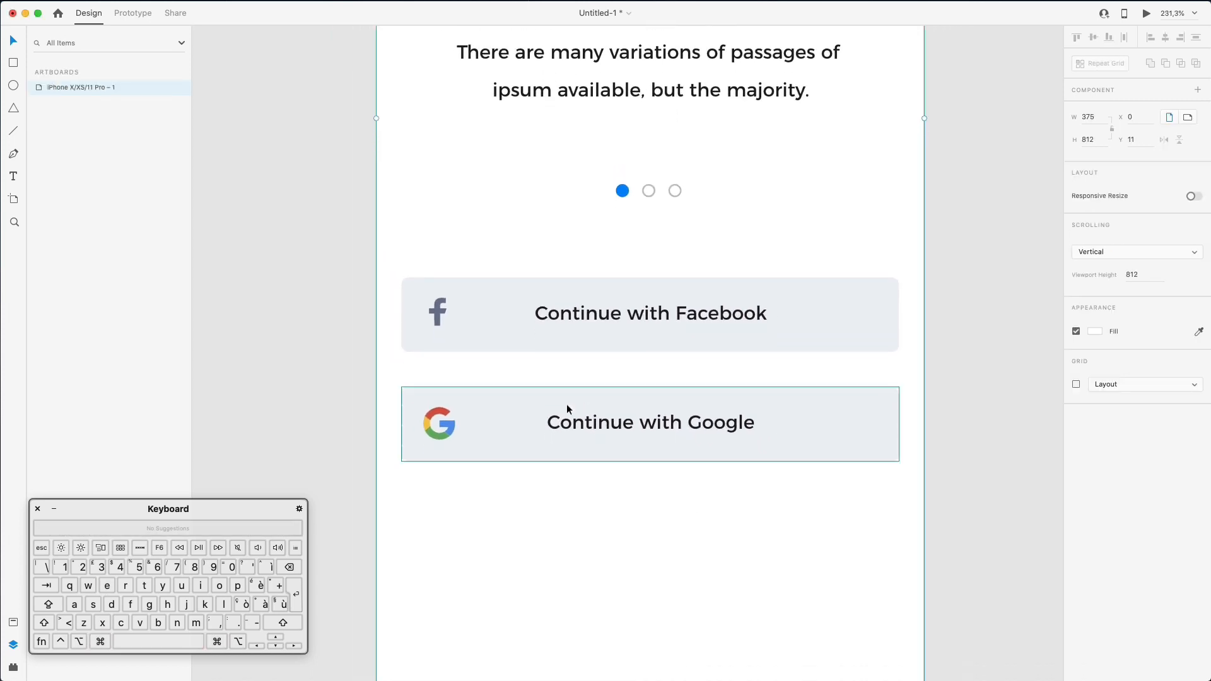
- Option-drag a copy of the whole Google button below the original
left_click(433, 412)
left_click_drag(383, 353, 856, 489)
left_click_drag(699, 410, 699, 513)
left_click(706, 591)
- Search the Nucleo library for 'mail' across all icon styles
key("super+Tab")
left_click(718, 243)
left_click_drag(849, 156, 595, 158)
double_click(421, 185)
type("email")
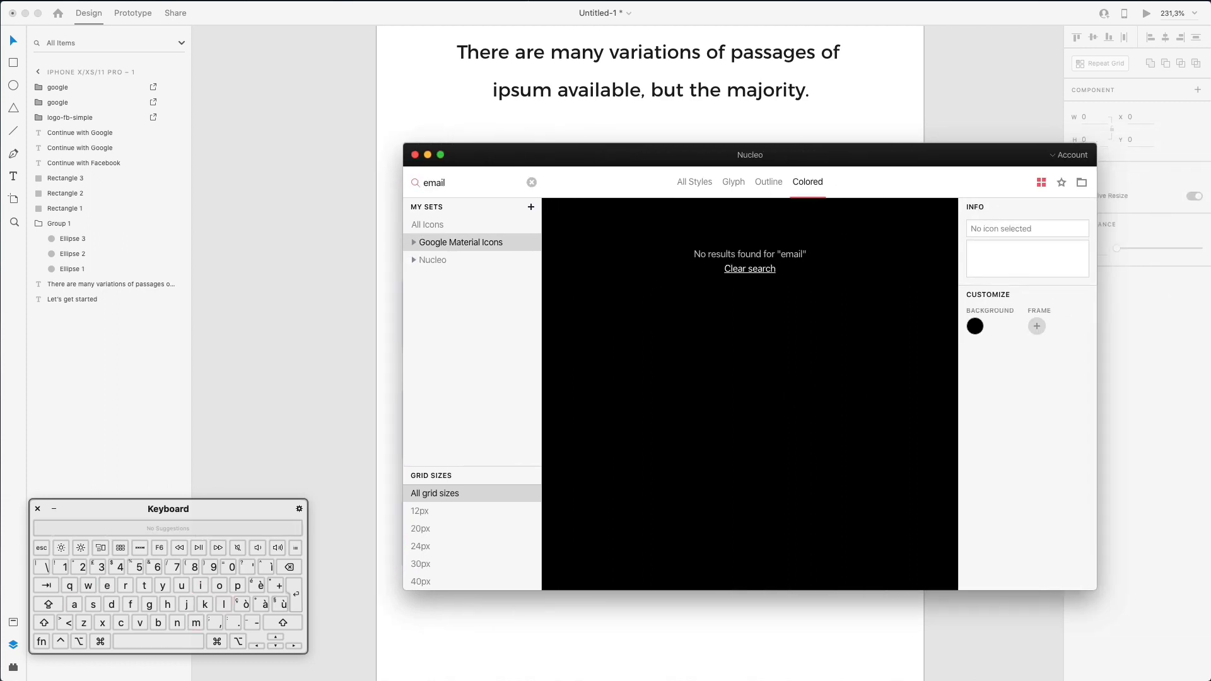
double_click(453, 183)
type("text")
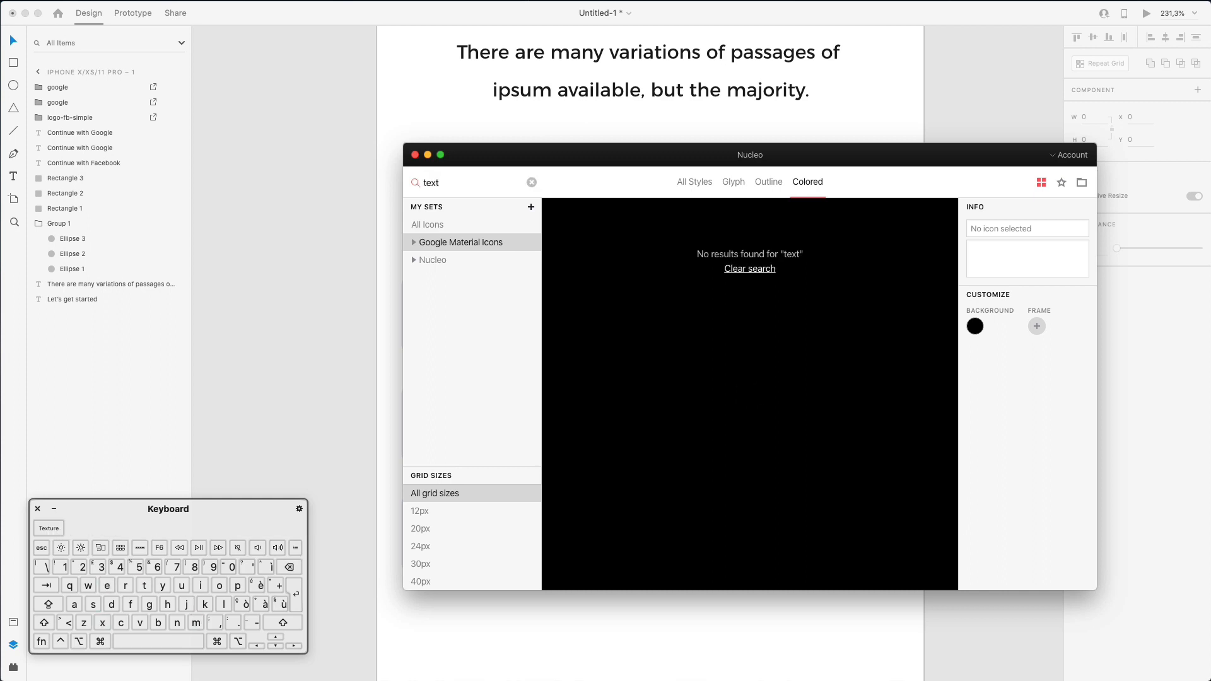
key("shift+Up")
key("BackSpace")
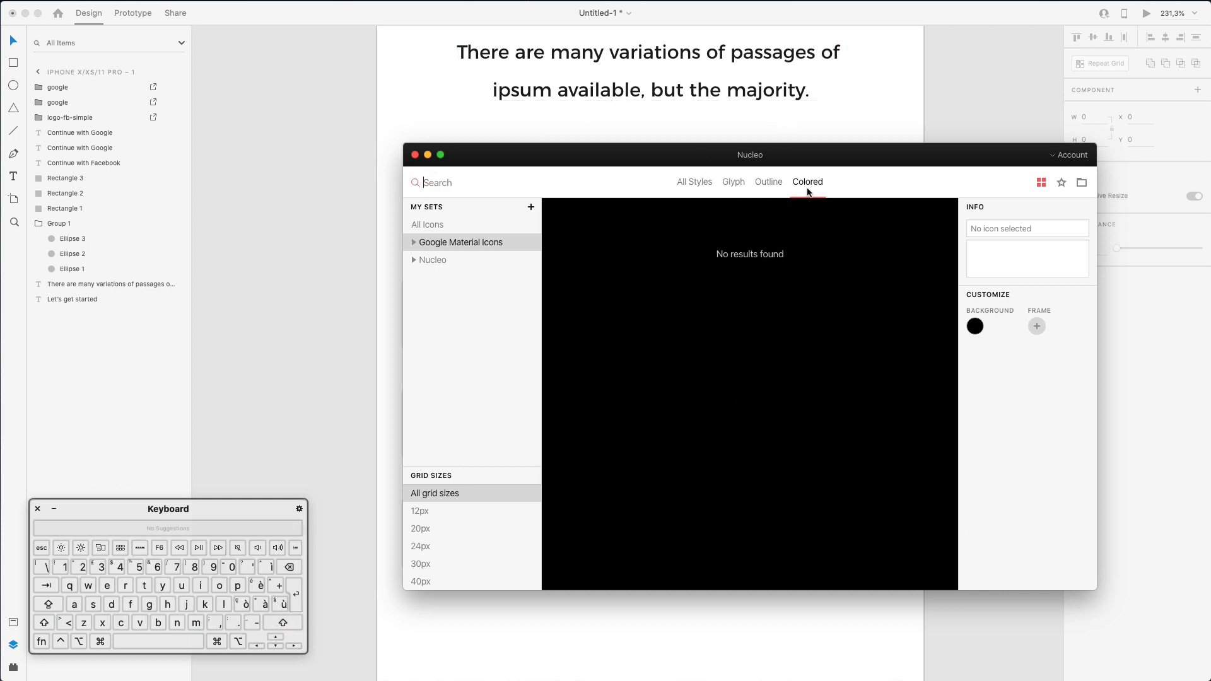
left_click(710, 183)
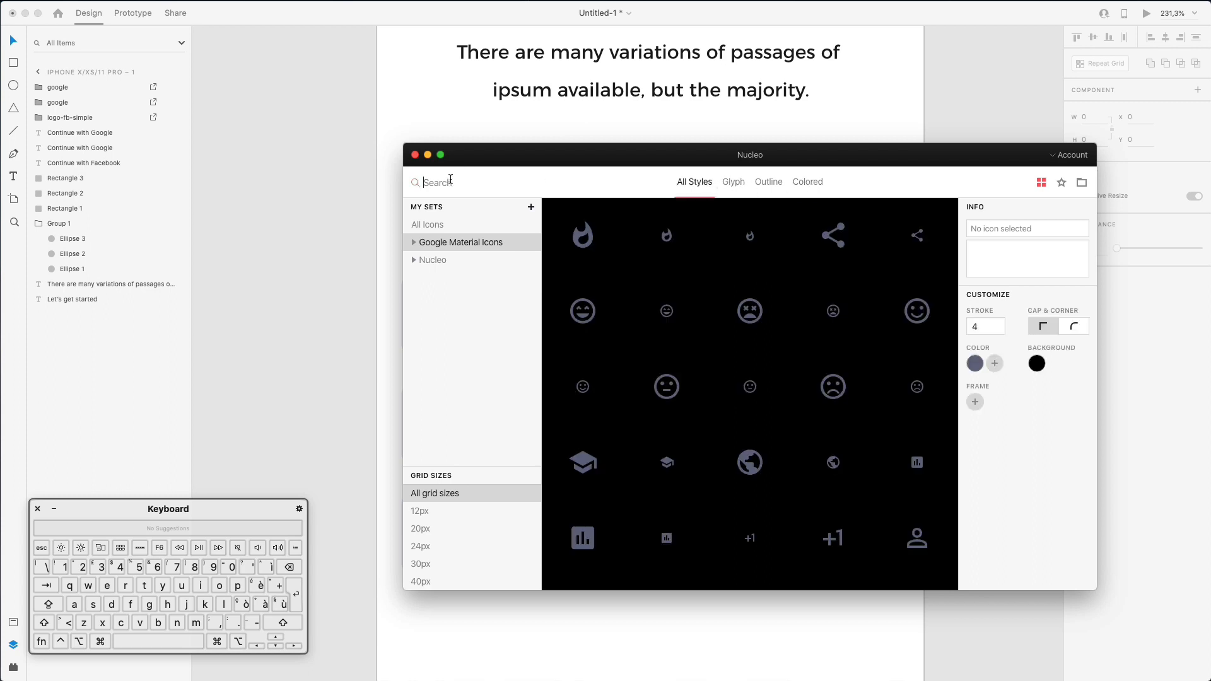
type("mail")
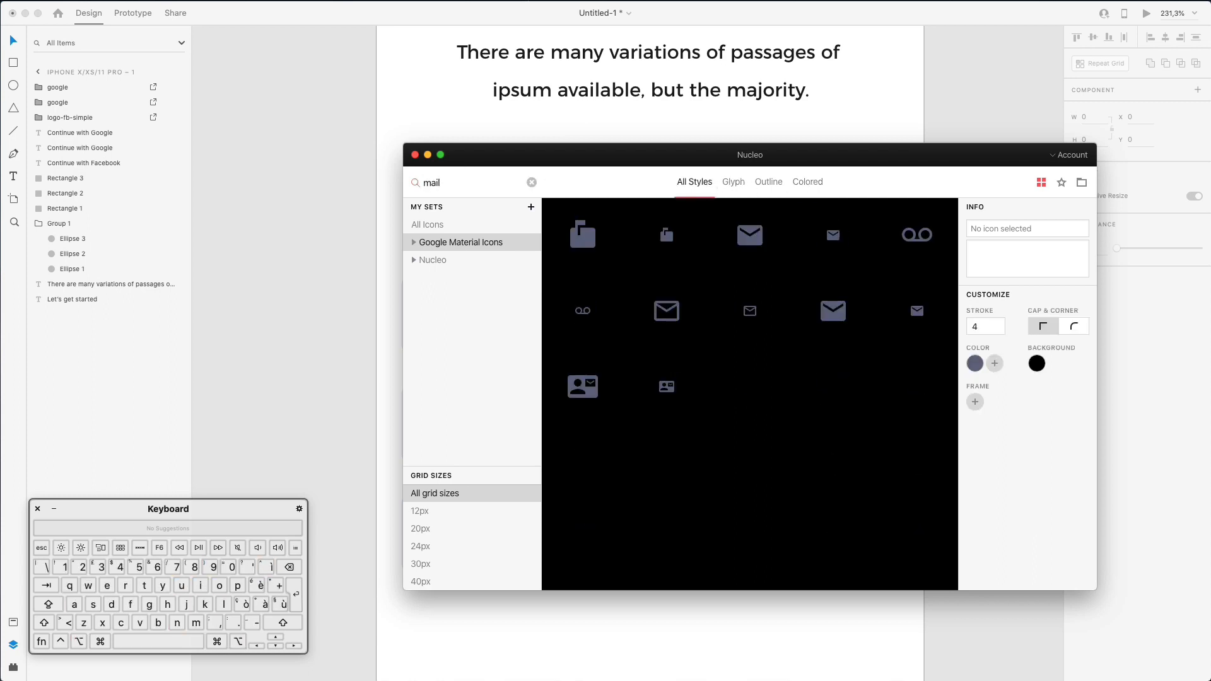
- Drag the envelope mail icon onto the artboard and shrink it to 20×16
left_click_drag(831, 222, 924, 256)
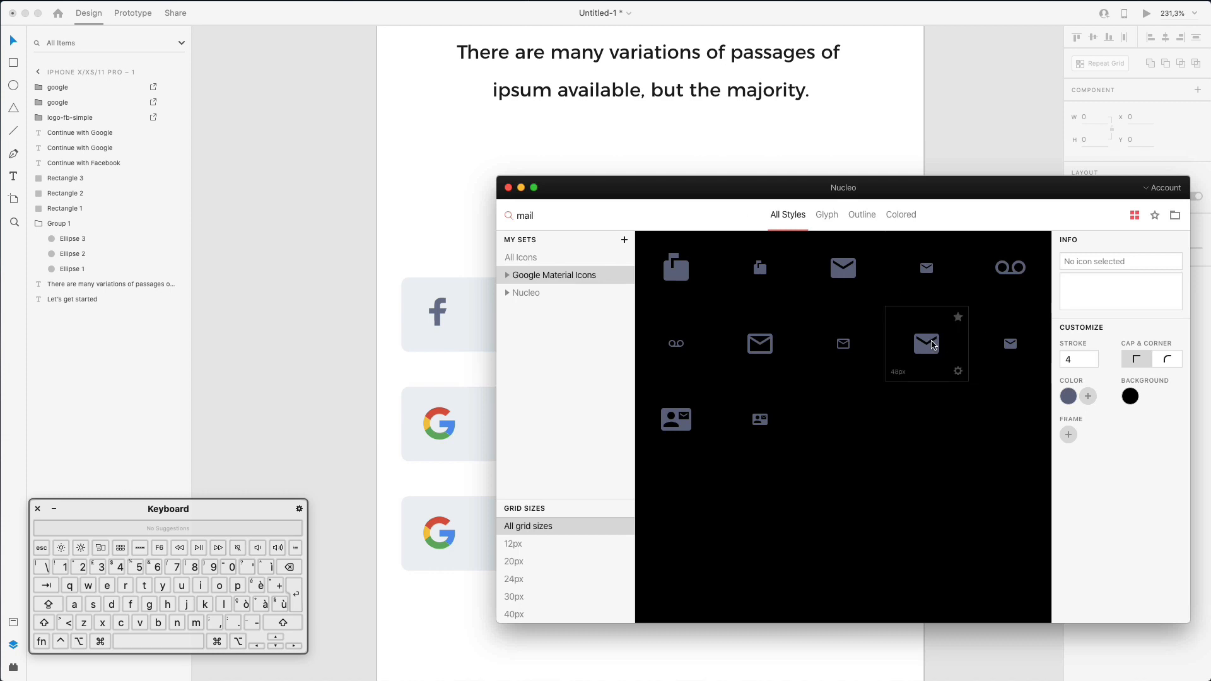
left_click_drag(933, 342, 442, 598)
scroll(467, 586, "down", 3)
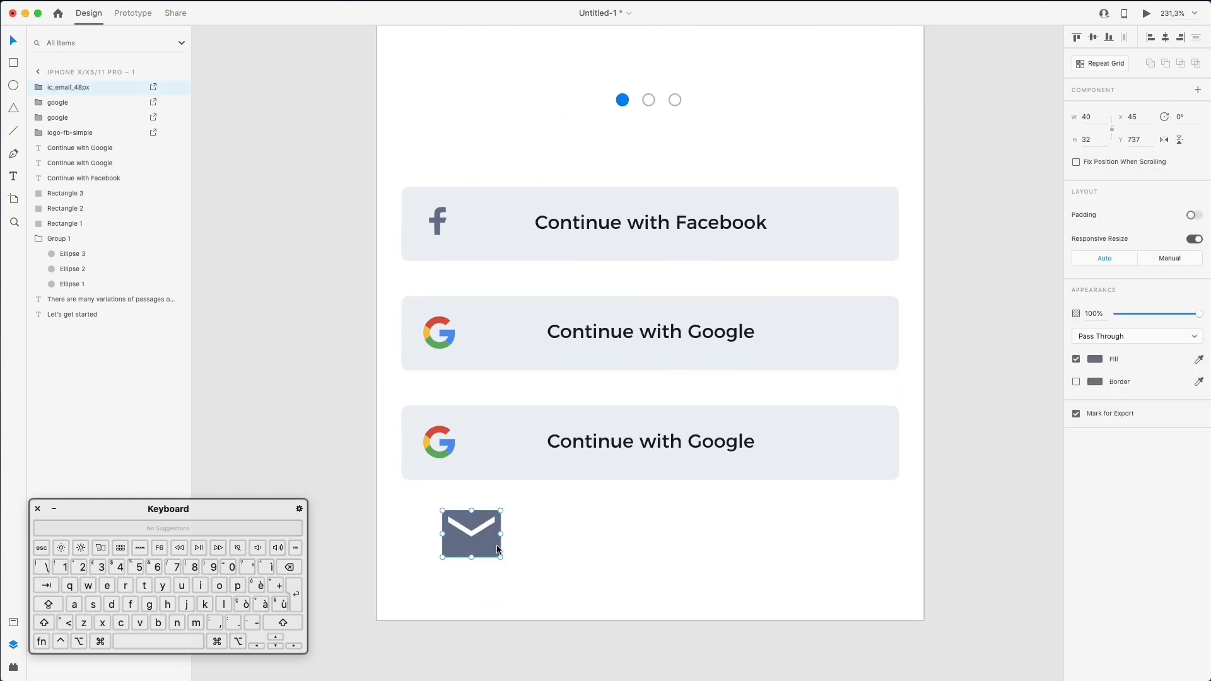
left_click_drag(501, 555, 440, 438)
key("super+z")
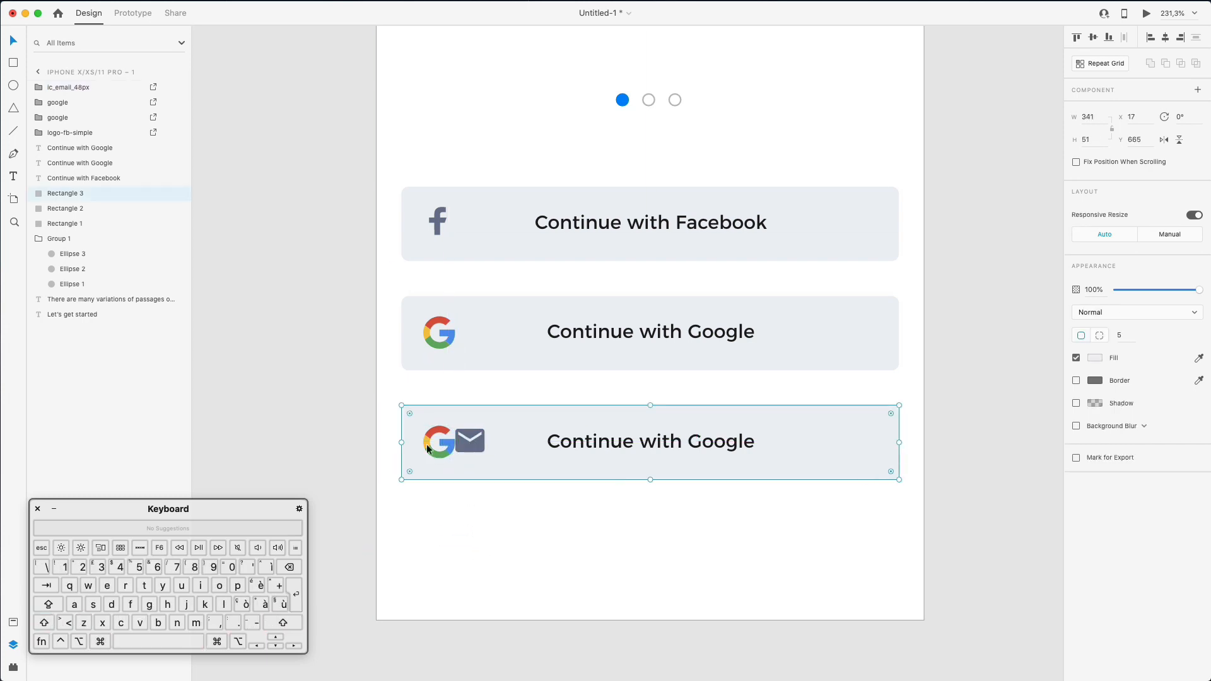
- Delete the Google G from the third button and set the mail icon in its place
left_click(429, 445)
key("BackSpace")
left_click_drag(481, 447, 449, 444)
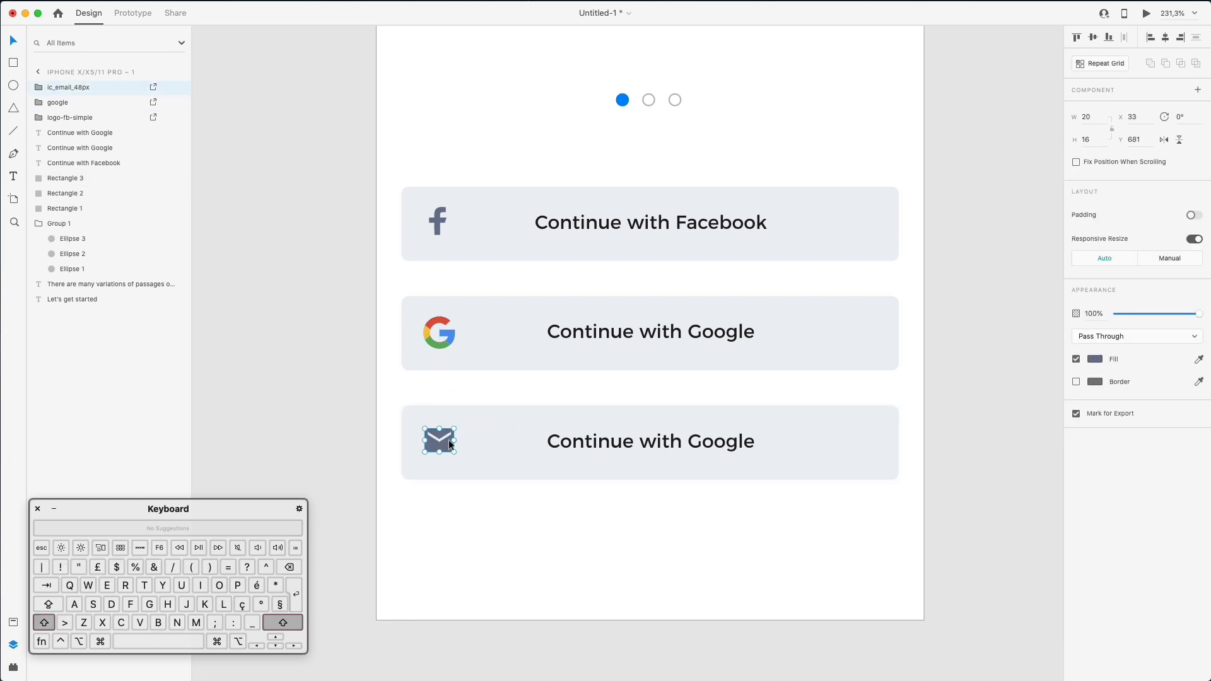
key("Down")
key("Up")
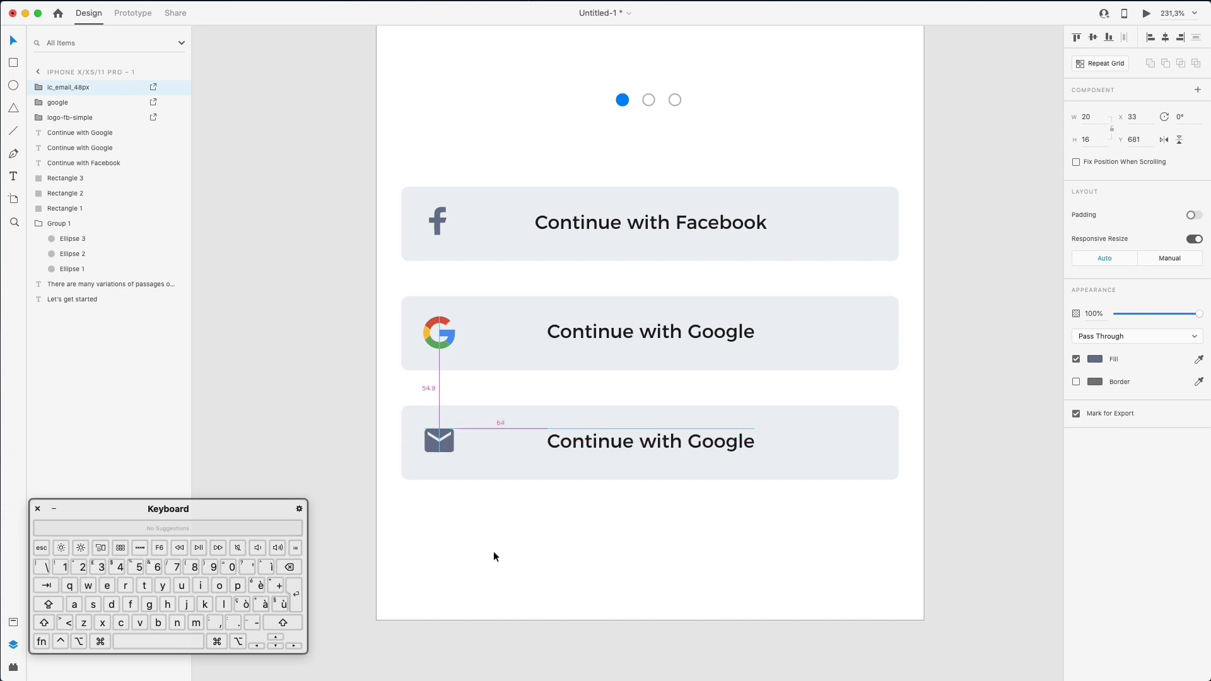
left_click(493, 552)
scroll(479, 328, "up", 3)
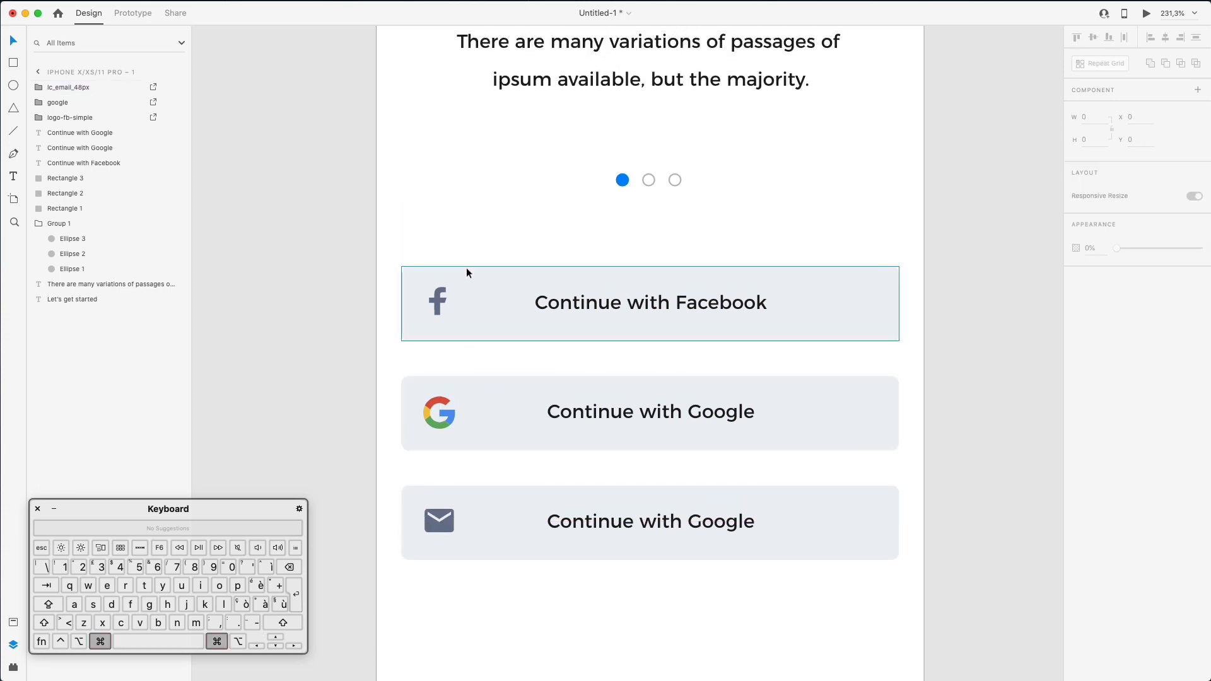
scroll(467, 267, "up", 1)
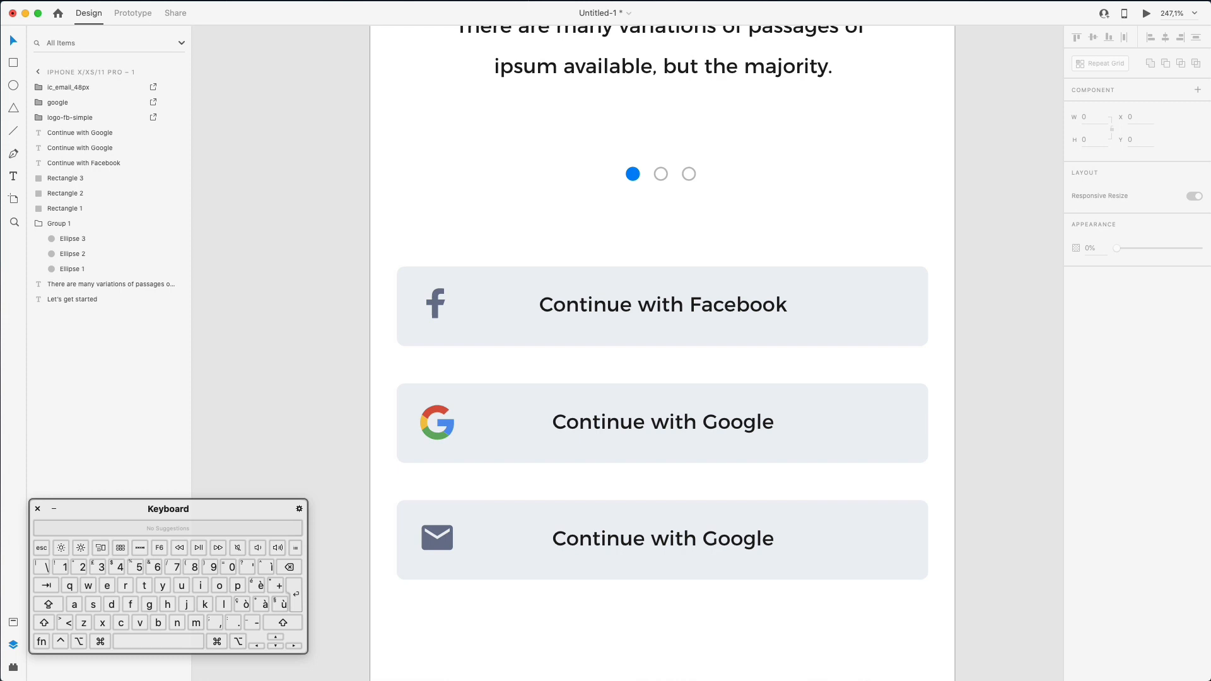
- Search the Nucleo icon set for 'faceb'
left_click(722, 680)
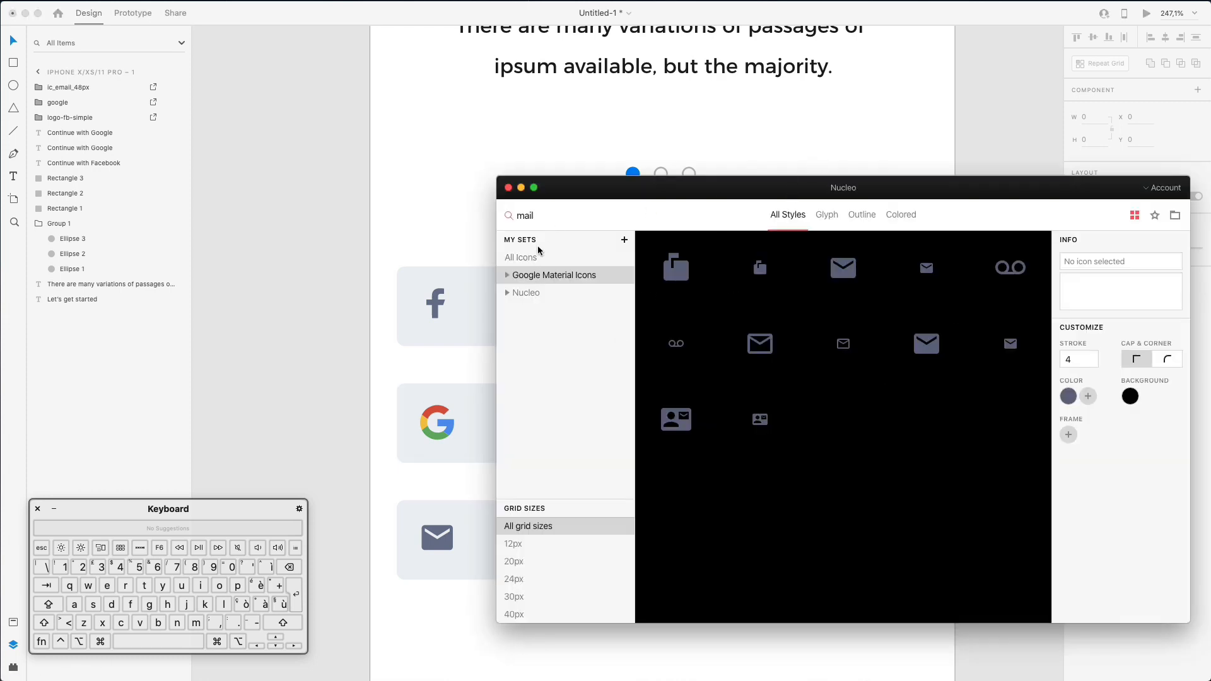
left_click(527, 293)
double_click(526, 216)
type("faceb")
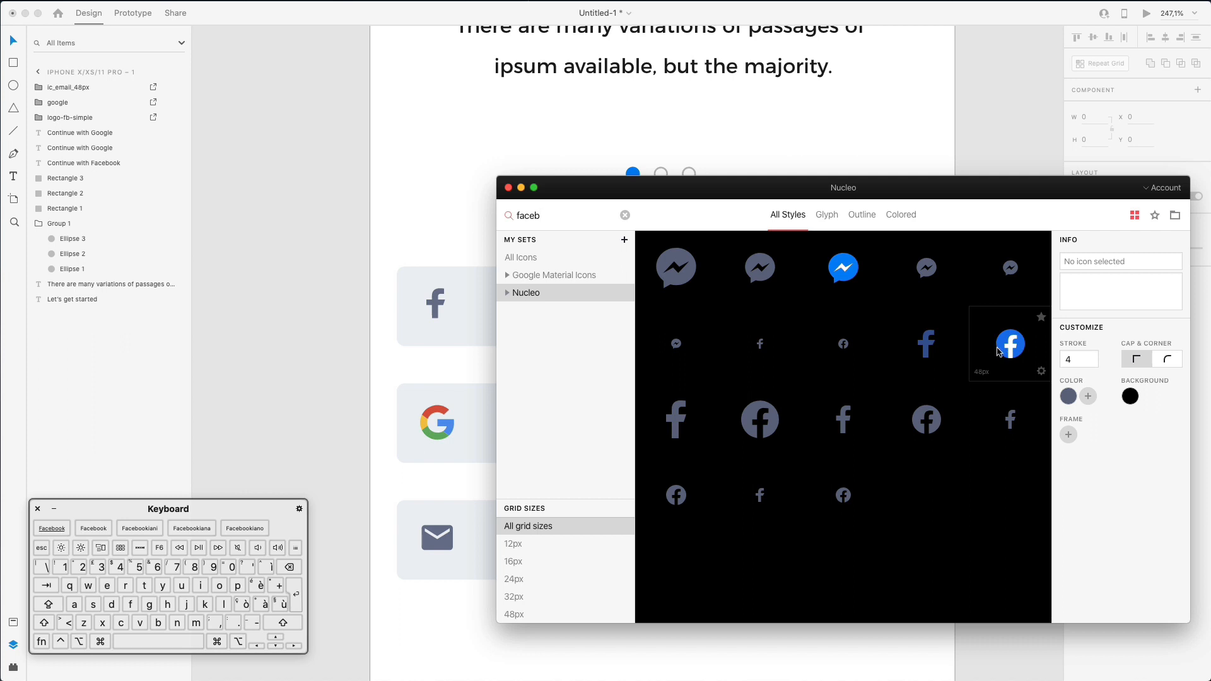
- Drag the blue round 46 × 46 Facebook logo onto the artboard above the Facebook button
left_click_drag(747, 293, 435, 240)
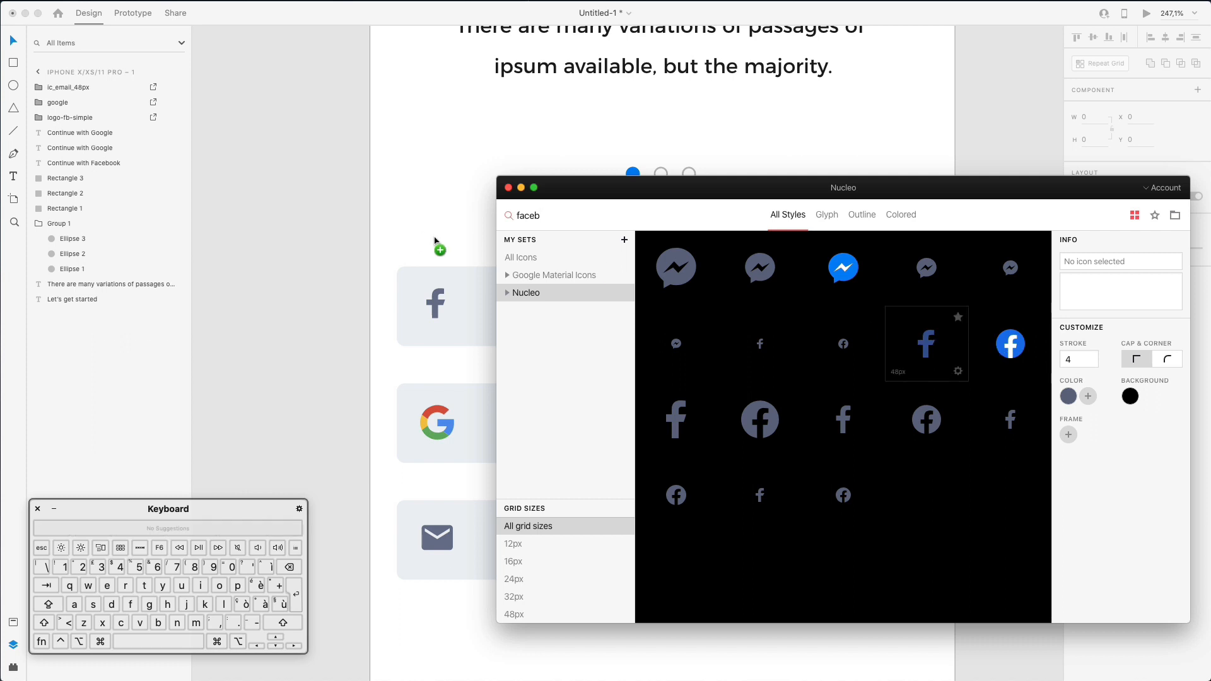
left_click_drag(871, 309, 922, 329)
left_click_drag(1006, 340, 450, 190)
left_click(486, 298)
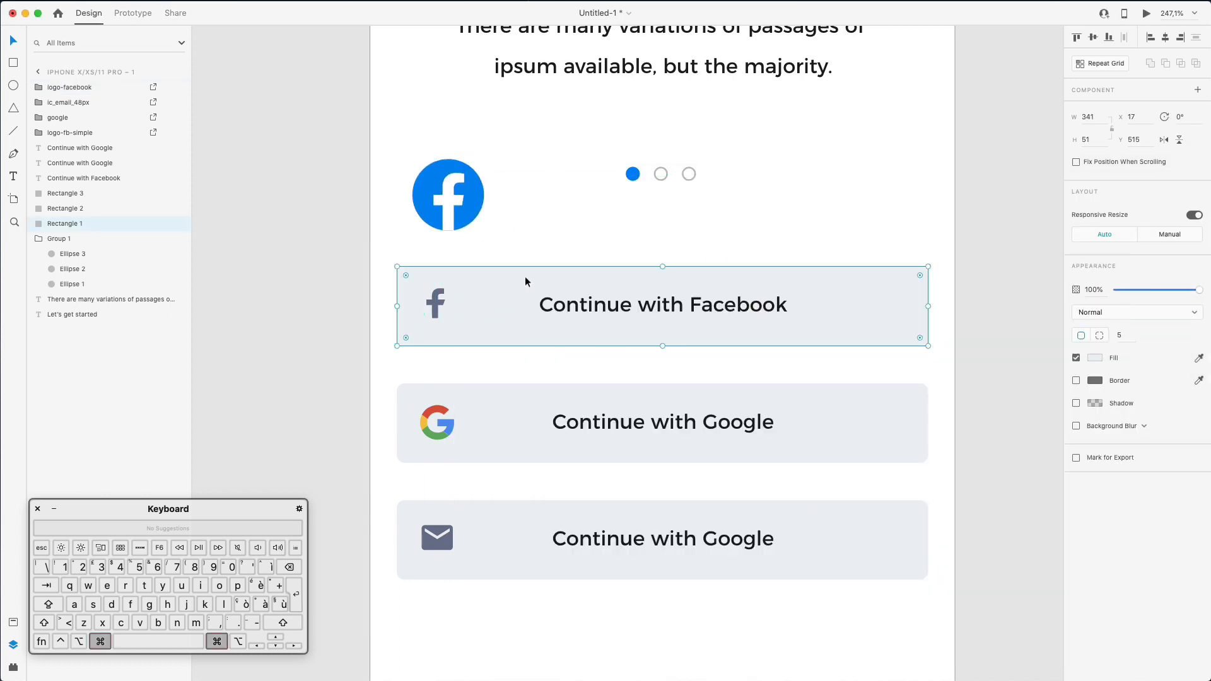
- Fill the Facebook button with blue sampled from the round logo, then delete the logo
left_click(1095, 359)
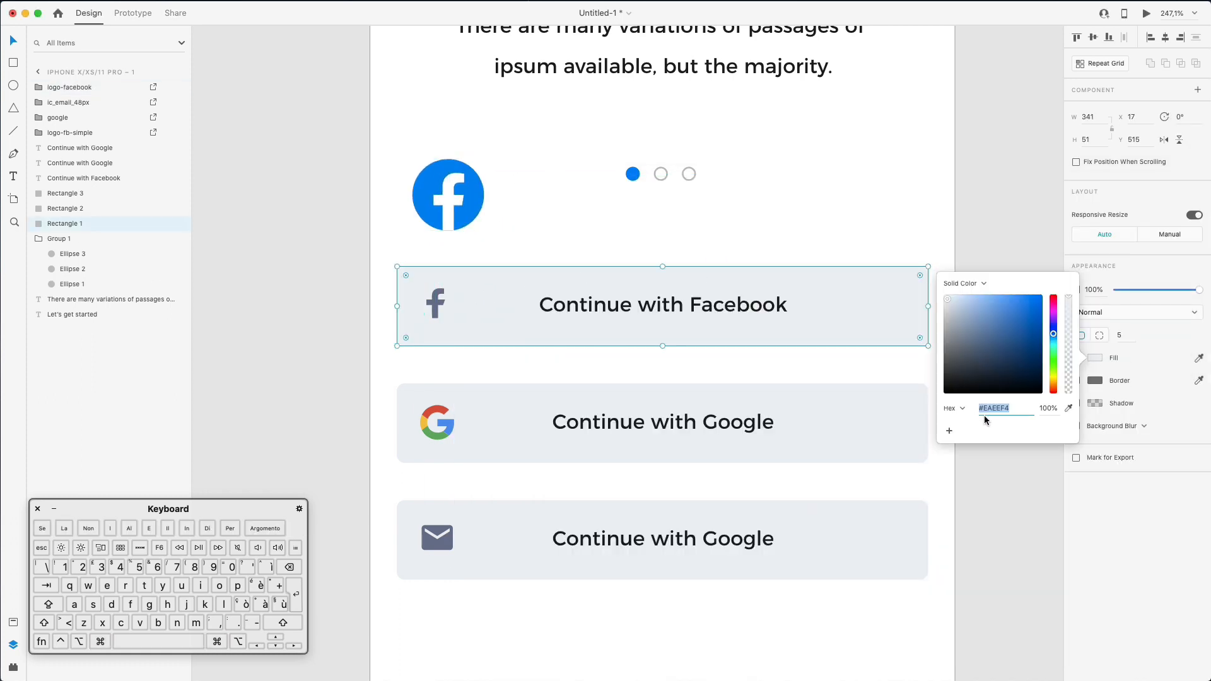
left_click(1071, 410)
left_click(459, 208)
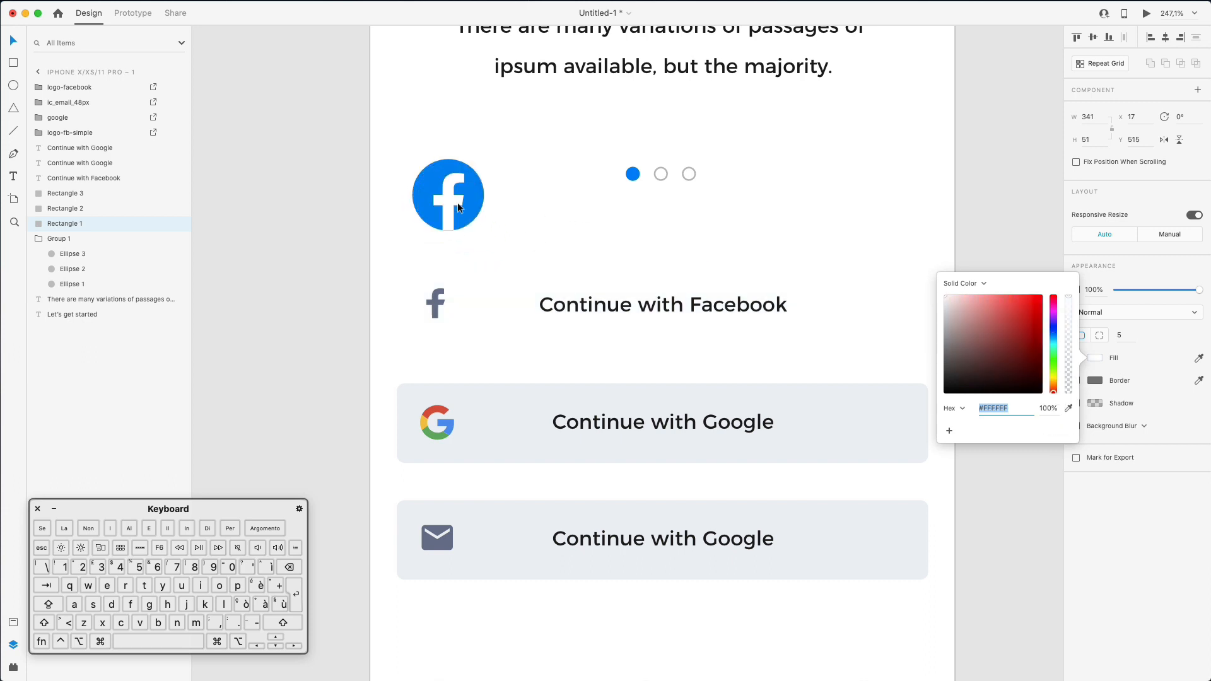
left_click(1069, 408)
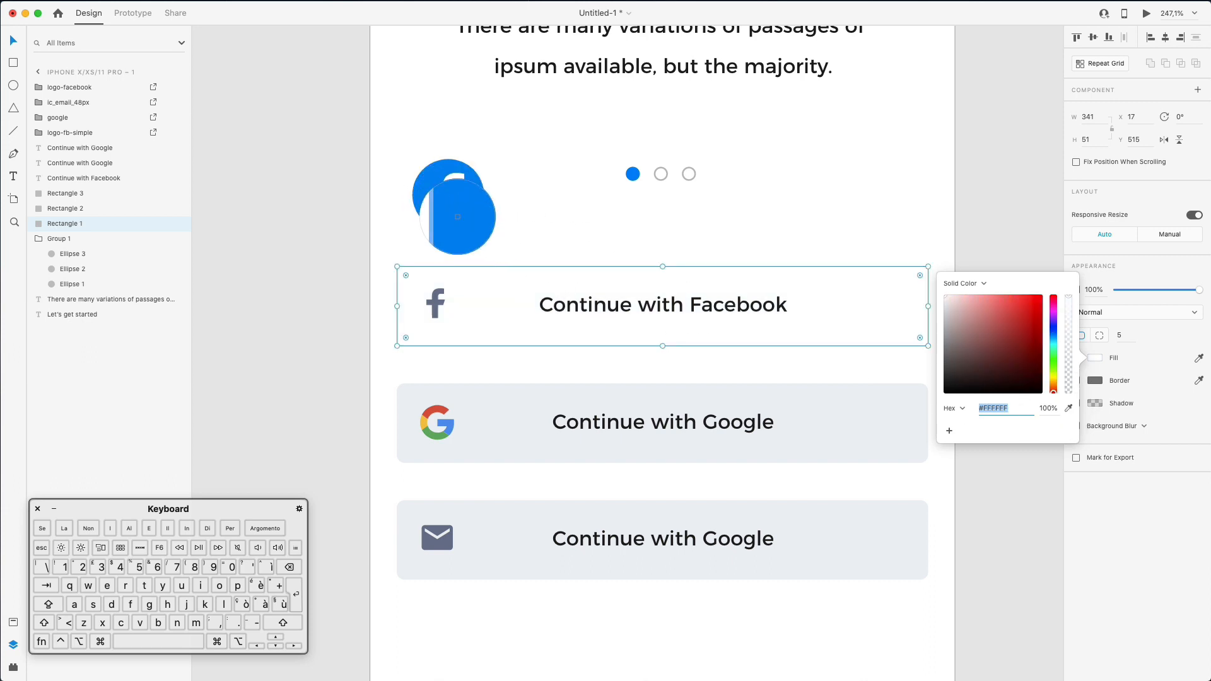
left_click(460, 215)
left_click(431, 291)
left_click(452, 183)
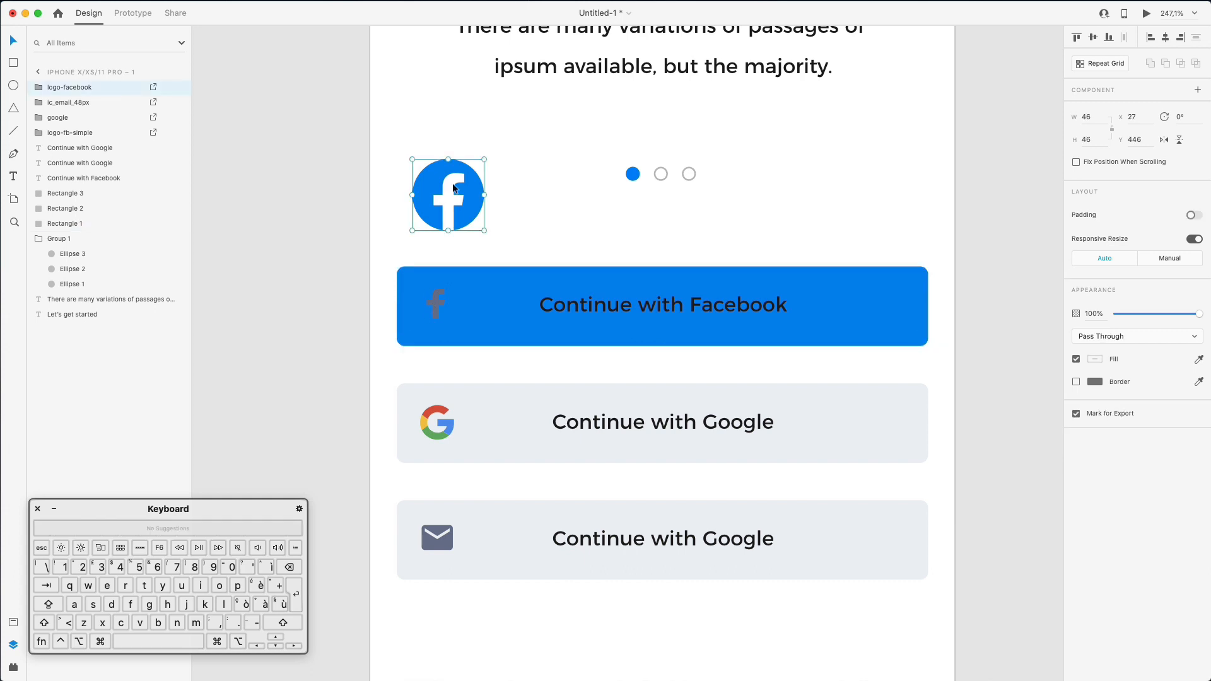
key("BackSpace")
- Make the button's f icon and the Continue with Facebook label white
left_click(436, 295)
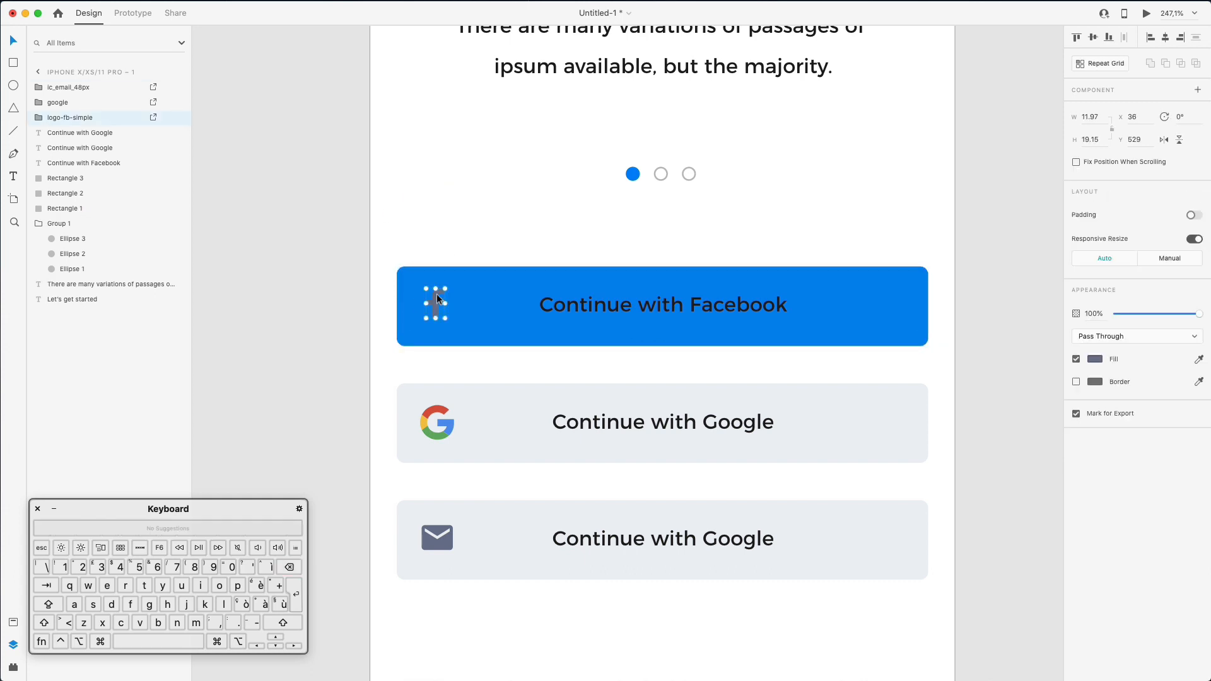
left_click(1092, 359)
left_click_drag(971, 338, 895, 244)
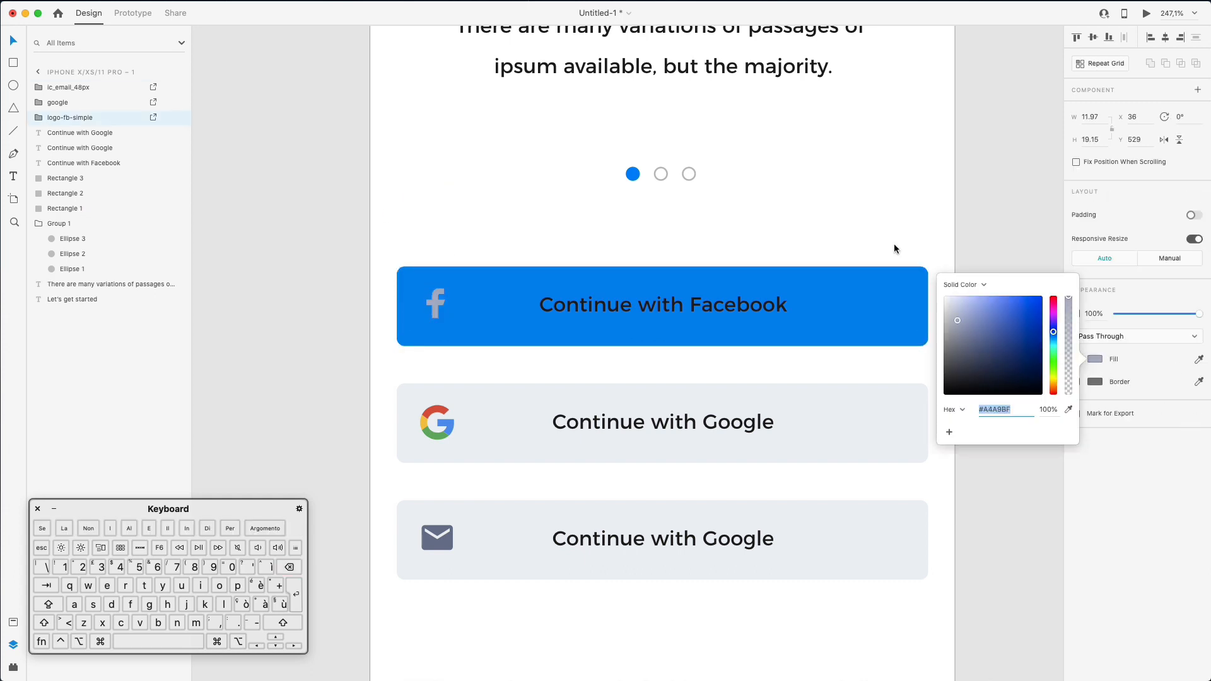
left_click(454, 252)
left_click(667, 310)
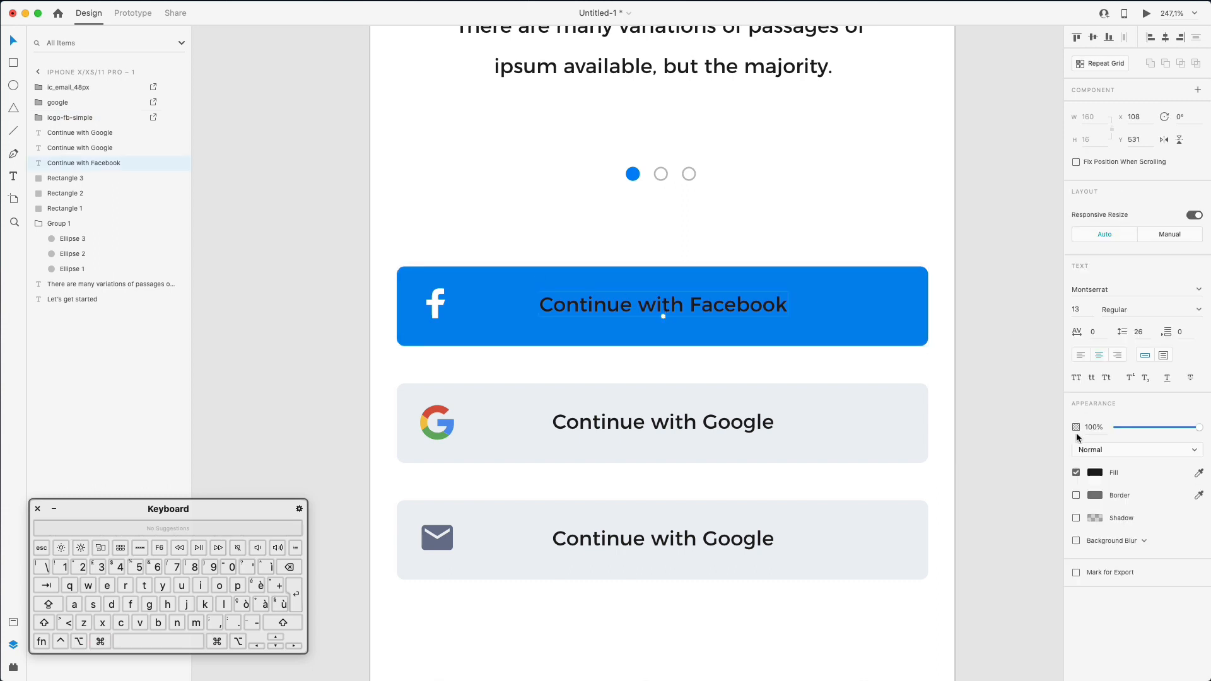
left_click(1096, 473)
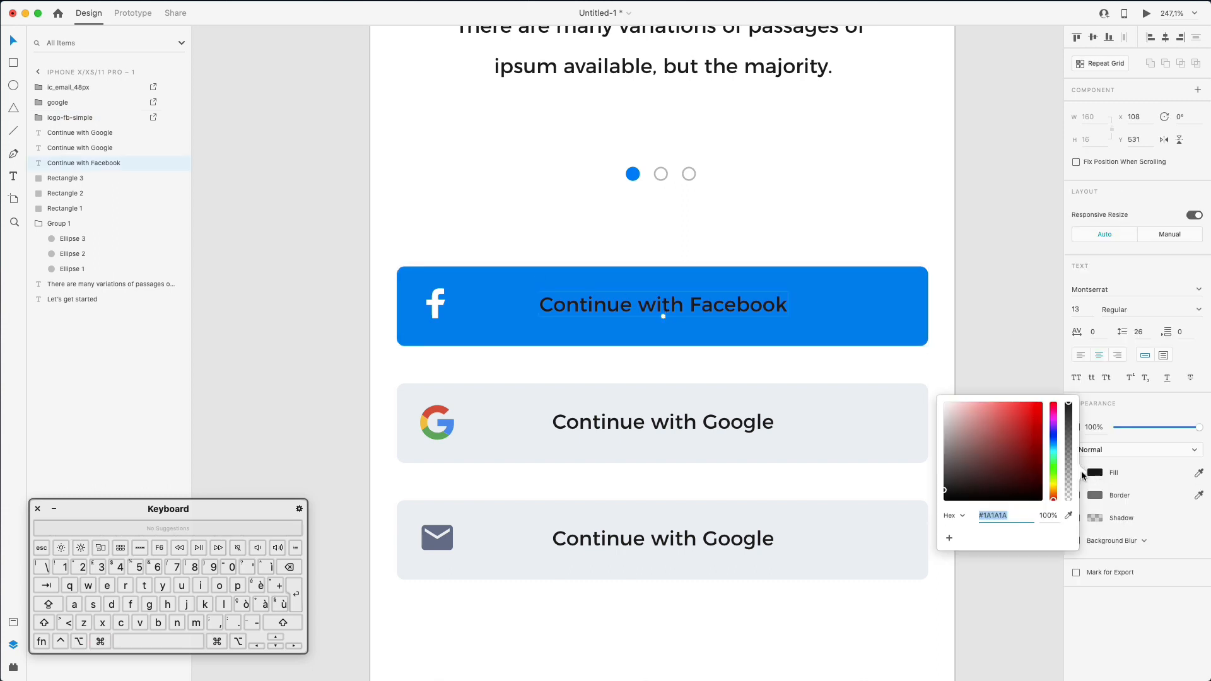
left_click(926, 235)
scroll(653, 547, "down", 3)
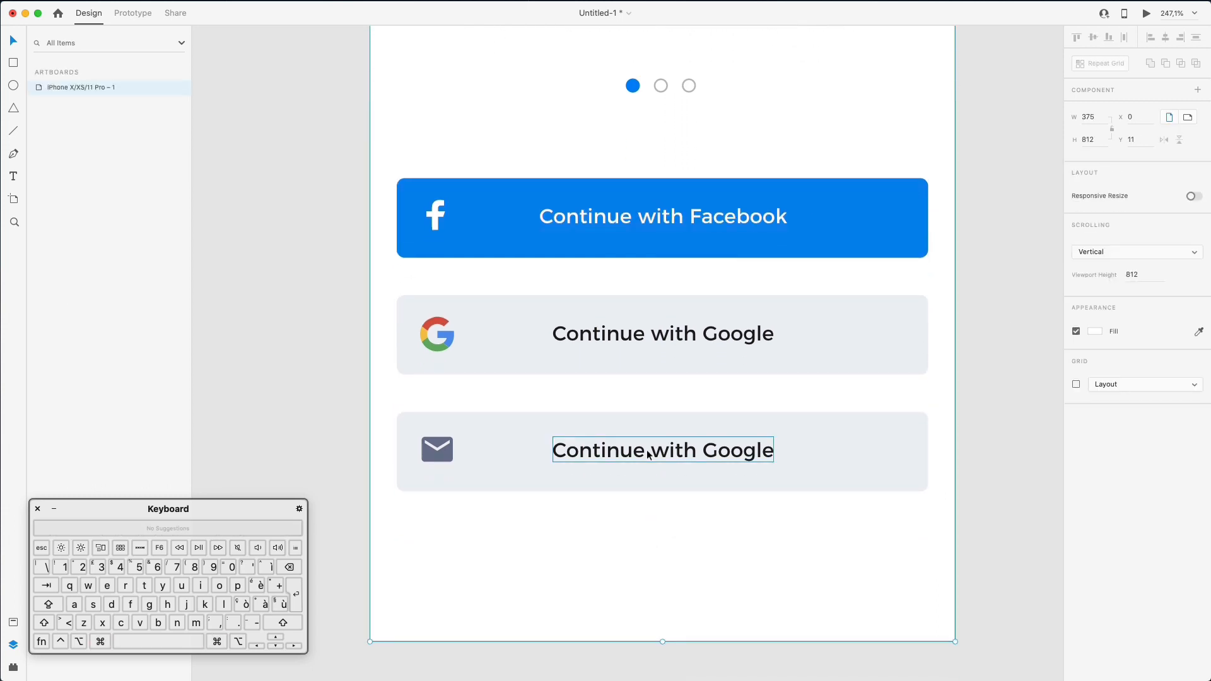
- Change the third button's label from 'Continue with Google' to 'Continue with Email'
double_click(649, 455)
double_click(728, 448)
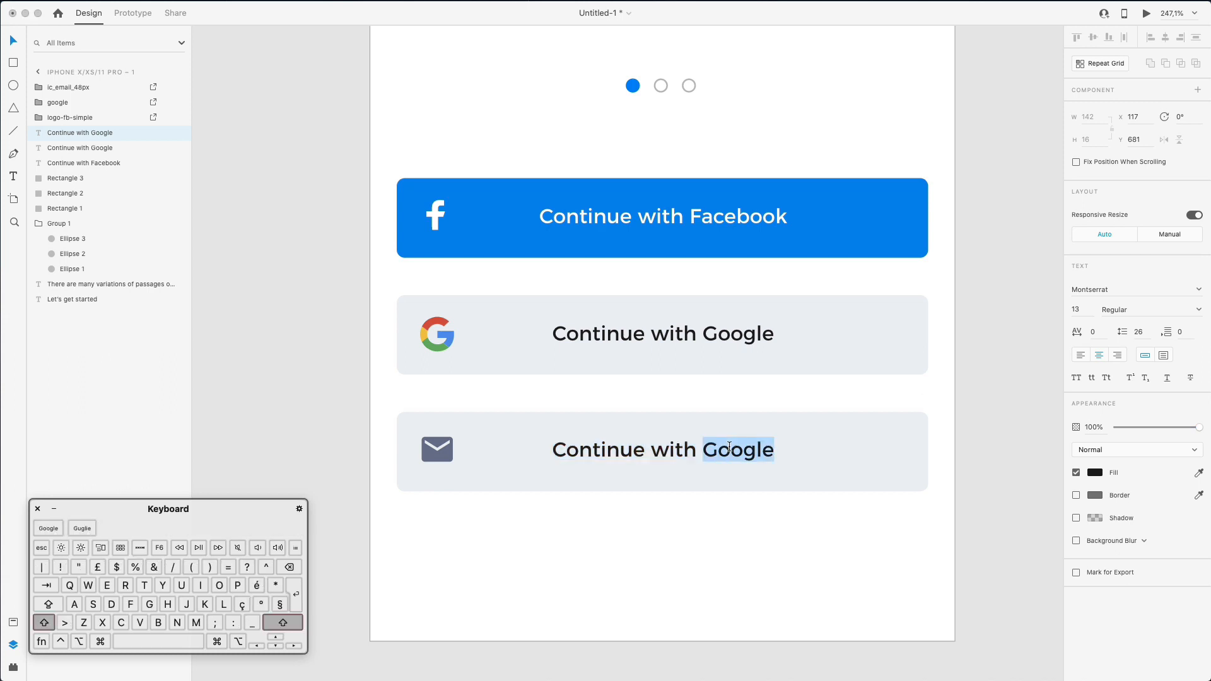
type("Email")
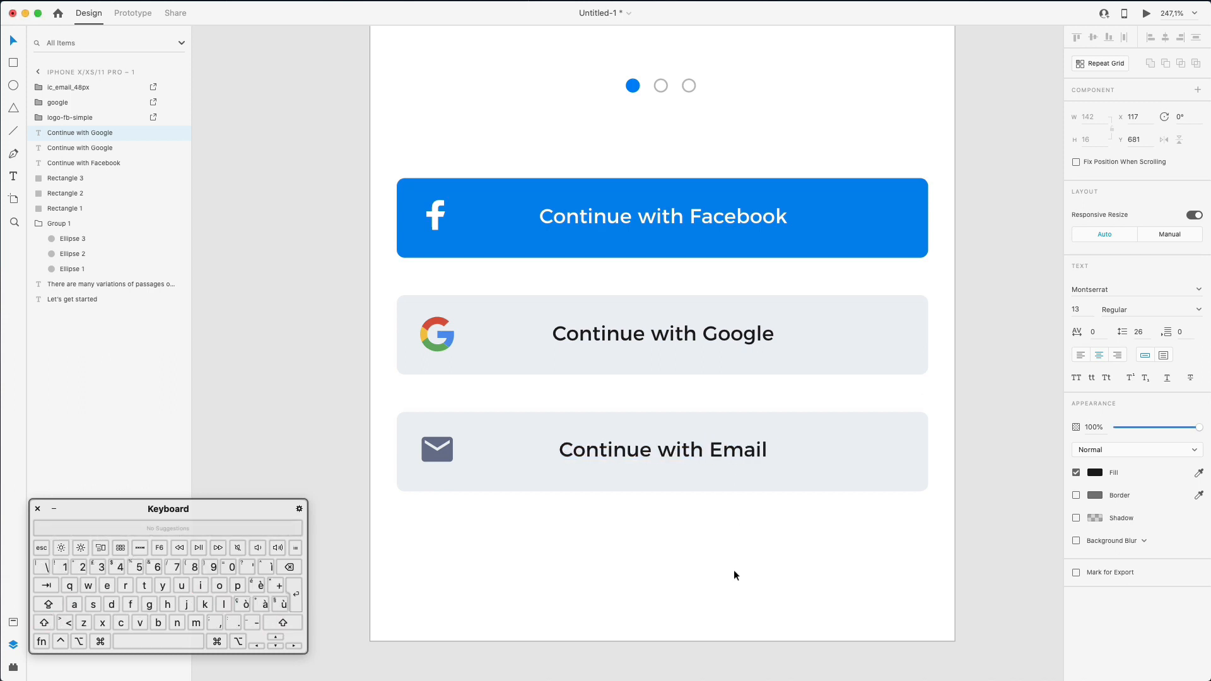
key("Escape")
scroll(706, 457, "down", 1)
scroll(706, 457, "down", 3)
- Copy the Email button's light fill colour #EAEEF4
left_click(811, 366)
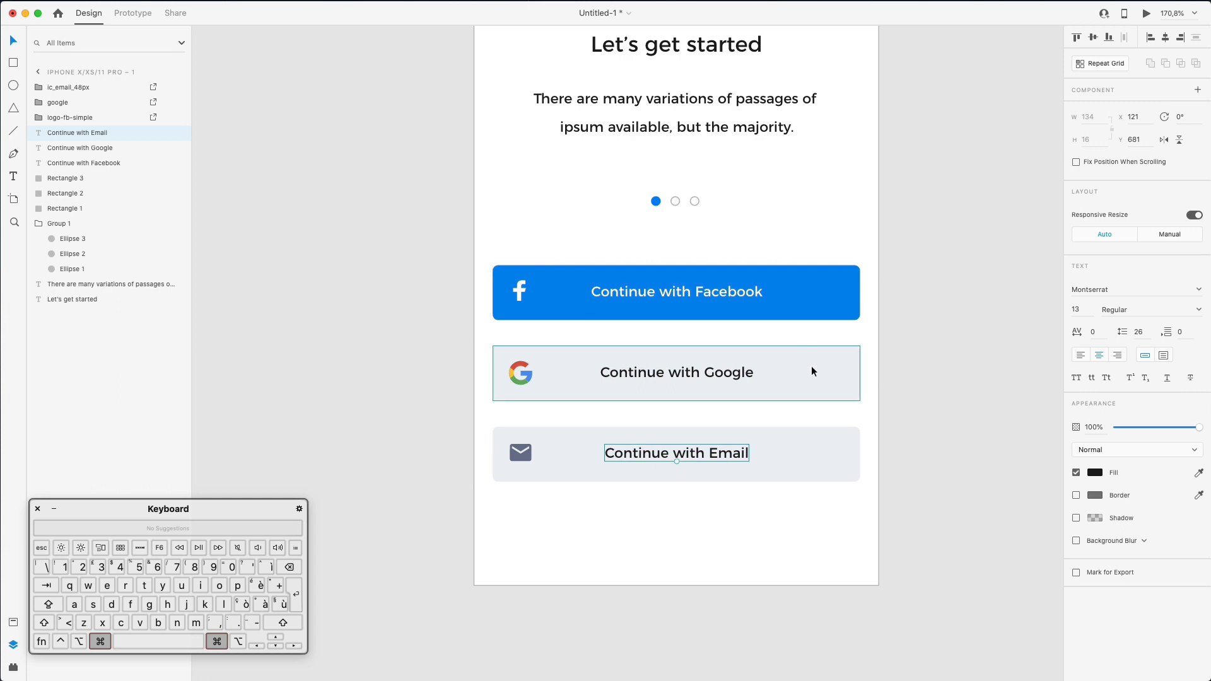
left_click(934, 377)
left_click(835, 441, "super")
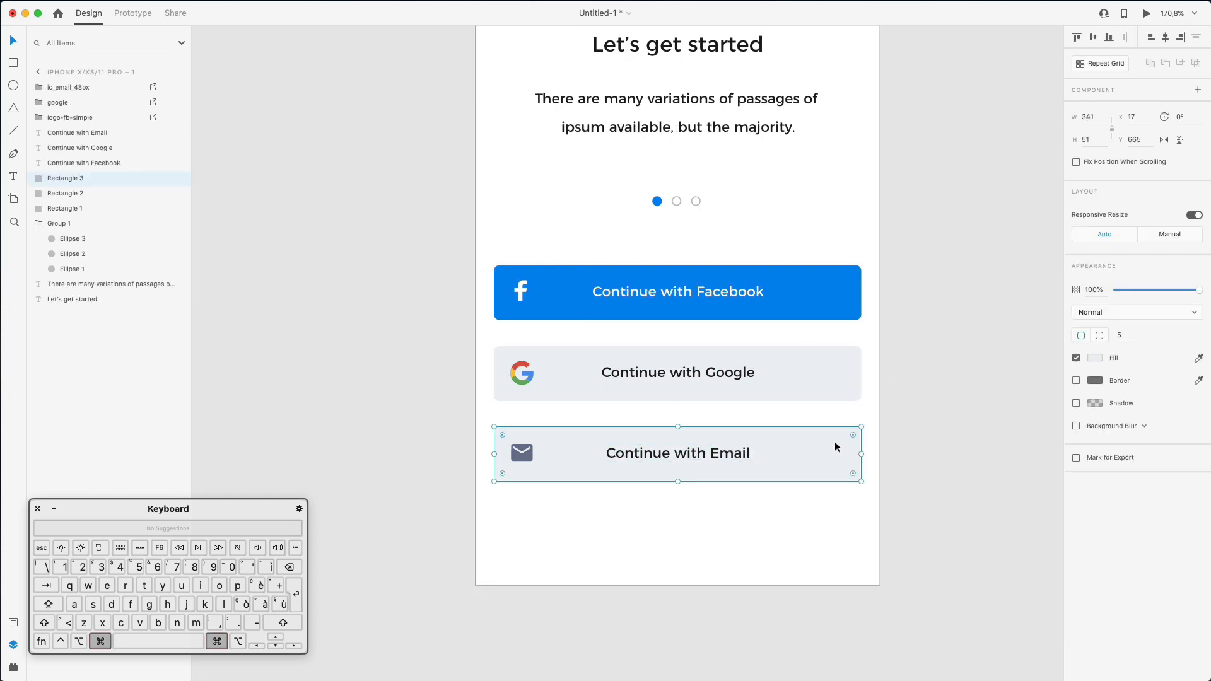
left_click(1096, 358)
triple_click(1011, 408)
key("super+c")
left_click(968, 483)
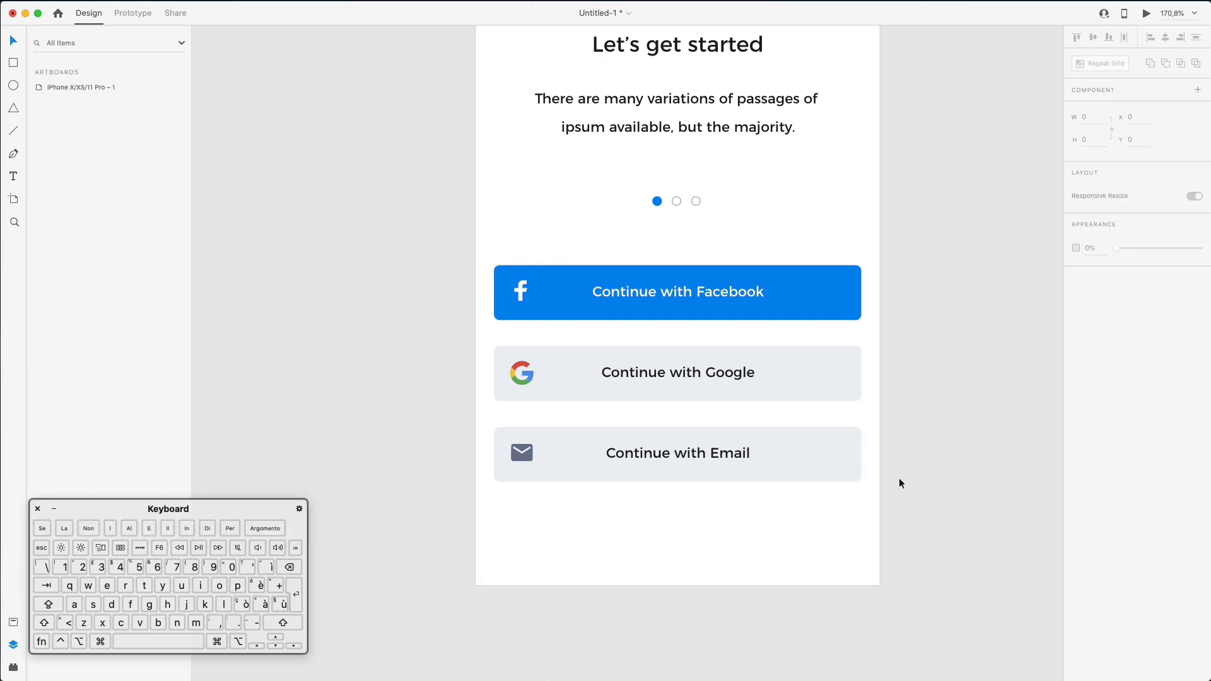
- Give the Email button a 1.5 #EAEEF4 border and remove its fill
left_click(820, 437, "super")
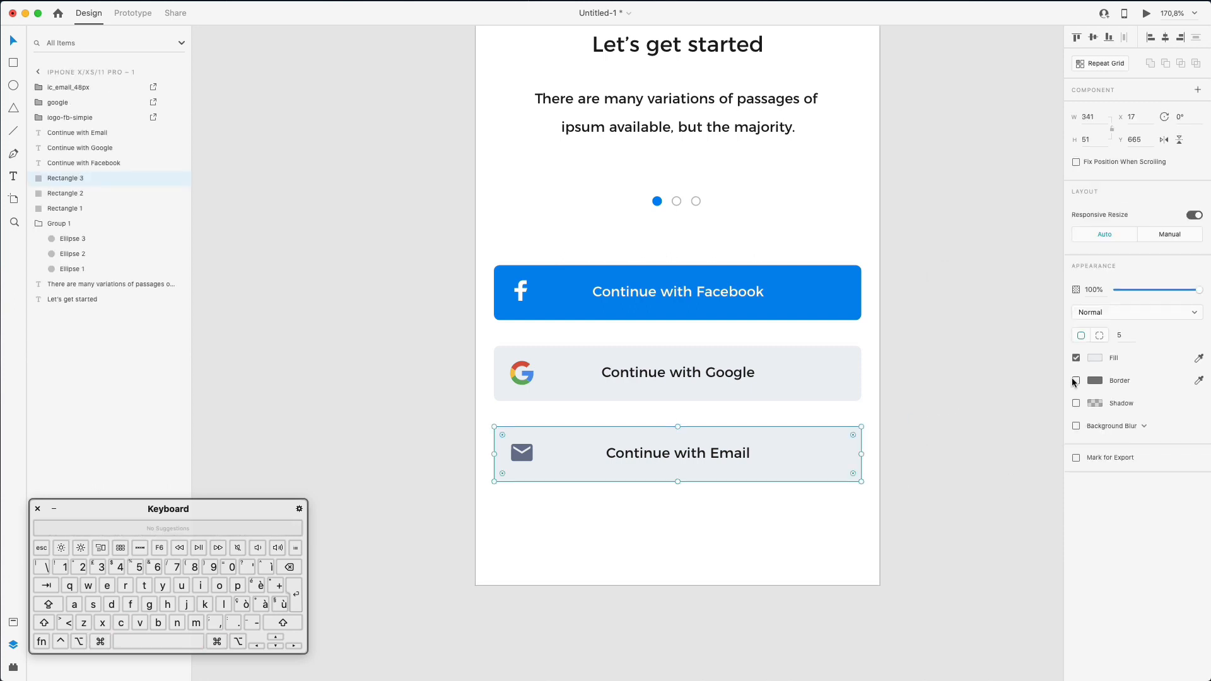
left_click(1076, 380)
left_click(1096, 381)
key("super+v")
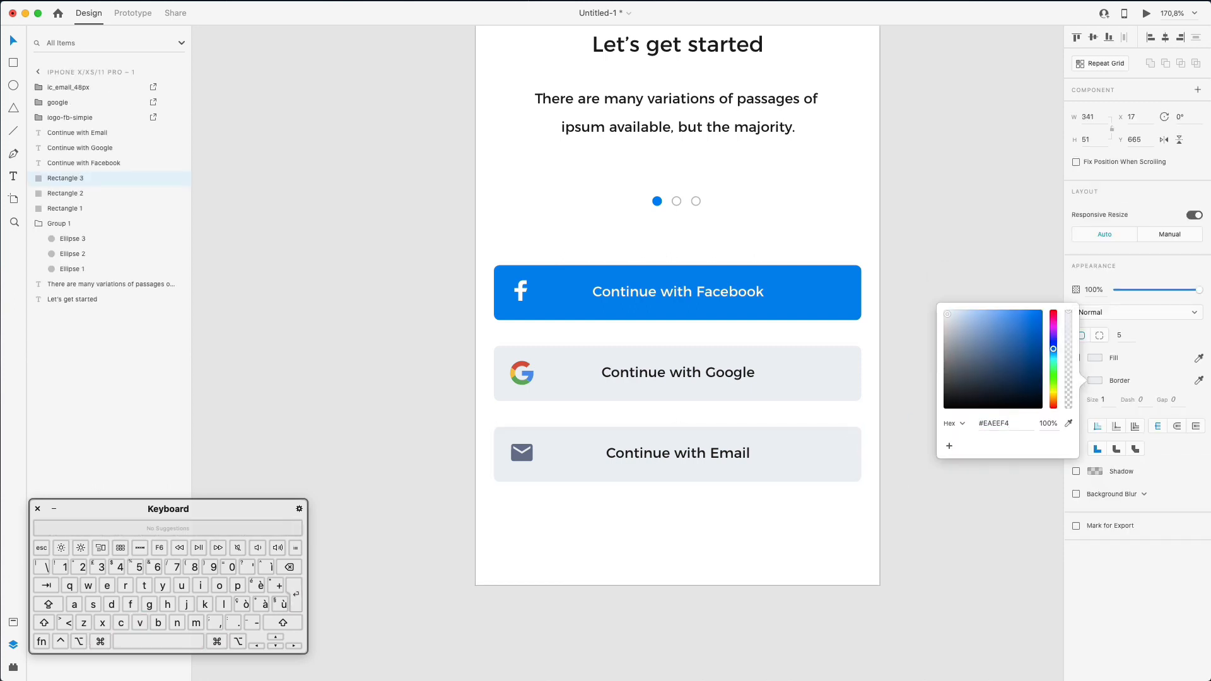
left_click(1133, 358)
left_click(1077, 359)
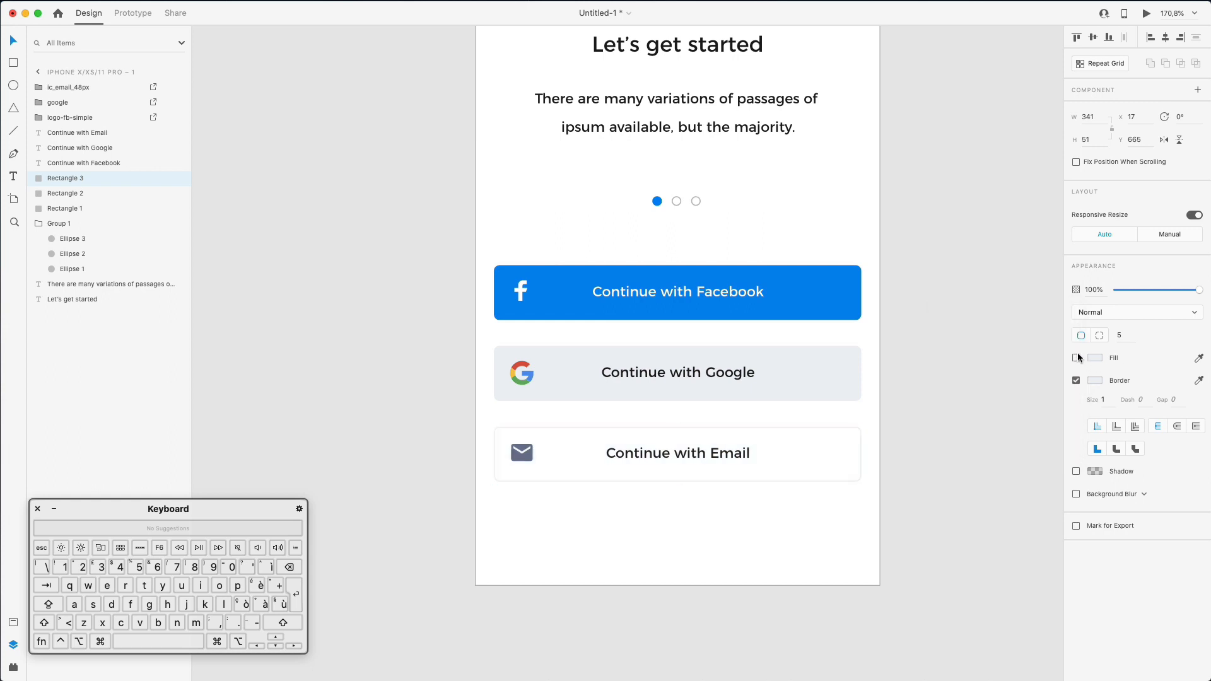
left_click(1109, 394)
key("Right")
type(",5")
key("Return")
- Lighten the envelope icon's fill to soft grey #9096B1
left_click(616, 568)
left_click(524, 453)
left_click(1096, 359)
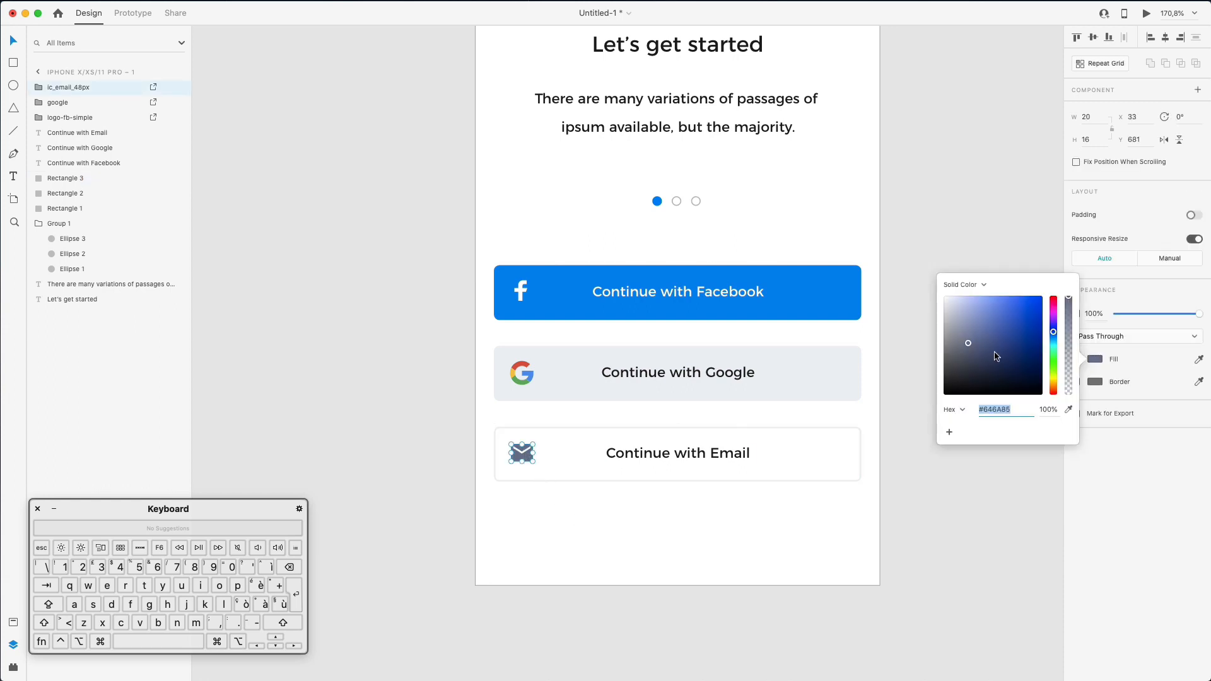
left_click(962, 325)
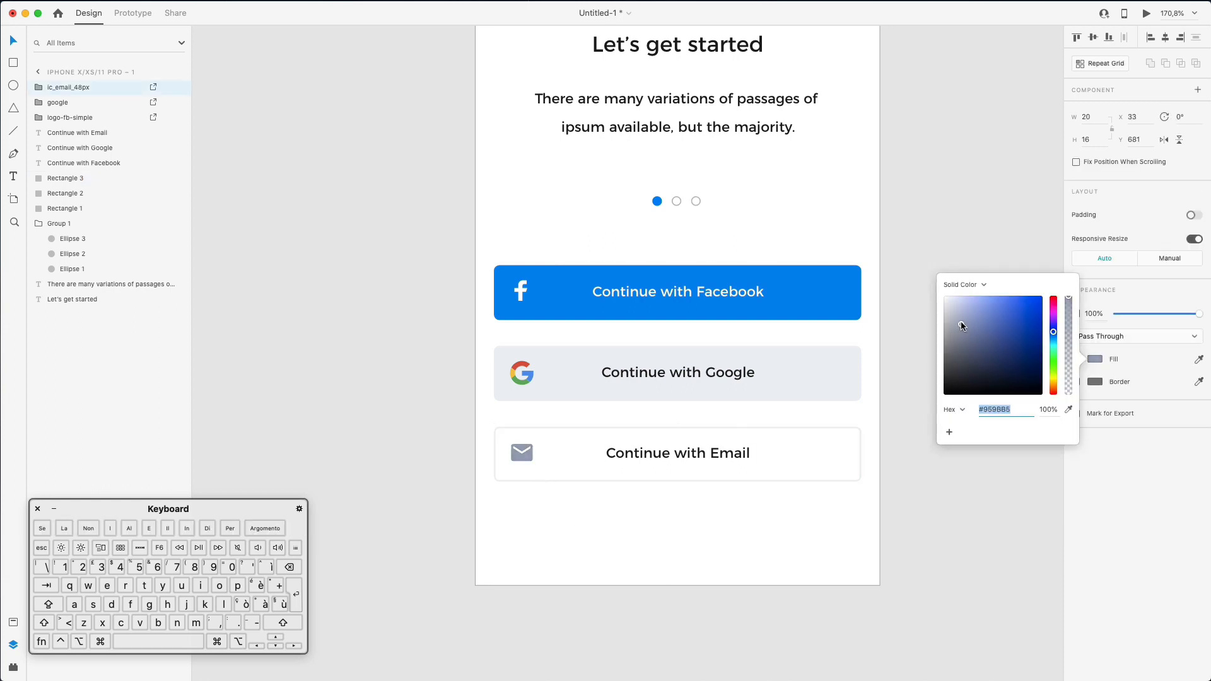
left_click(699, 533)
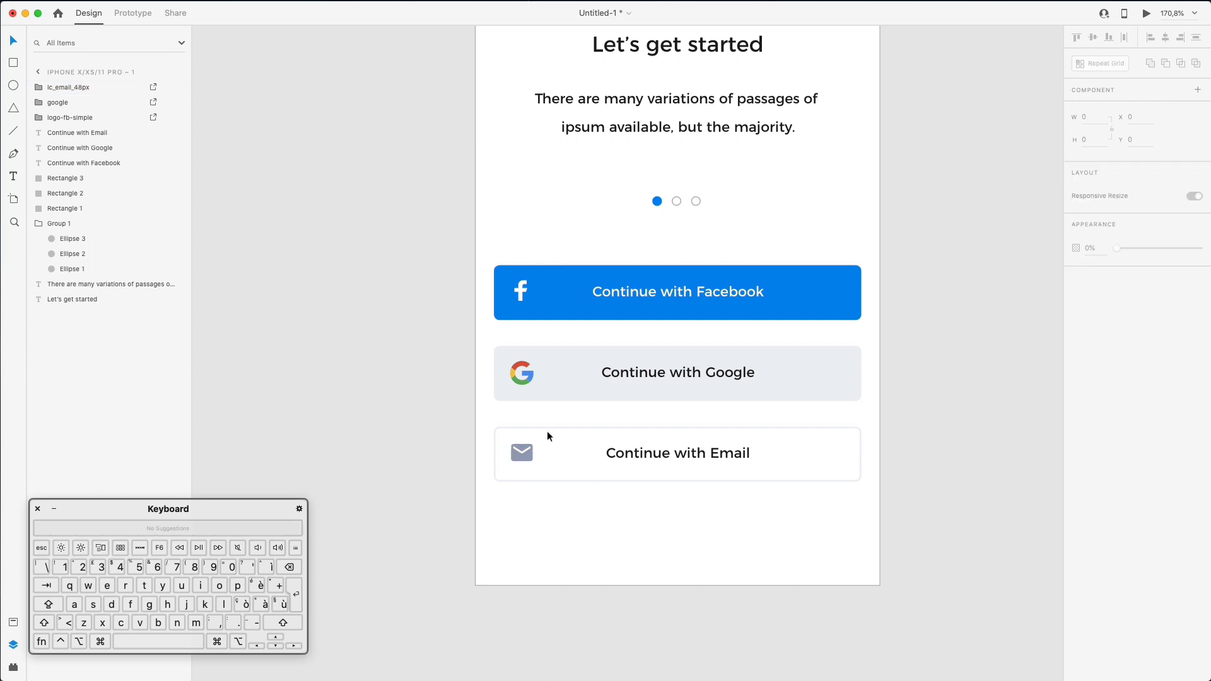
left_click(529, 449)
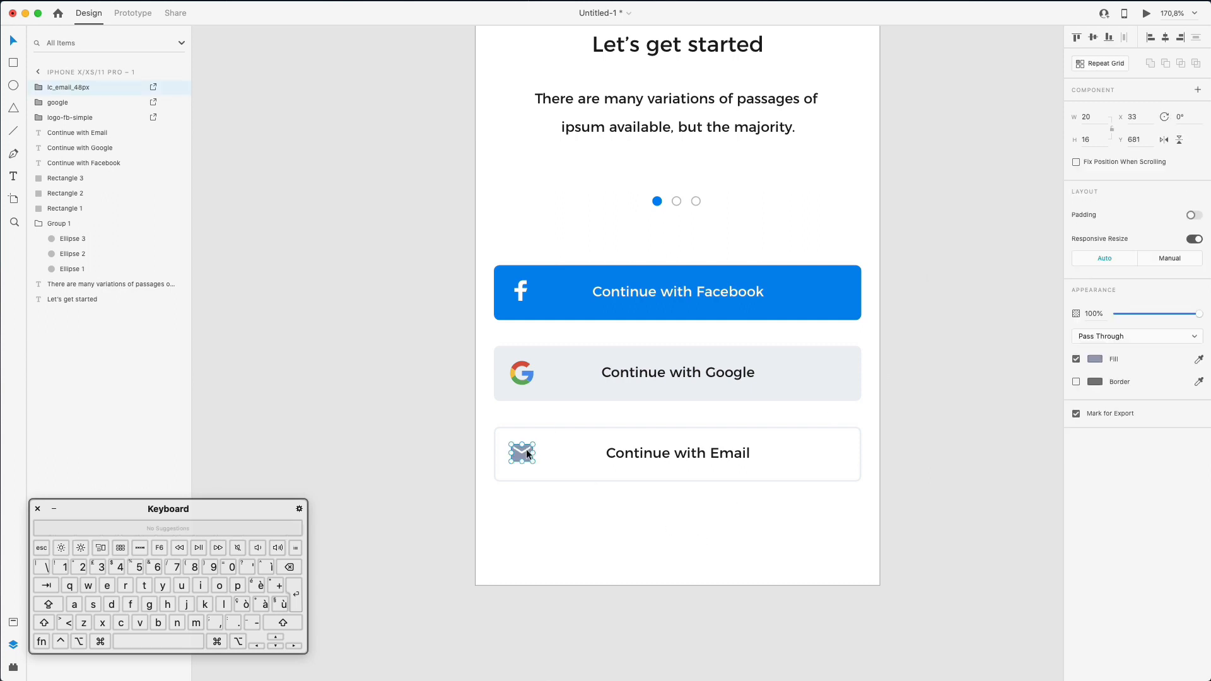
- Check the Google button's #F0F3F7 fill, then zoom out to see the whole screen
left_click(580, 392)
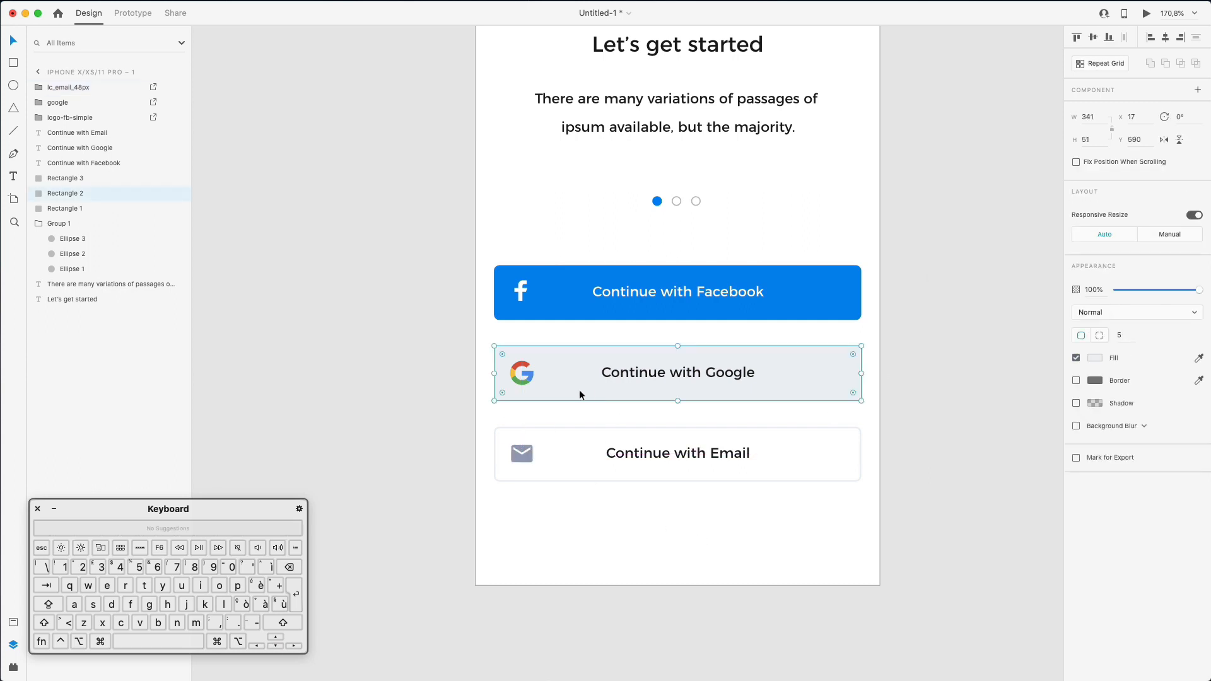
left_click(1096, 358)
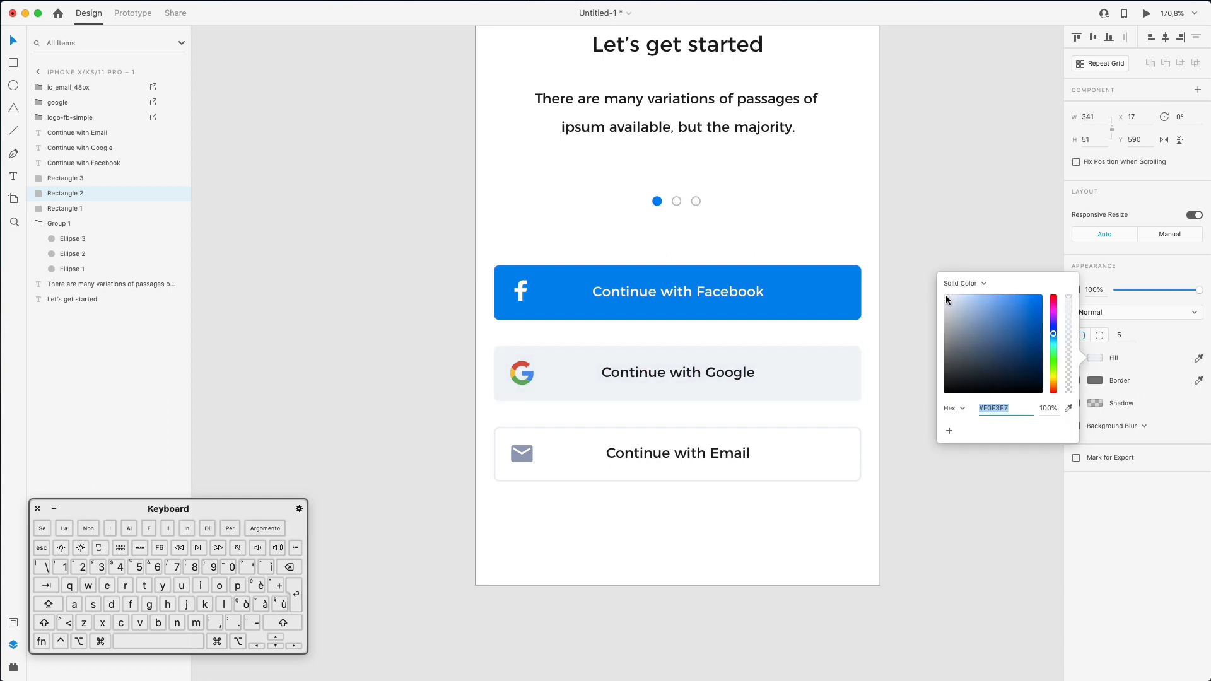
left_click(896, 285)
key("super+minus")
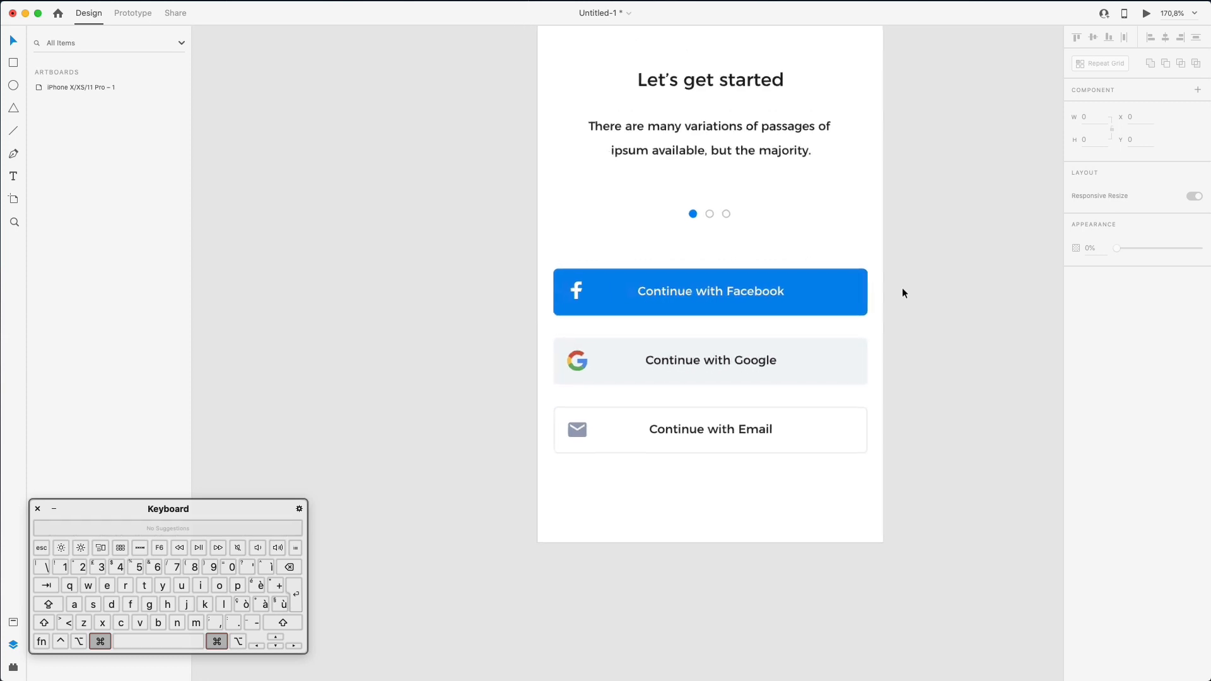
- Draw a 291 × 220 outlined rectangle at the artboard top and centre it above the heading
scroll(902, 293, "up", 5)
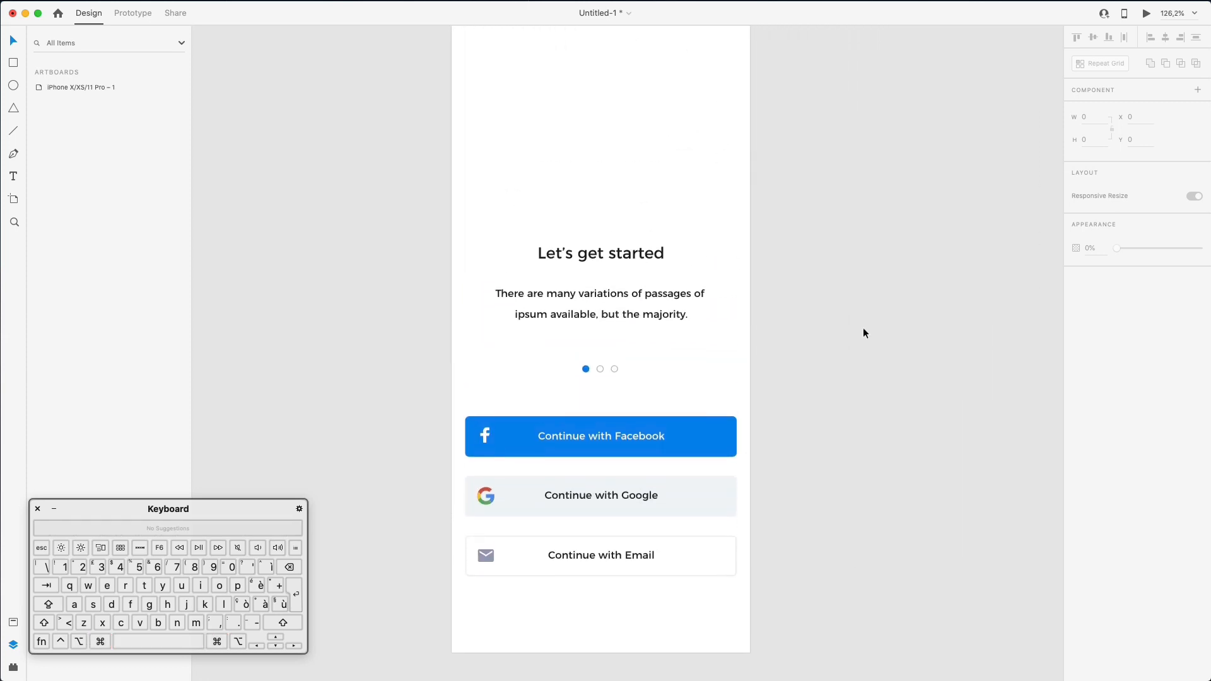
scroll(863, 328, "down", 4)
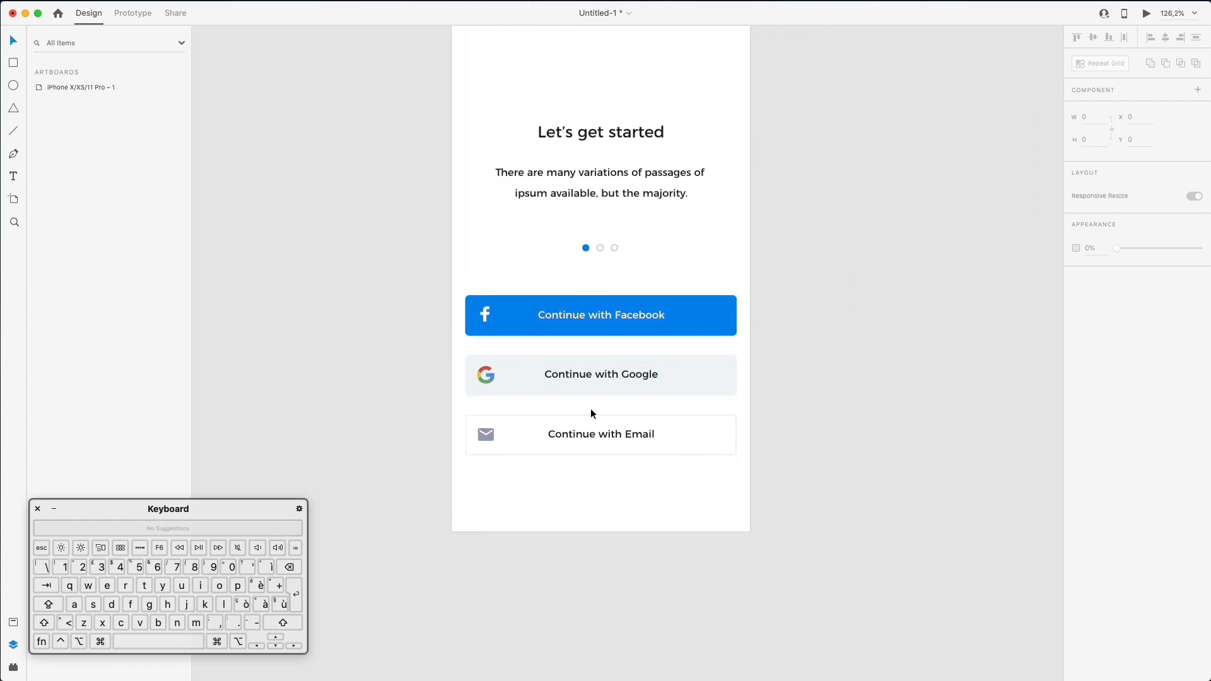
scroll(785, 441, "up", 4)
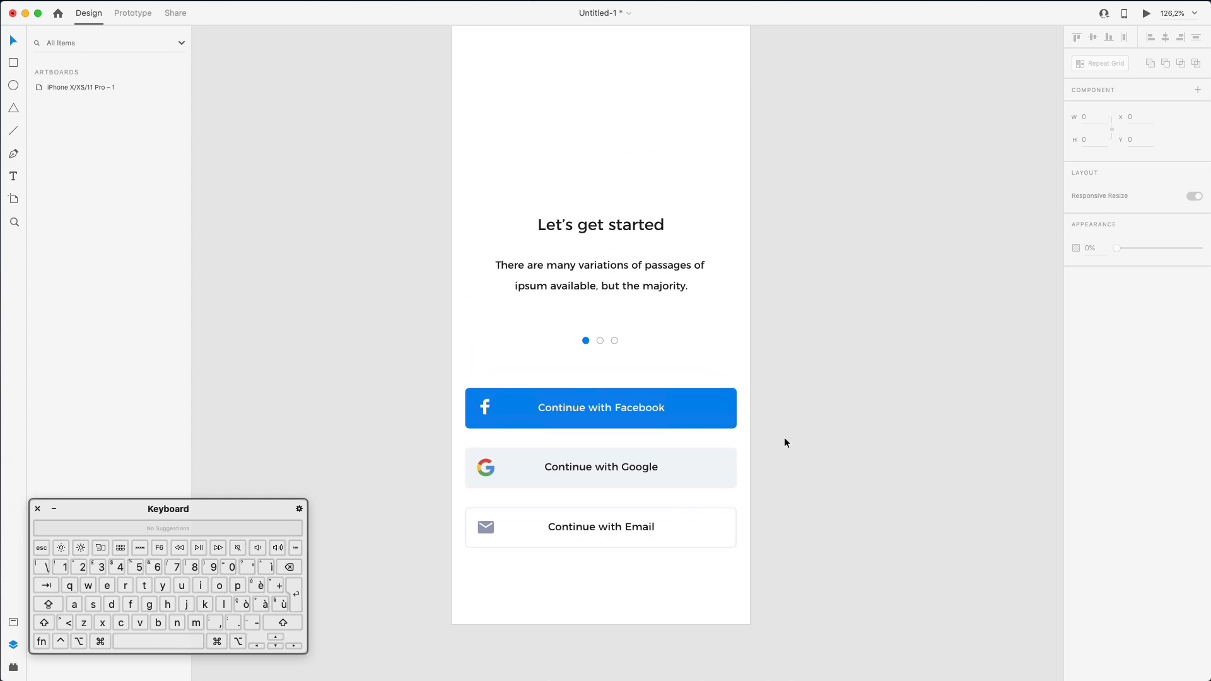
scroll(784, 442, "up", 2)
key("r")
left_click_drag(540, 115, 579, 136)
mouse_move(631, 169)
left_mouse_down()
mouse_move(730, 274)
mouse_move(741, 259)
mouse_move(730, 259)
left_mouse_up()
key("v")
left_click_drag(648, 126, 645, 126)
left_click(823, 310)
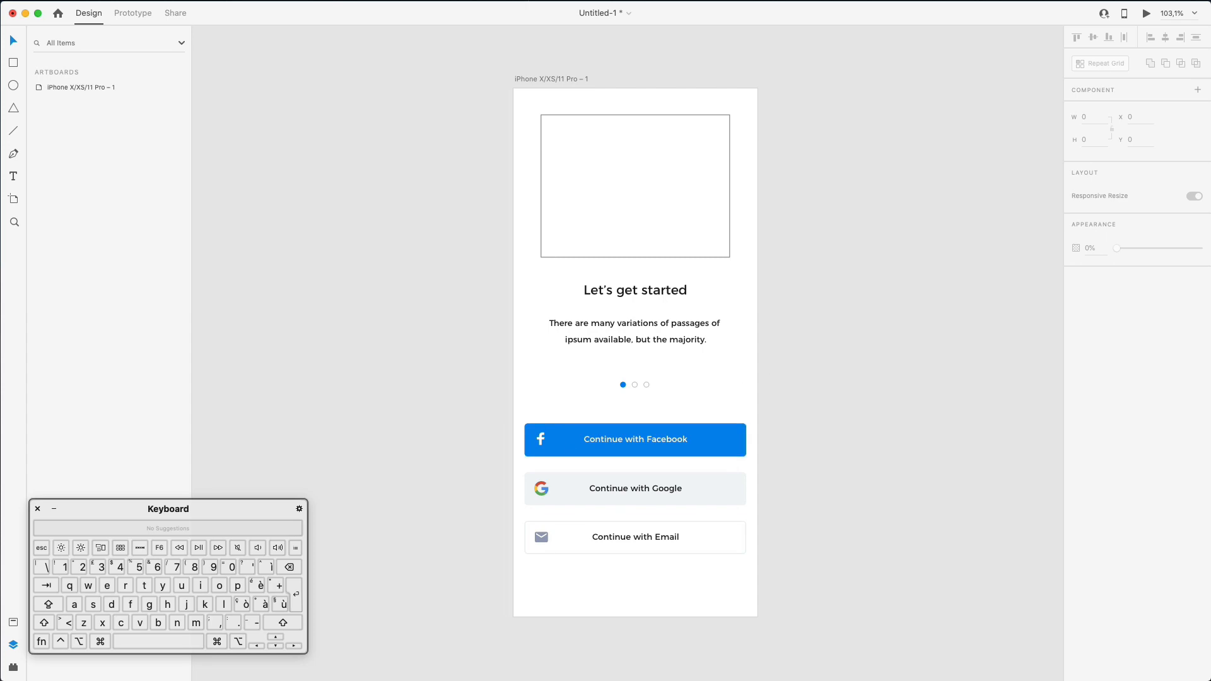
left_click(871, 679)
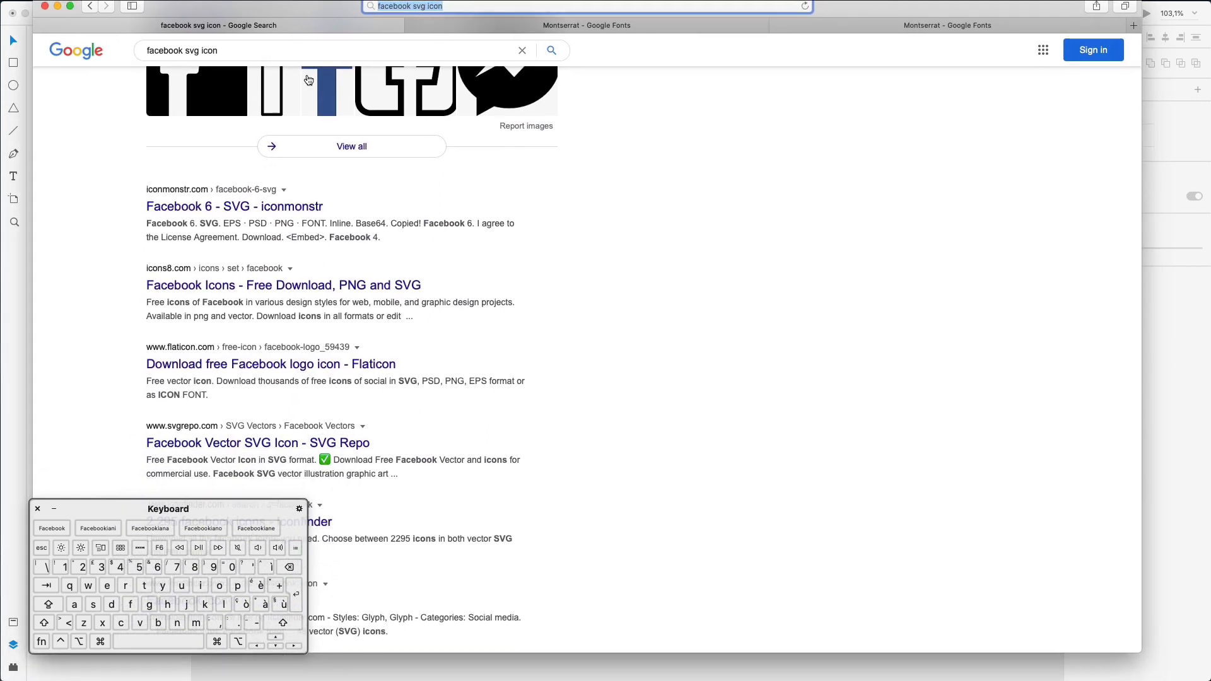
- Search Google for 'illustration mit undraw' and open unDraw's illustration gallery
left_click(294, 50)
key("super+a")
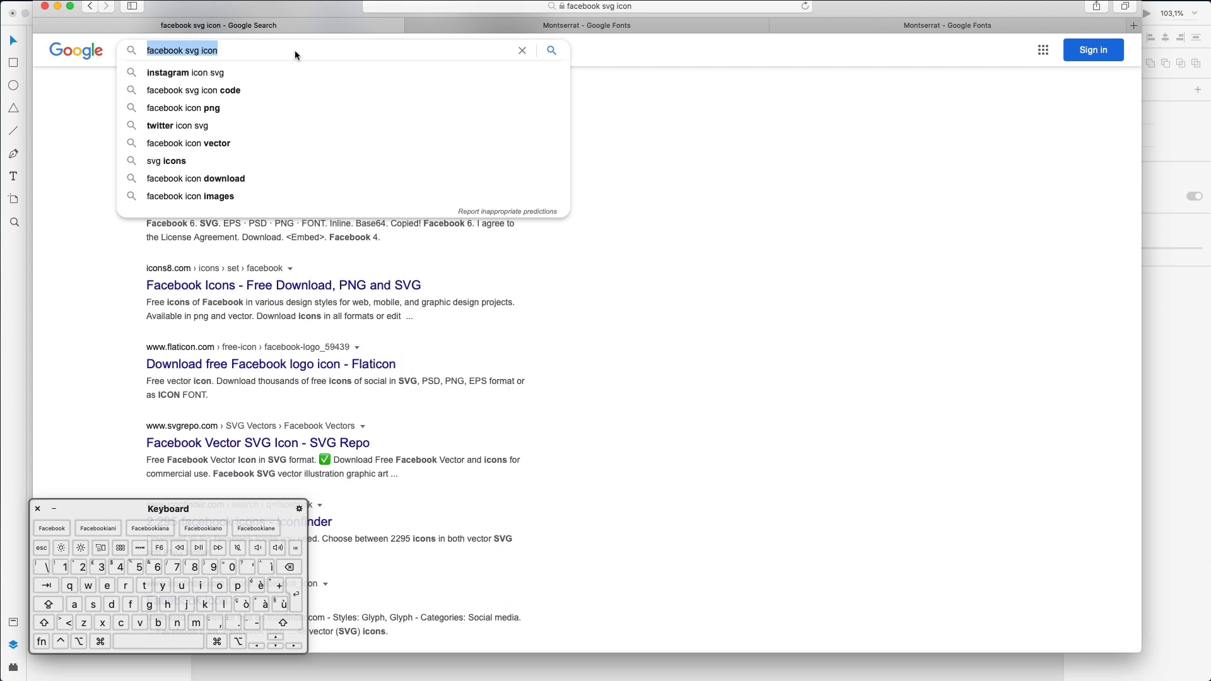
type("illustr")
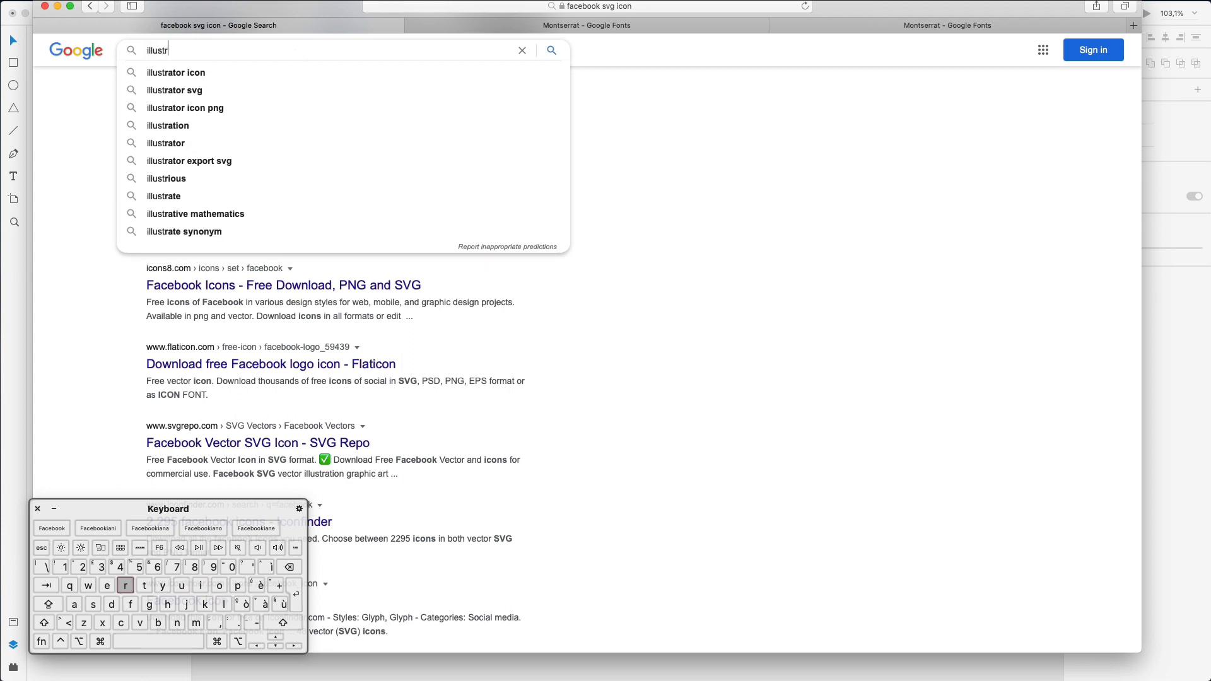
type("ation mit ")
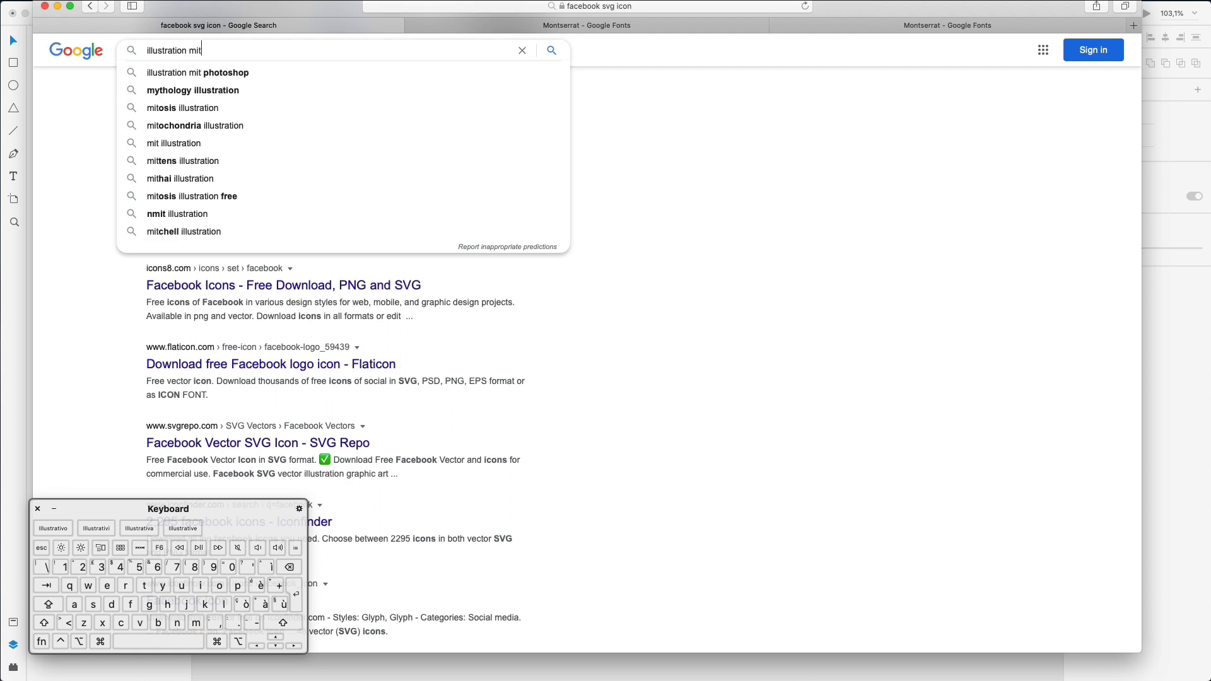
type("undraw")
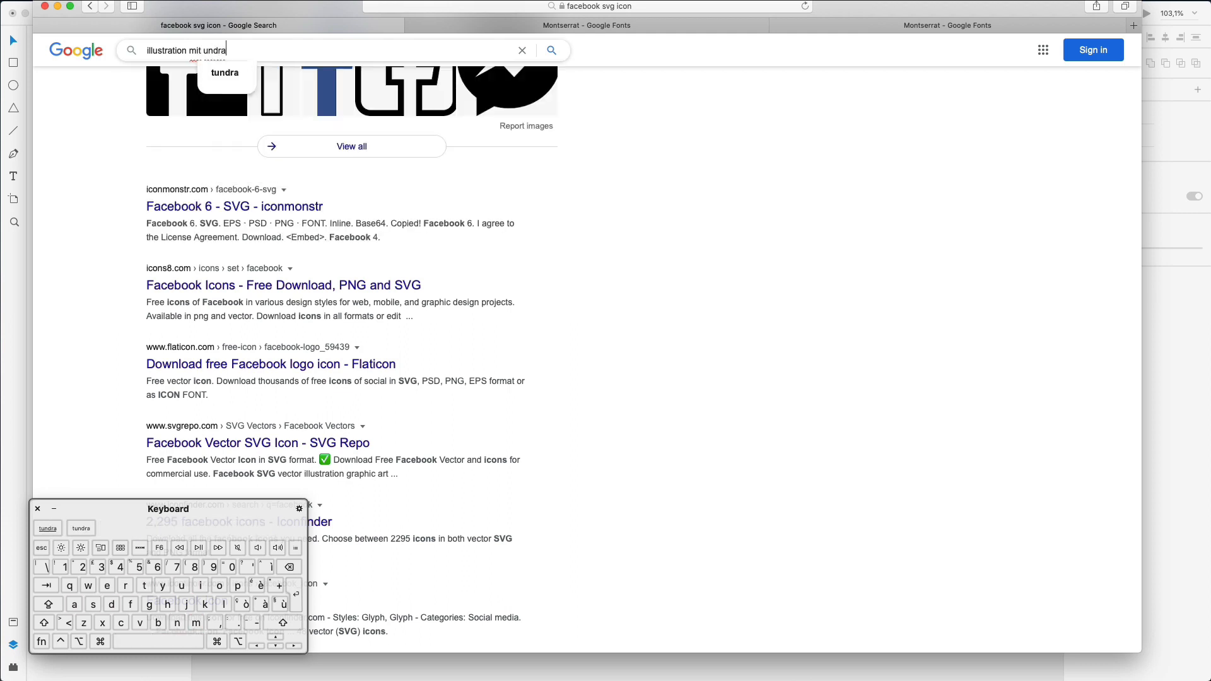
key("Return")
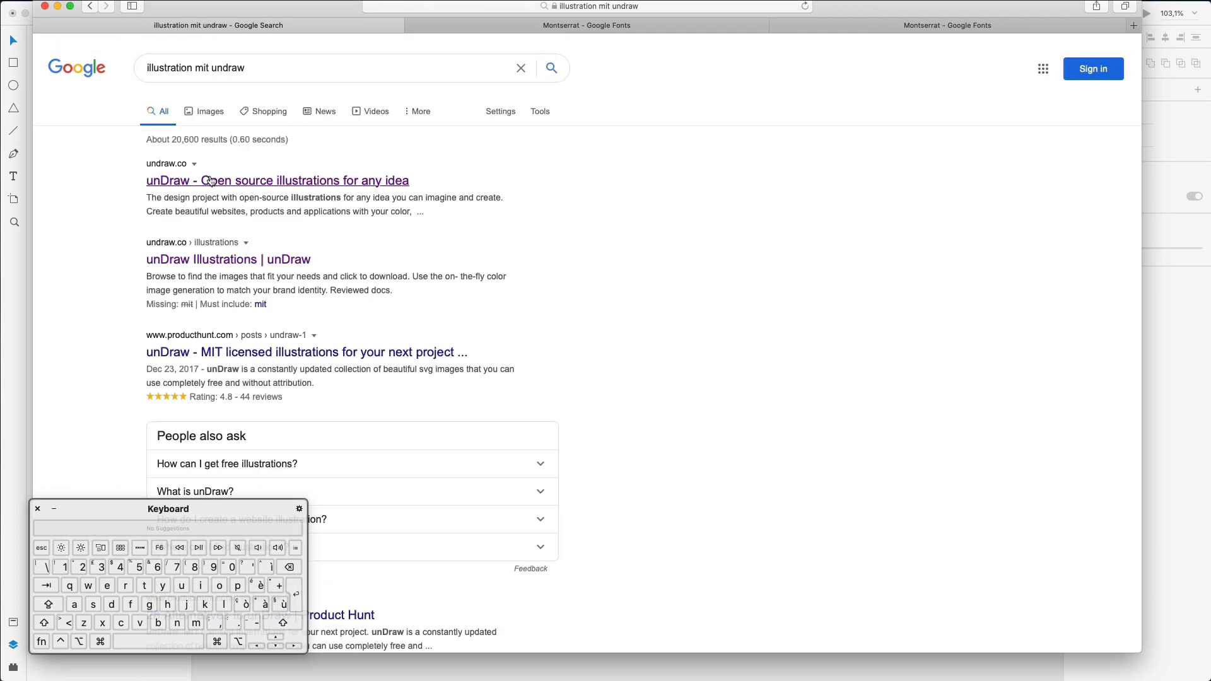
left_click(211, 182)
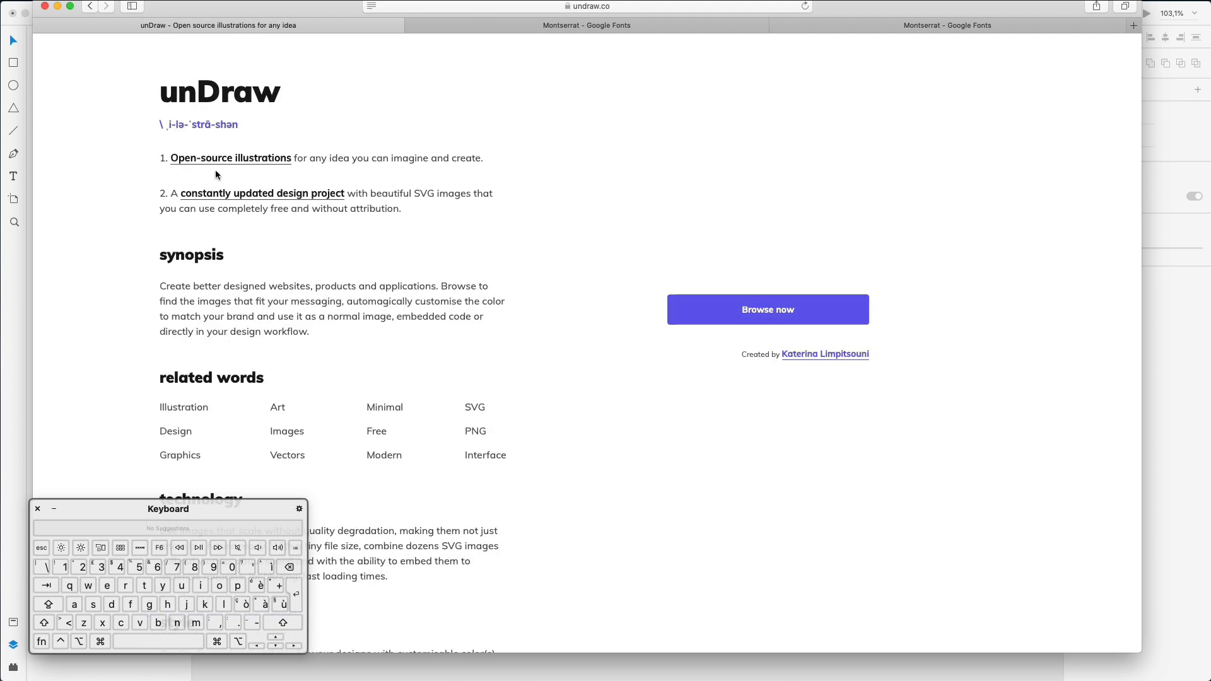
left_click(698, 301)
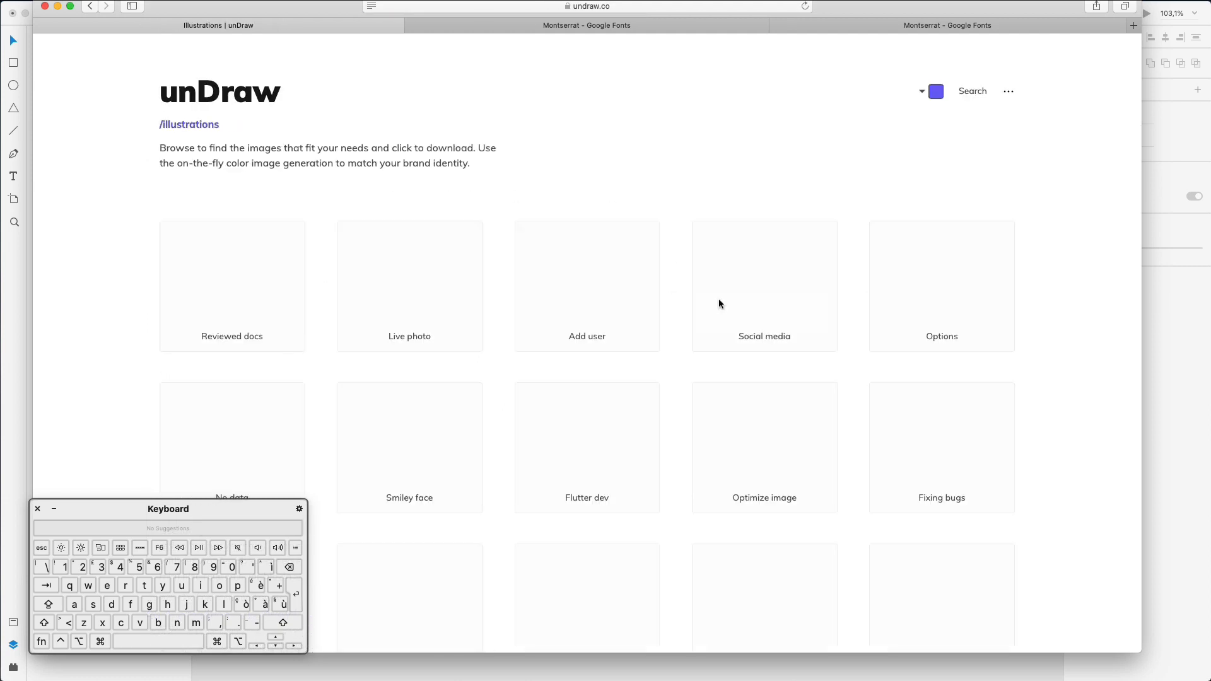
- Move and resize the Safari window so unDraw sits beside the XD artboard
scroll(675, 271, "down", 2)
scroll(677, 276, "up", 2)
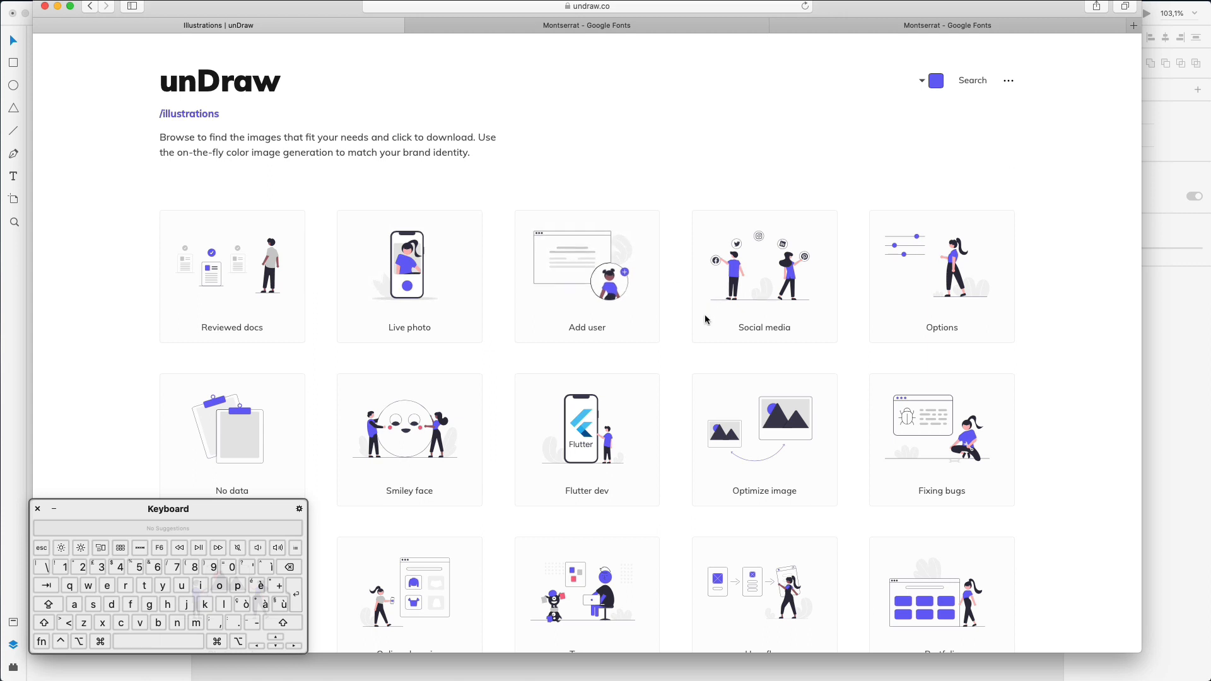
scroll(670, 309, "up", 1)
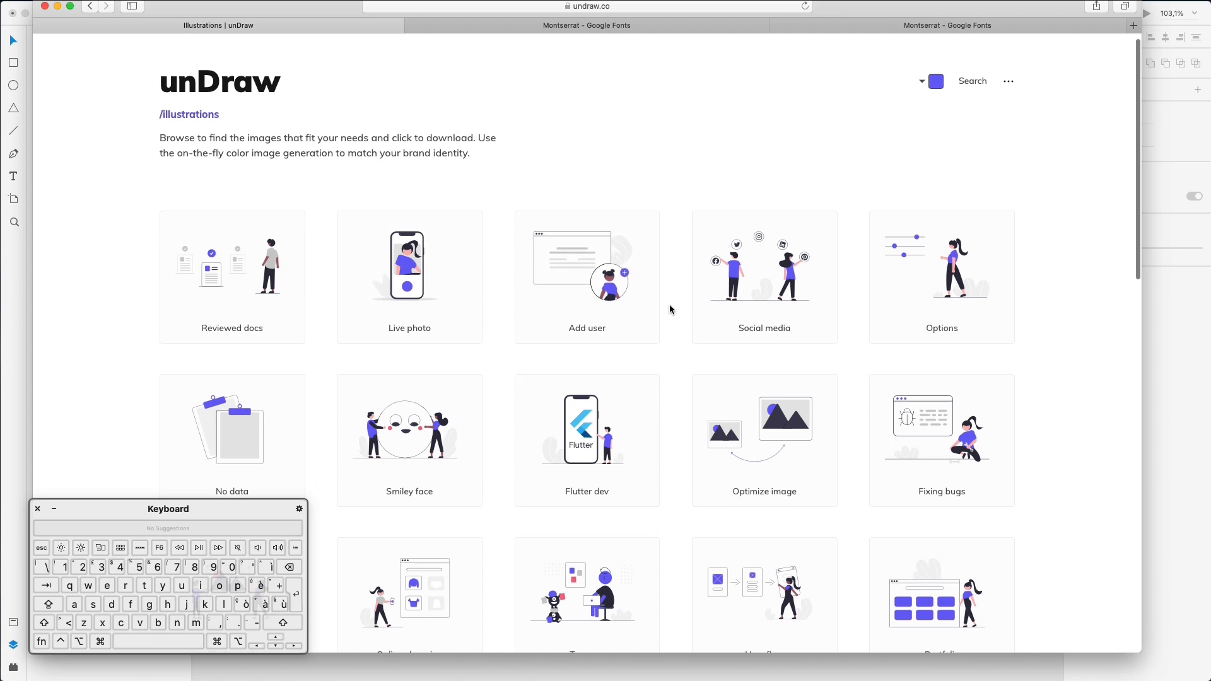
scroll(670, 309, "down", 8)
scroll(672, 309, "down", 5)
scroll(671, 310, "down", 4)
left_click_drag(937, 13, 1210, 34)
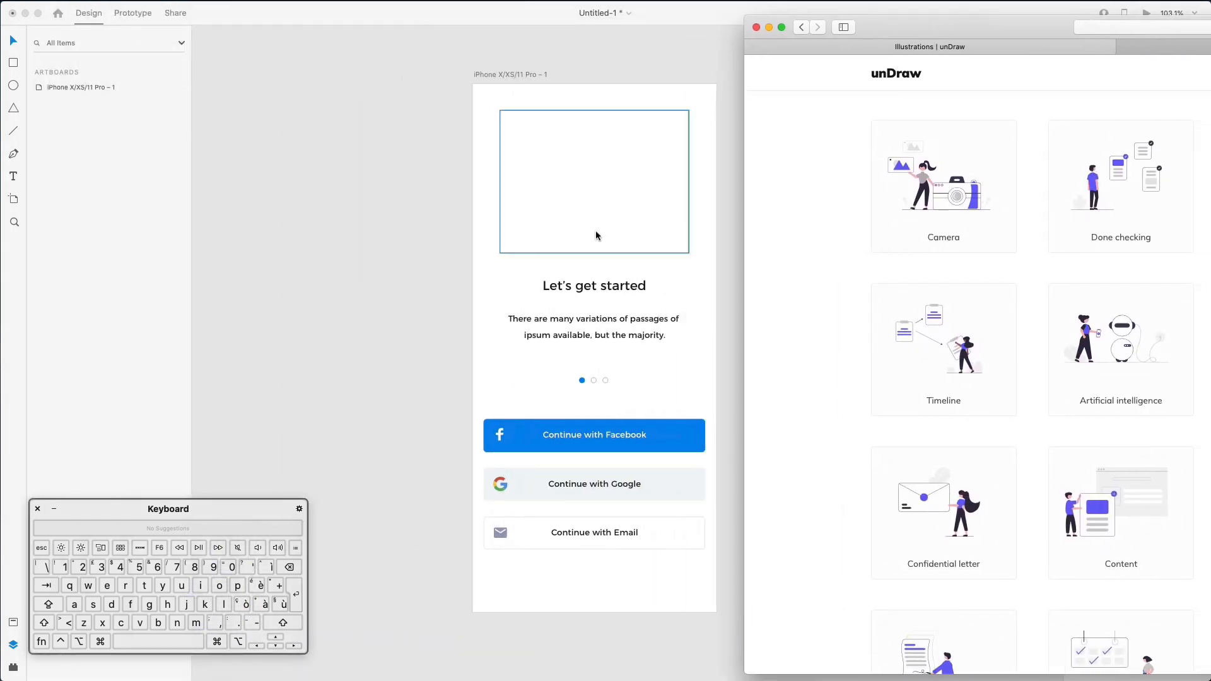
scroll(596, 229, "right", 10)
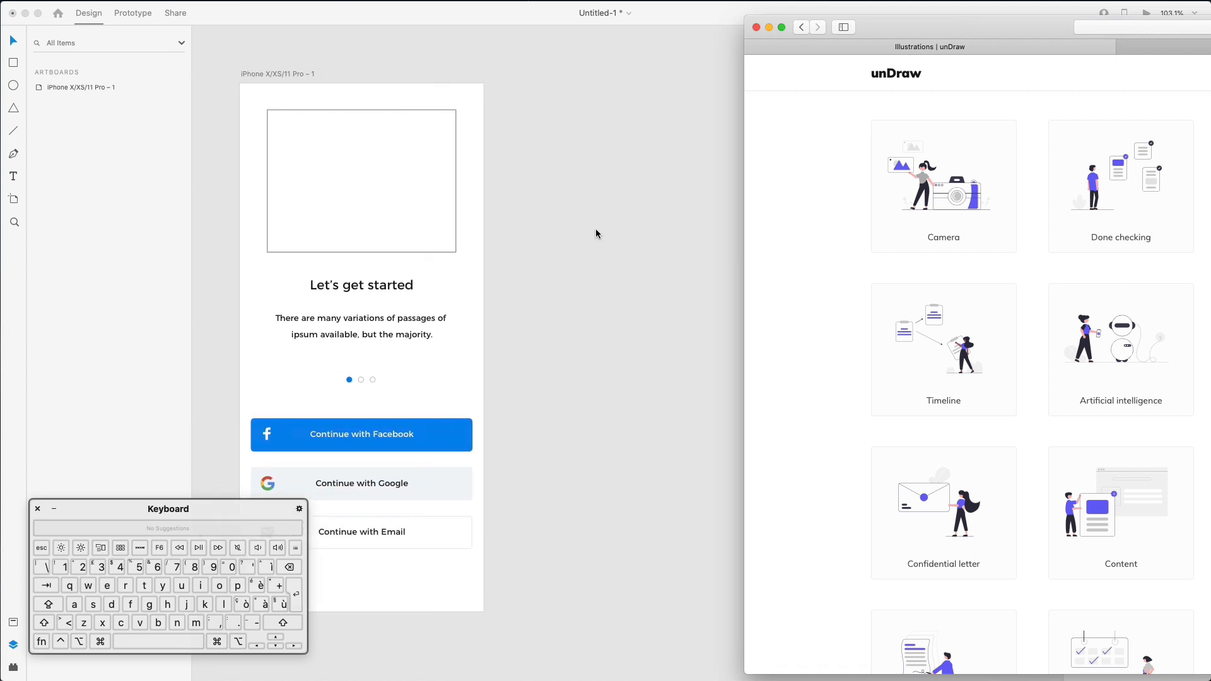
left_click_drag(901, 40, 711, 44)
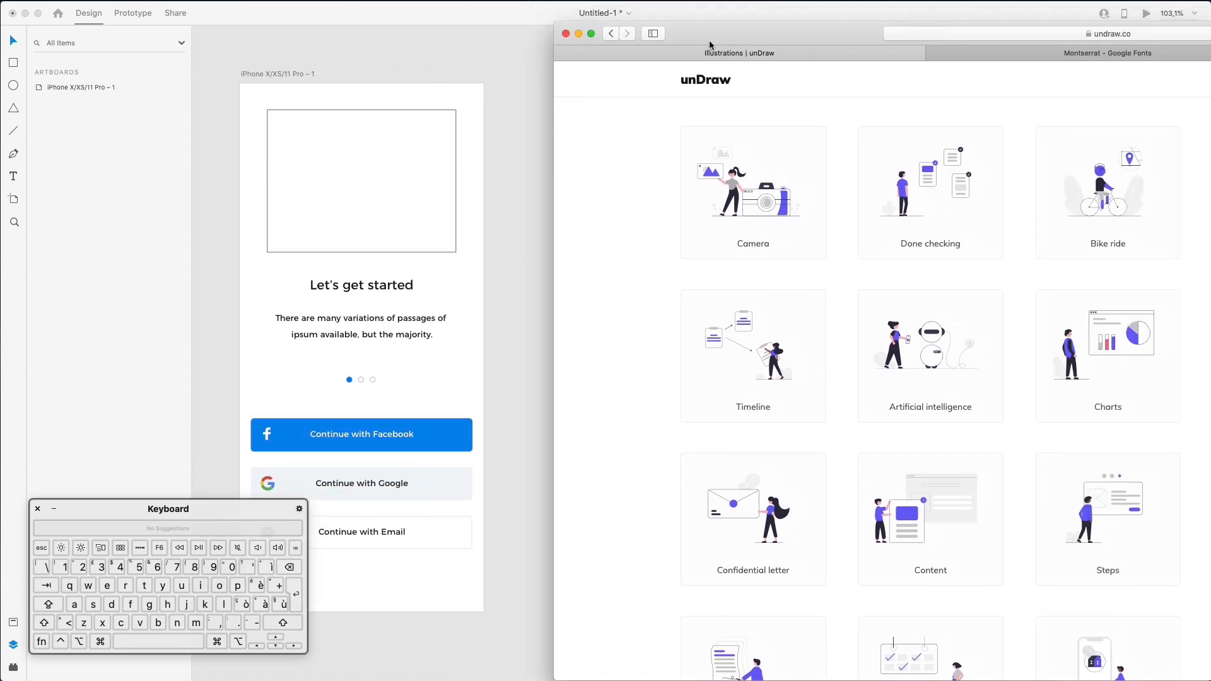
left_click_drag(1210, 25, 1179, 34)
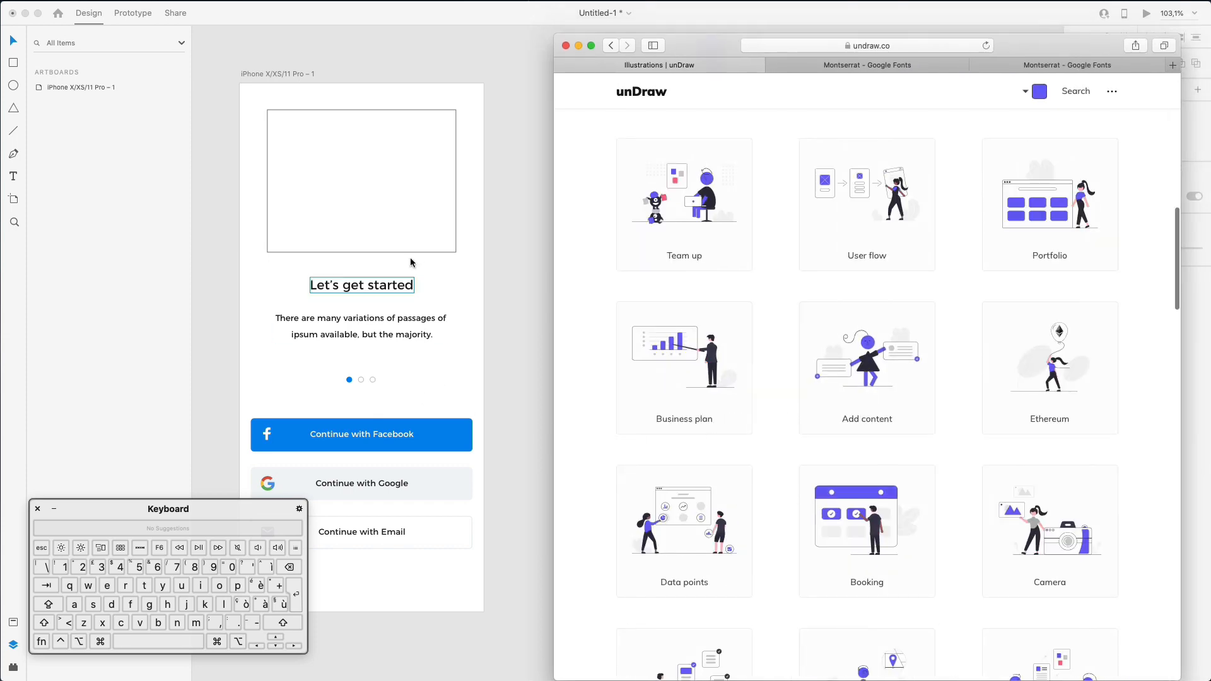
scroll(411, 269, "left", 3)
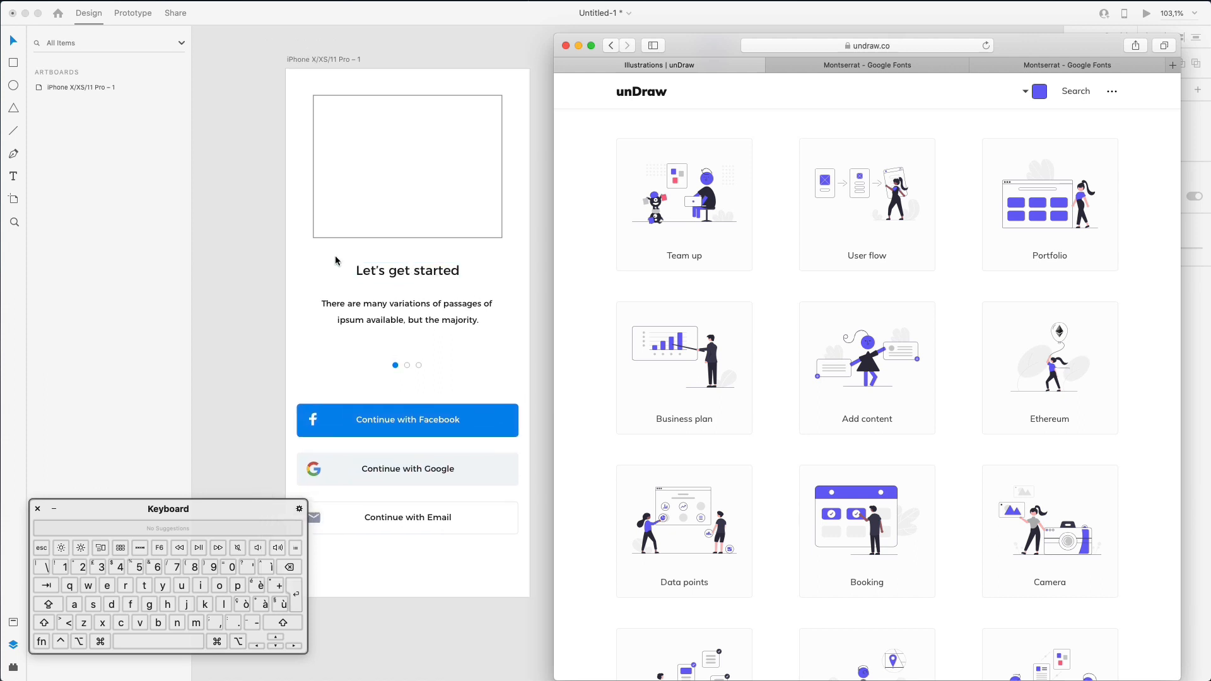
- Browse the unDraw illustrations, then select the Facebook button background in XD
scroll(992, 389, "down", 2)
scroll(991, 389, "down", 5)
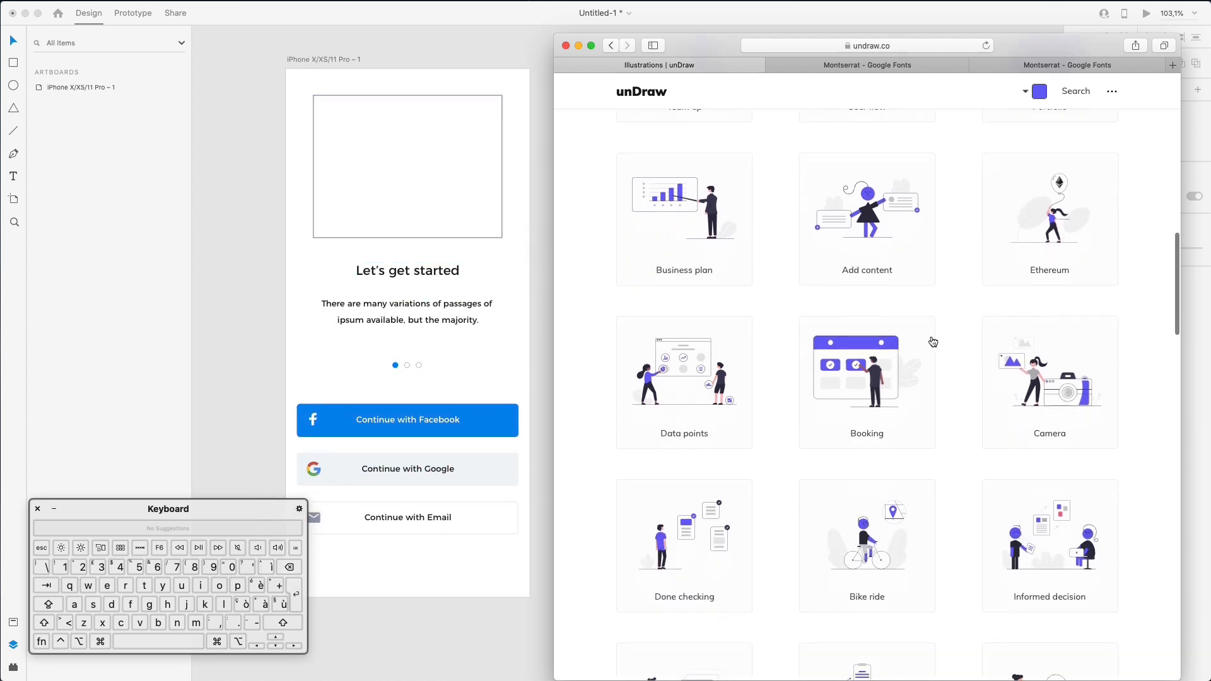
scroll(988, 389, "down", 3)
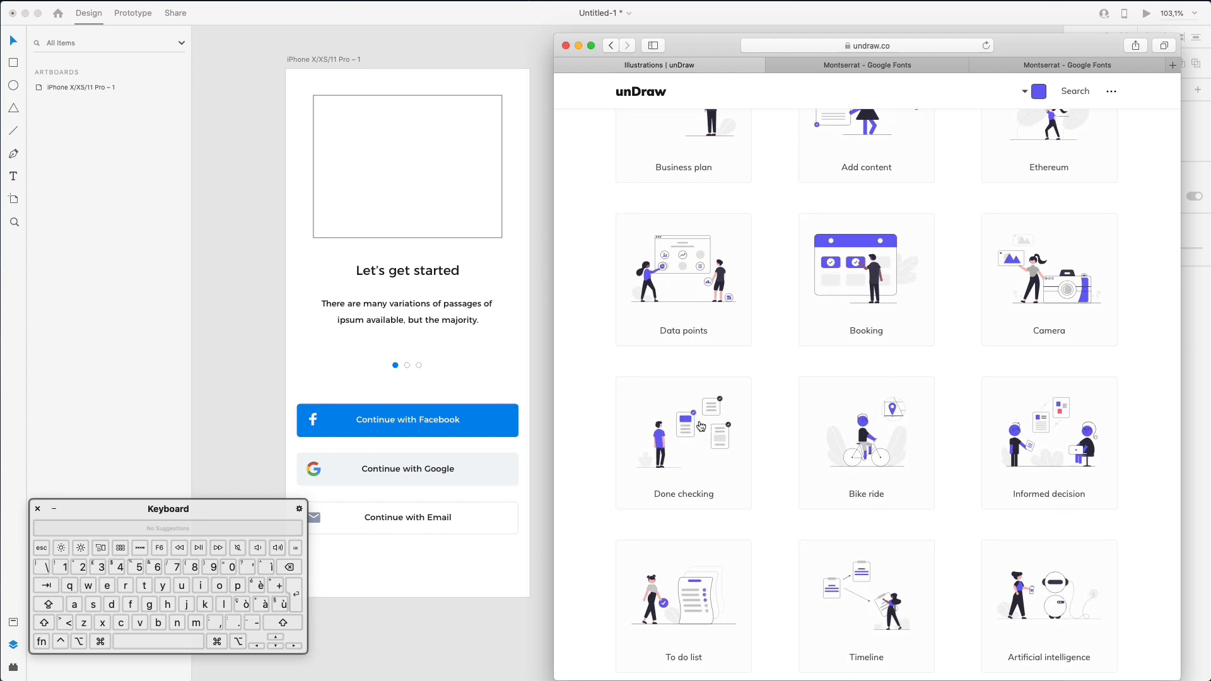
scroll(697, 424, "up", 1)
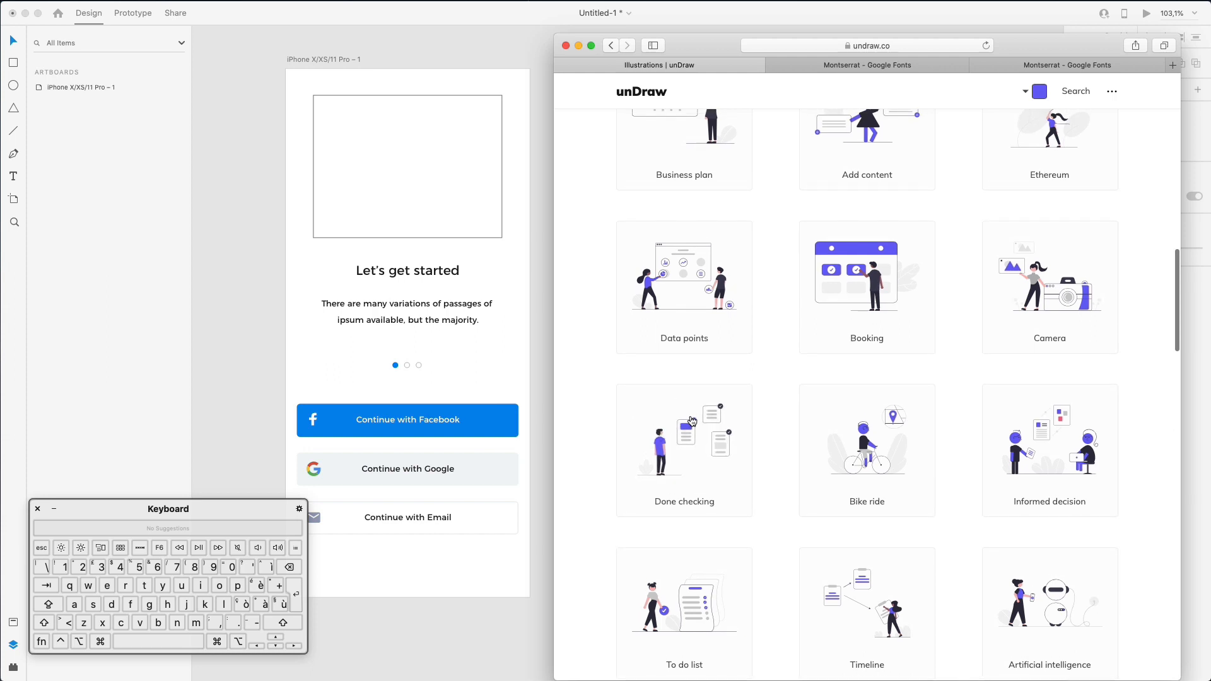
scroll(658, 437, "down", 1)
scroll(735, 437, "down", 1)
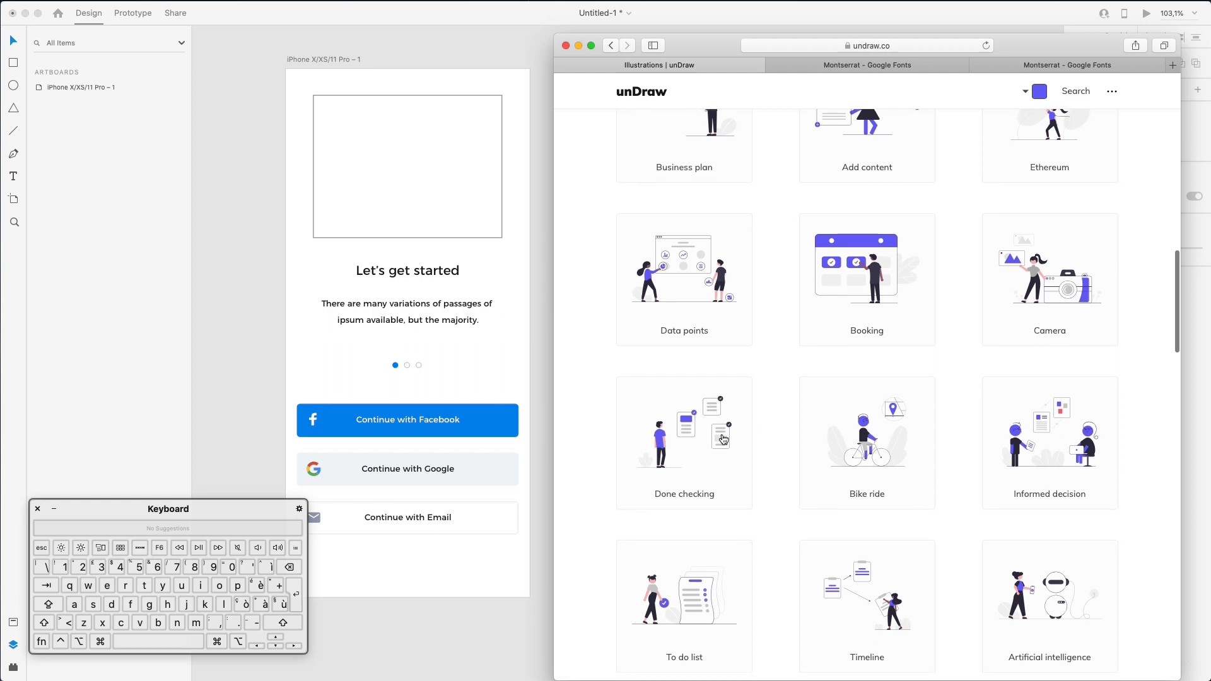
scroll(721, 445, "up", 1)
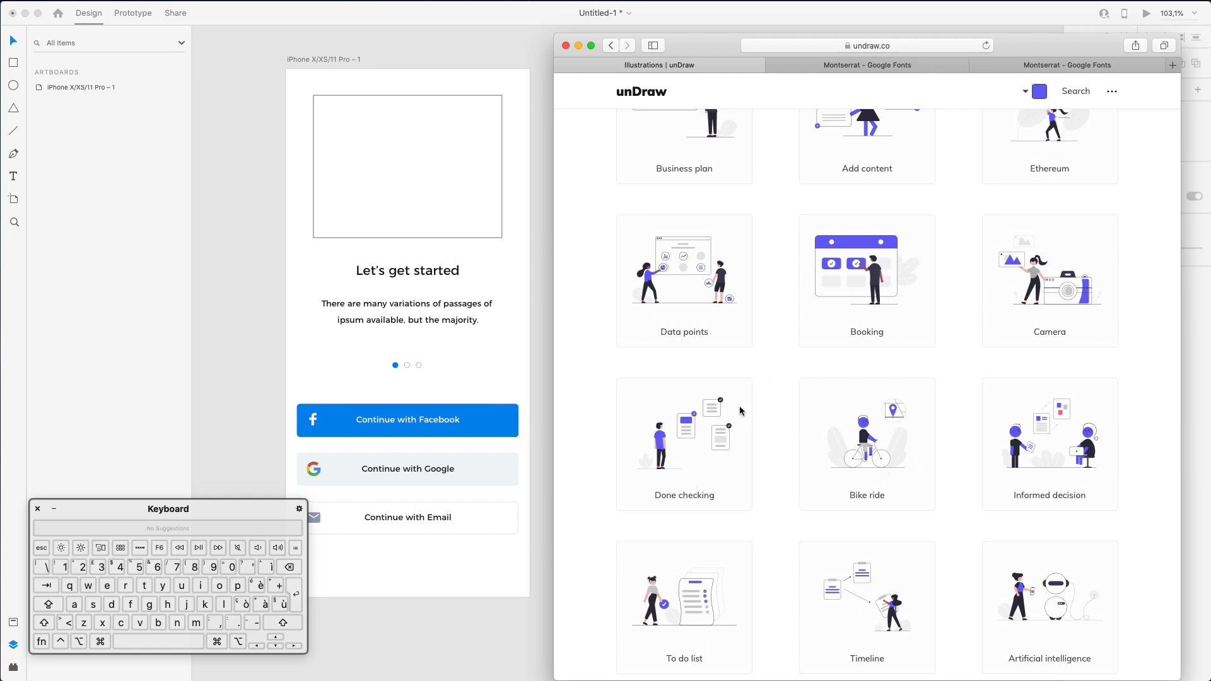
scroll(937, 260, "down", 1)
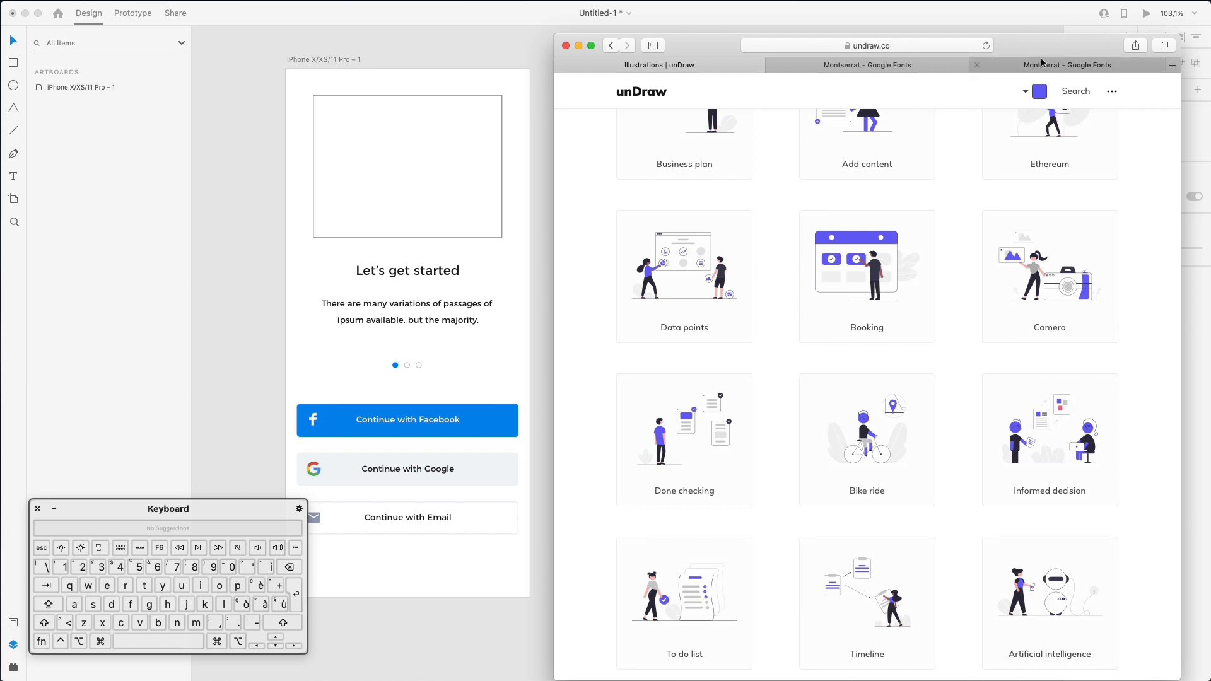
left_click(338, 432)
left_click(338, 406, "super")
scroll(333, 408, "down", 1)
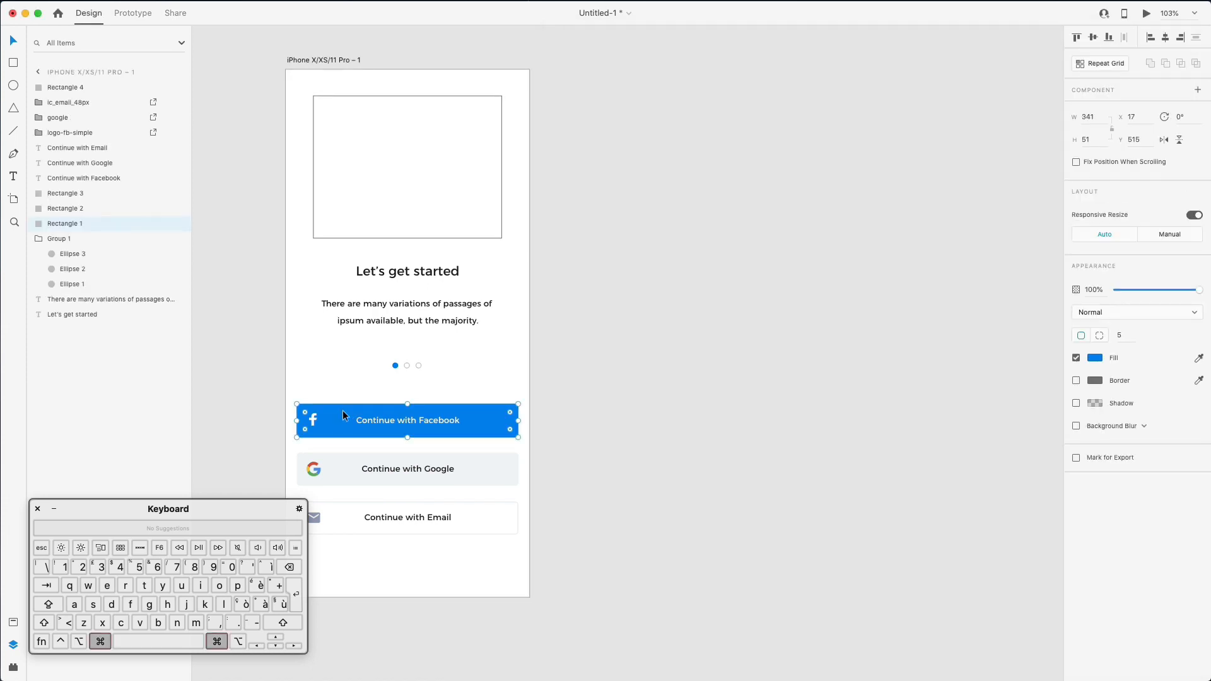
- Copy the Facebook button's fill hex #1C77F2
left_click(1097, 358)
double_click(1004, 406)
key("super+c")
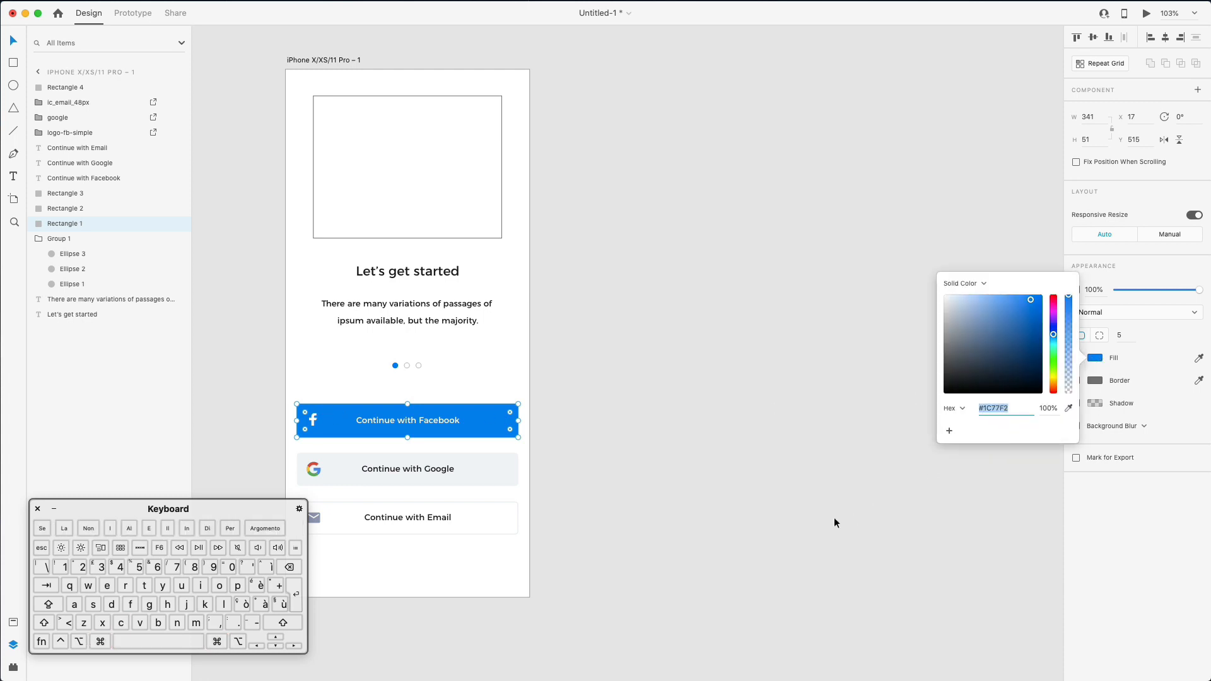
left_click(835, 523)
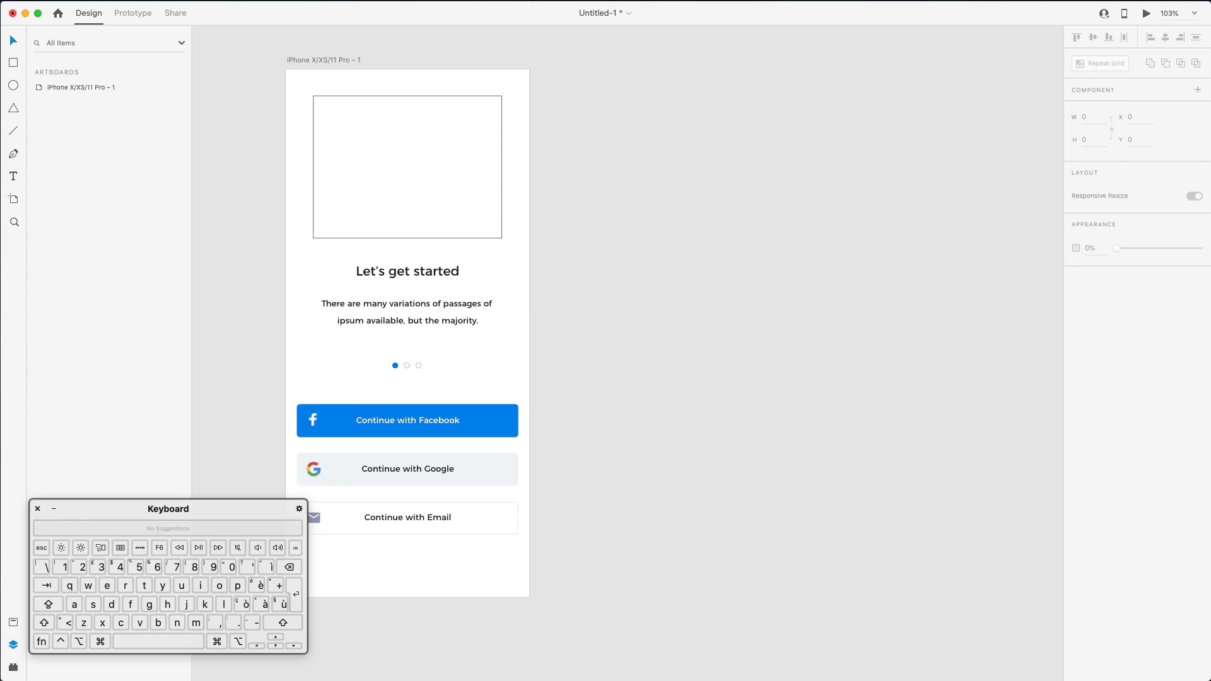
- Paste #1C77F2 into unDraw's illustration colour, removing the duplicated #
key("super+Tab")
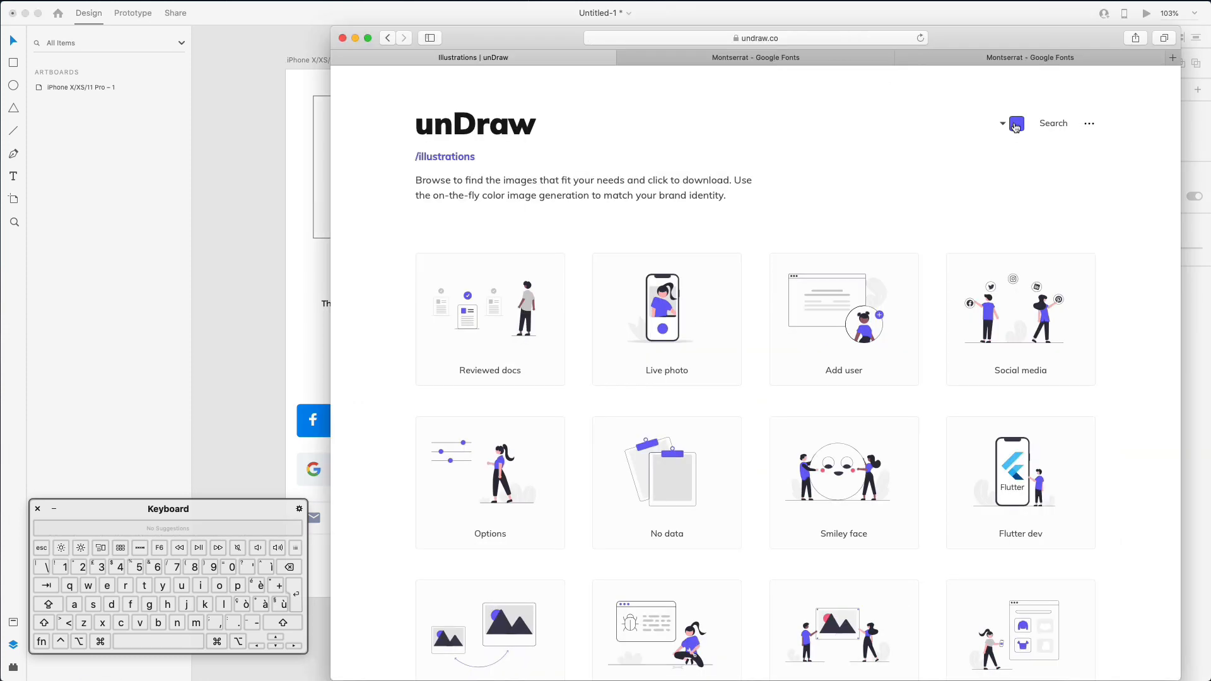
left_click(1016, 127)
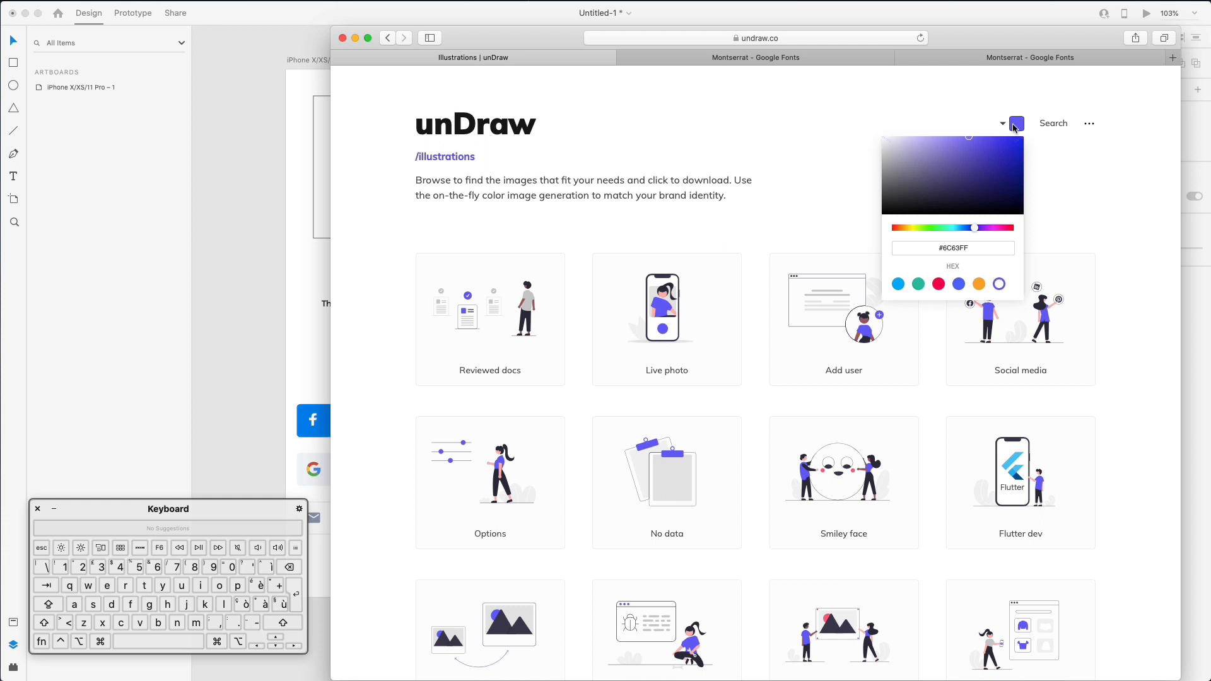
double_click(980, 245)
key("super+v")
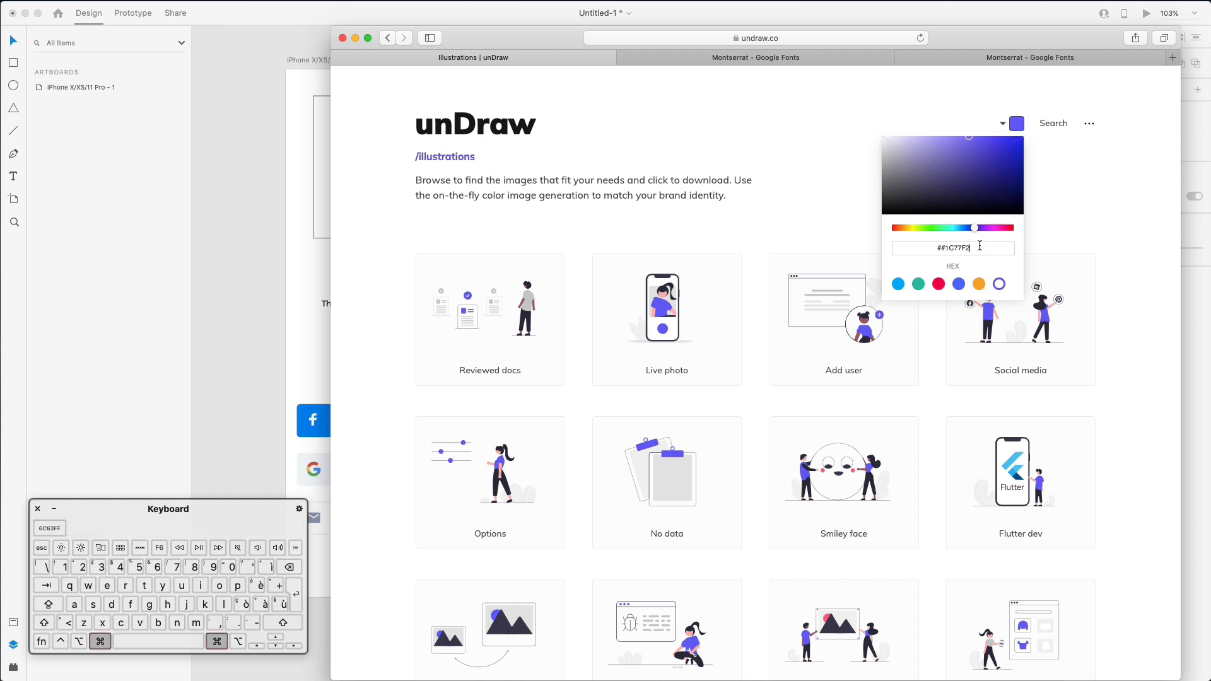
key("alt+Left")
key("Left")
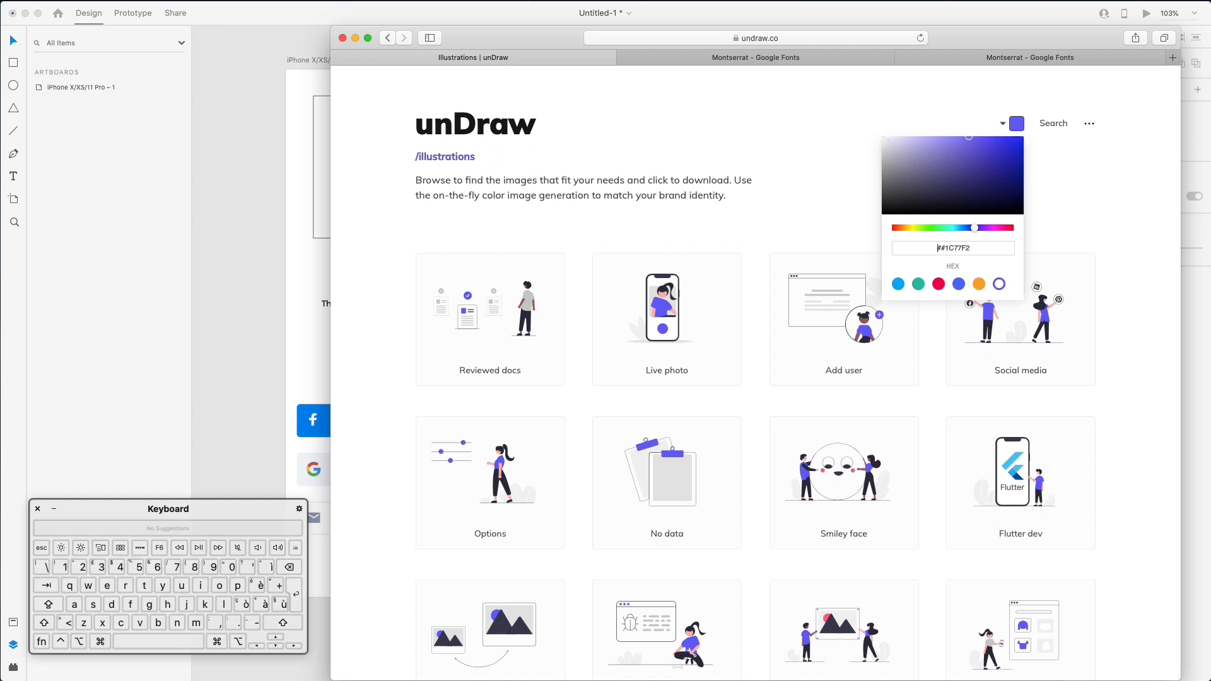
key("BackSpace")
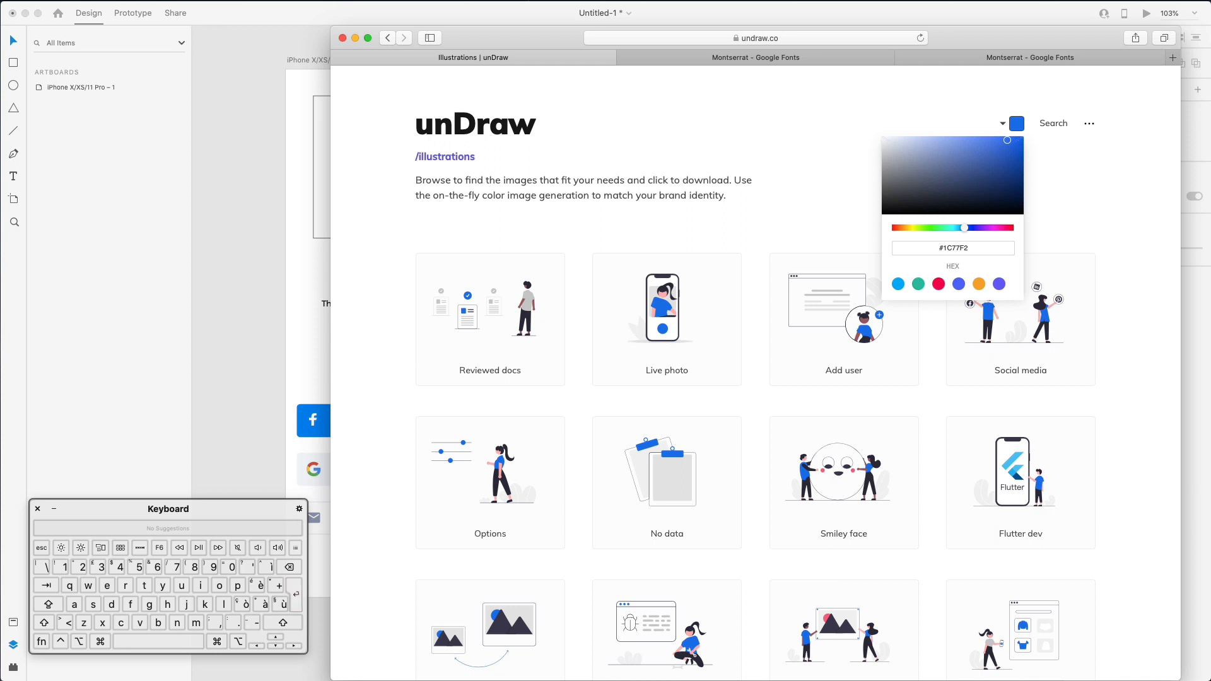
- Download the blue Live photo illustration as SVG, allowing undraw.co downloads, then return to XD
left_click(1135, 217)
scroll(1109, 228, "down", 2)
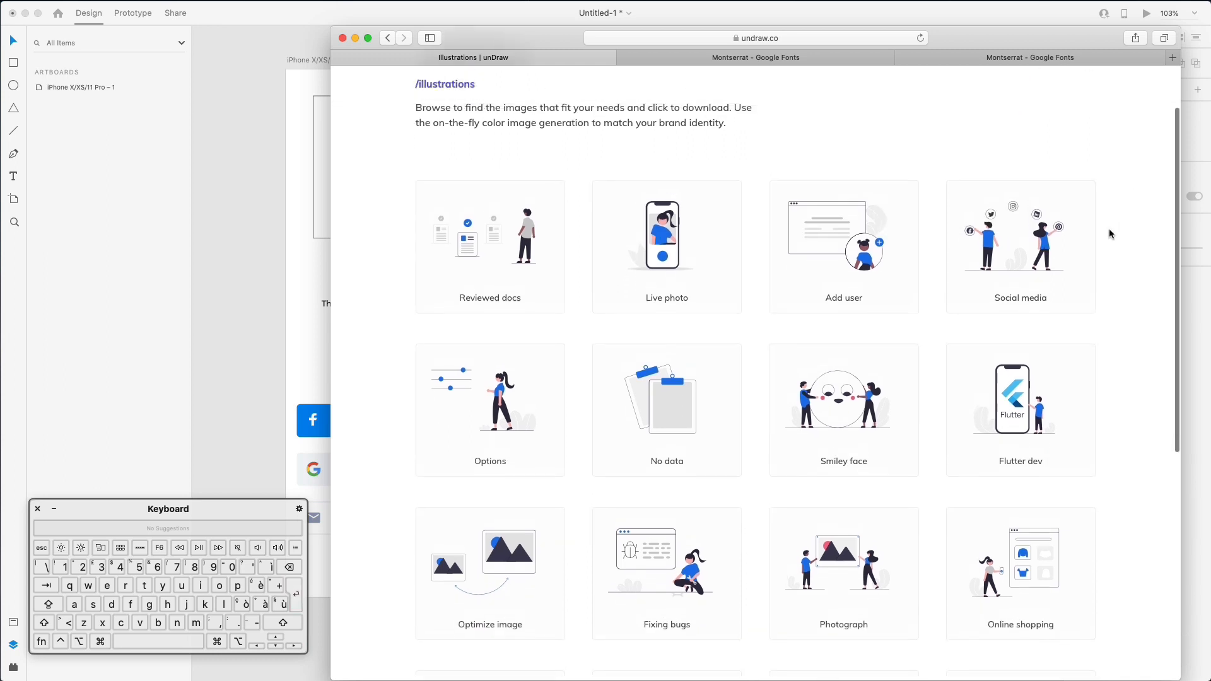
scroll(1109, 229, "down", 3)
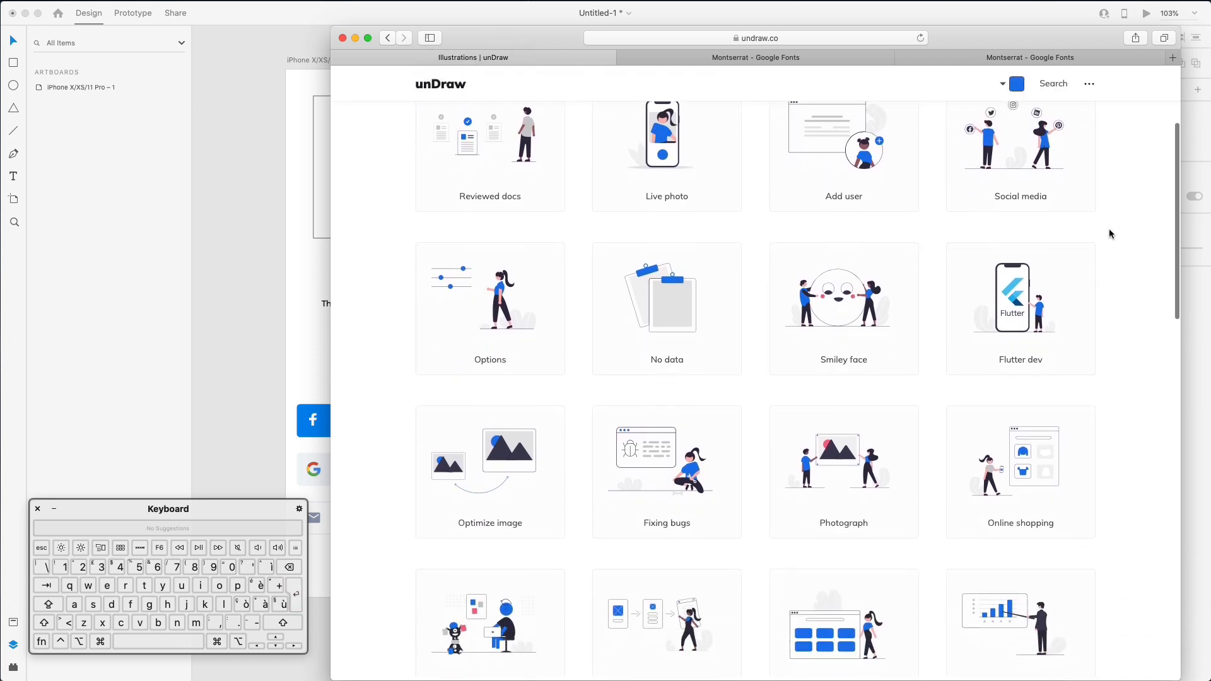
scroll(1109, 229, "up", 3)
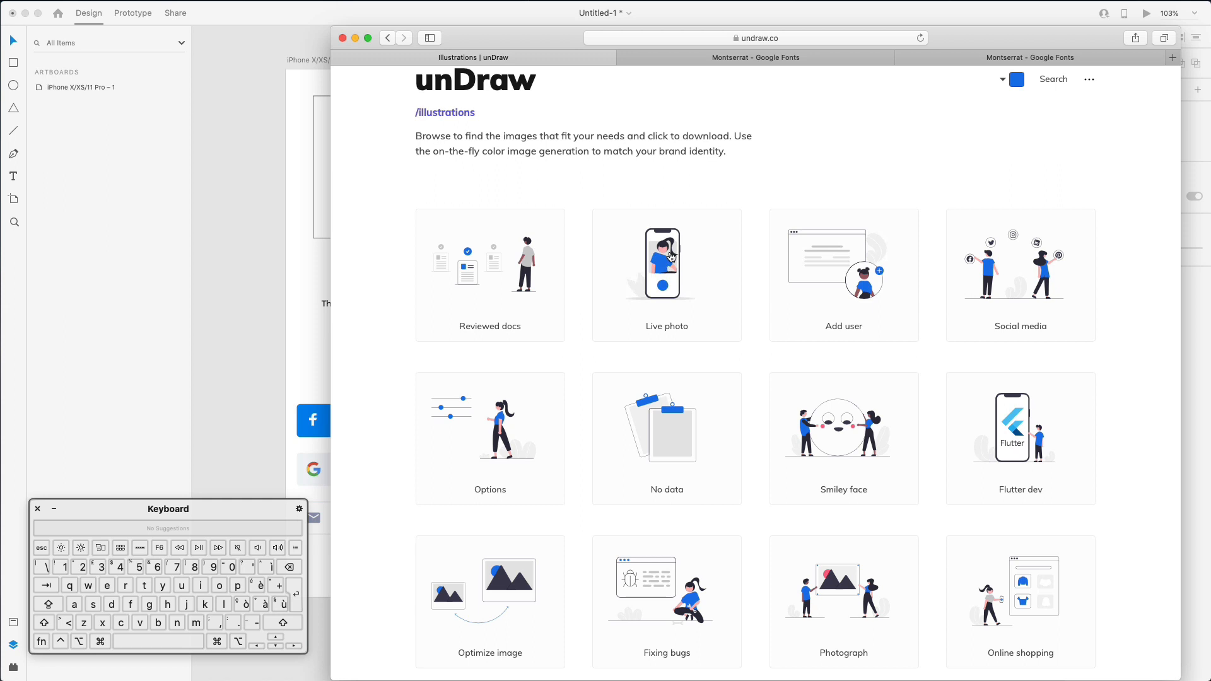
left_click(678, 228)
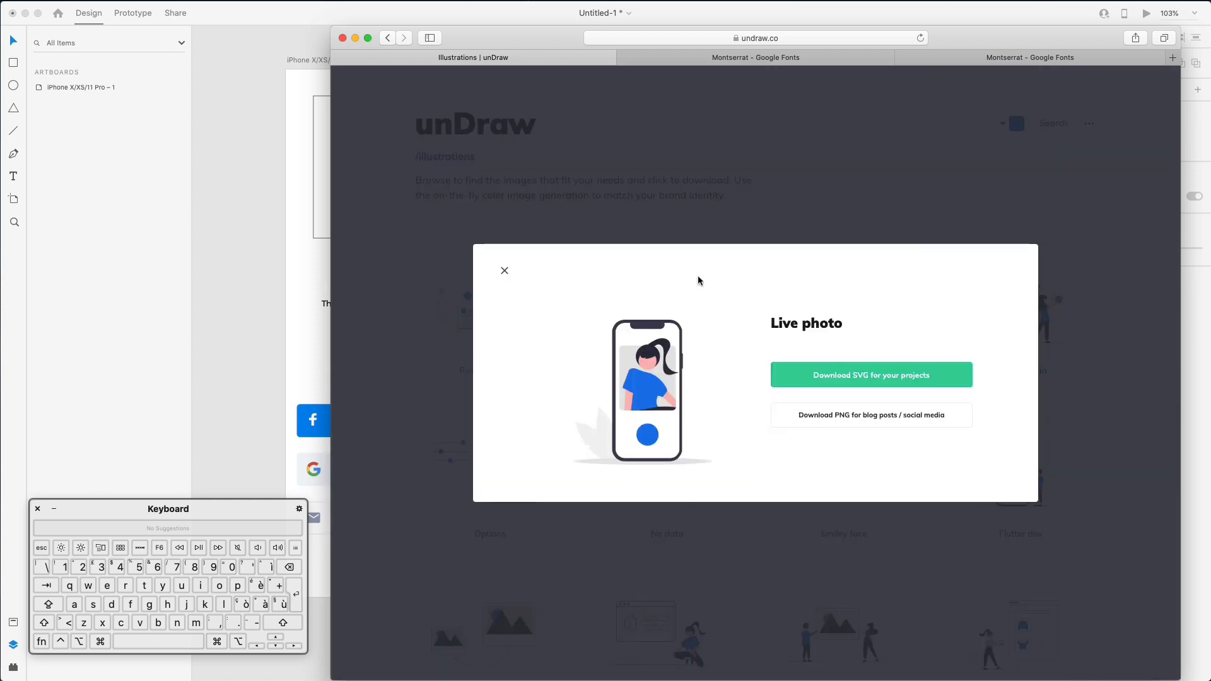
left_click(866, 374)
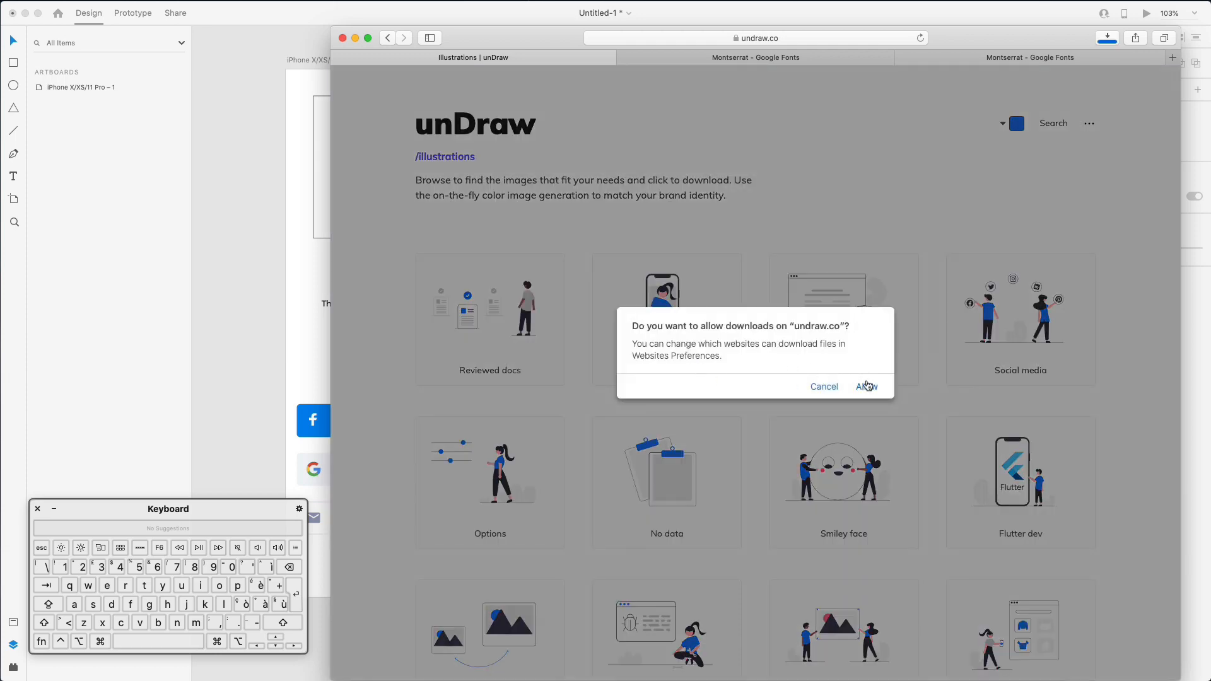
left_click(870, 388)
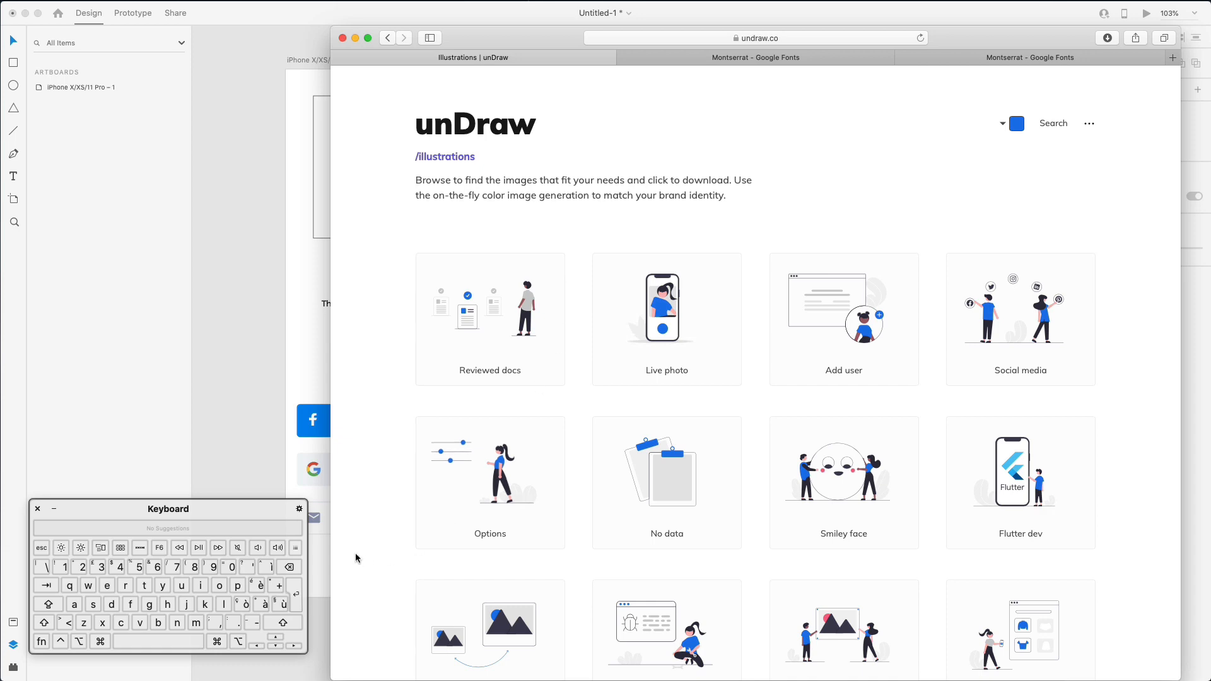
left_click(238, 418)
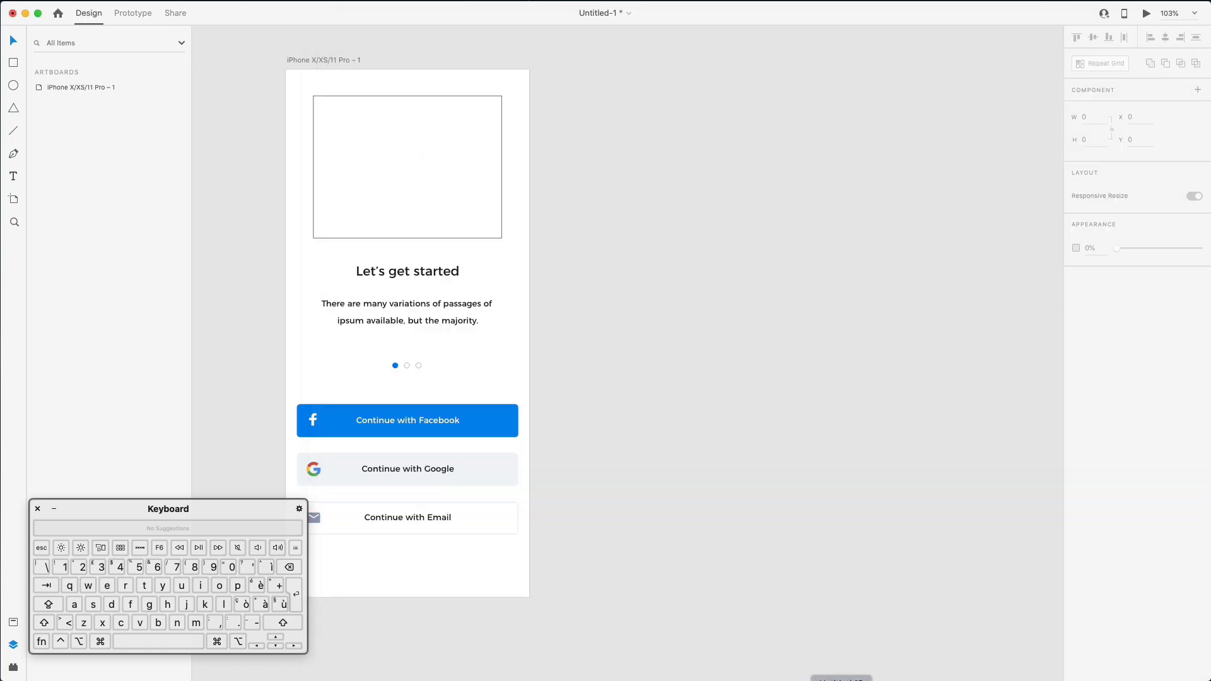
- Place the downloaded illustration on the artboard's top area, delete the empty placeholder, and scale it down
left_click(402, 679)
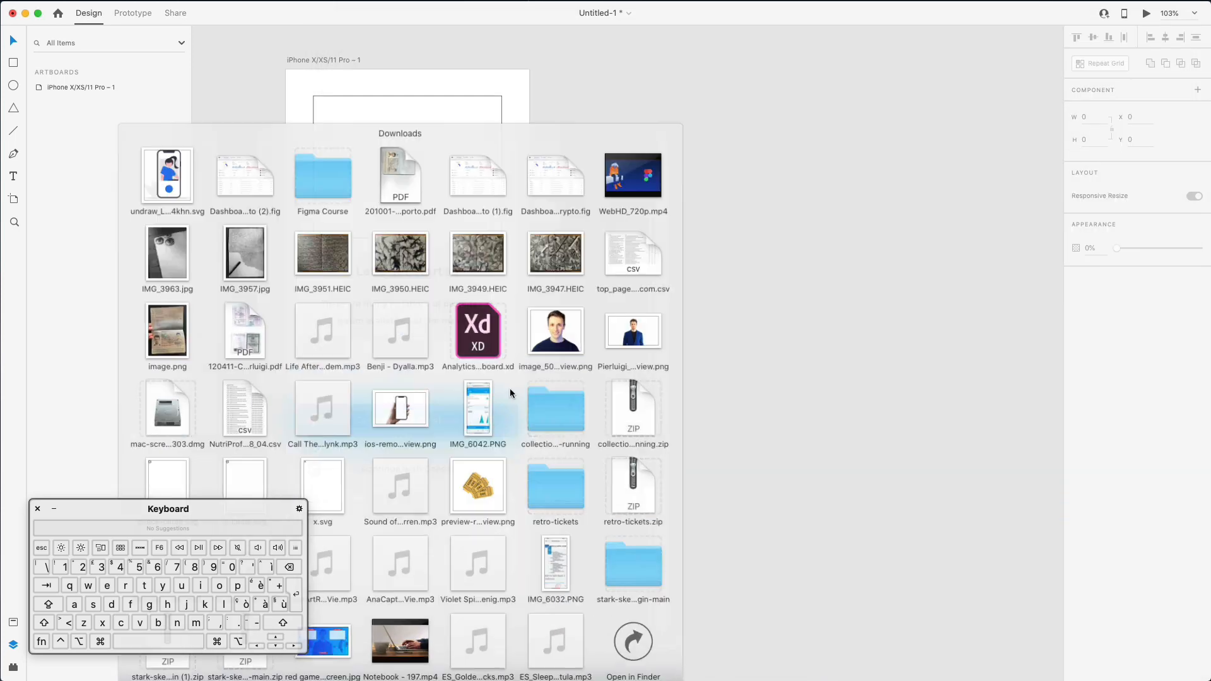
left_click_drag(162, 151, 860, 339)
left_click_drag(994, 398, 440, 237)
key("super+z")
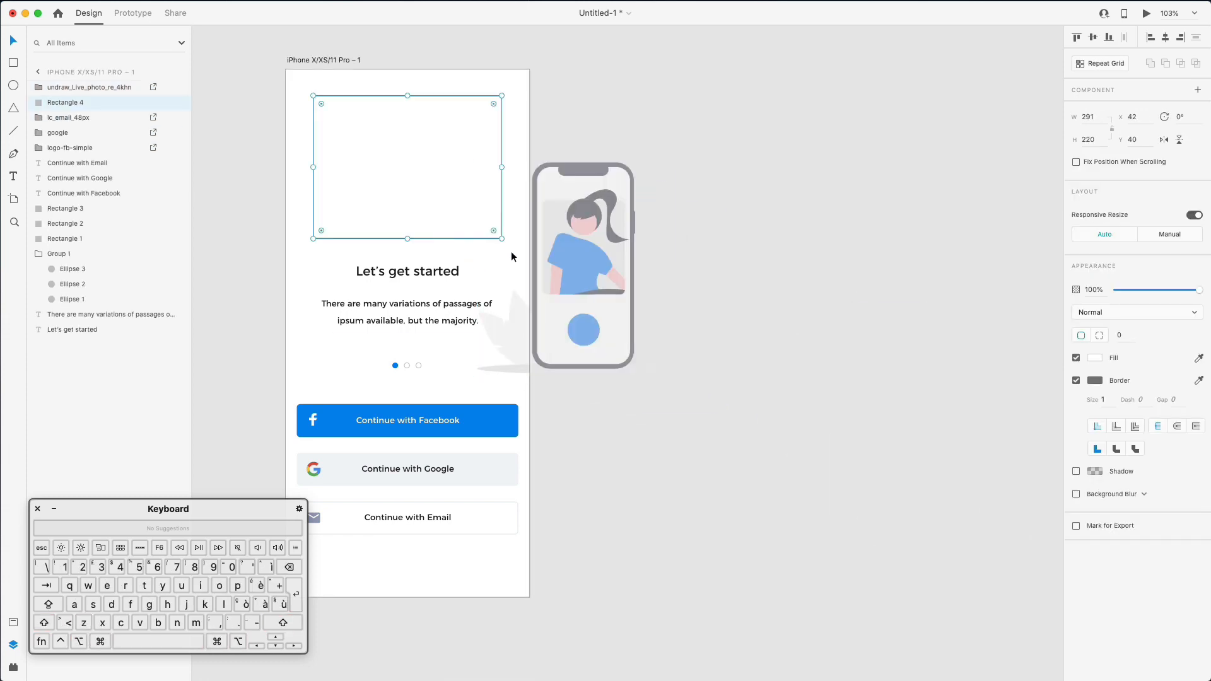
key("Delete")
left_click_drag(516, 308, 346, 218)
left_click_drag(508, 58, 457, 92)
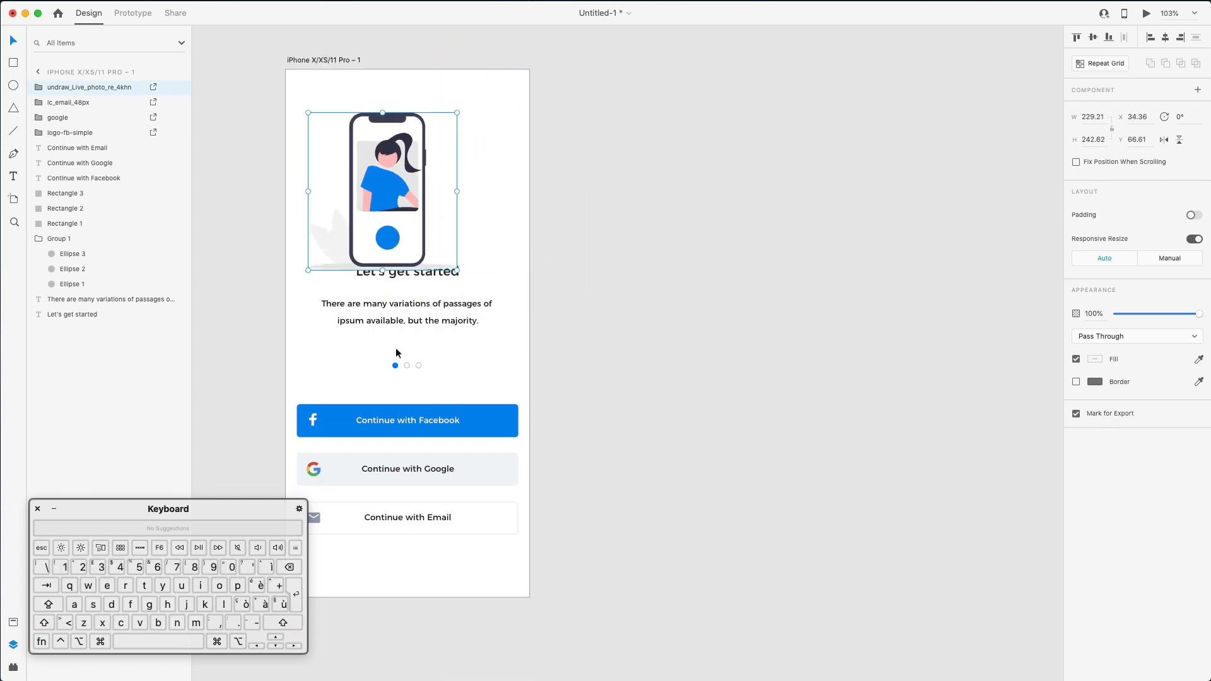
- Adjust the vertical position of the three login buttons
scroll(396, 353, "left", 2)
scroll(396, 354, "down", 1)
left_click_drag(328, 367, 327, 422)
key("shift+Up")
left_click_drag(328, 469, 668, 537)
left_click_drag(661, 527, 311, 370)
key("shift+Down")
key("shift+Down")
key("shift+Down")
key("shift+Down")
key("shift+Down")
key("shift+Down")
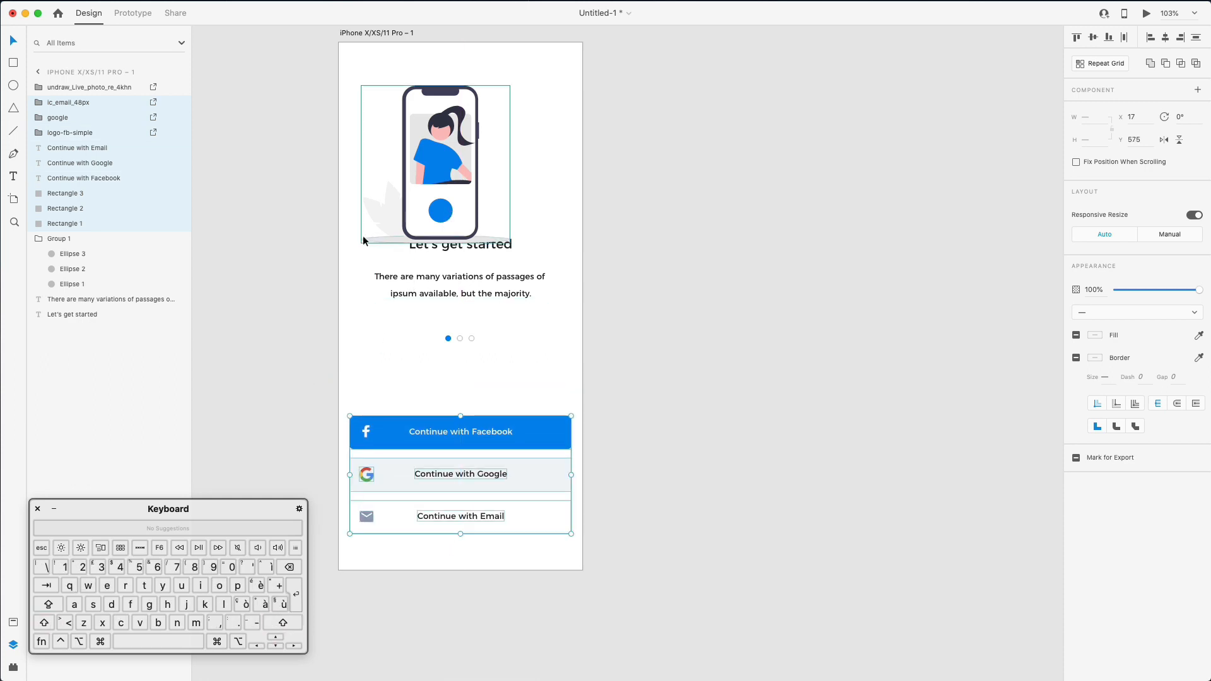
- Move the title, paragraph and dots down 20 px, then nudge the dots up slightly
left_click_drag(316, 231, 588, 369)
left_click(425, 180, "shift")
key("shift+Down")
key("shift+Down")
key("shift+Down")
key("shift+Down")
key("shift+Down")
key("shift+Down")
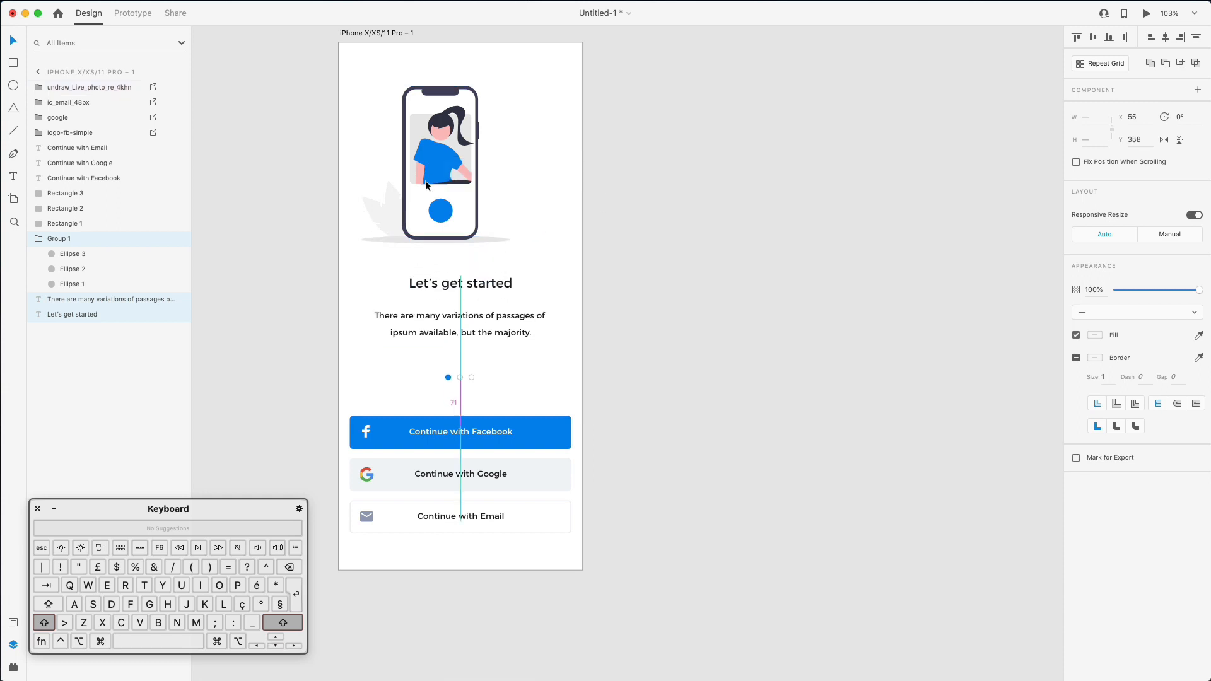
left_click(561, 278)
left_click(472, 373)
key("Up")
key("Up")
key("Up")
key("Up")
key("Up")
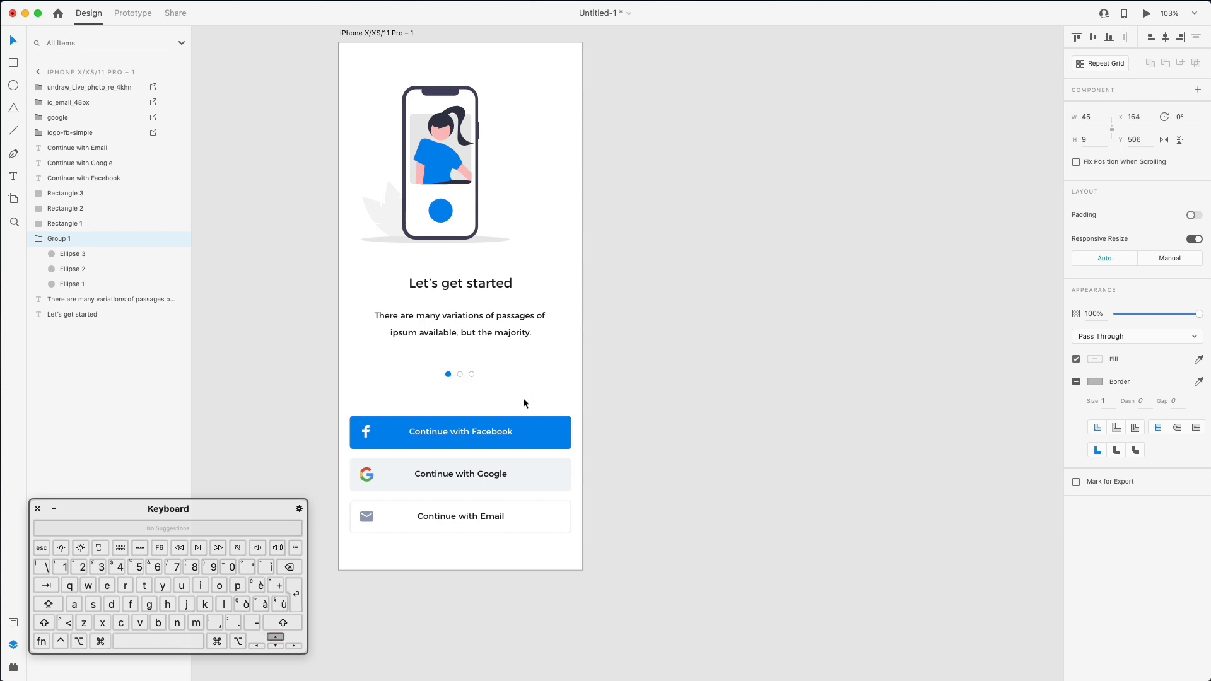
- Centre the illustration horizontally, enlarge it proportionally, and raise it about 5 px
left_click(443, 169)
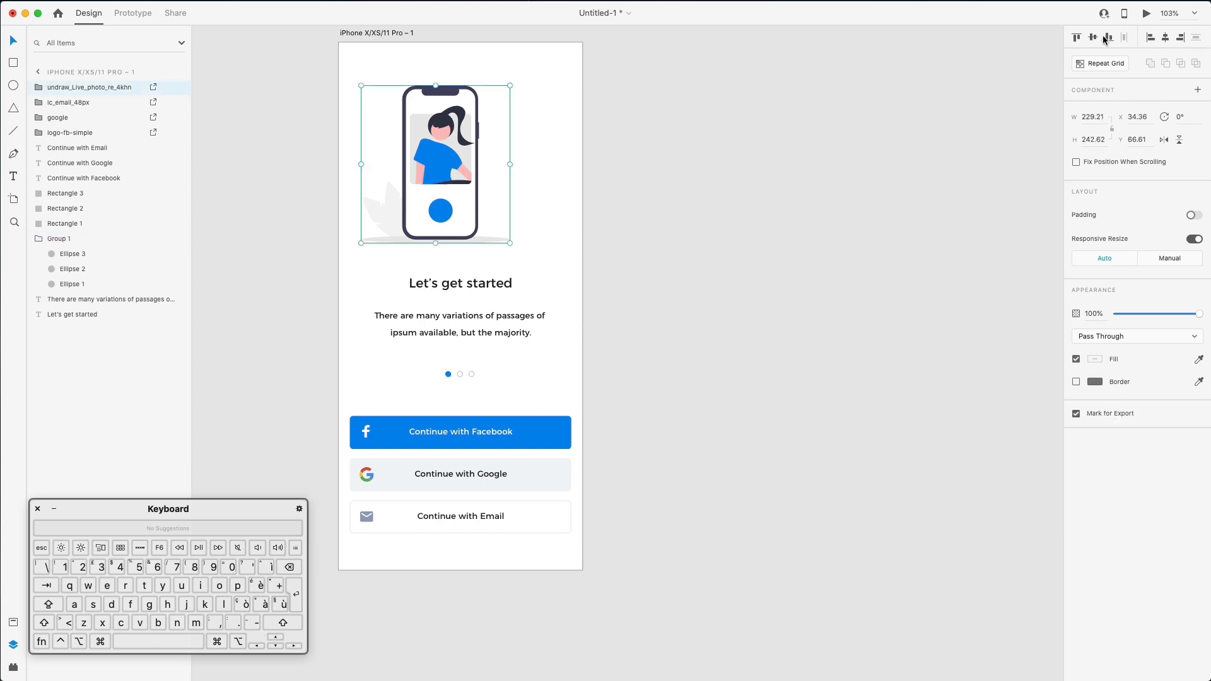
left_click(1166, 38)
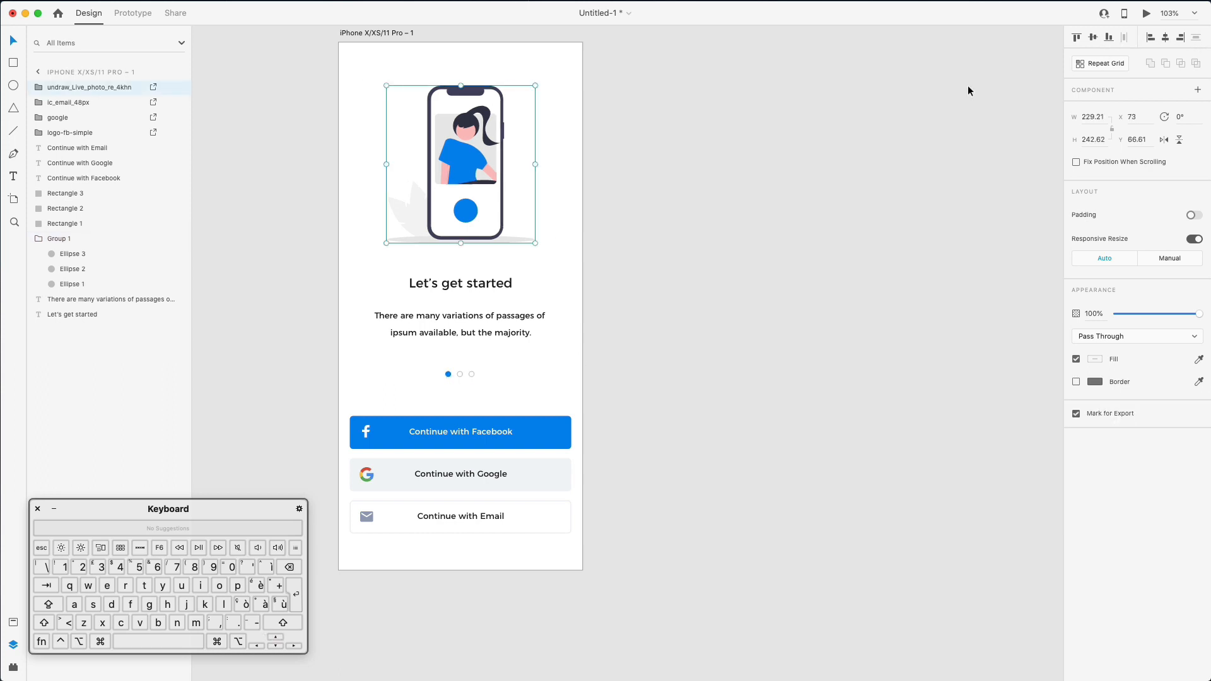
left_click_drag(536, 84, 544, 77)
scroll(592, 146, "up", 2)
scroll(593, 146, "left", 3)
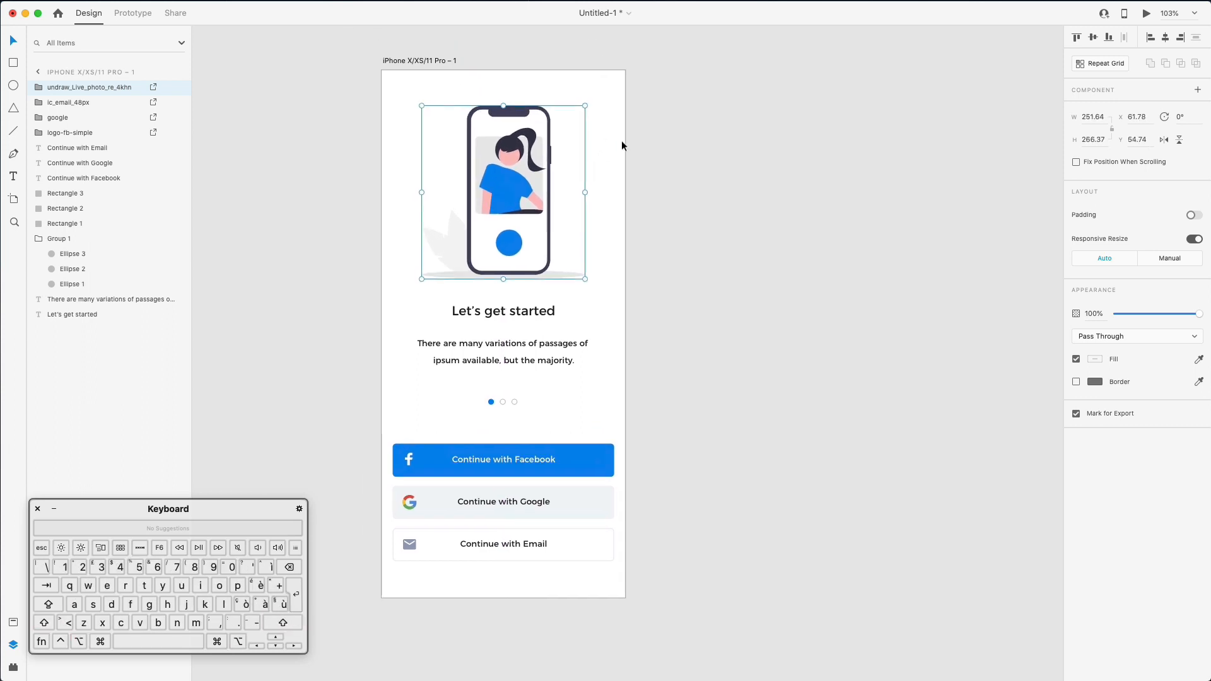
left_click(622, 140)
left_click_drag(521, 158, 521, 155)
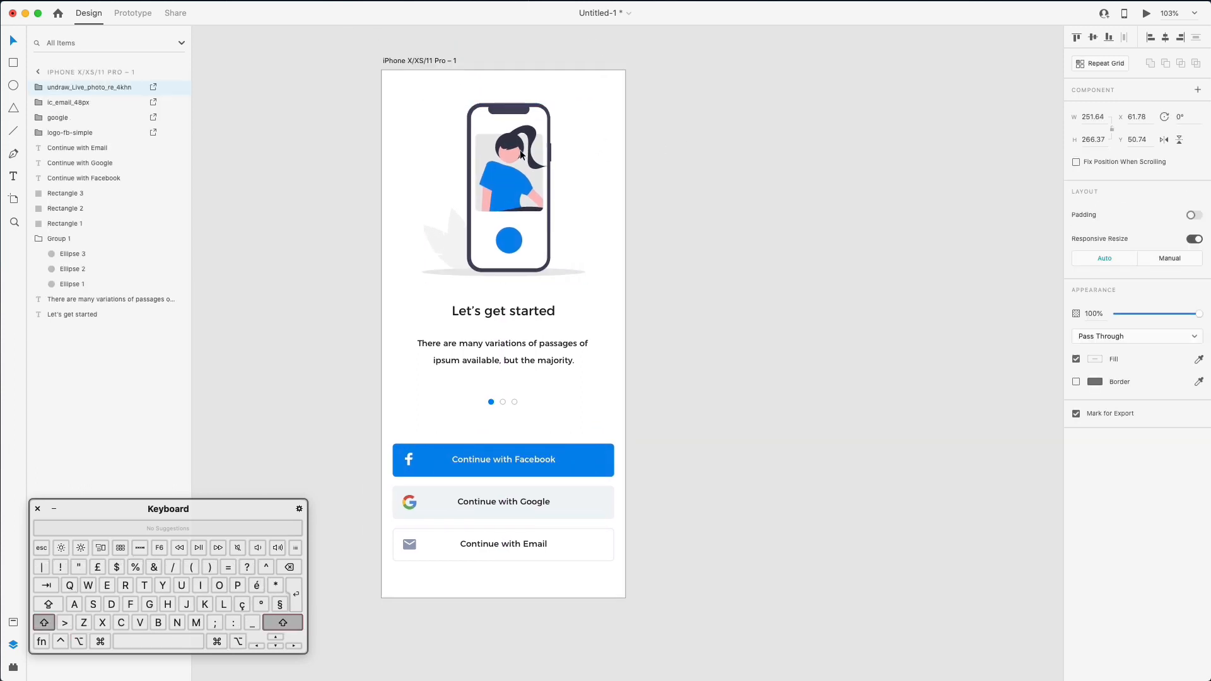
left_click(675, 151)
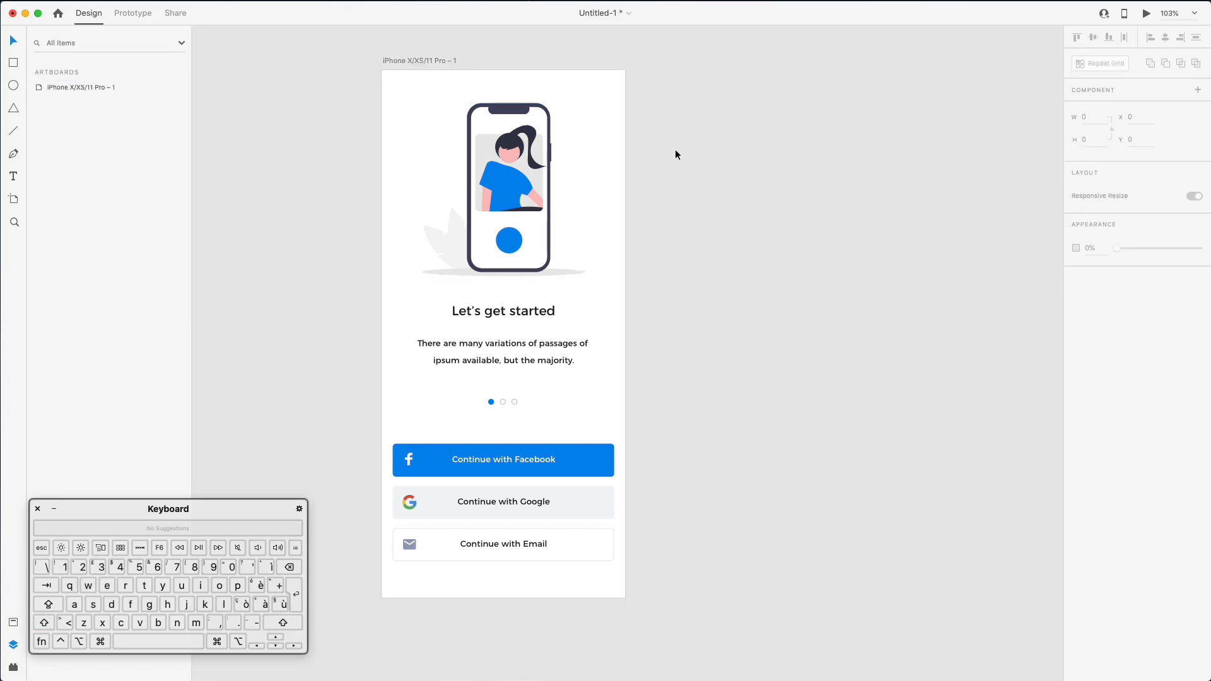
- Nudge the Email button down 1 px and group the Facebook button's parts as 'Facebook'
left_click_drag(381, 498, 388, 537)
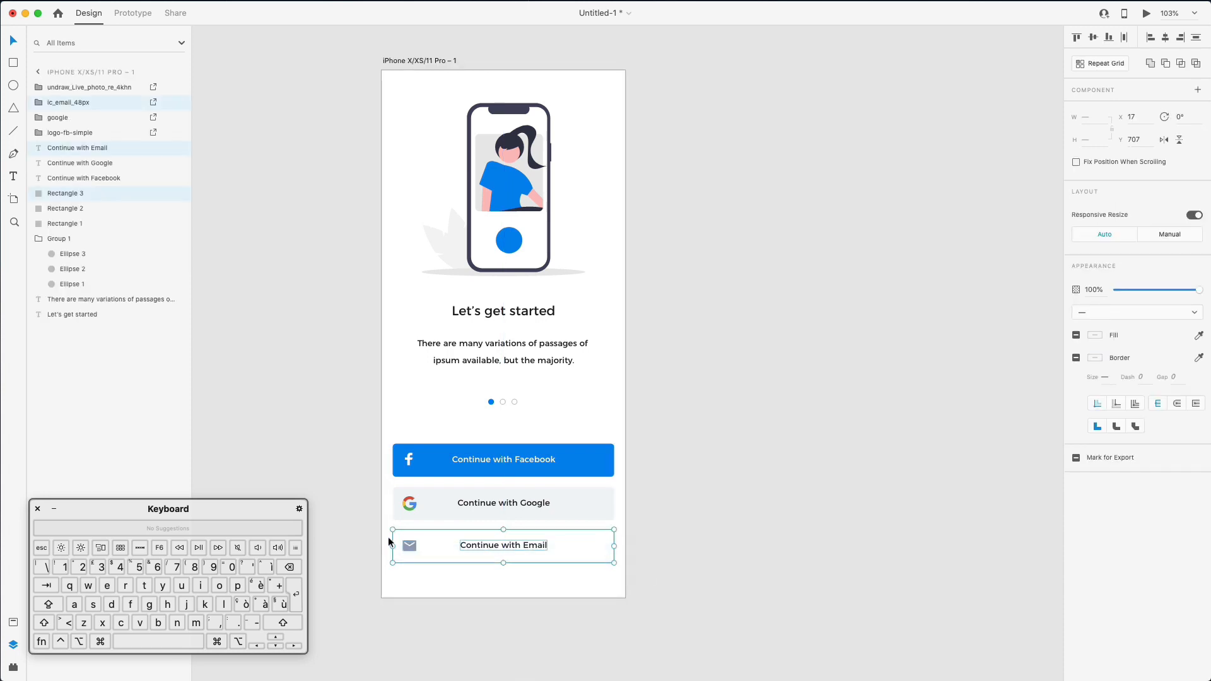
key("Down")
left_click_drag(370, 430, 635, 470)
key("super+g")
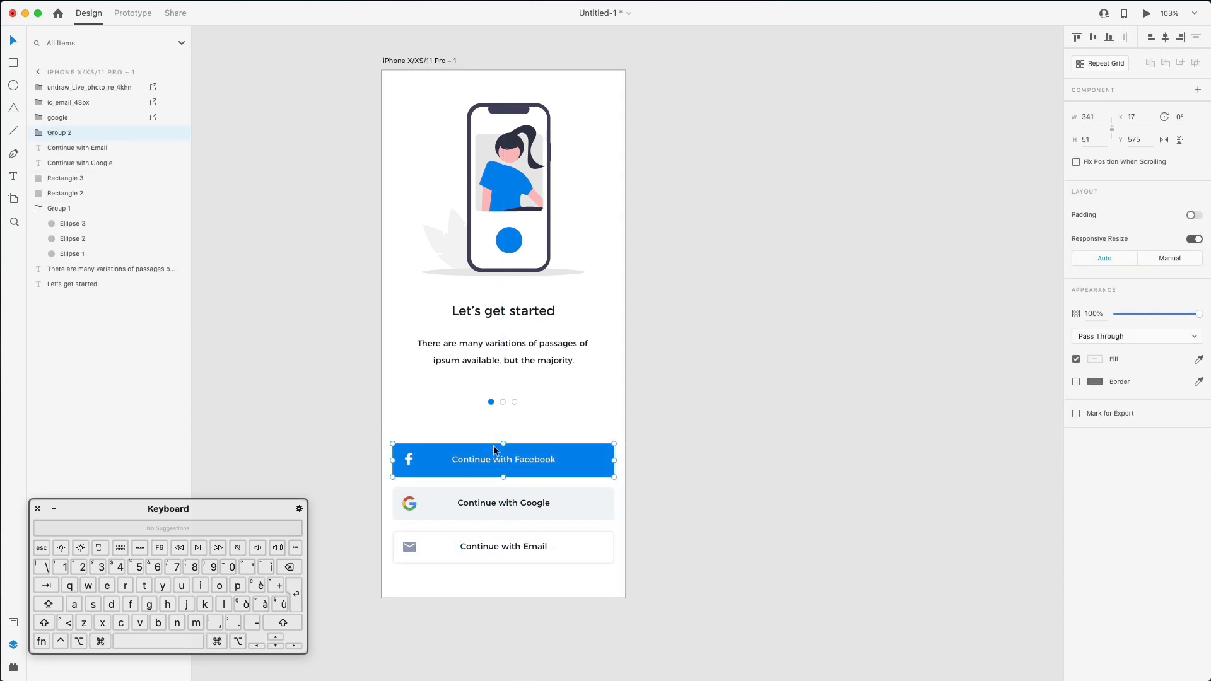
double_click(64, 133)
type("Fa")
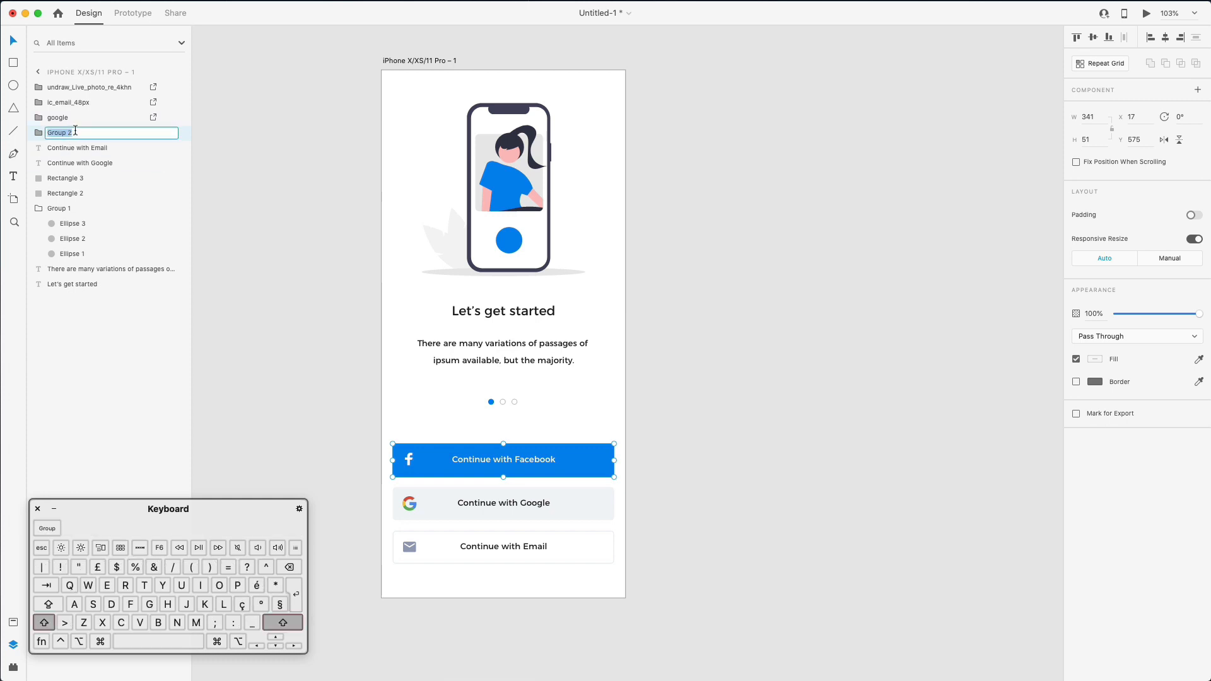
type("cebook")
key("Return")
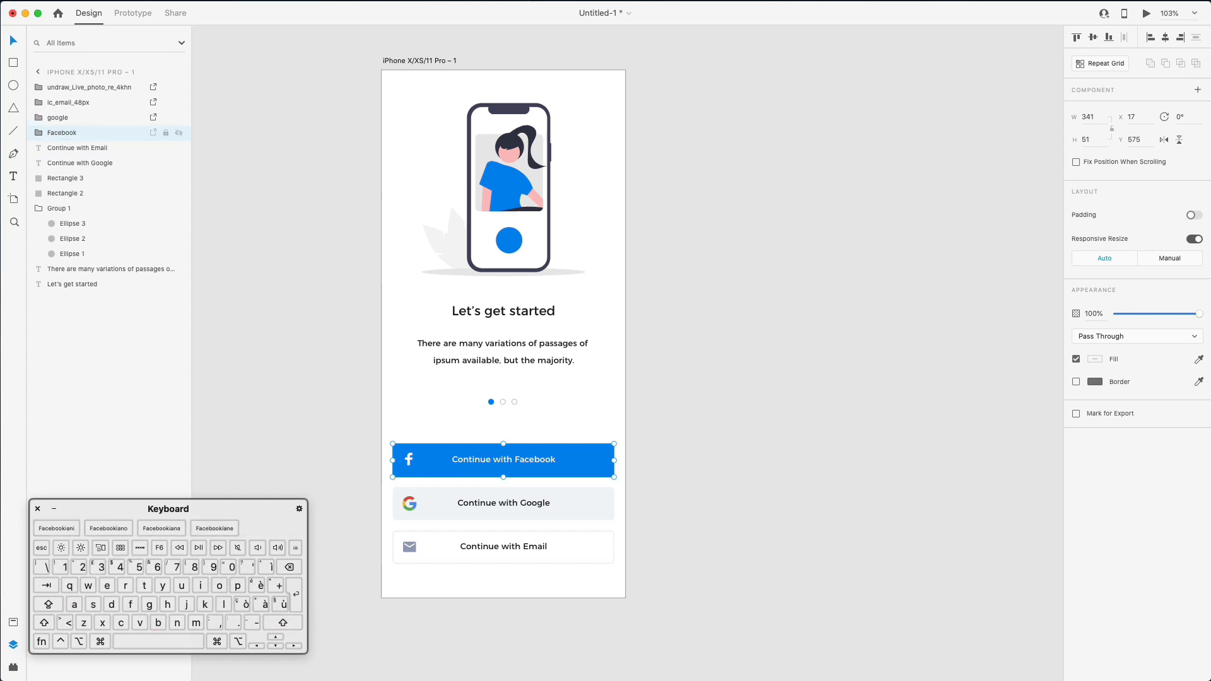
- Group the Google button's parts into a layer named 'Google'
left_click_drag(371, 488, 574, 509)
key("super+g")
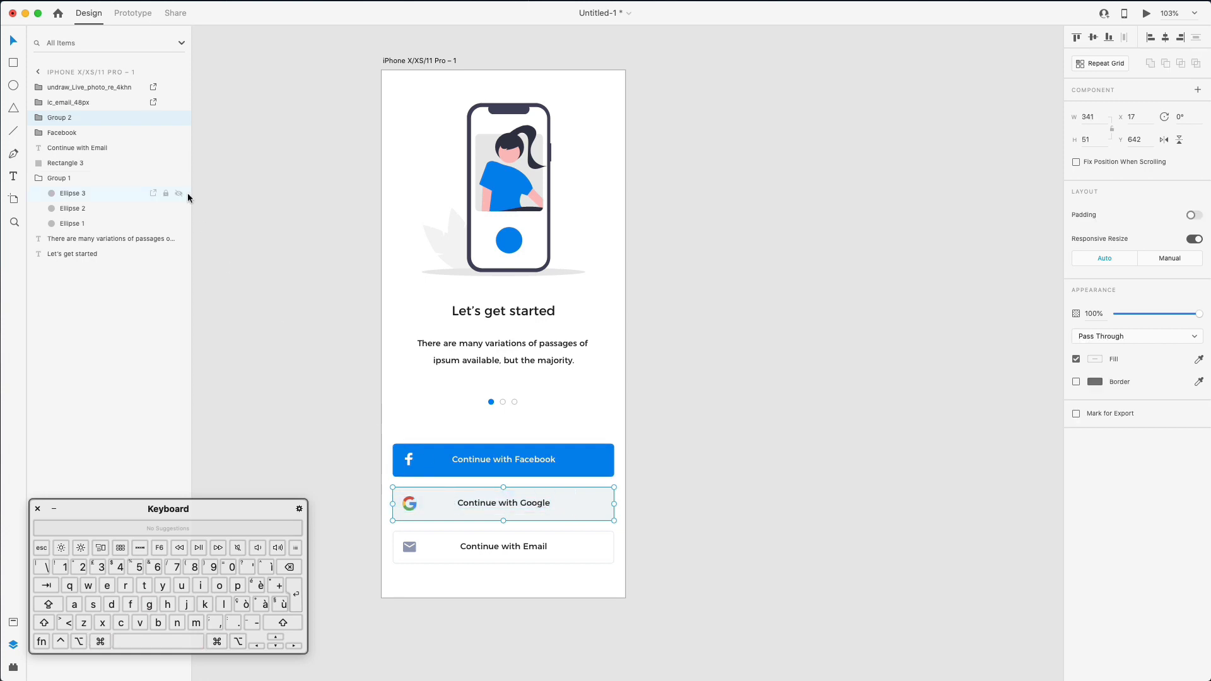
double_click(60, 118)
type("Google")
key("Return")
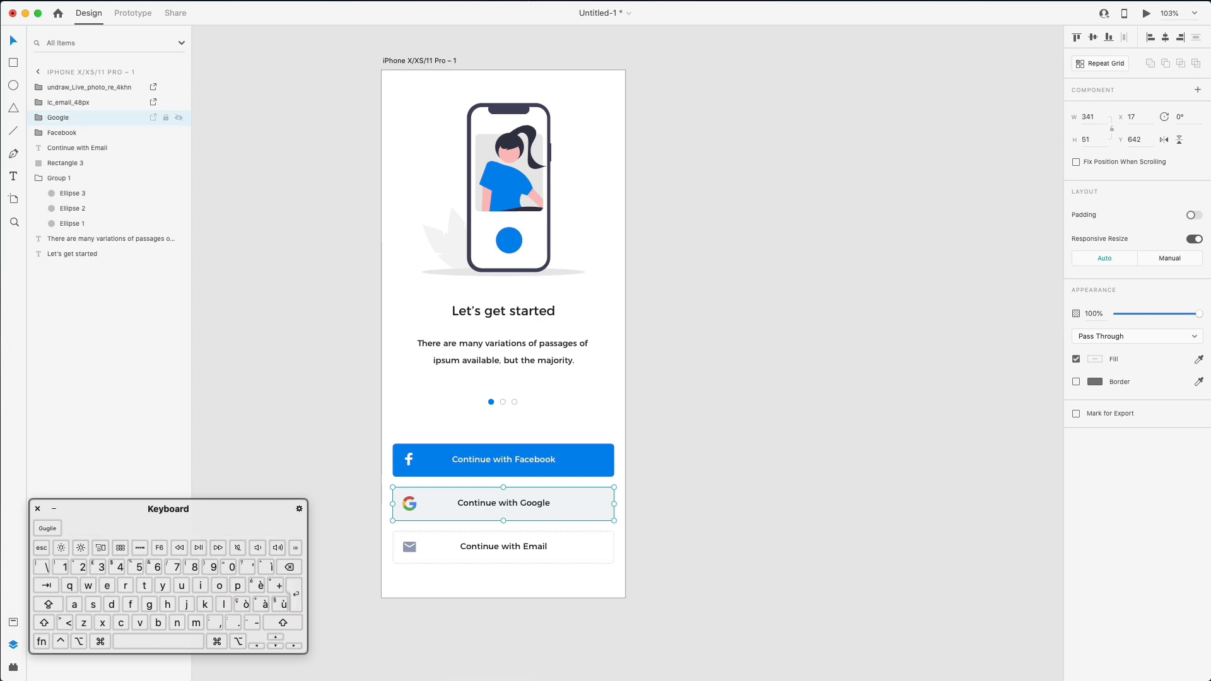
- Group the Email button's parts into a layer named 'Email'
left_click_drag(384, 535, 654, 592)
key("super+g")
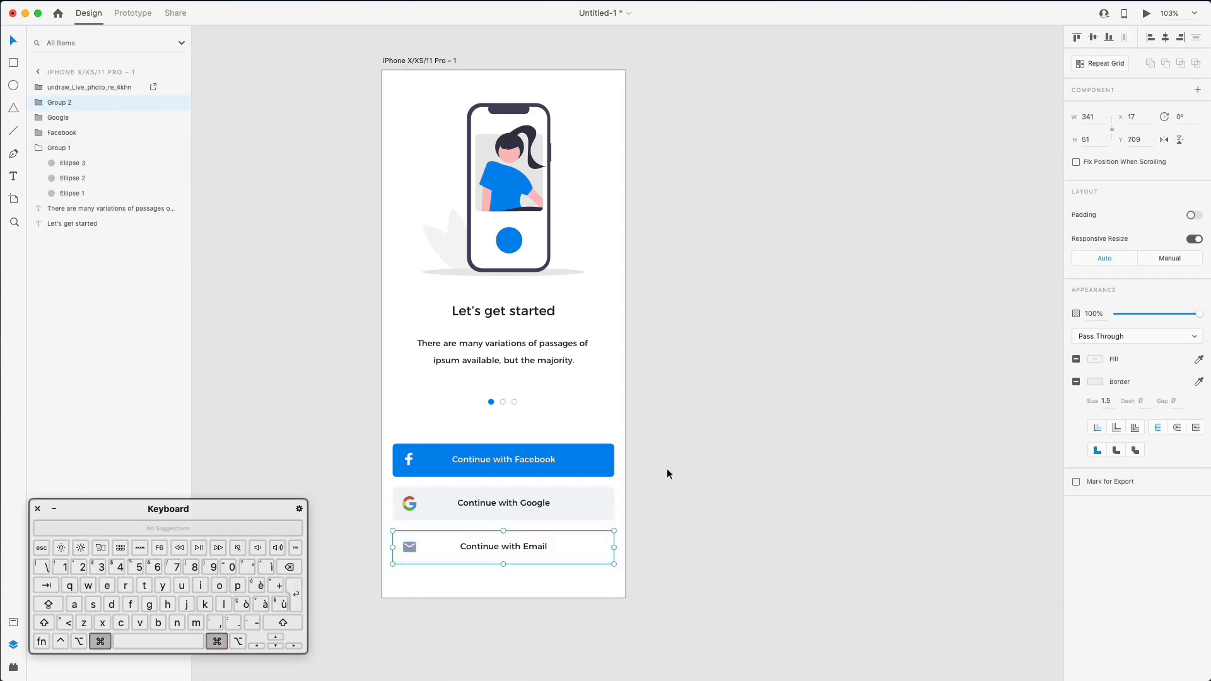
scroll(668, 468, "down", 1)
double_click(73, 103)
type("Email")
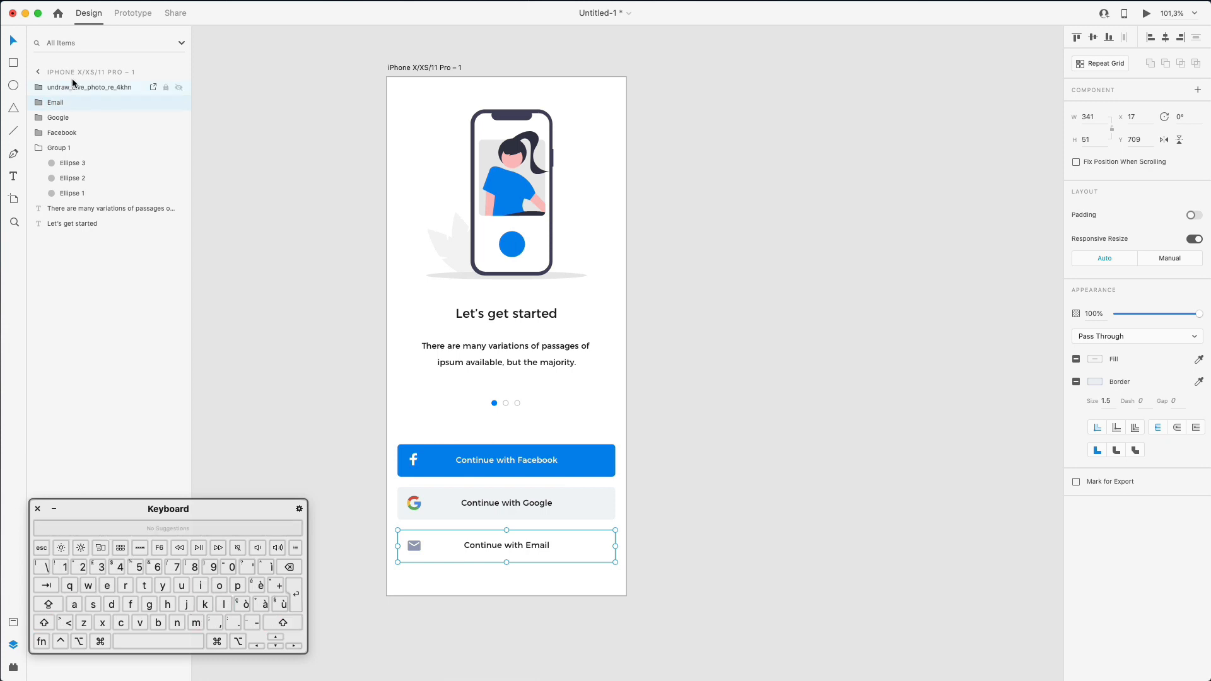
- Rename the illustration image layer to 'Illustration'
left_click(85, 88)
double_click(85, 89)
type("Ill")
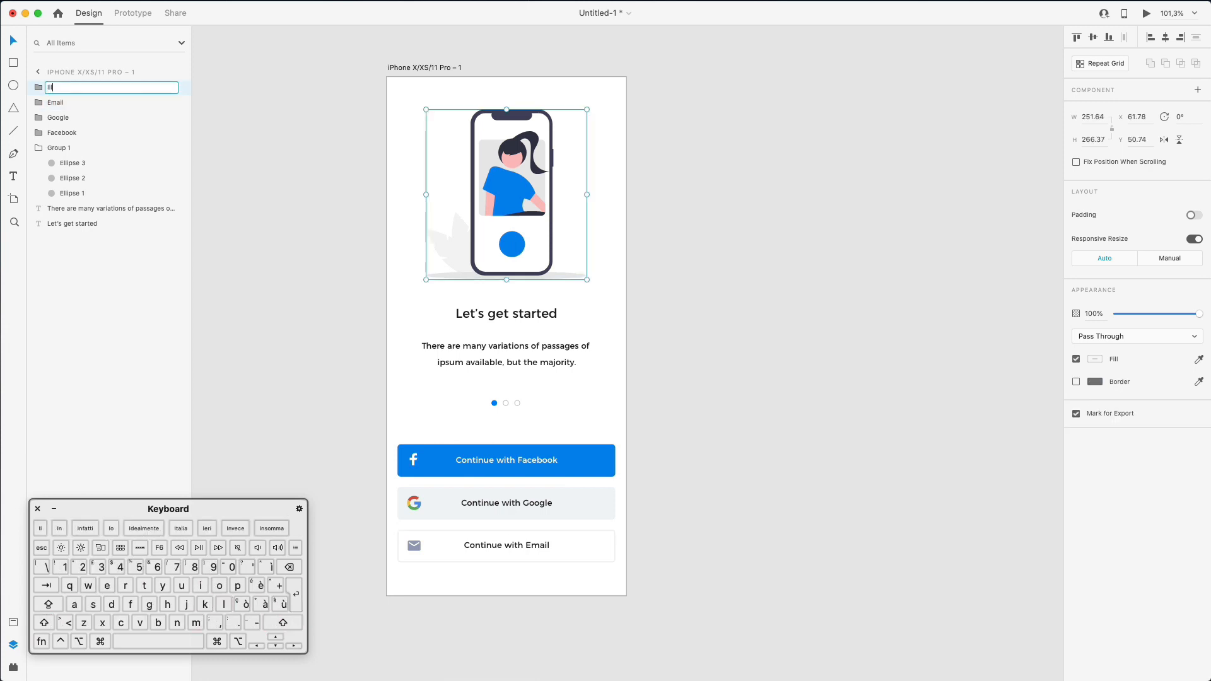
type("ustration")
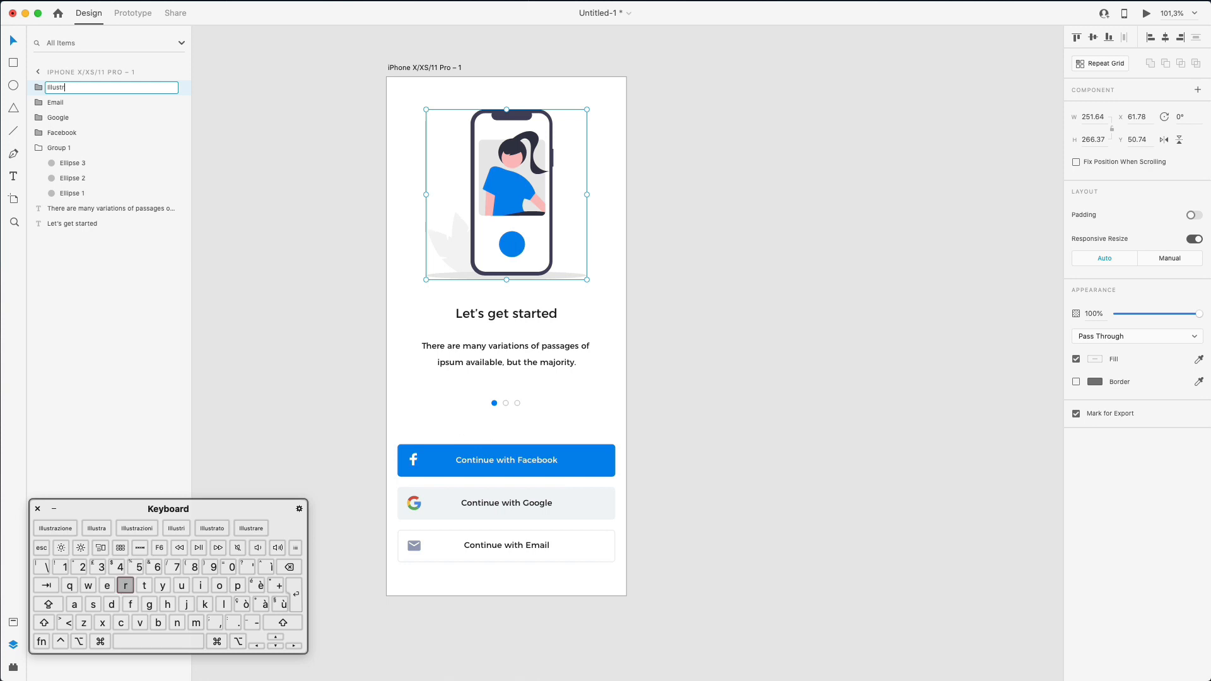
key("Return")
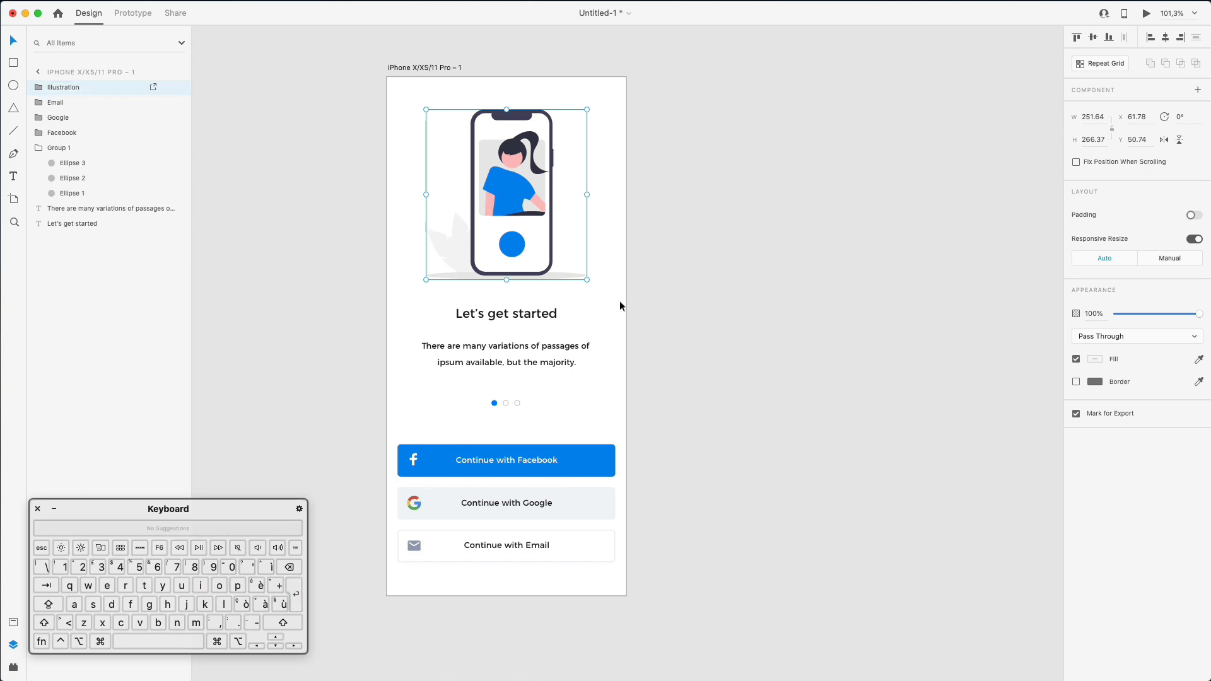
- Move heading, paragraph and dots down 10 px, raise the dots slightly, lower the illustration 5 px
left_click(665, 309)
scroll(665, 309, "right", 2)
left_click_drag(328, 292, 565, 418)
key("shift+Down")
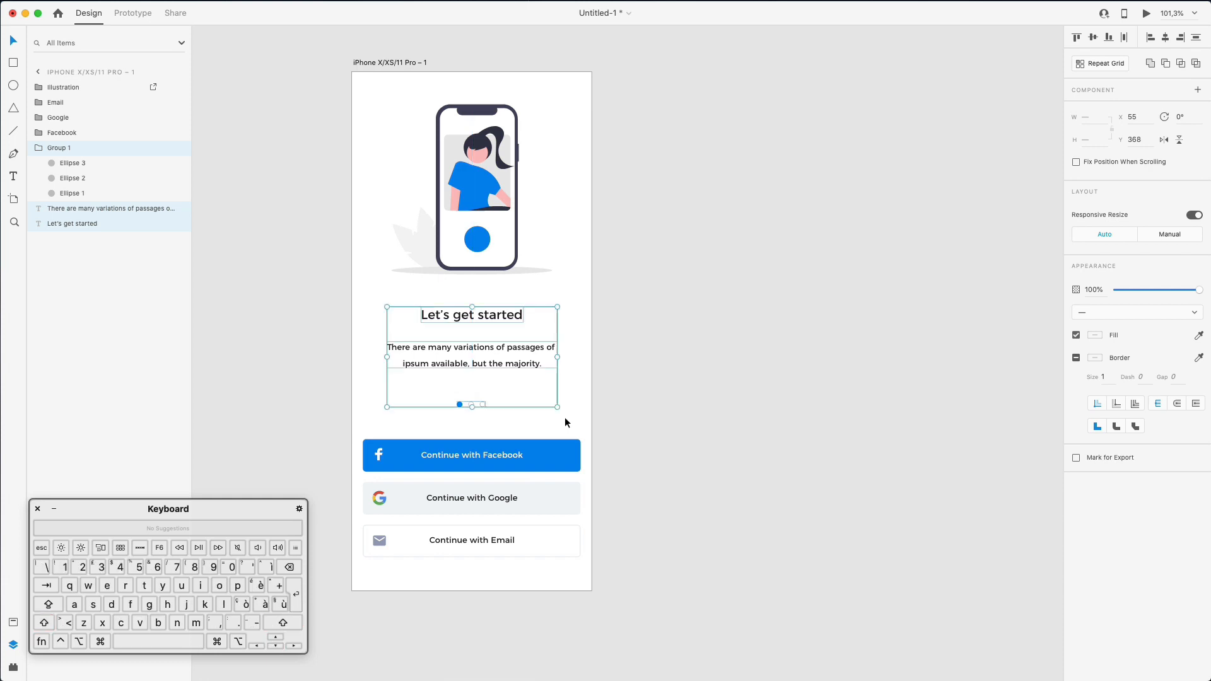
scroll(565, 417, "down", 2)
scroll(565, 418, "left", 2)
left_click(634, 377)
left_click_drag(598, 353, 466, 374)
key("Up")
key("Up")
key("Up")
key("Up")
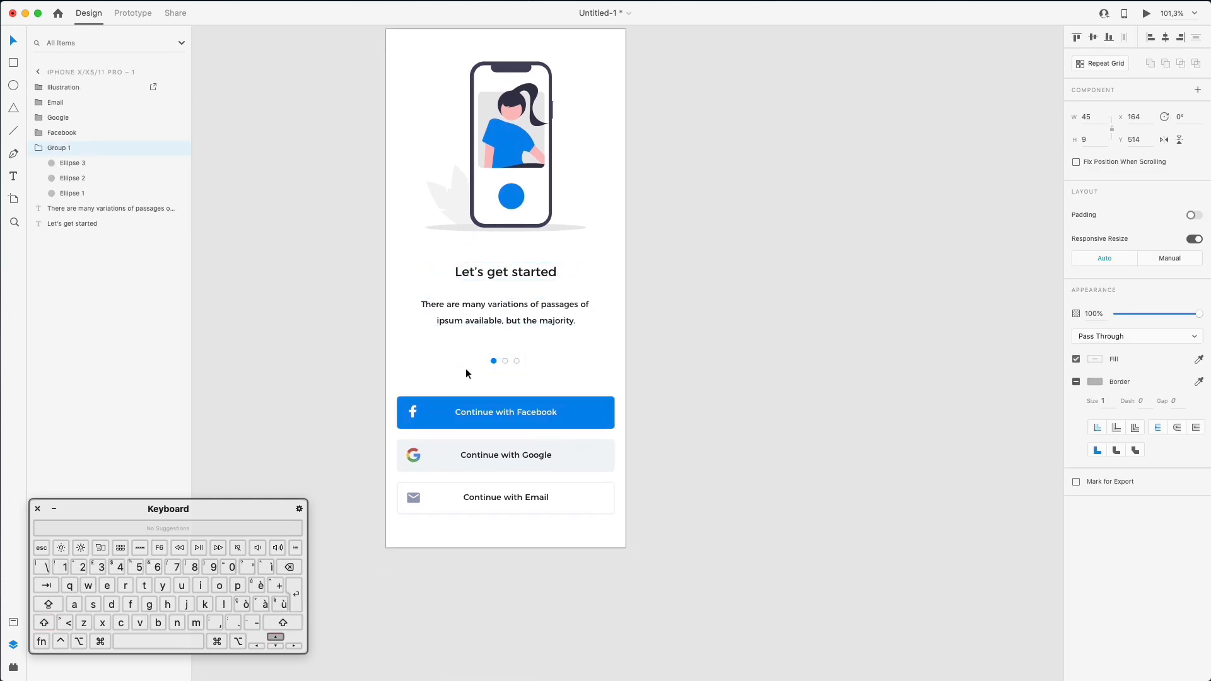
left_click(426, 209)
left_click_drag(526, 101, 526, 104)
left_click(326, 125)
- Rename the onboarding artboard to '1'
scroll(328, 127, "up", 4)
scroll(328, 126, "right", 2)
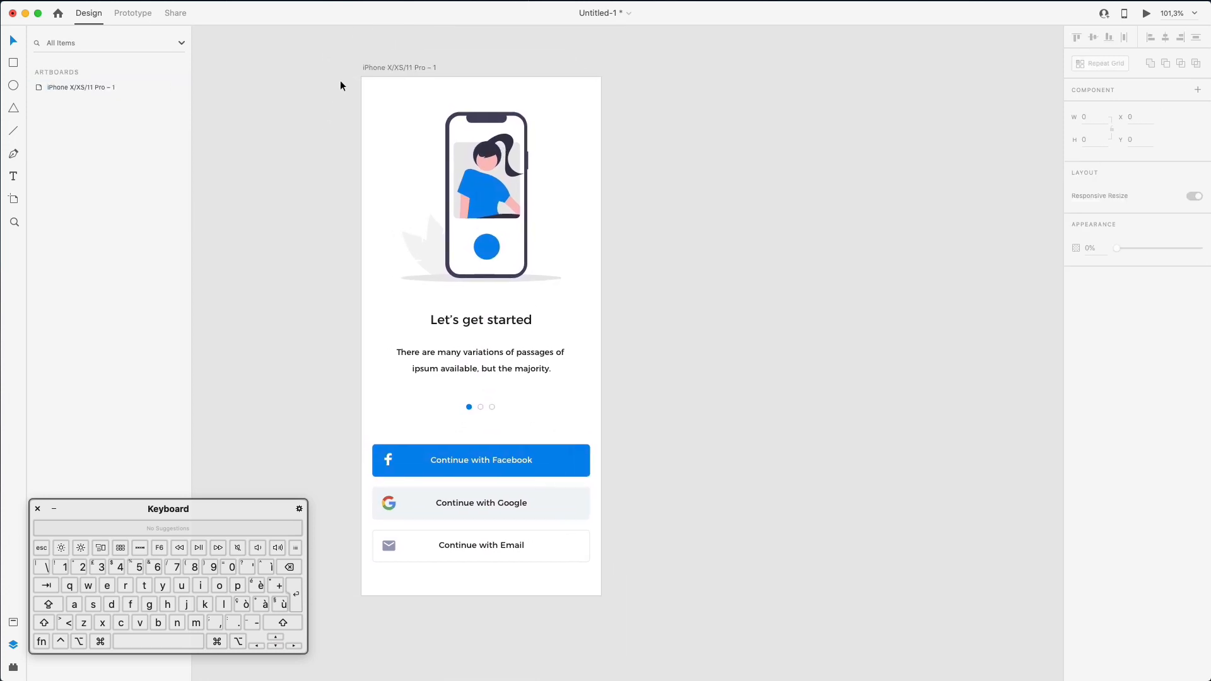
double_click(55, 87)
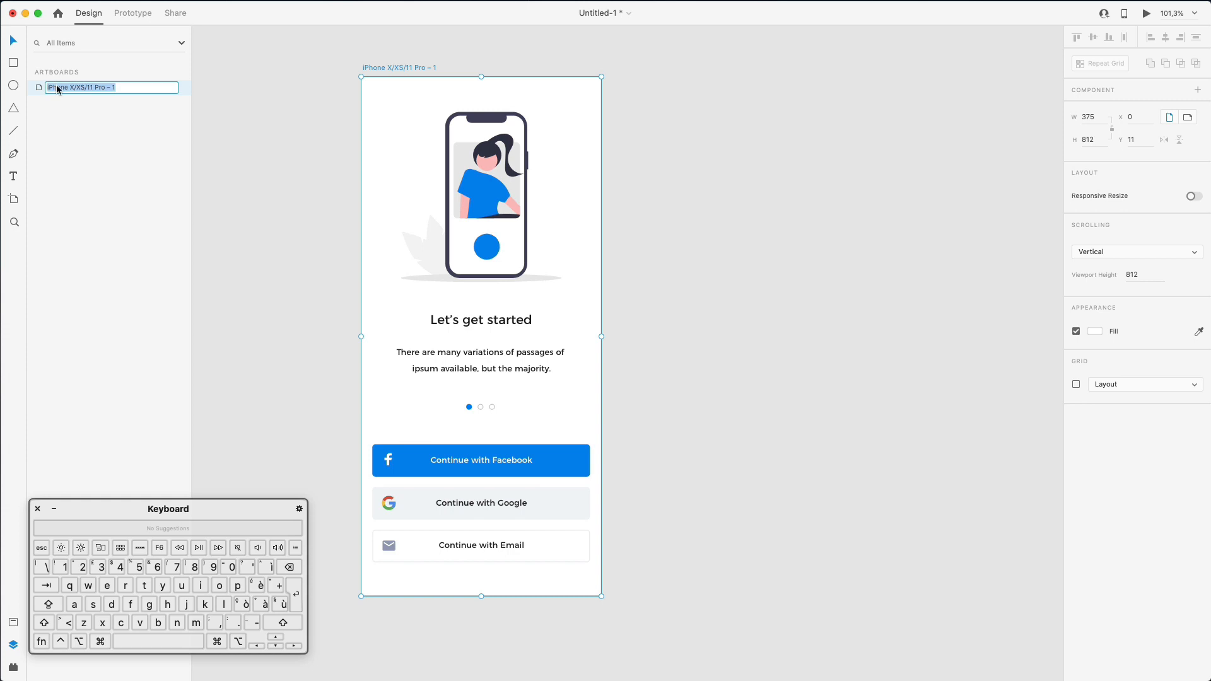
key("BackSpace")
type("1")
key("Return")
left_click(429, 115)
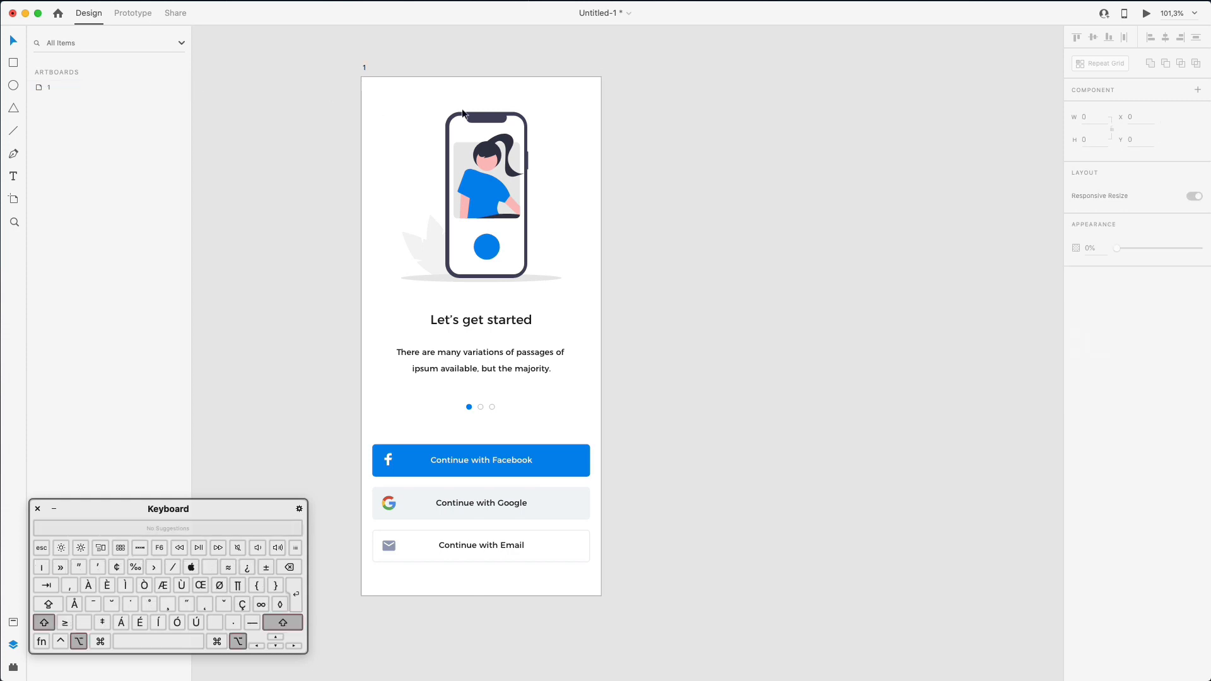
- Duplicate artboard 1 and name the copy '2'
left_click(36, 89)
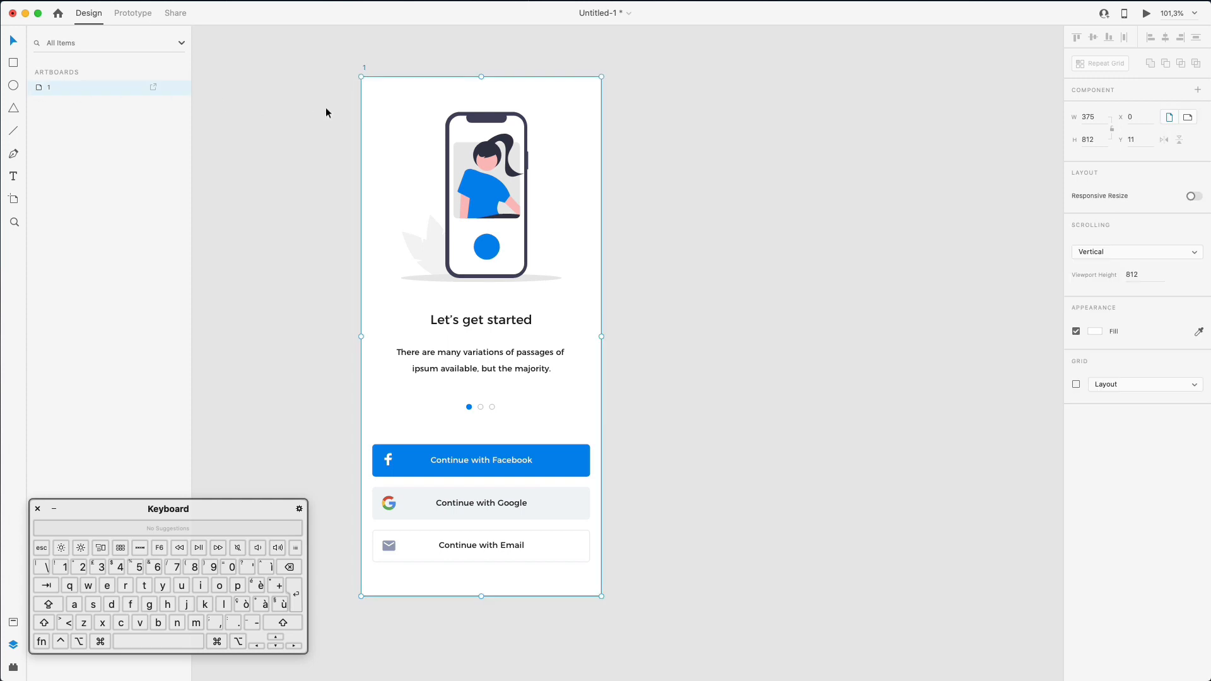
key("super+d")
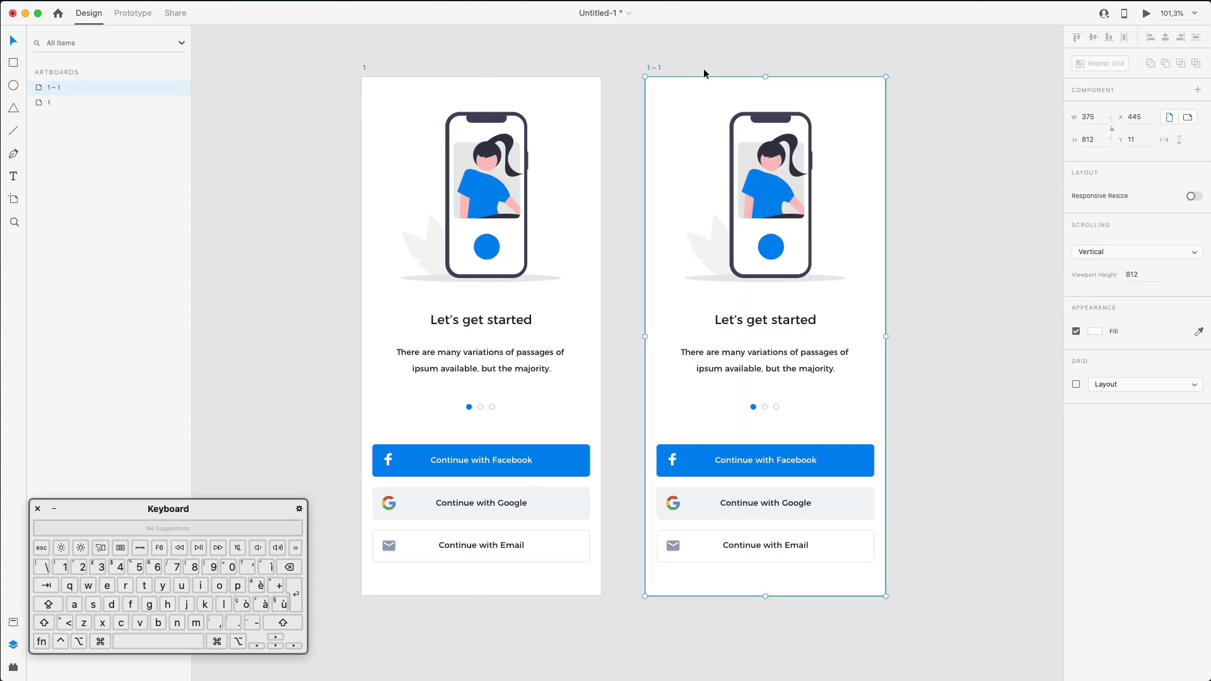
double_click(61, 88)
type("2")
key("Return")
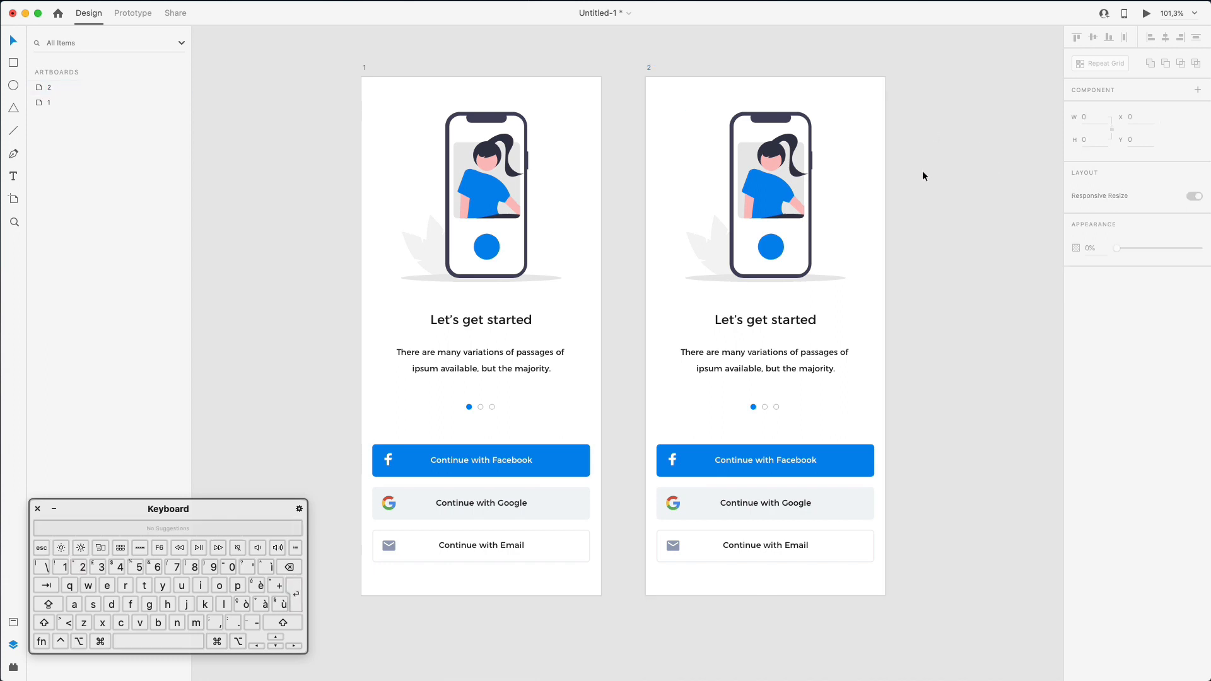
left_click(795, 191)
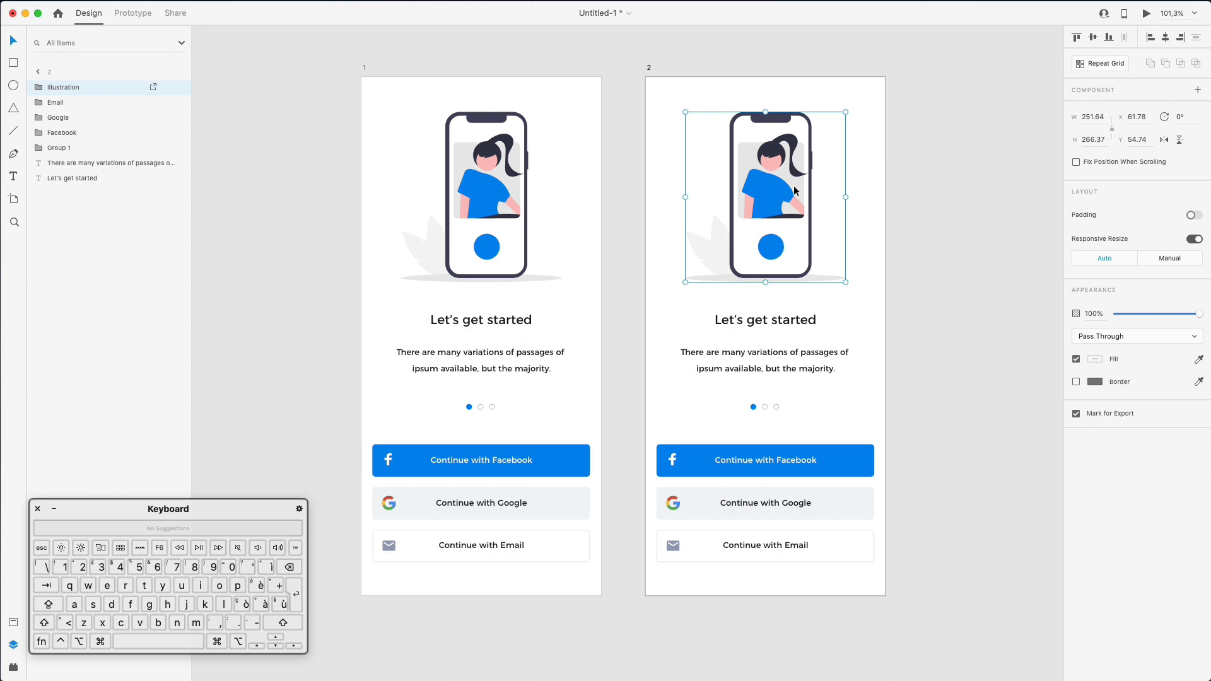
- Delete the illustration from artboard 2 and move the heading and paragraph to the top
key("Delete")
left_click(766, 320)
left_click(767, 353, "shift")
left_click_drag(767, 353, 812, 162)
left_click(948, 142)
- Replace the heading with 'Hello,' and a full name on the second line, correcting its spelling
double_click(737, 123)
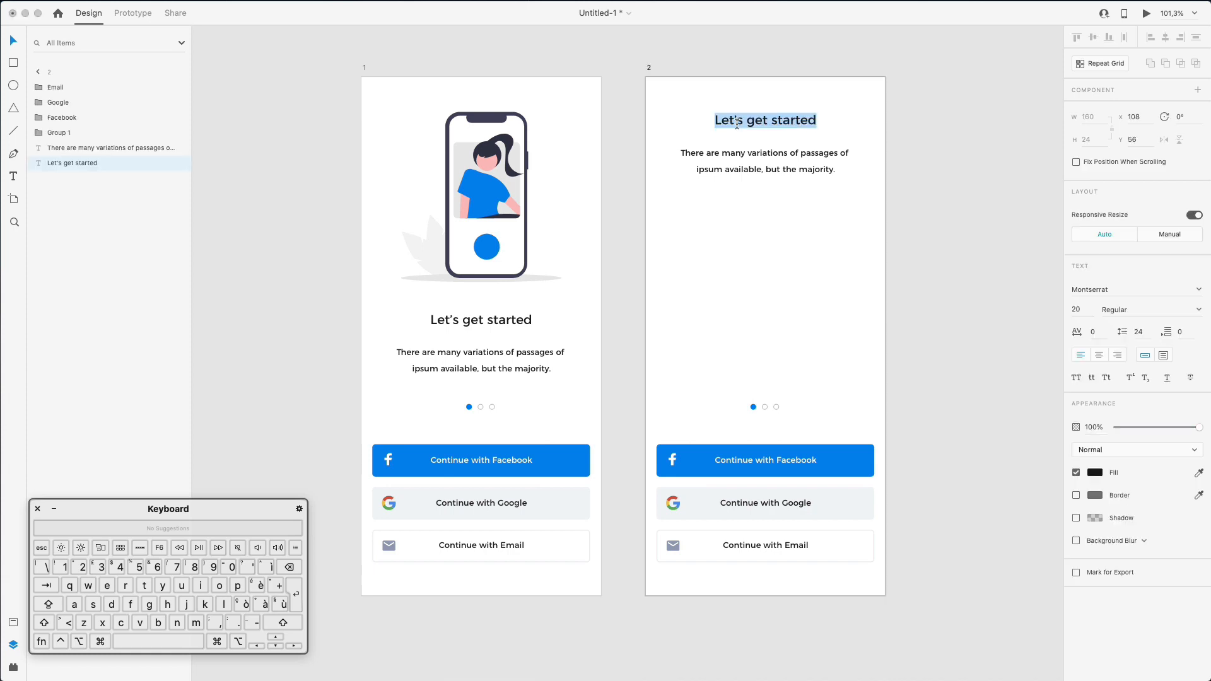
key("shift")
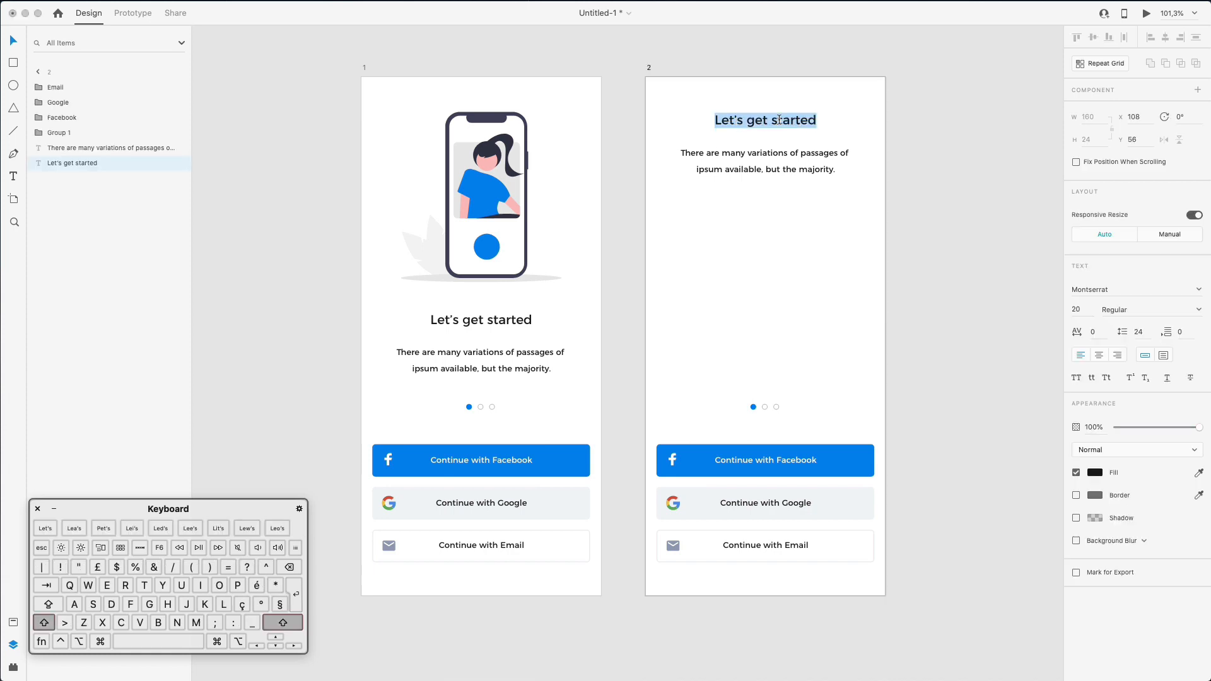
type("Hello,")
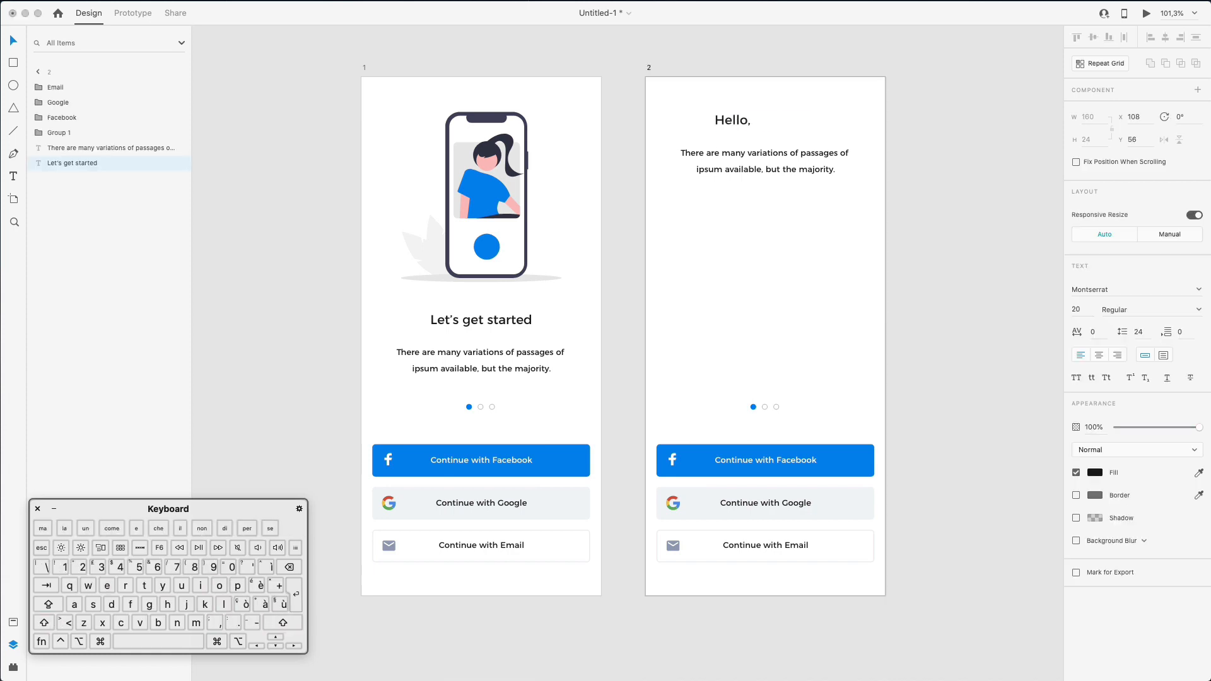
key("Return")
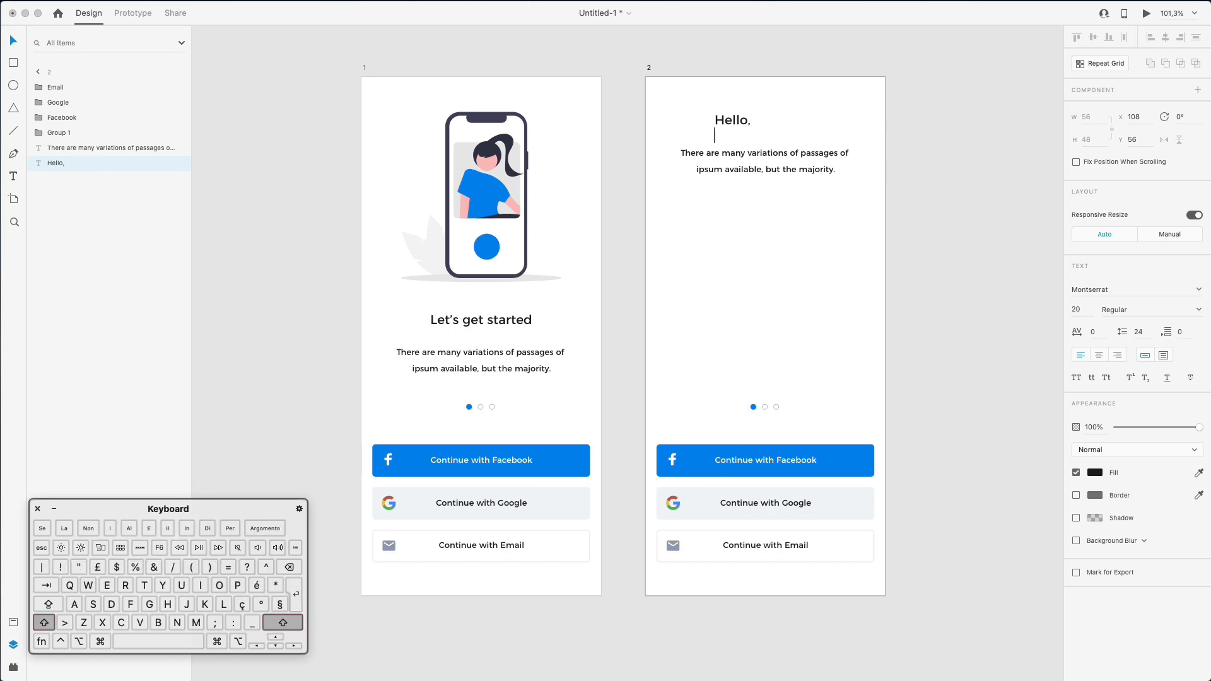
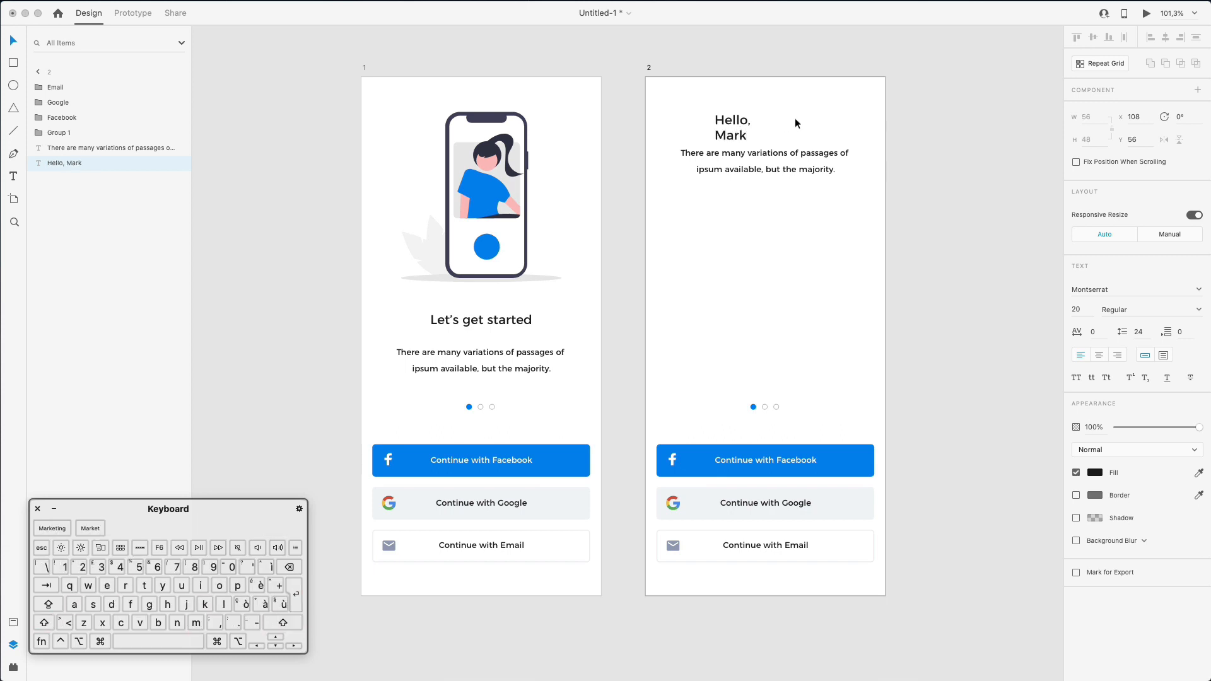
type("z")
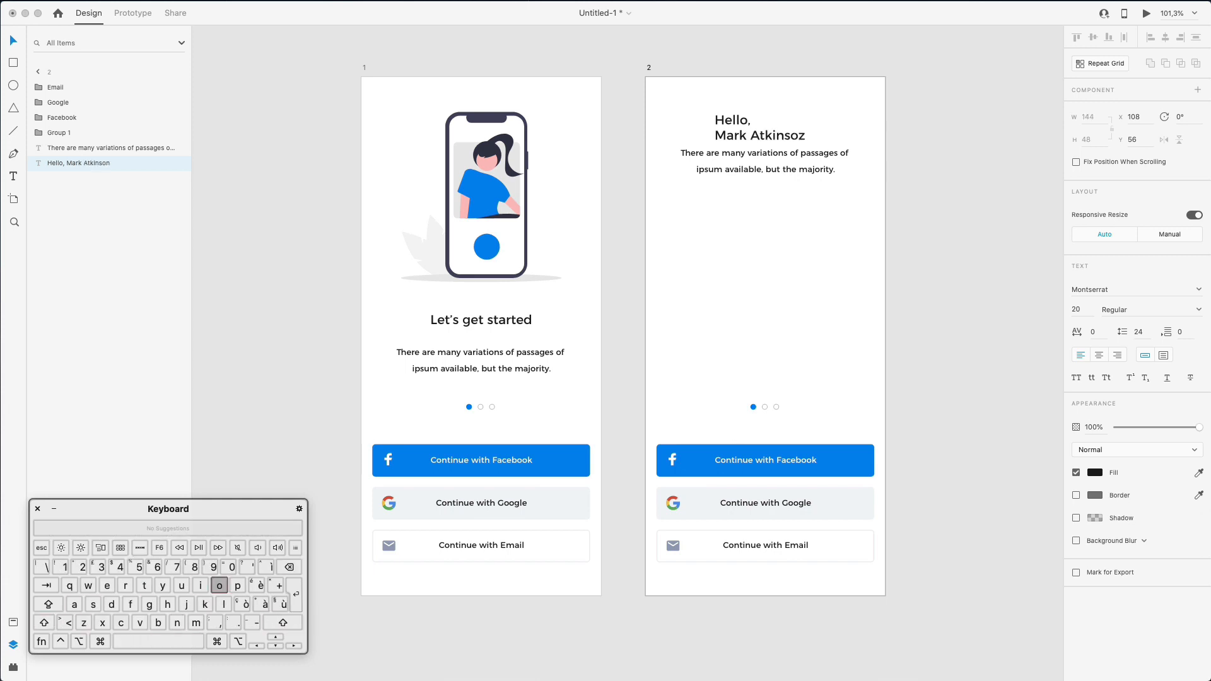
type("o")
key("BackSpace")
key("BackSpace")
key("BackSpace")
key("BackSpace")
type("zons")
- Set the word 'Hello,' to Light font weight
double_click(741, 120)
left_click(1131, 310)
left_click(1198, 310)
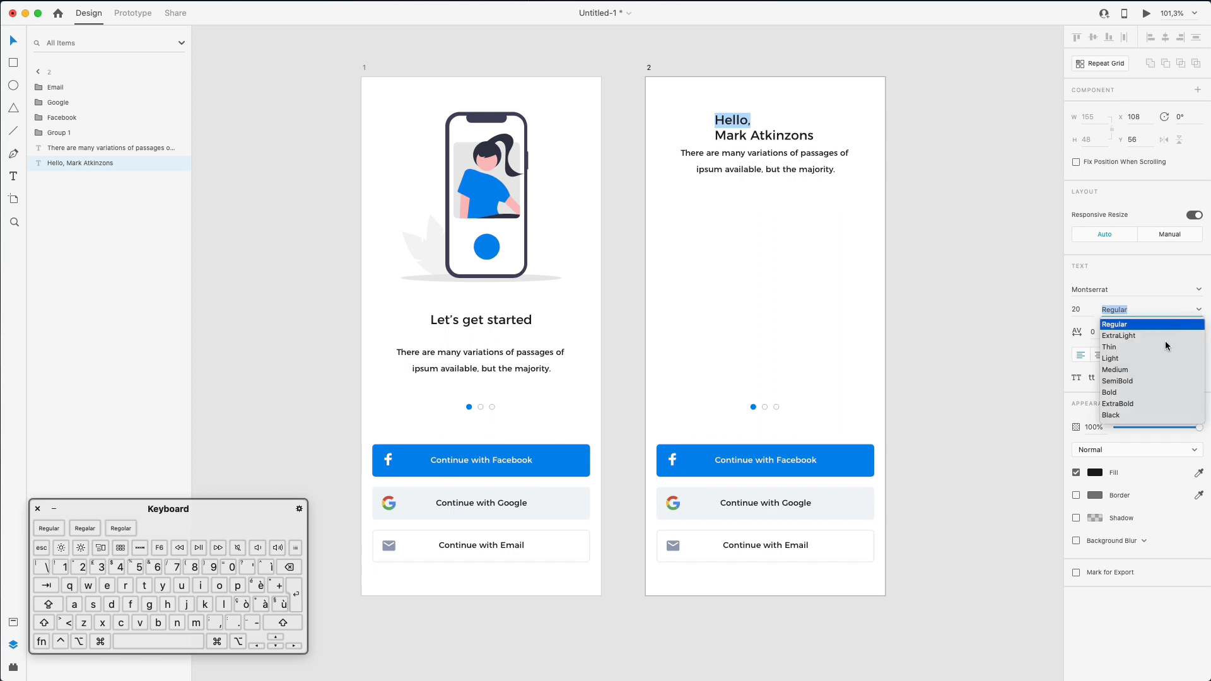
left_click(1120, 357)
key("Escape")
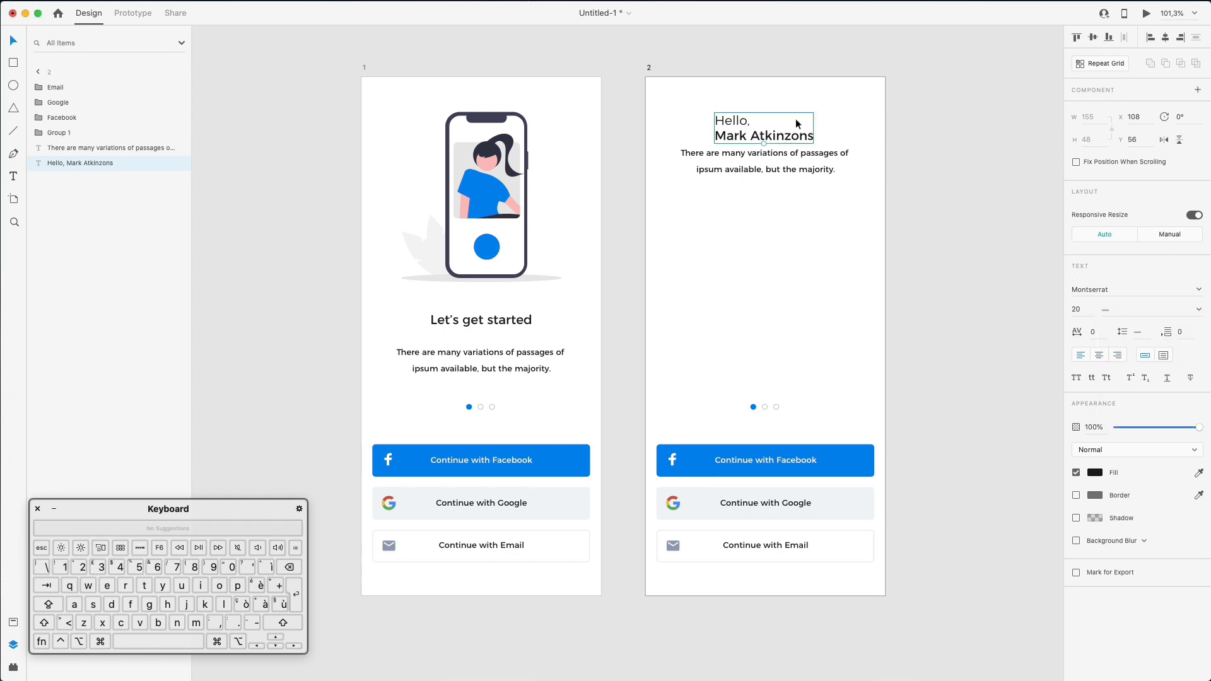
- Set the heading's line spacing to 30 and shift the heading slightly left
left_click(1139, 334)
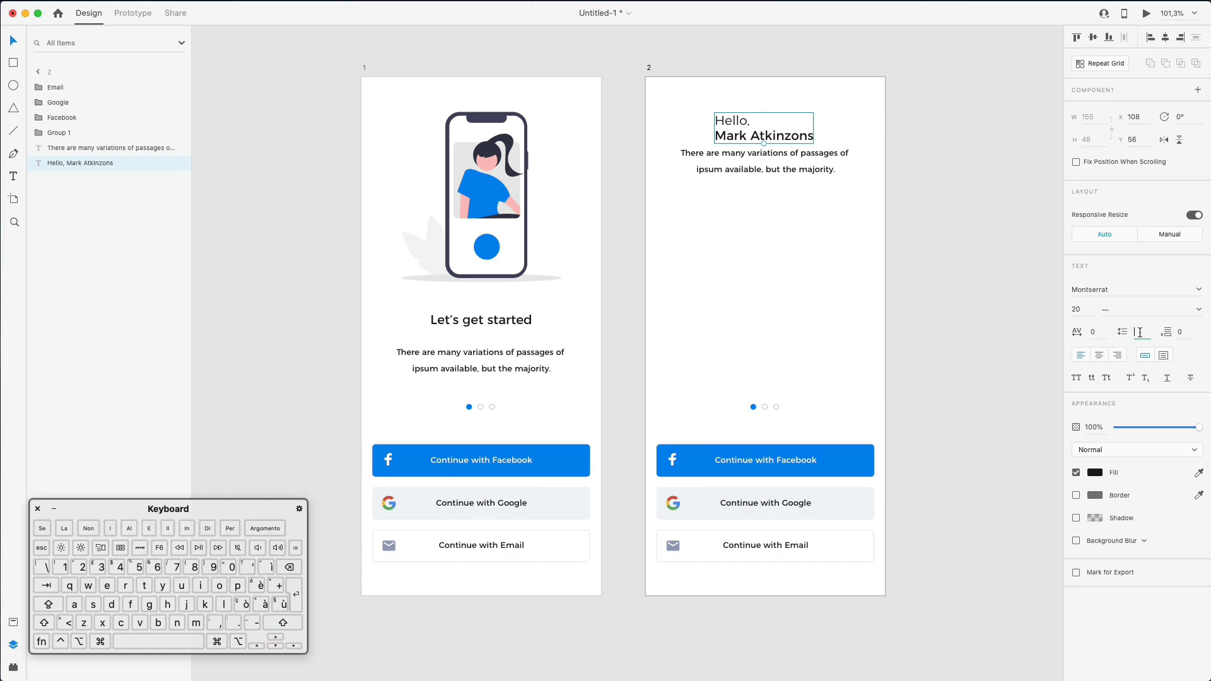
type("10")
key("Return")
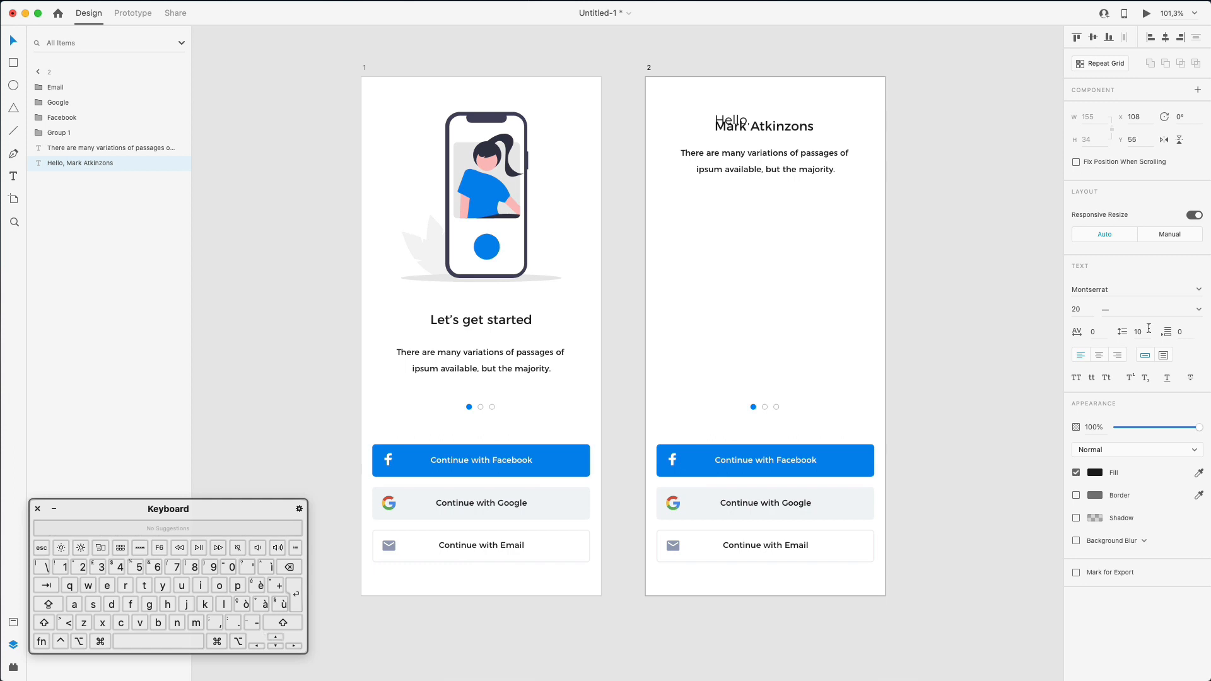
key("shift+Up")
key("shift+Up")
key("shift+Up")
key("shift+Up")
key("shift+Down")
key("shift+Down")
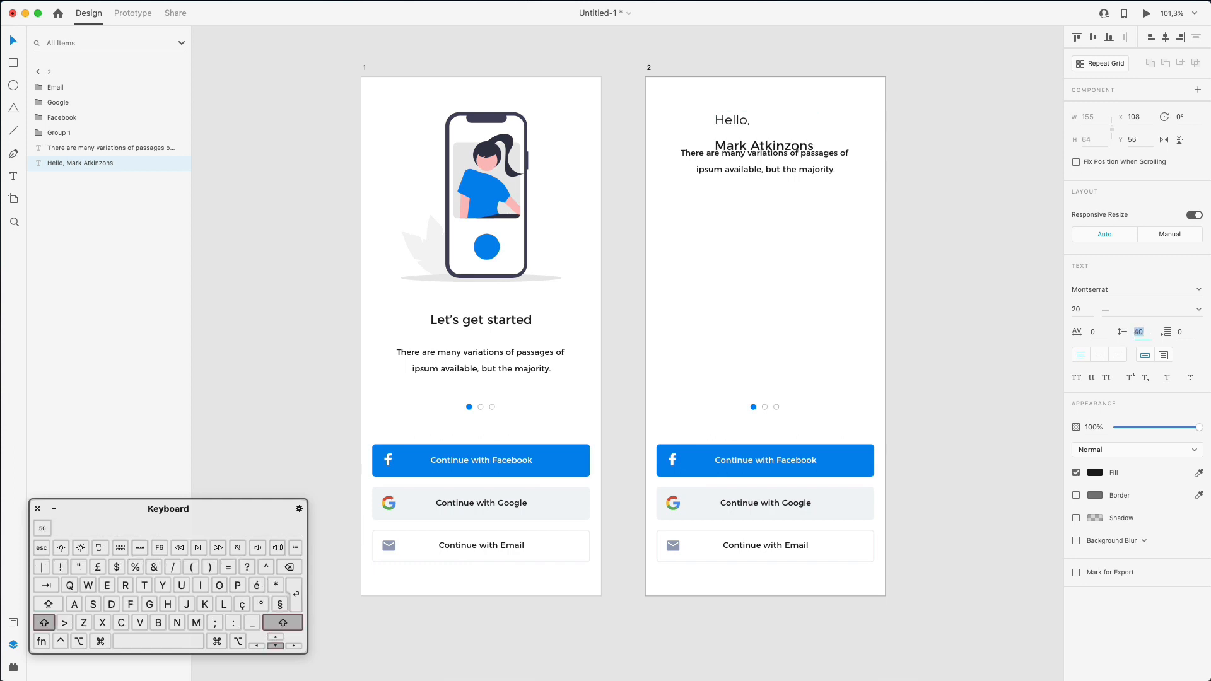
left_click_drag(751, 123, 742, 123)
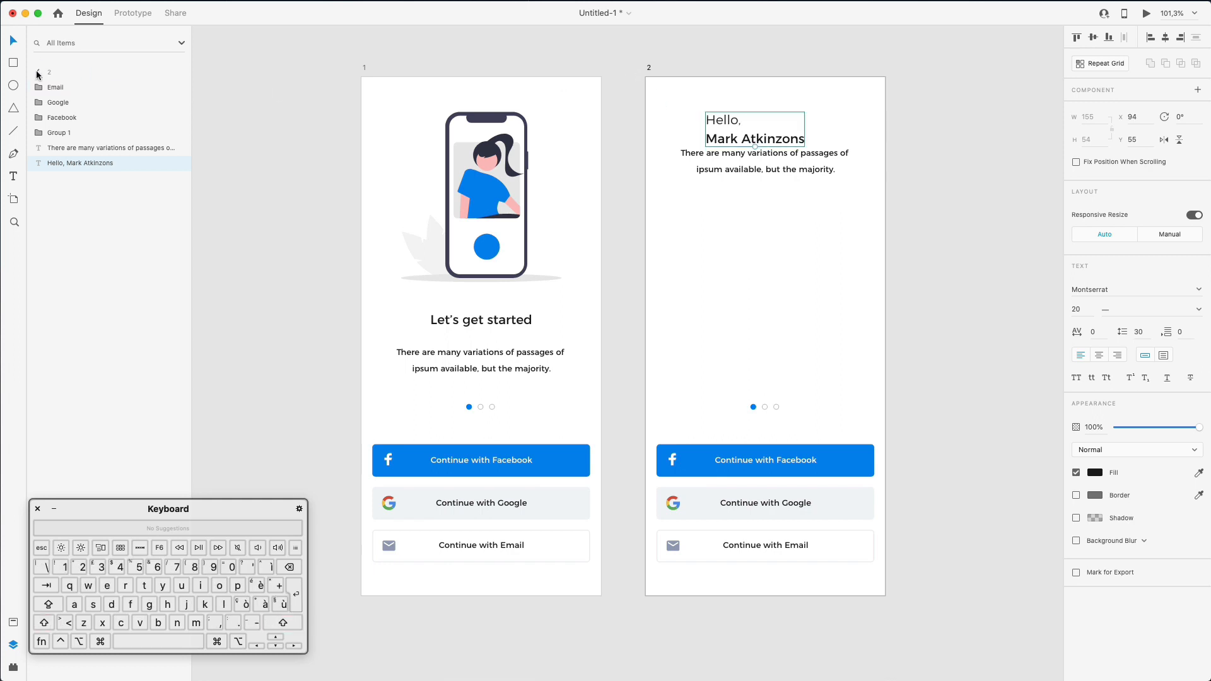
- Turn on the layout grid for artboard 2 and align the greeting to the left margin
left_click(39, 72)
left_click(63, 88)
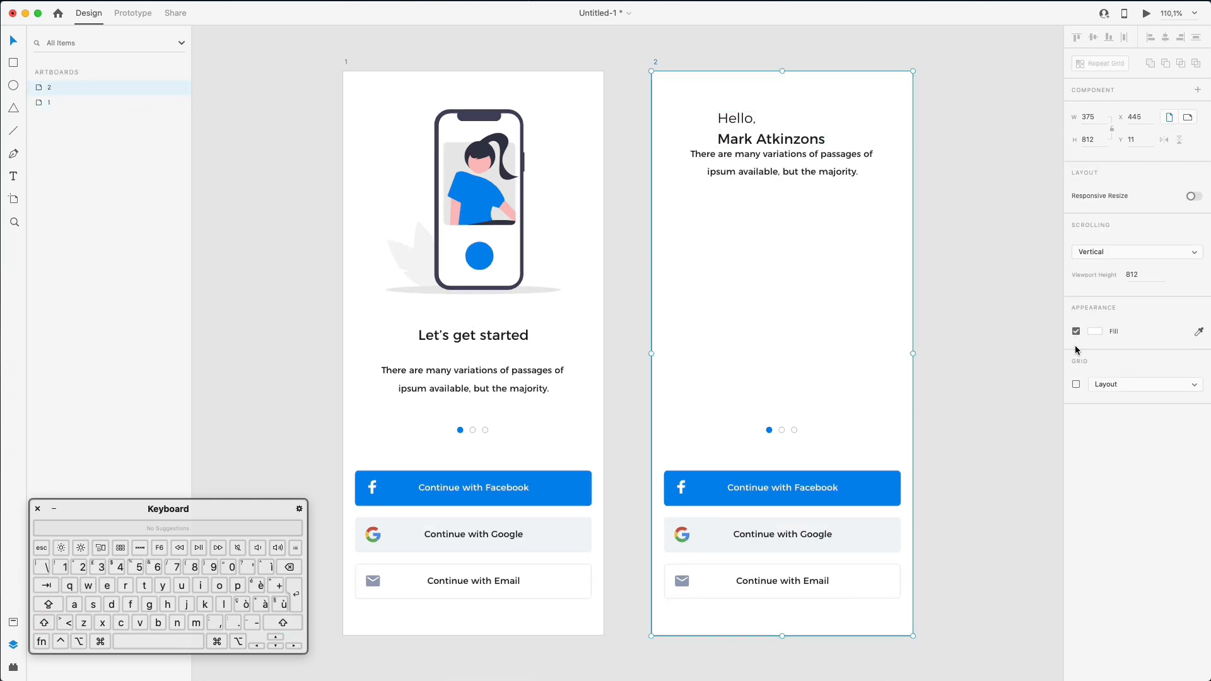
left_click(1077, 385)
left_click(713, 116)
left_click_drag(717, 119, 687, 135)
key("Left")
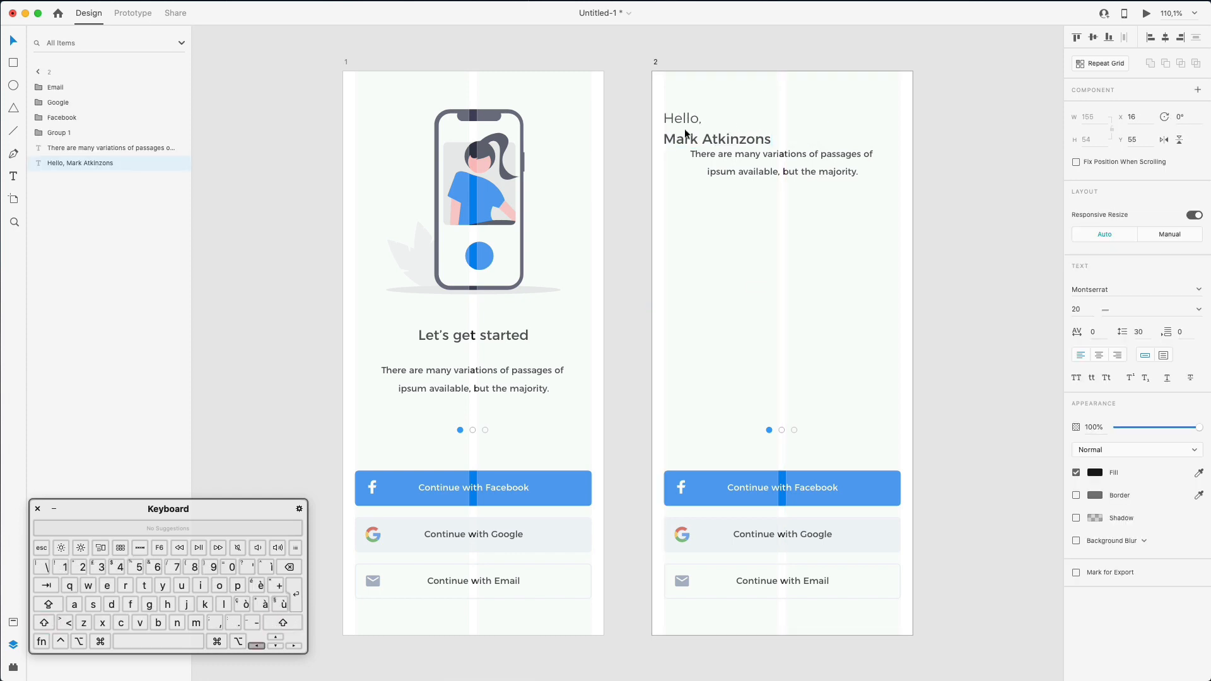
key("Right")
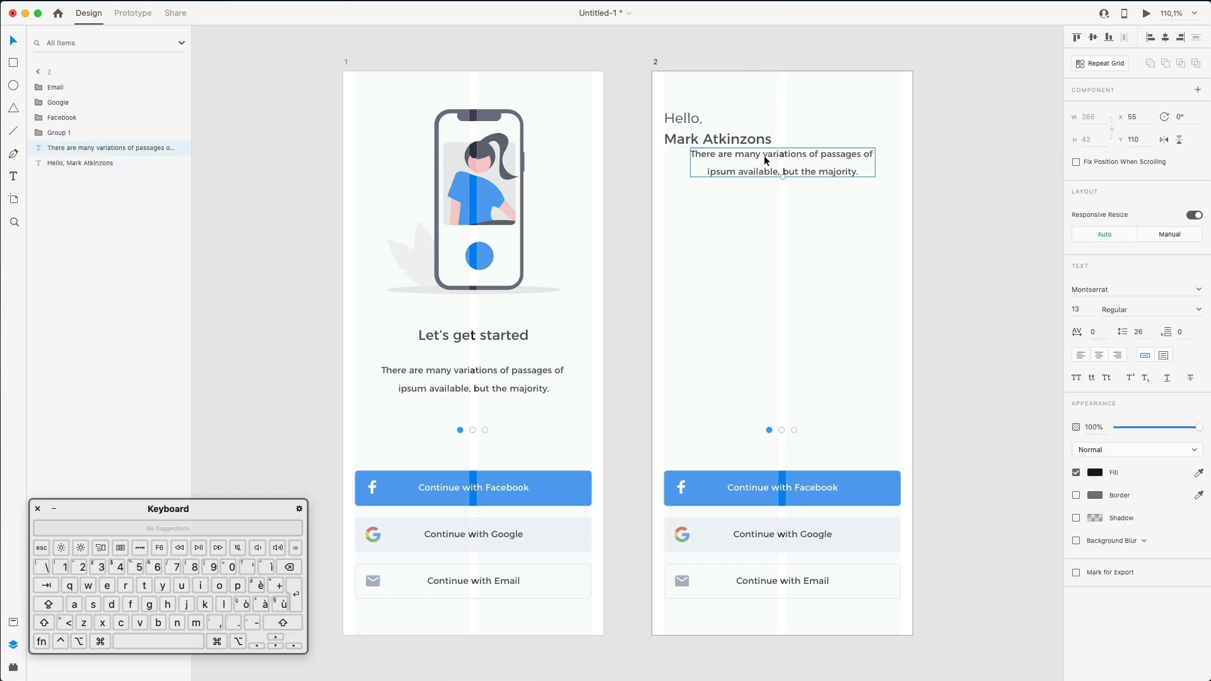
- Left-align the paragraph, line it up at x 17, and move it down to y 323
left_click_drag(764, 156, 764, 168)
left_click(1080, 354)
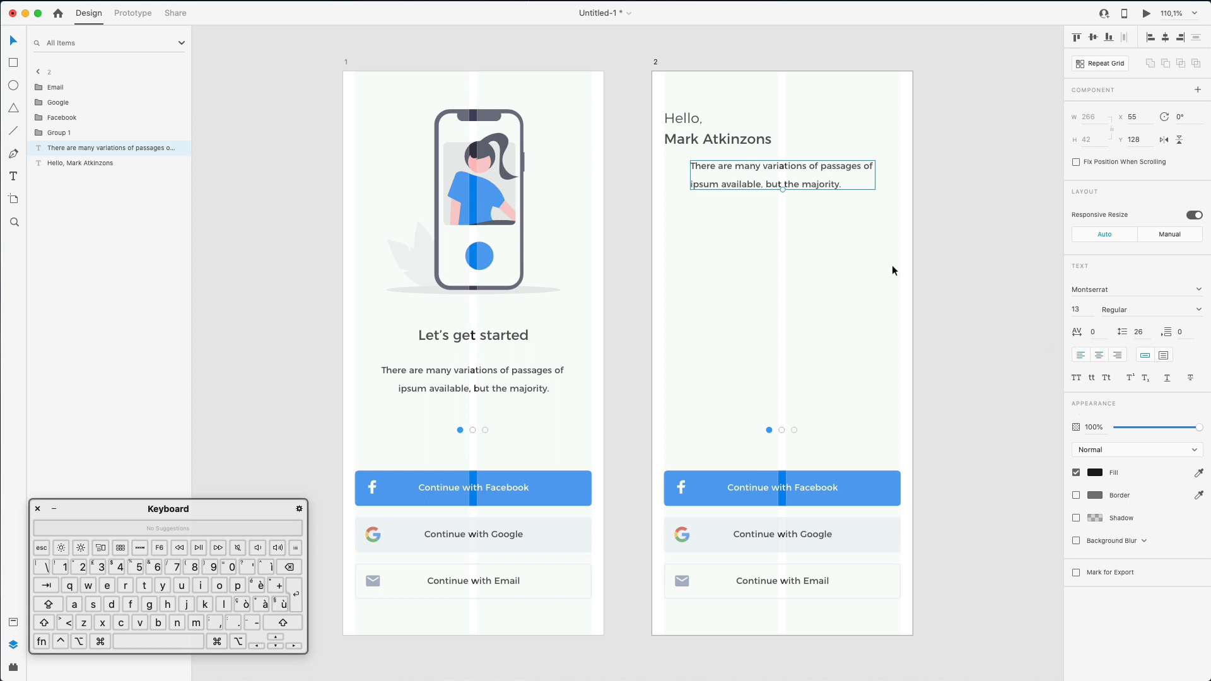
left_click_drag(790, 171, 764, 170)
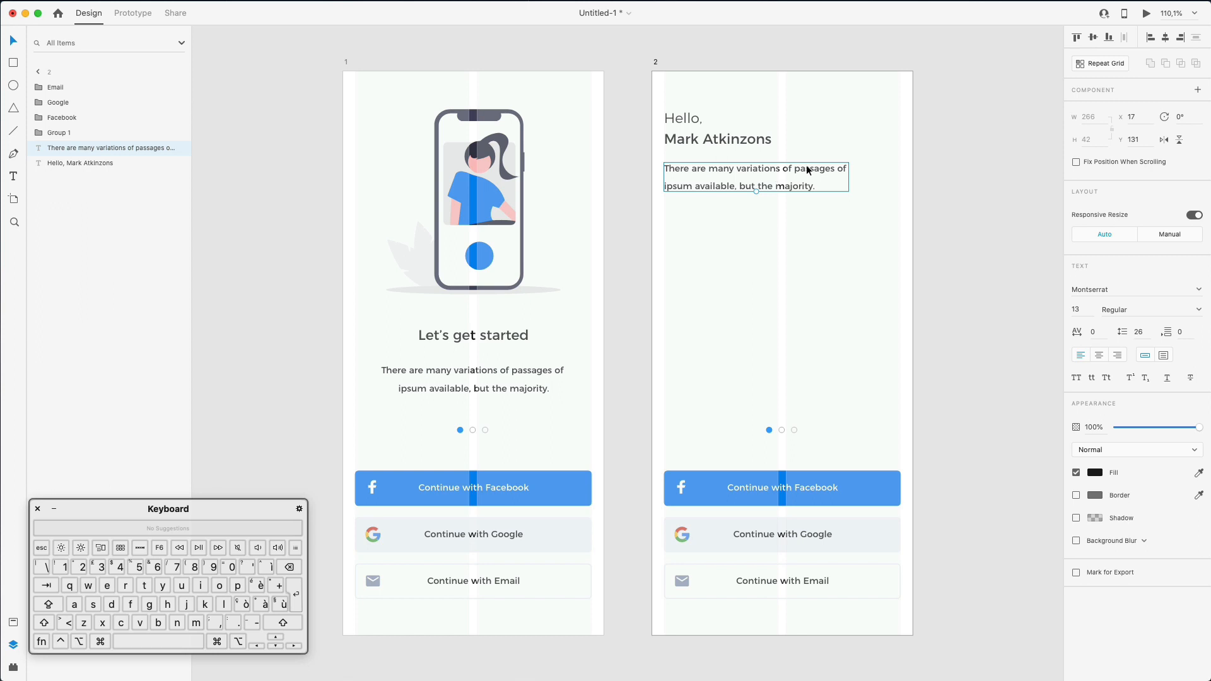
left_click_drag(806, 164, 807, 298)
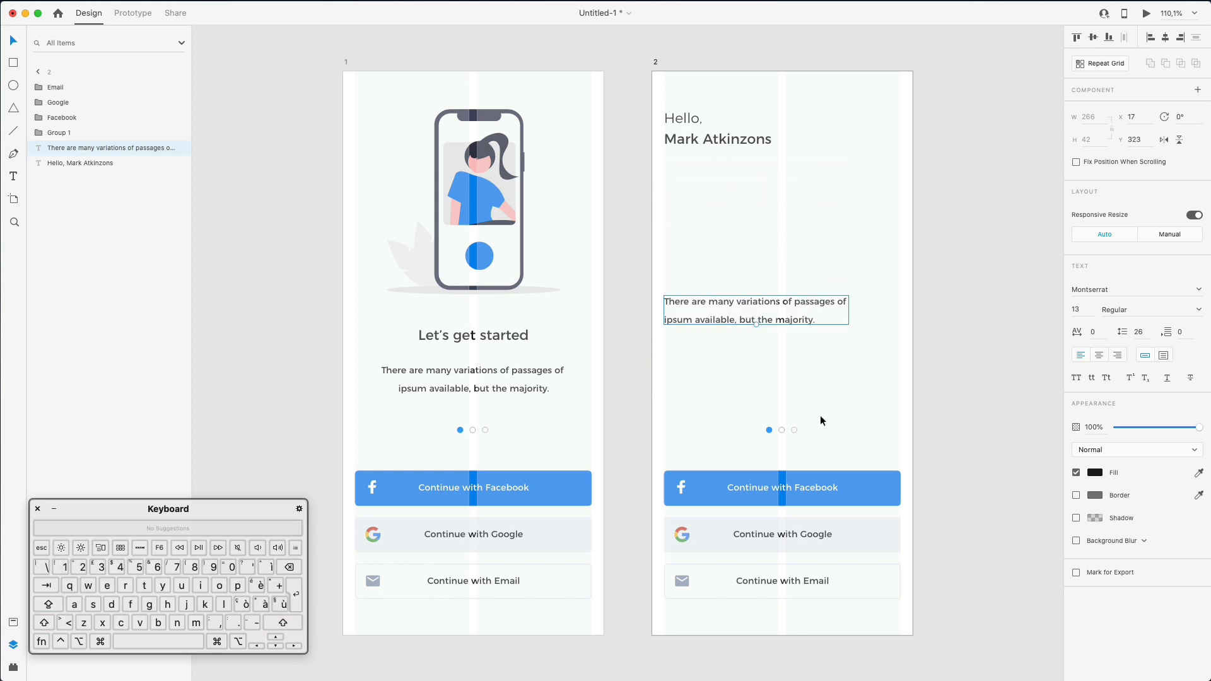
- Duplicate the Google button's rectangle, place it below the greeting, and narrow it to 165 width
double_click(884, 525)
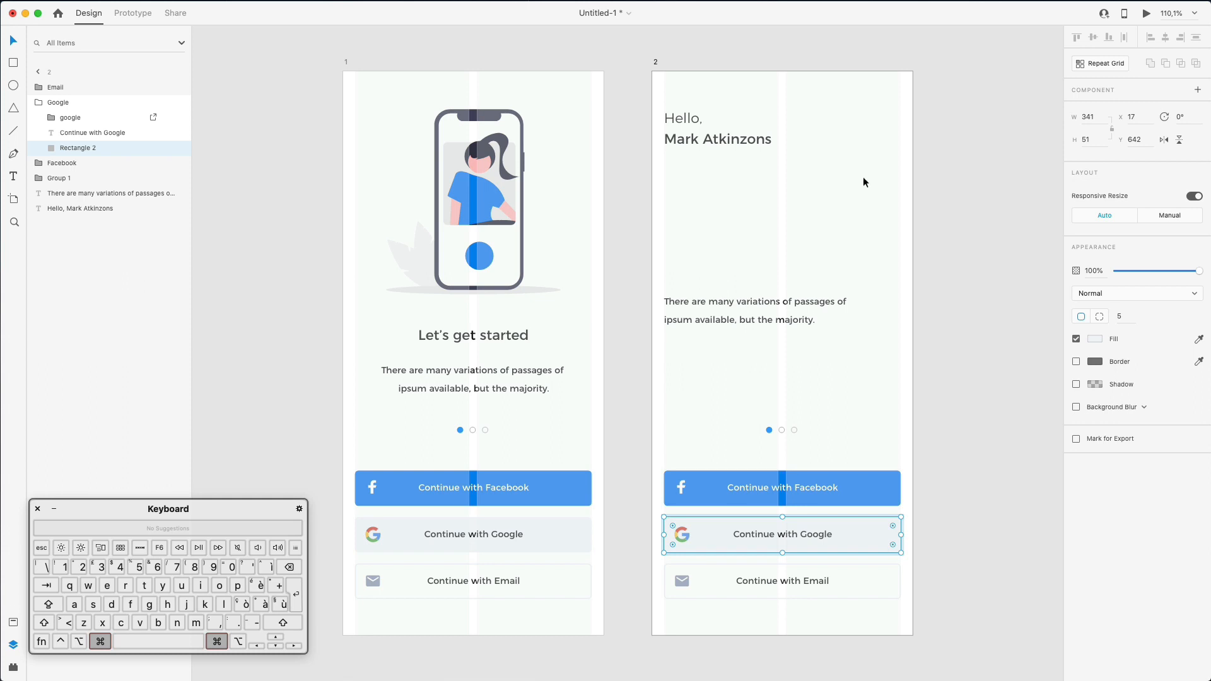
key("super+d")
left_click_drag(846, 521, 842, 196)
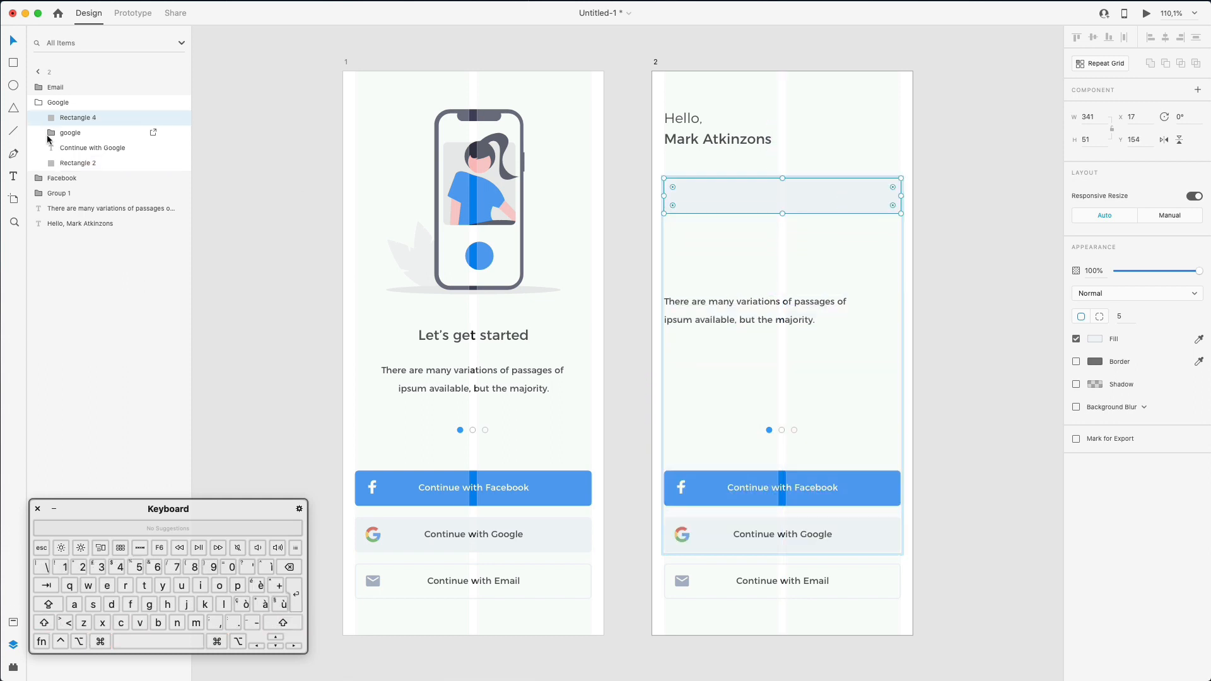
left_click_drag(82, 118, 82, 87)
left_click(771, 188)
left_click_drag(804, 193, 808, 181)
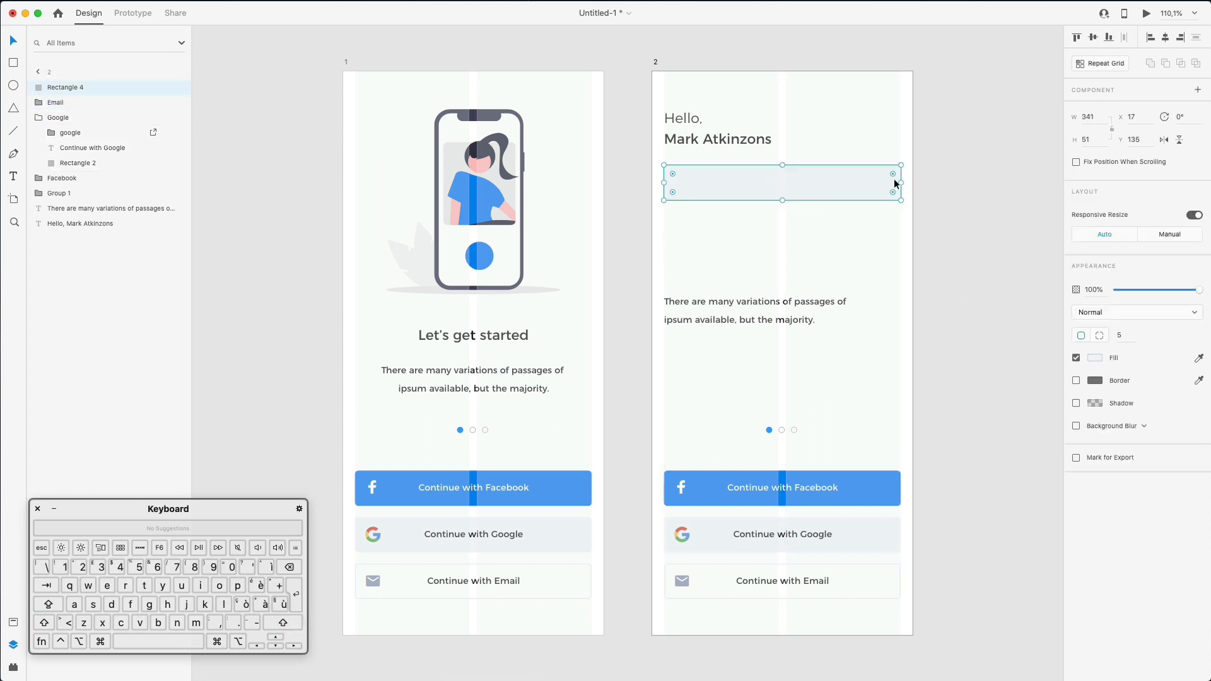
left_click_drag(900, 182, 862, 184)
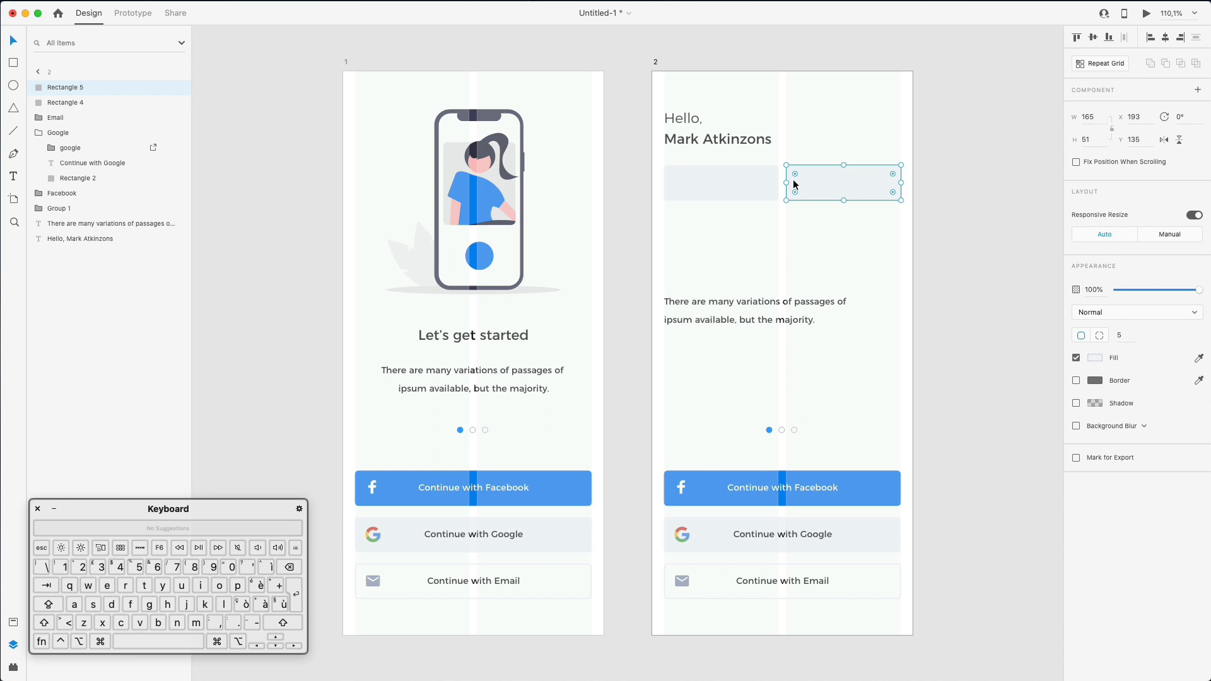
- Copy the card to the right to complete a row of three 165 × 51 cards
left_click_drag(793, 179, 913, 182)
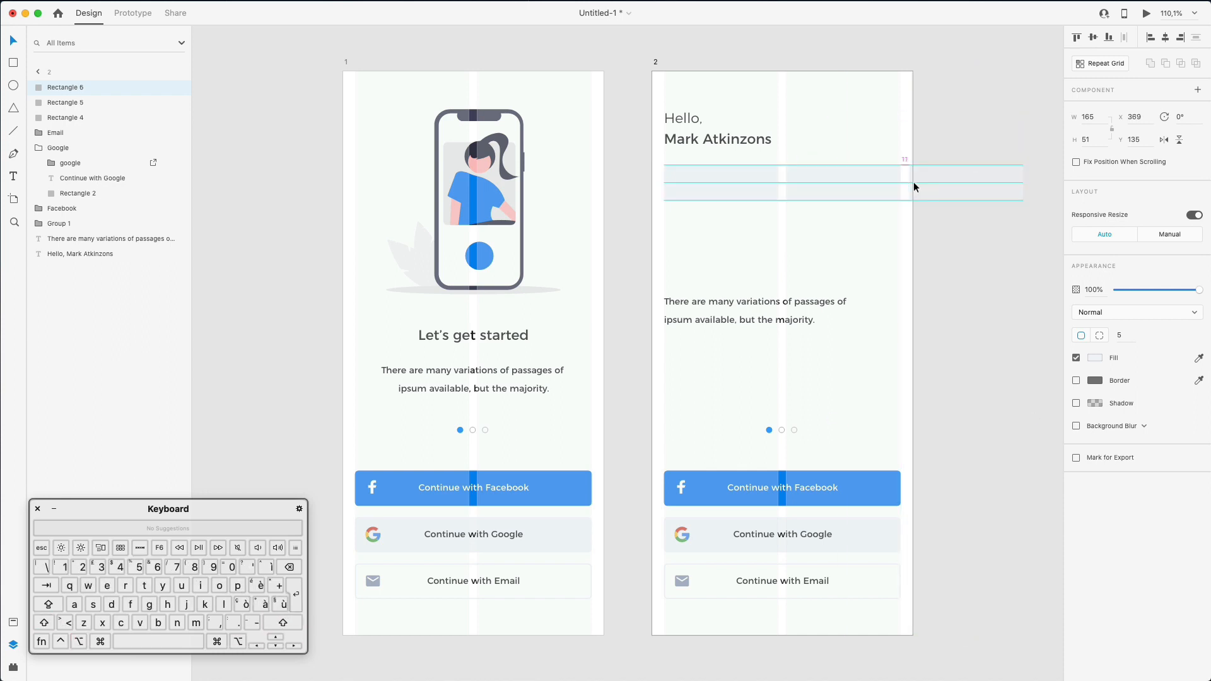
left_click(838, 184, "shift")
left_click(762, 179, "shift")
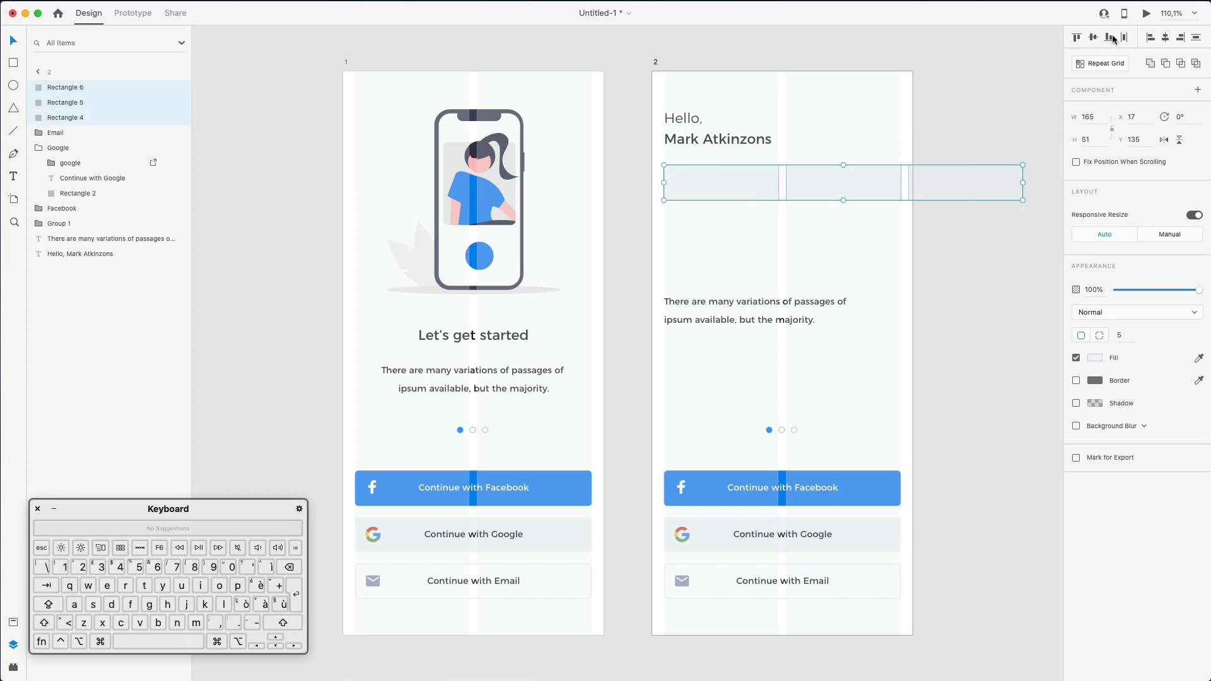
left_click(960, 125)
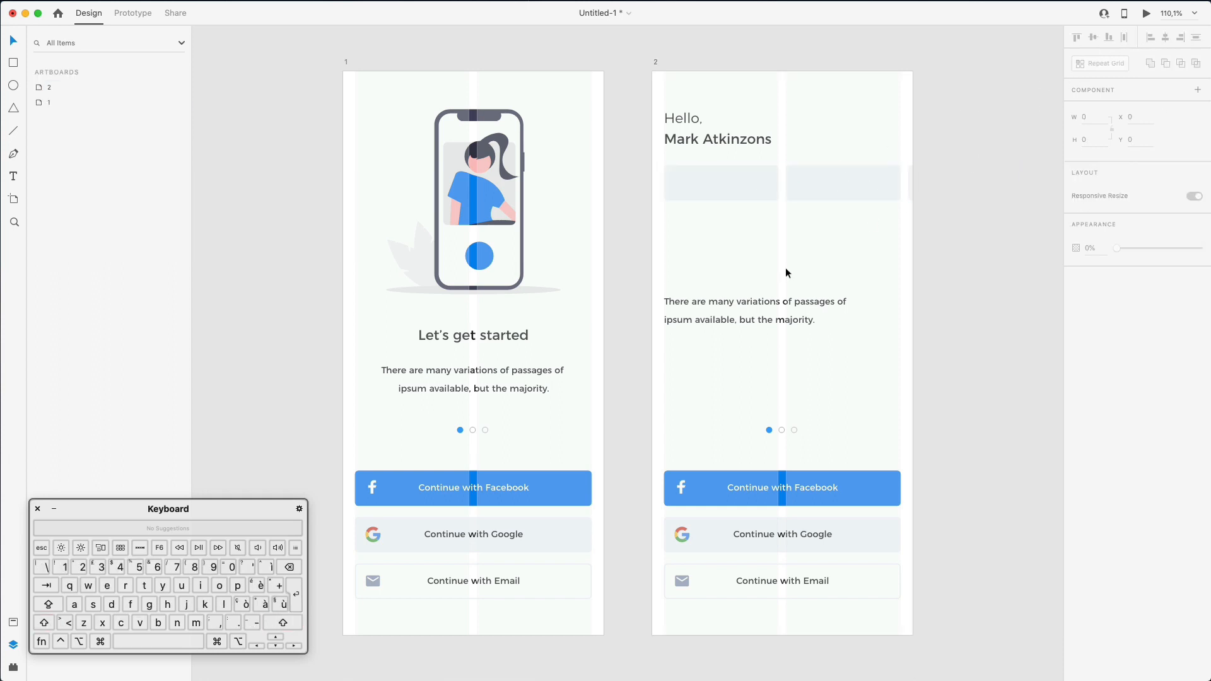
- Copy the paragraph onto the first card at x 31, y 154, bring it to the top layer, and select its text
left_click(739, 296)
left_click_drag(739, 297, 747, 186)
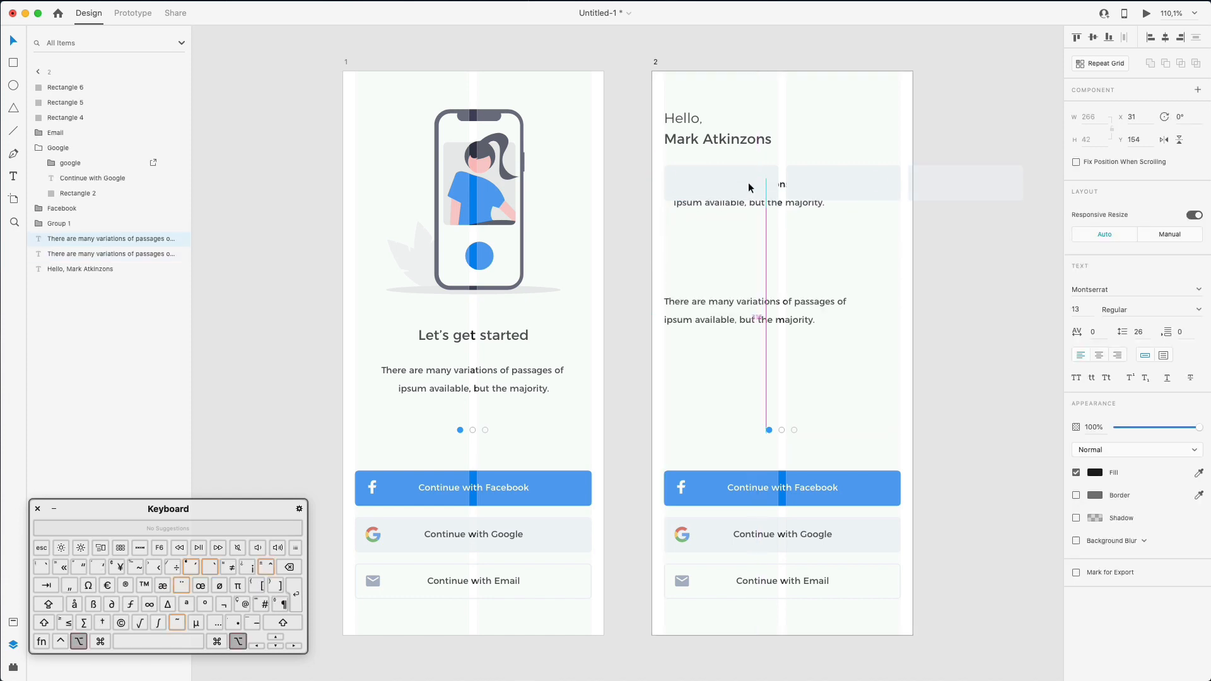
left_click_drag(73, 241, 75, 81)
double_click(757, 197)
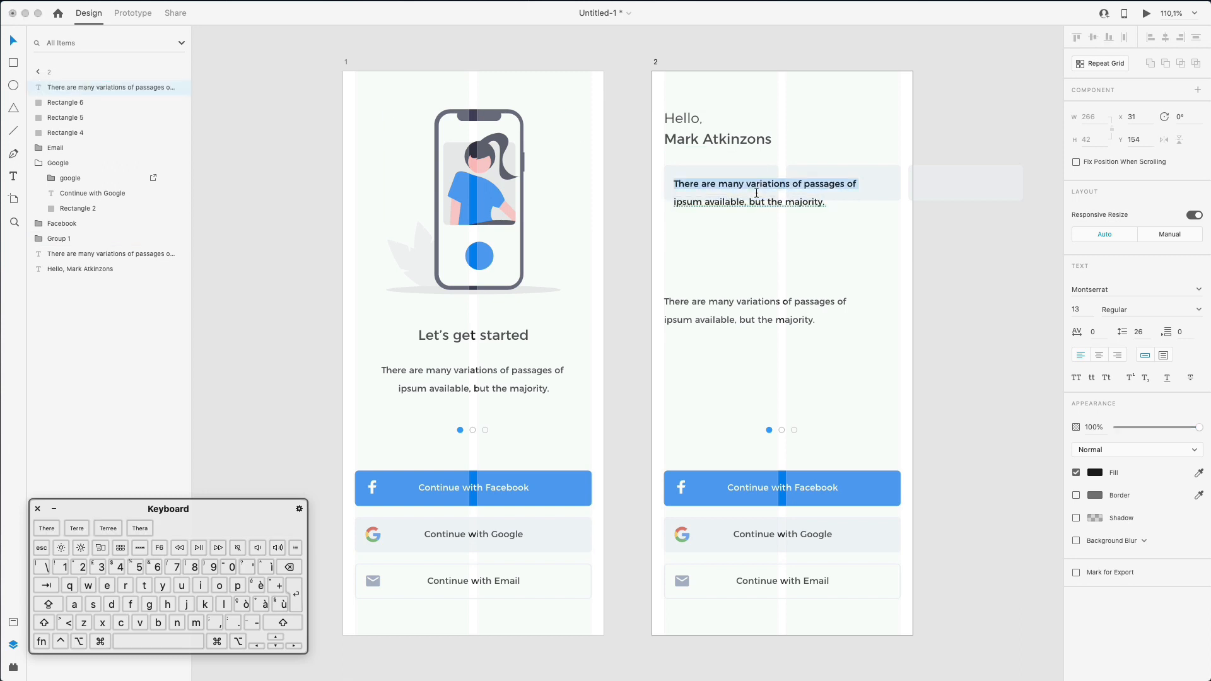
key("super+a")
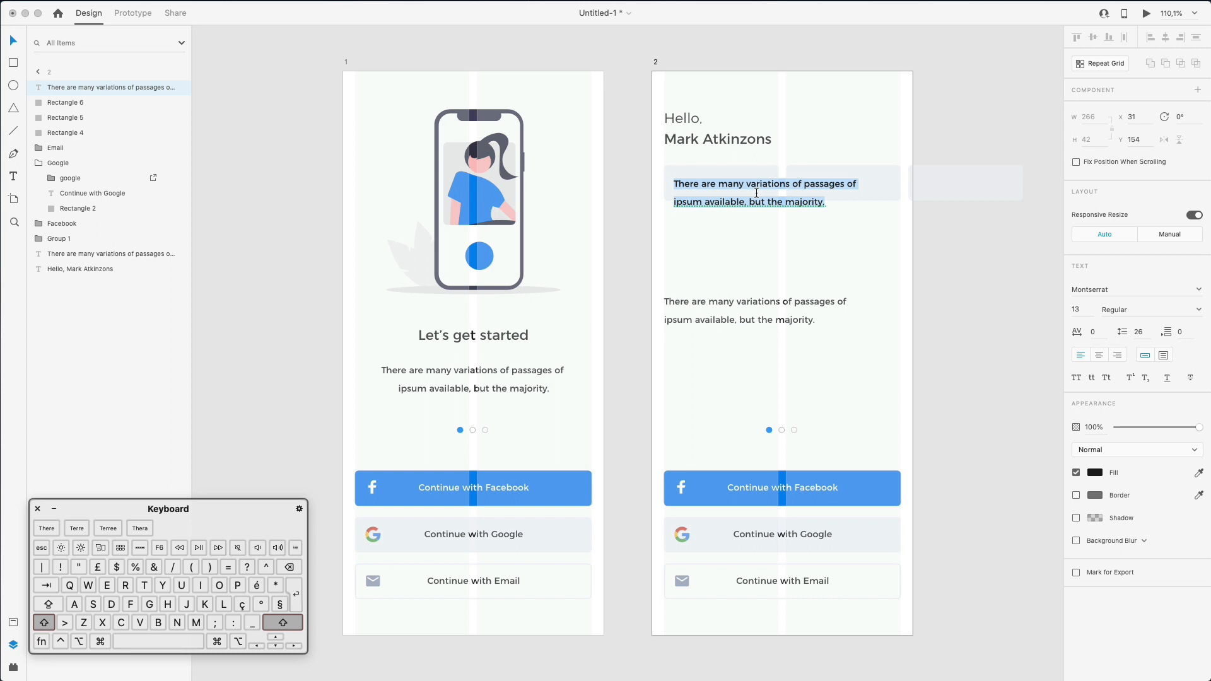
- Label the first chip 'Tuesday', centre it, and copy it into the second chip as 'Wednesday'
type("Tuesday")
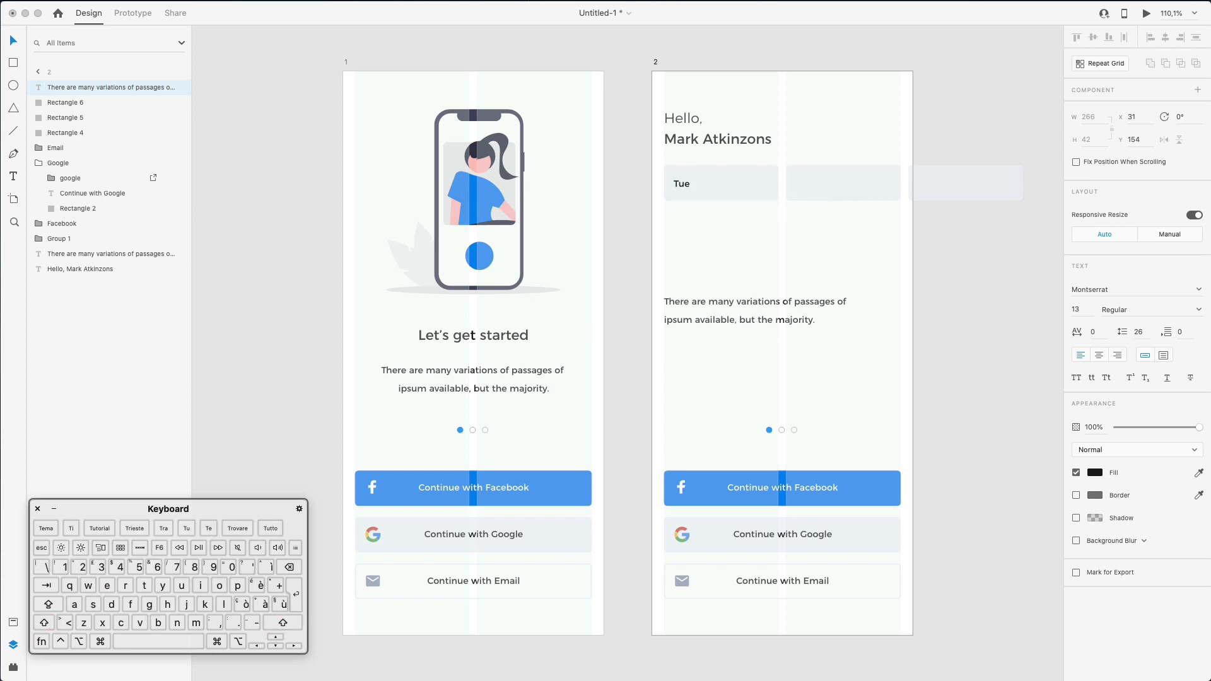
key("Escape")
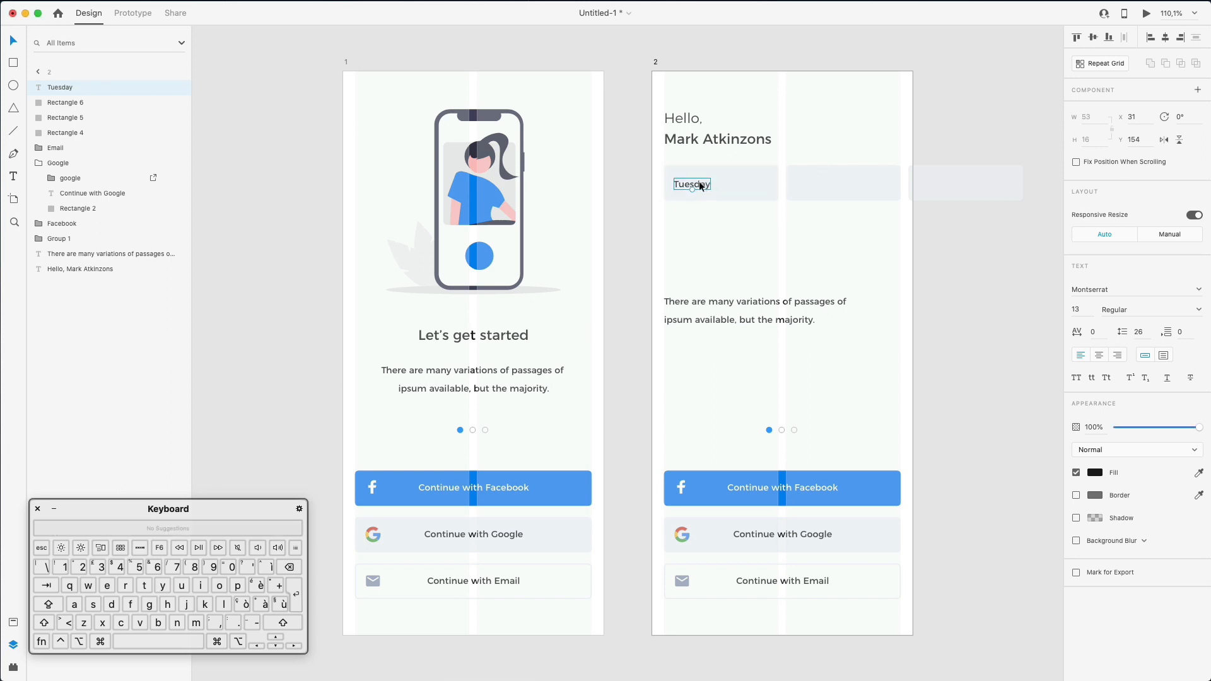
left_click_drag(697, 185, 731, 185)
key("Up")
key("Up")
key("Up")
left_click_drag(723, 182, 847, 184)
left_click_drag(845, 181, 847, 181)
key("Left")
key("Left")
key("Left")
key("Left")
key("Left")
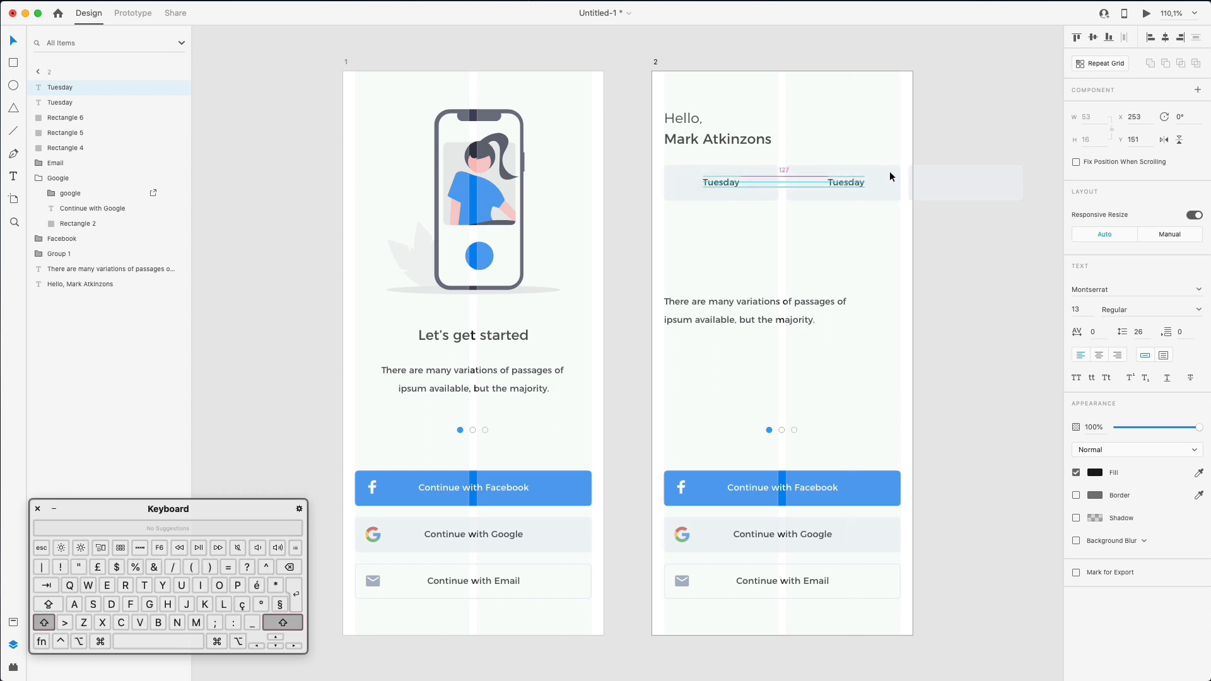
left_click(889, 171, "shift")
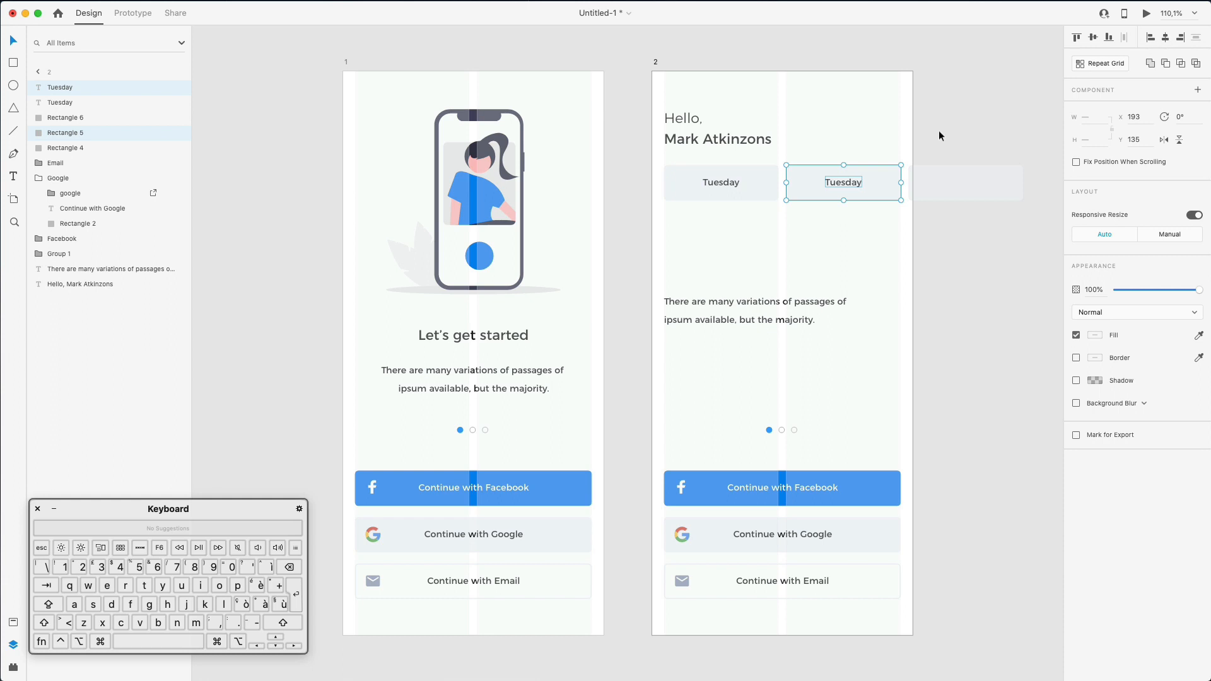
double_click(851, 183)
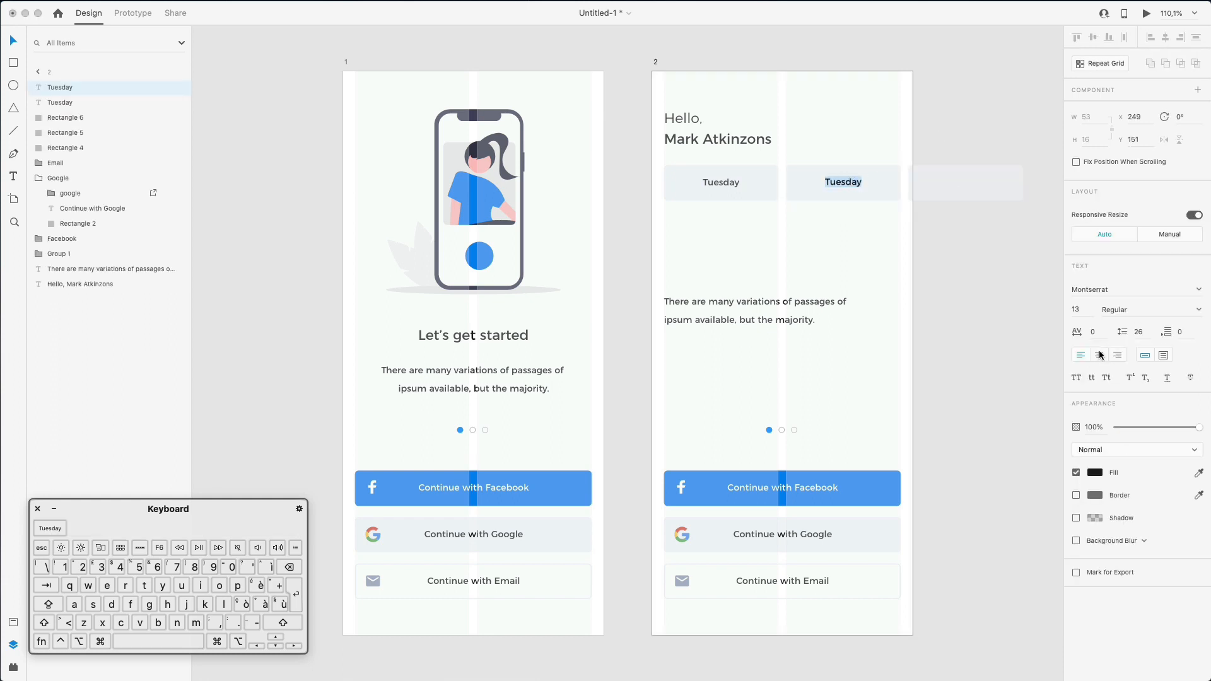
type("Wednesday")
key("Escape")
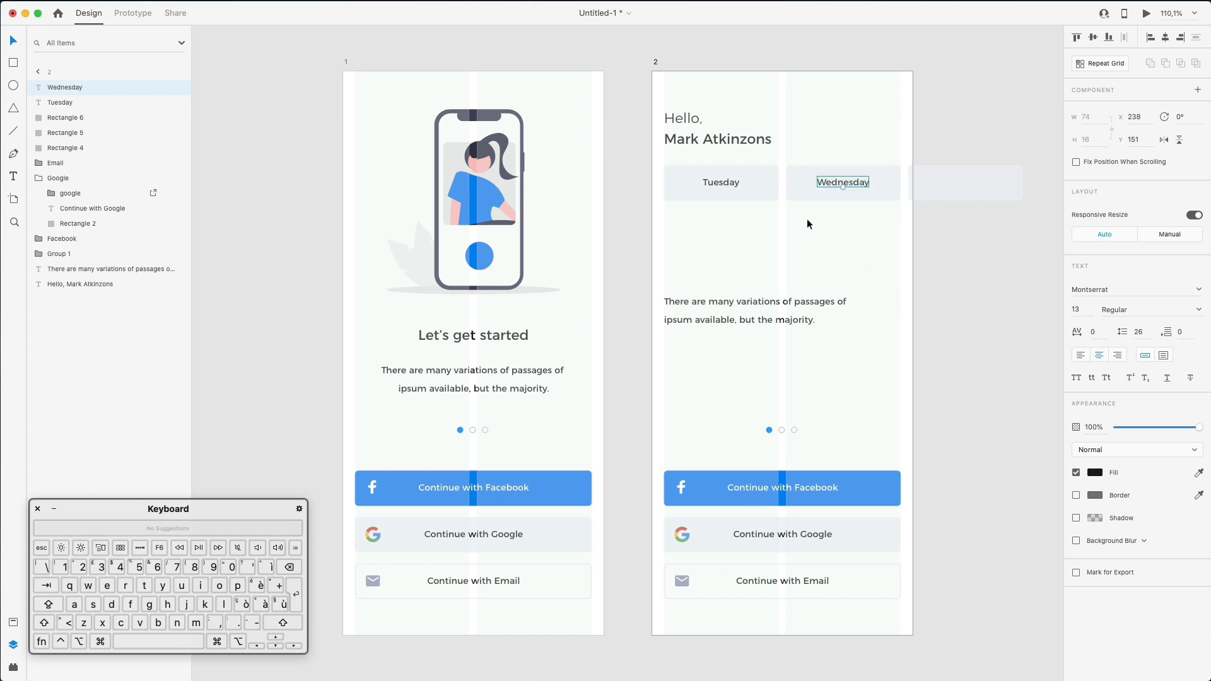
- Fill the Tuesday chip with the Facebook button's blue and make its label white
left_click(757, 183)
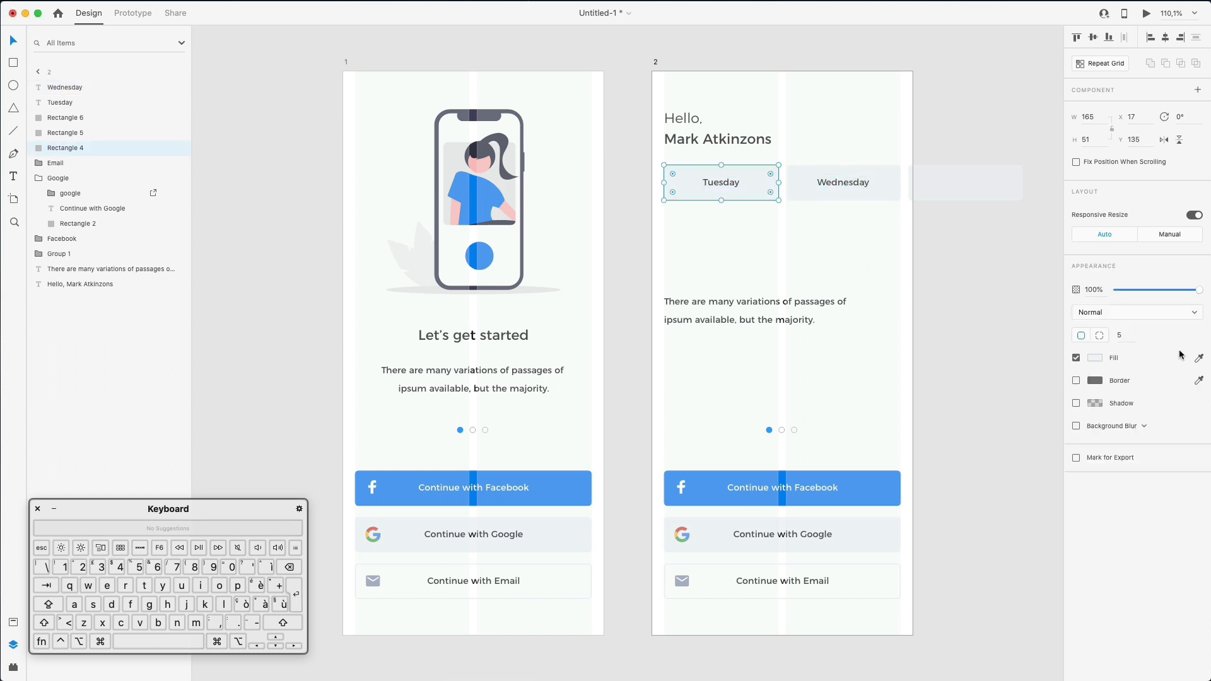
left_click(1198, 358)
left_click(778, 490)
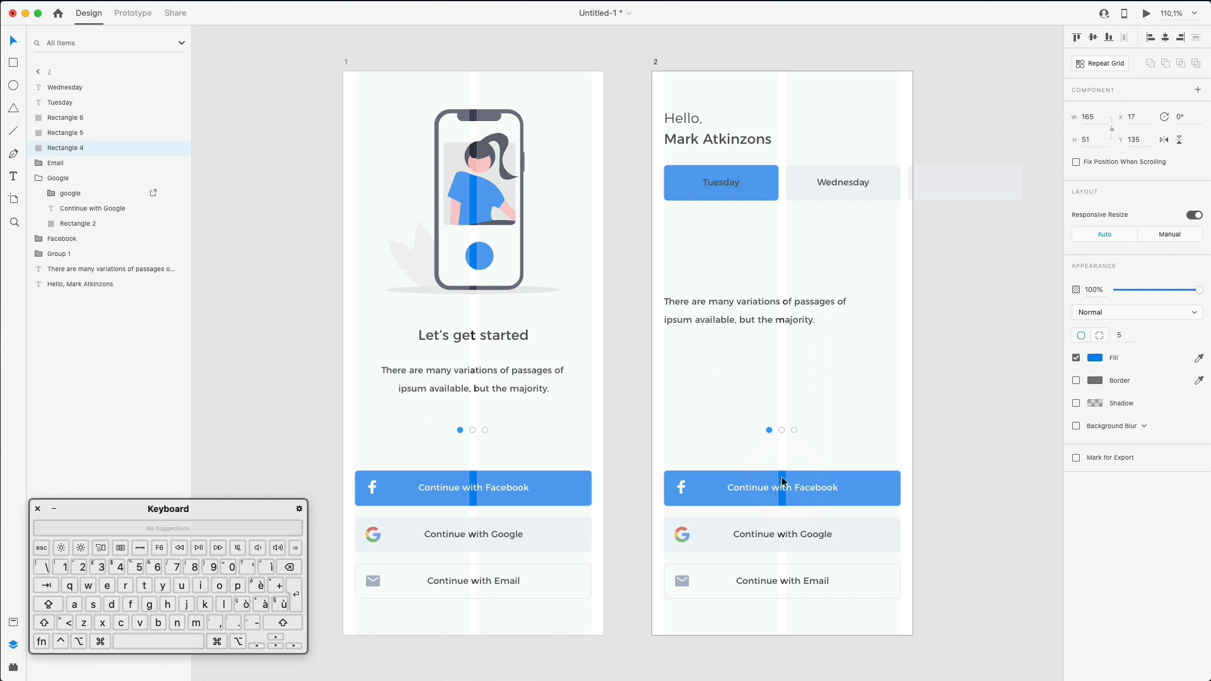
left_click(735, 184)
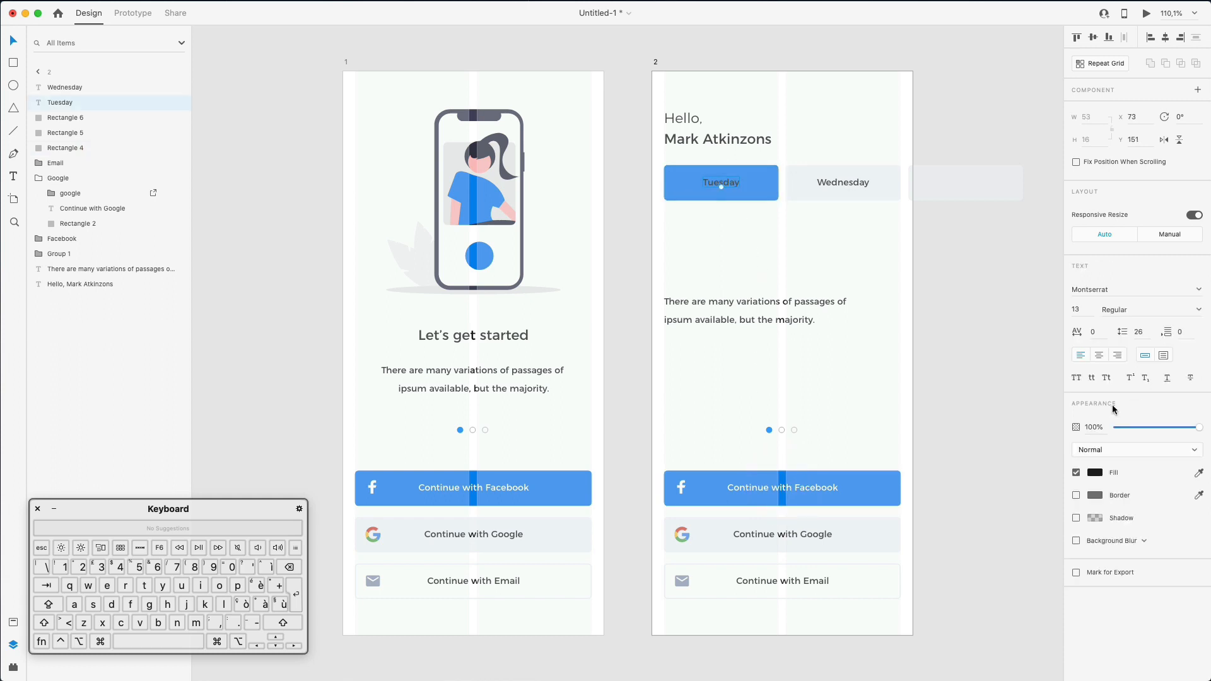
left_click(1098, 473)
left_click(940, 398)
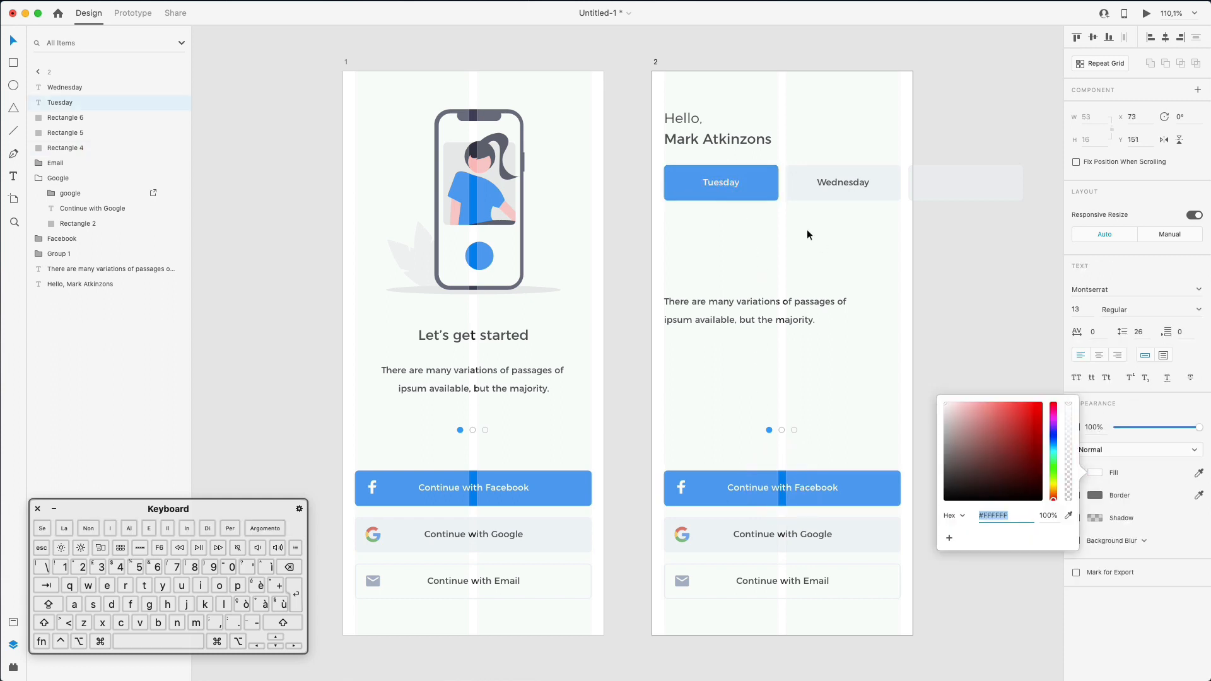
left_click(974, 258)
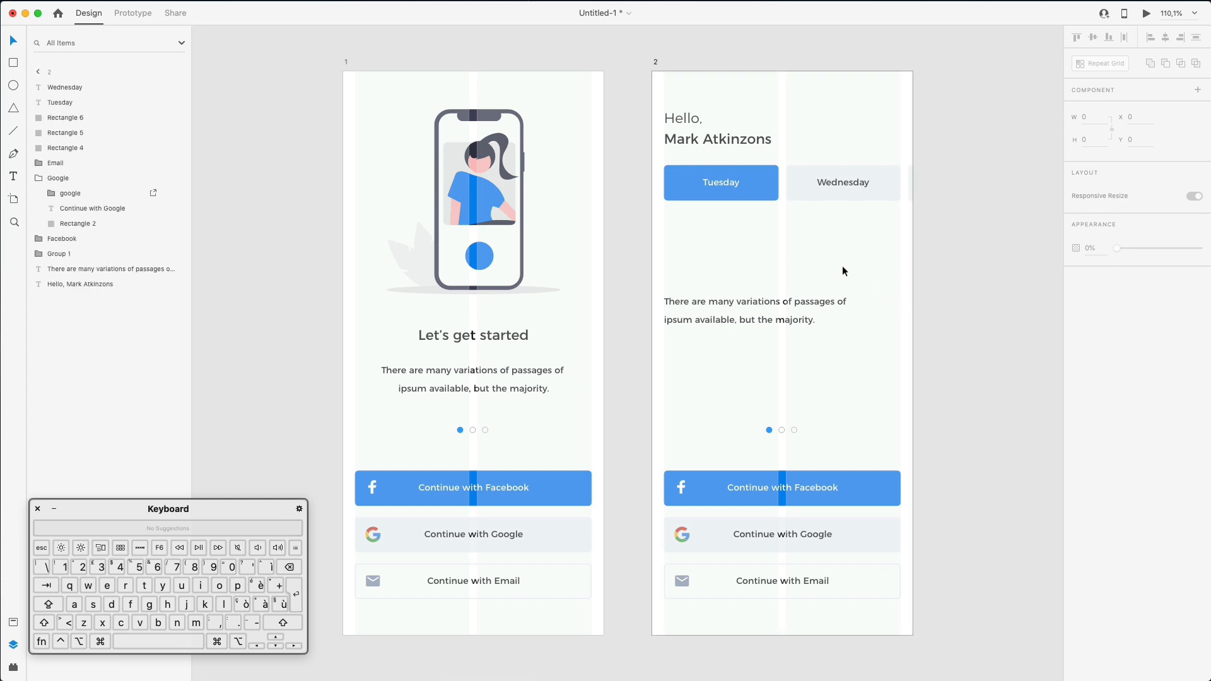
- Move the paragraph up below the date chips and retype it as 'To Do'
left_click_drag(760, 302, 758, 236)
key("Return")
type("T")
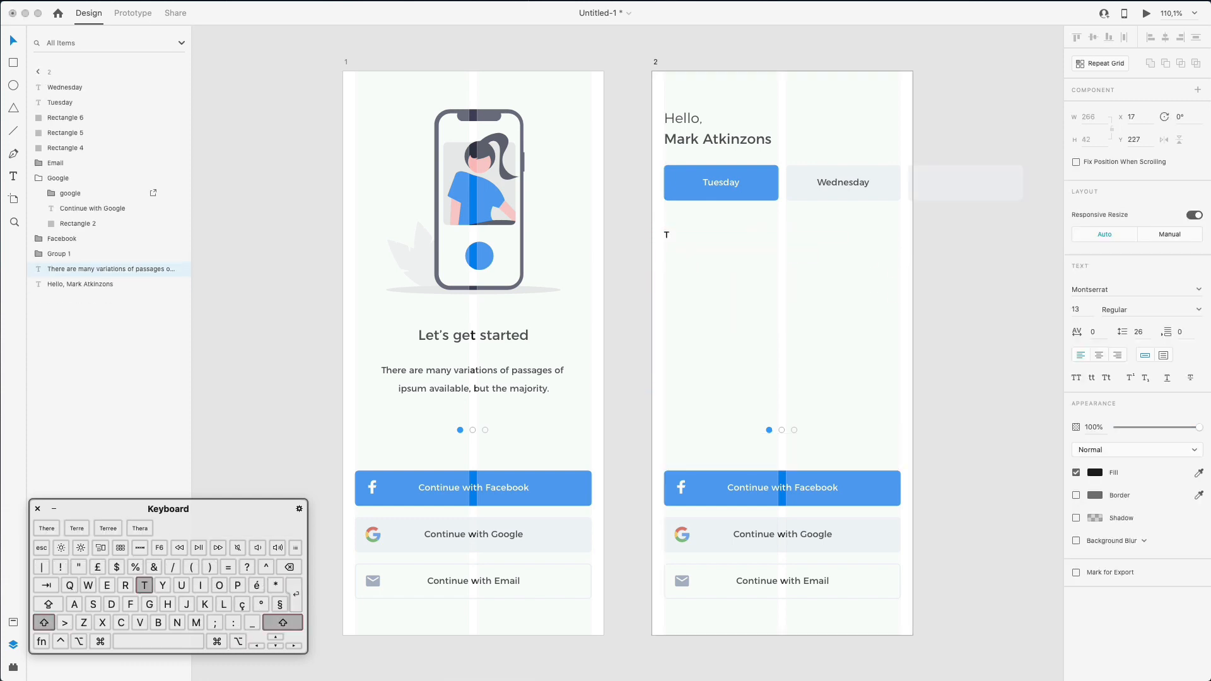
type("o Do")
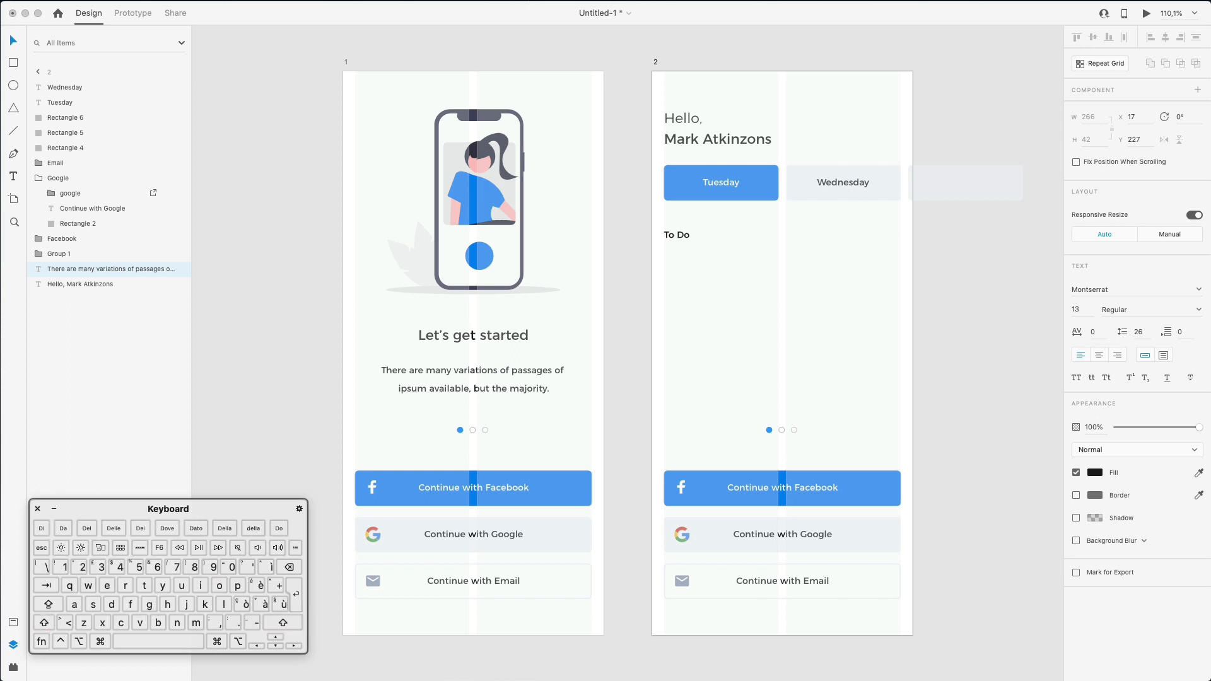
key("Escape")
- Duplicate the Wednesday chip below To Do and enlarge it into a 341 × 95 task card
left_click(842, 182)
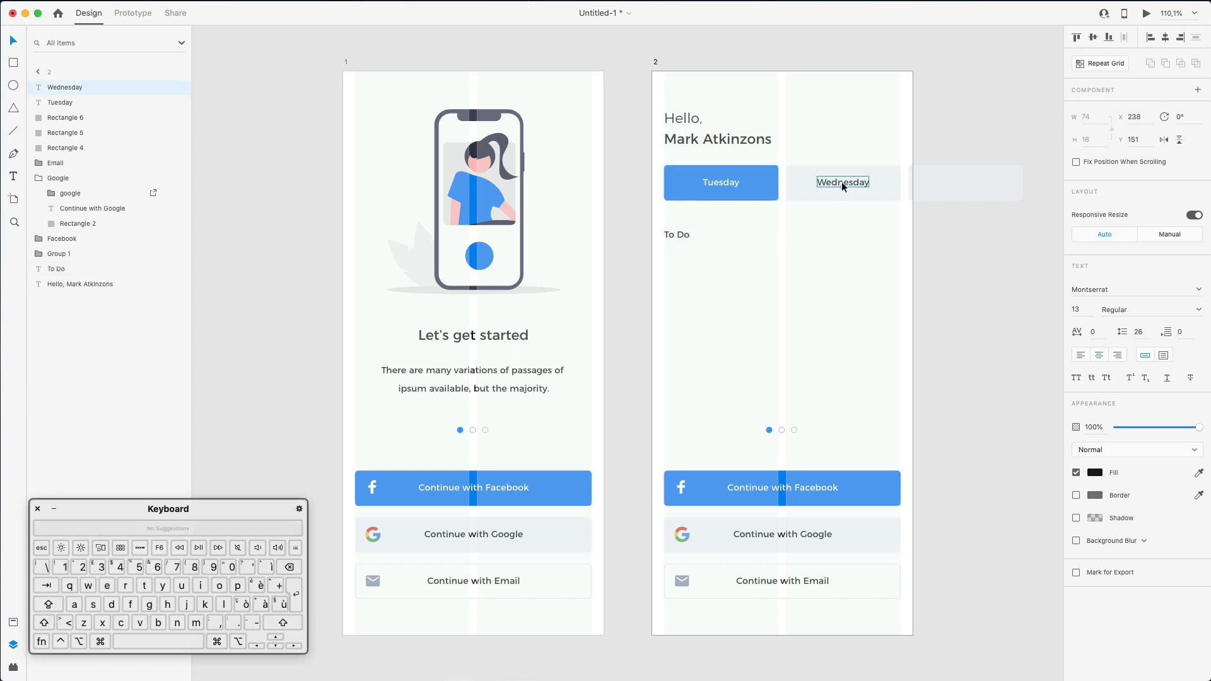
left_click(834, 166, "shift")
left_click_drag(834, 166, 725, 262)
left_click(765, 240)
left_click(771, 282)
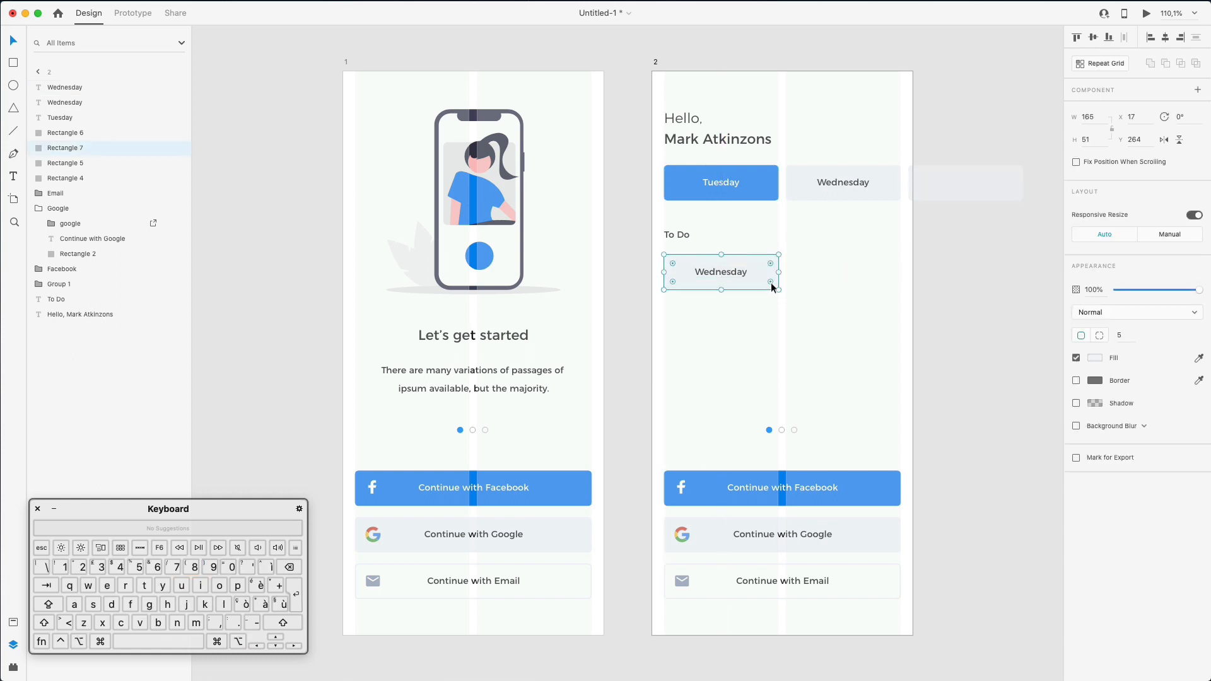
left_click_drag(779, 290, 901, 316)
left_click(645, 289)
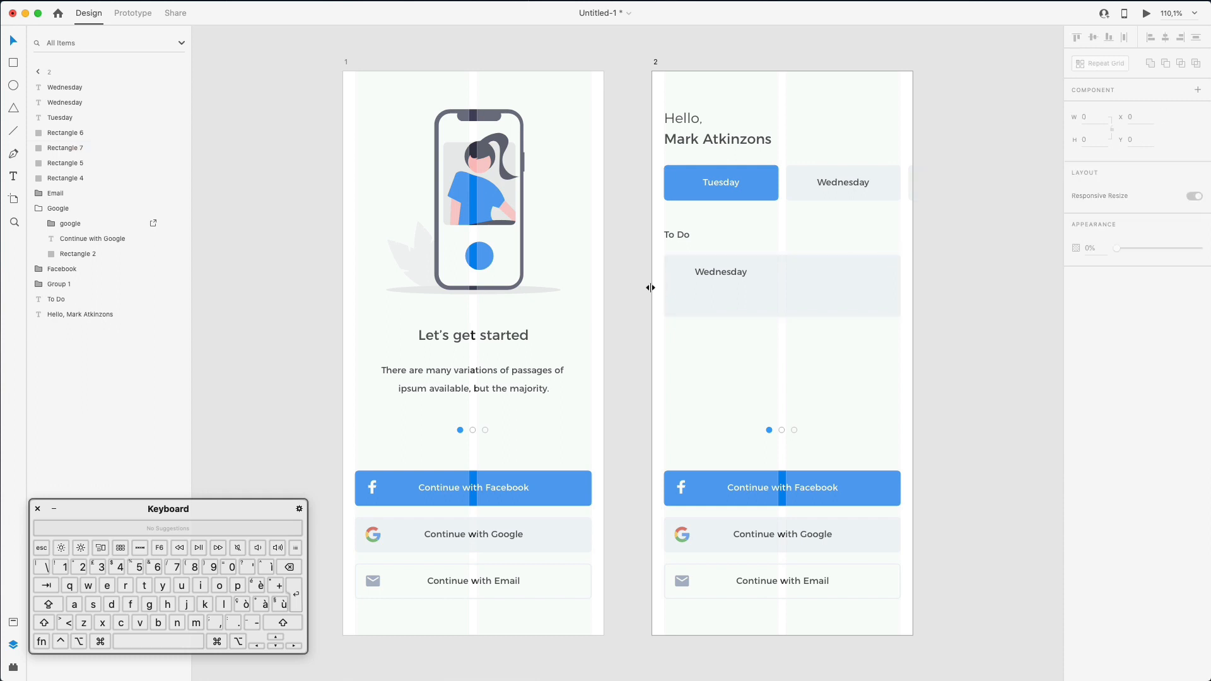
- Move the card's label to its top-left and retype it as the doctor's appointment title
left_click(714, 272)
left_click_drag(713, 271, 705, 273)
double_click(705, 274)
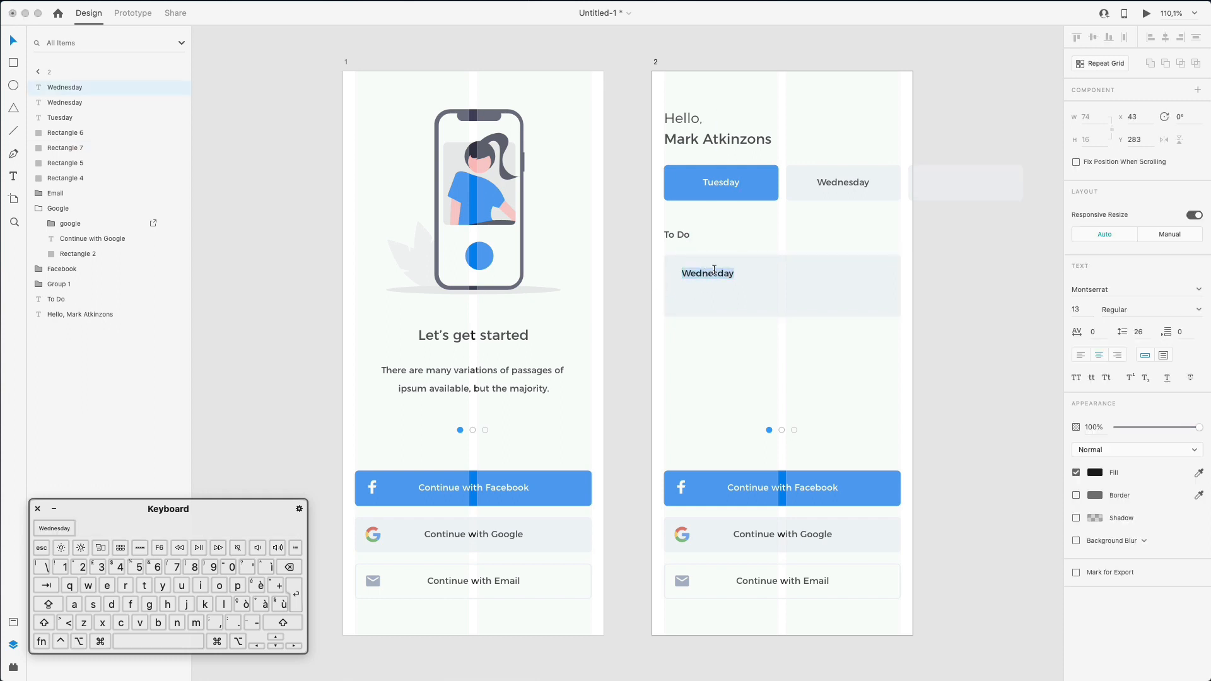
key("shift")
type("Doctor Jo")
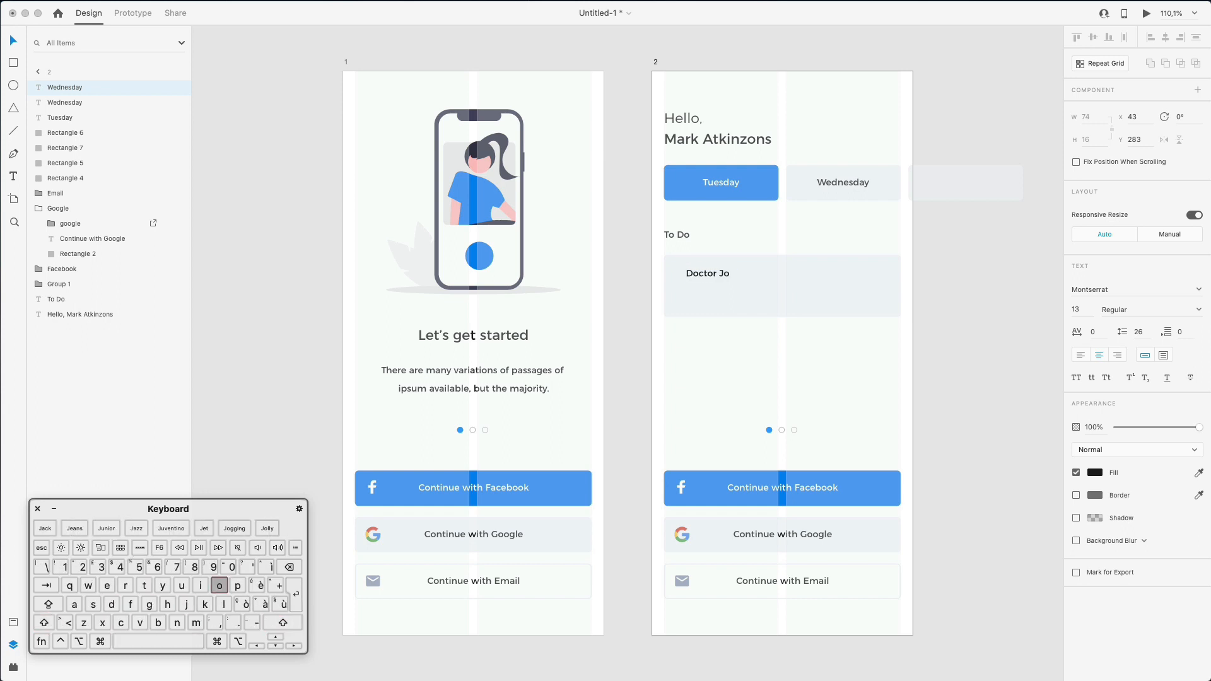
type("hn Appointment")
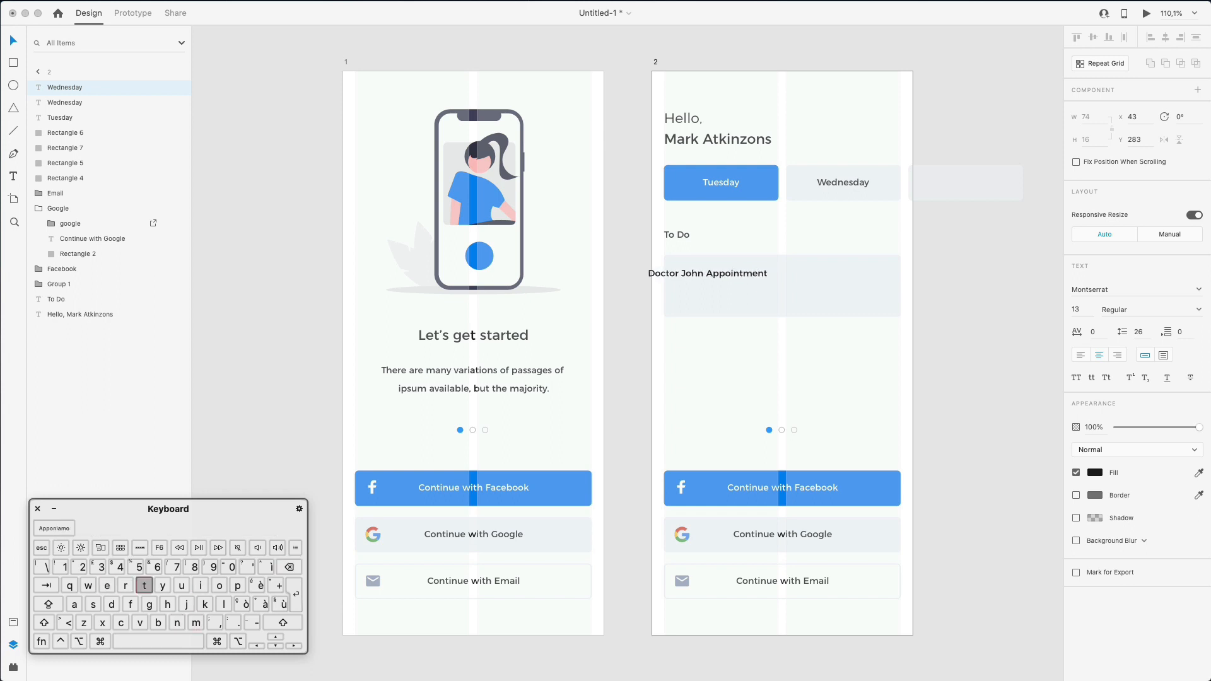
key("Escape")
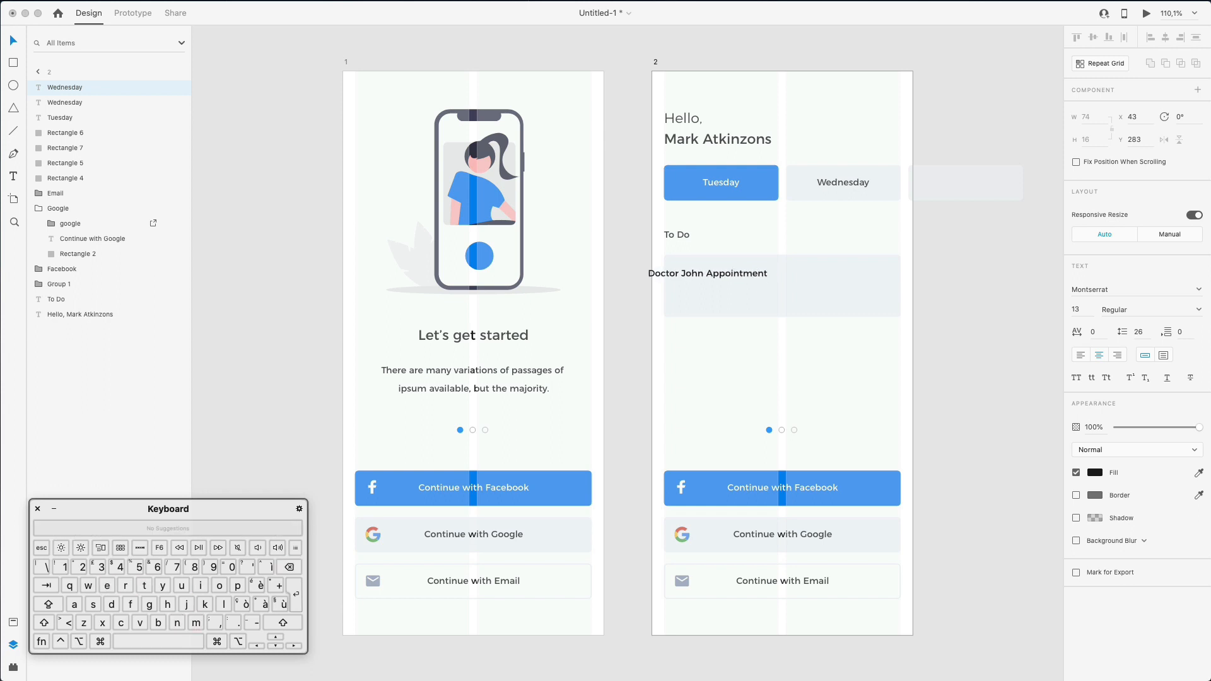
double_click(656, 272)
left_click_drag(681, 275, 719, 275)
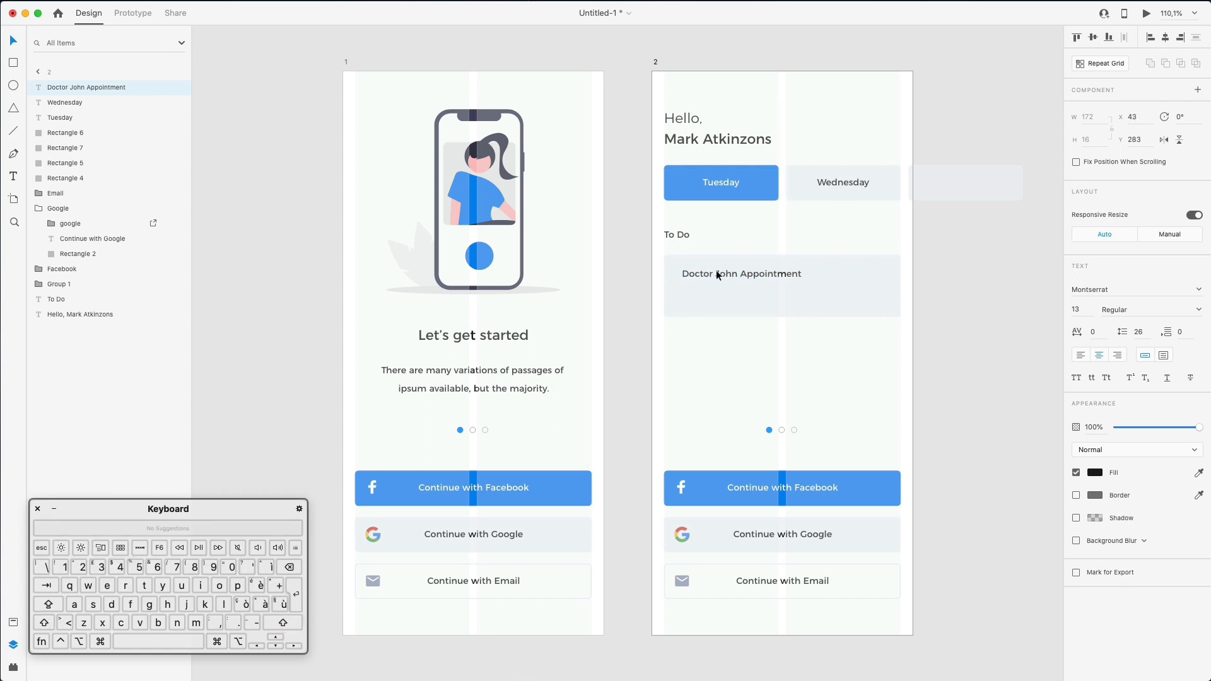
- Duplicate the appointment title below itself and change the copy to '23rd of July 2028'
left_click(793, 237)
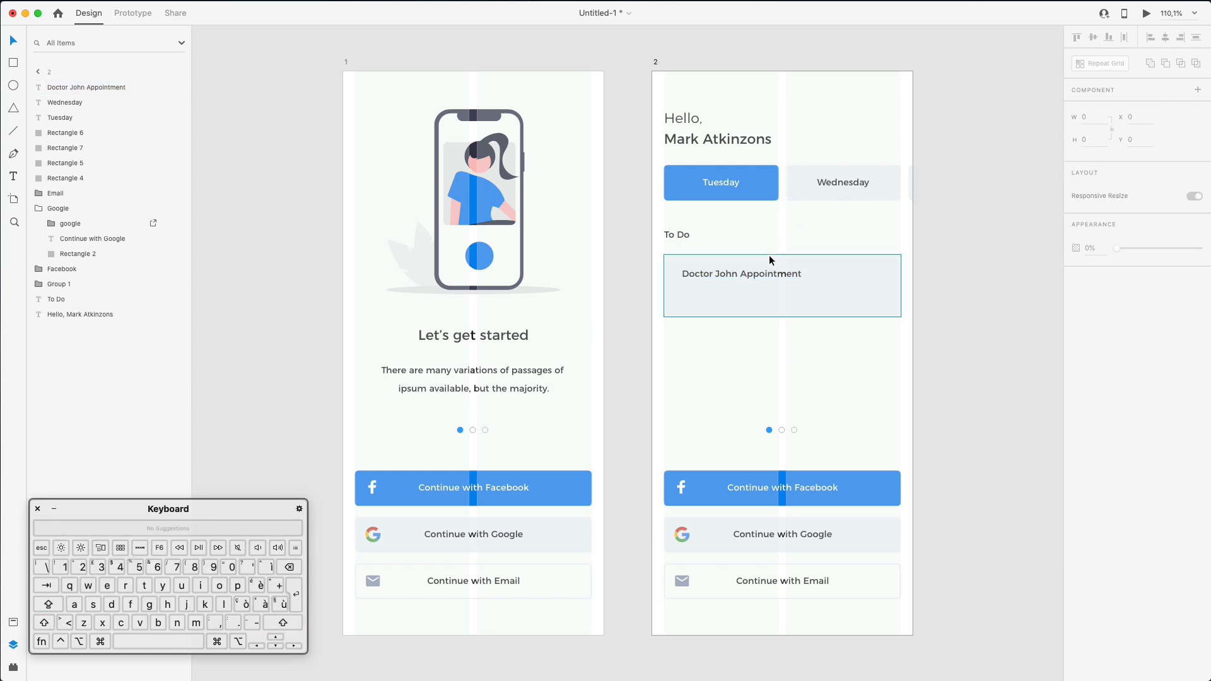
left_click(723, 275)
left_click_drag(723, 275, 721, 290)
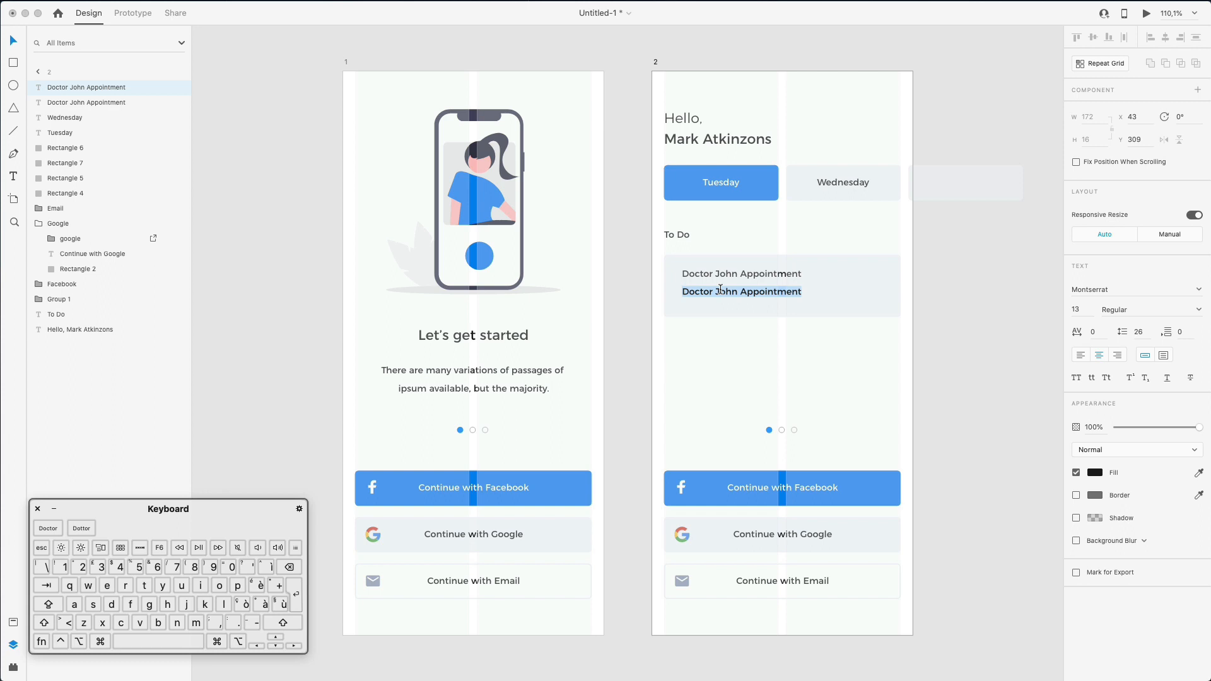
type("23rd")
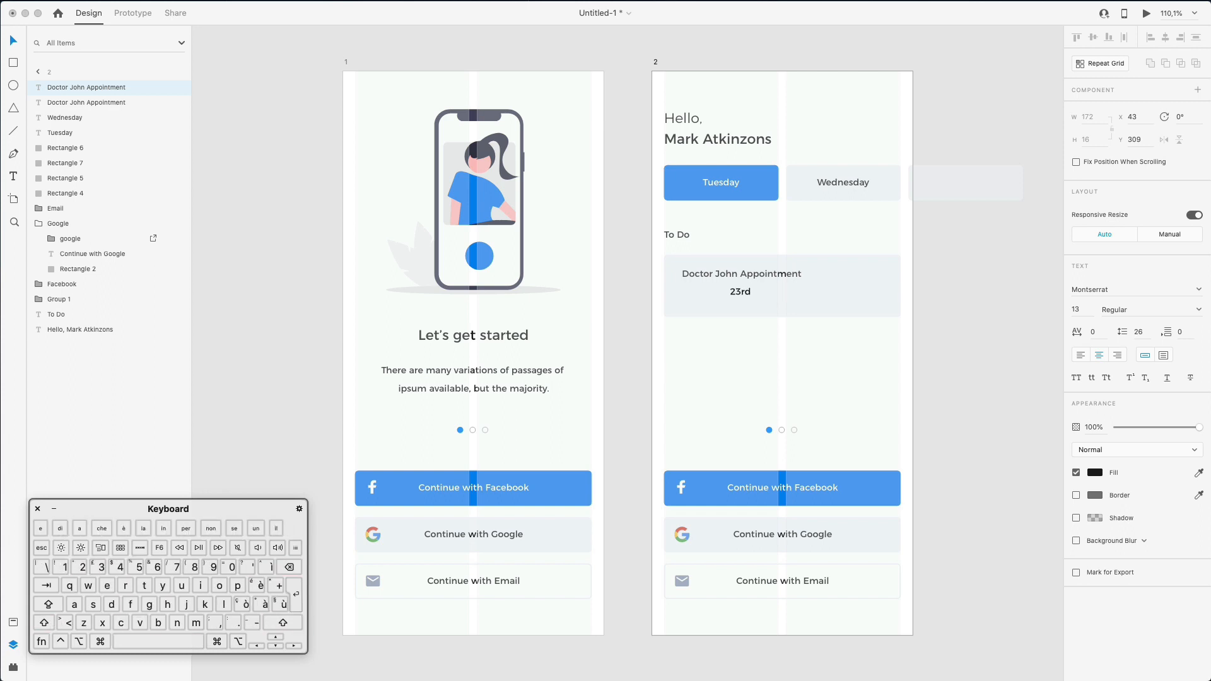
type(" of Jul")
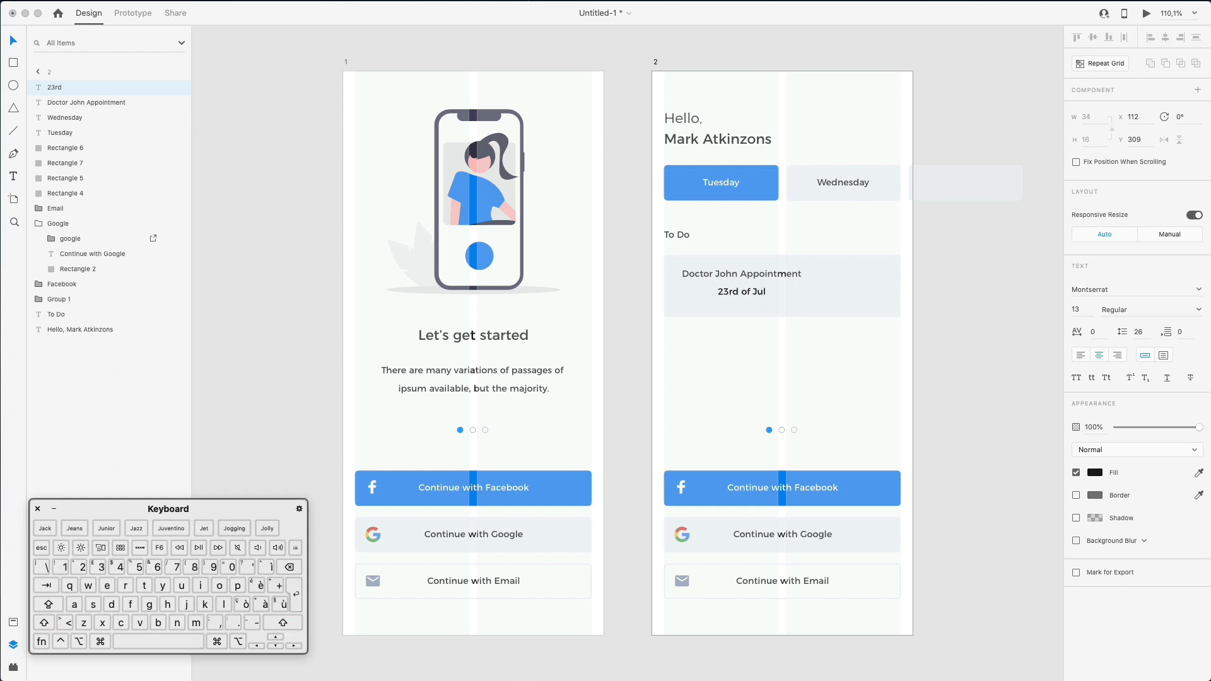
type("y 2028")
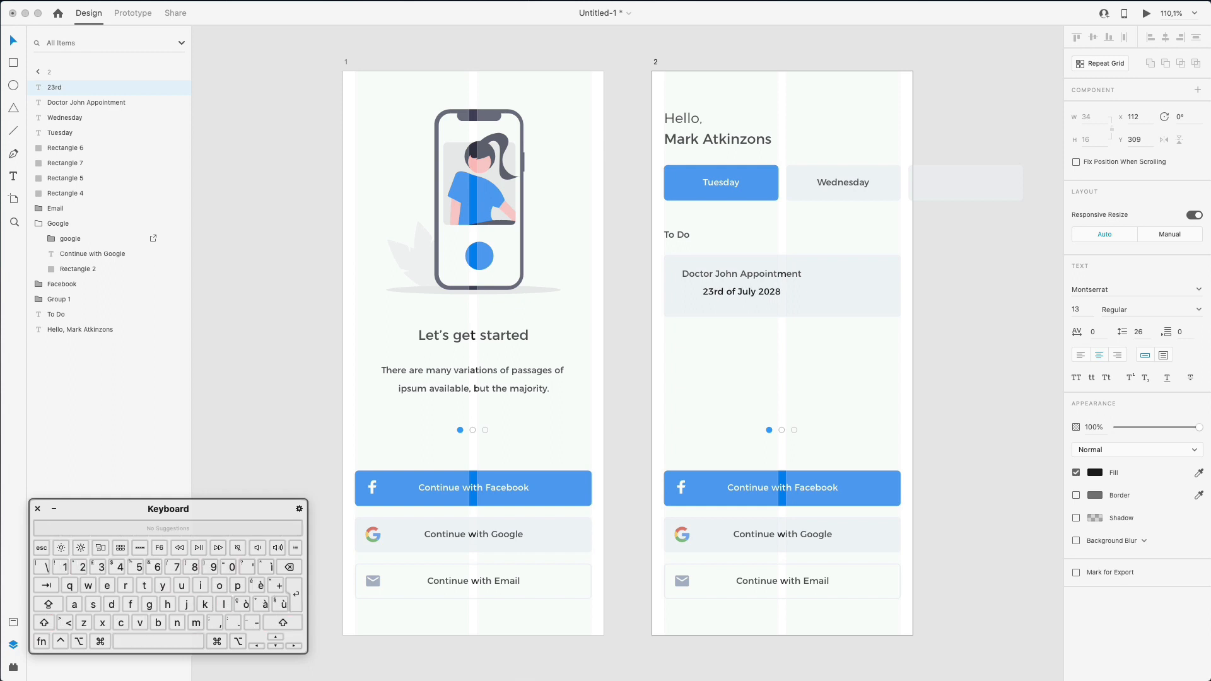
key("Escape")
left_click_drag(736, 288, 726, 290)
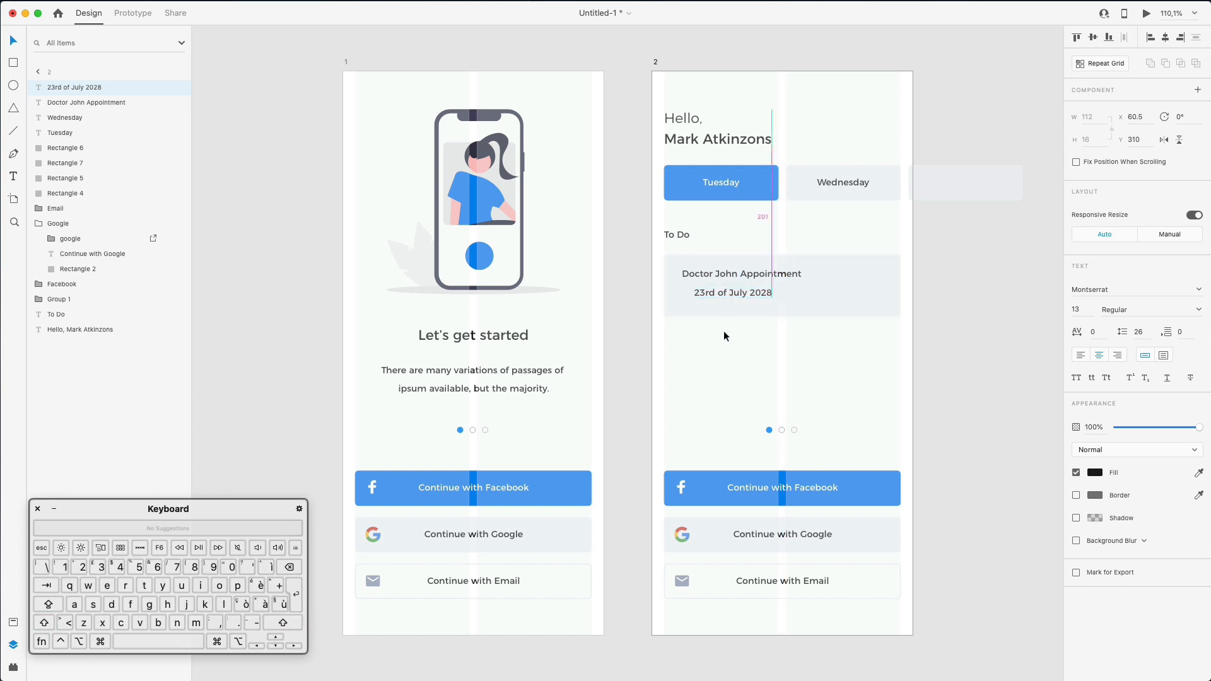
- Reduce the date line's font size to 11
left_click(725, 327)
scroll(698, 273, "up", 2)
left_click(699, 292, "super")
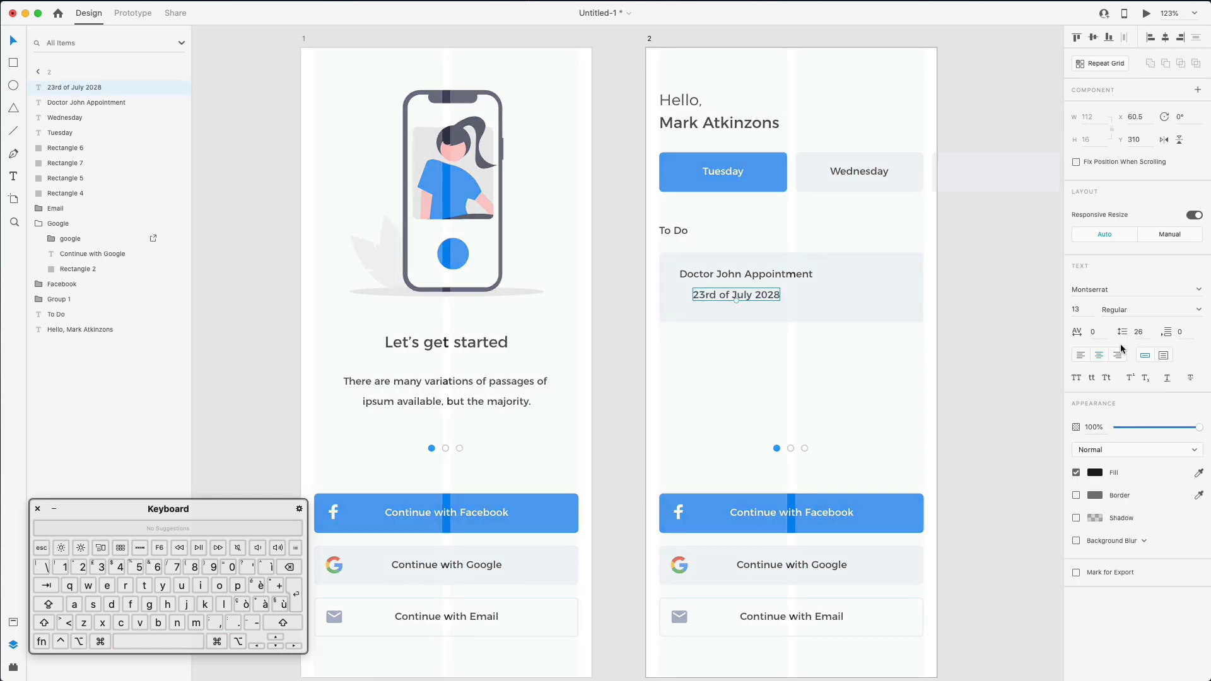
left_click(1086, 311)
key("Down")
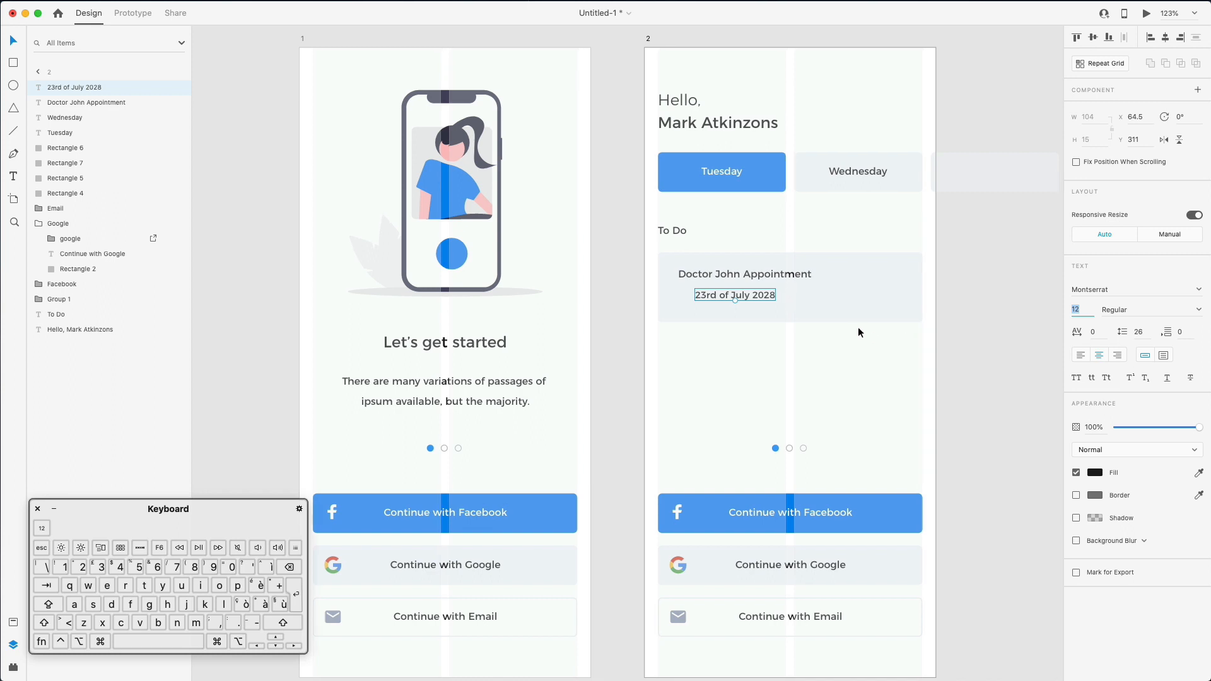
key("Down")
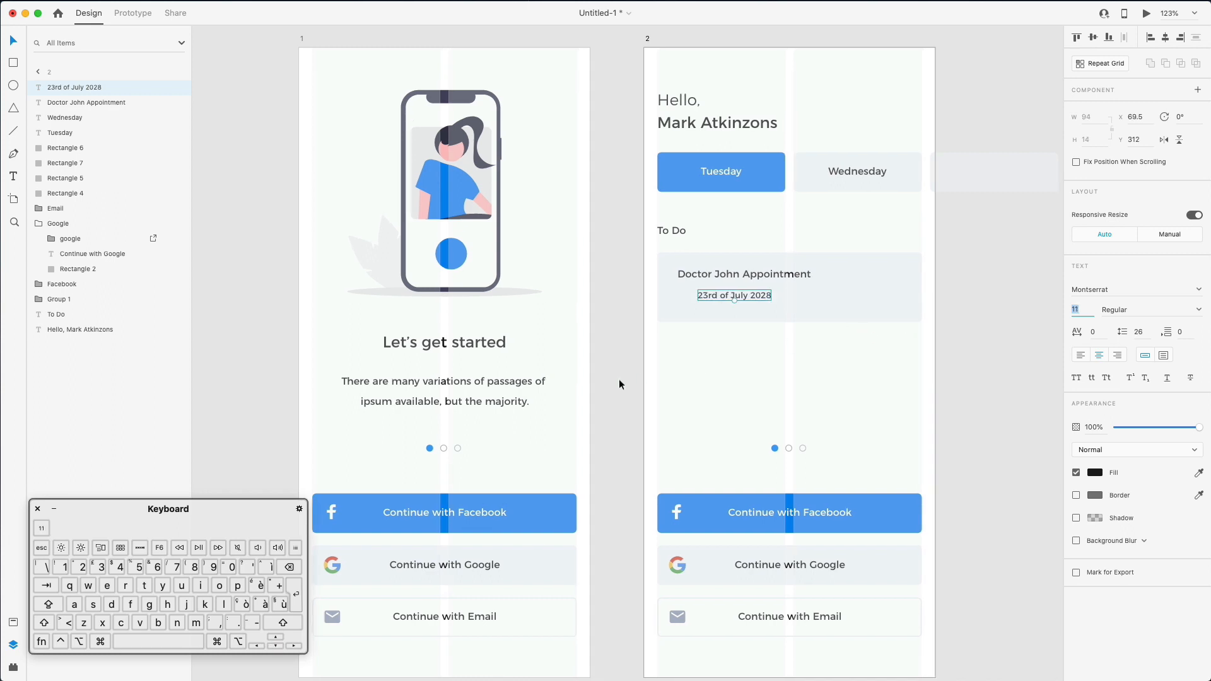
left_click(653, 386)
mouse_move(187, 680)
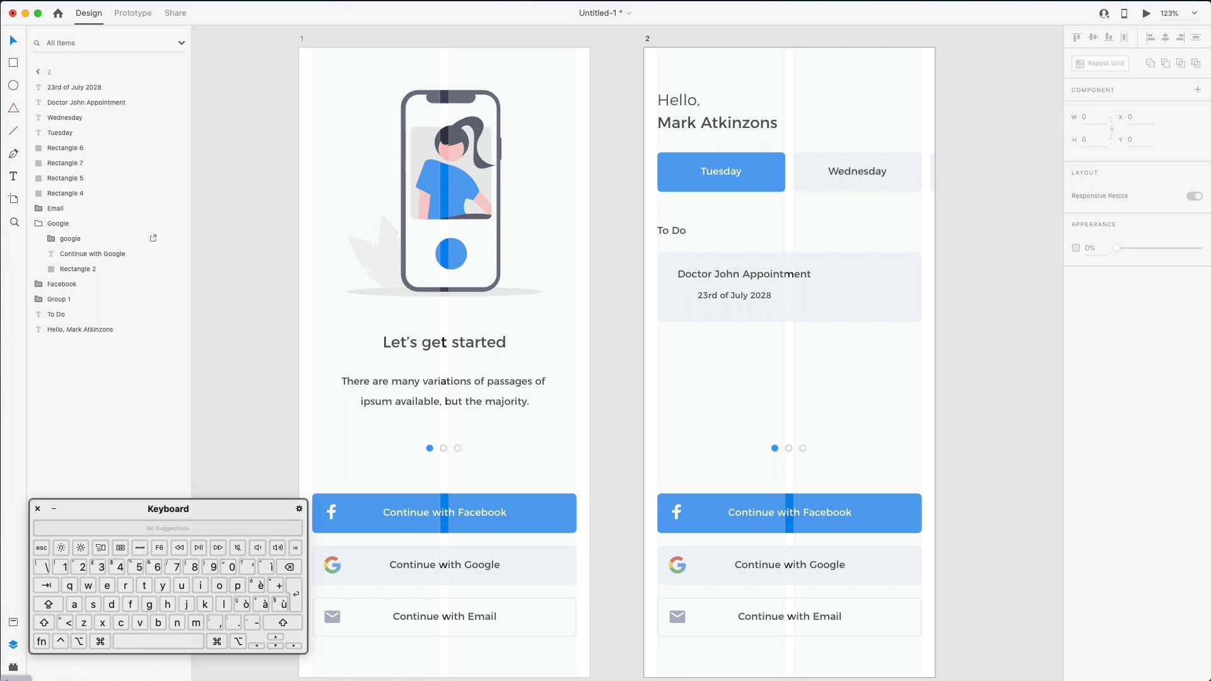
- In Nucleo, search Google Material Icons for 'time' and drag the clock icon onto the appointment card
left_click(15, 680)
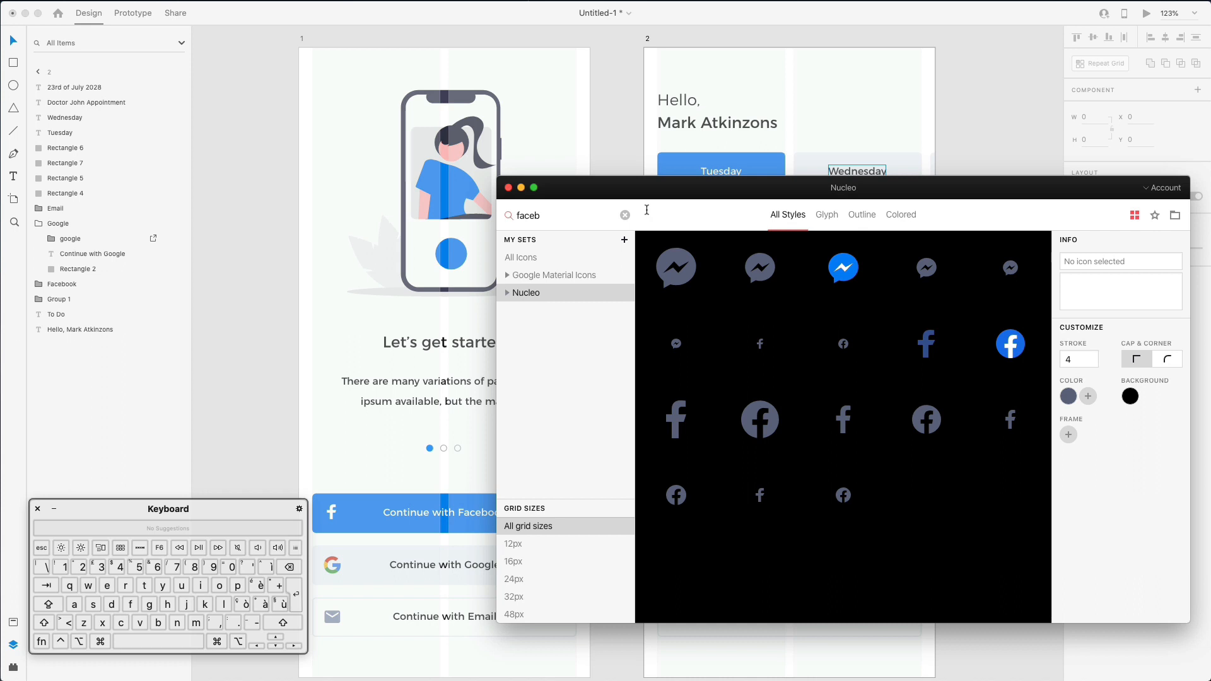
left_click(581, 275)
left_click_drag(628, 211, 868, 364)
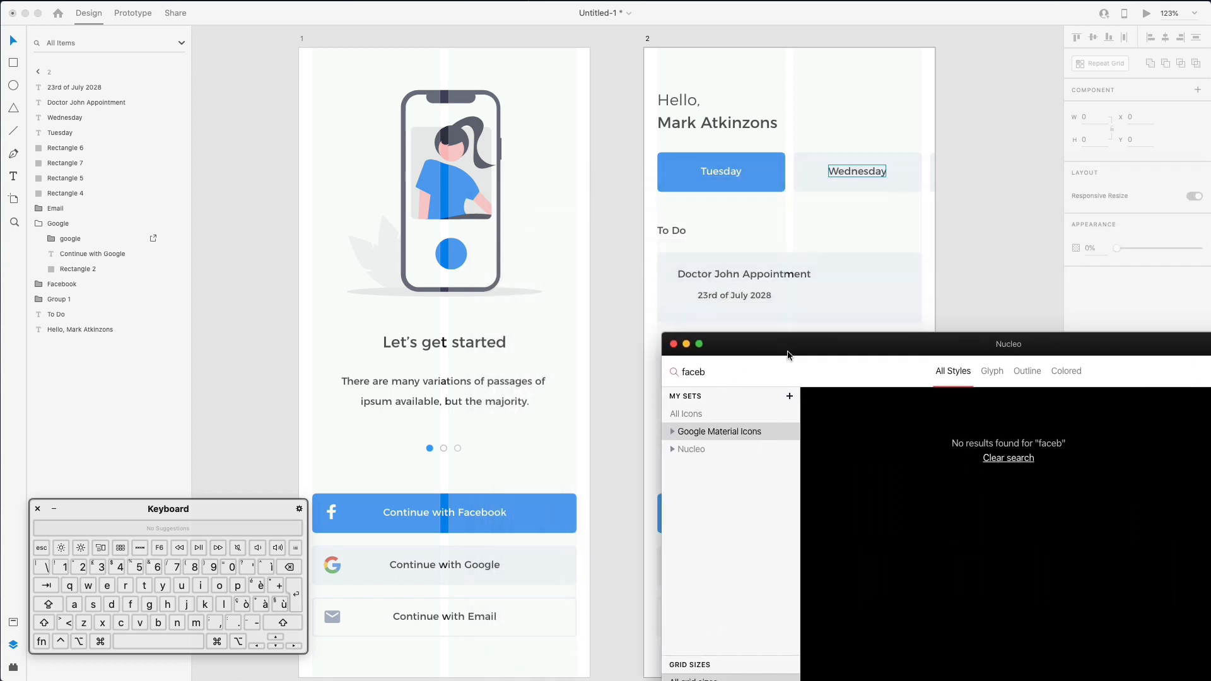
type("time")
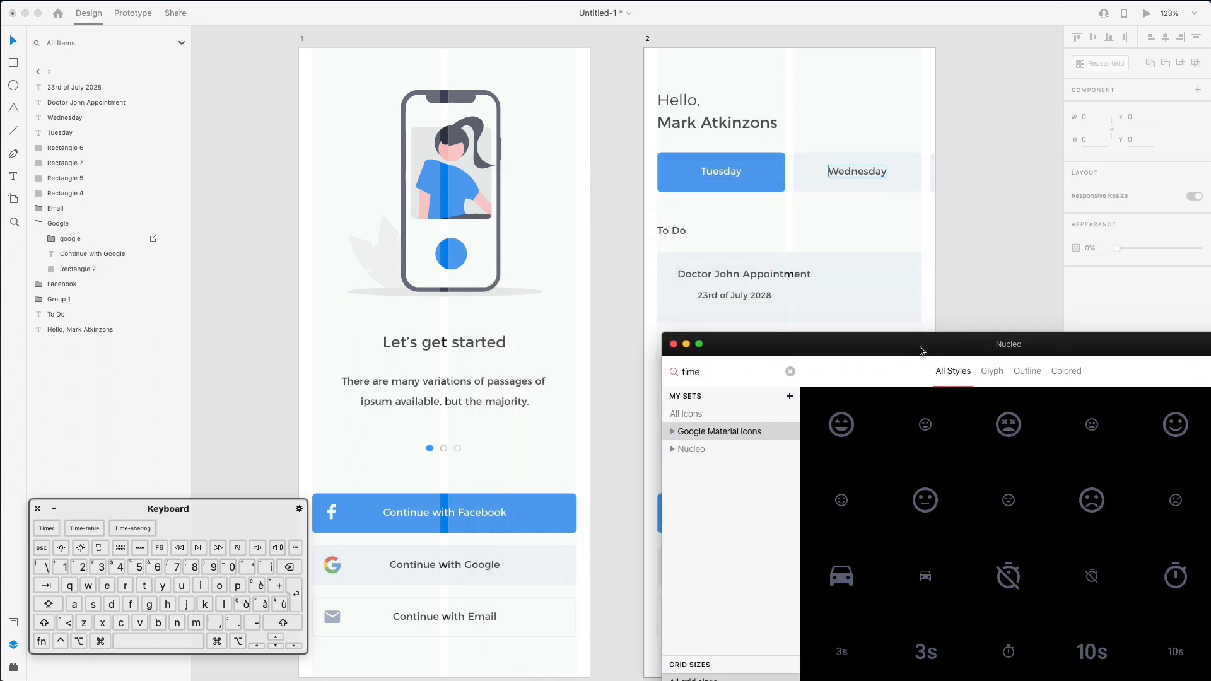
left_click_drag(921, 351, 688, 349)
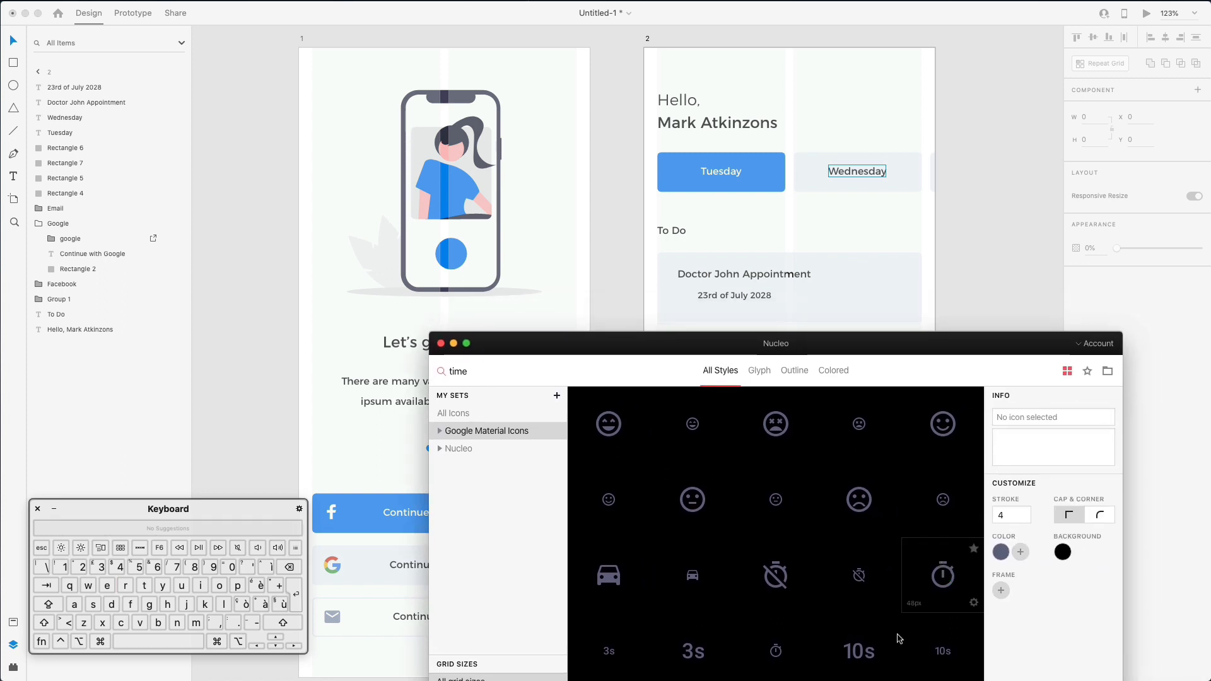
left_click_drag(776, 651, 667, 307)
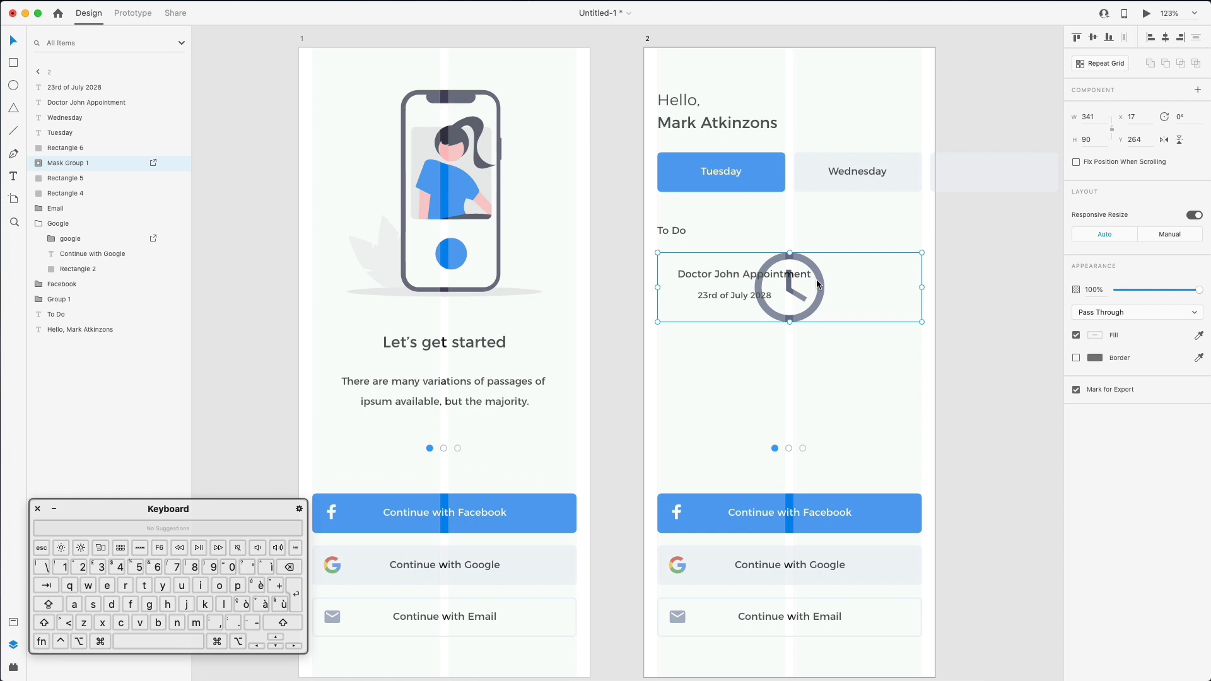
- Undo the masking, re-drop the clock icon, and shrink it to about 17 px beside the date
key("super+z")
left_click_drag(776, 677, 686, 293)
left_click(983, 230)
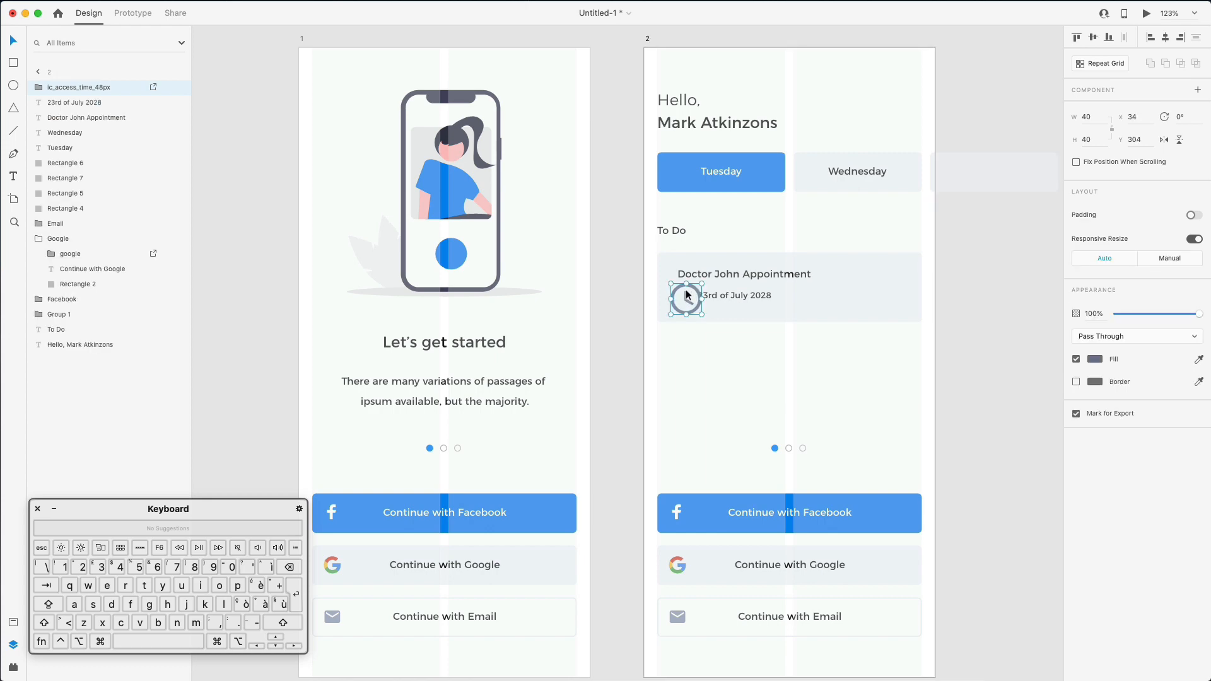
scroll(686, 286, "up", 5)
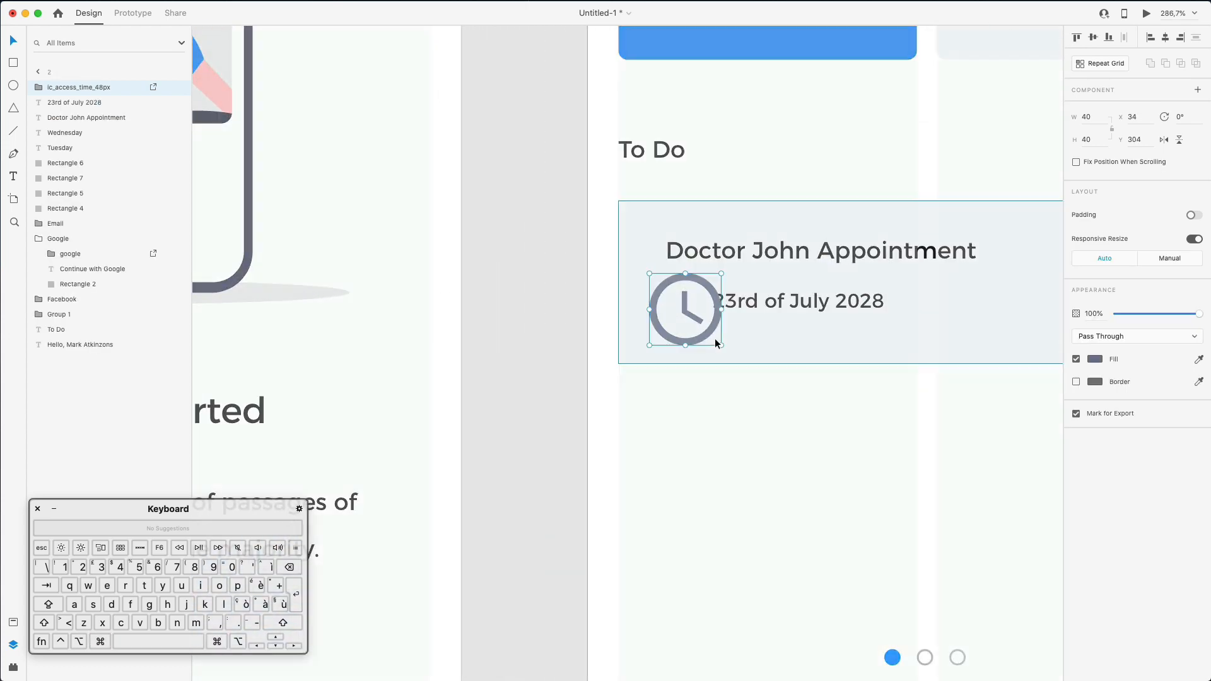
left_click_drag(721, 345, 691, 293)
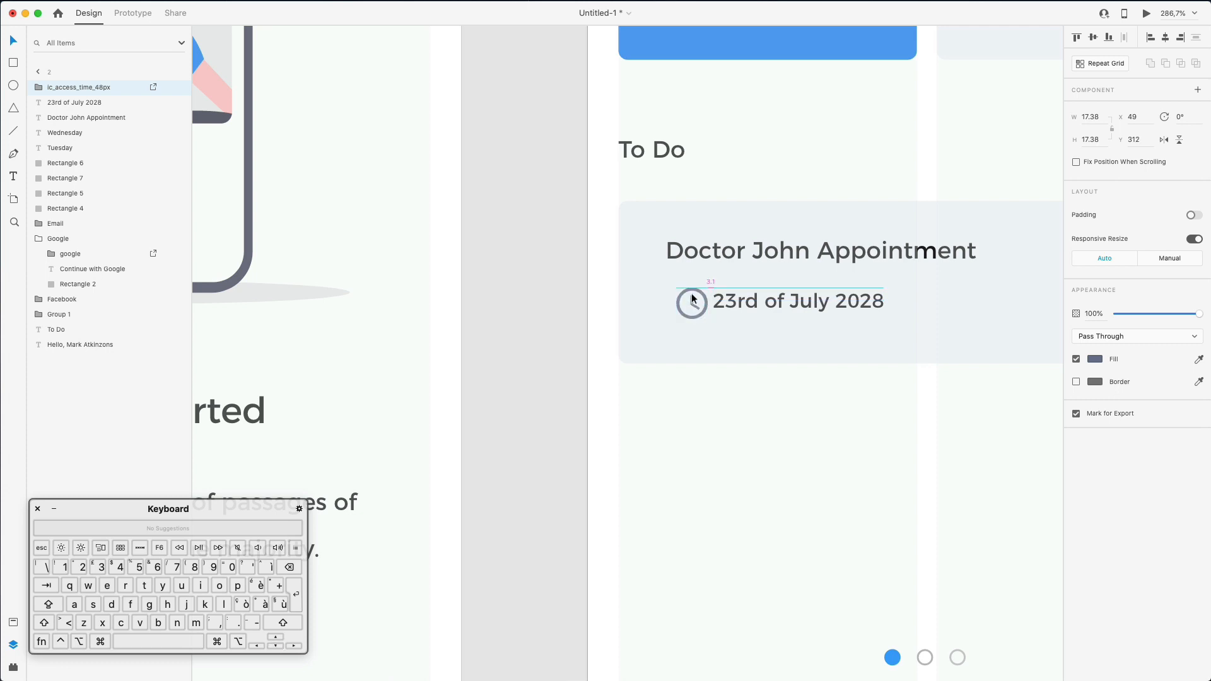
key("shift+Left")
key("Right")
key("Right")
key("Right")
key("Right")
scroll(693, 298, "down", 5)
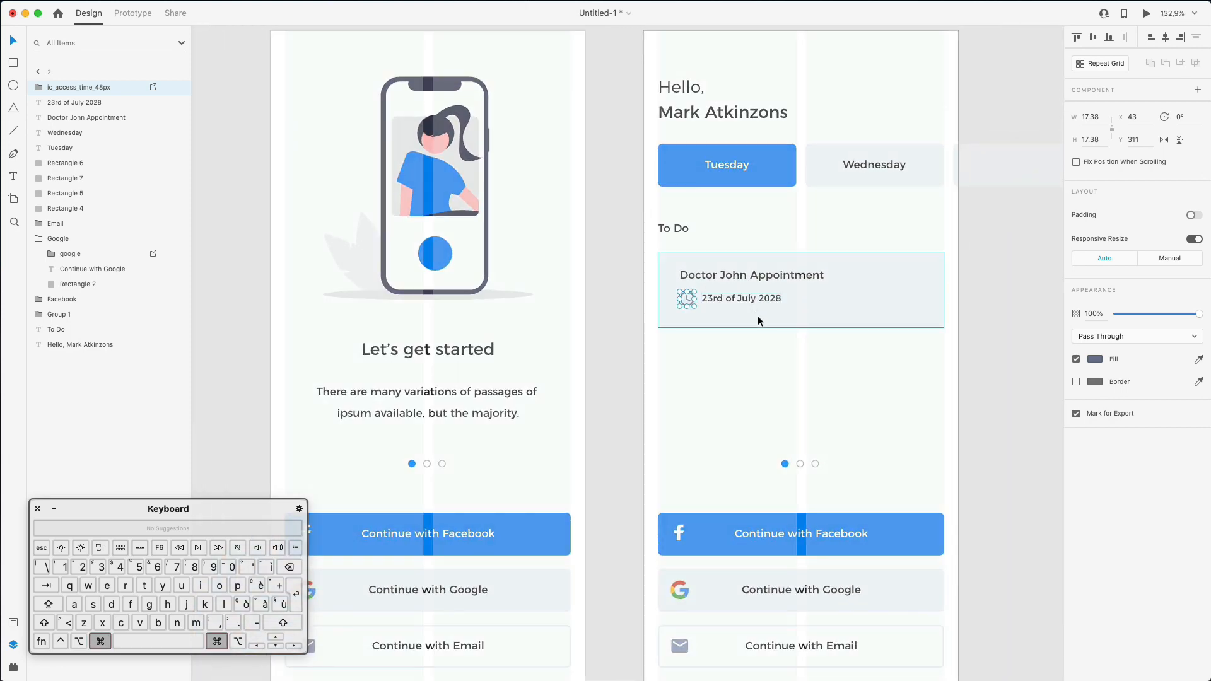
- Shorten the appointment card slightly, then paste a copy and shrink it into a small square
left_click(759, 316)
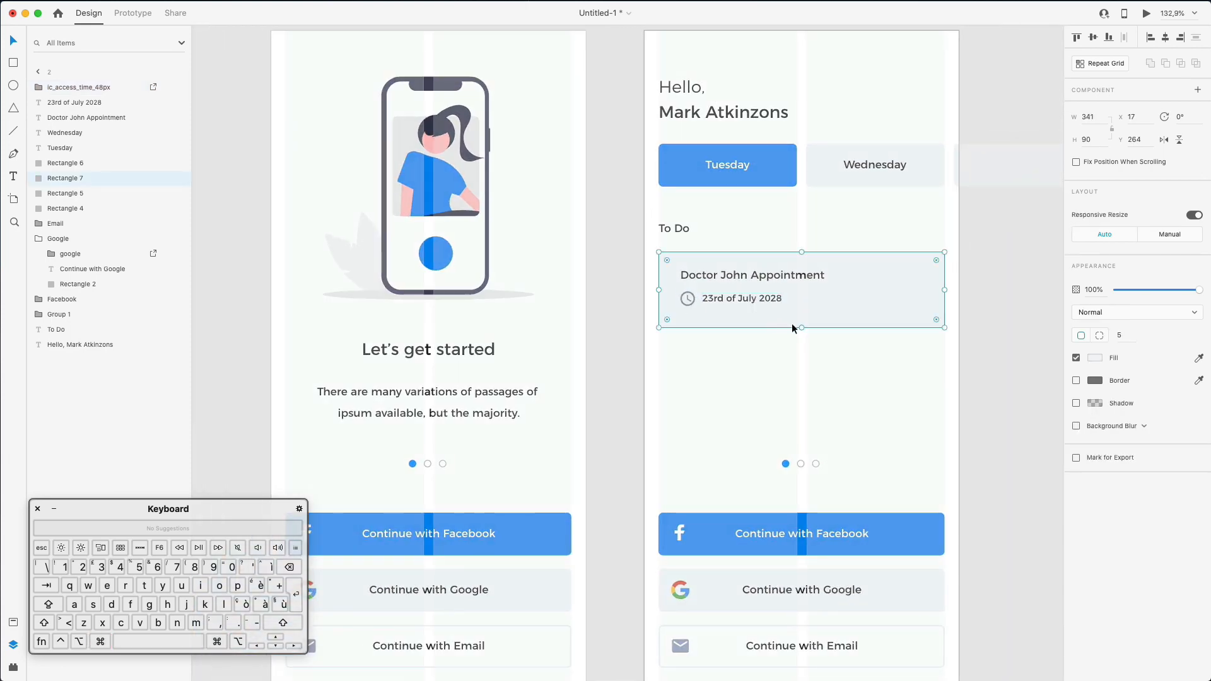
left_click_drag(802, 323, 805, 321)
key("cmd+c")
key("cmd+v")
left_click_drag(657, 249, 918, 292)
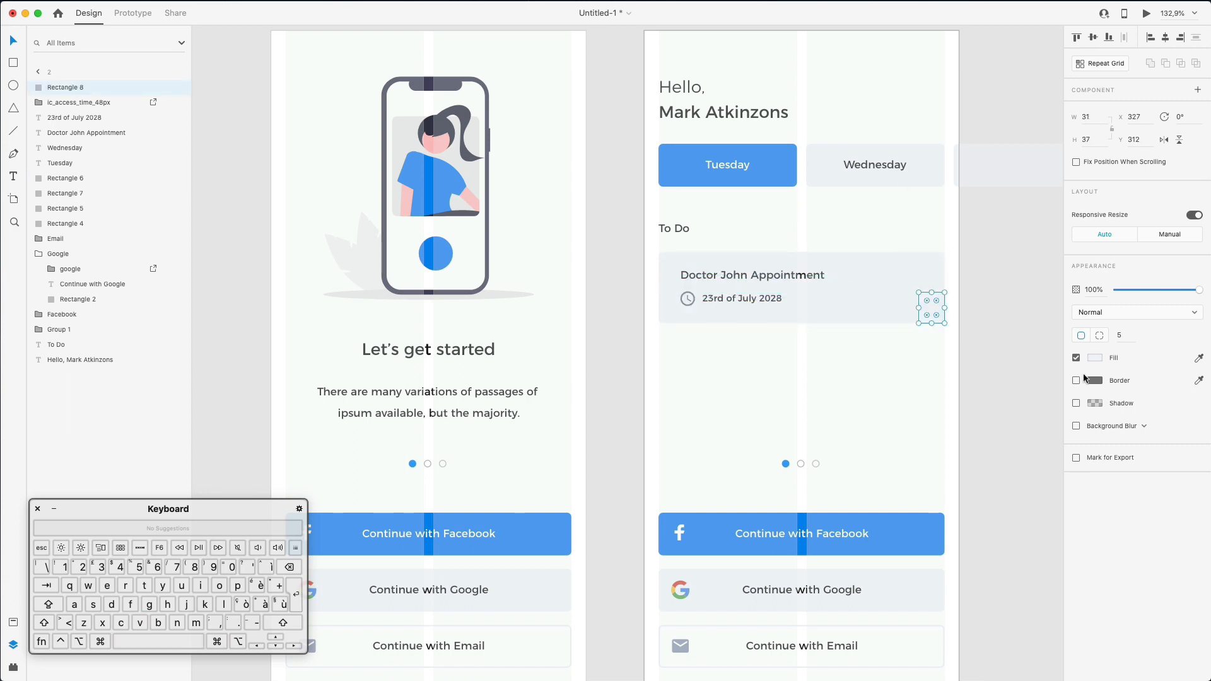
- Turn the small square into a circle with corner radius 500 and equal width and height, about 25 px
left_click(1076, 381)
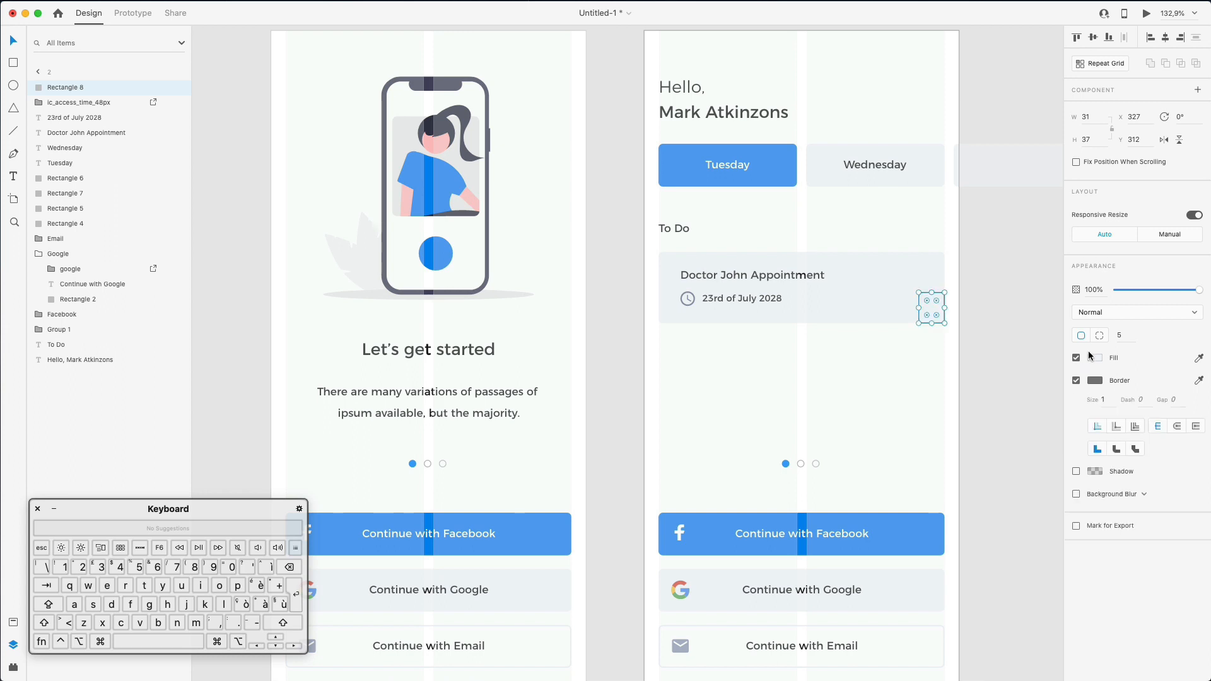
left_click(1095, 358)
left_click(1008, 260)
type("5")
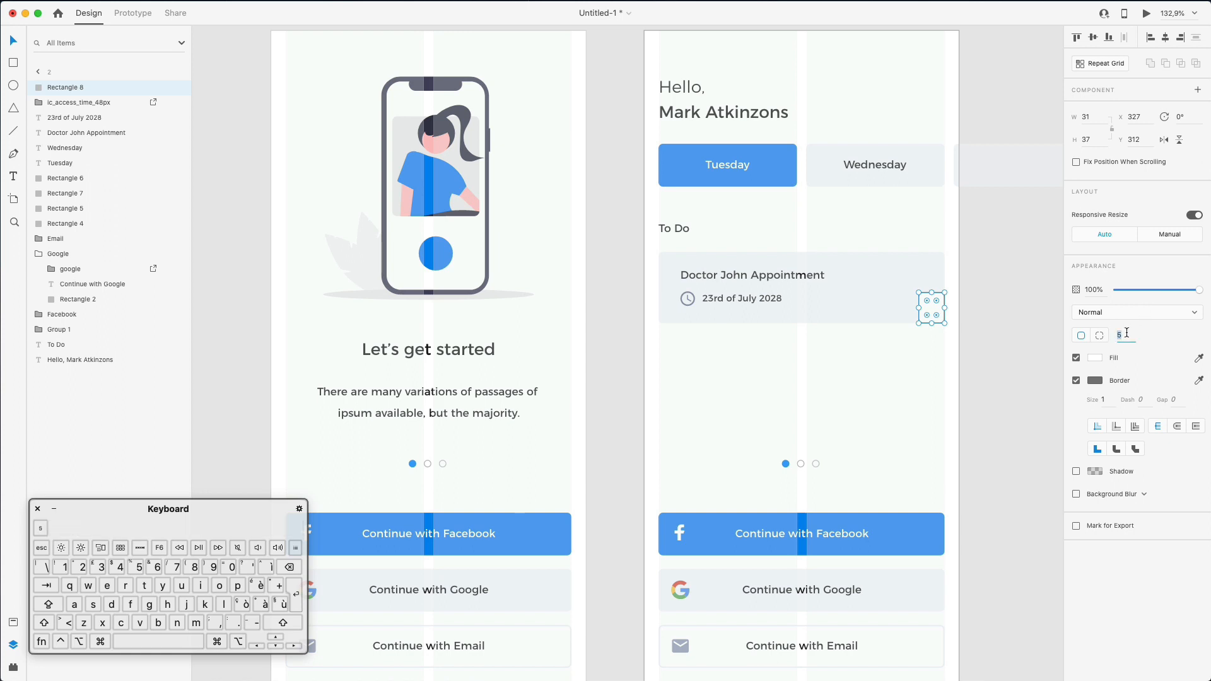
type("00")
key("Return")
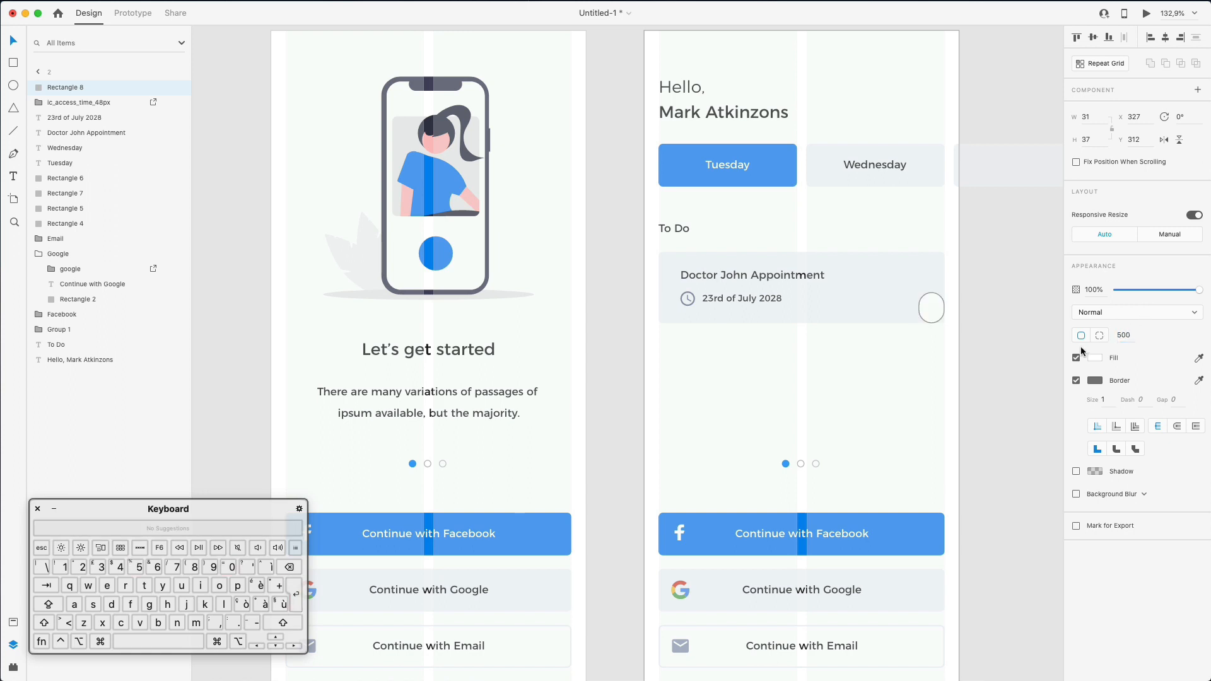
left_click(1096, 142)
type("31")
key("Return")
left_click(951, 301)
left_click_drag(932, 308, 928, 295)
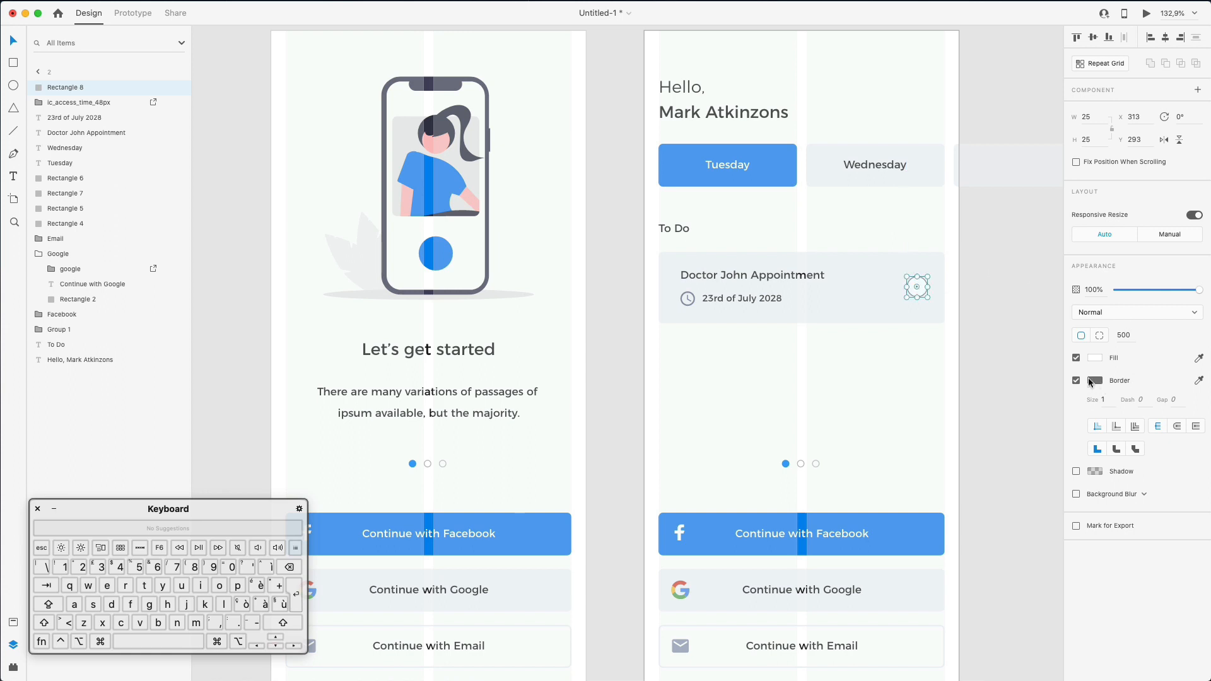
- Give the circle a 1.5 light grey border sampled from the card, and enlarge it to 27 px
left_click(1093, 380)
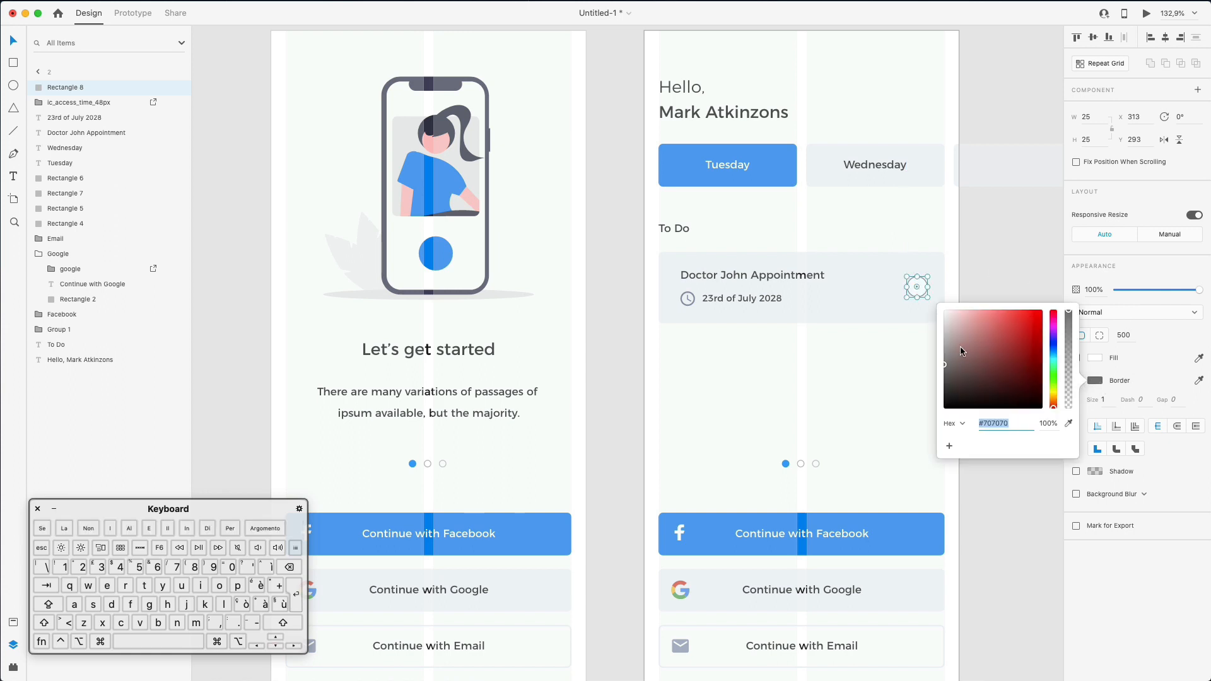
left_click(1068, 426)
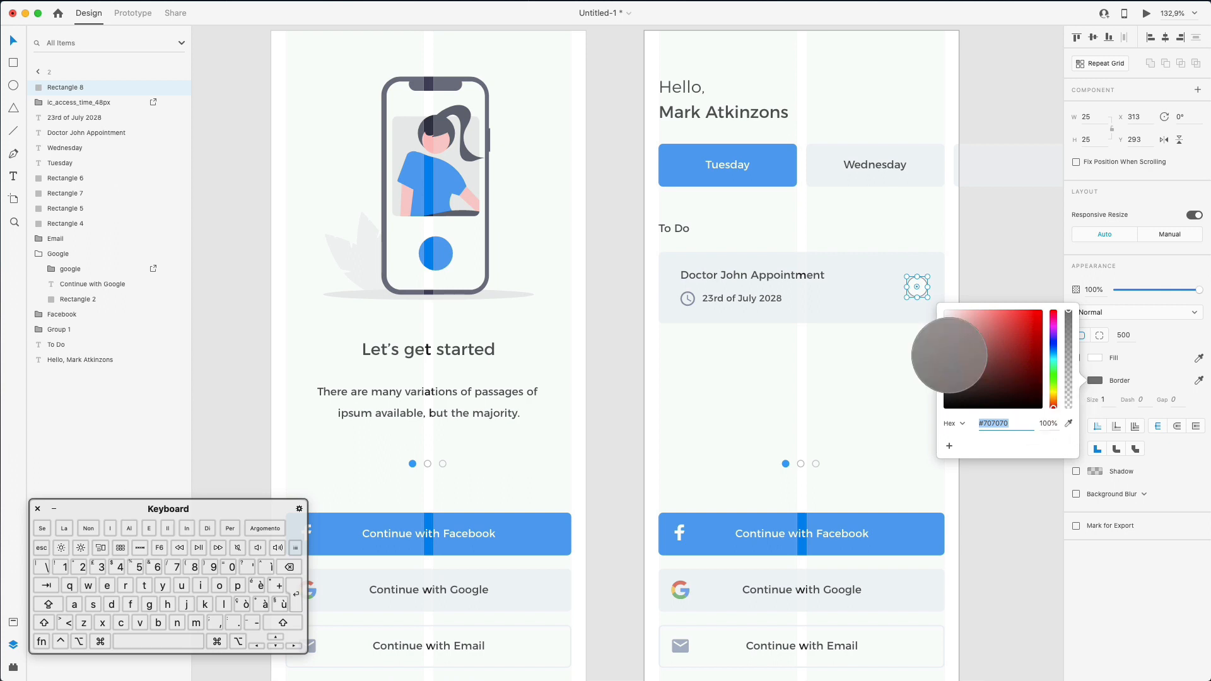
left_click(879, 314)
left_click_drag(948, 321, 948, 319)
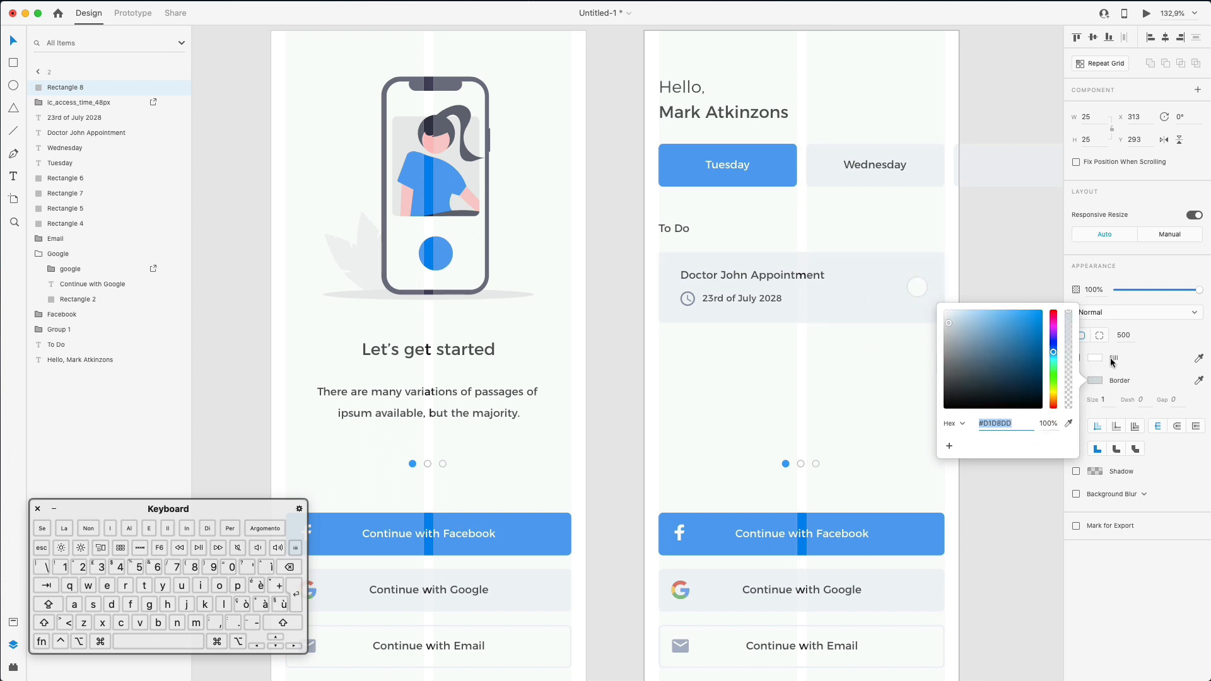
left_click(1108, 399)
key("Right")
type(".5")
key("Return")
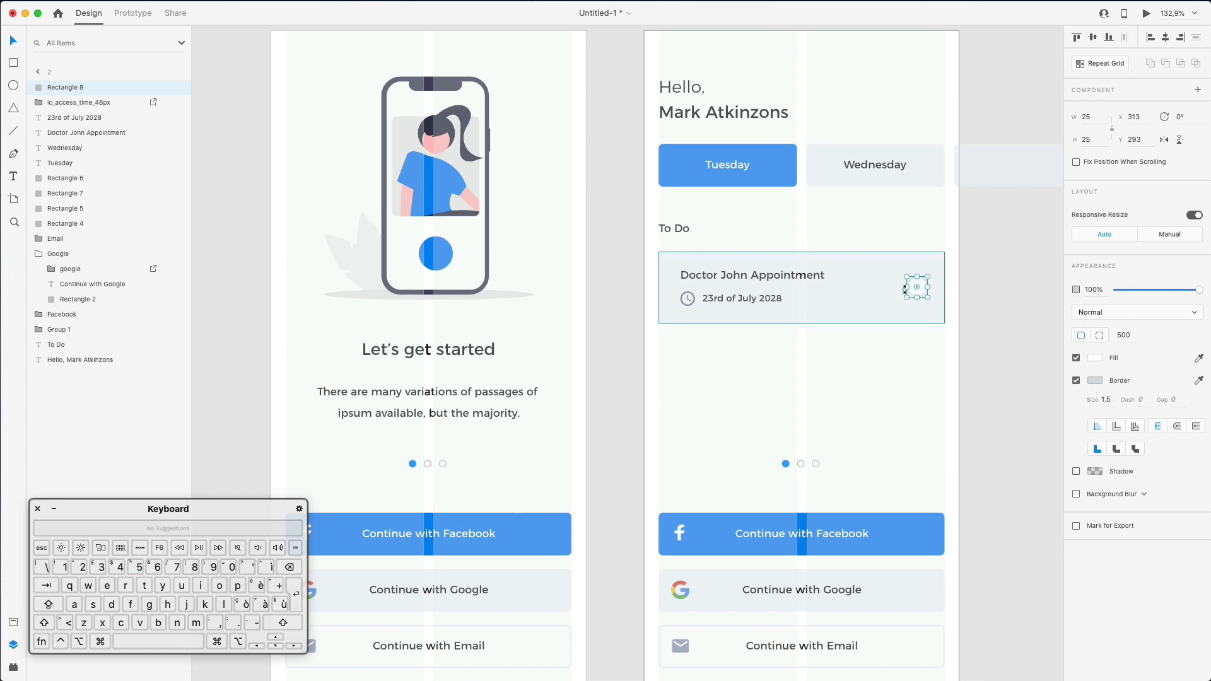
key("alt+shift")
left_click_drag(902, 272, 901, 271)
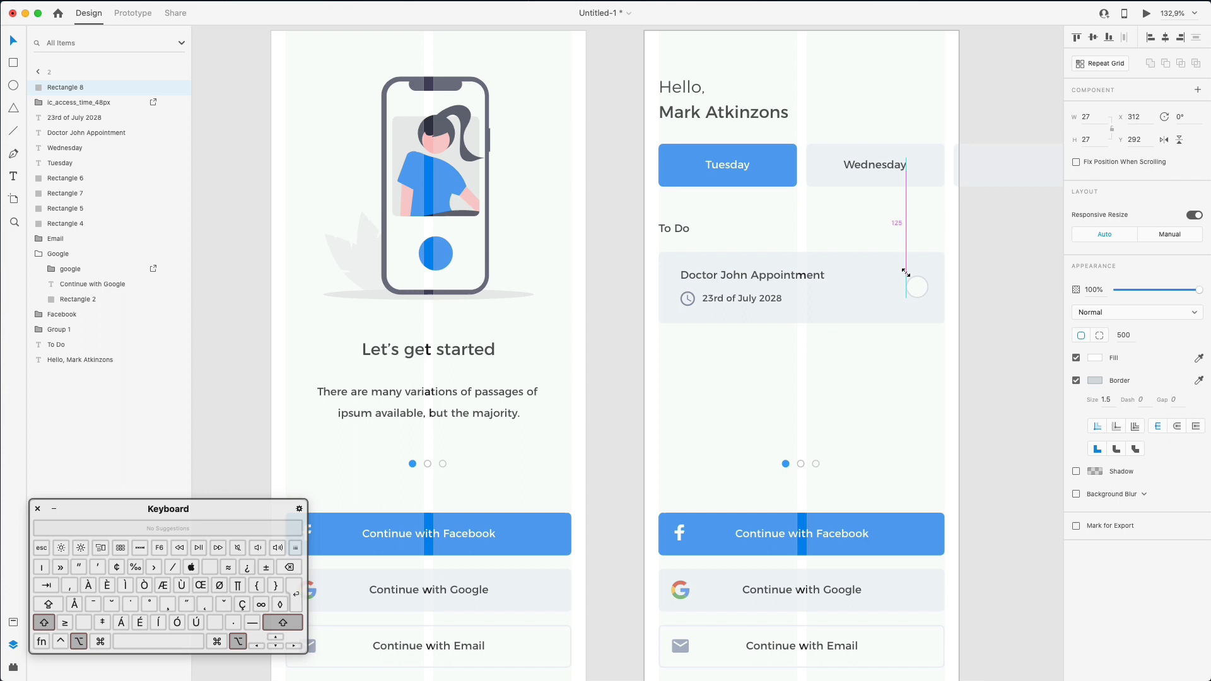
key("Left")
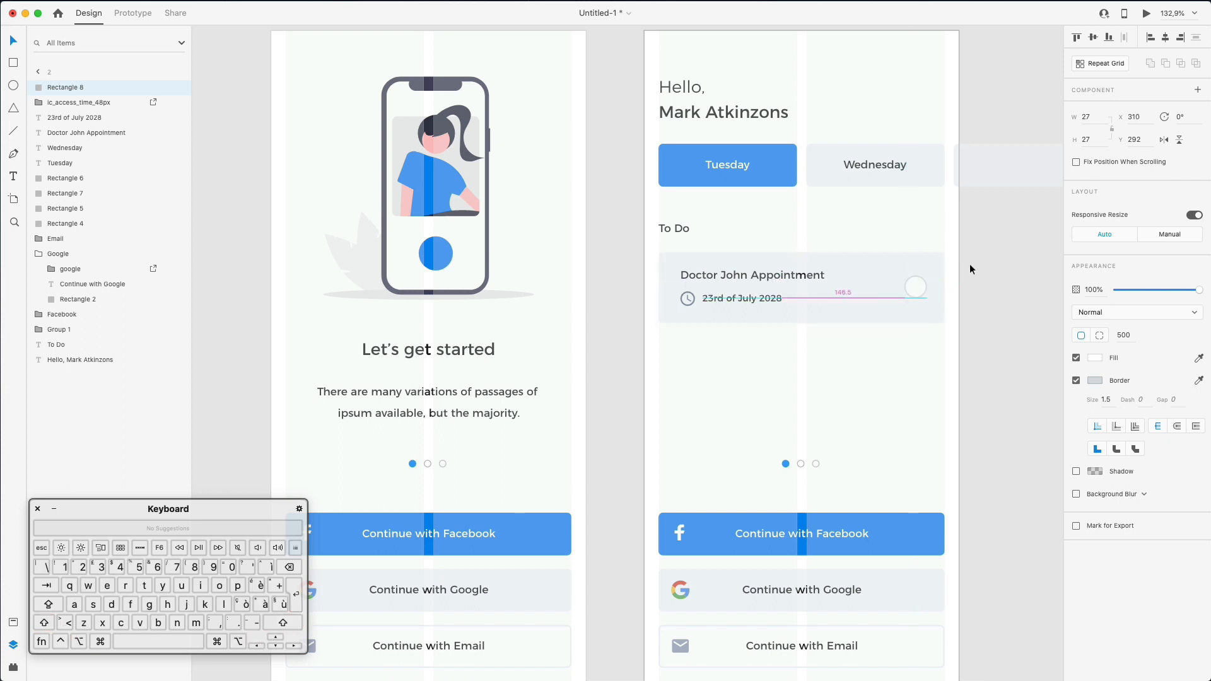
left_click(954, 296)
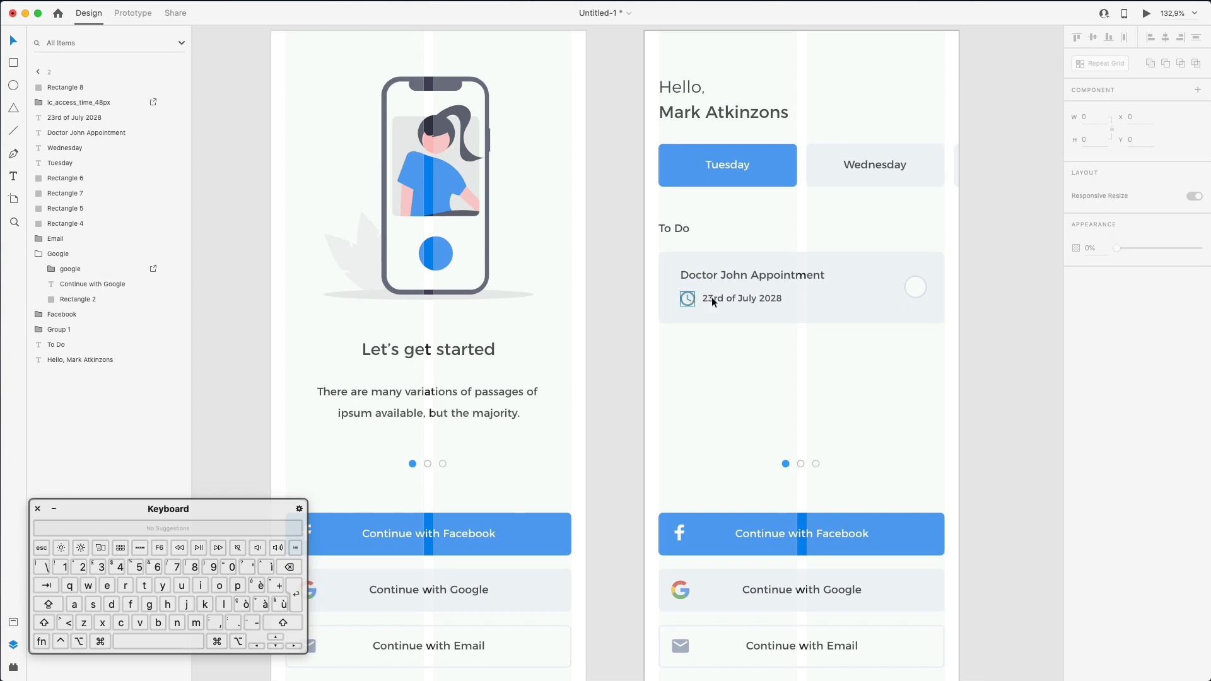
- Hide the layout grid on the dashboard artboard
left_click(824, 265)
left_click(839, 210)
scroll(846, 210, "down", 5)
scroll(846, 210, "right", 2)
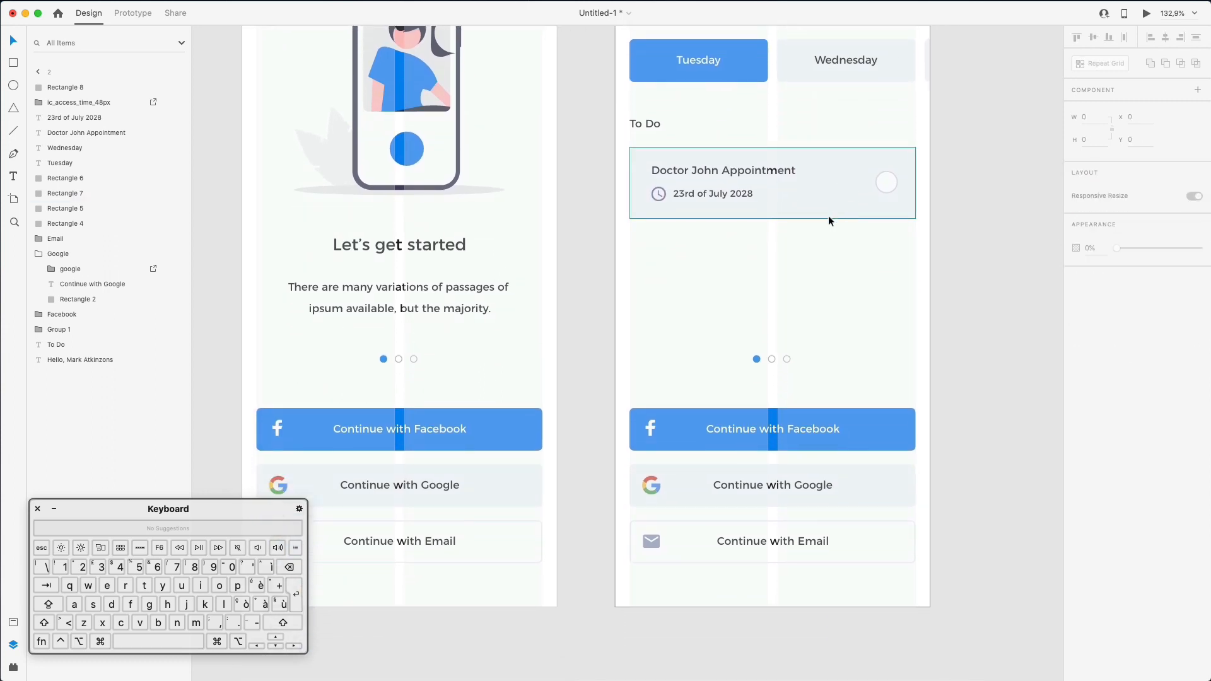
scroll(836, 265, "up", 1)
scroll(835, 263, "up", 3)
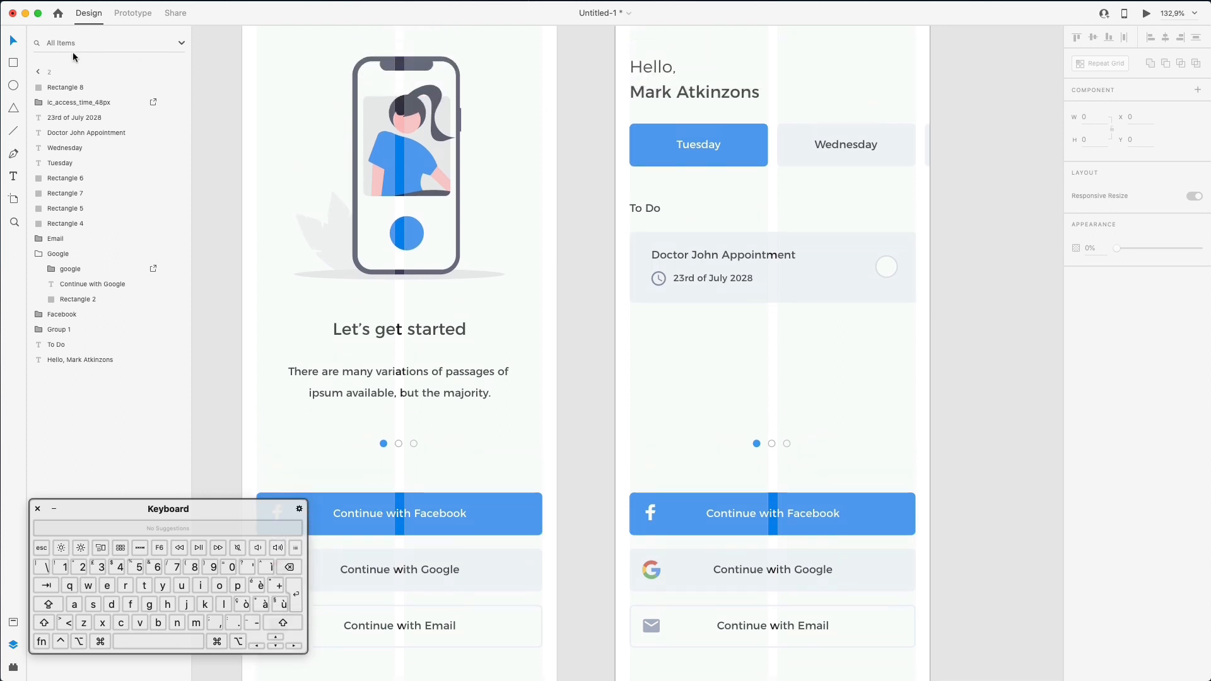
left_click(38, 71)
left_click(49, 87)
left_click(1076, 384)
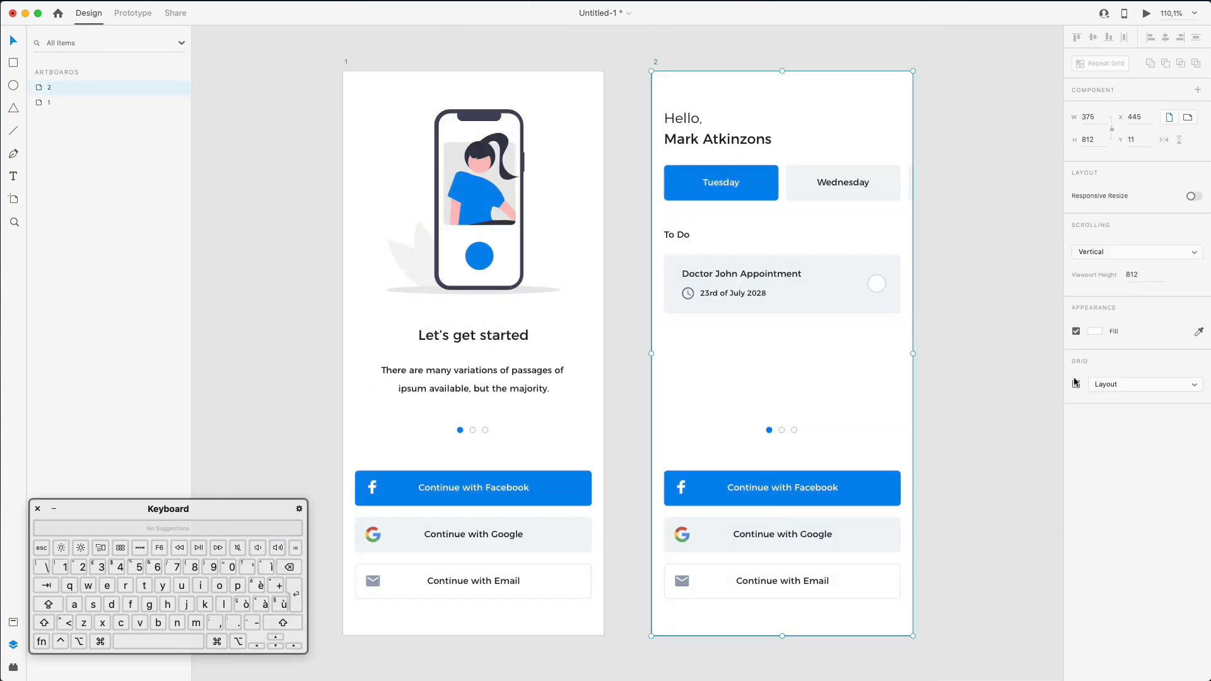
left_click(939, 309)
- Delete the Facebook, Google and Email buttons and the page dots from the dashboard
scroll(939, 309, "right", 2)
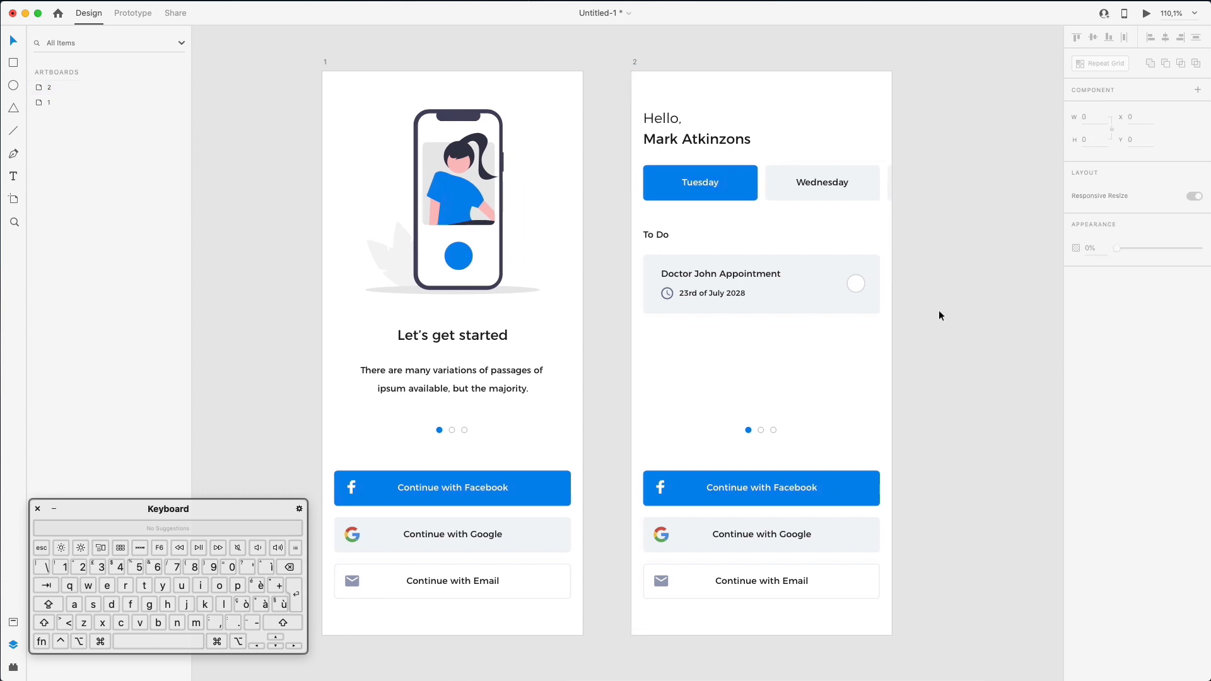
scroll(865, 279, "right", 2)
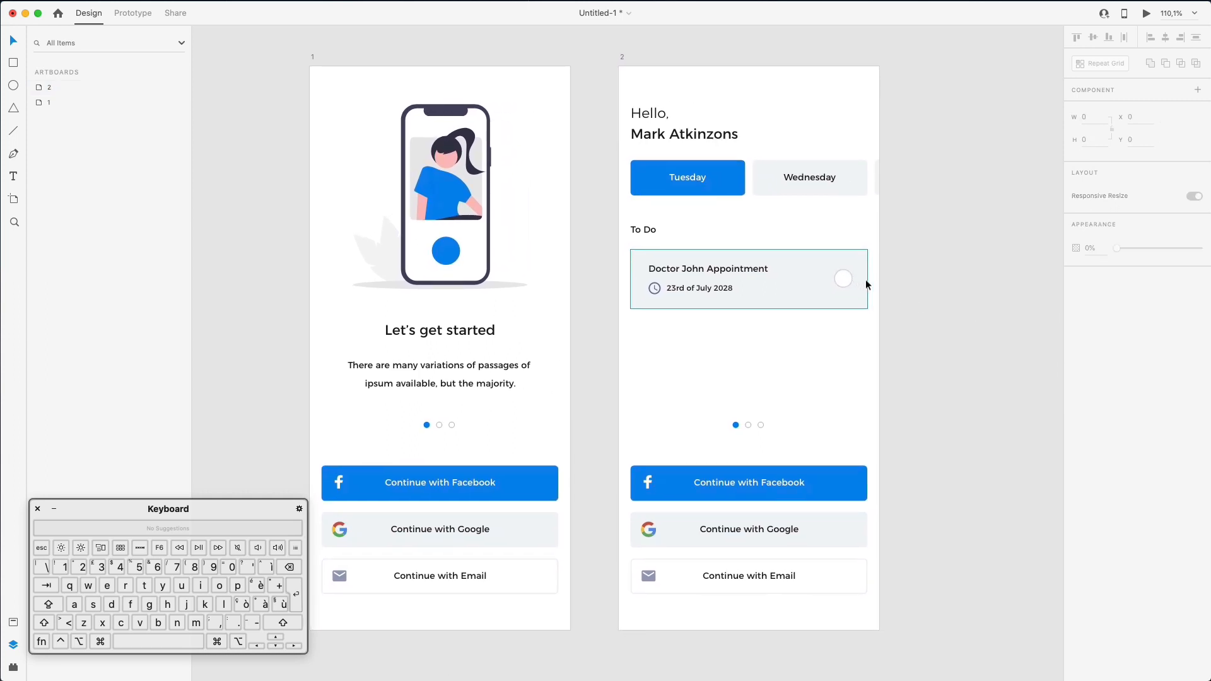
scroll(865, 279, "up", 2)
scroll(865, 279, "left", 2)
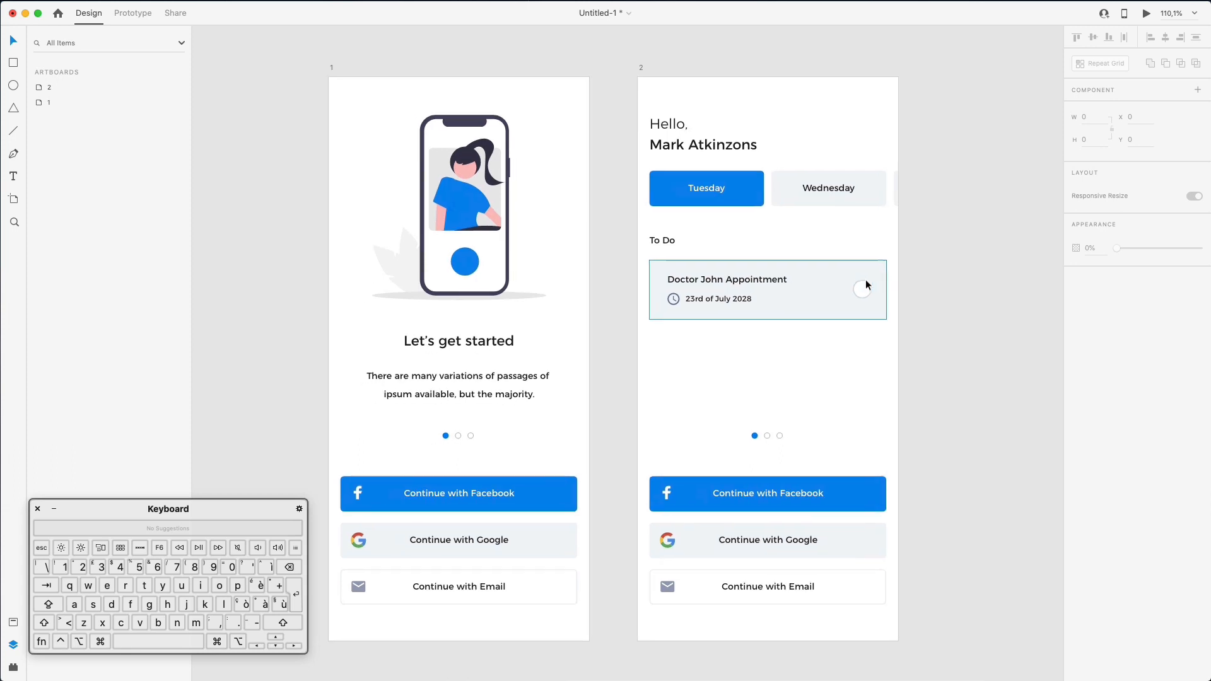
scroll(867, 285, "right", 1)
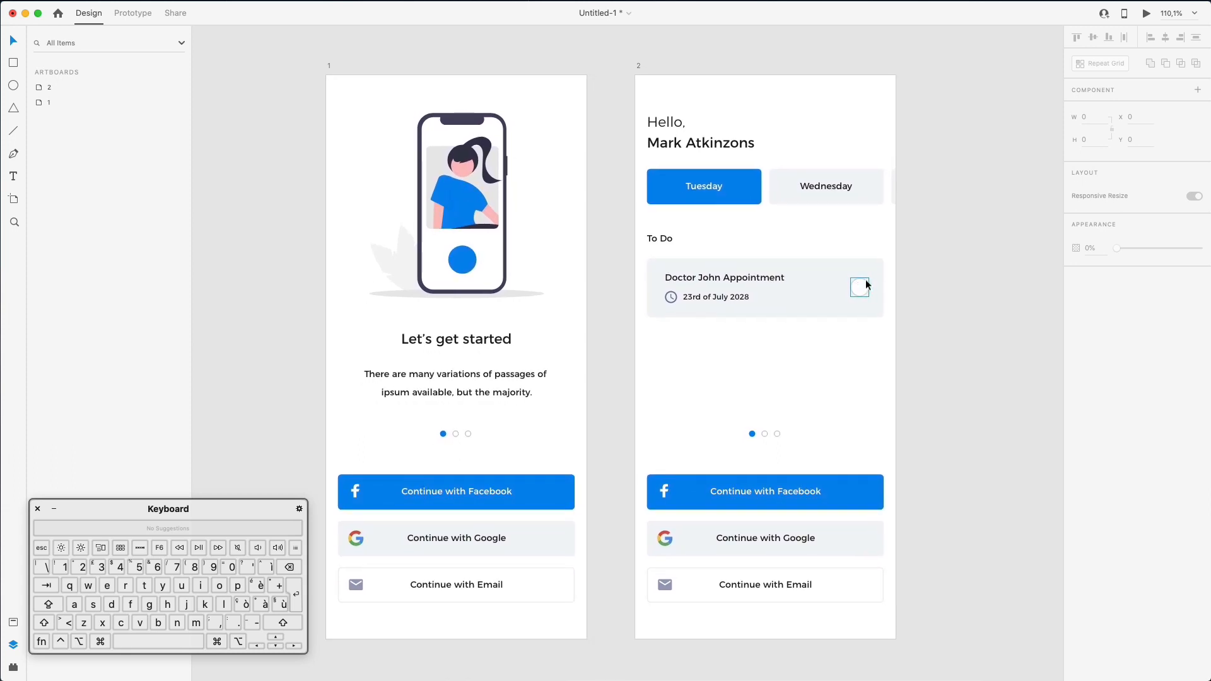
scroll(867, 285, "up", 1)
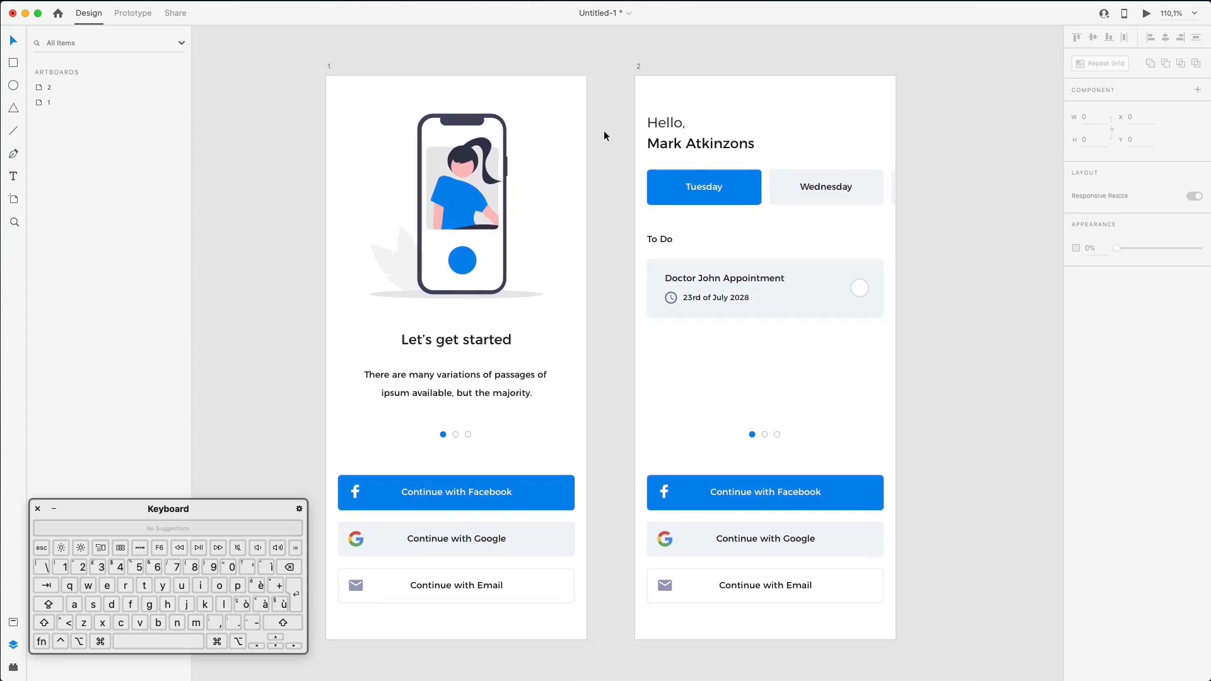
scroll(871, 140, "down", 1)
scroll(871, 140, "left", 1)
scroll(869, 133, "down", 1)
scroll(869, 134, "left", 1)
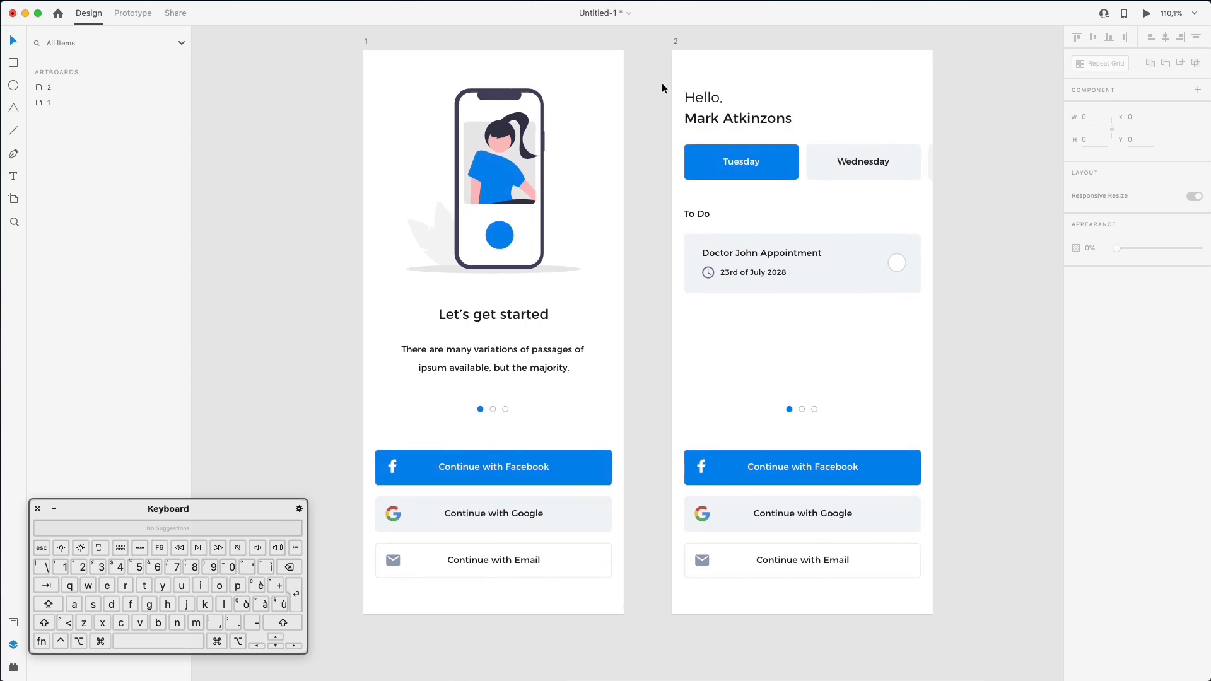
scroll(705, 422, "down", 1)
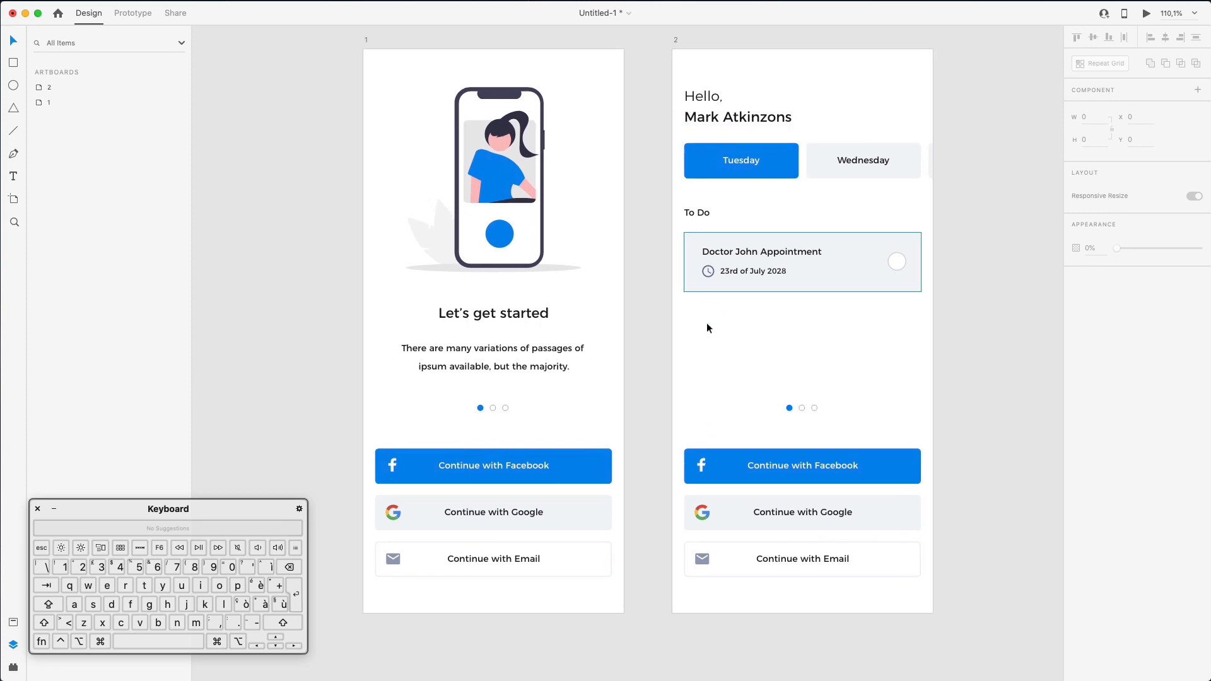
left_click_drag(693, 389, 990, 623)
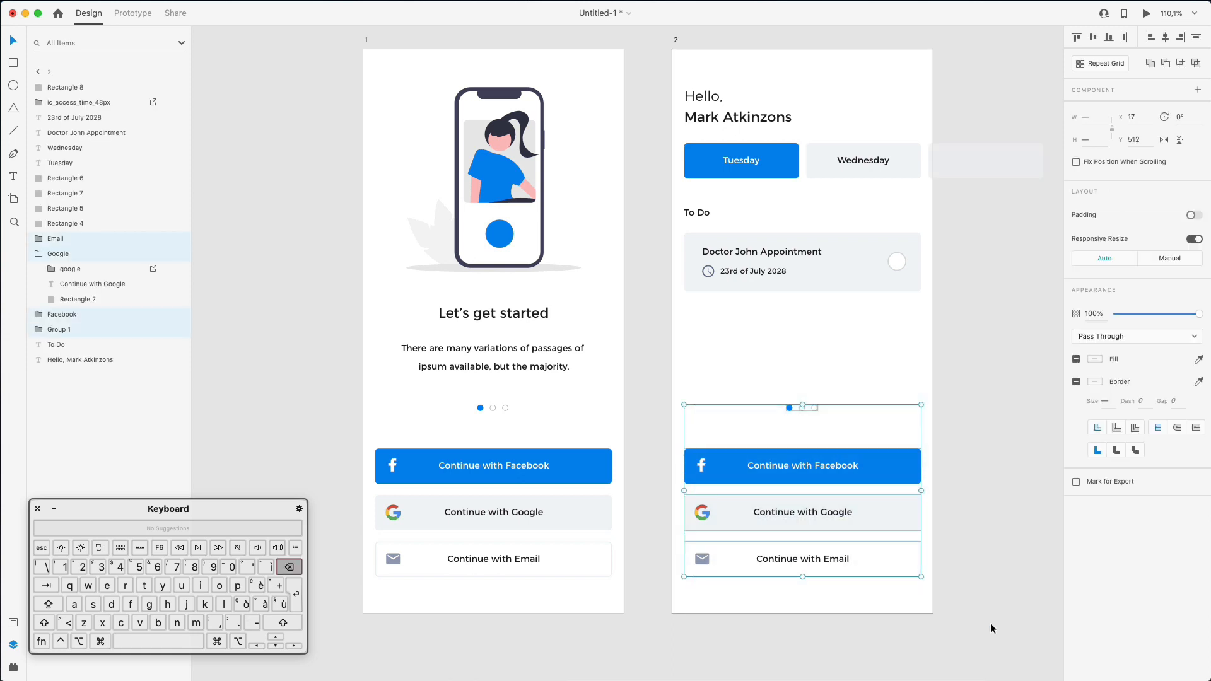
key("BackSpace")
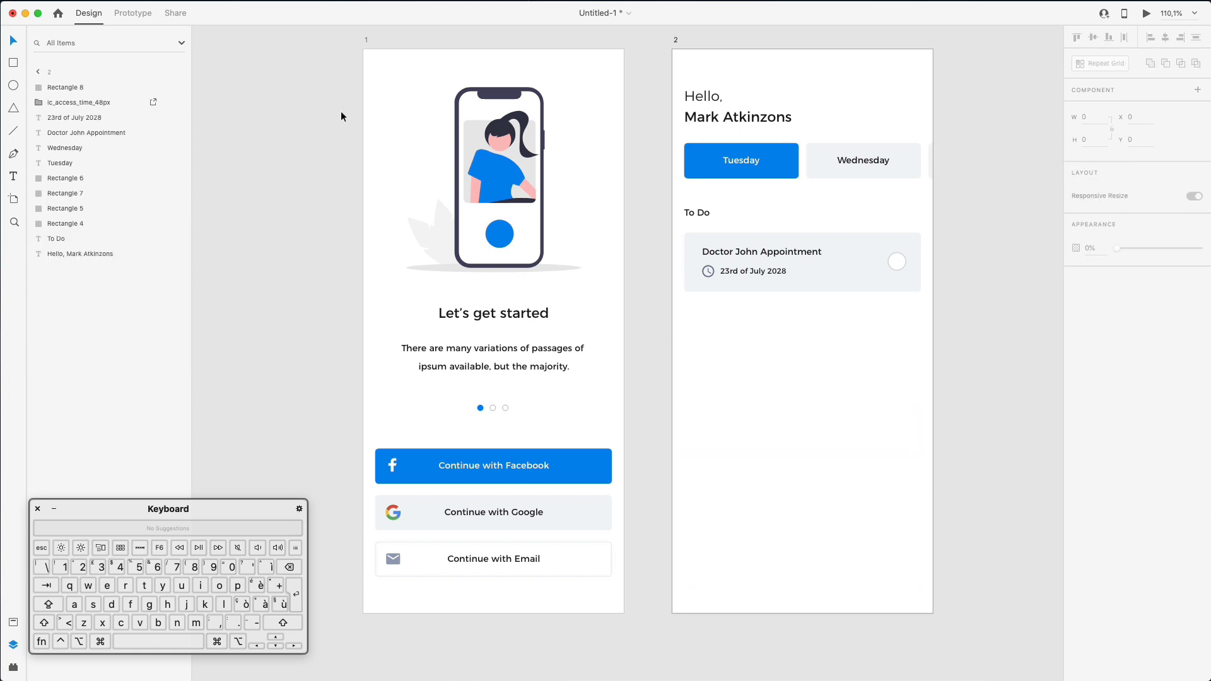
- Select both artboards and turn on a two-column layout grid with 25 px margins
left_click(38, 71)
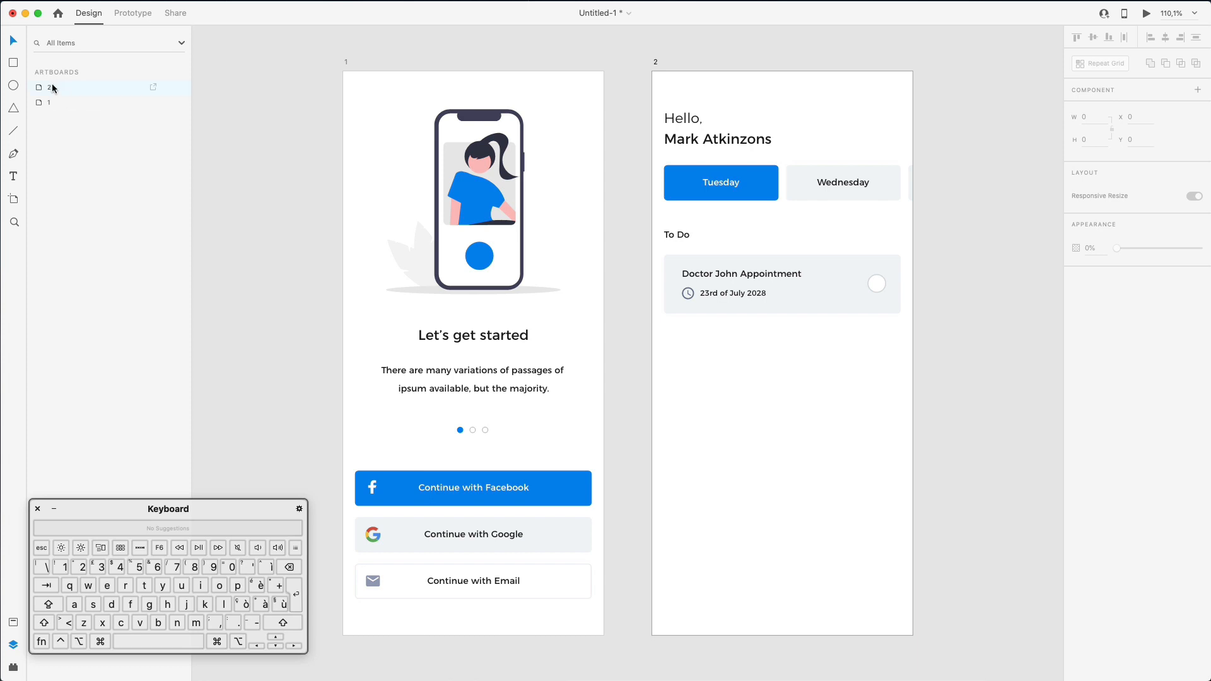
left_click(53, 88)
left_click(55, 102, "shift")
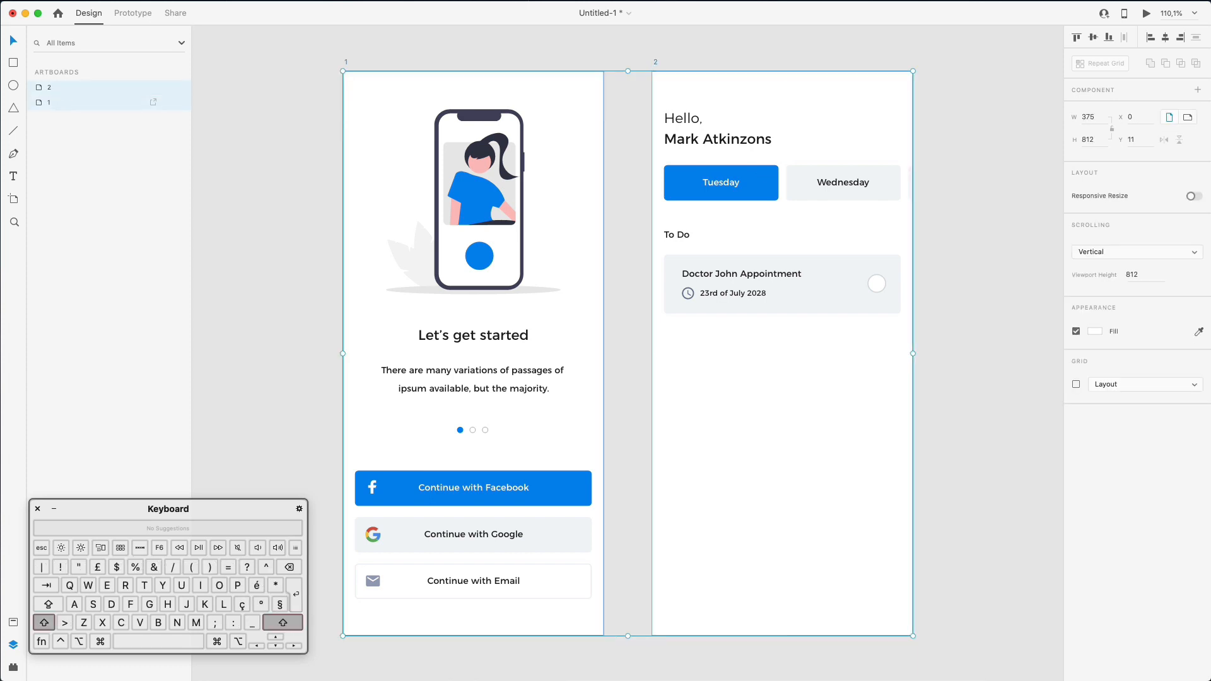
left_click(1077, 385)
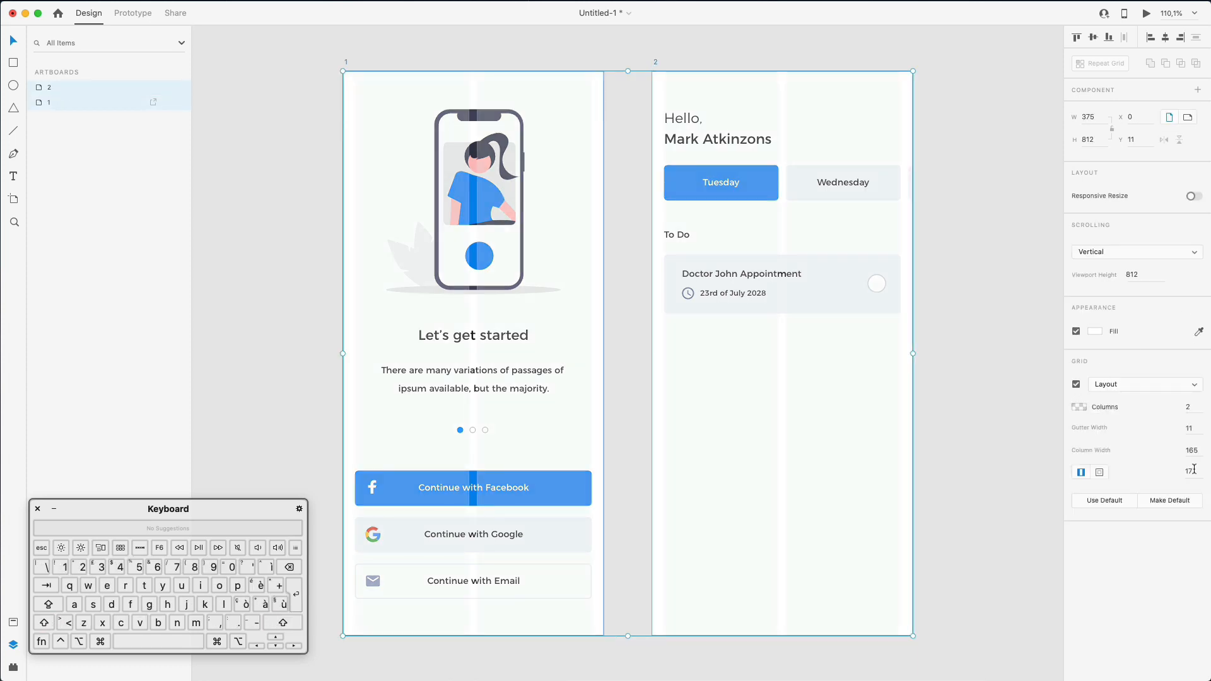
key("shift+Down")
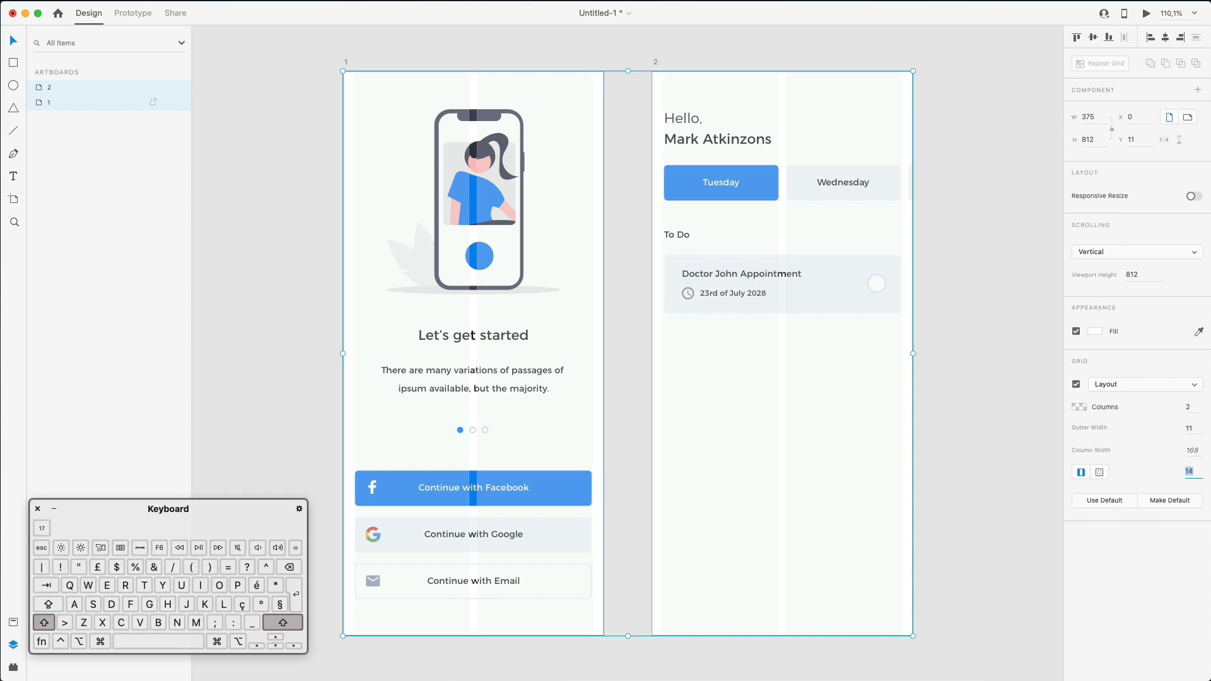
key("shift+Up")
key("shift+Up")
key("Up")
key("Up")
key("Up")
key("Down")
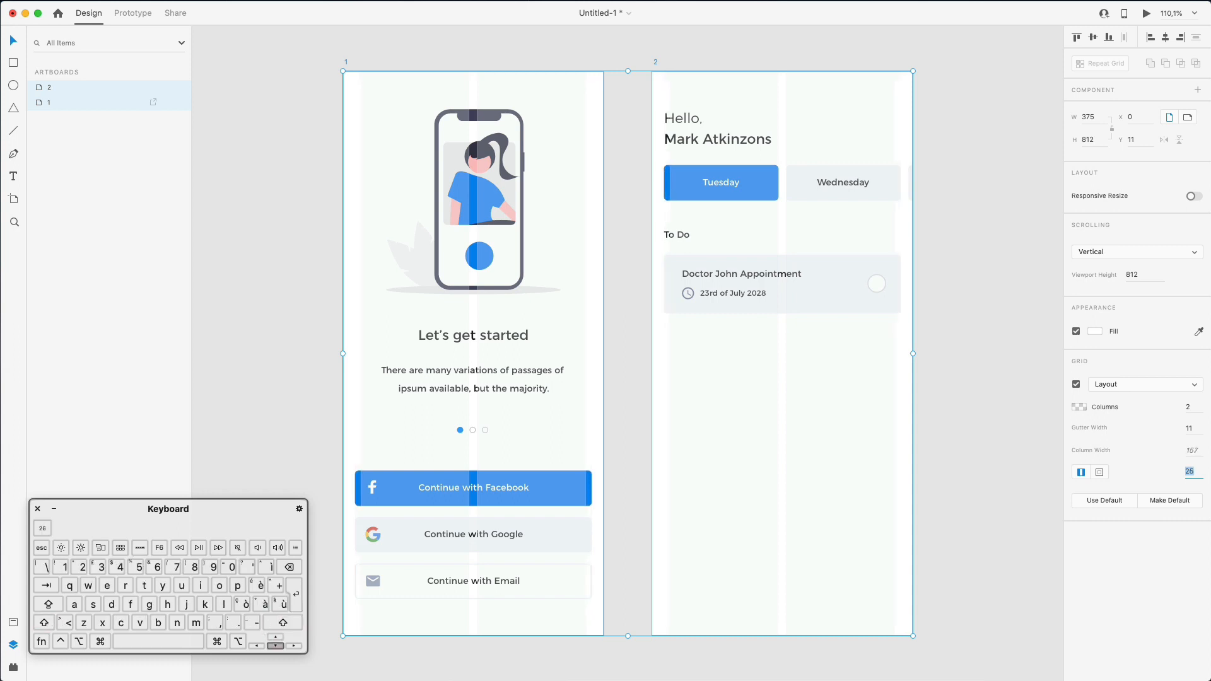
left_click(1009, 287)
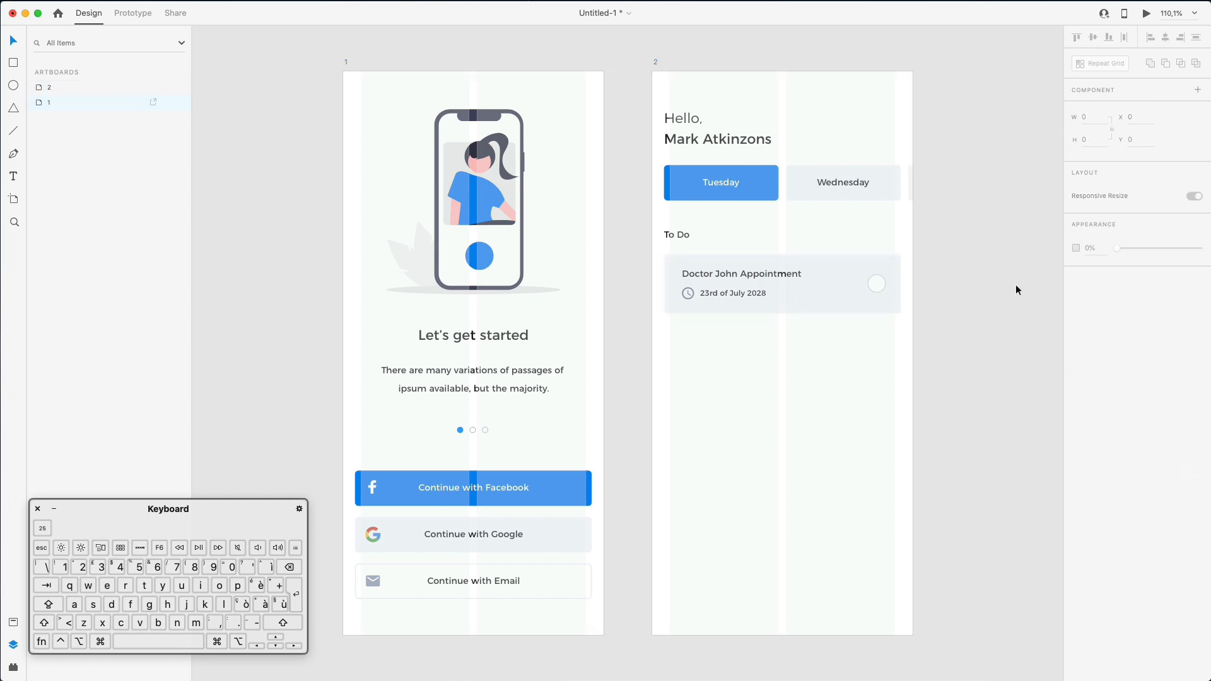
- Nudge all of the dashboard's content right onto the grid margin
left_click_drag(656, 104, 278, 228)
left_click_drag(638, 109, 759, 338)
key("shift+Right")
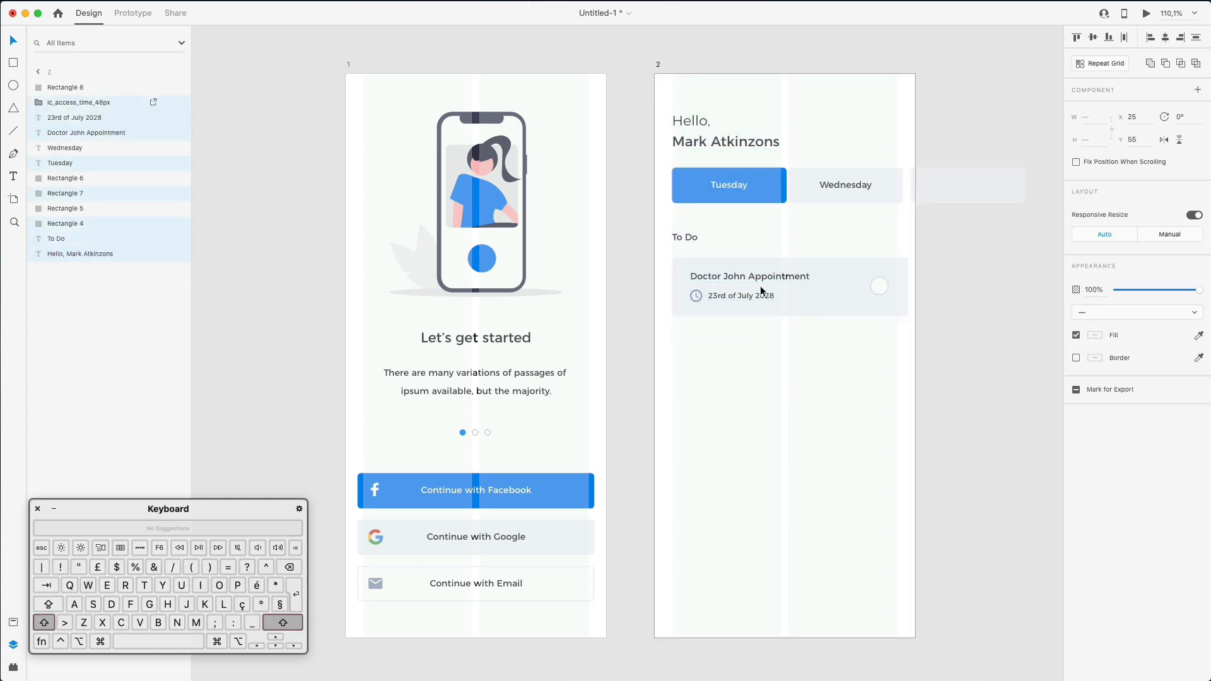
left_click(907, 221)
- Nudge the Wednesday tab left and delete the third, off-artboard tab rectangle
left_click_drag(899, 187, 941, 185)
left_click_drag(645, 172, 1009, 185)
left_click(1002, 151)
left_click_drag(849, 155, 945, 196)
key("Left")
key("Left")
key("Left")
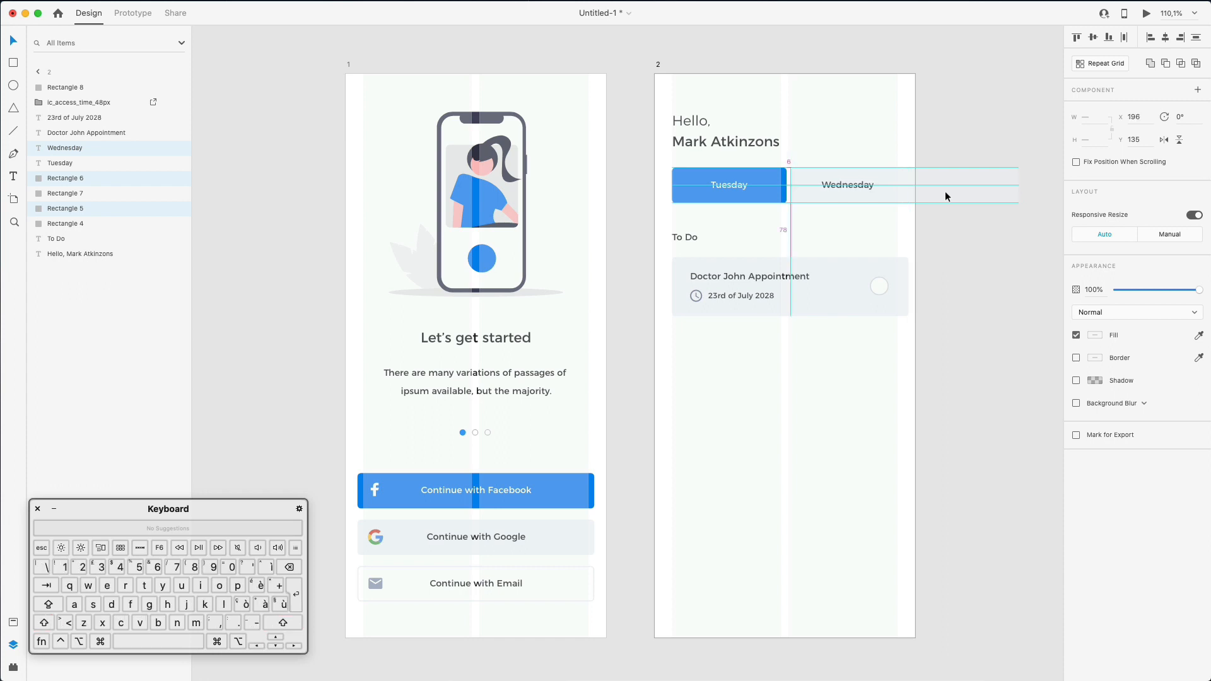
left_click(929, 179)
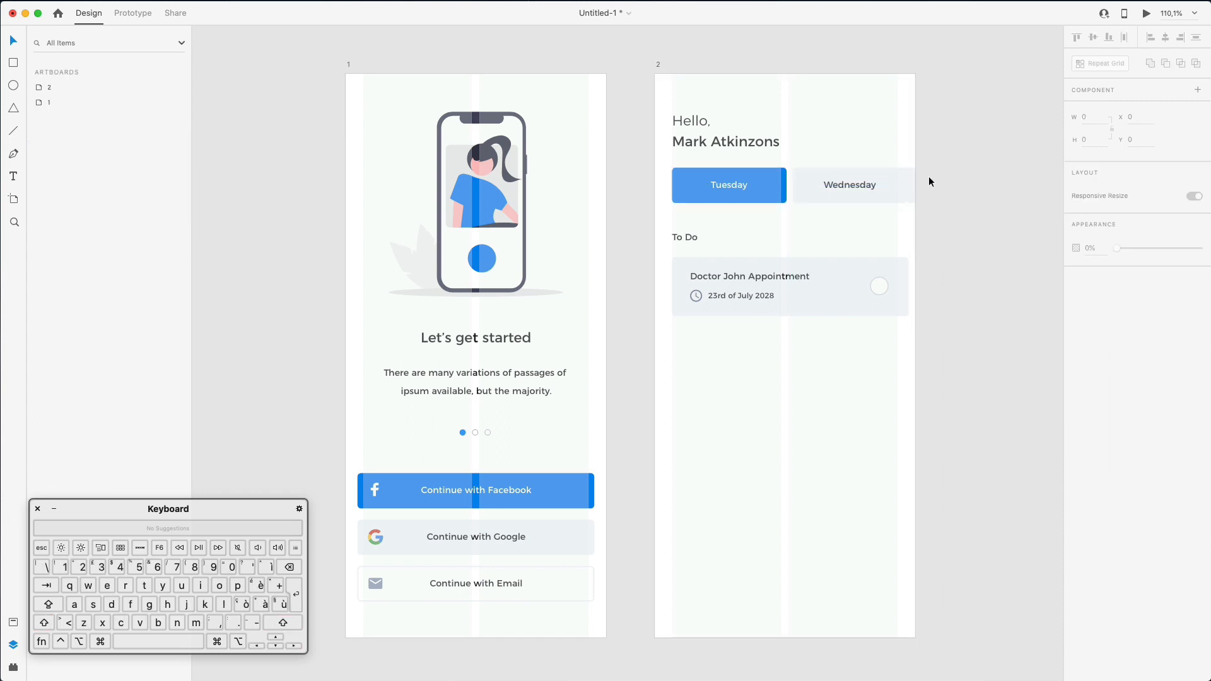
left_click(913, 172)
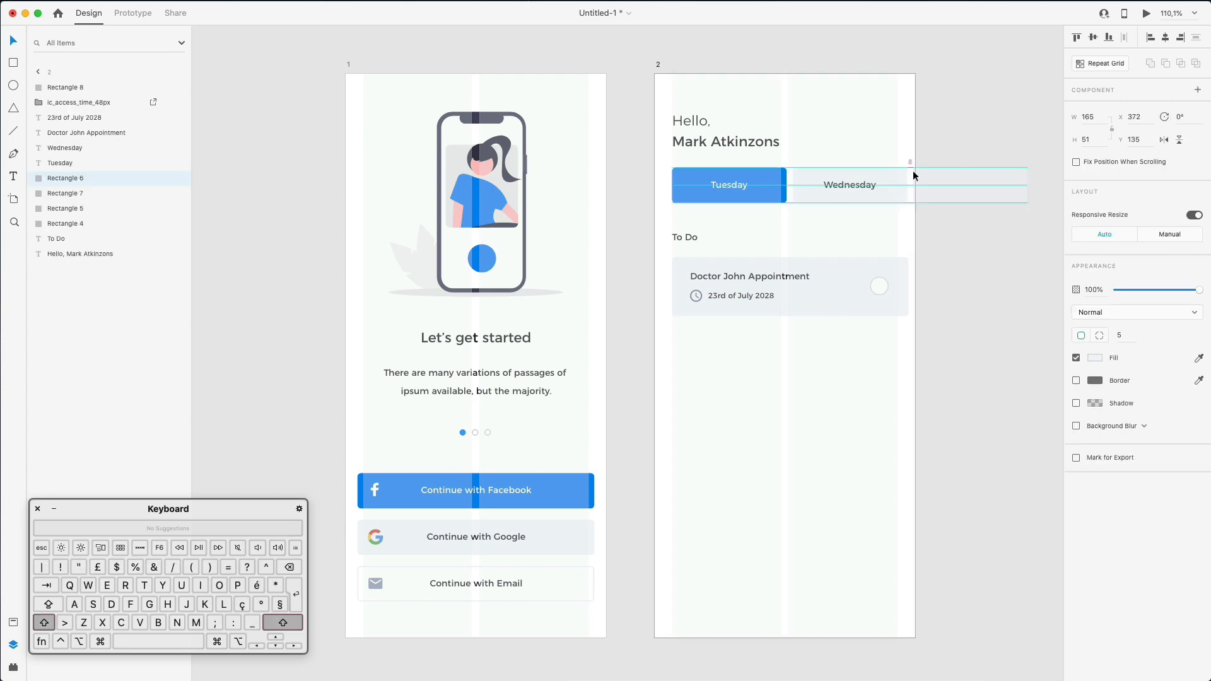
left_click_drag(913, 172, 914, 171)
key("BackSpace")
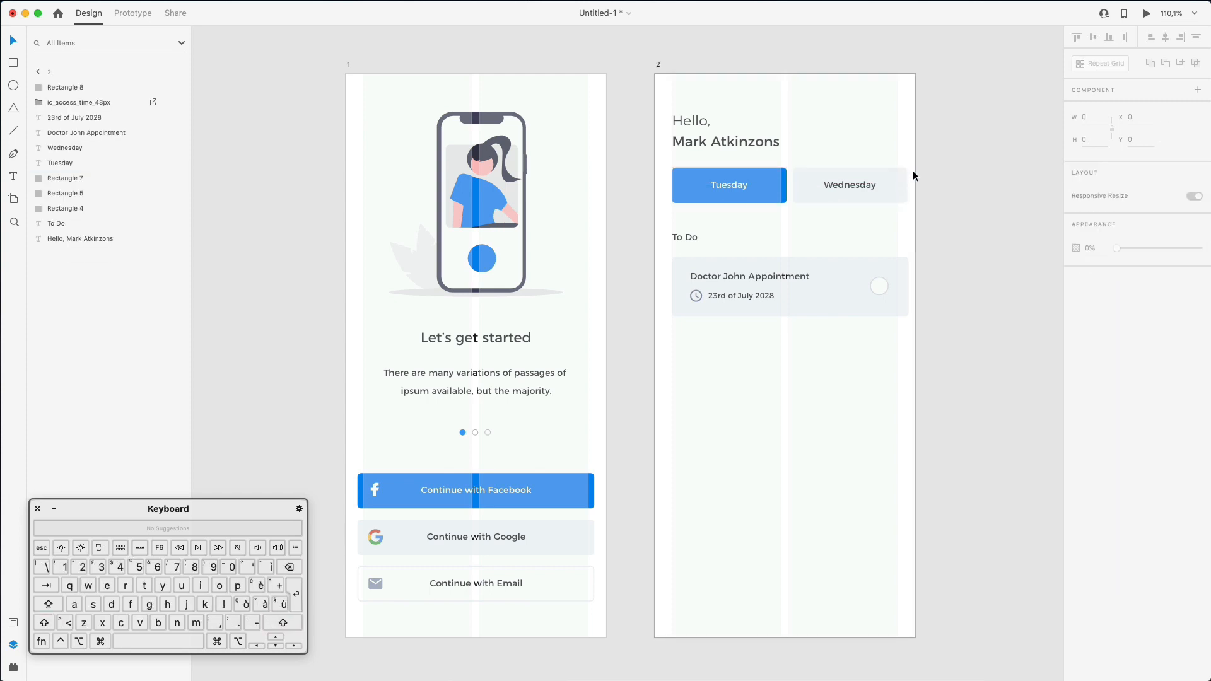
- Stretch the Wednesday tab's left edge to its column and centre the Tuesday label on its button
left_click_drag(670, 166, 895, 184)
left_click(874, 218)
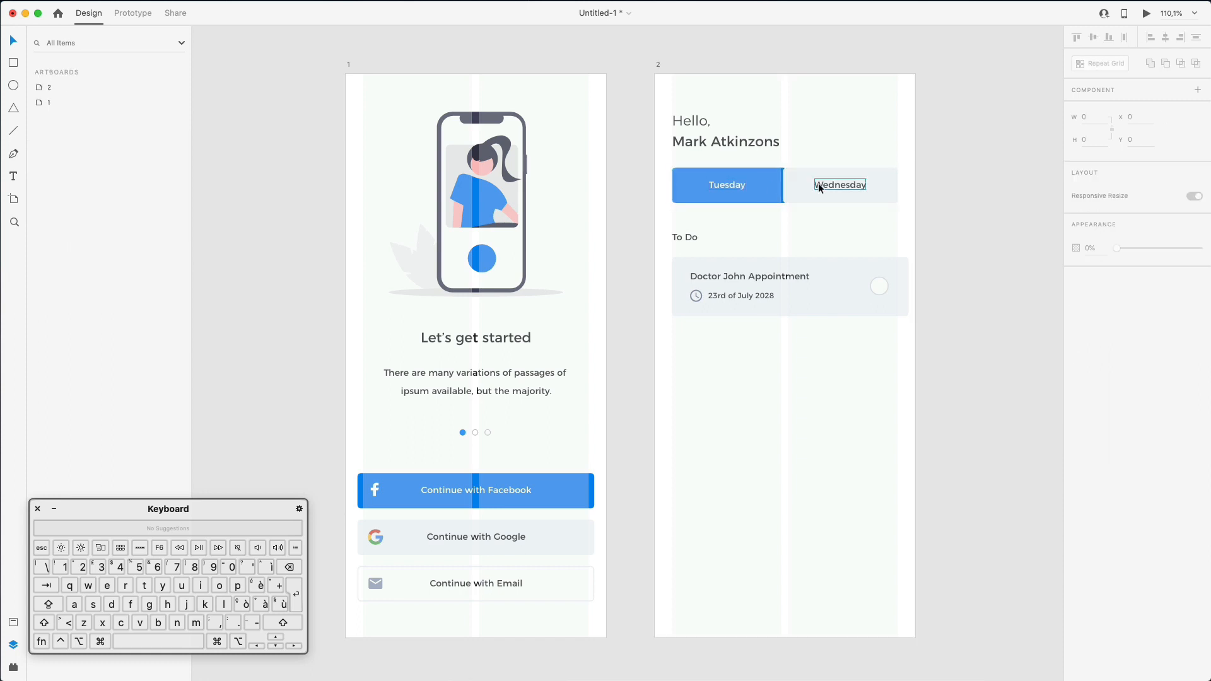
left_click(820, 186)
left_click(802, 187, "shift")
left_click_drag(784, 185, 781, 183)
left_click(764, 188)
left_click(764, 187, "shift")
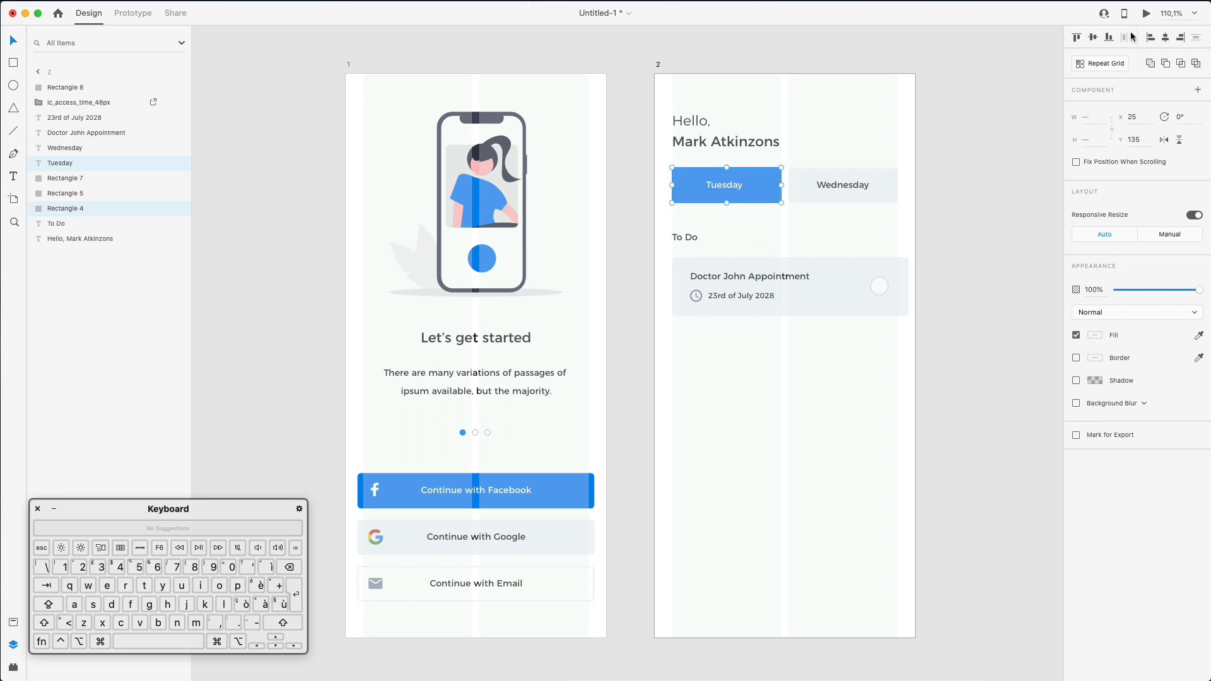
left_click(1159, 40)
- Move the appointment card's small circle slightly left inside the card
left_click(902, 285)
left_click(880, 286)
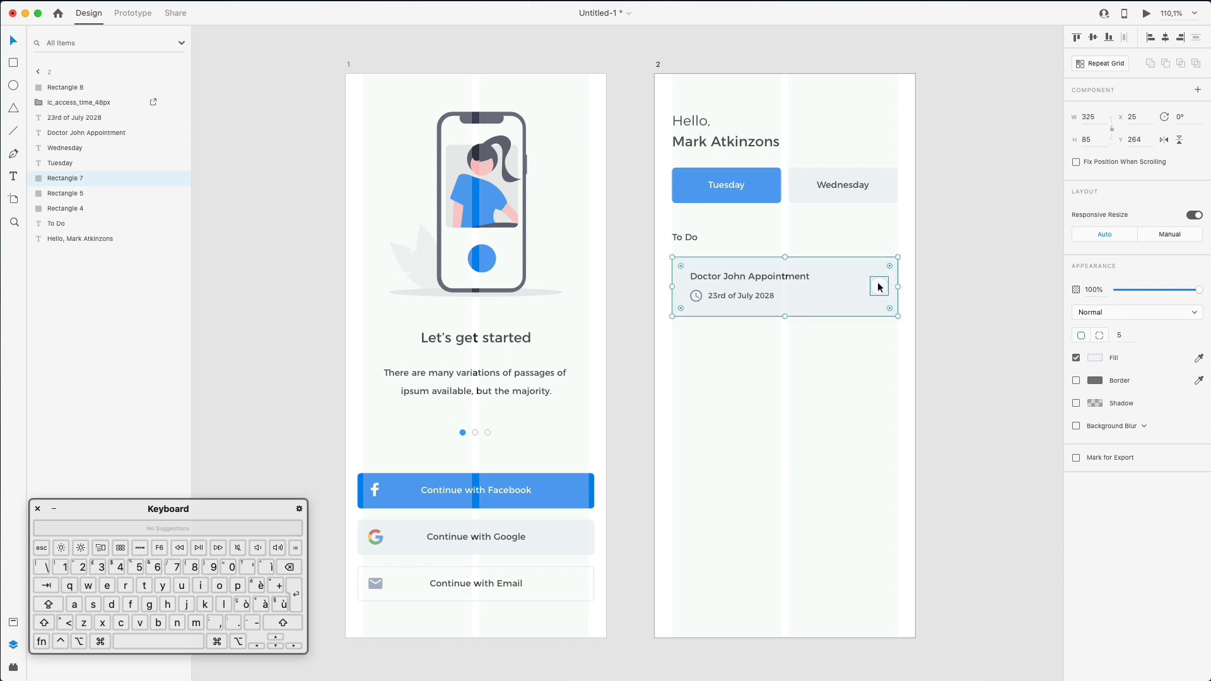
left_click_drag(880, 286, 877, 282)
left_click(801, 353)
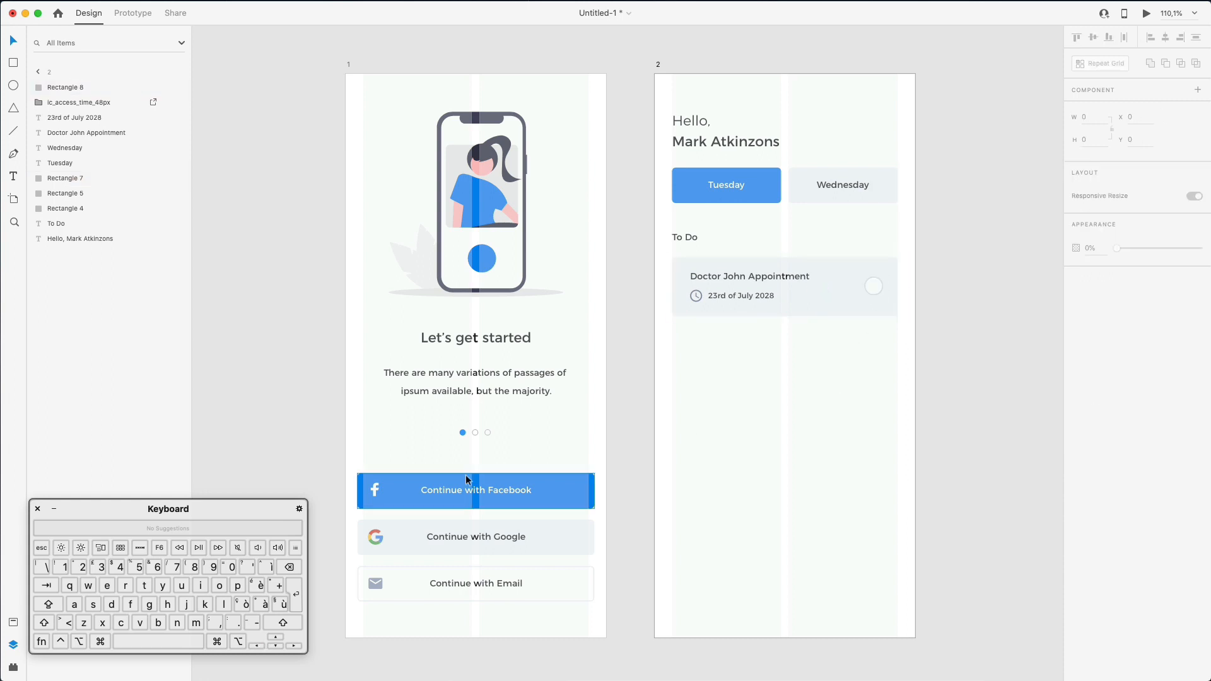
left_click_drag(348, 464, 414, 607)
- Nudge the Facebook, Google and Email buttons right and narrow them to fit the grid
key("Right")
key("Right")
key("Right")
key("Right")
key("Right")
key("Right")
key("Right")
key("Right")
key("Right")
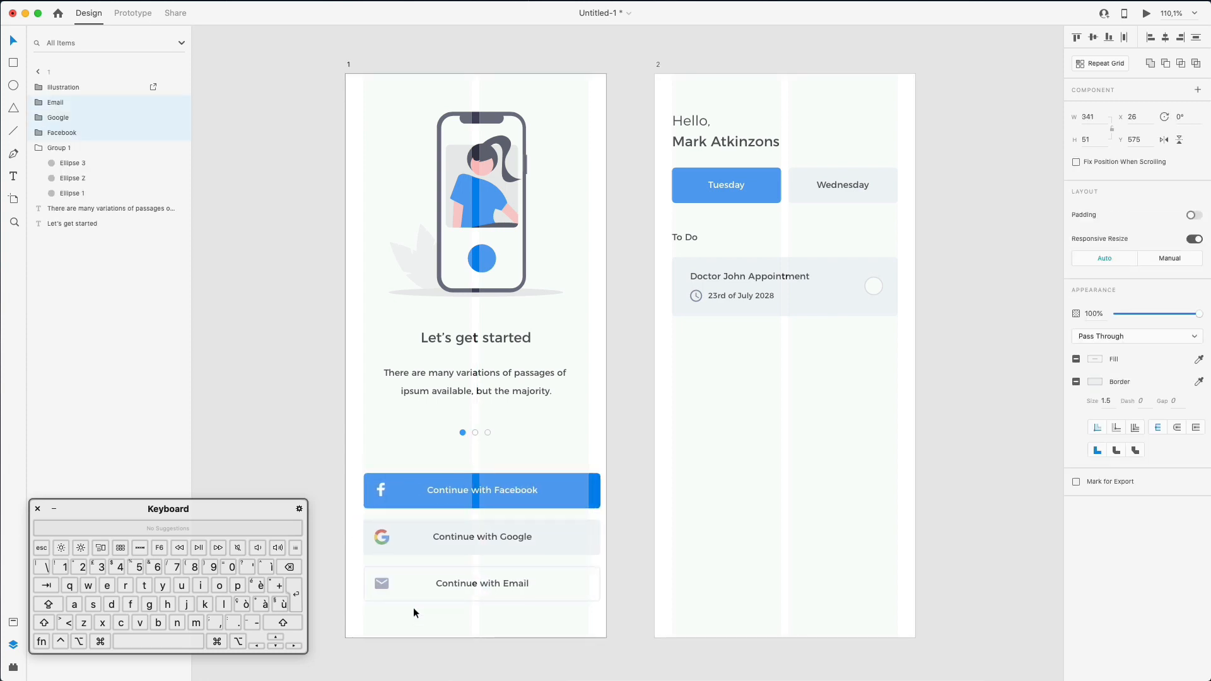
left_click_drag(567, 459, 627, 610)
left_click_drag(600, 533, 589, 534)
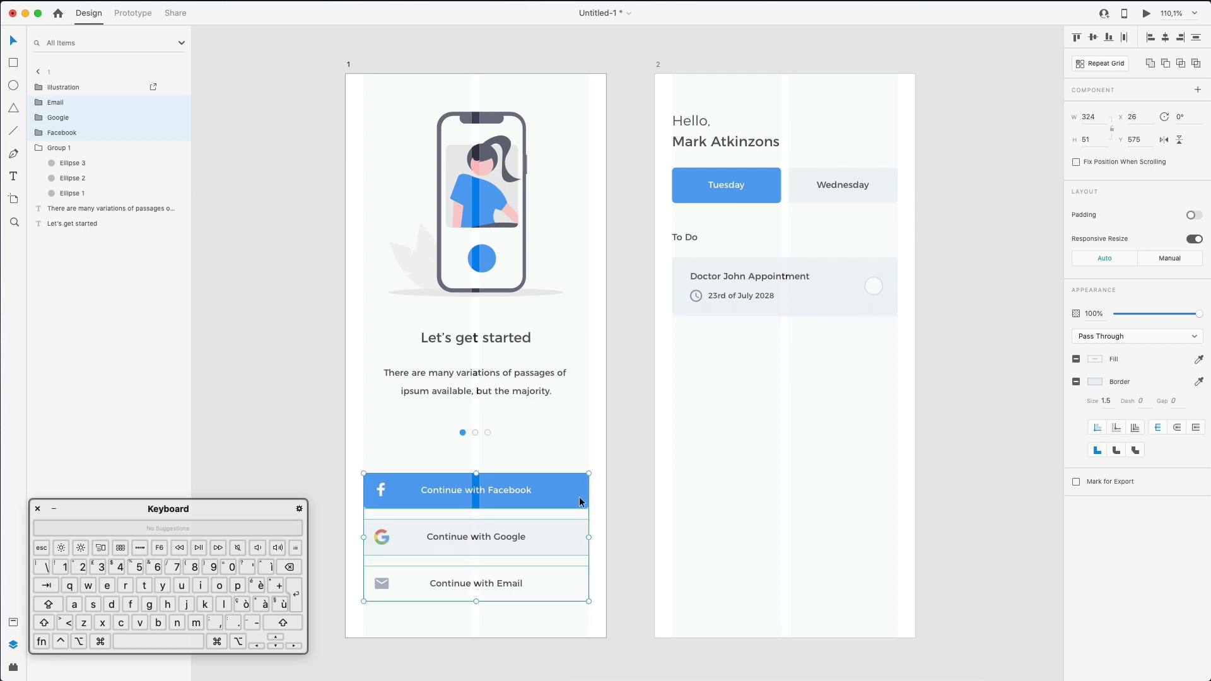
left_click(639, 461)
left_click(502, 482)
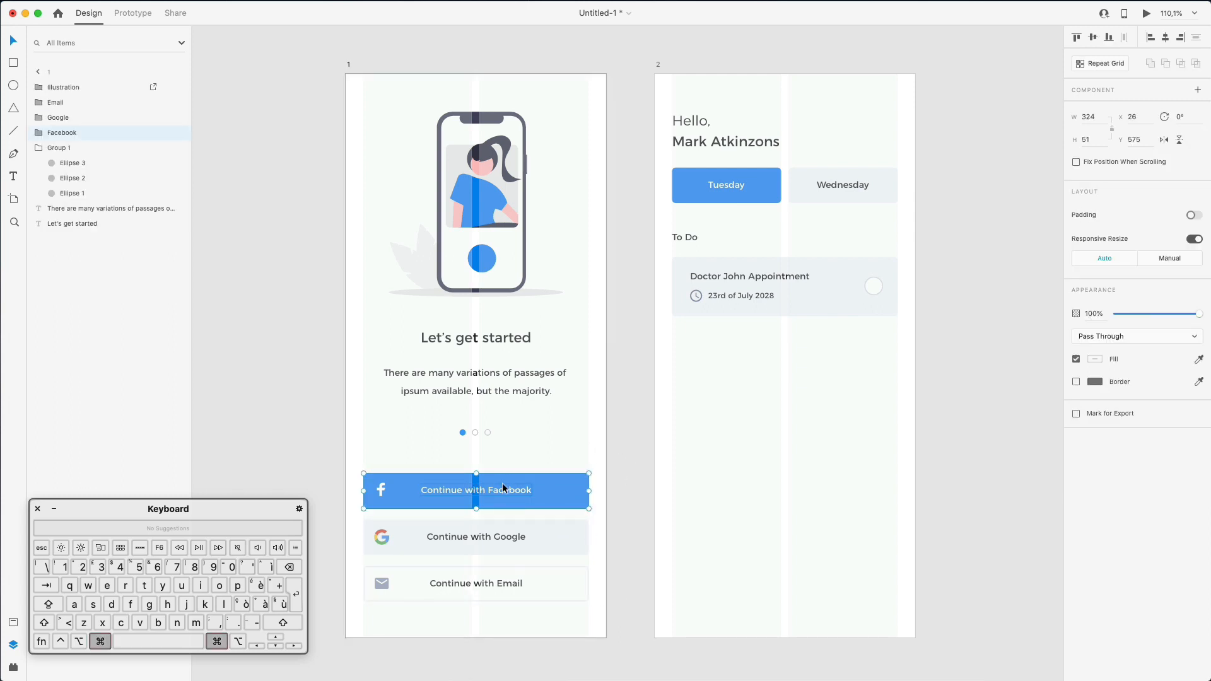
left_click(687, 458)
- Show the layout grid again and move the Hello greeting up slightly
scroll(686, 456, "up", 3)
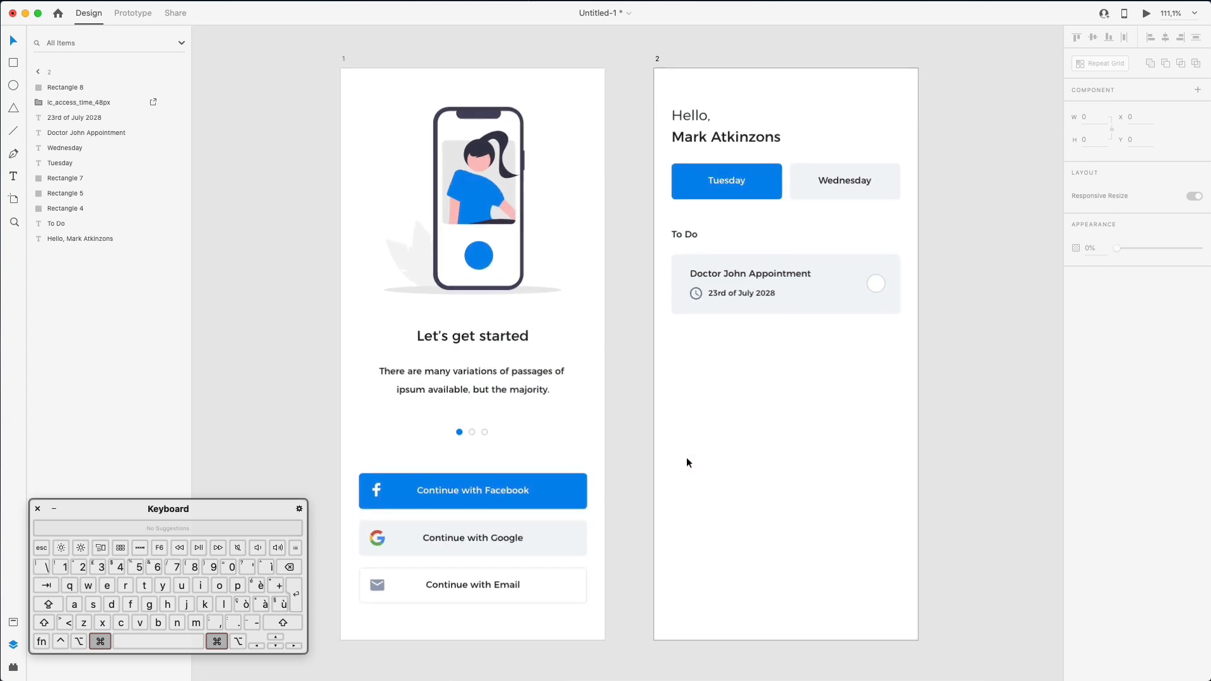
scroll(686, 457, "up", 1)
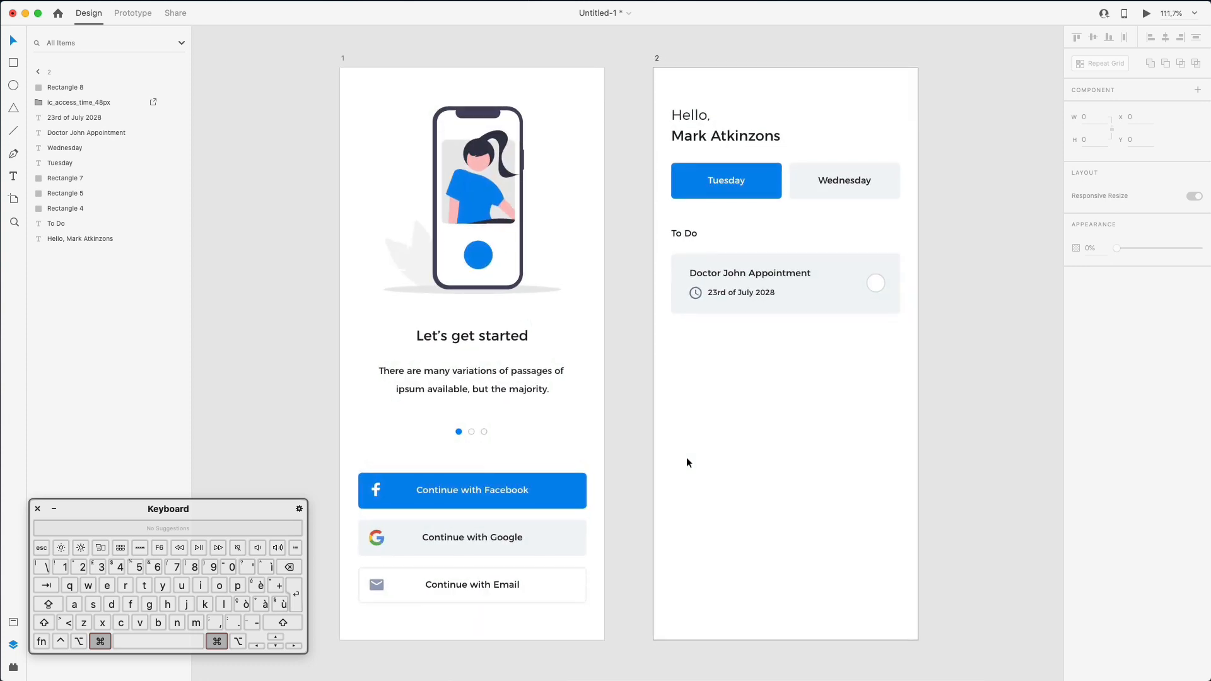
key("super+shift+apostrophe")
left_click_drag(697, 109, 697, 107)
- Duplicate the appointment card below, make the copy taller, and duplicate its date line
left_click(729, 419)
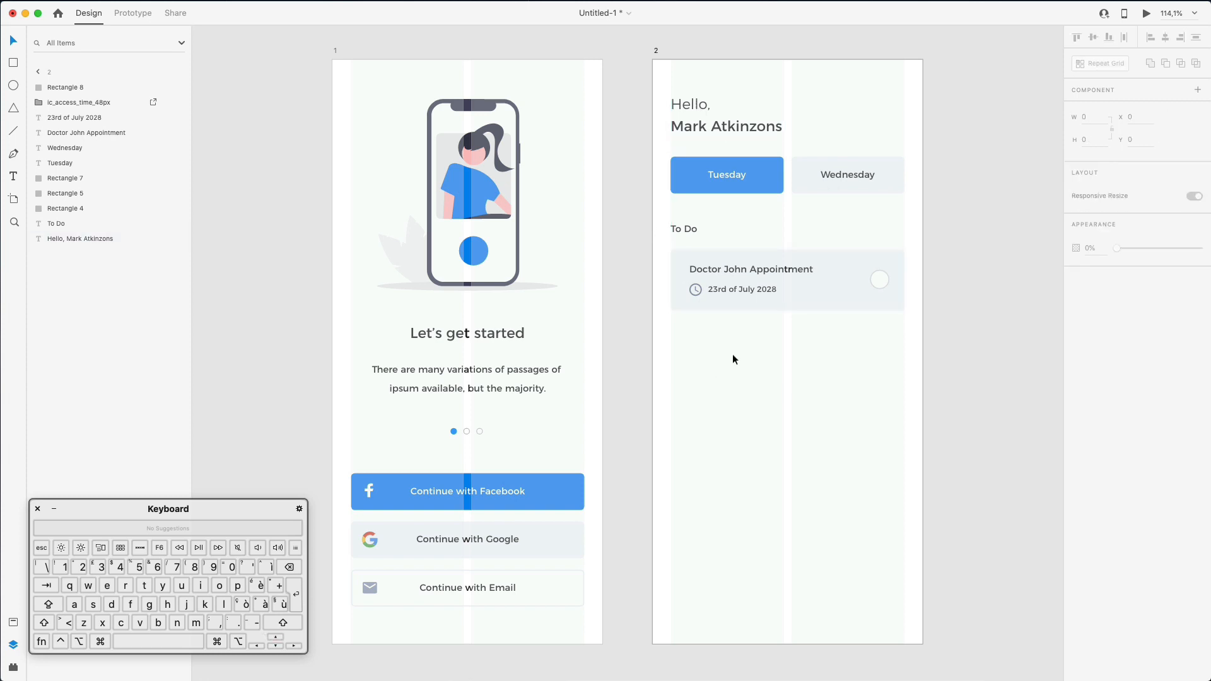
left_click_drag(675, 231, 624, 262)
left_click_drag(742, 289, 739, 341)
left_click(794, 380)
left_click_drag(788, 380, 788, 434)
left_click_drag(751, 357, 733, 378)
- Retitle the copy 'Team Meeting with Bluedogs' and align the title with the date
double_click(729, 339)
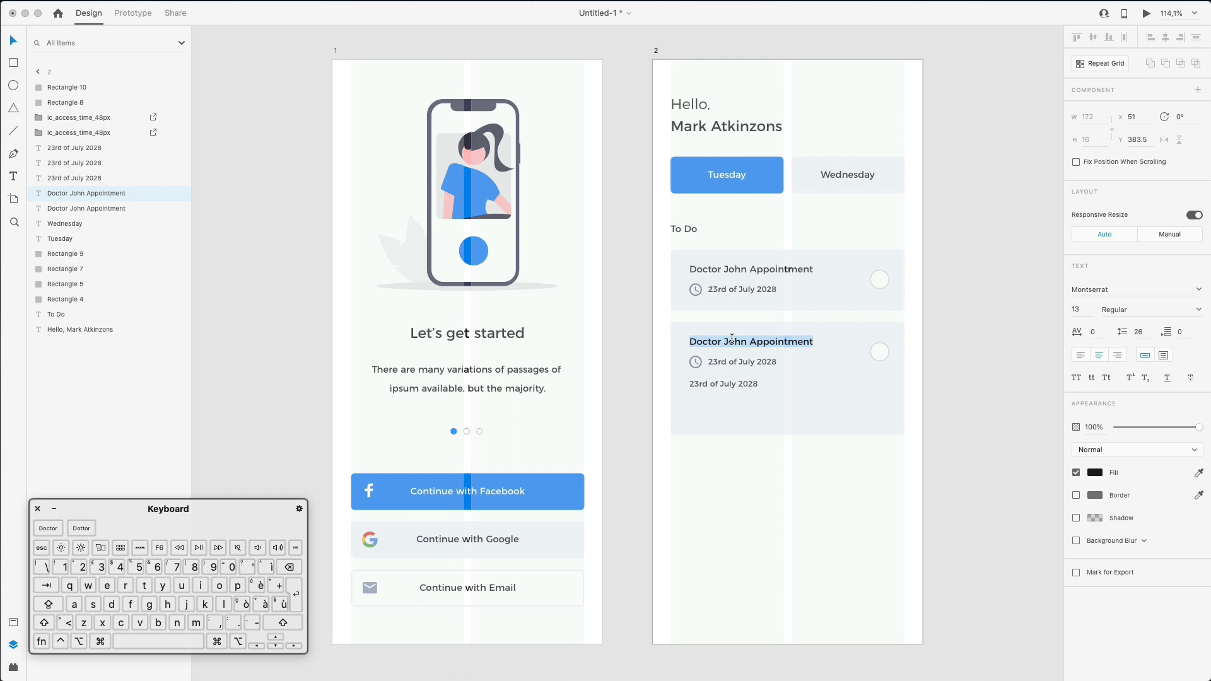
type("Team Meeting with Bluedogs")
key("Escape")
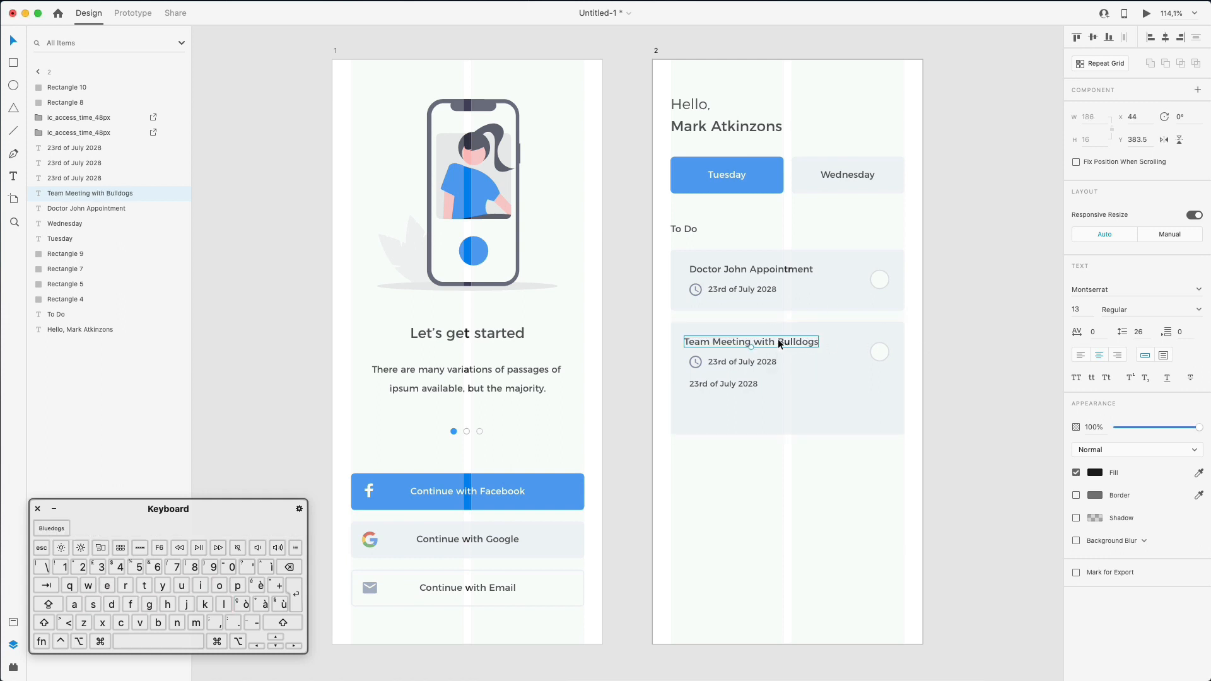
left_click_drag(782, 344, 787, 344)
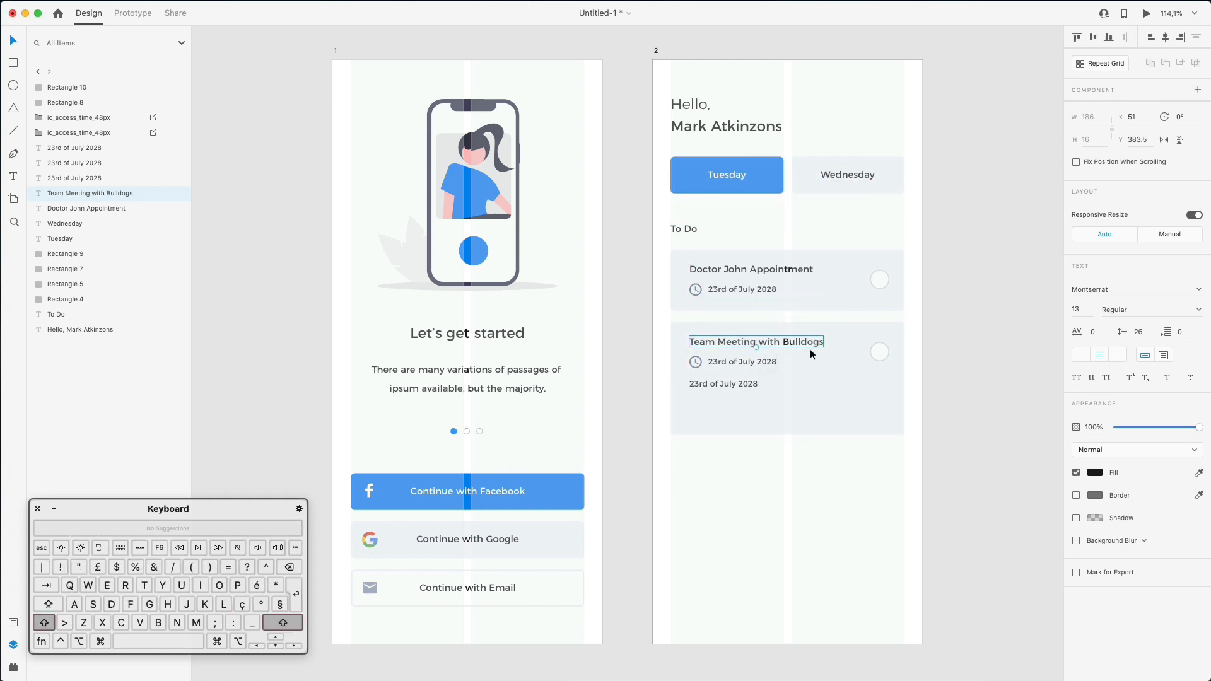
- Correct the Team Meeting date suffix to 'th' so it reads 24th of July 2028
left_click(722, 361)
double_click(722, 360)
left_click(715, 357)
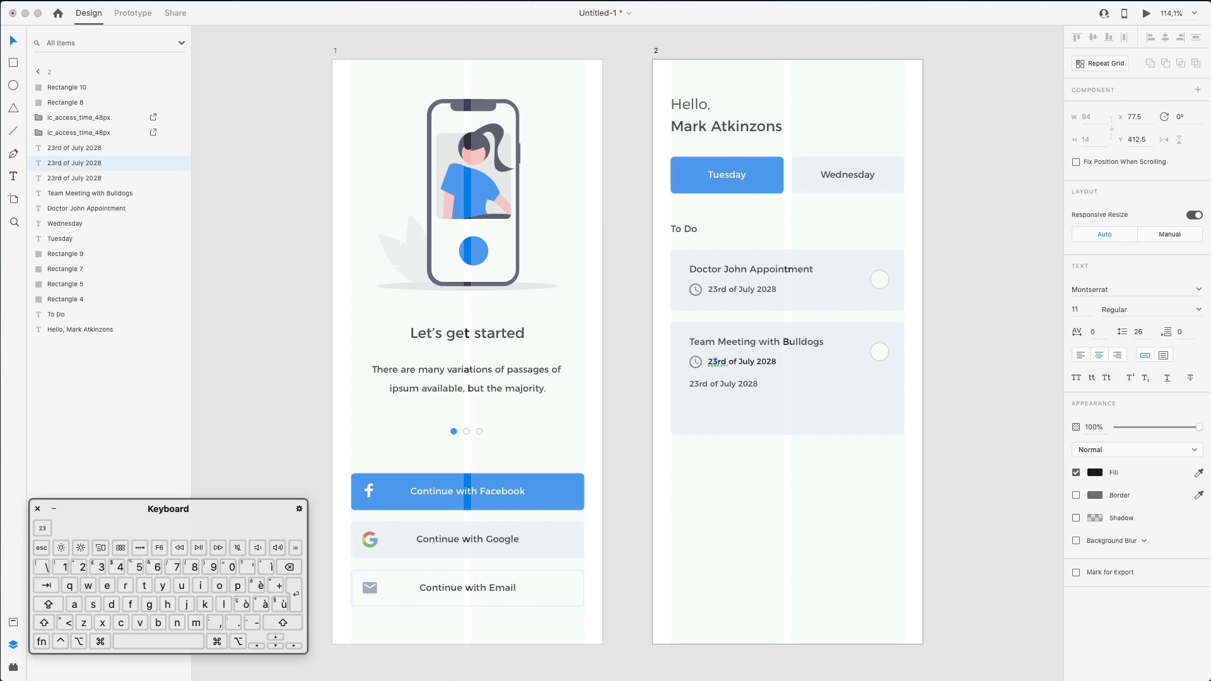
key("shift+Right")
key("shift+Right")
type("th")
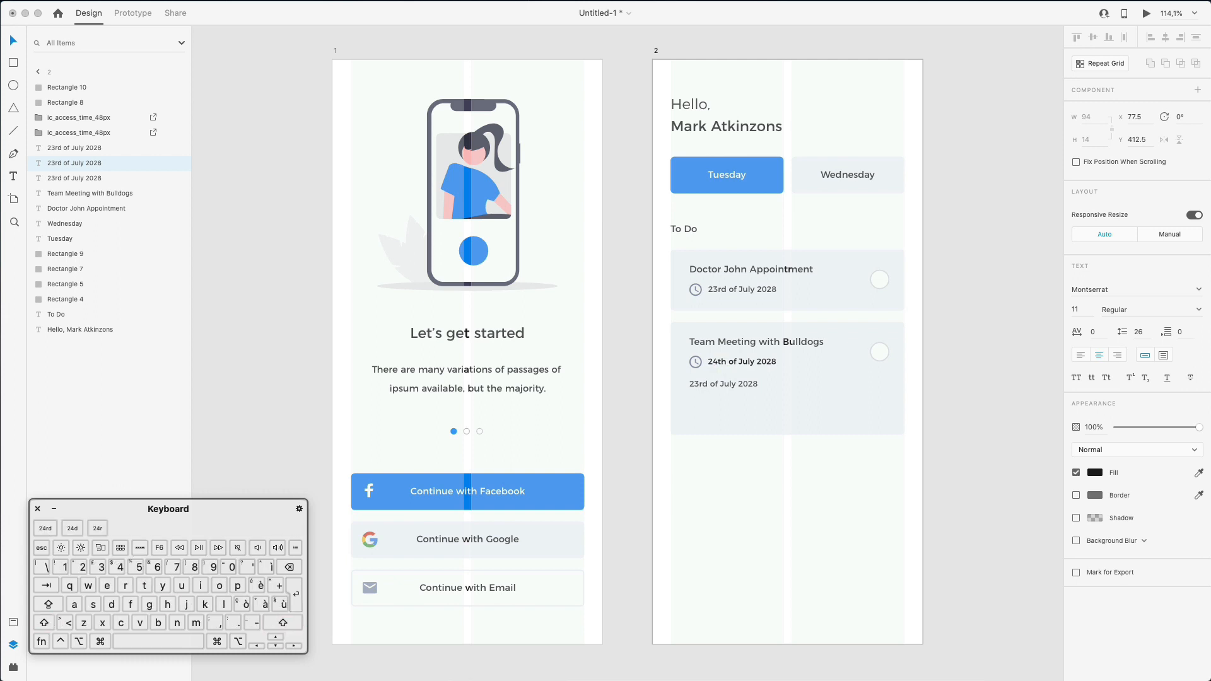
double_click(843, 457)
scroll(843, 457, "right", 1)
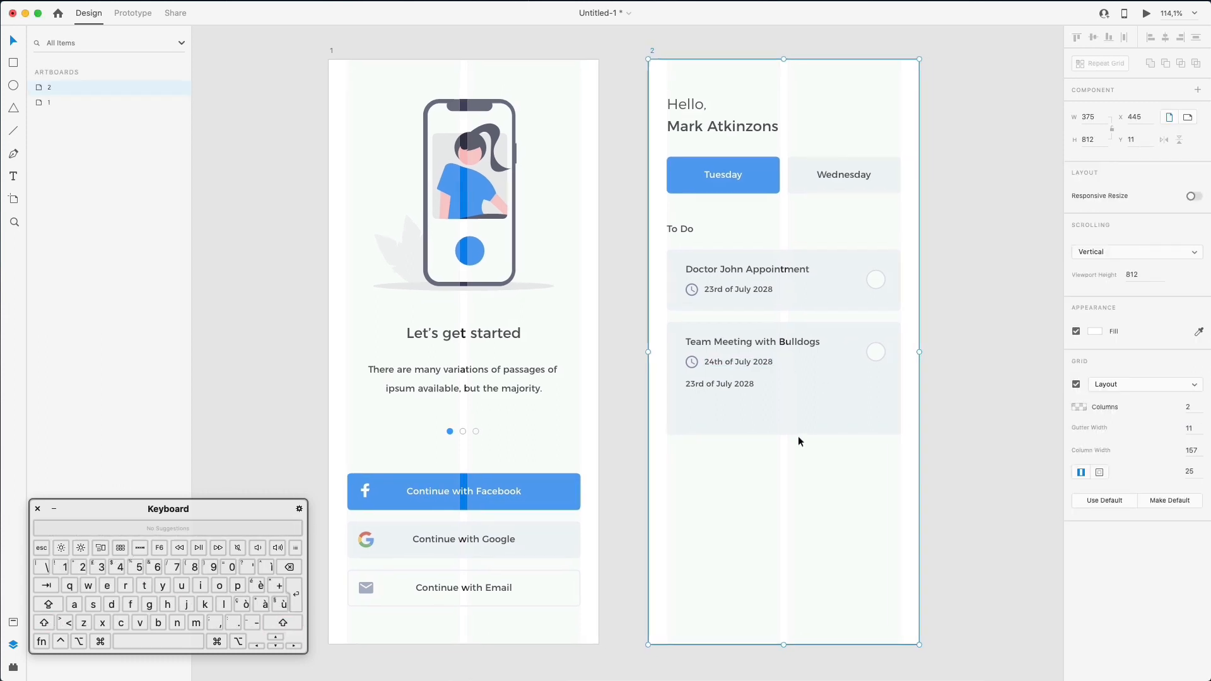
left_click(735, 363)
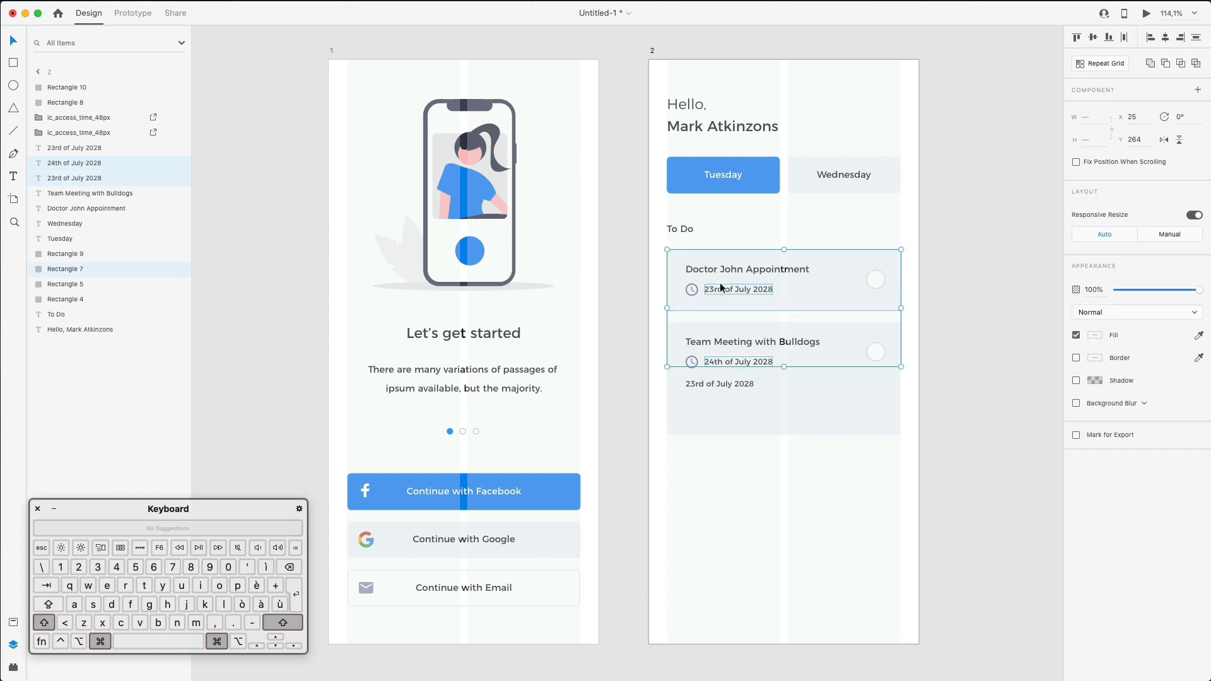
left_click(718, 289, "shift")
left_click(802, 490)
- Replace the extra date line with left-aligned pasted Lorem Ipsum in a fixed 200 px text box
left_click(738, 380, "super")
left_click(1081, 355)
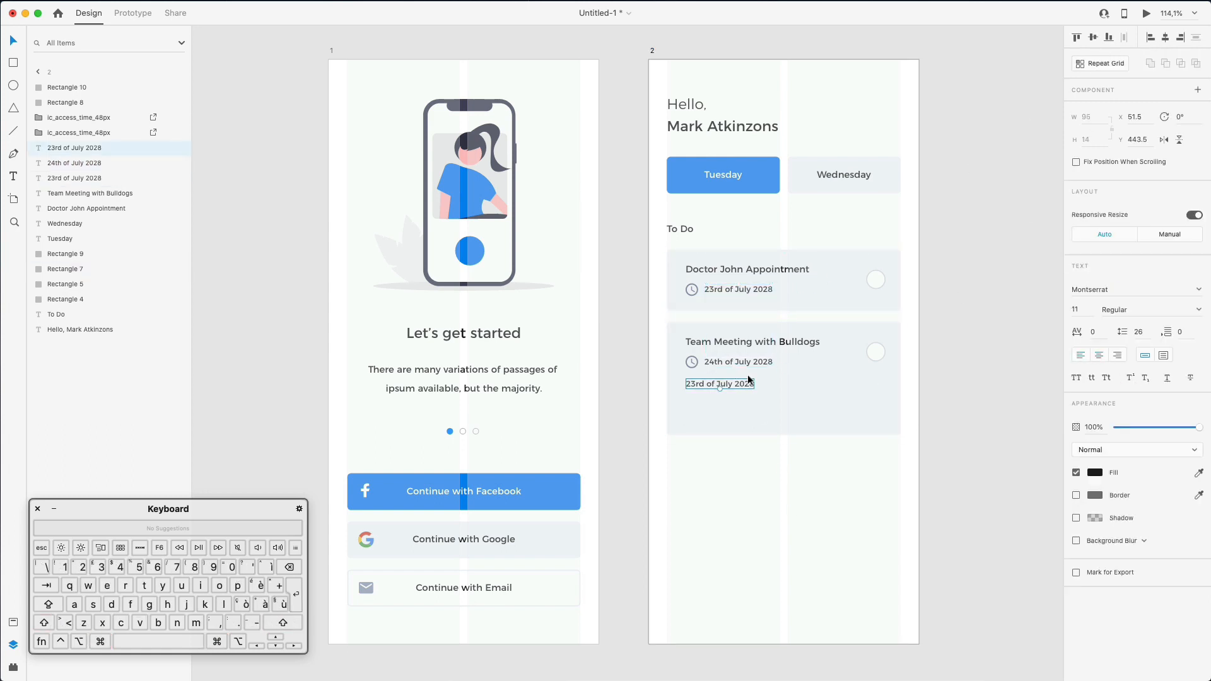
double_click(706, 382)
key("super+v")
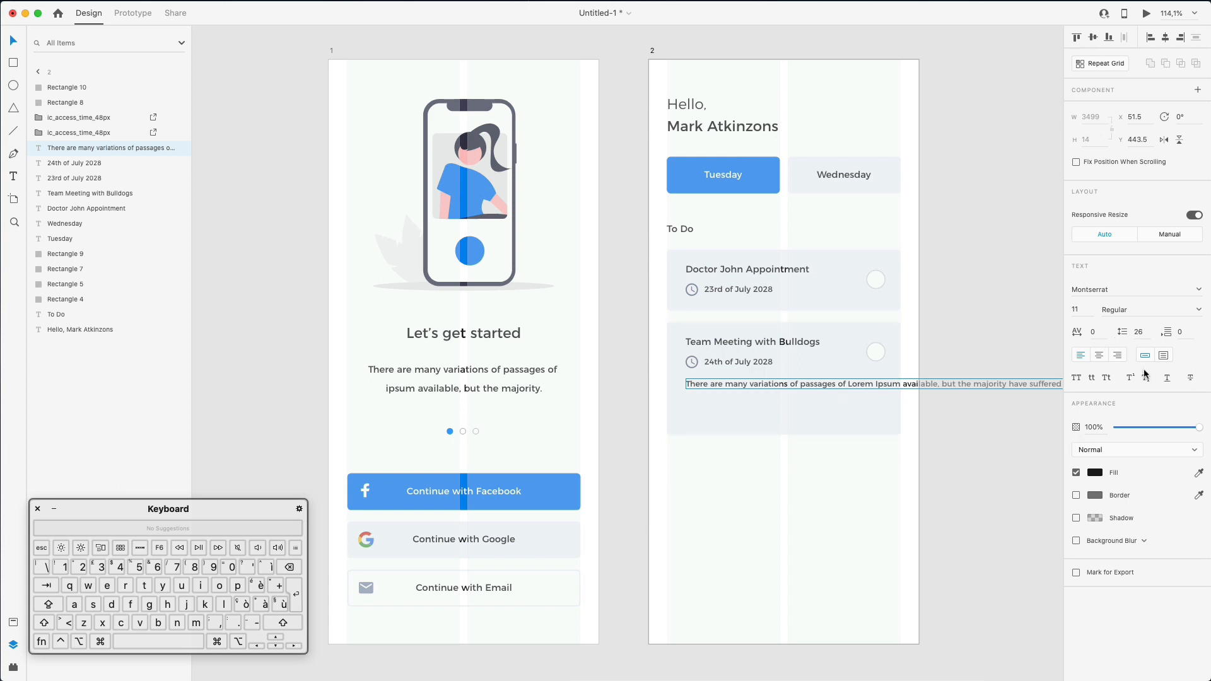
left_click(1162, 356)
left_click(1098, 119)
type("200")
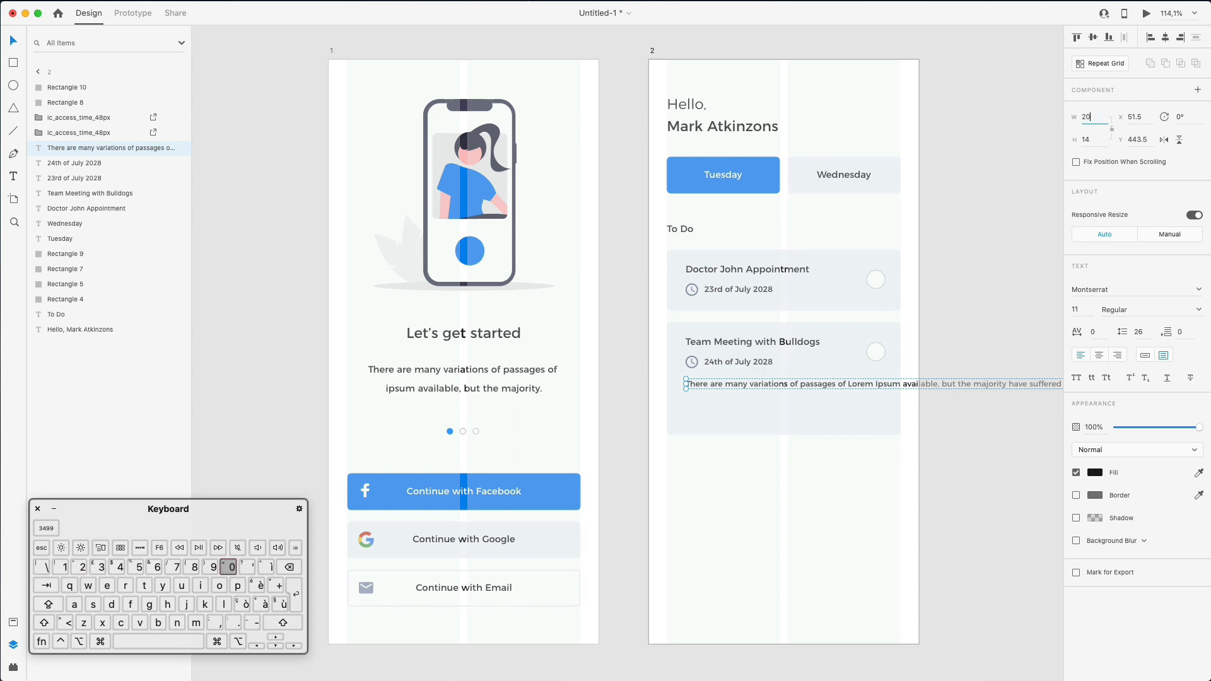
key("Return")
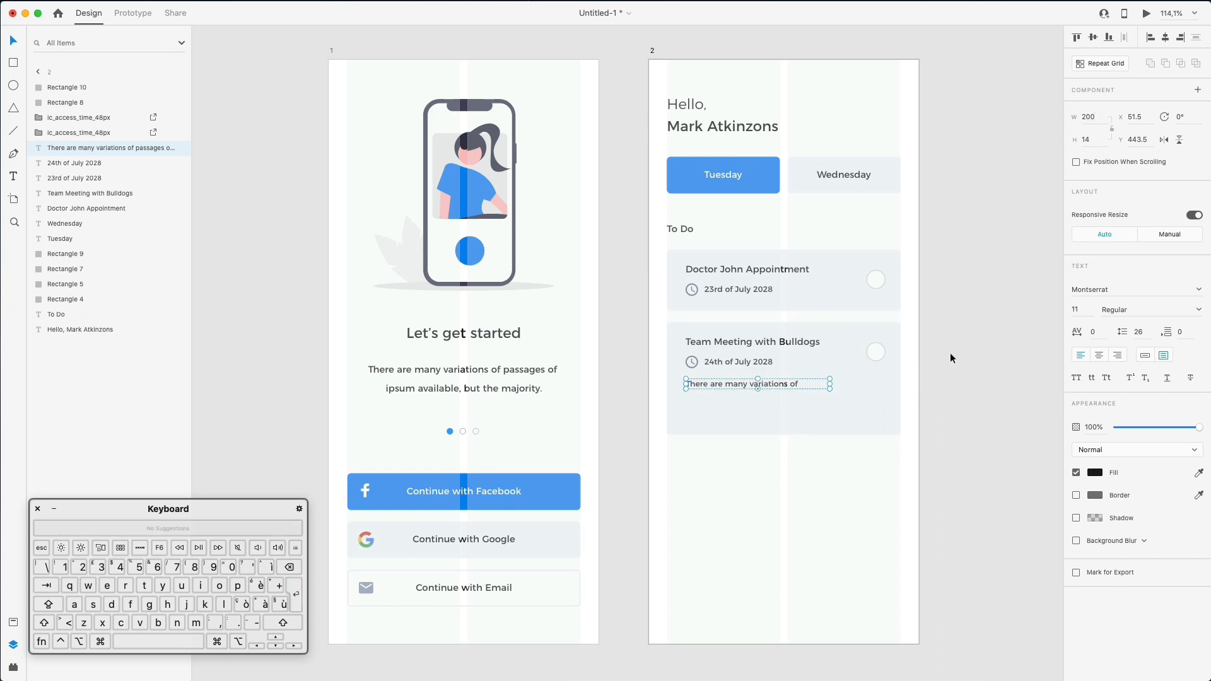
- Enlarge the text box and trim the paragraph after 'humour', ending it with a period
left_click_drag(830, 389, 886, 470)
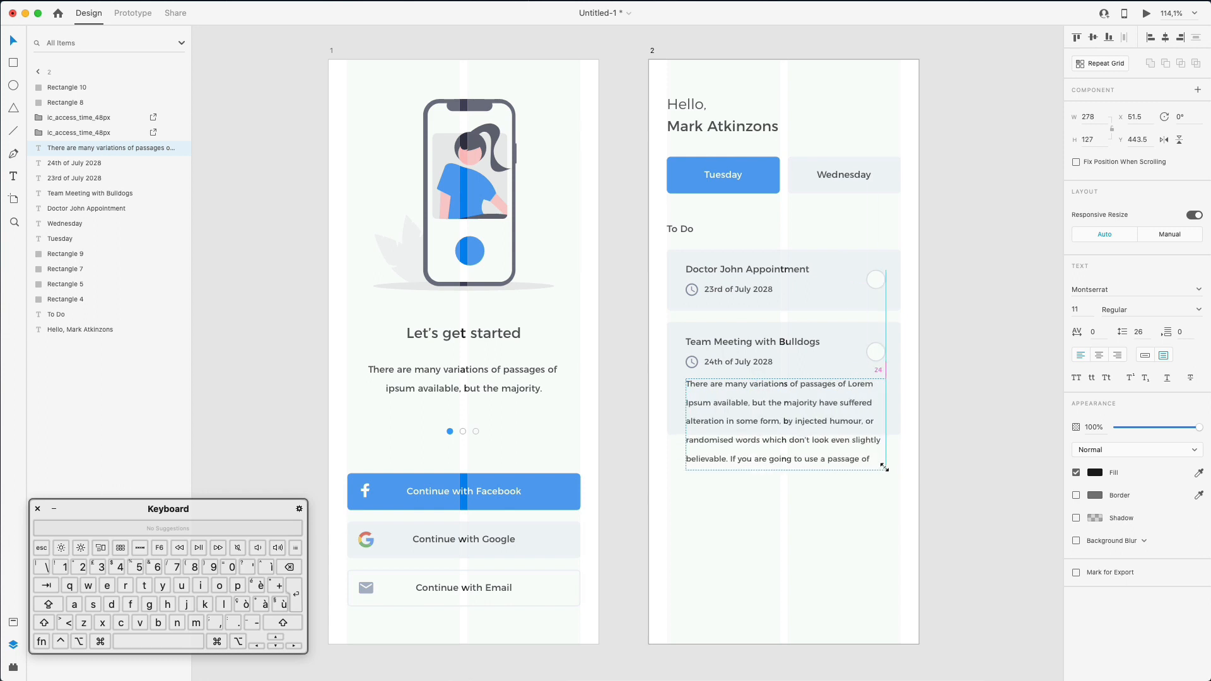
double_click(833, 426)
left_click_drag(864, 422, 813, 629)
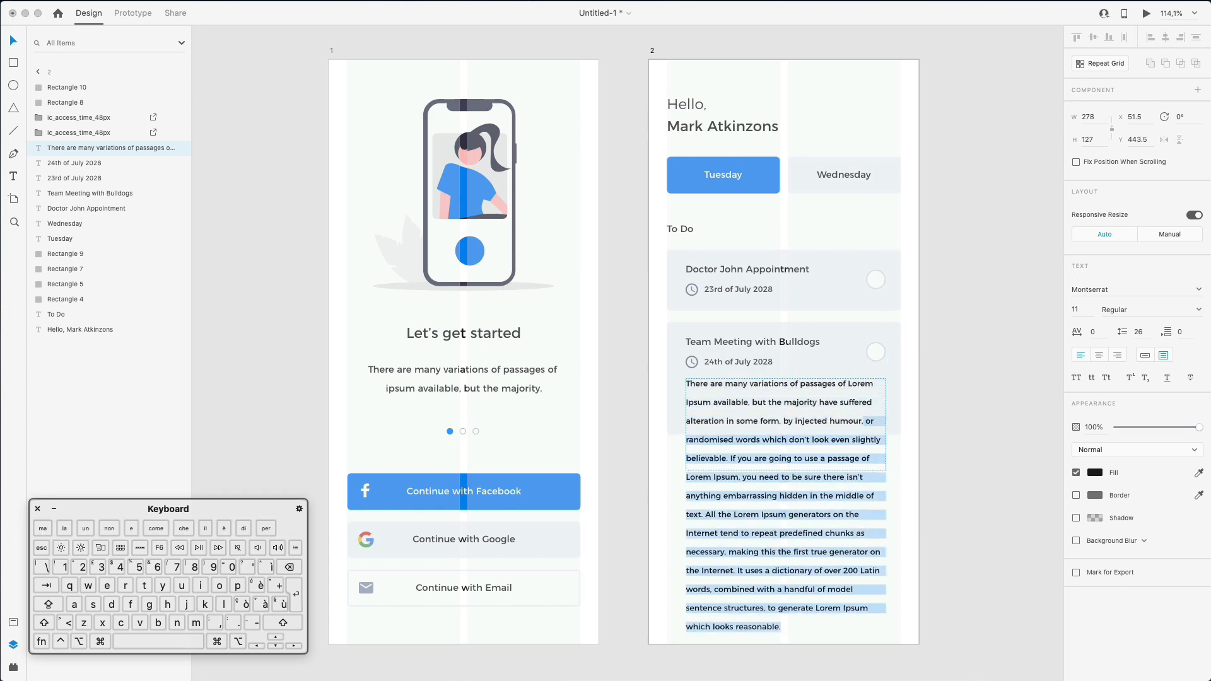
key("BackSpace")
key("BackSpace")
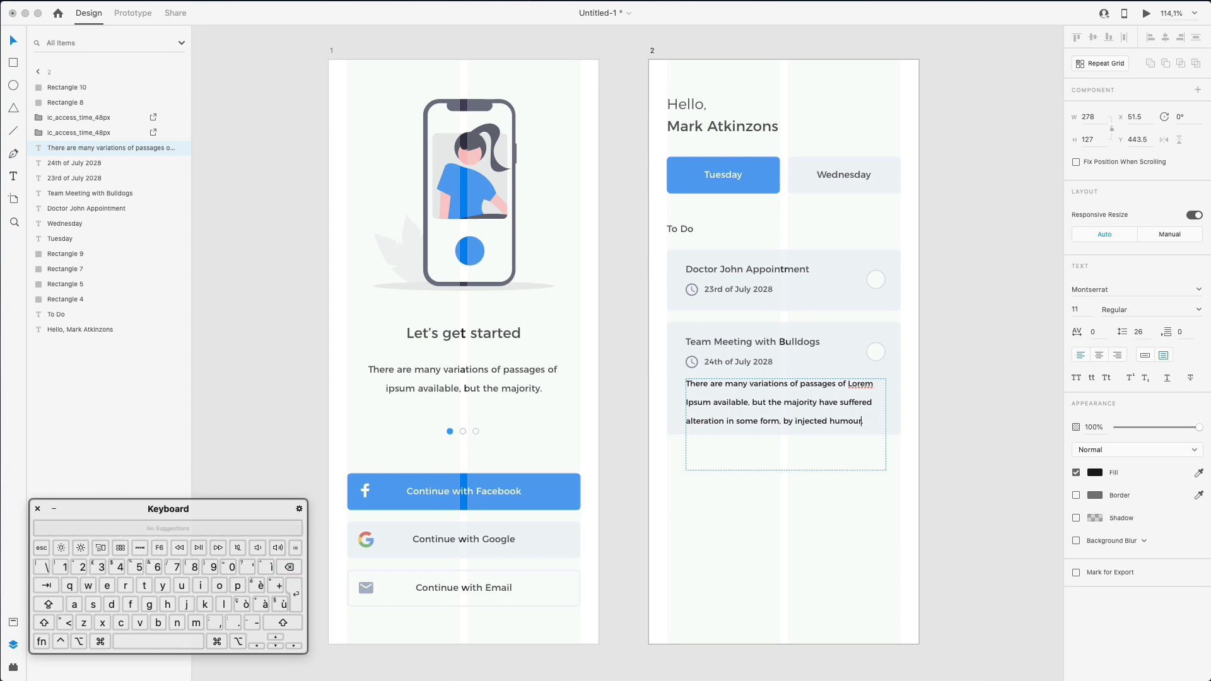
type(".")
- Style the paragraph at size 10, Light weight, line spacing 19, and shrink the box to fit
key("super+a")
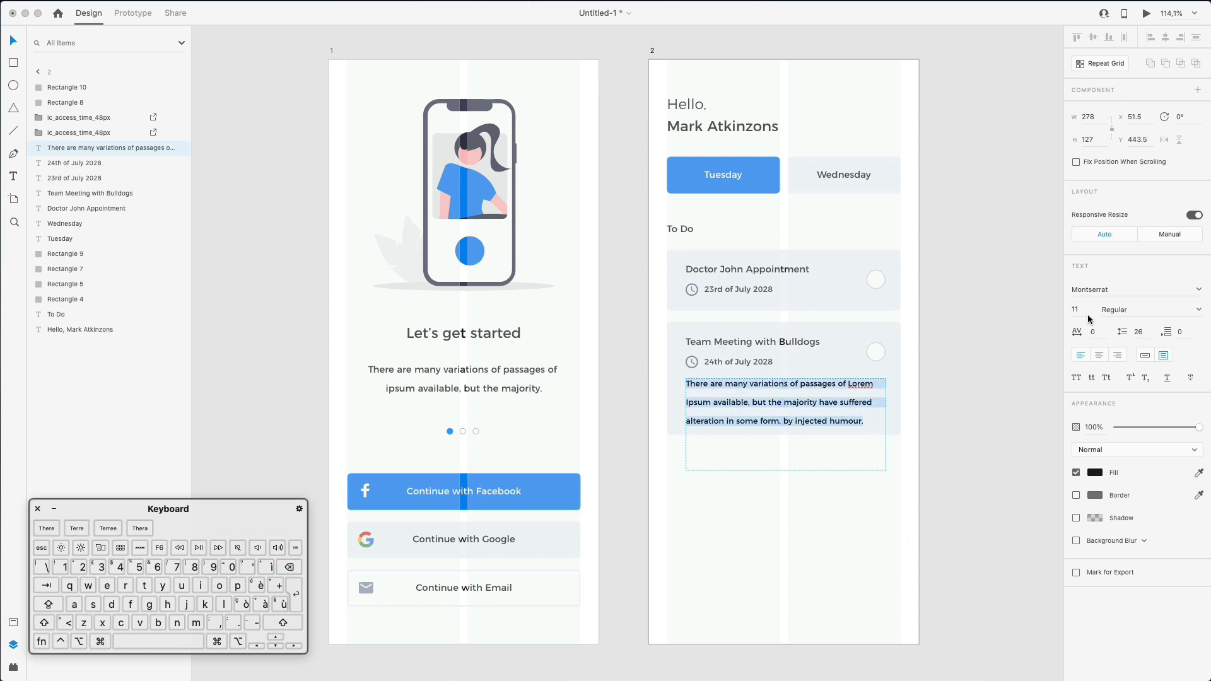
left_click(1088, 311)
key("Down")
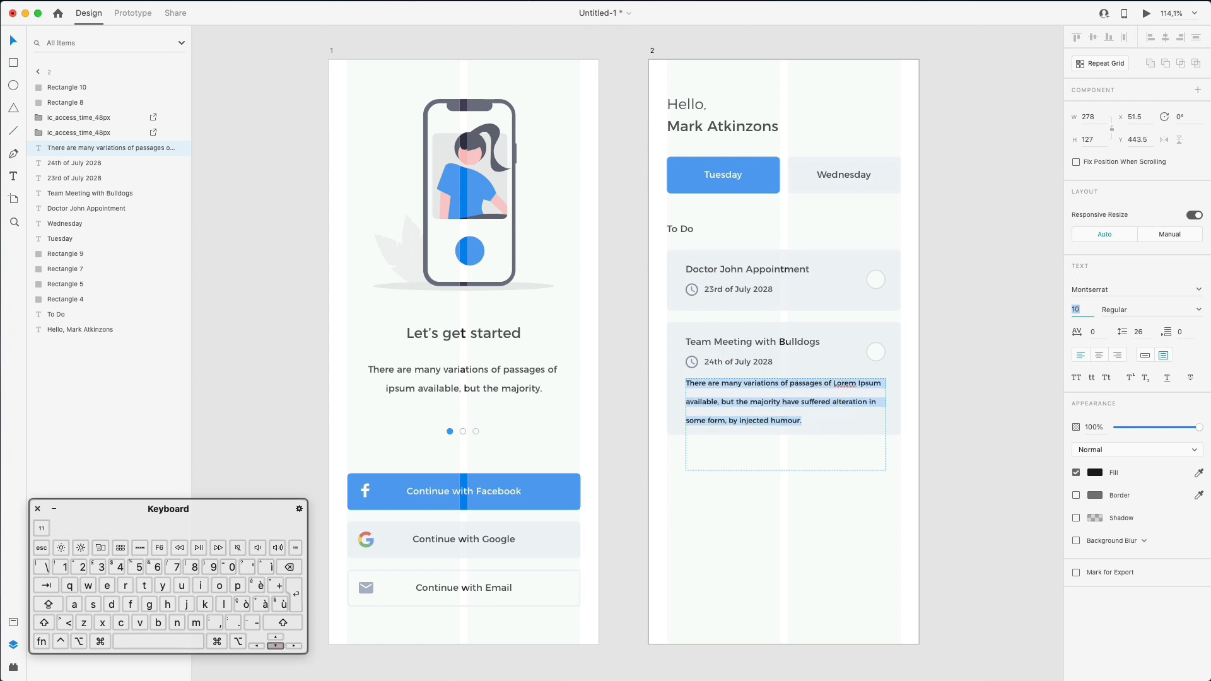
left_click(1137, 309)
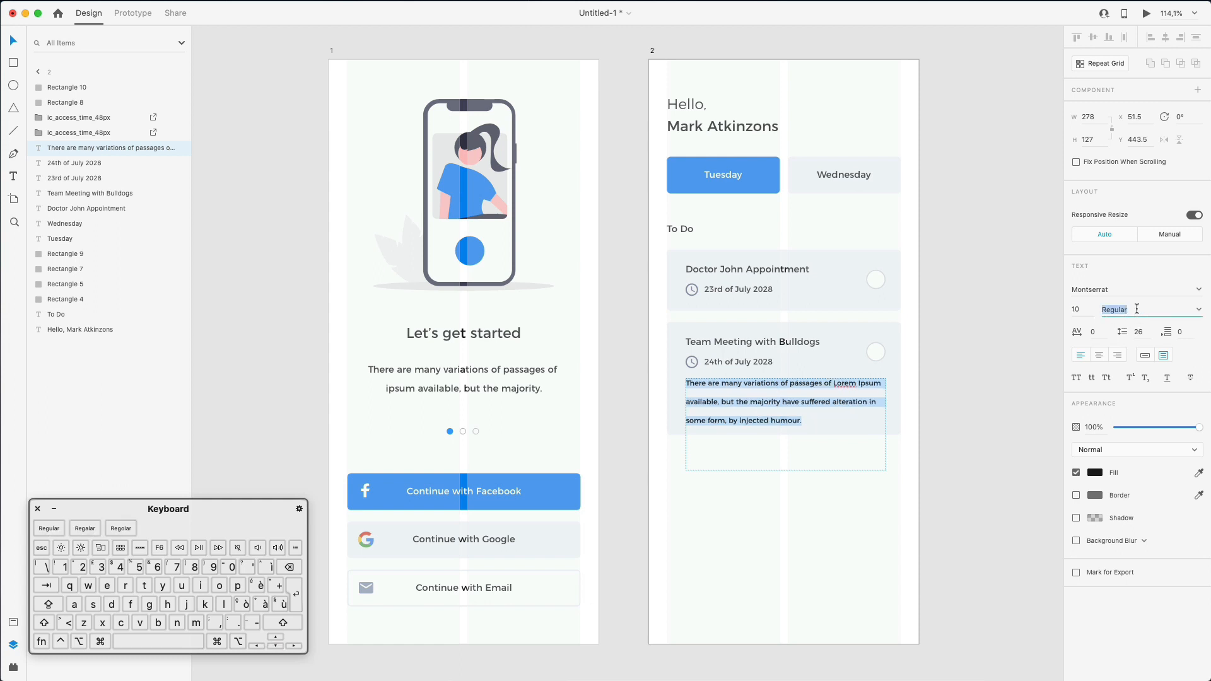
left_click(1199, 310)
left_click(1142, 358)
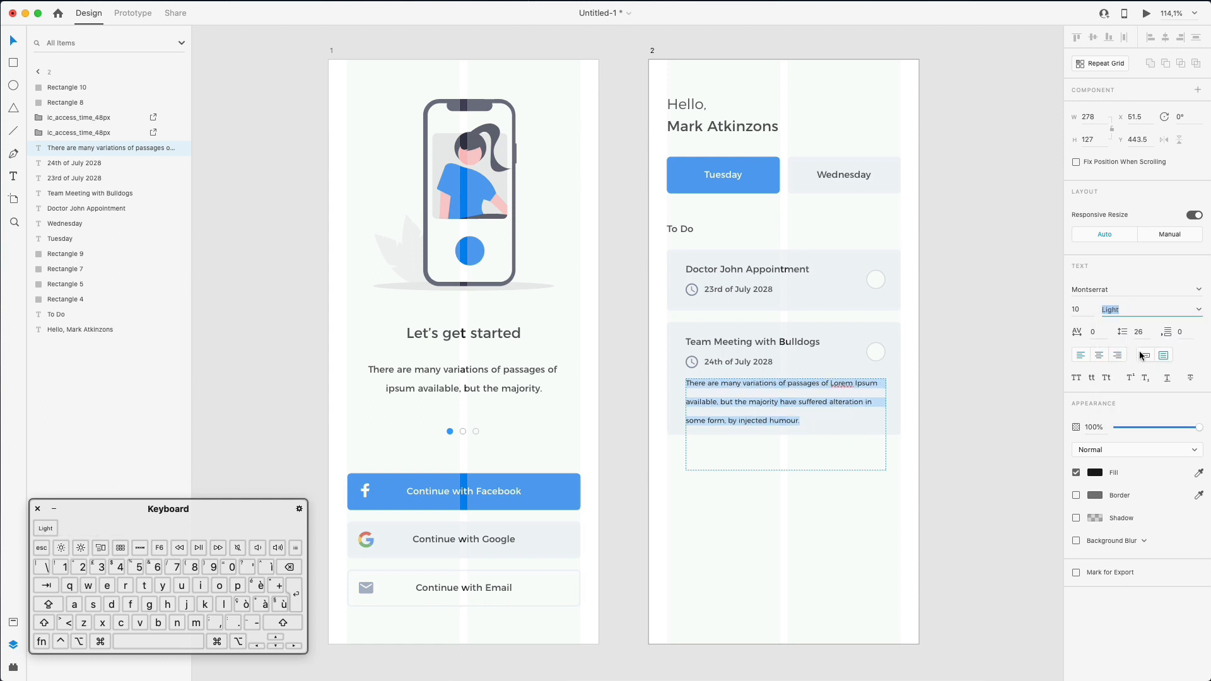
left_click(1131, 333)
key("Down")
key("Down")
key("Down")
key("Down")
key("Down")
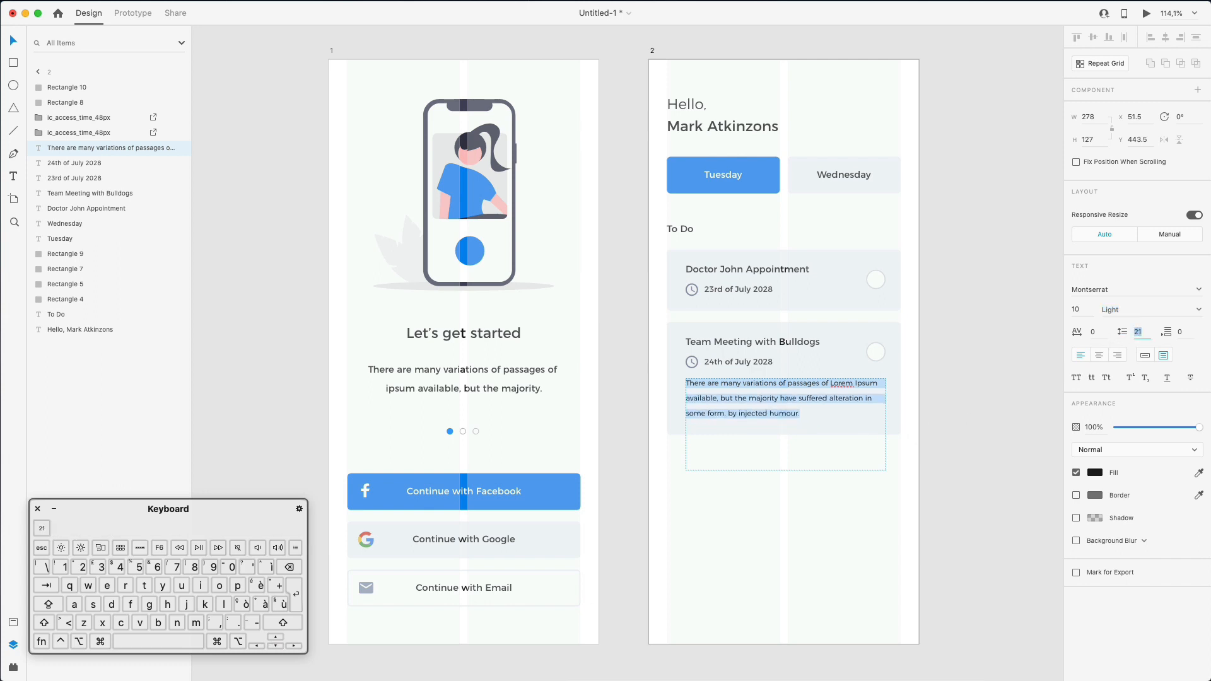
key("Escape")
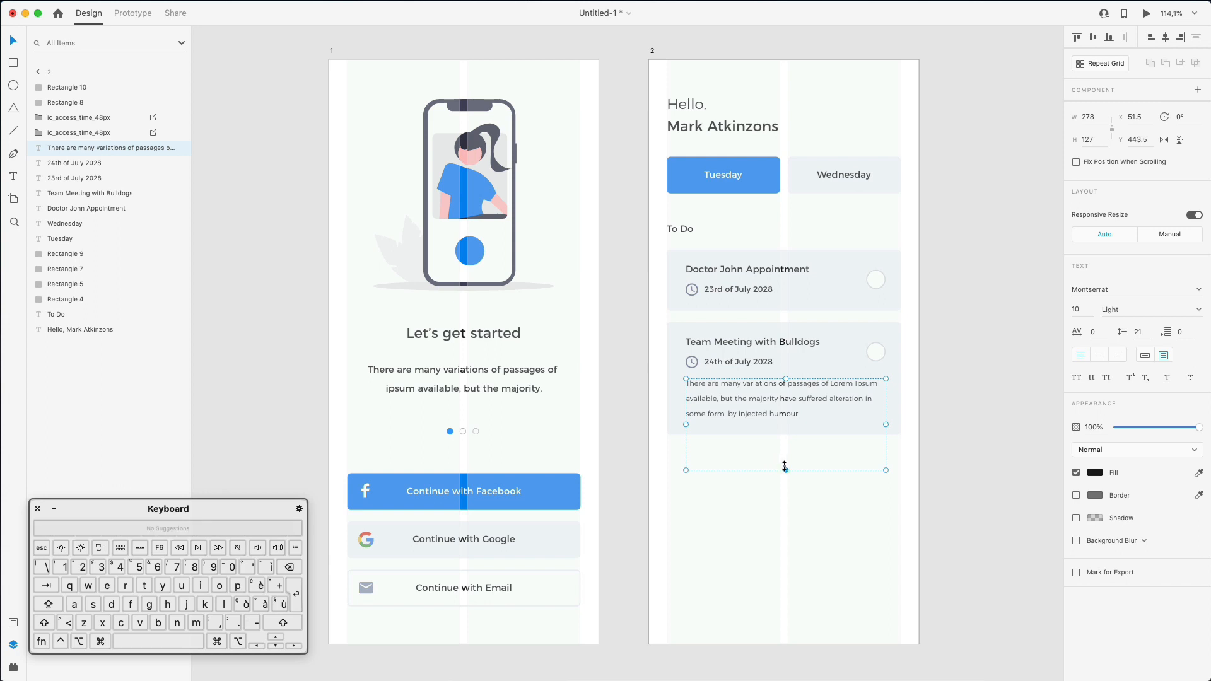
left_click(1140, 332)
key("Down")
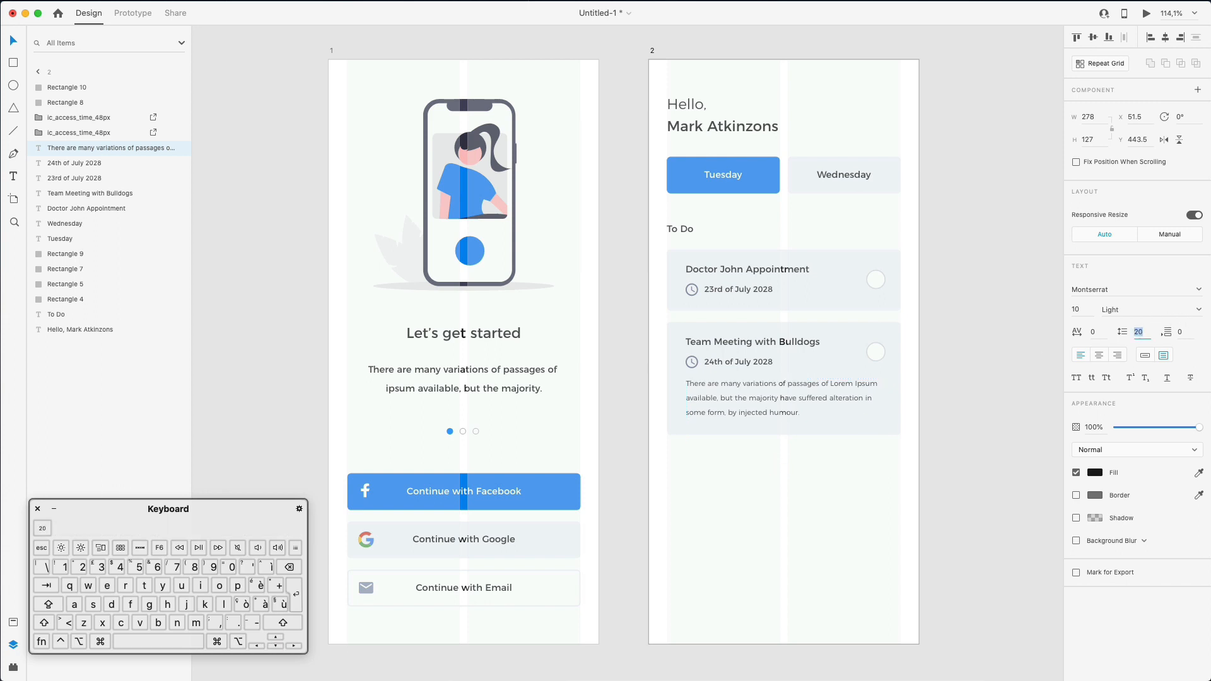
key("Down")
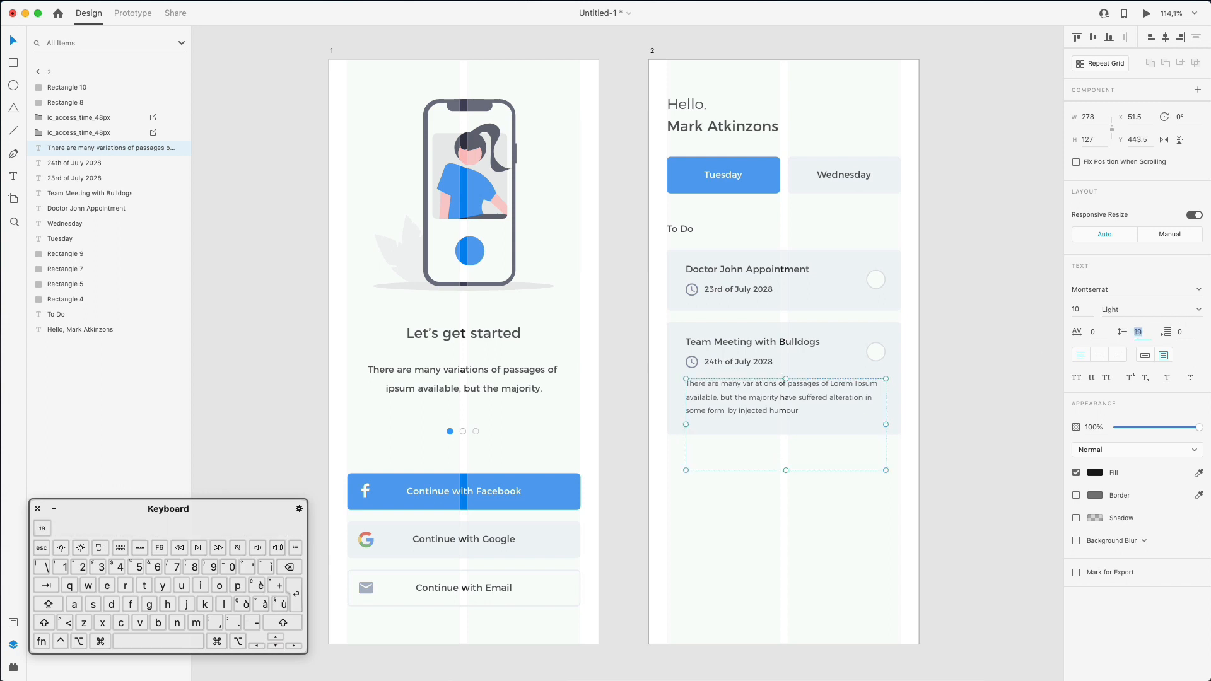
left_click_drag(788, 468, 787, 423)
- Group each card's clock icon with its date text, for both Team Meeting and Doctor John
left_click(799, 468)
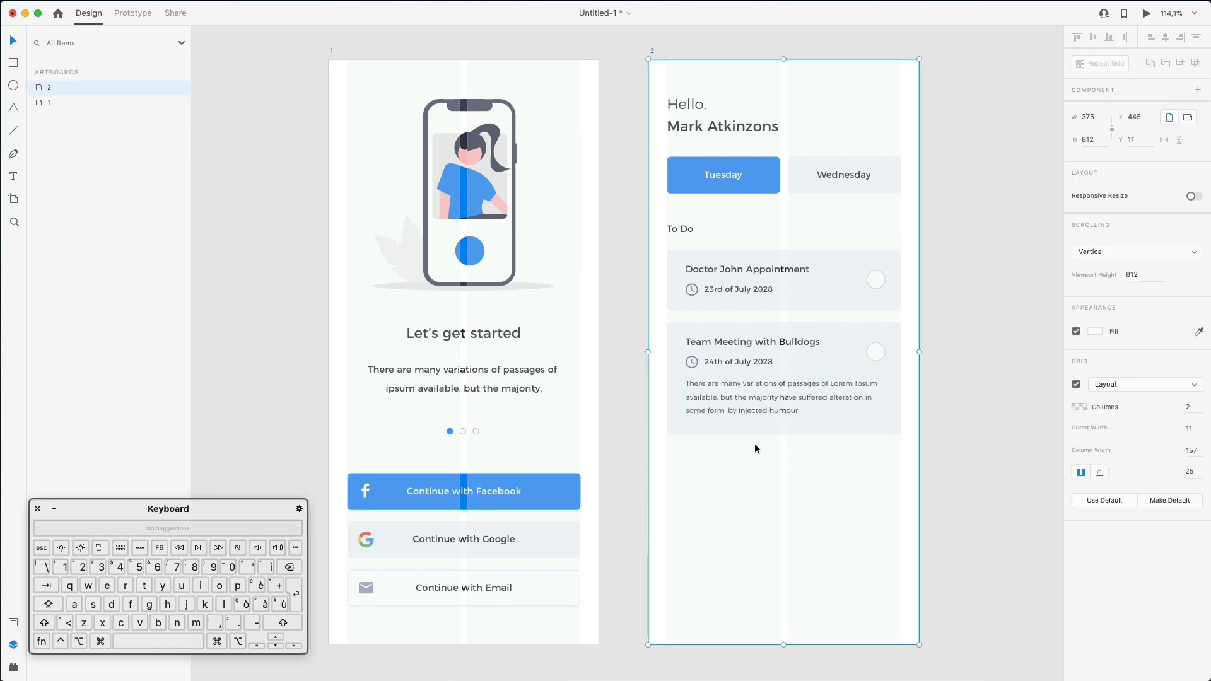
left_click(695, 364)
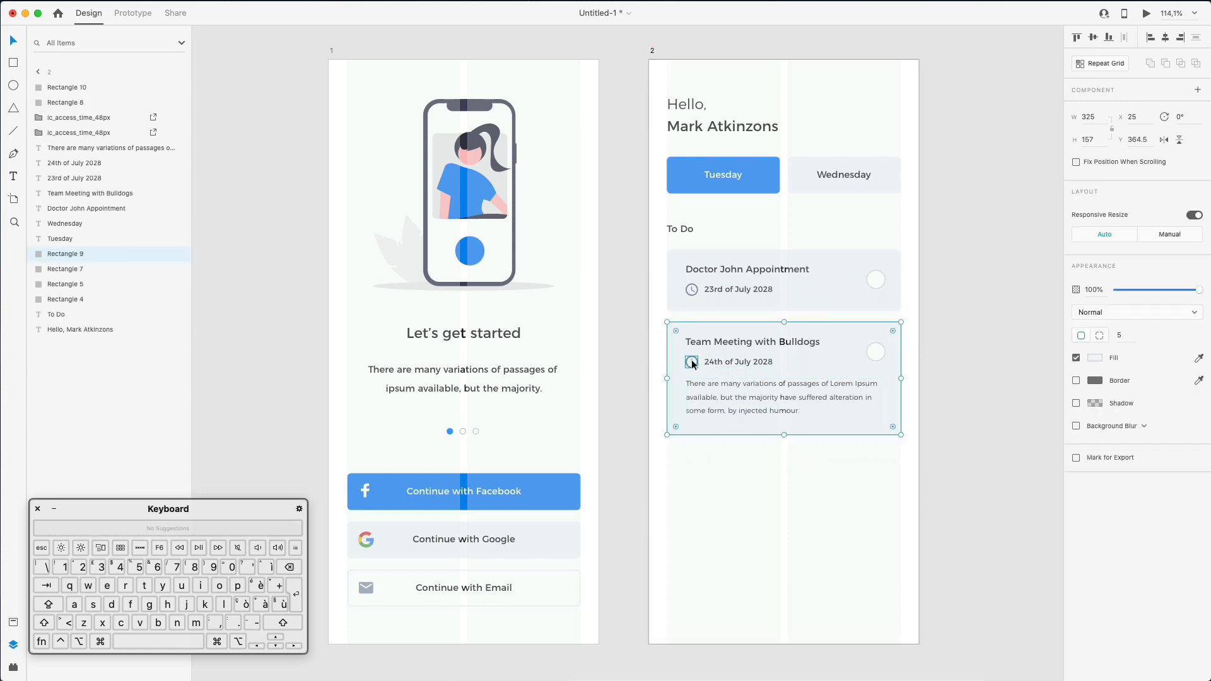
left_click(692, 364)
left_click(735, 362, "shift")
key("super+g")
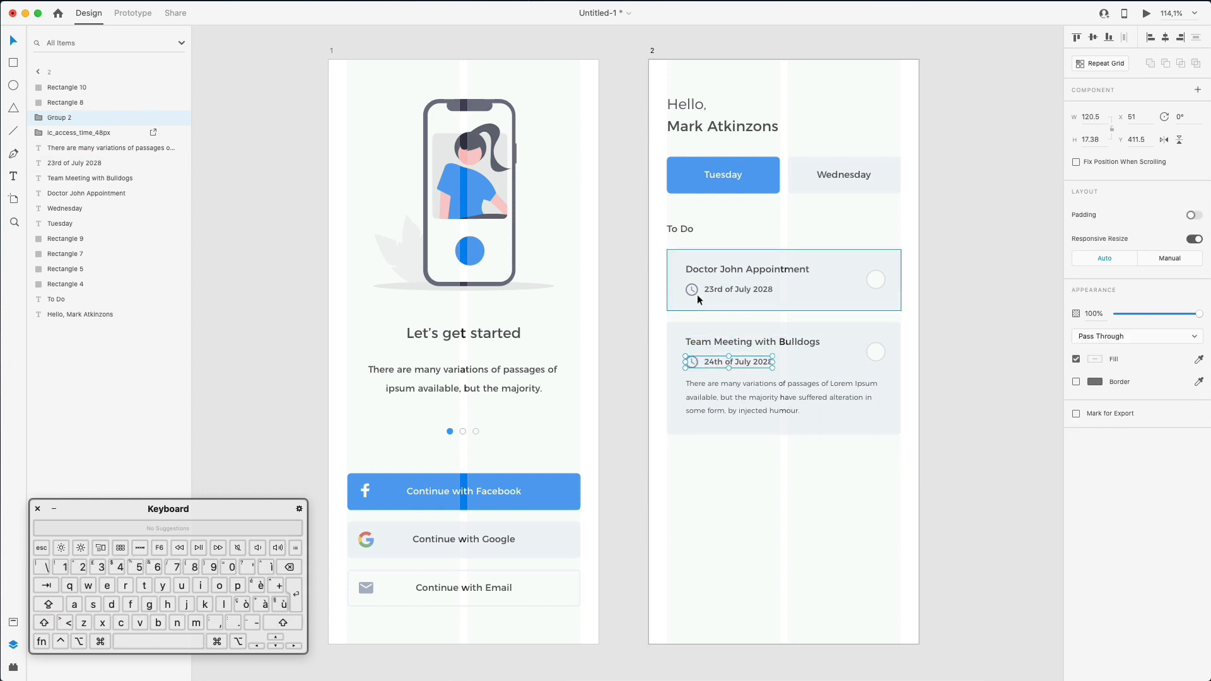
left_click(692, 289)
left_click(732, 290, "shift")
key("super+g")
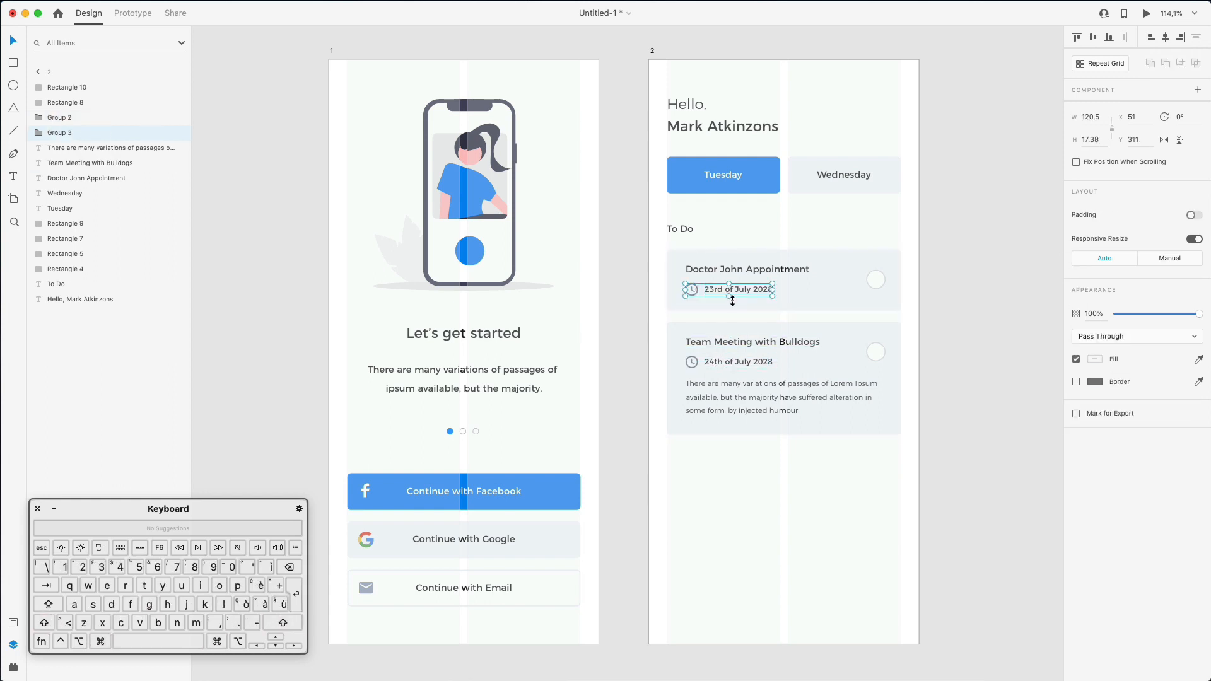
left_click(773, 513)
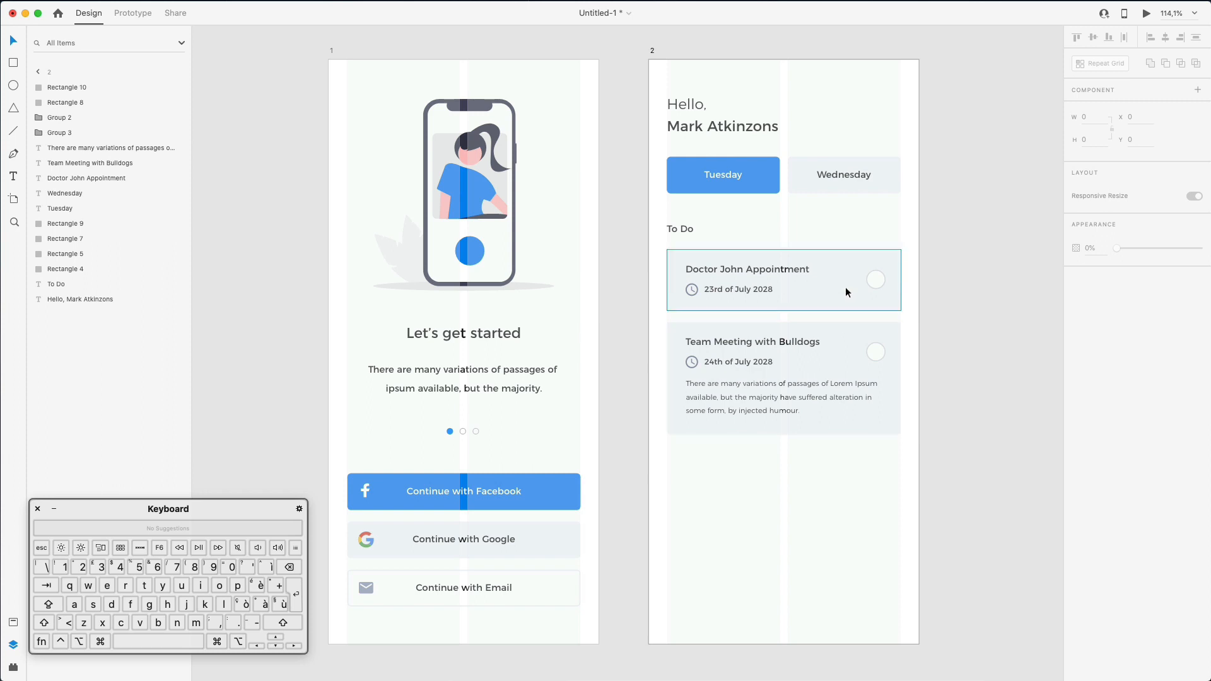
- Duplicate the To Do heading and Doctor John card below the Team Meeting card
scroll(967, 289, "down", 2)
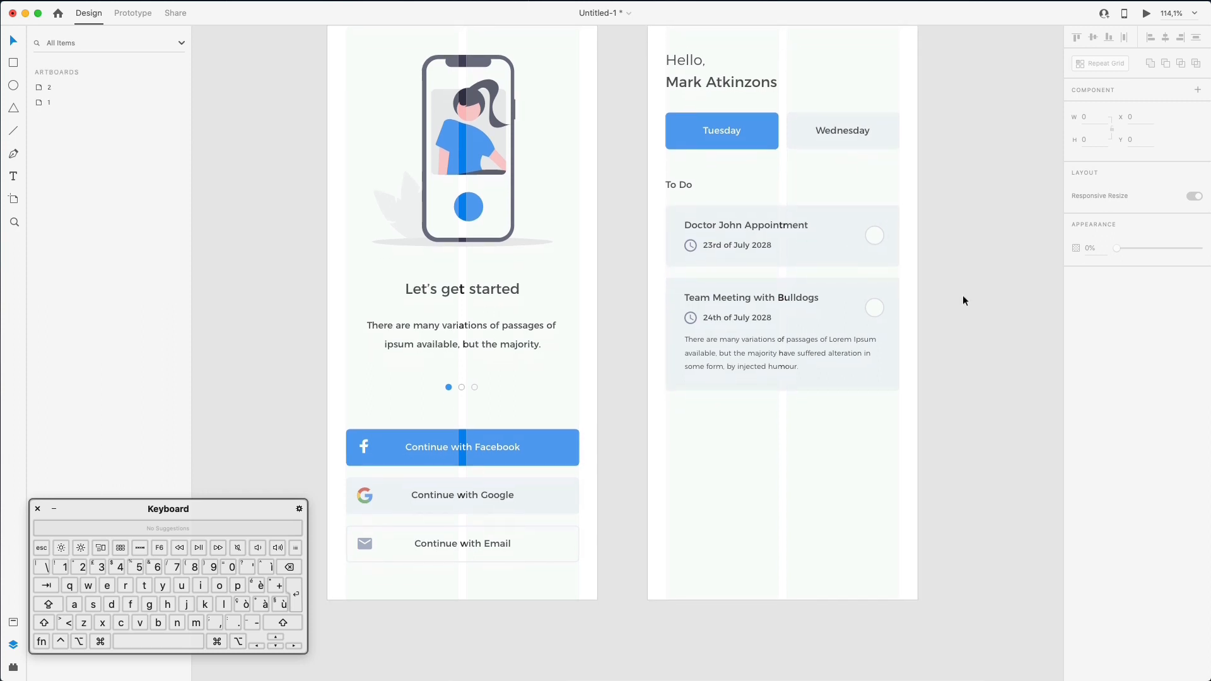
left_click_drag(653, 167, 933, 256)
left_click_drag(771, 224, 776, 457)
left_click(965, 405)
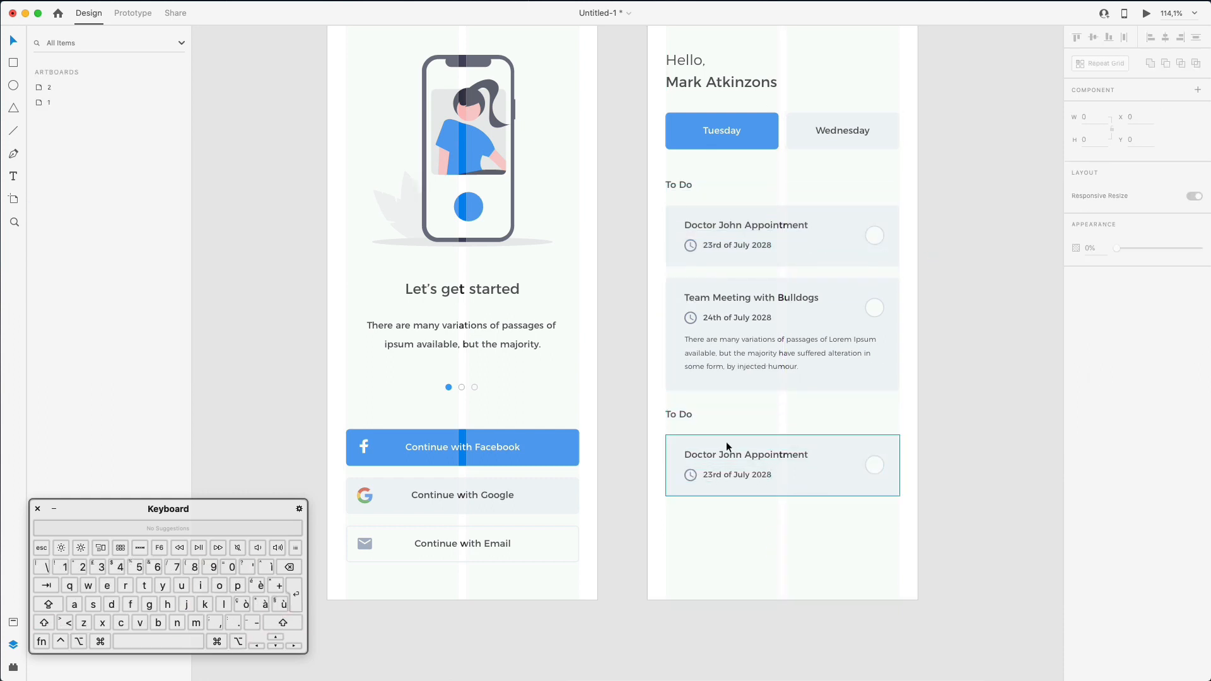
double_click(728, 447)
double_click(676, 411)
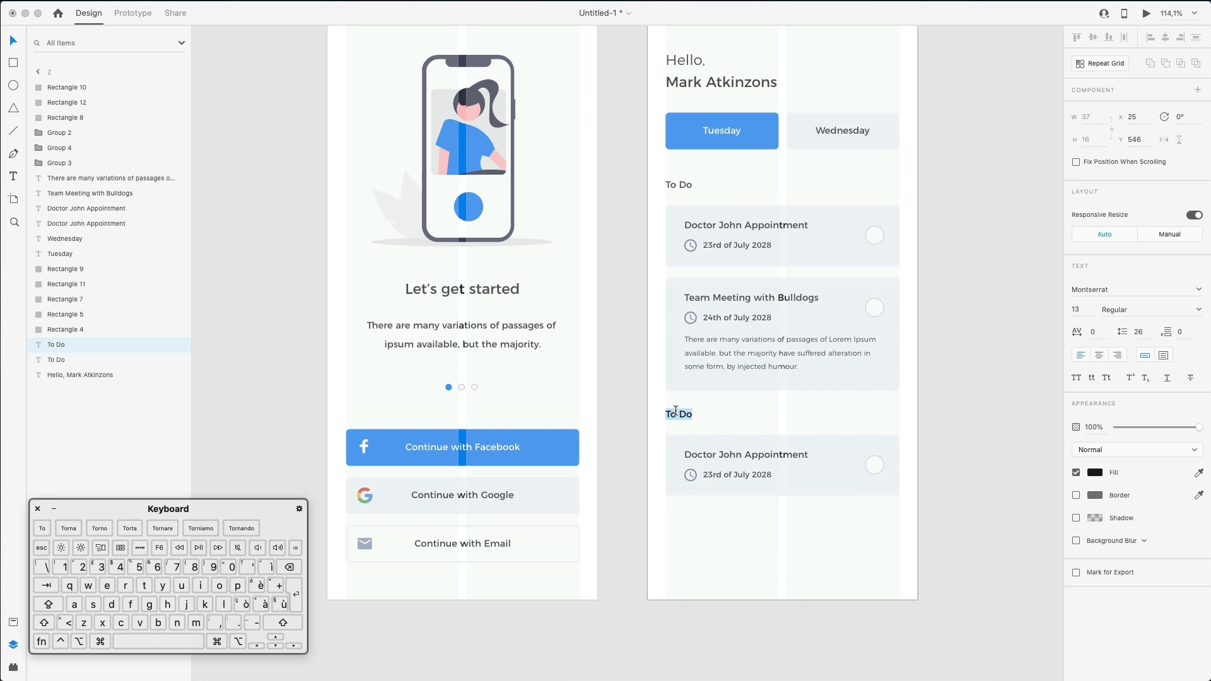
- Rename the copied heading 'Important' and the card title 'Pay Taxes', aligned with other titles
type("Impor")
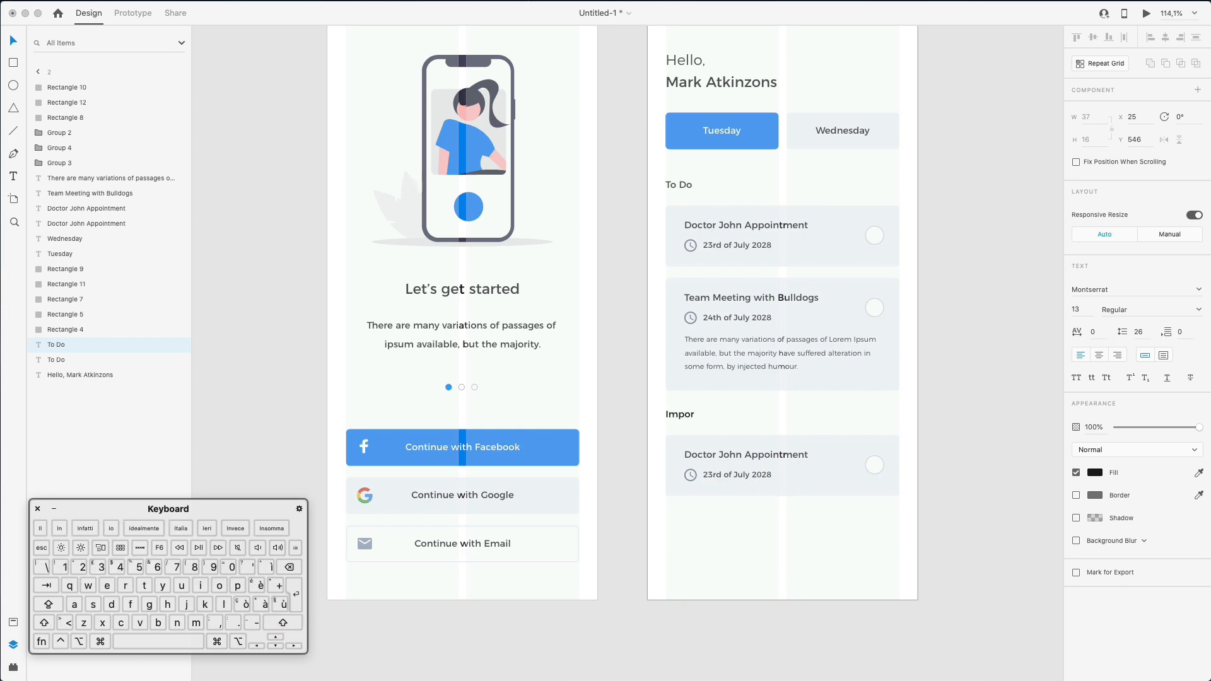
type("tant")
left_click(773, 405)
left_click(729, 456, "super")
double_click(729, 456)
type("Pay Taxes")
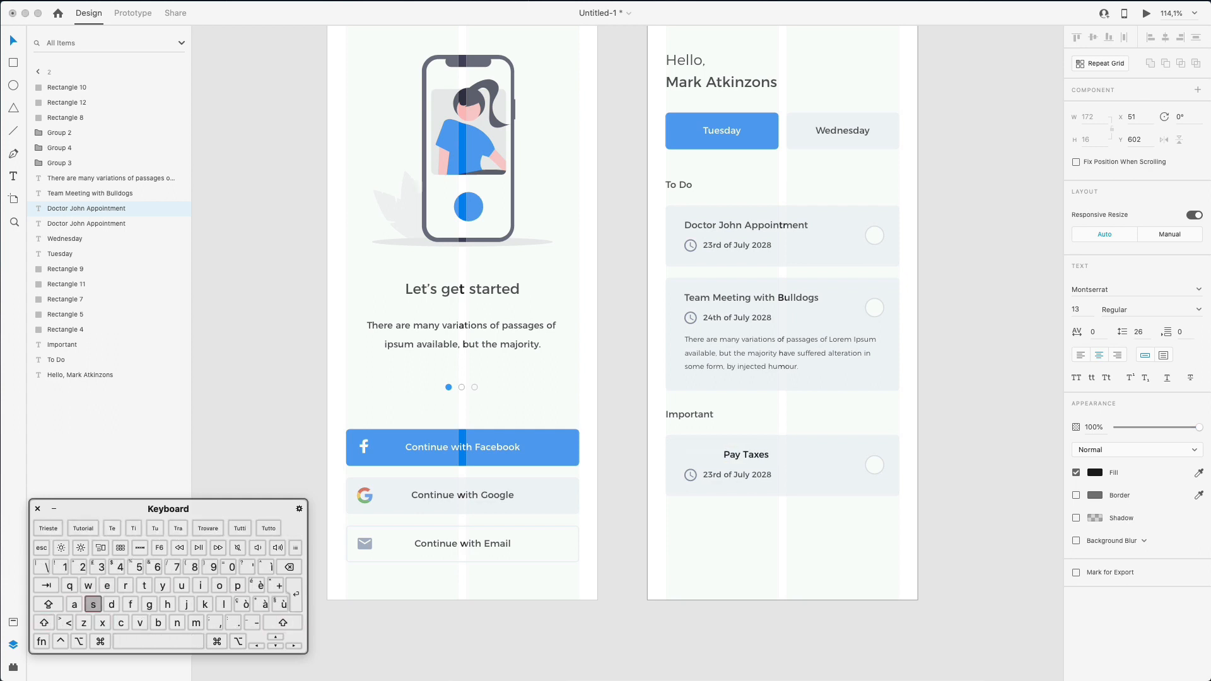
key("Escape")
left_click_drag(765, 451, 721, 459)
- Change the Pay Taxes card's date to '27th of July 2029'
double_click(730, 474)
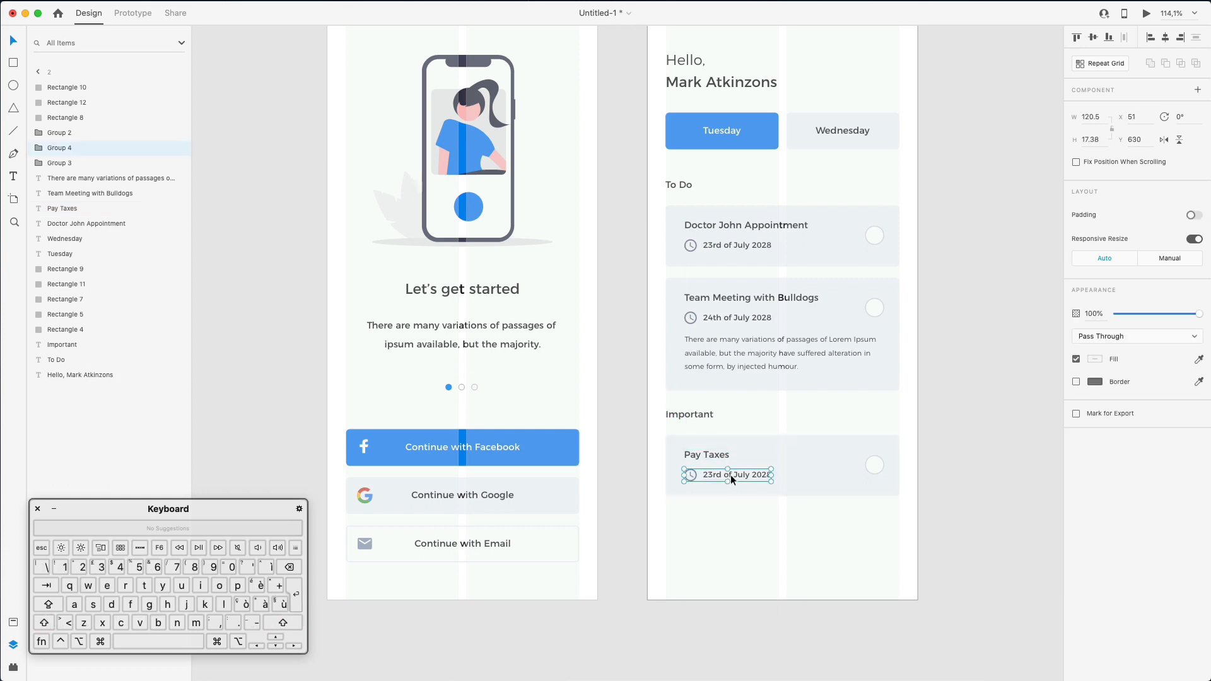
double_click(732, 475)
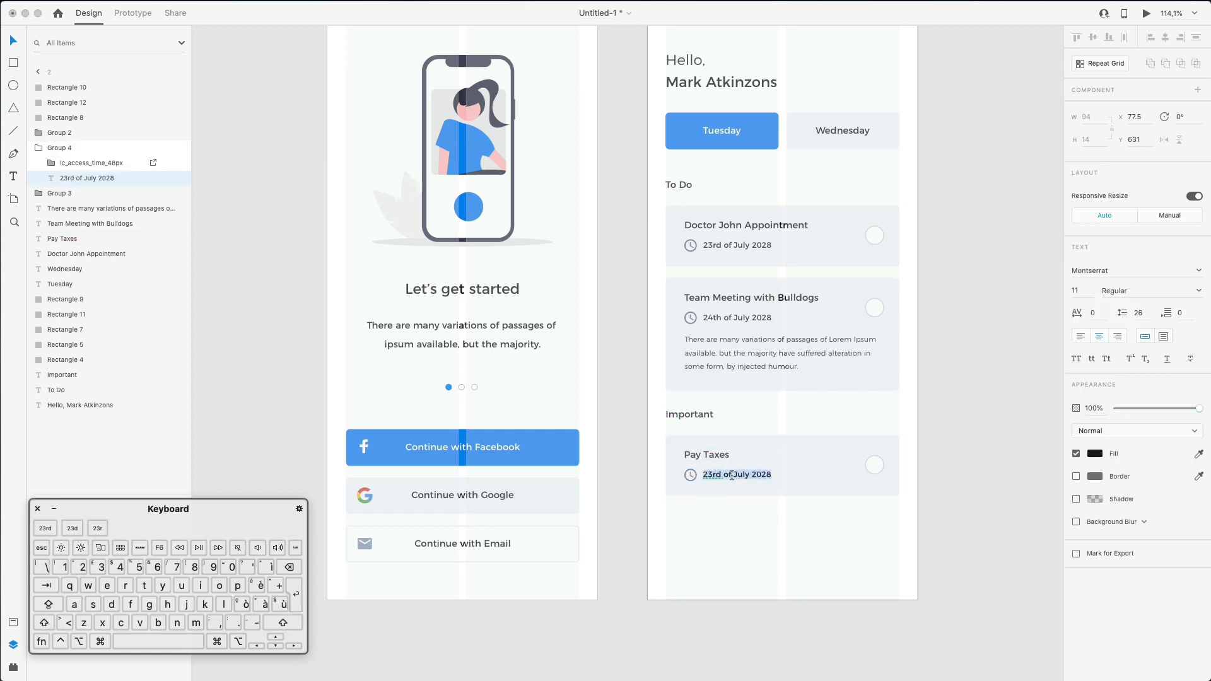
type("27th of")
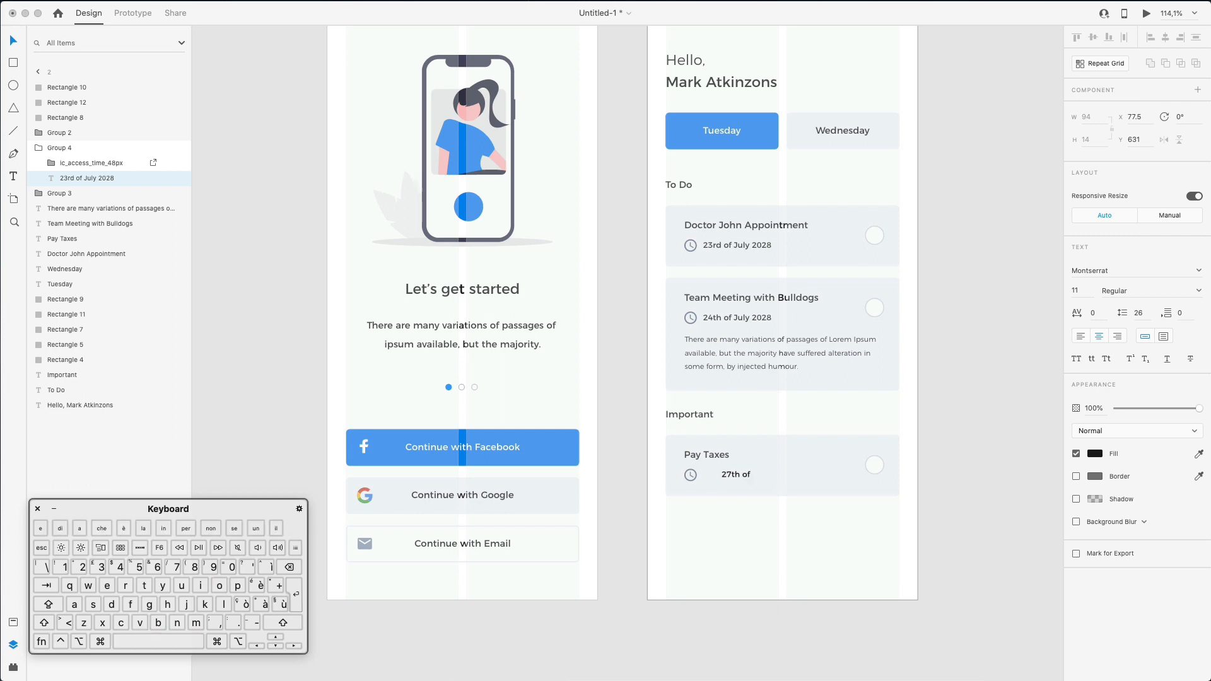
key("shift")
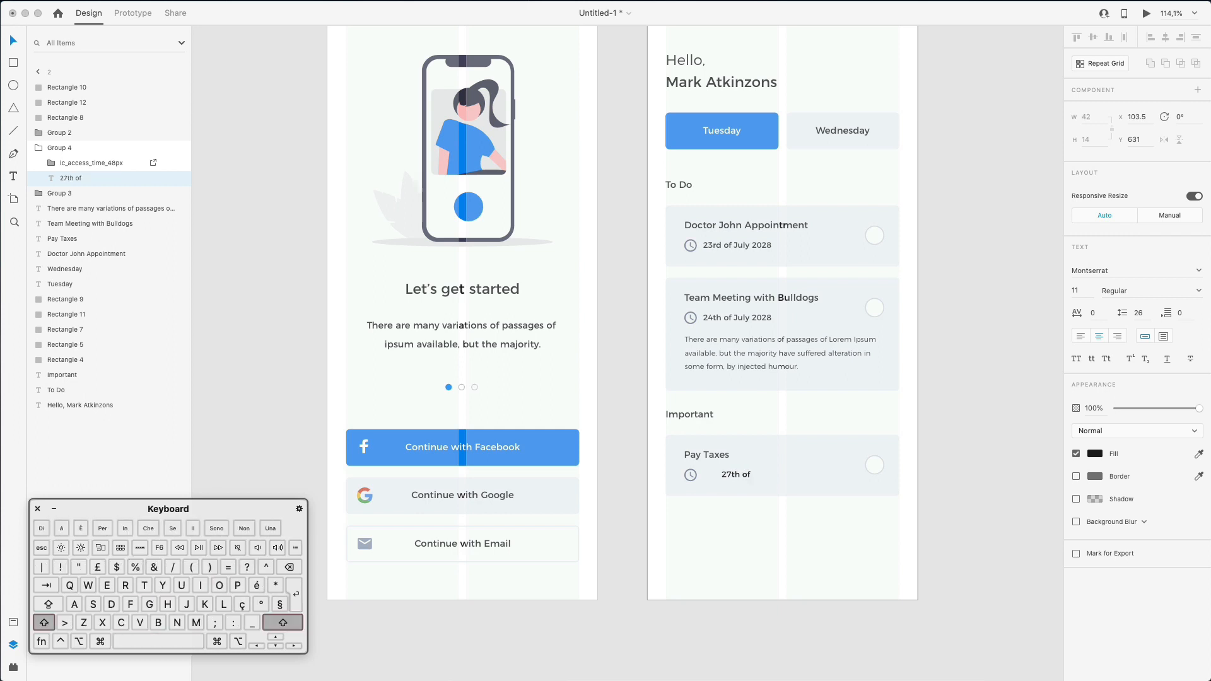
type("of July 2029")
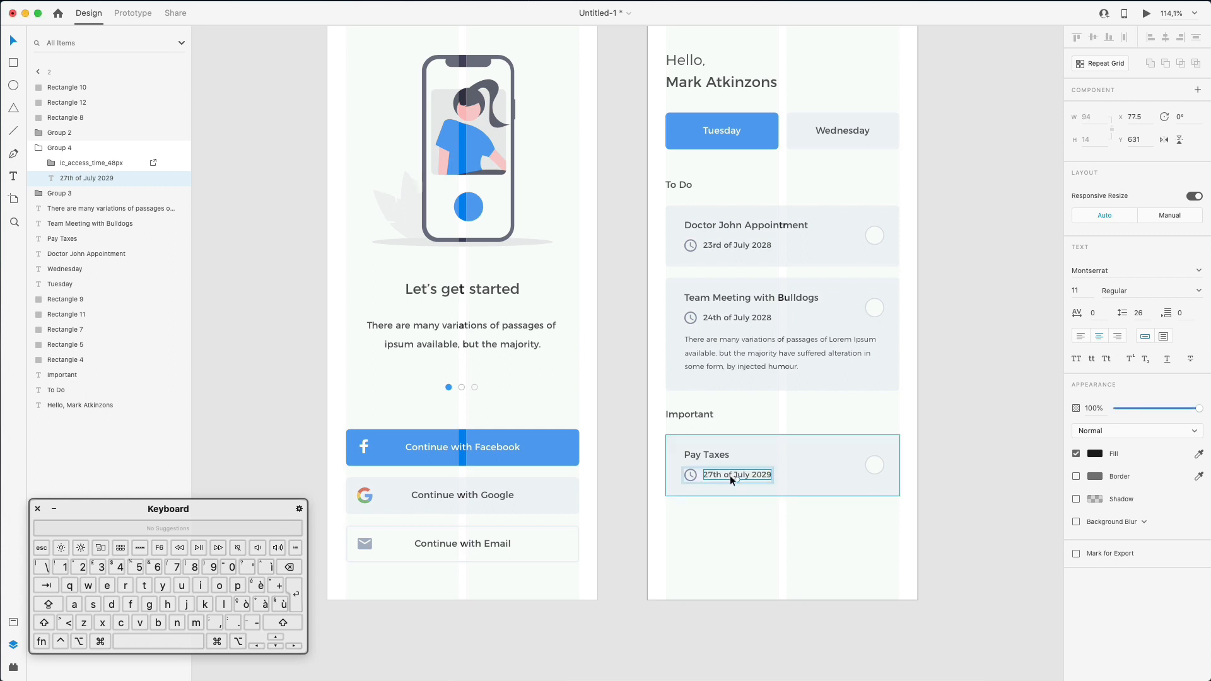
left_click(744, 497)
left_click(691, 474)
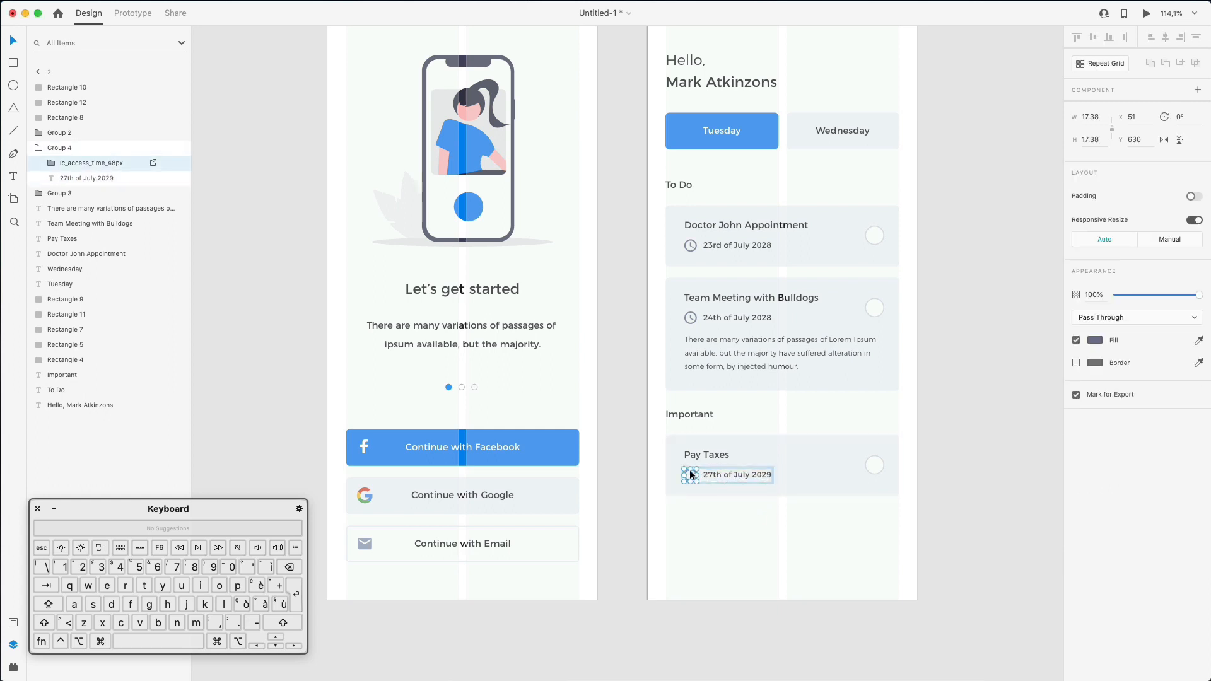
- Change the Pay Taxes clock icon's fill to pink
left_click(1097, 343)
mouse_move(1053, 311)
left_mouse_down()
mouse_move(1054, 292)
mouse_move(1059, 372)
mouse_move(1055, 284)
mouse_move(1035, 278)
left_mouse_up()
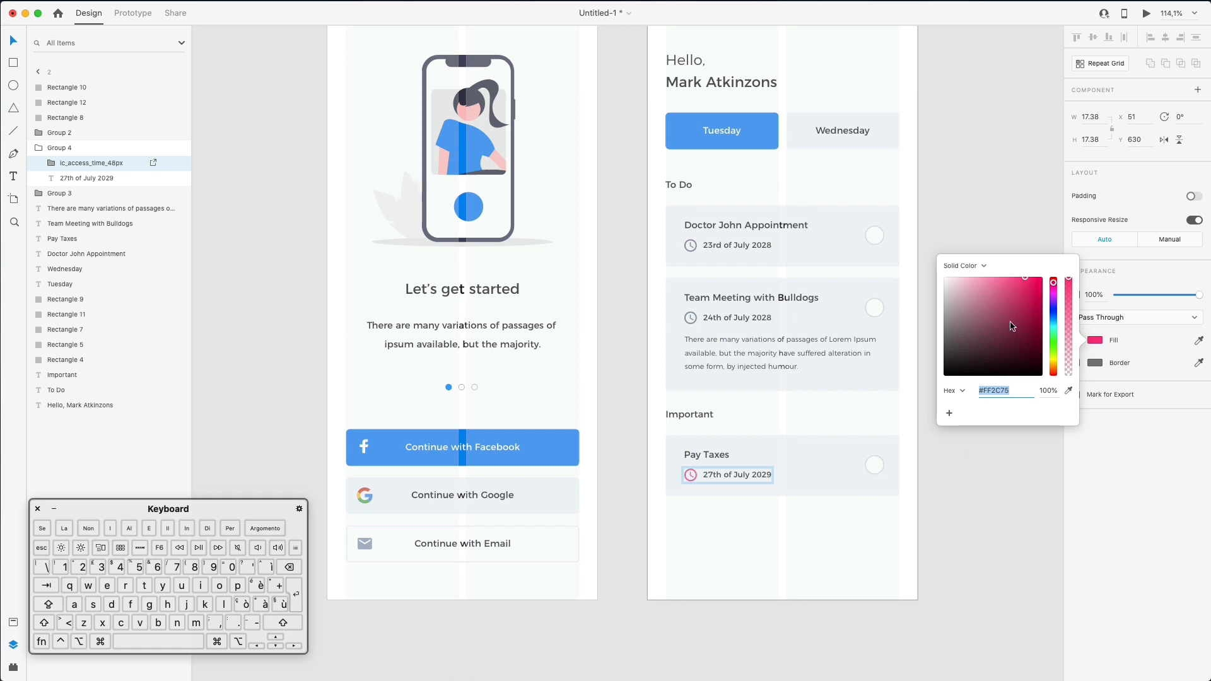
left_click(858, 555)
left_click(858, 556)
- Give the Pay Taxes card a border using the clock icon's pink, sampled with the eyedropper
scroll(841, 429, "up", 3)
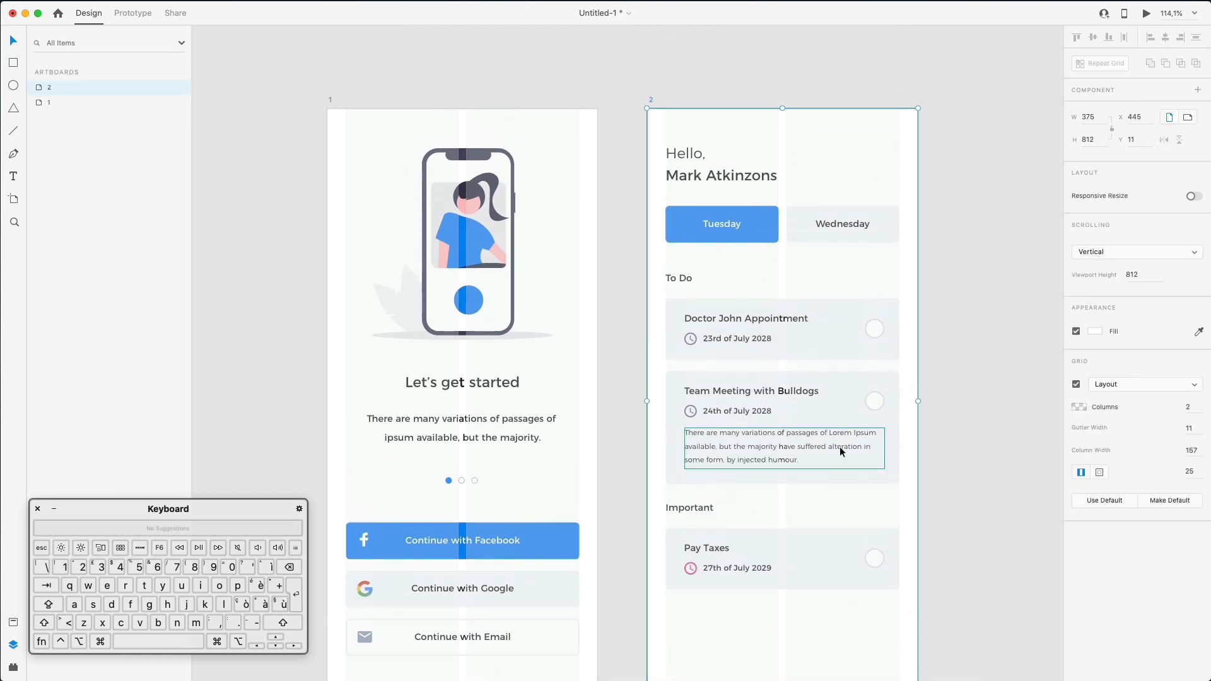
left_click(800, 555)
left_click(1096, 357)
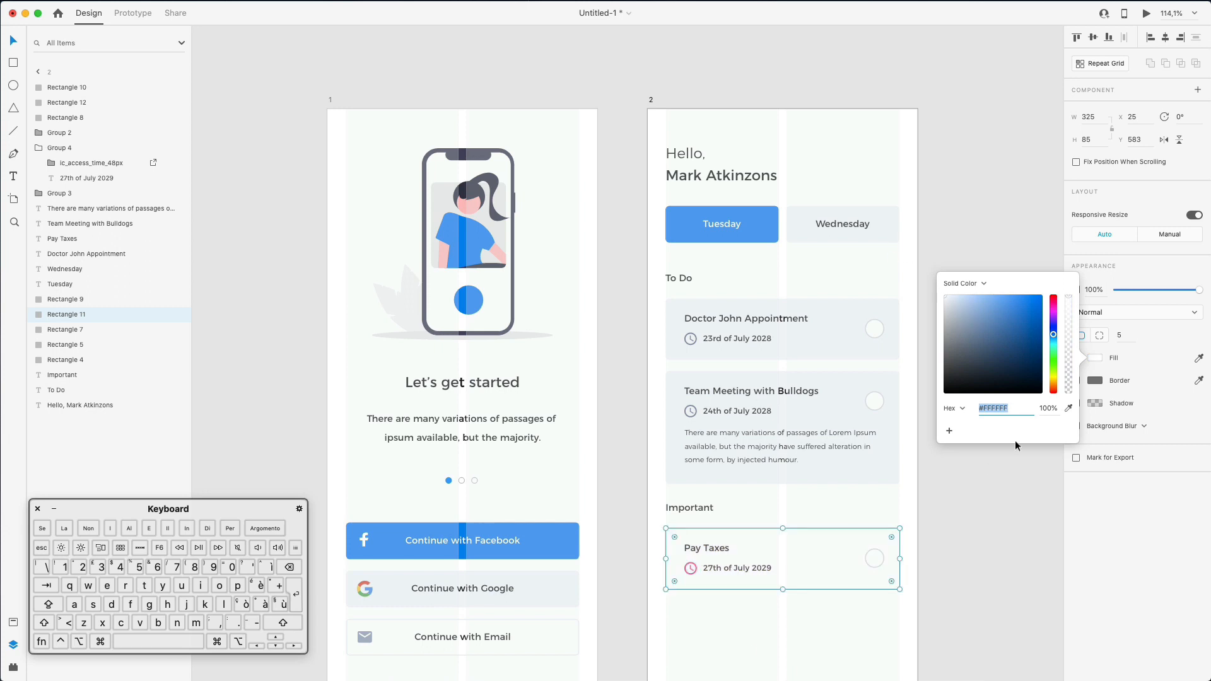
left_click(1097, 378)
left_click(1096, 380)
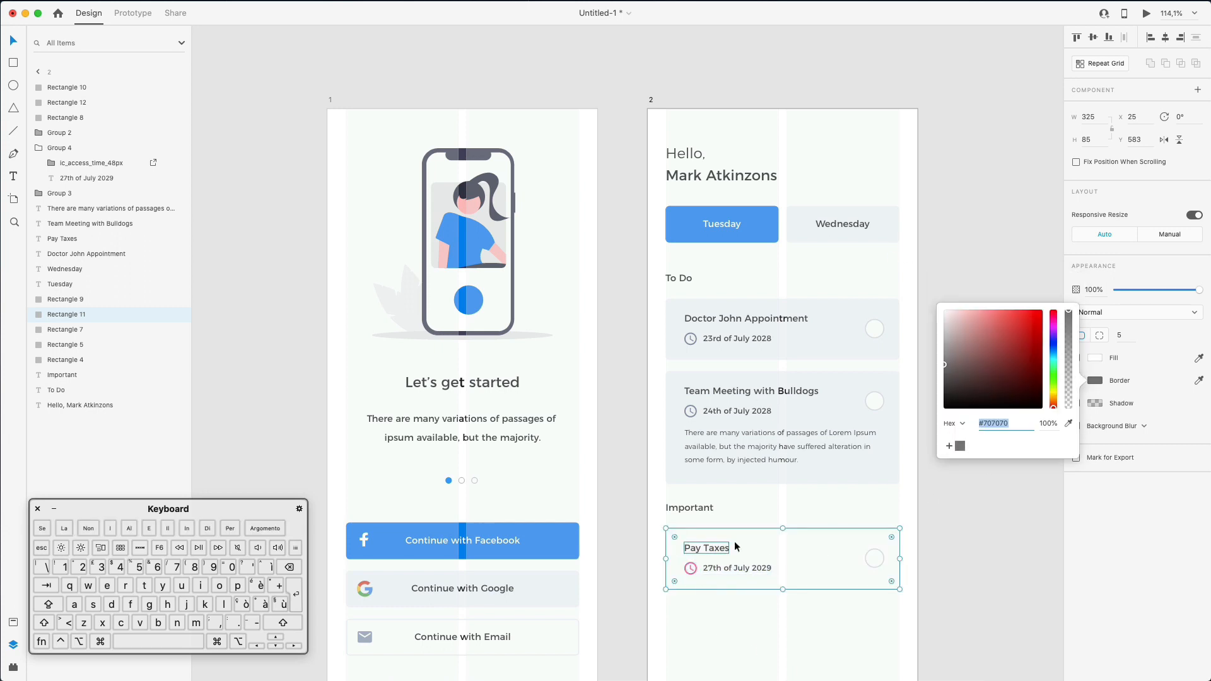
left_click(1070, 422)
left_click(686, 568)
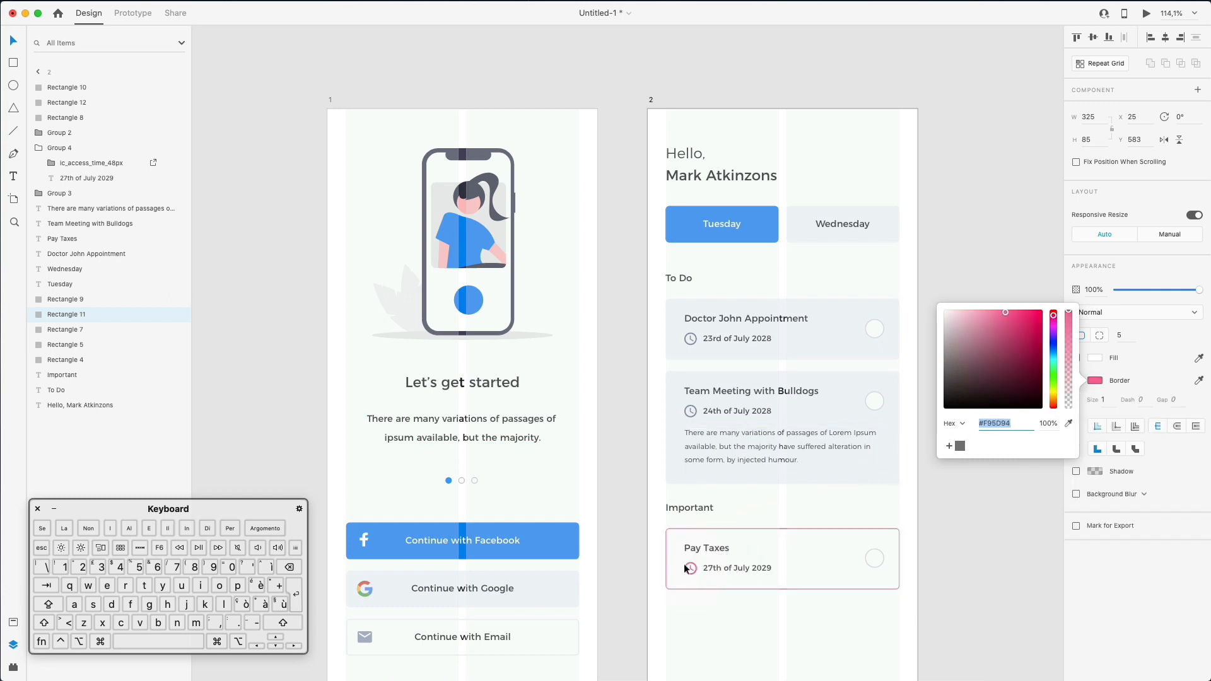
left_click(944, 541)
left_click(944, 541)
scroll(944, 541, "down", 5)
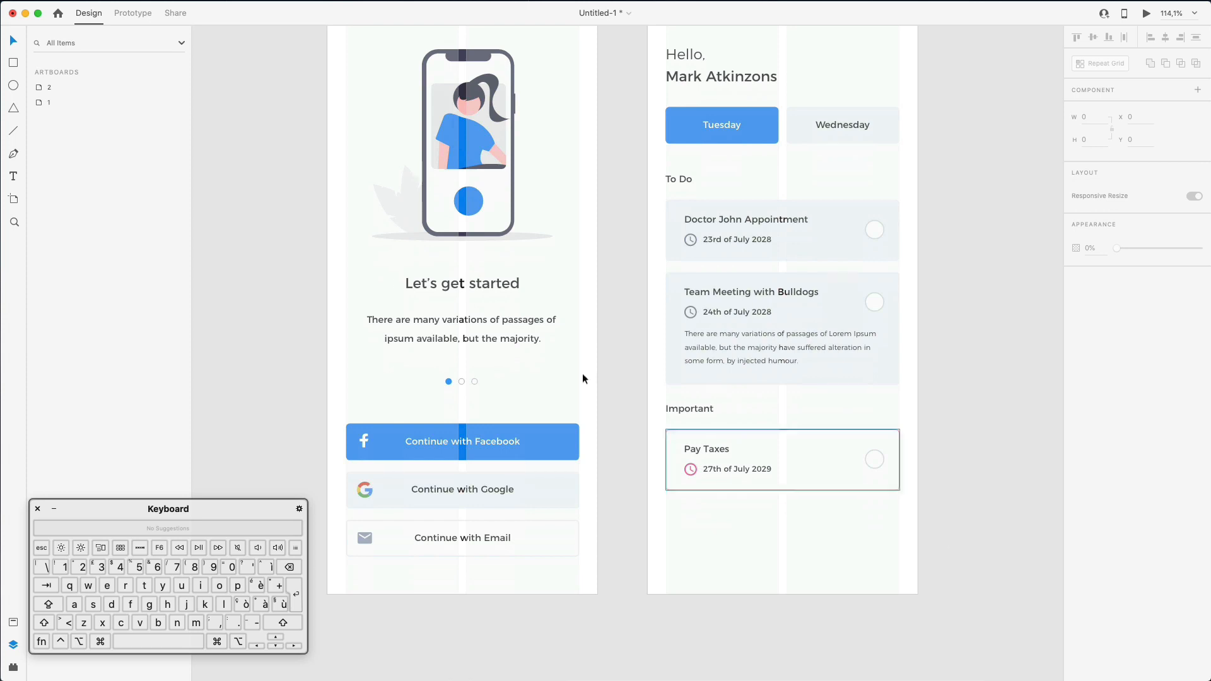
scroll(450, 117, "up", 2)
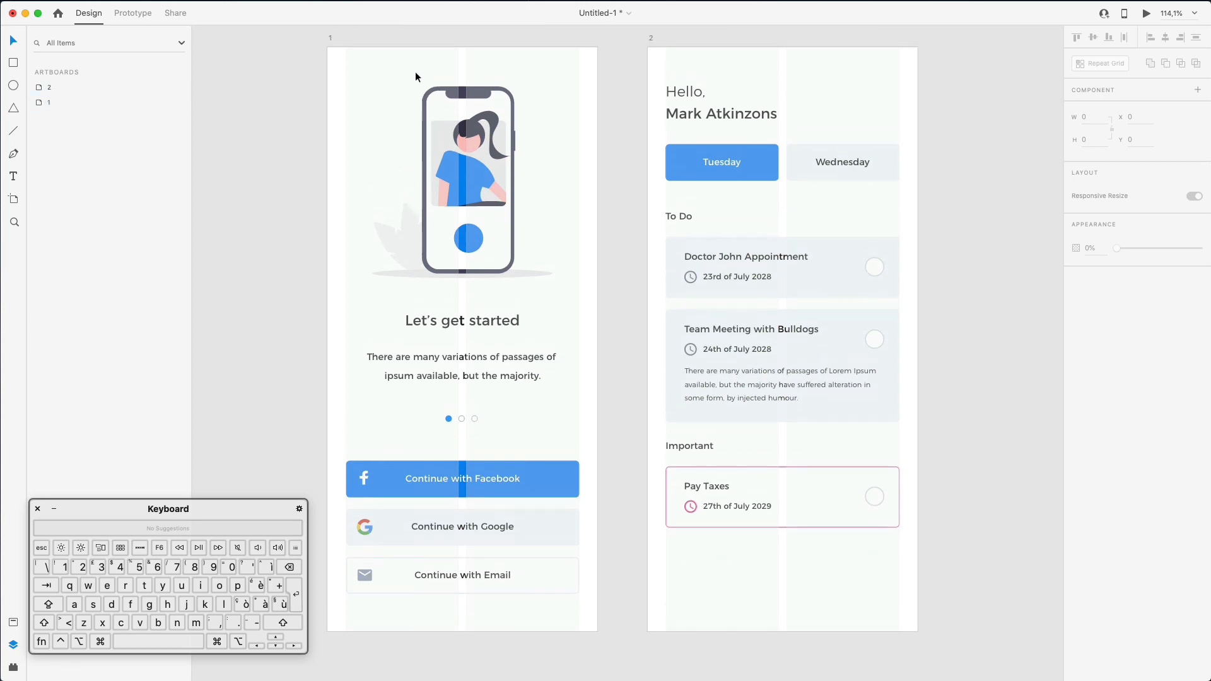
left_click(71, 88)
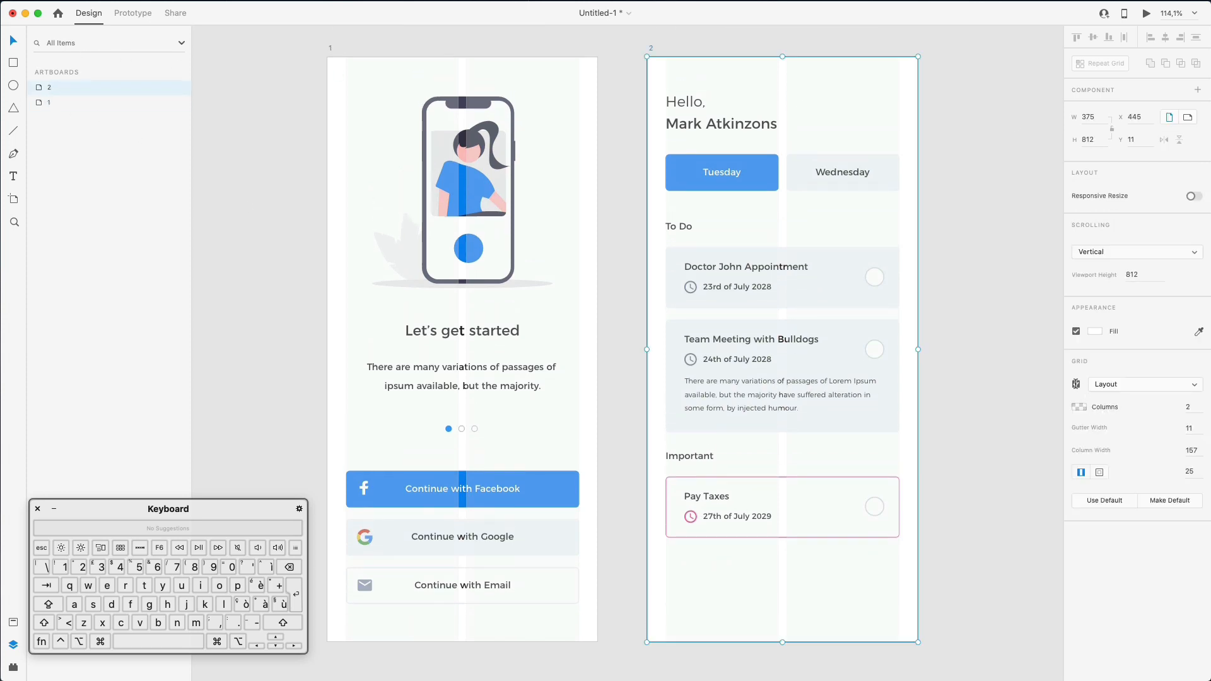
- Hide the dashboard's layout grid and swap the Pay Taxes card's border for a drop shadow
left_click(1076, 385)
left_click(924, 484)
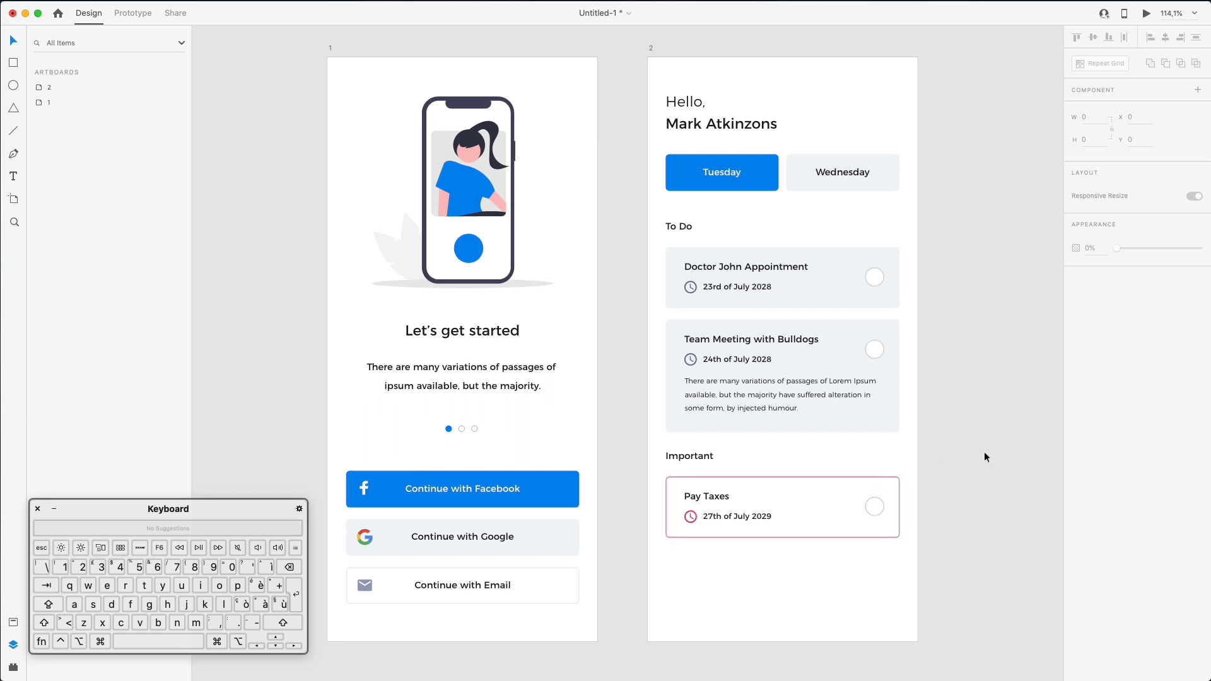
left_click(839, 479)
left_click(1076, 380)
left_click(1076, 403)
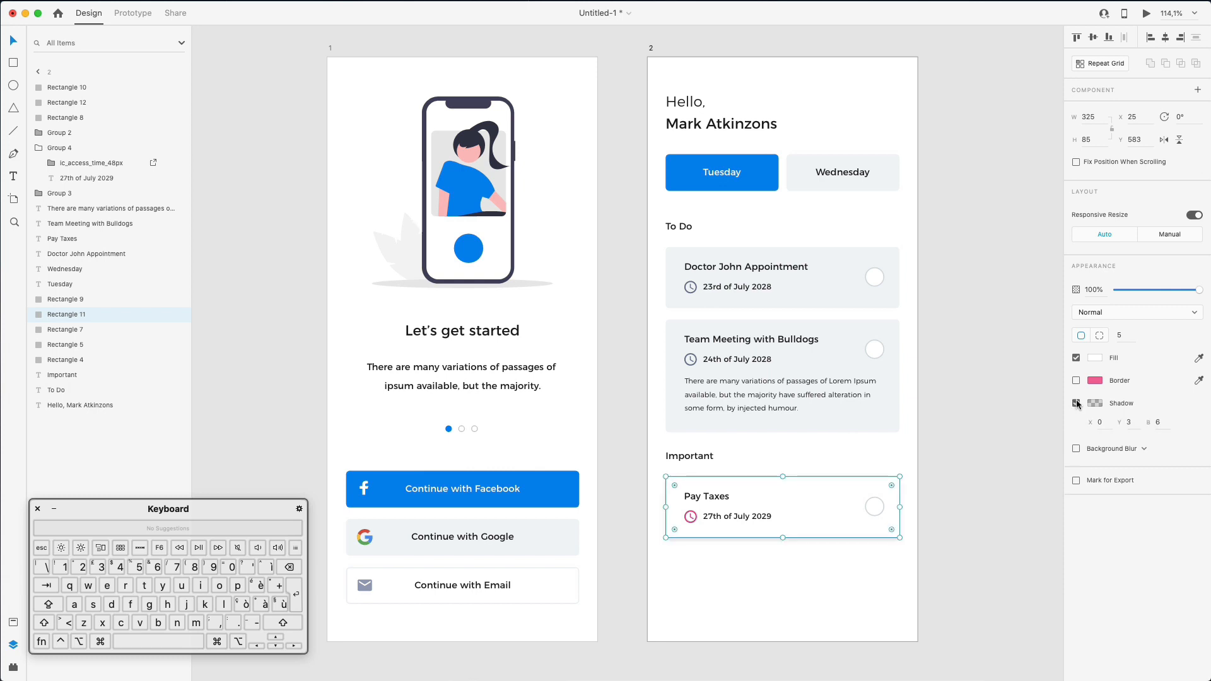
- Set the card's shadow to Y 2 and blur 22, with 11% black opacity
double_click(1160, 421)
key("Up")
key("Up")
key("Up")
key("Up")
key("Up")
key("Up")
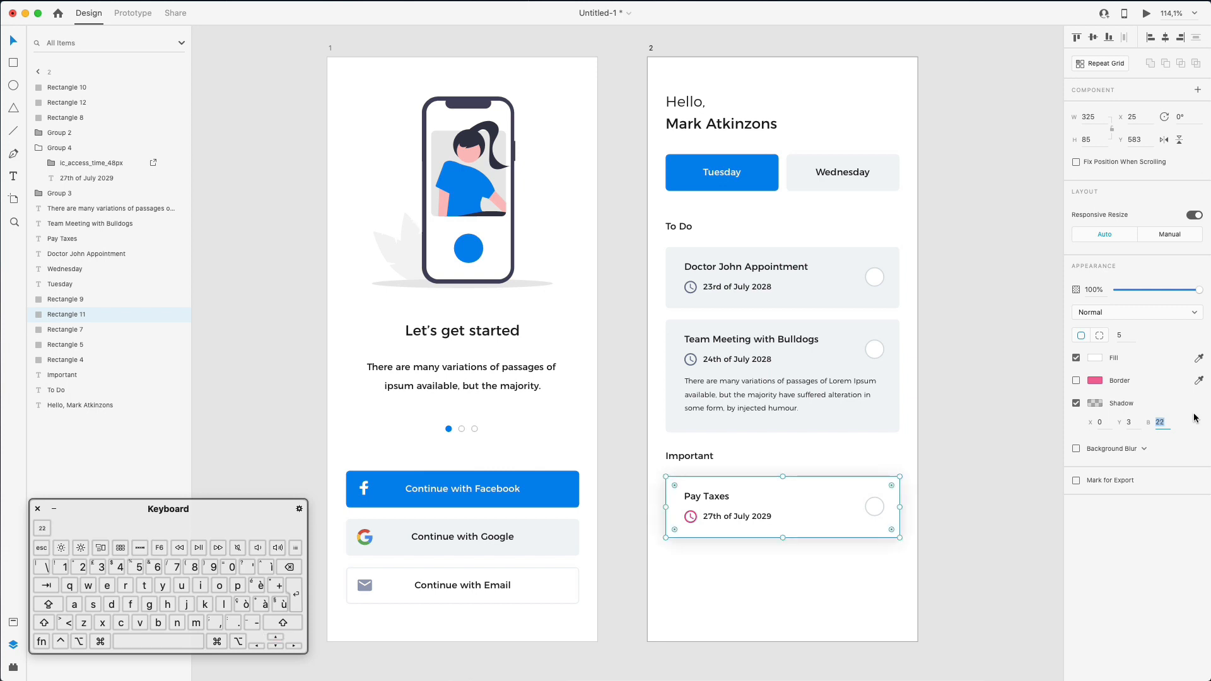
double_click(1129, 421)
key("Down")
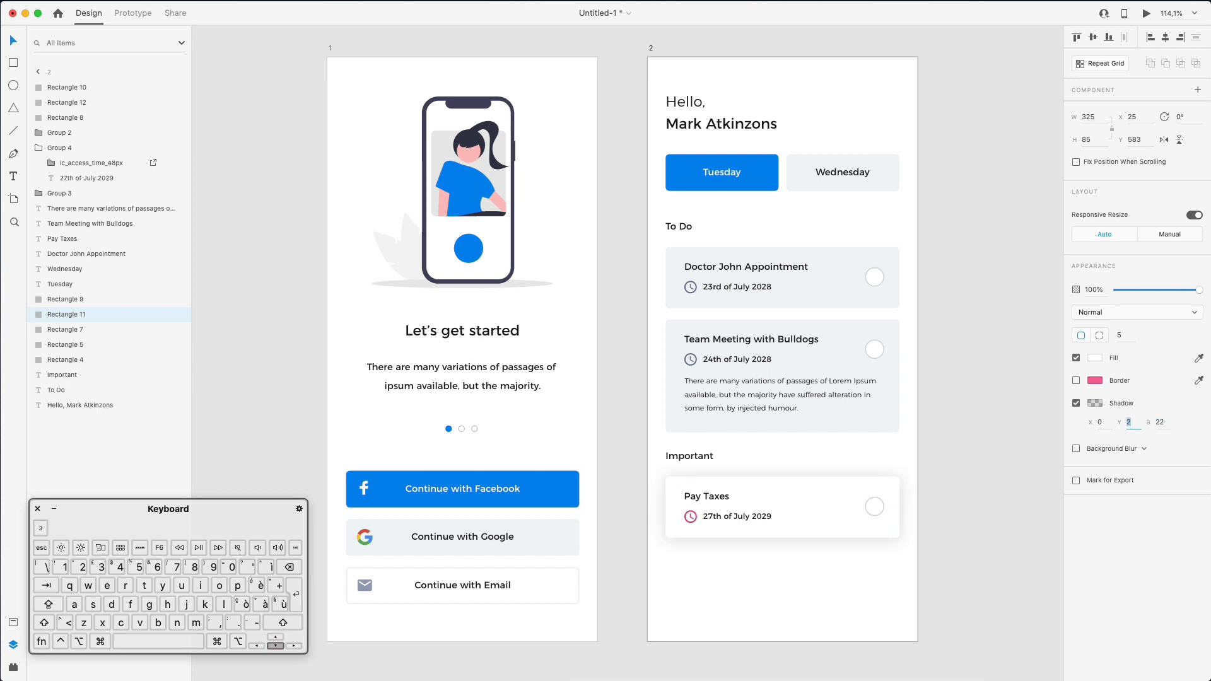
left_click(1095, 404)
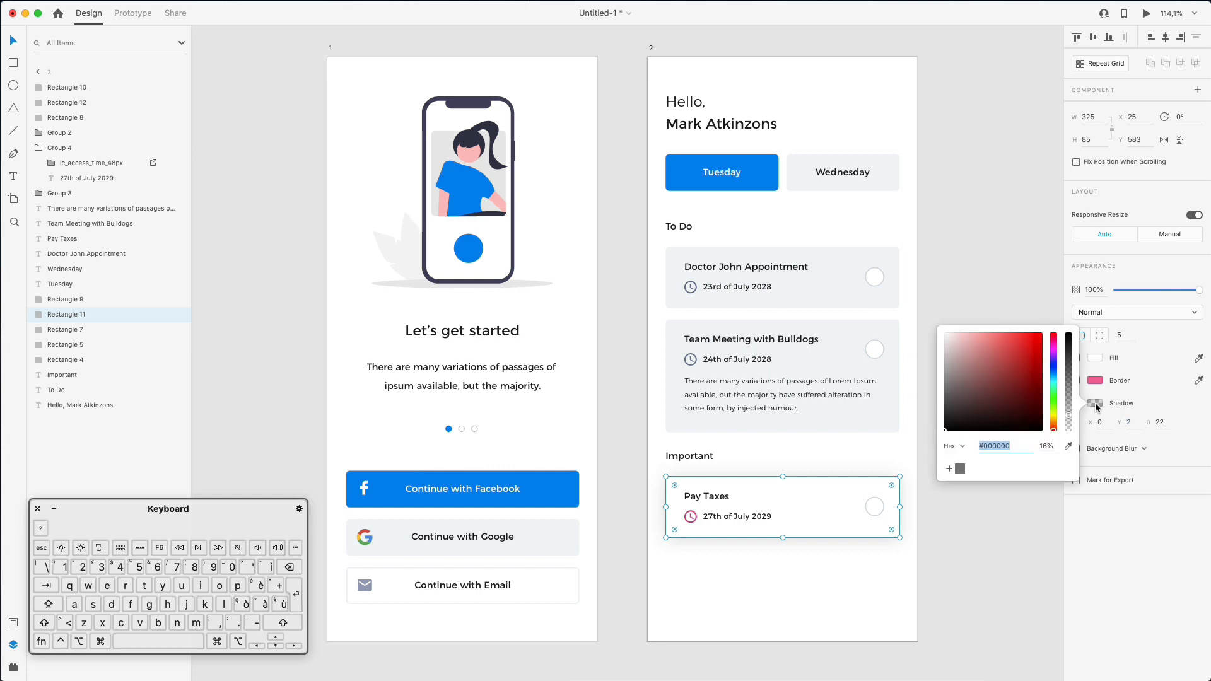
left_click_drag(1071, 417, 1071, 420)
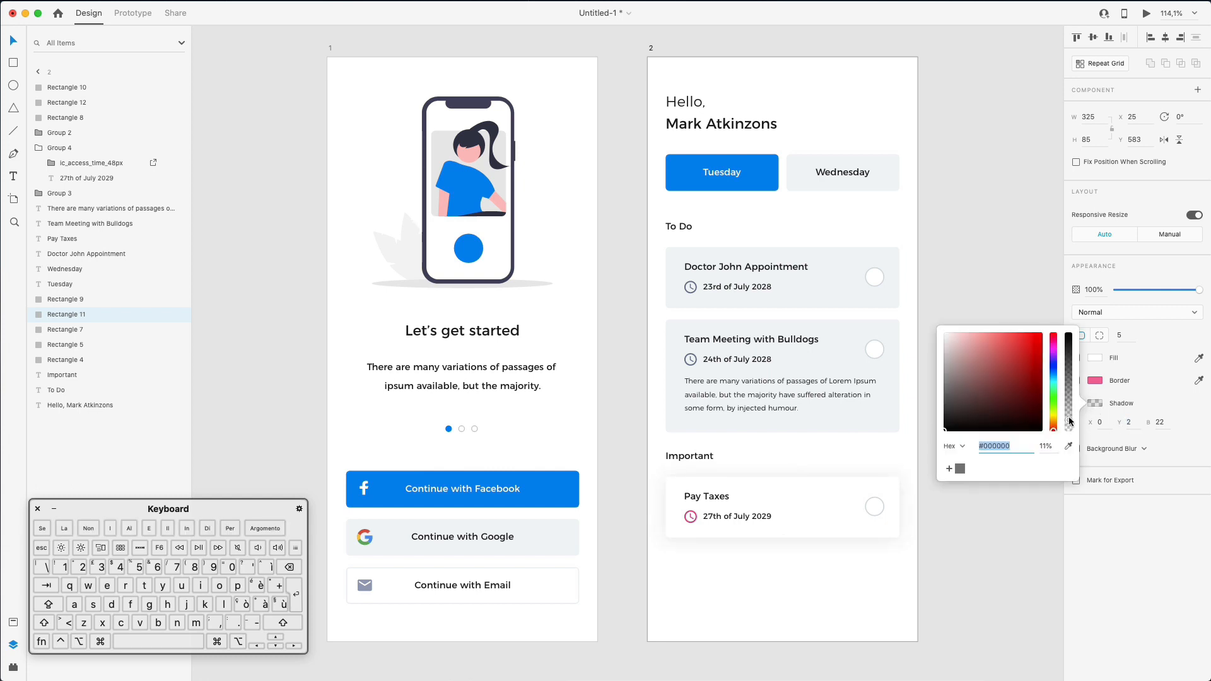
left_click(911, 588)
- Deselect the artboard and move the Nucleo icon library window aside
scroll(925, 558, "down", 1)
left_click(976, 515)
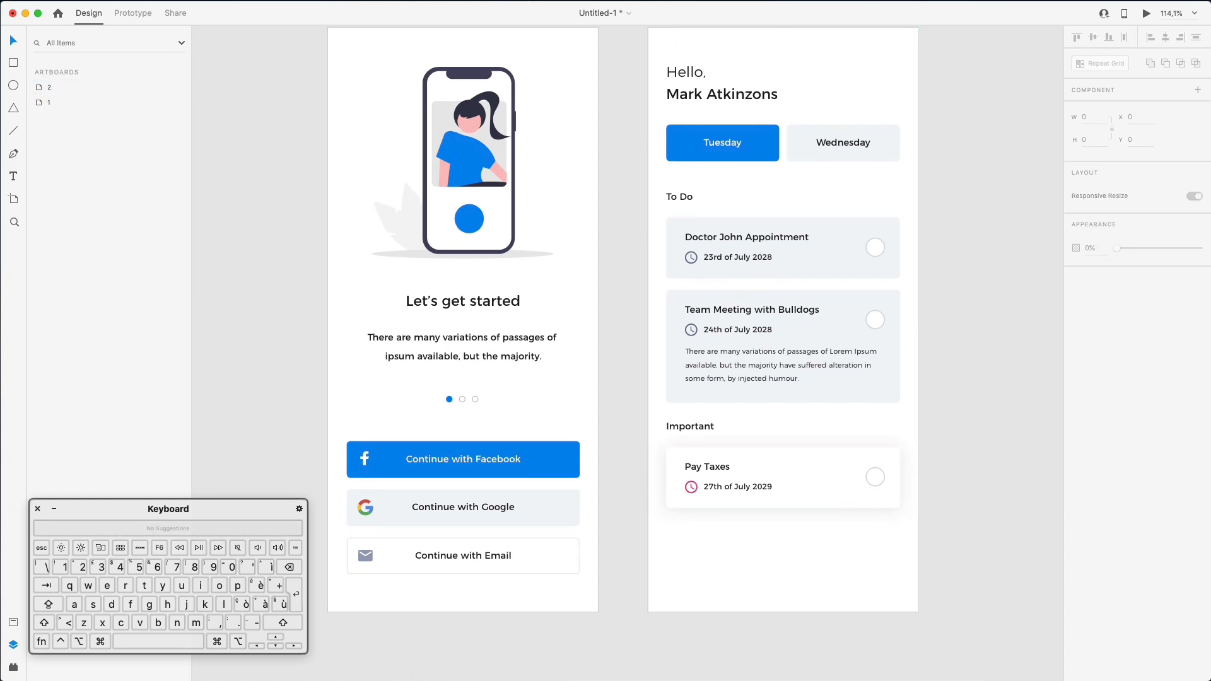
key("super+Tab")
left_click_drag(729, 336, 1140, 296)
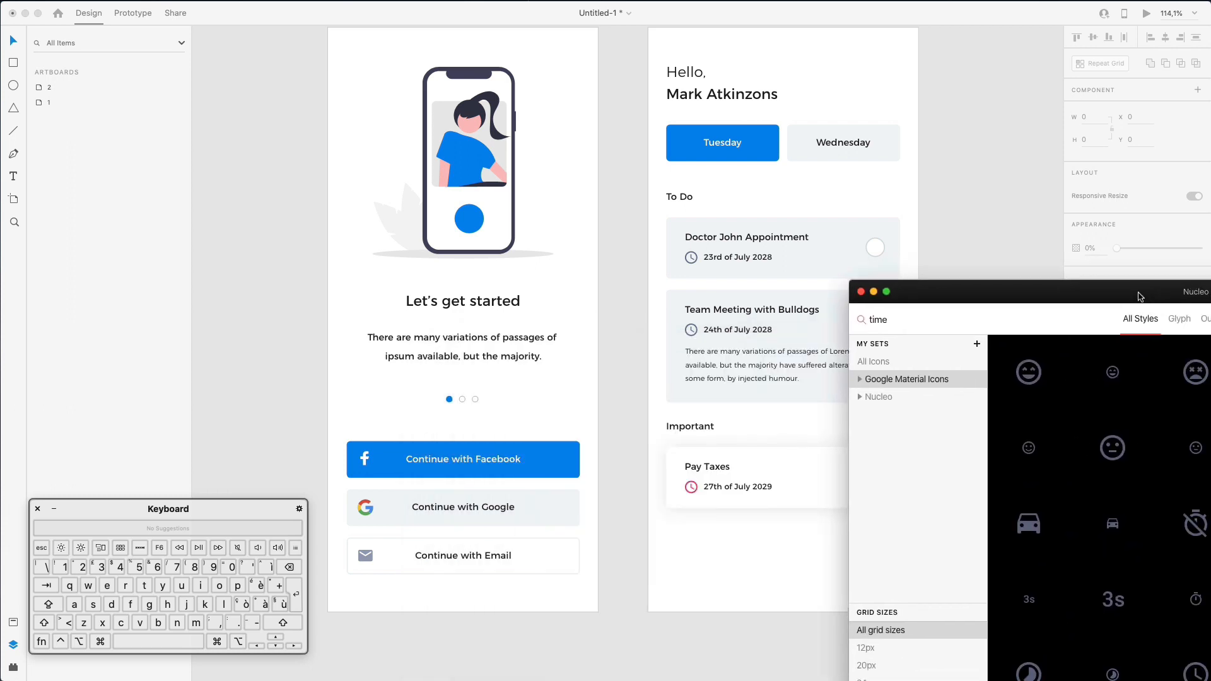
- Copy the Pay Taxes card from the dashboard
scroll(699, 357, "right", 5)
left_click(845, 268)
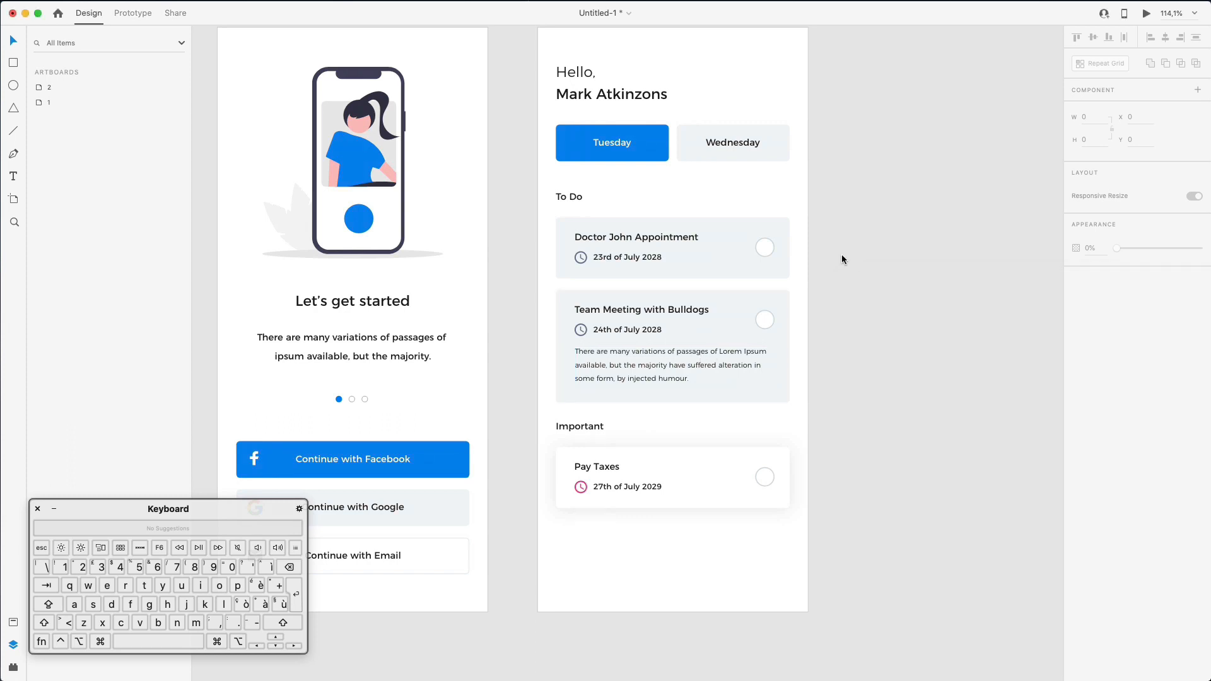
left_click(708, 448)
right_click(708, 451)
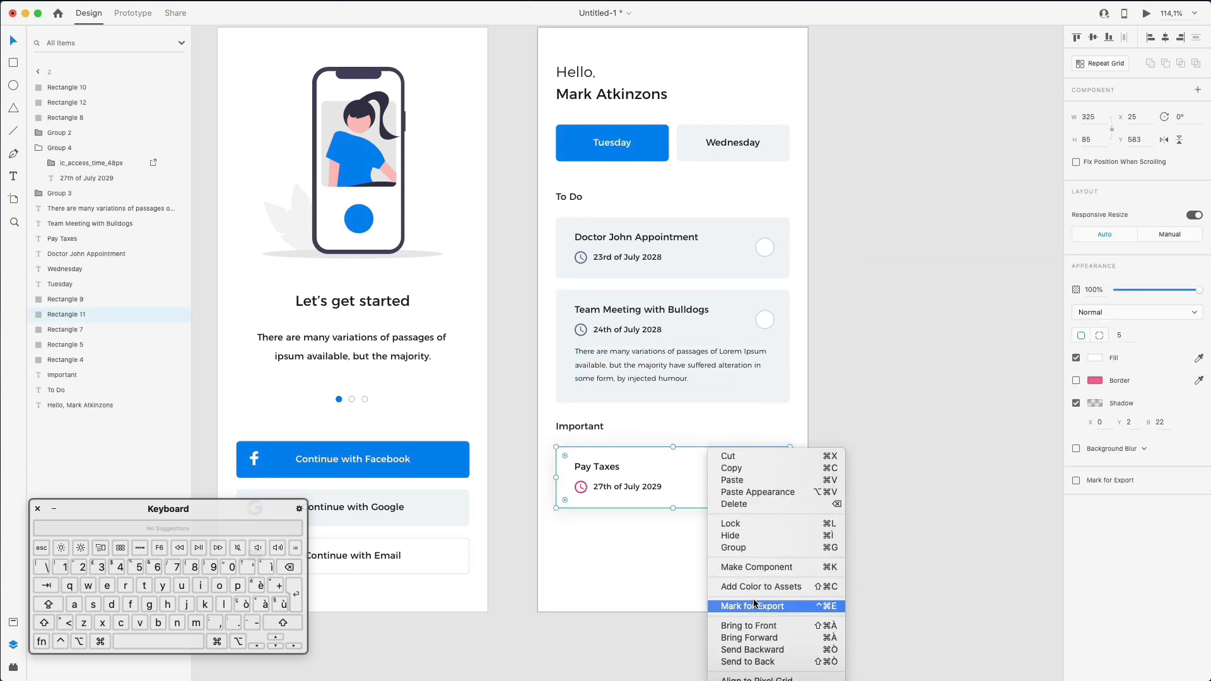
left_click(735, 469)
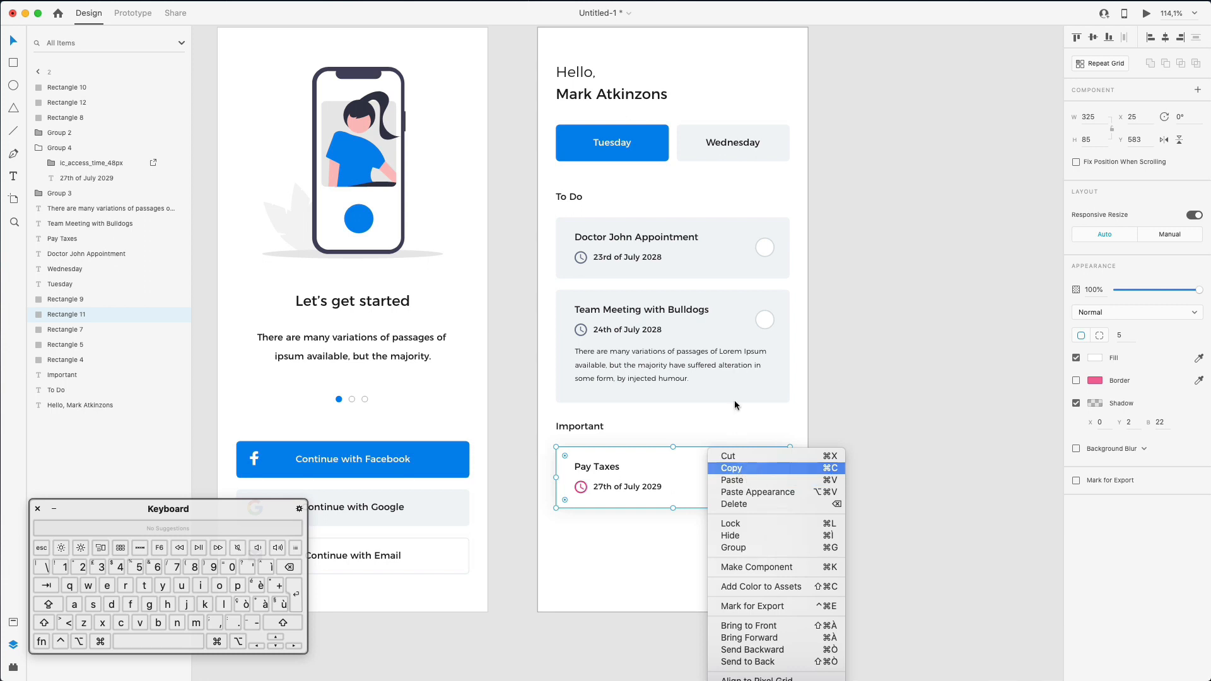
- Paste the Pay Taxes appearance onto both the Doctor John and Team Meeting cards
left_click(778, 379, "super")
left_click(778, 271, "shift")
right_click(778, 273)
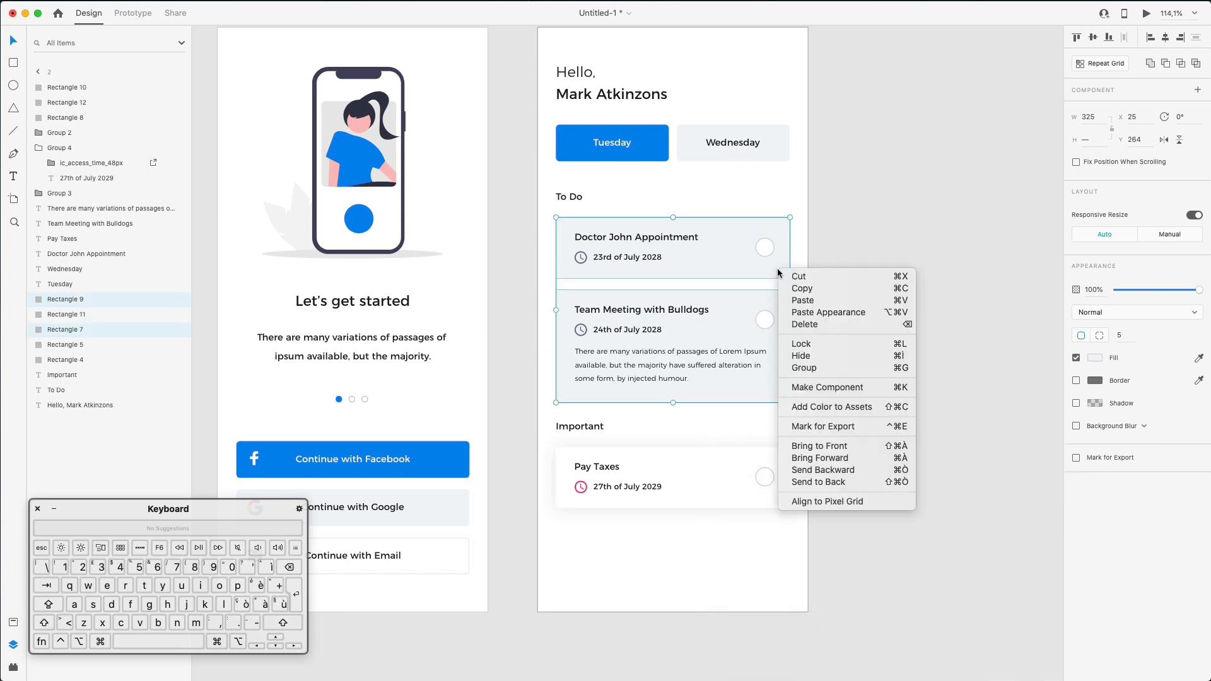
left_click(828, 313)
left_click(850, 364)
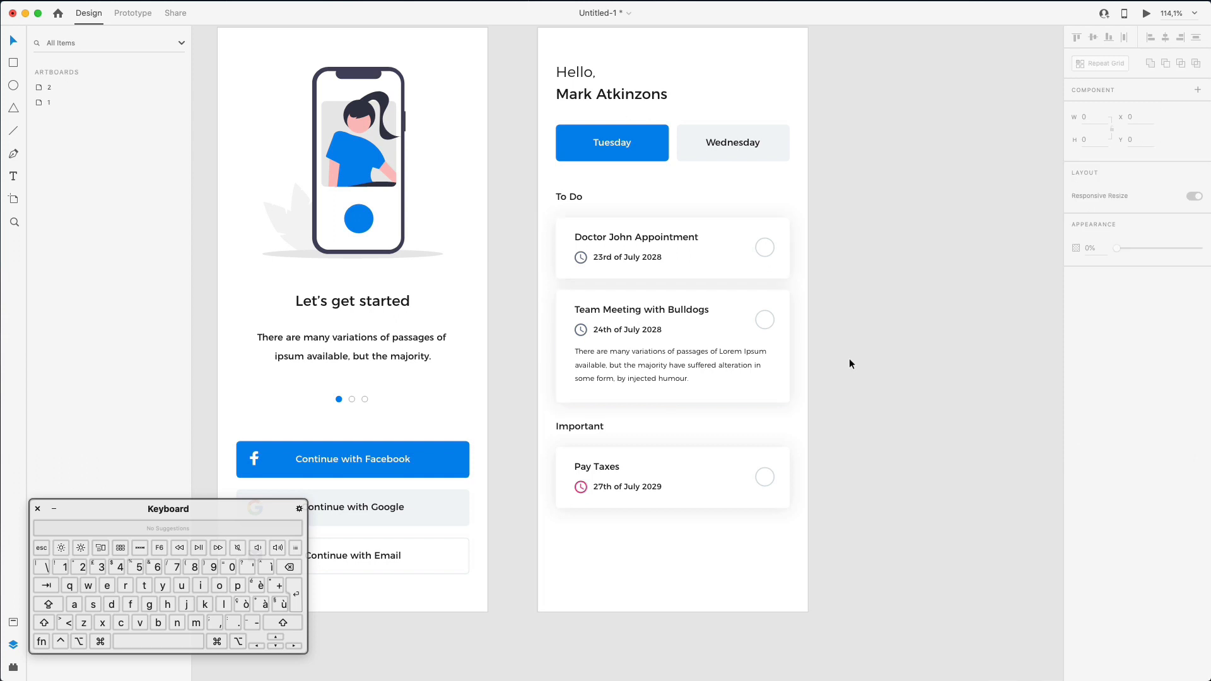
scroll(850, 359, "left", 5)
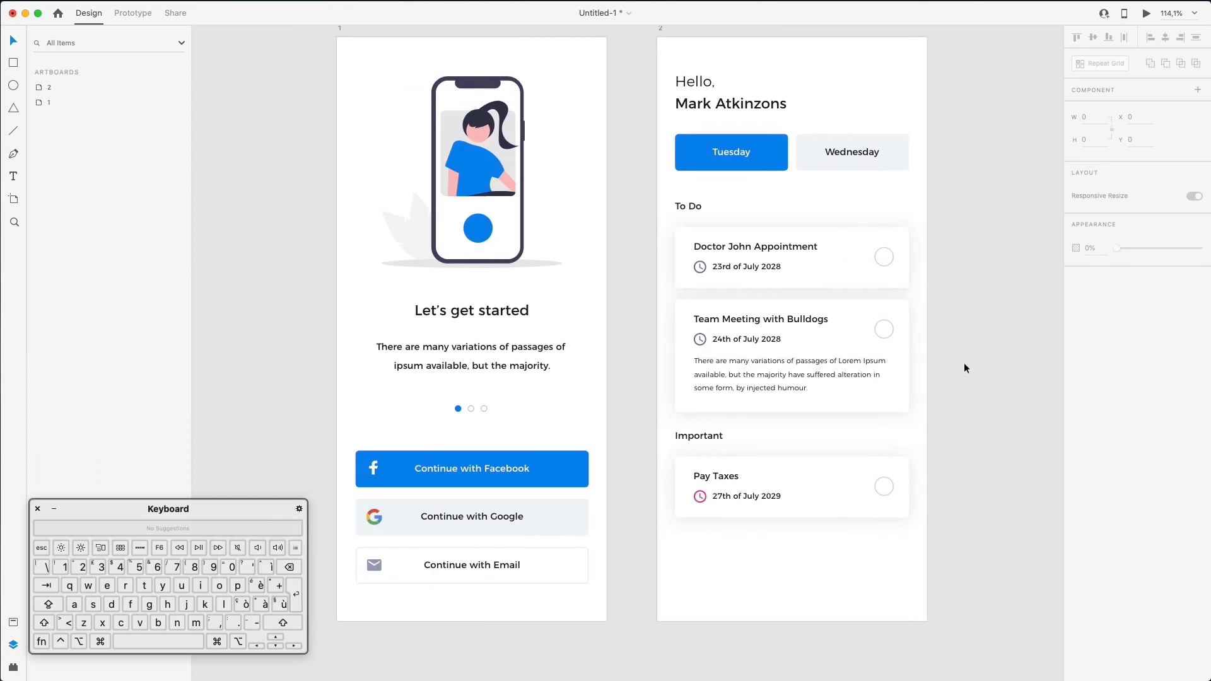
scroll(970, 367, "left", 2)
scroll(969, 363, "right", 1)
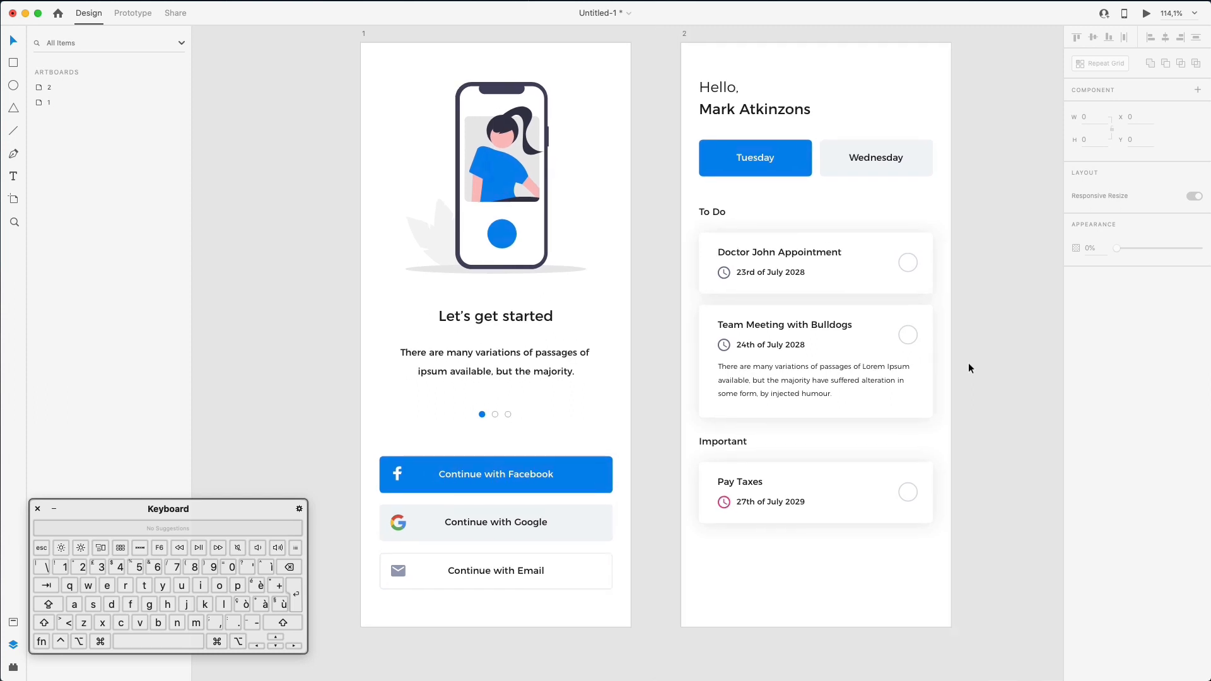
scroll(969, 364, "up", 1)
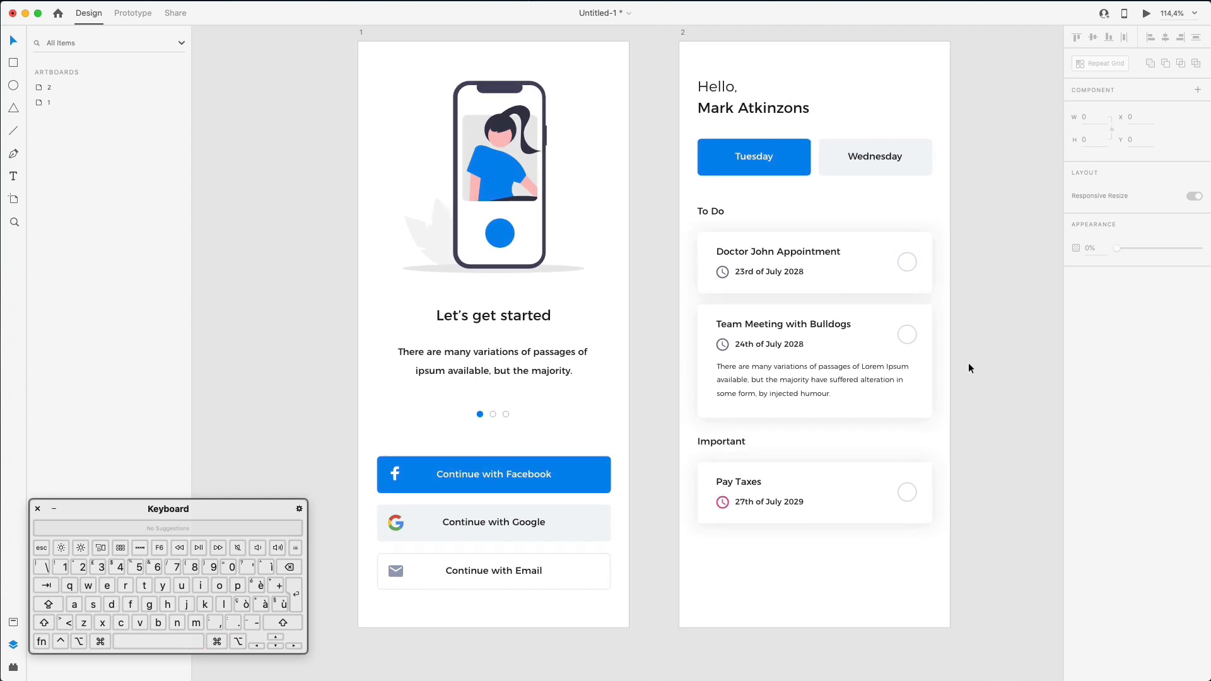
- Nudge the greeting text up, then search Nucleo for 'dots', 'thre' and 'menu' icons
left_click_drag(722, 92, 719, 85)
left_click_drag(1210, 295, 1058, 266)
double_click(654, 301)
type("dots")
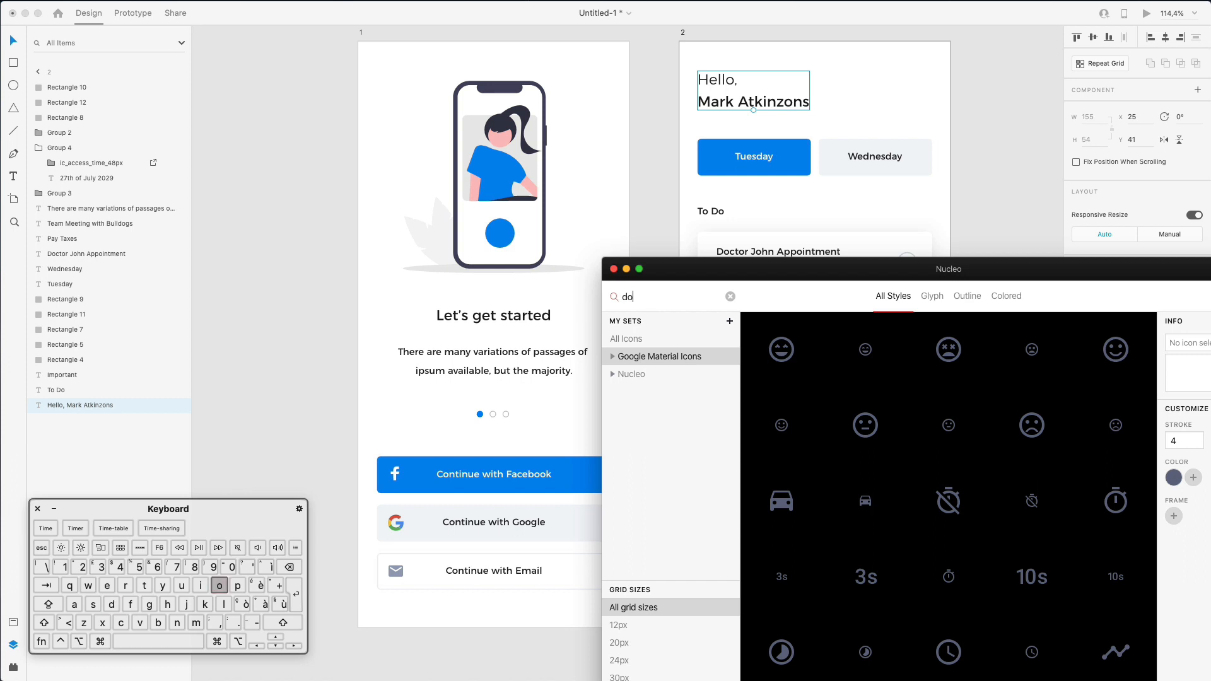
double_click(642, 295)
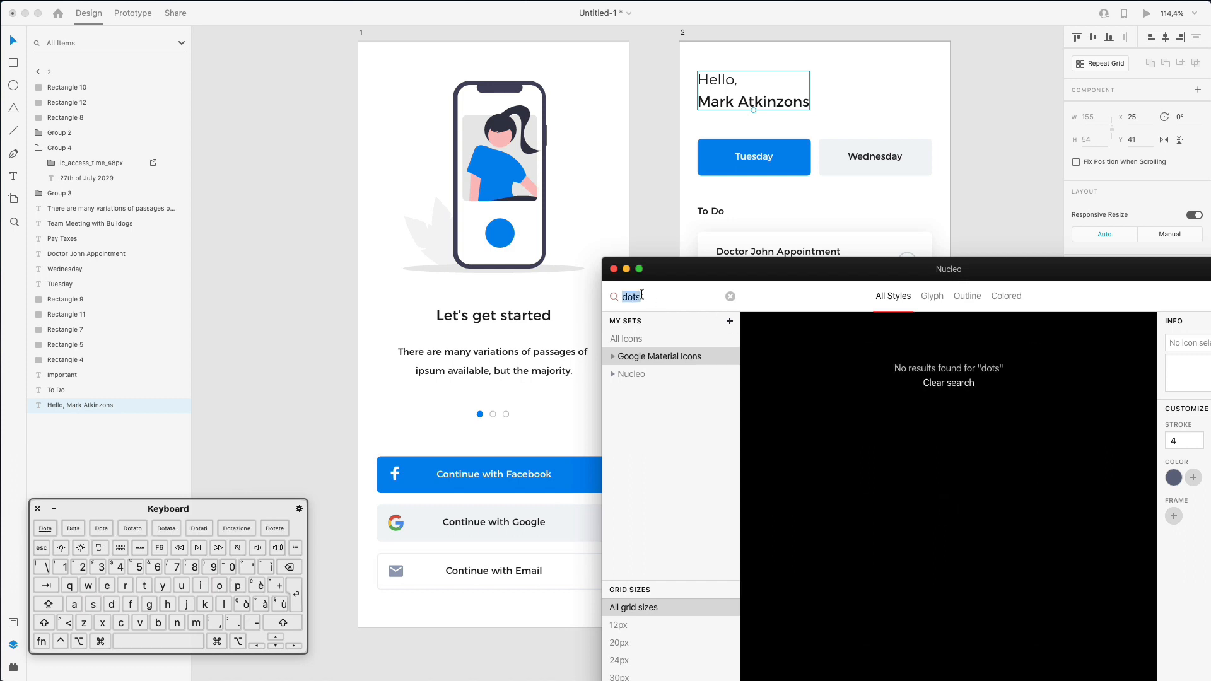
type("thre")
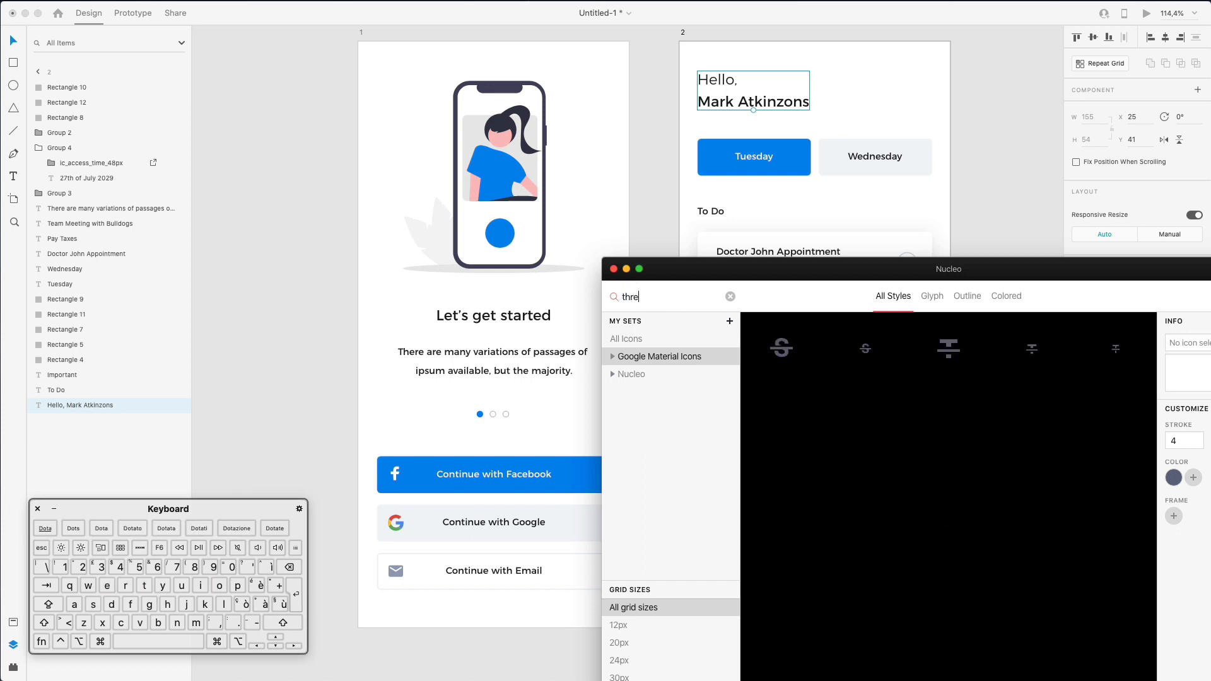
key("shift+Up")
type("menu")
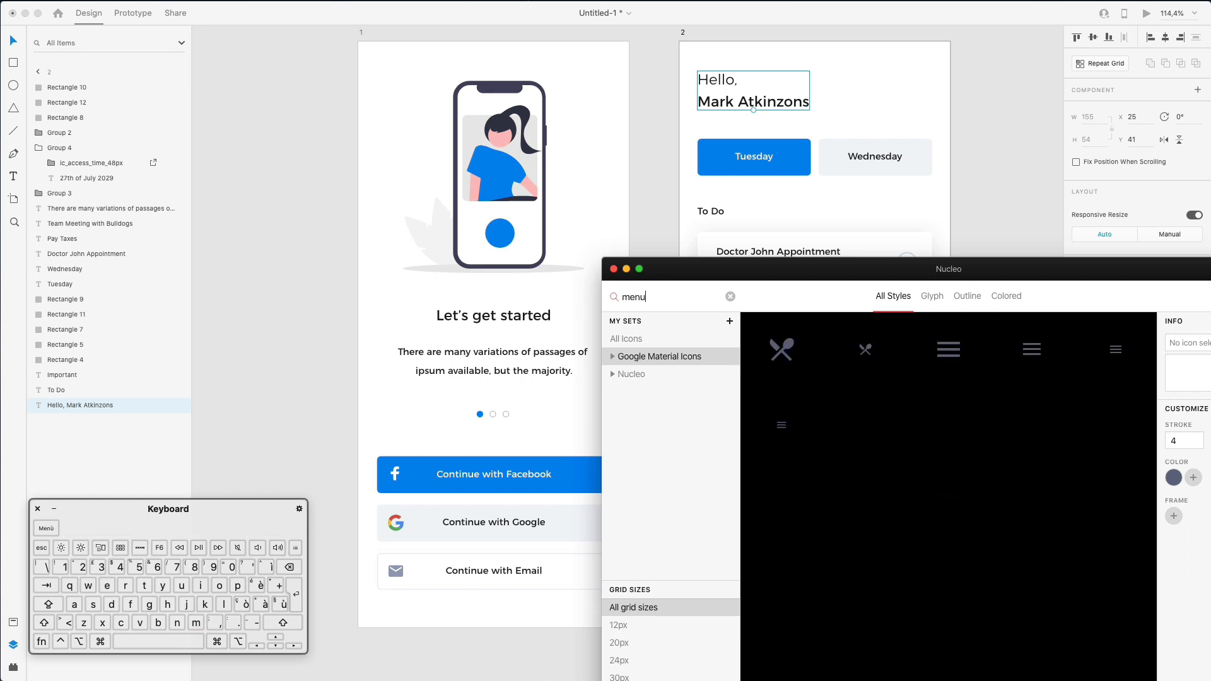
- Clear the Nucleo search, browse the full icon library, and return to the XD canvas
left_click(729, 297)
scroll(959, 442, "down", 5)
scroll(969, 423, "down", 15)
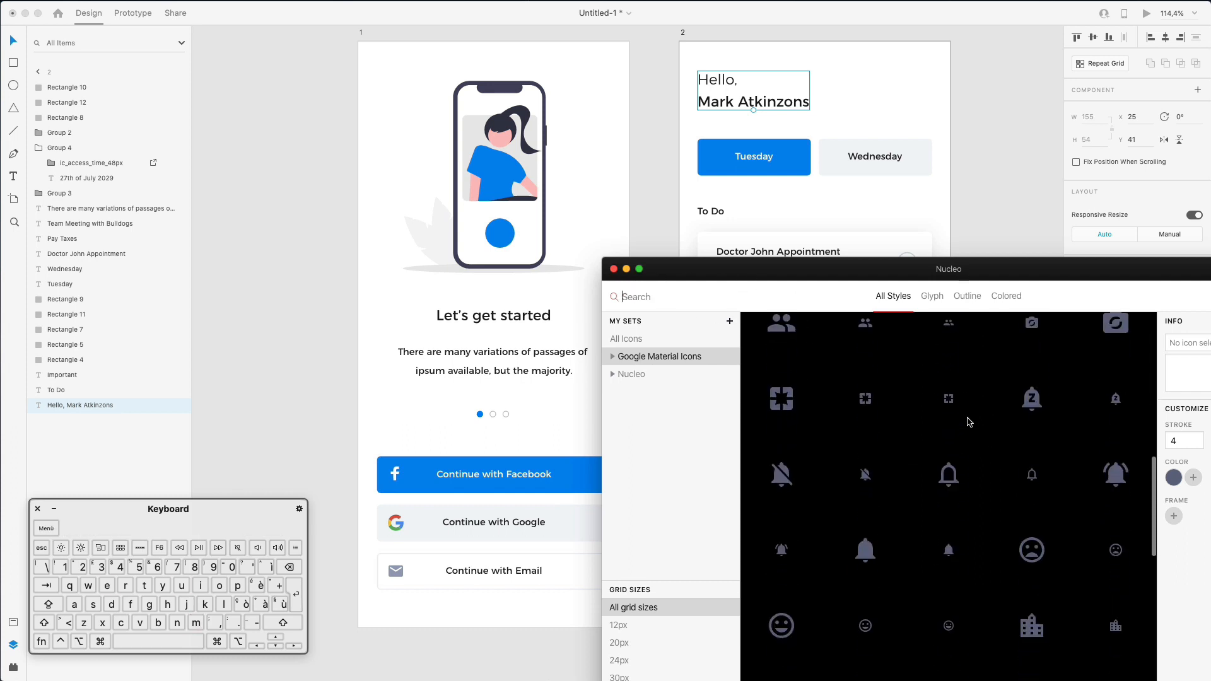
scroll(970, 422, "up", 10)
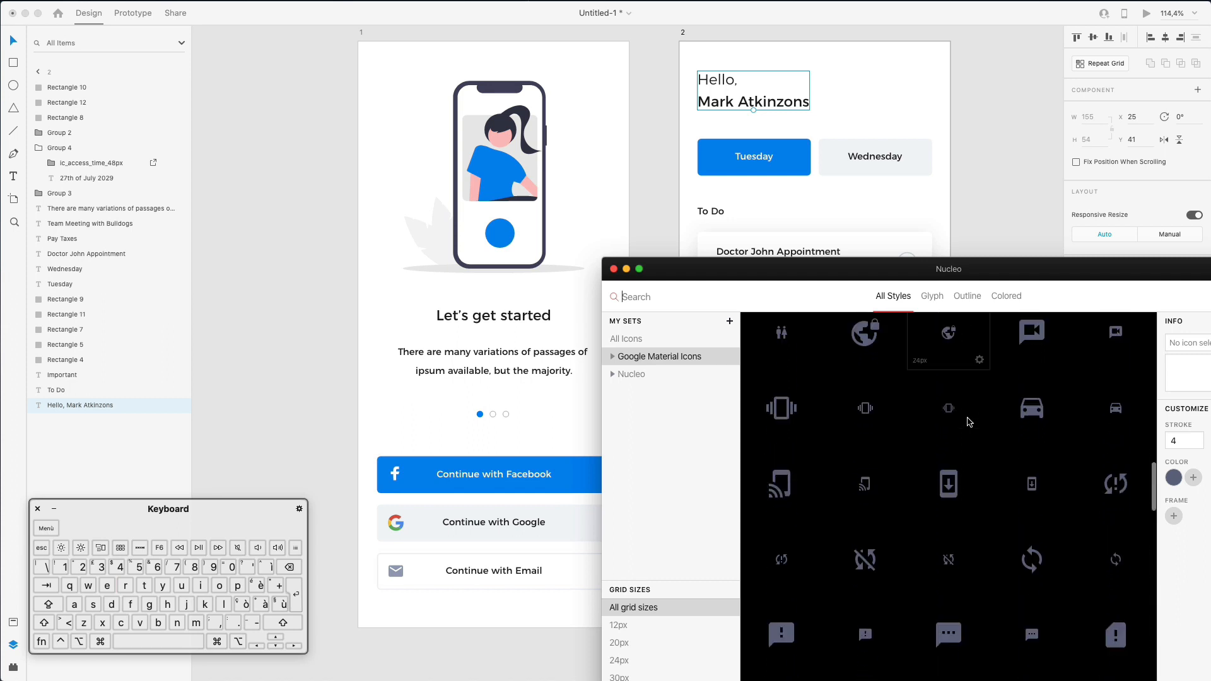
scroll(969, 422, "down", 10)
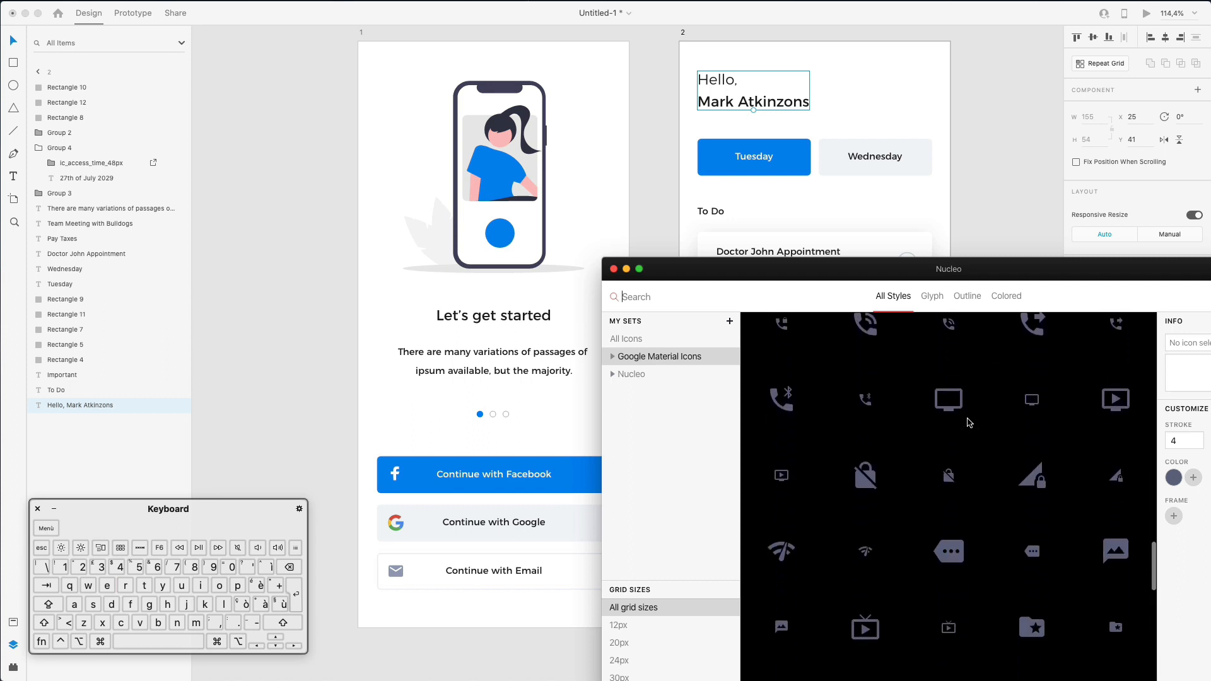
scroll(969, 422, "up", 5)
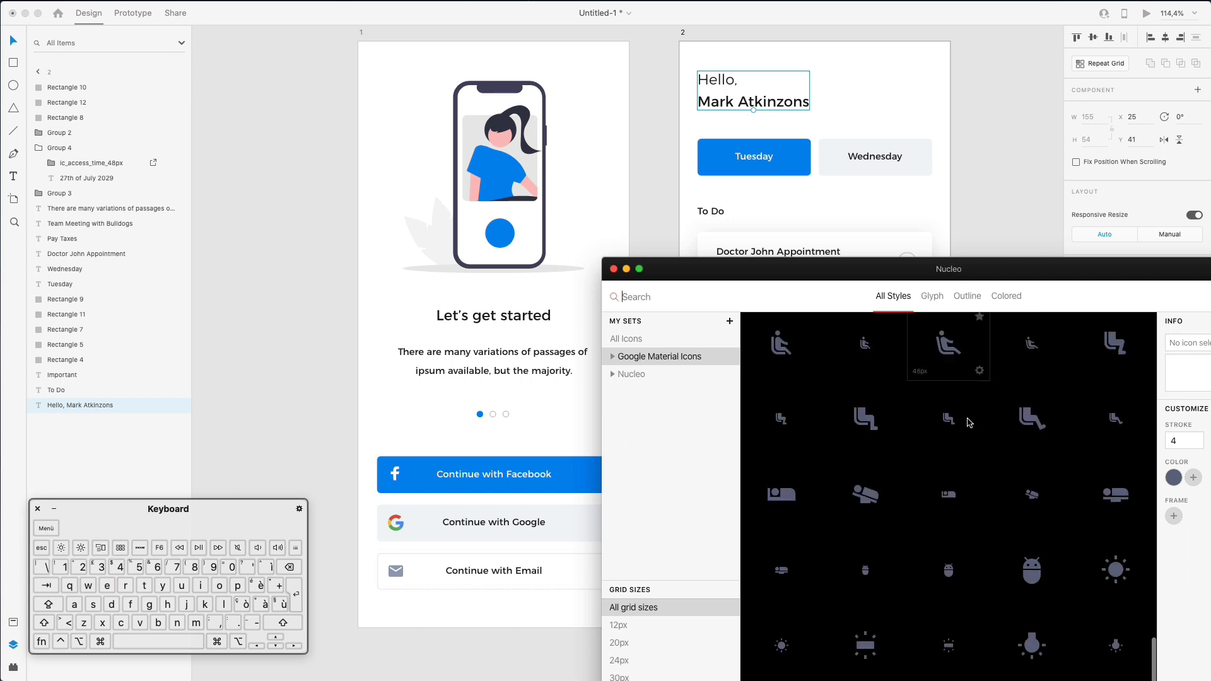
scroll(970, 422, "down", 10)
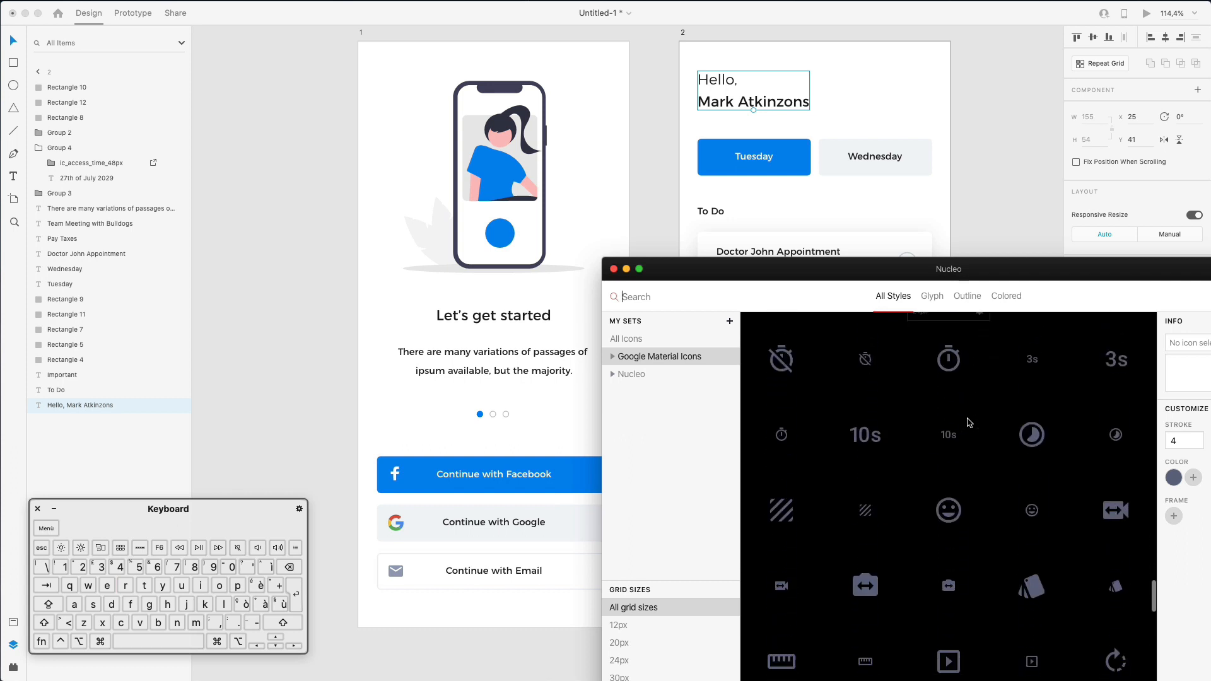
scroll(969, 422, "up", 5)
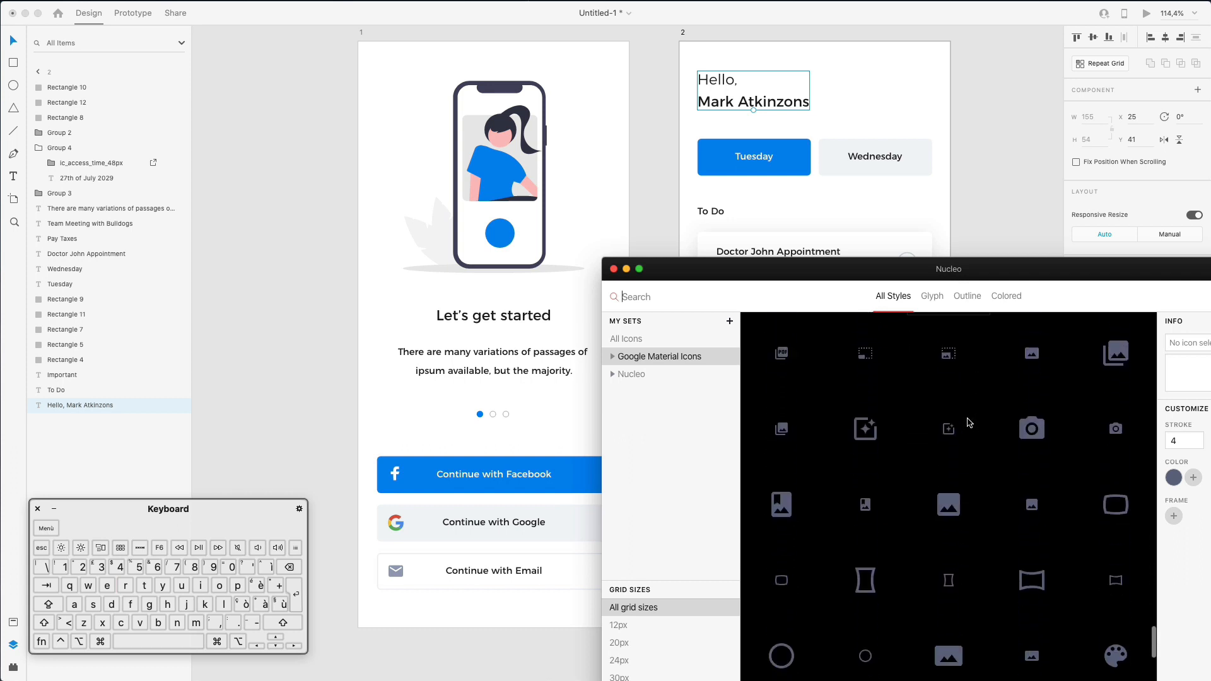
scroll(969, 422, "down", 5)
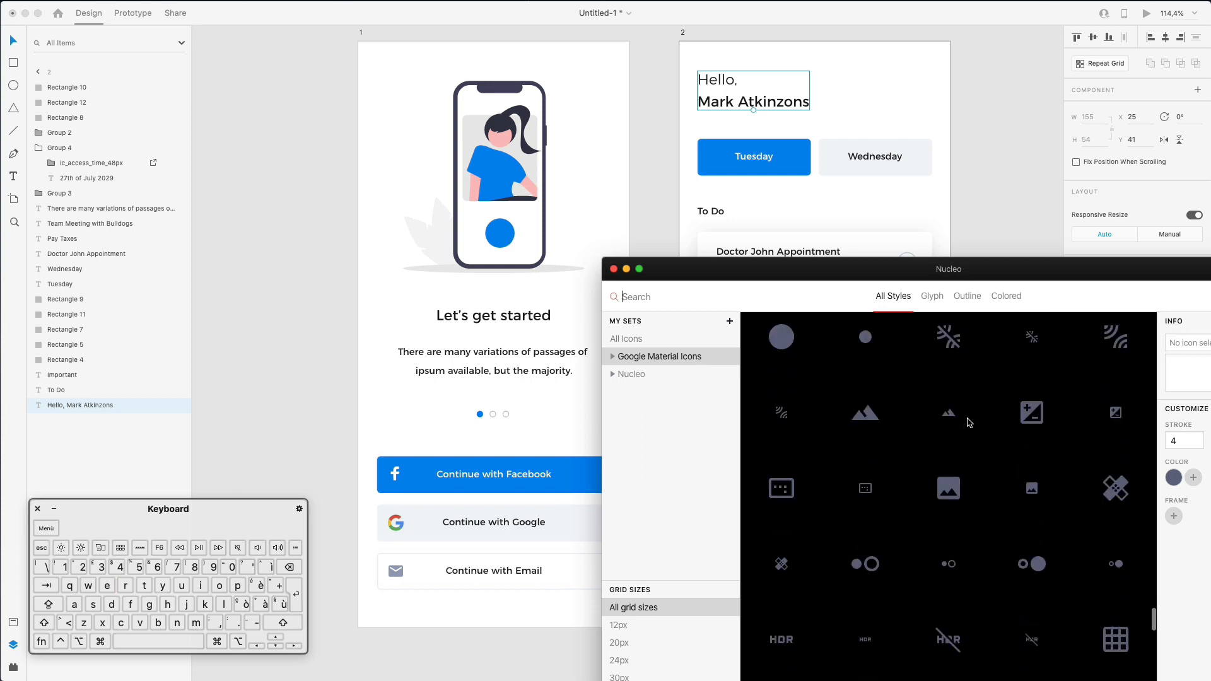
scroll(970, 422, "down", 4)
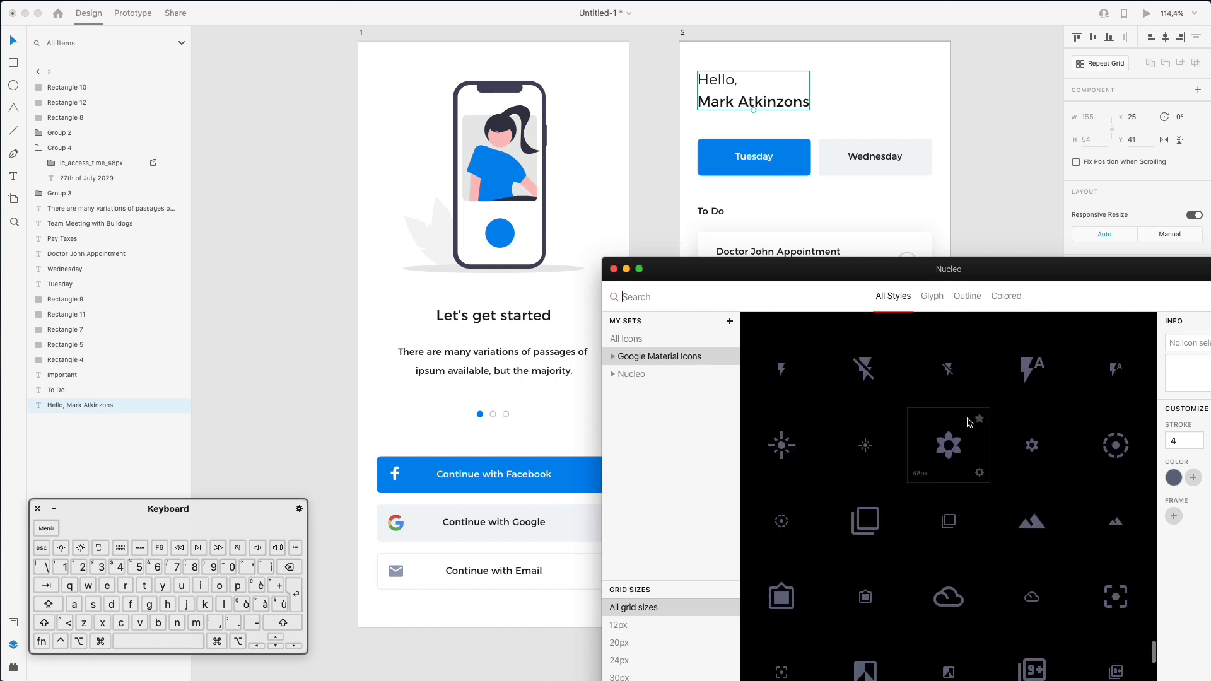
scroll(970, 422, "down", 10)
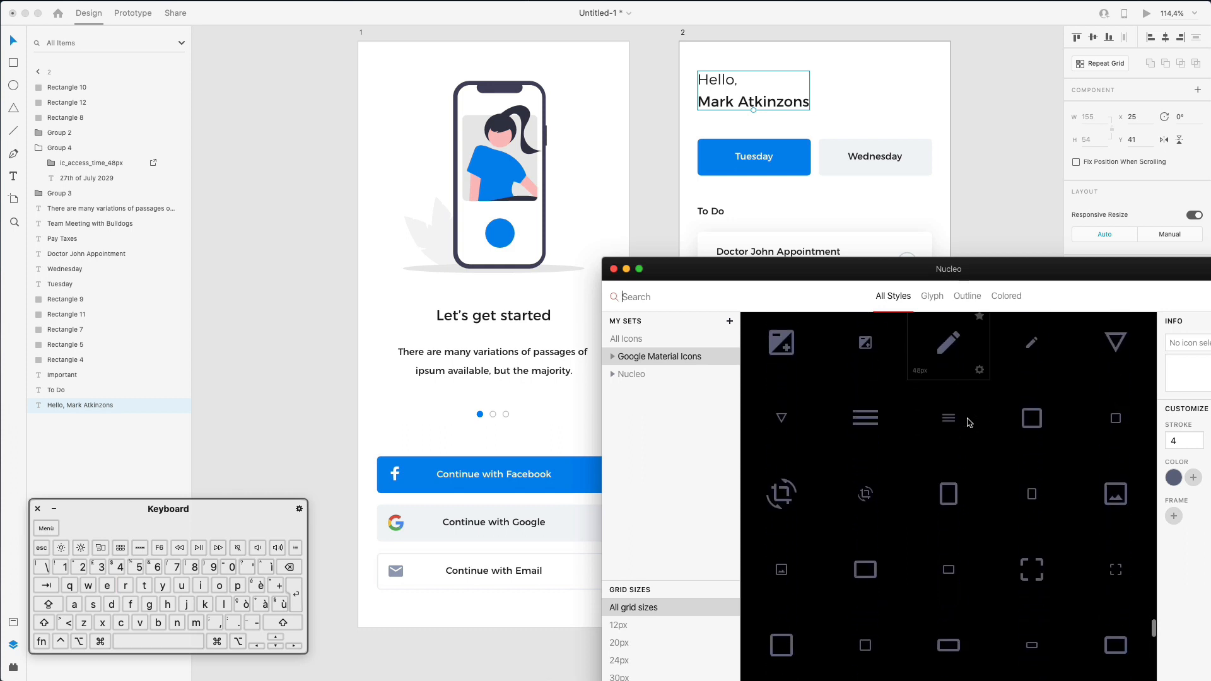
scroll(970, 423, "down", 10)
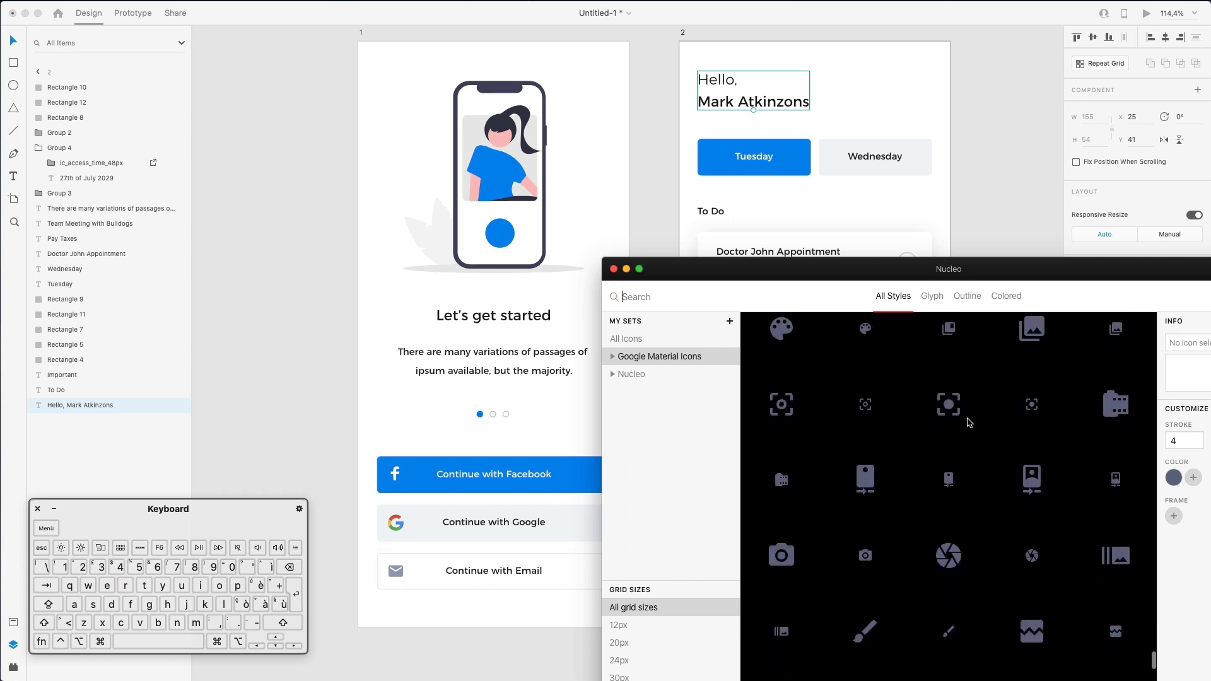
scroll(970, 422, "down", 10)
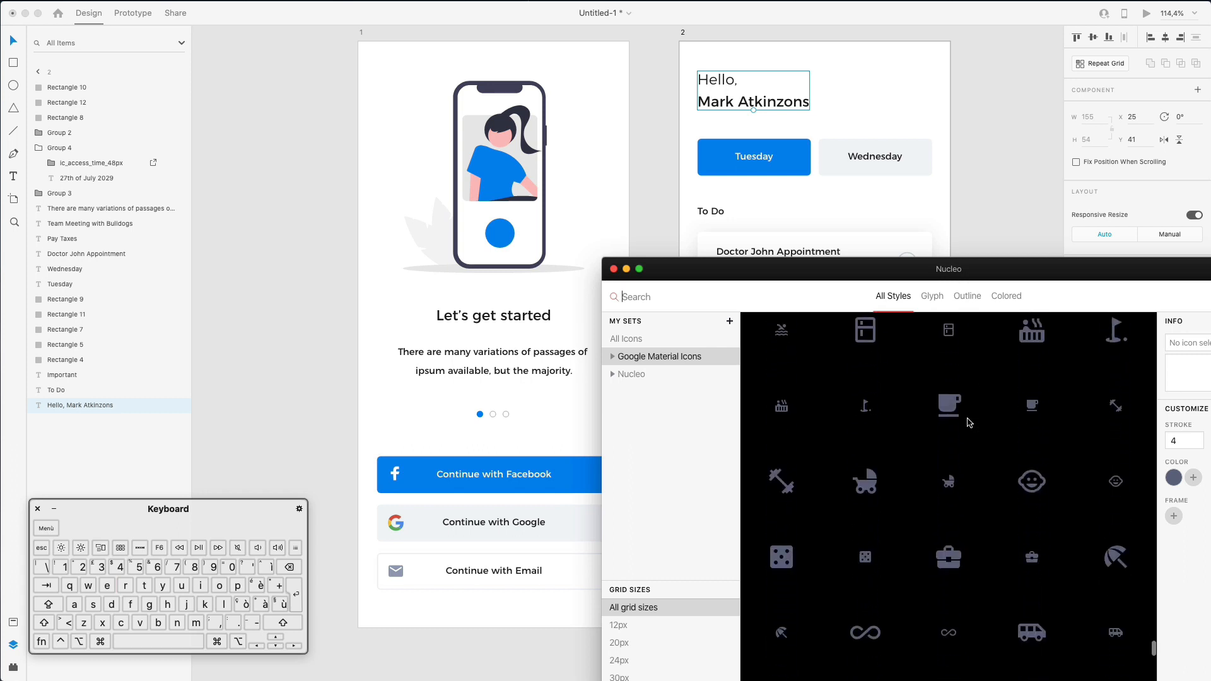
scroll(969, 422, "down", 2)
left_click(462, 387)
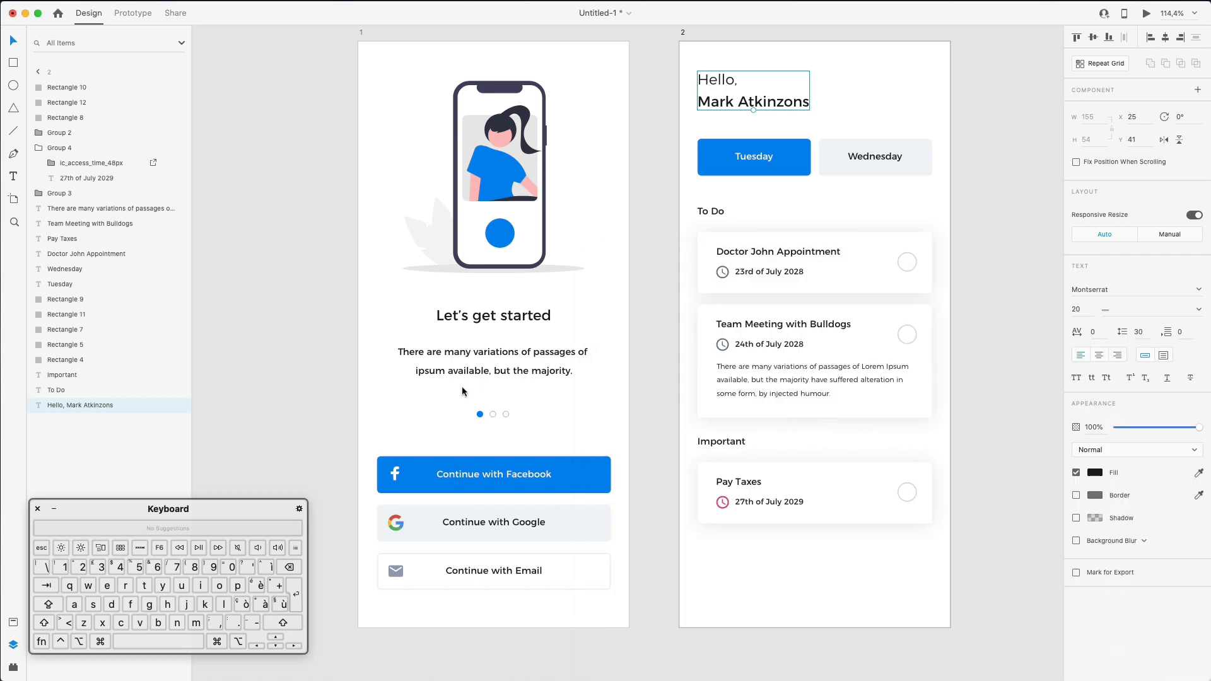
- Option-drag a copy of the three-dot pager beside the dashboard greeting
left_click_drag(494, 415, 908, 112)
left_click(912, 72)
left_click_drag(851, 62, 906, 112)
key("super+z")
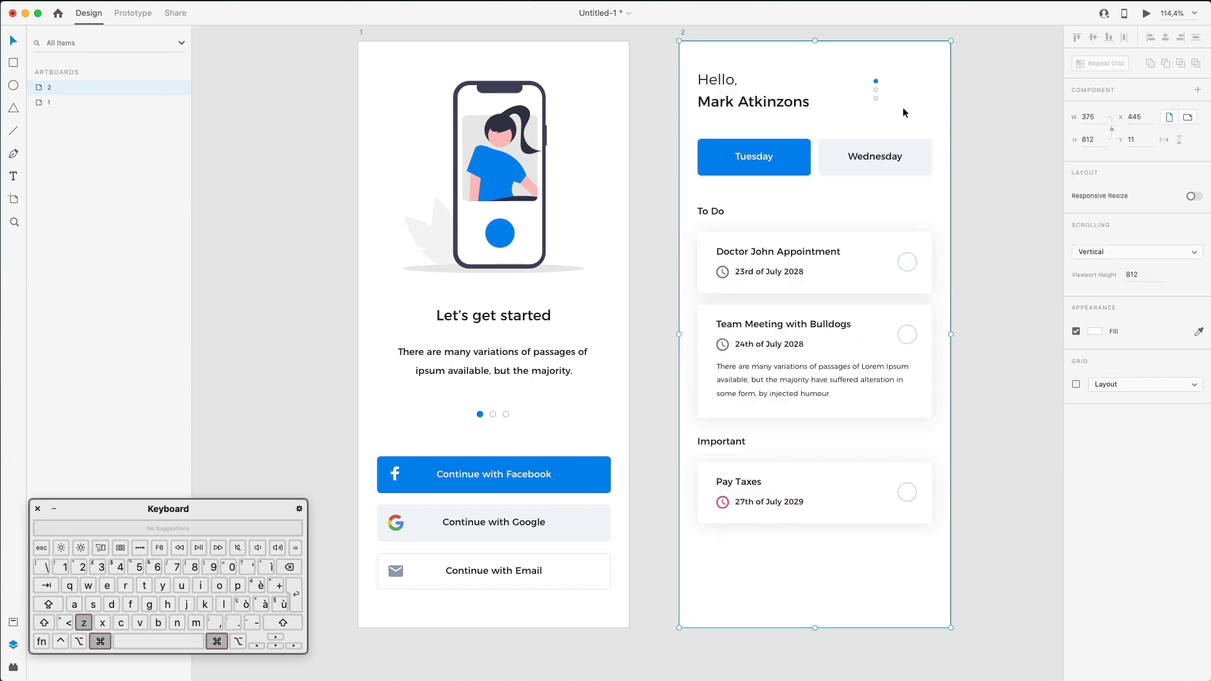
- Fill all three dots with the grey sampled from a card circle
left_click(876, 82, "super")
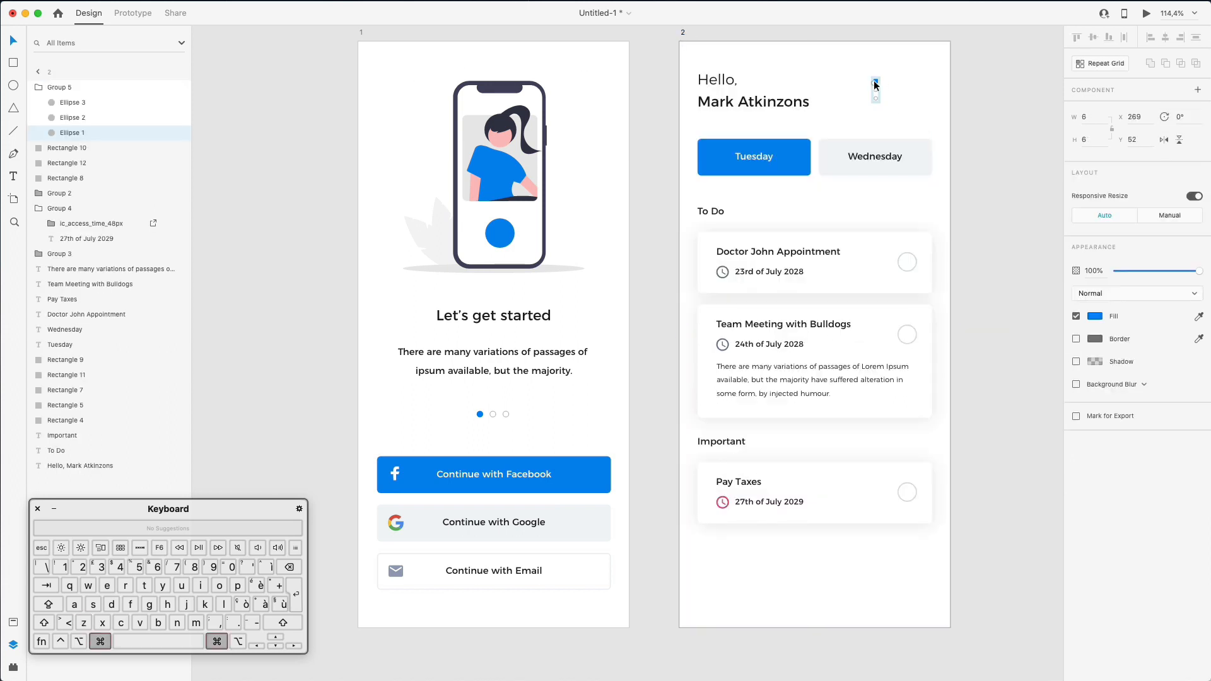
left_click(76, 103, "shift")
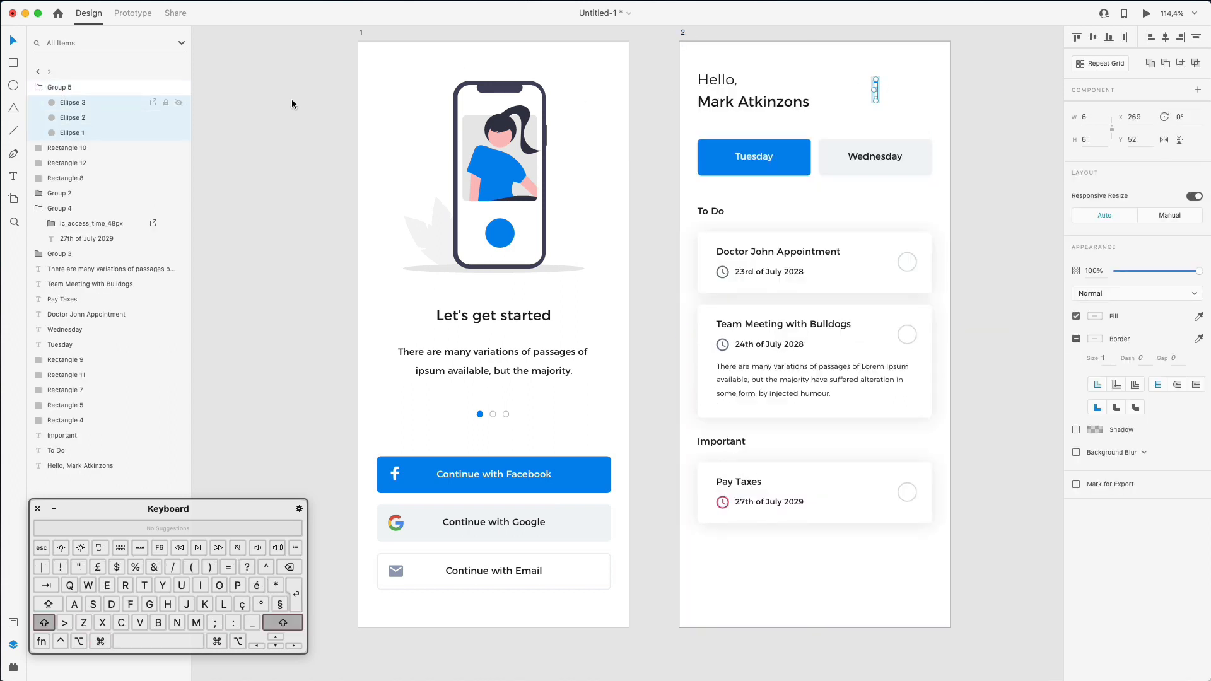
left_click(1077, 340)
left_click(1094, 317)
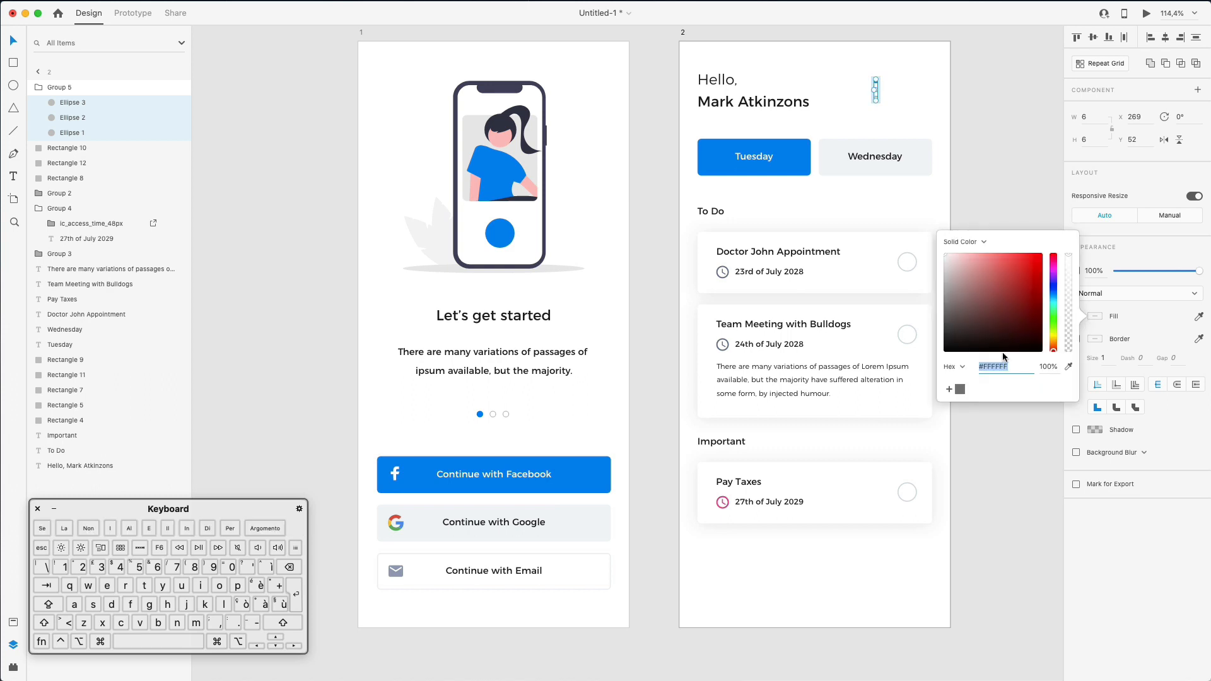
left_click(1069, 367)
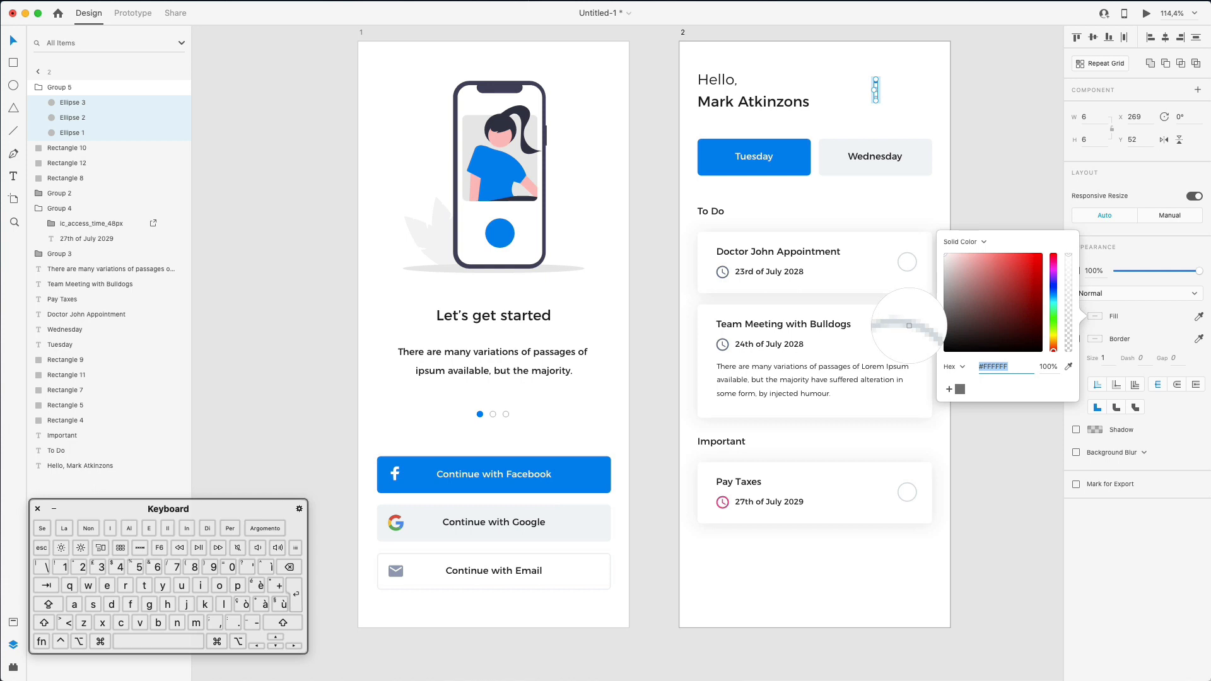
left_click(909, 325)
left_click(1107, 334)
left_click(1097, 338)
left_click(1095, 332)
left_click(1077, 341)
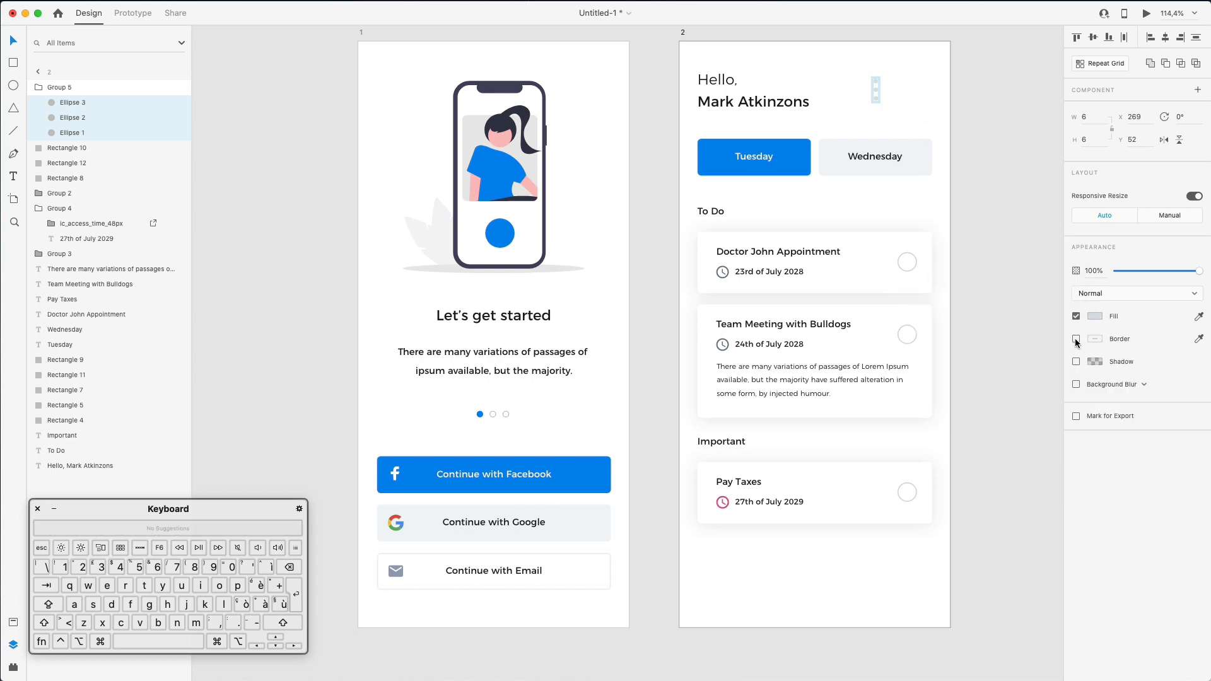
left_click(916, 75)
- Shift-resize the dots group to 20×4 and set its fill to #B9C3CC
left_click(877, 93)
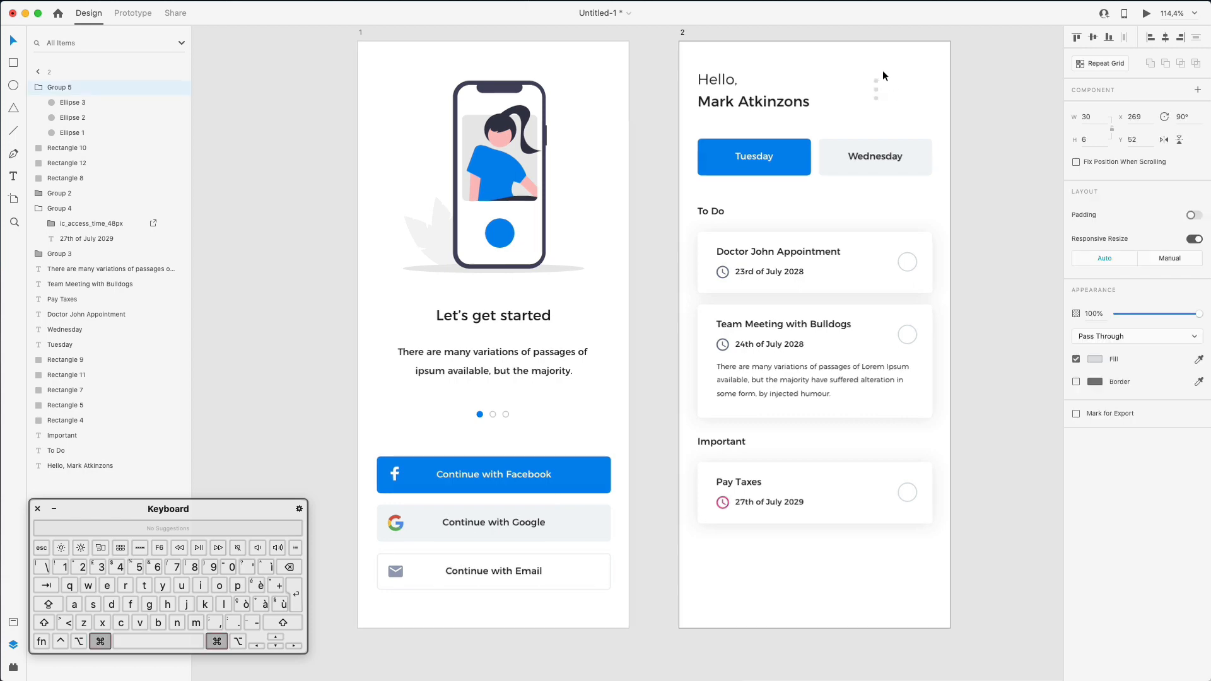
scroll(877, 95, "up", 5, "super")
left_click_drag(861, 135, 863, 134)
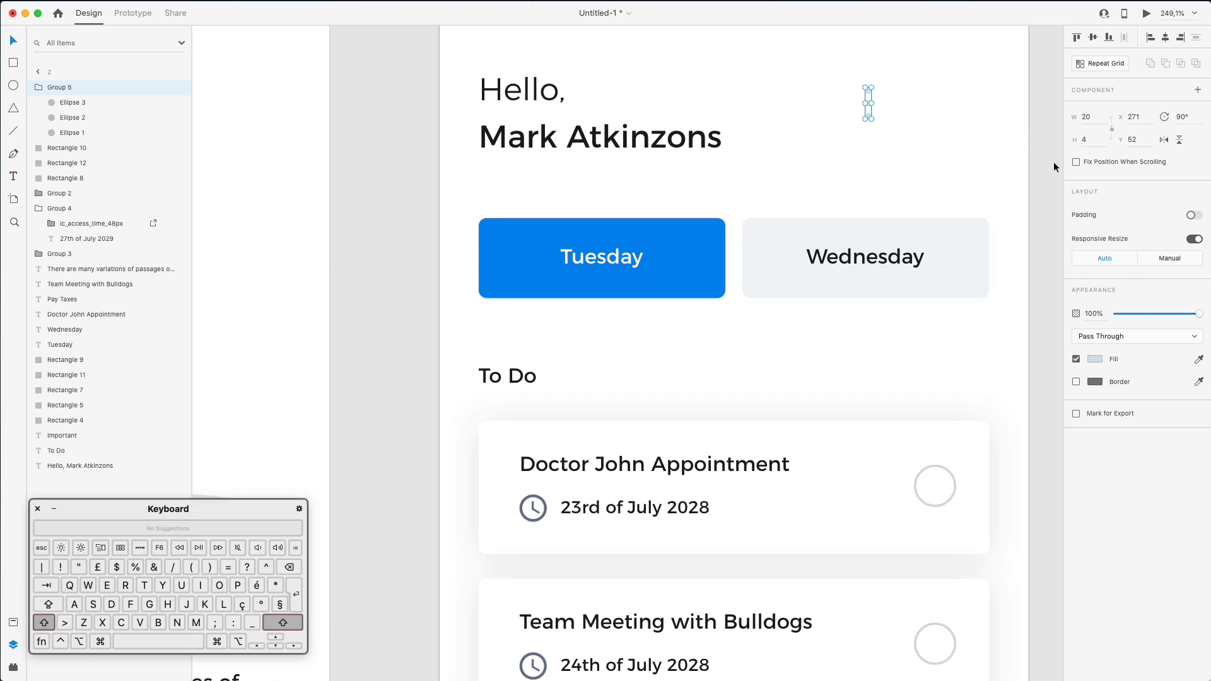
left_click(1095, 359)
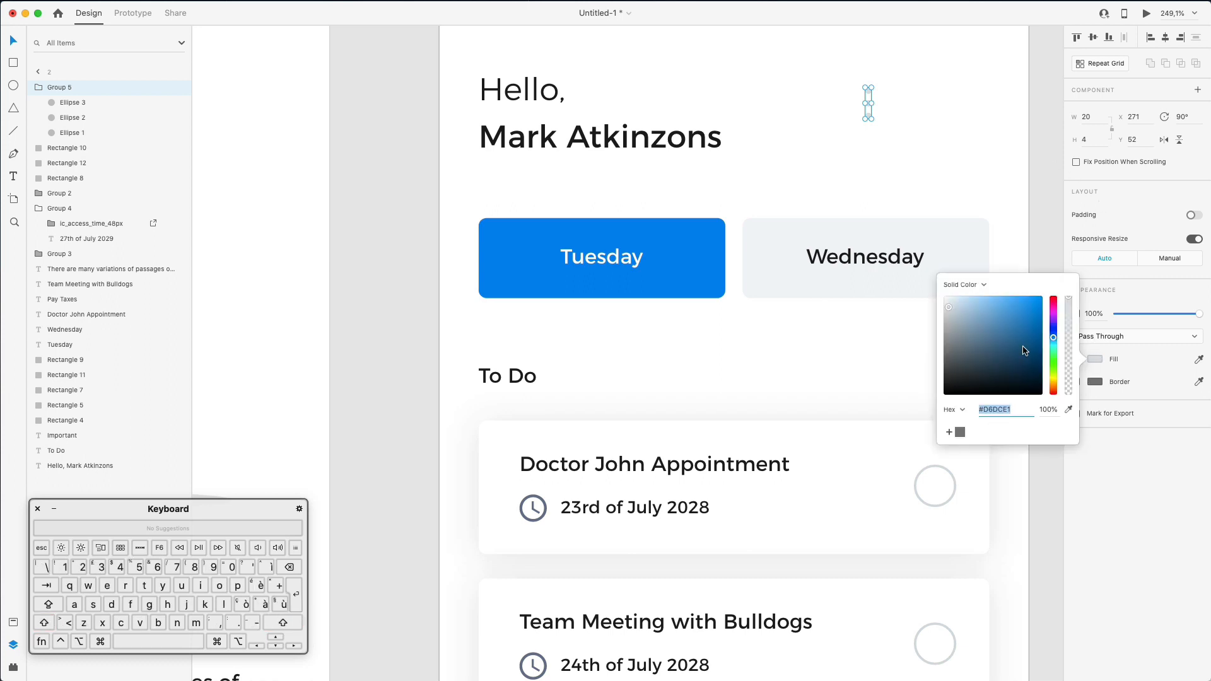
left_click(952, 312)
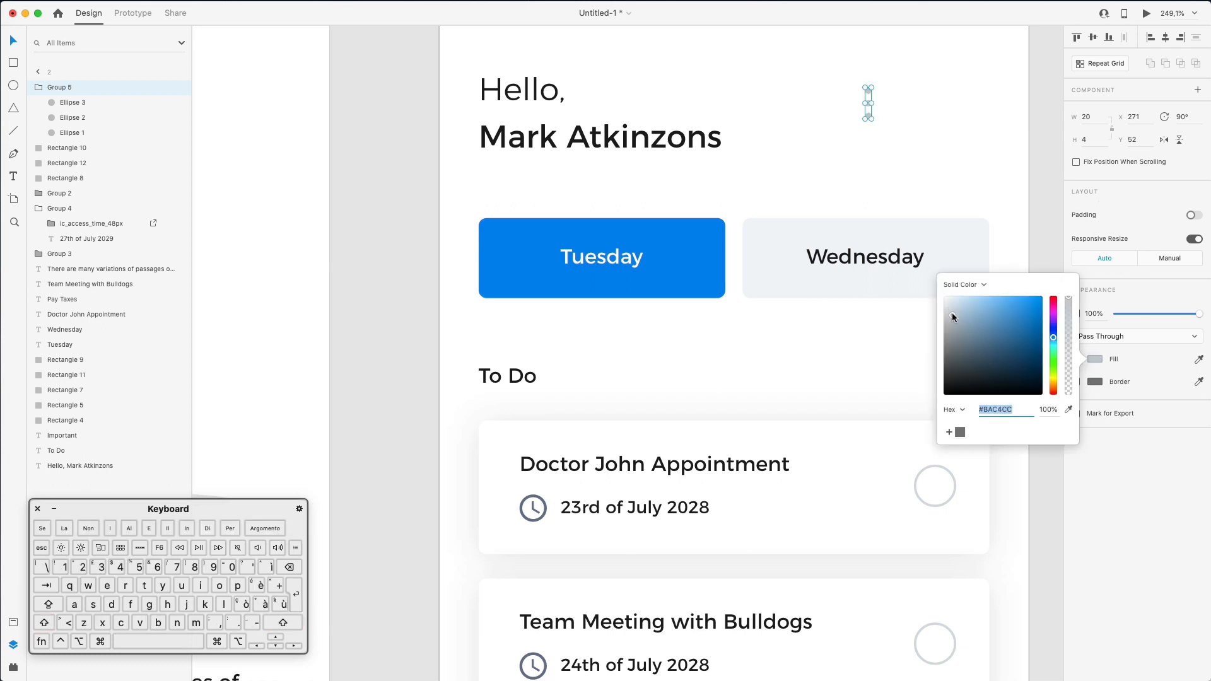
double_click(921, 134)
- Nudge the dots to the top right, level with the greeting and aligned with the cards
scroll(922, 134, "up", 3)
scroll(921, 134, "down", 5)
scroll(921, 133, "down", 2)
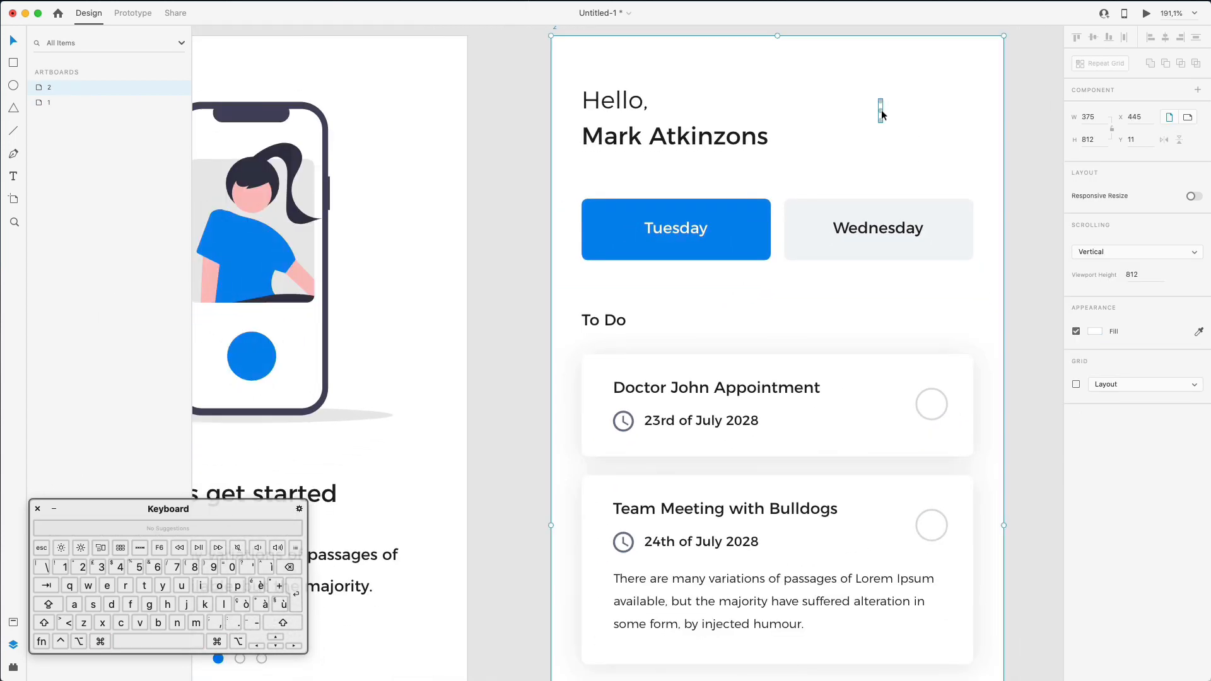
left_click(881, 111)
key("Down")
key("shift+Right")
key("shift+Right")
key("shift+Right")
key("shift+Right")
key("Right")
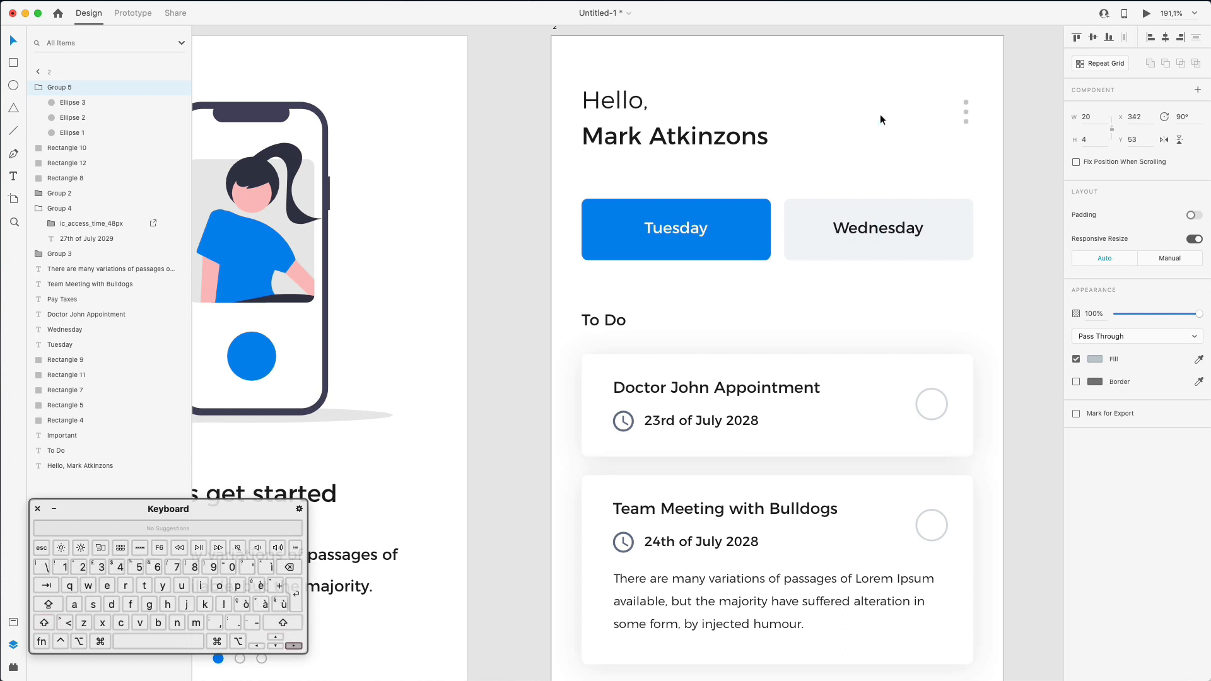
key("Right")
key("Right")
key("Down")
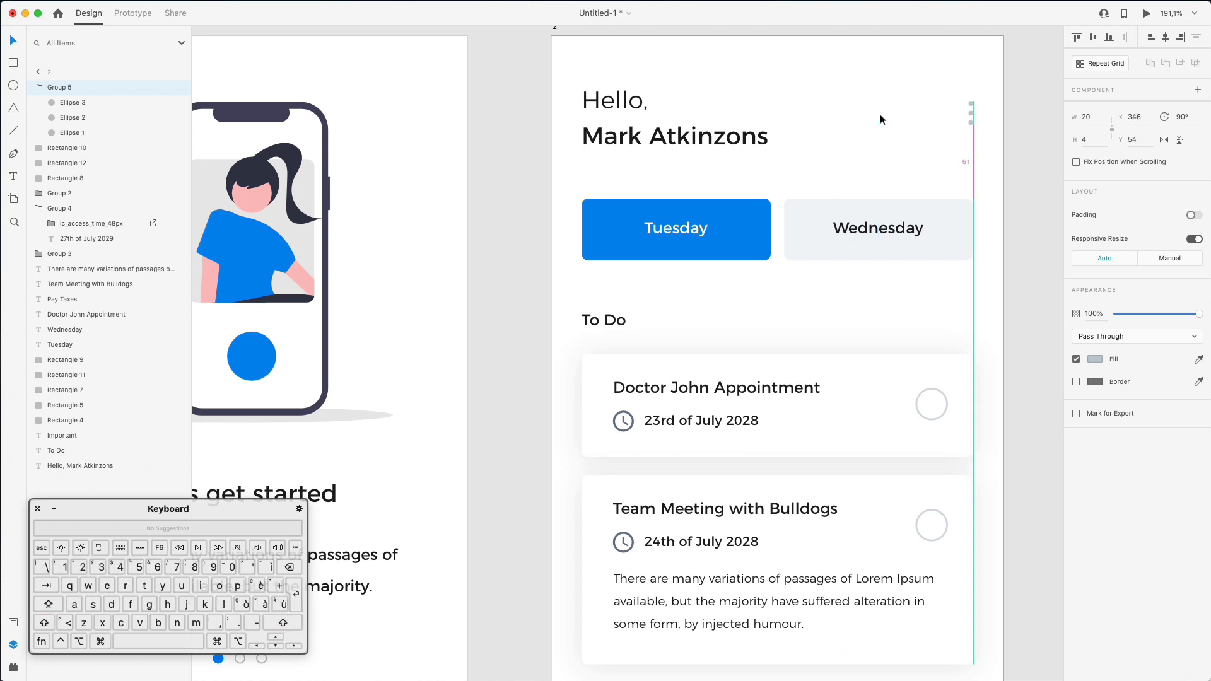
scroll(881, 115, "down", 3)
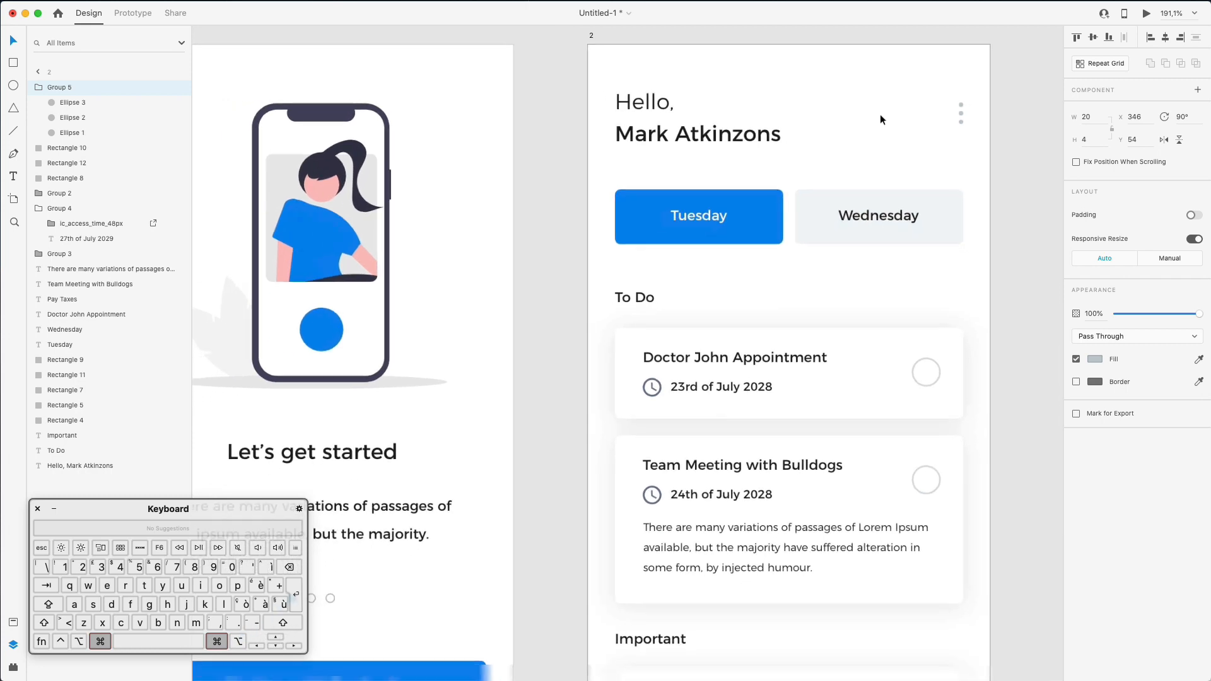
- Select both the Doctor John and Team Meeting clock icons together
left_click(917, 121)
scroll(916, 121, "down", 5)
scroll(917, 121, "up", 3)
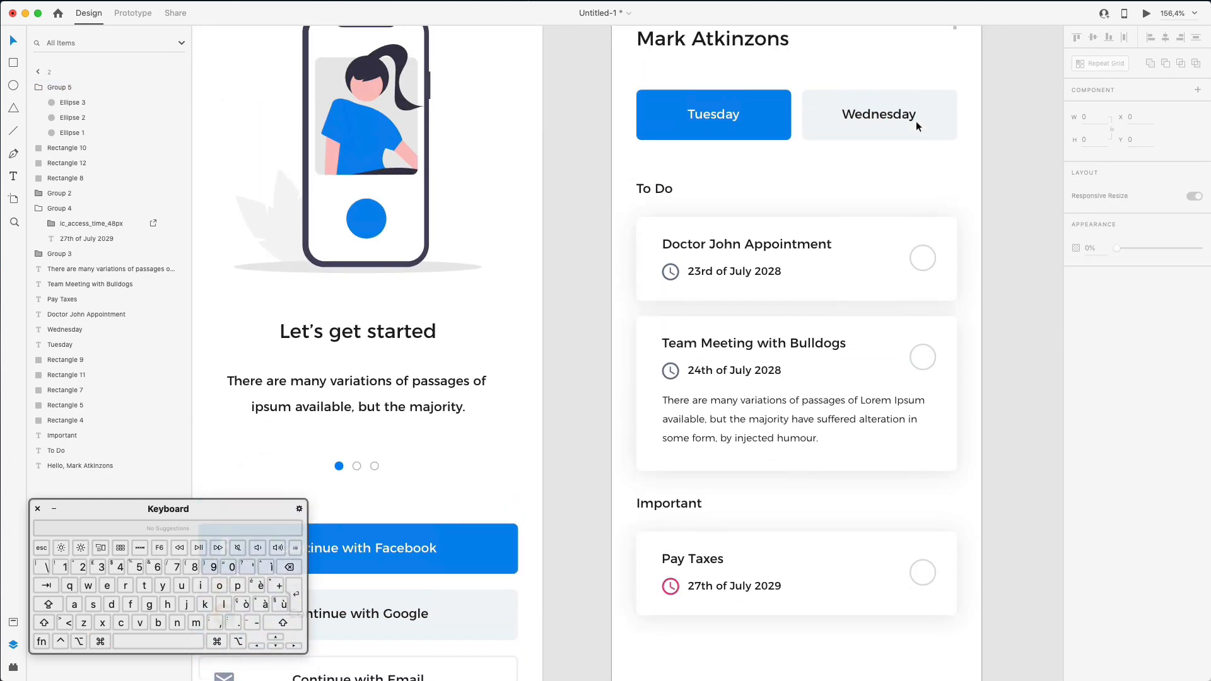
double_click(670, 272)
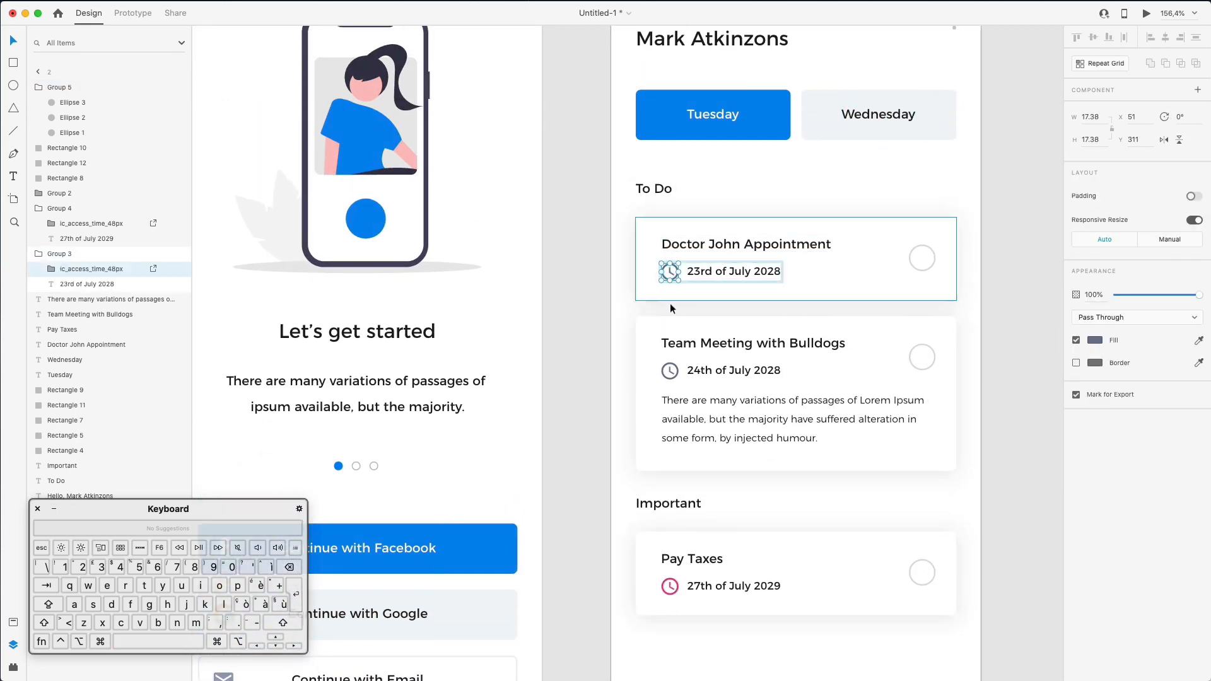
left_click(670, 372, "shift")
left_click(670, 372, "shift")
double_click(670, 372)
double_click(670, 372)
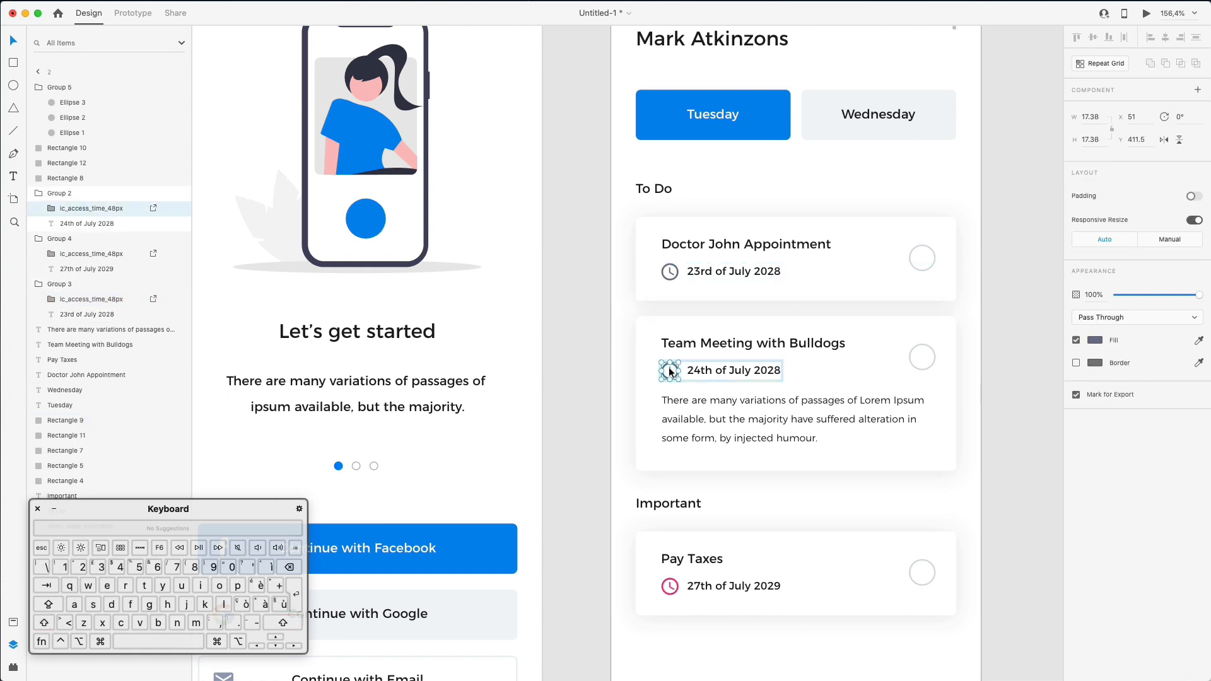
double_click(671, 274, "shift")
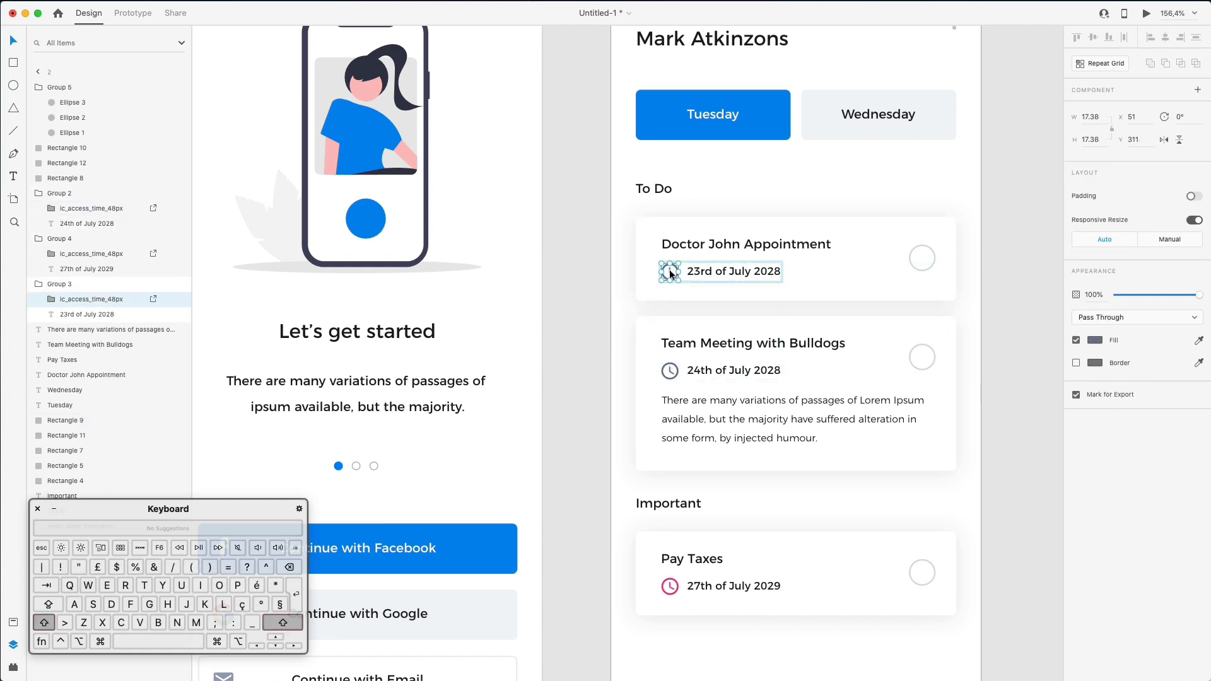
left_click(672, 372, "shift+super")
- Color both clock icons light grey using the Fill eyedropper
scroll(726, 360, "up", 3)
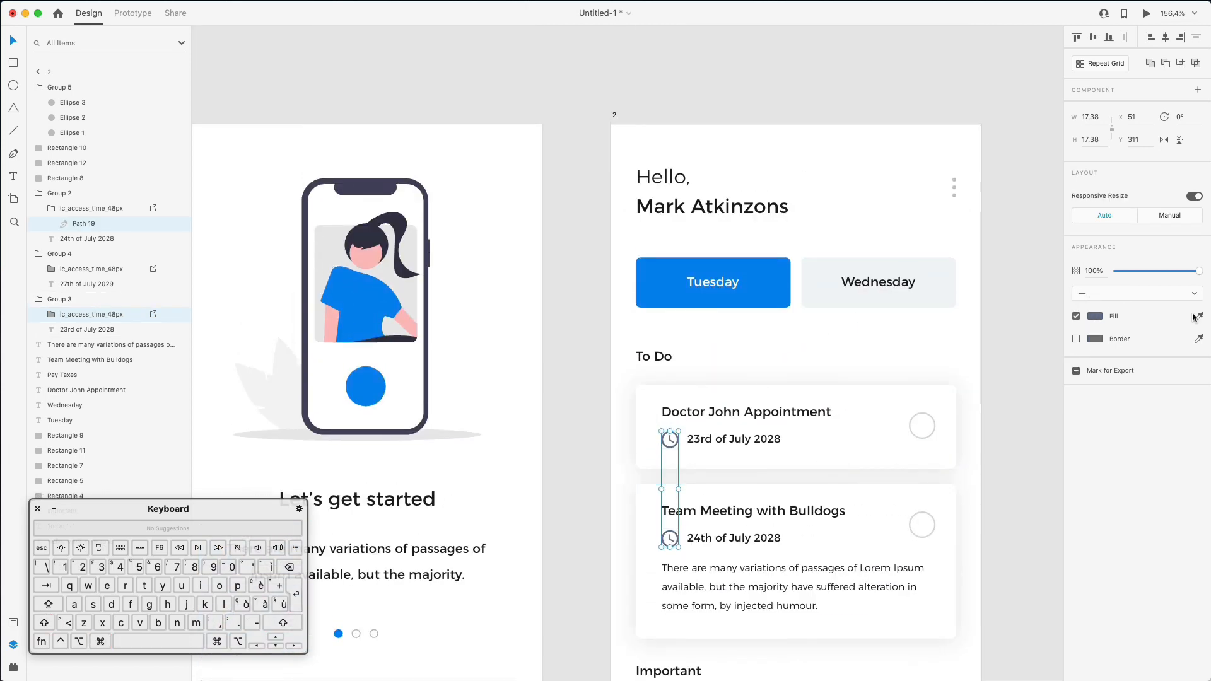
left_click(1198, 316)
left_click(959, 178)
scroll(862, 94, "down", 5)
left_click(1035, 142)
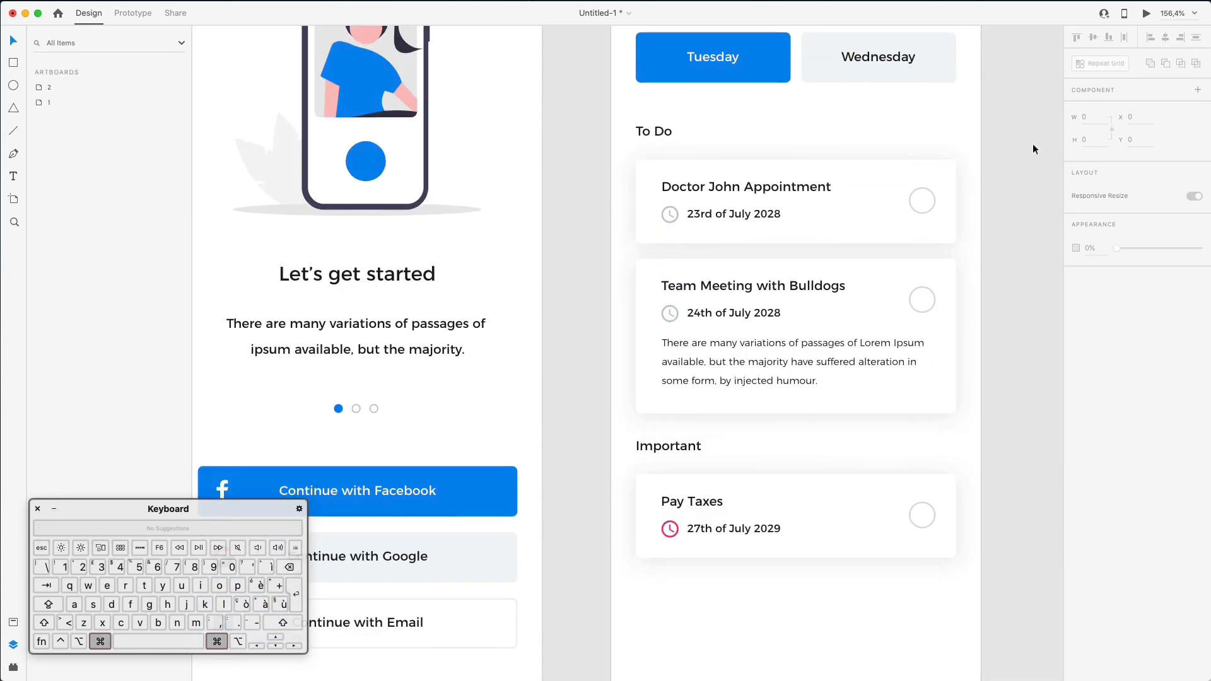
- Shift the 23 July 2028, 24 July 2028 and 27 July 2029 dates slightly right
scroll(1033, 149, "down", 3)
left_click(759, 207, "super")
left_click(769, 292, "shift+super")
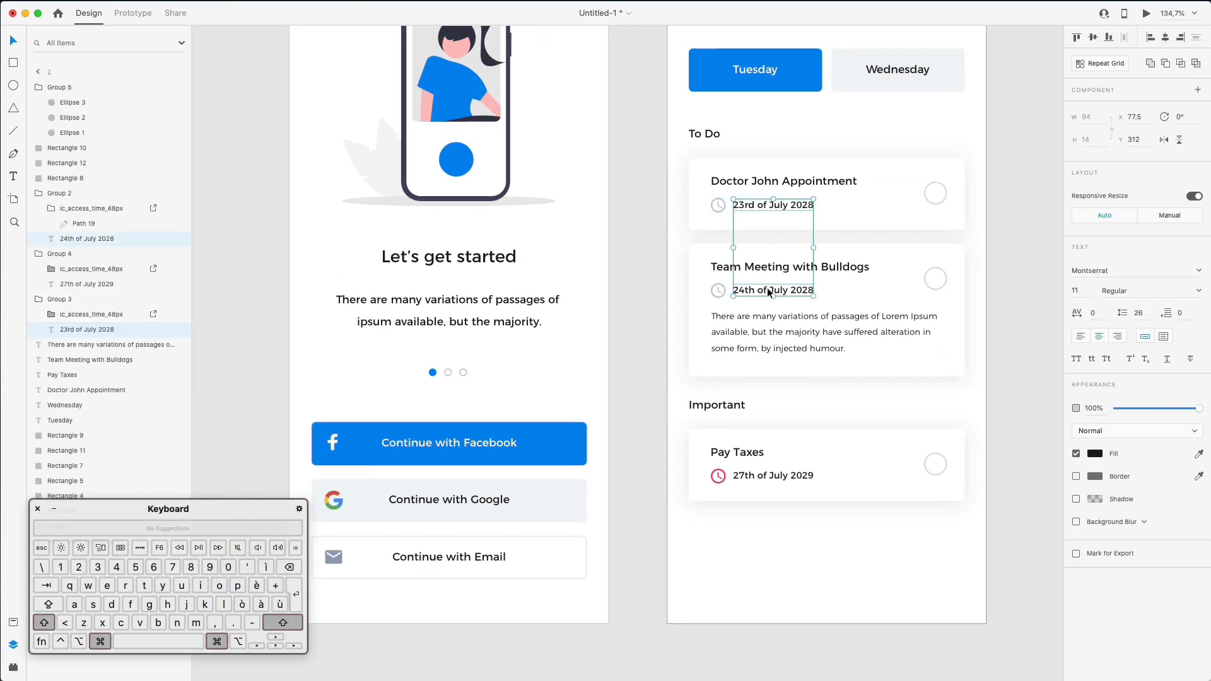
left_click(775, 477, "shift+super")
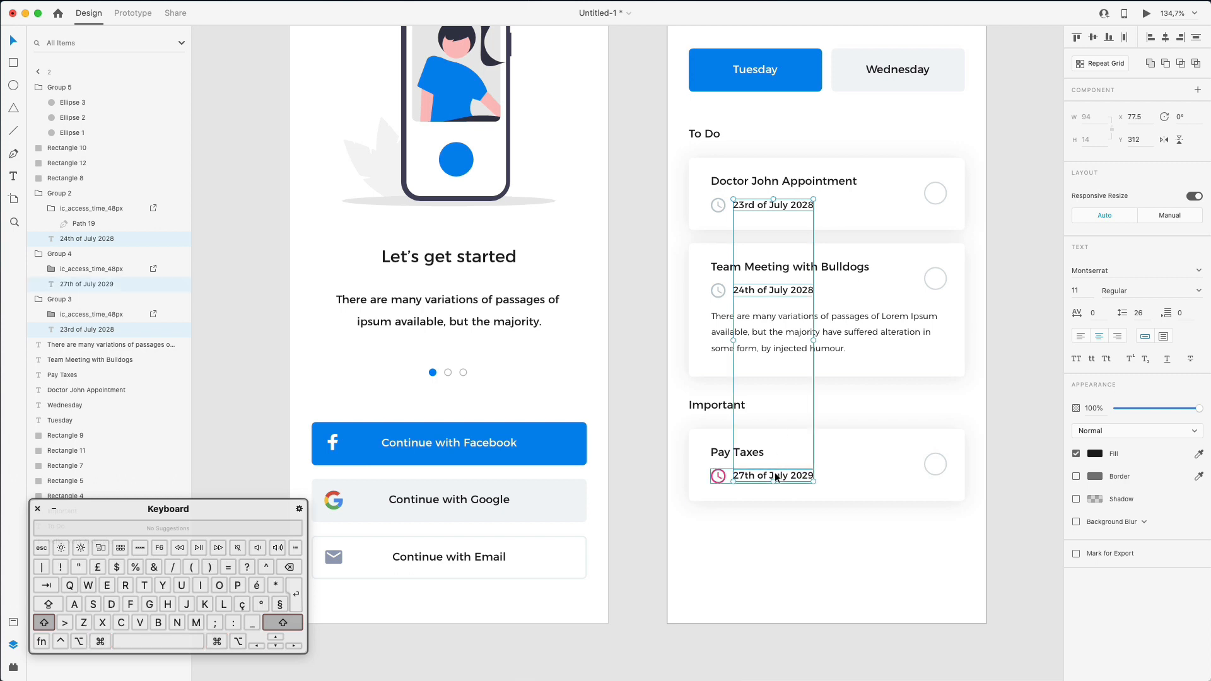
key("Right")
key("Right")
key("Right")
key("Right")
key("Left")
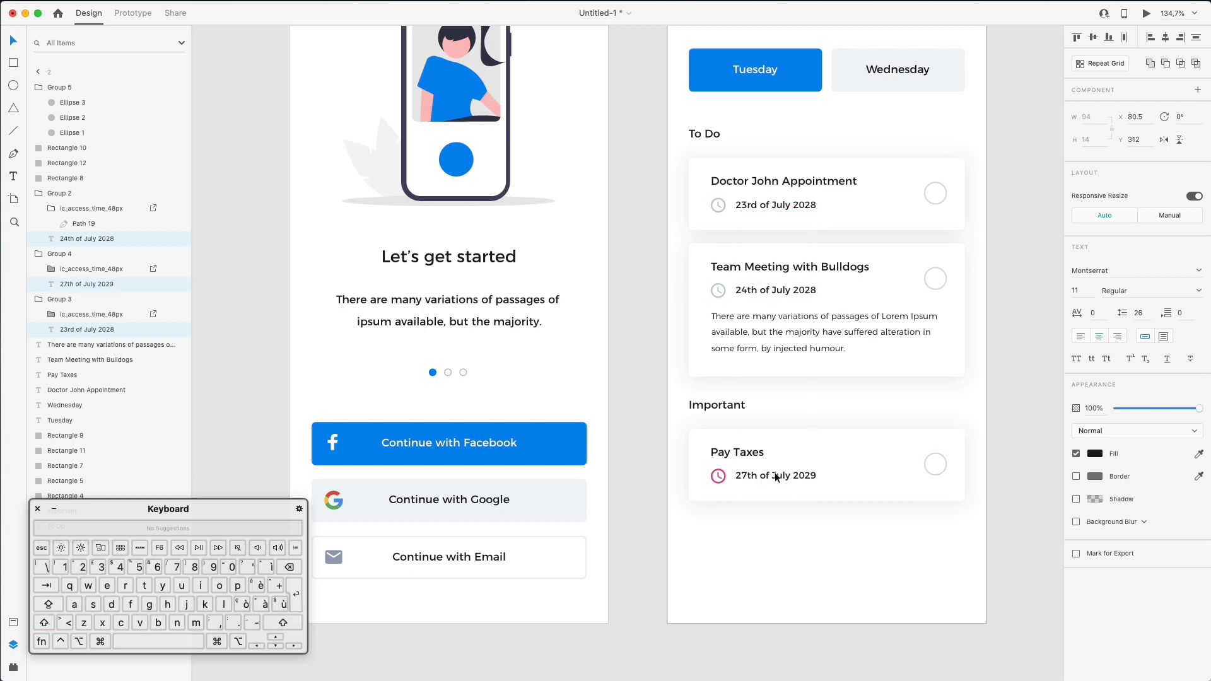
left_click(1002, 237)
scroll(1002, 237, "down", 1)
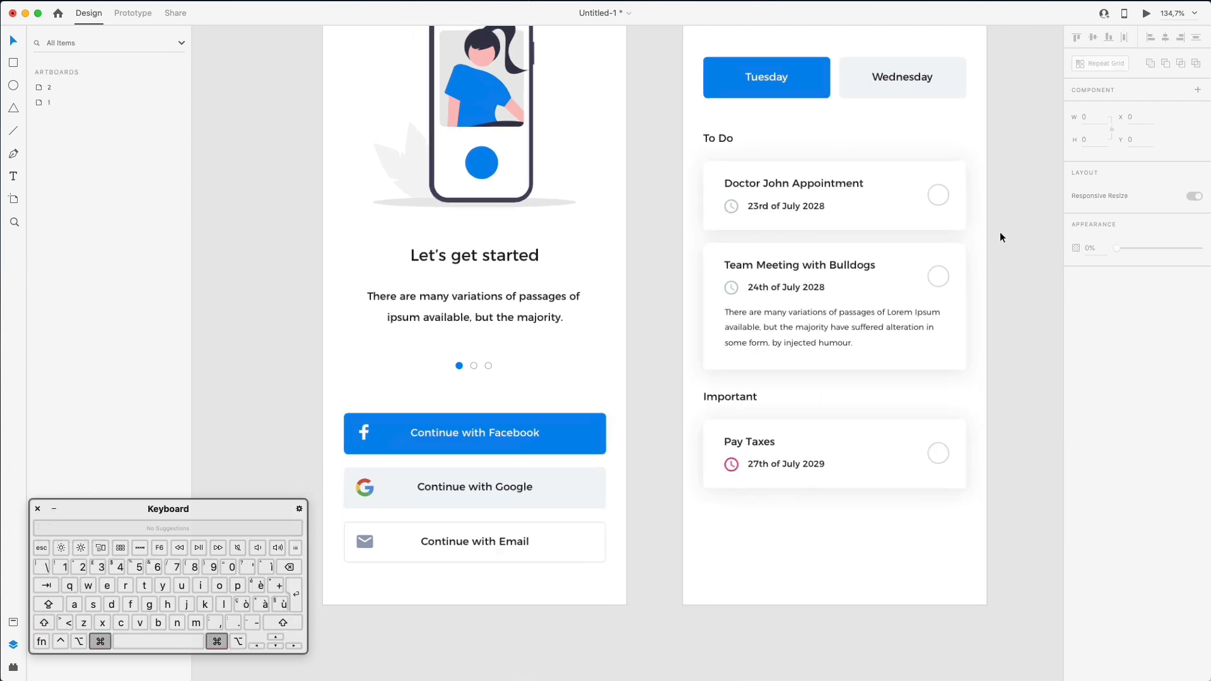
scroll(1001, 237, "down", 3)
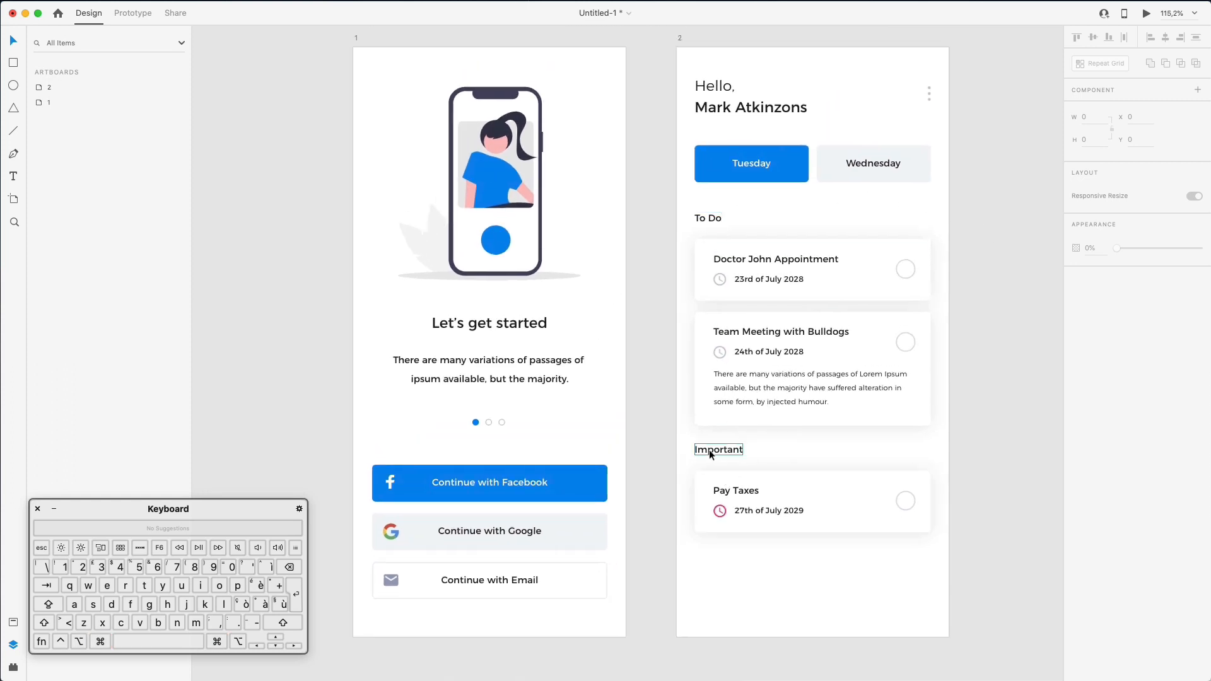
- Drag a check icon and an 'err' exclamation icon from Nucleo into the XD file
key("super+Tab")
type("check")
left_click_drag(865, 501, 1005, 238)
key("super+a")
type("impo")
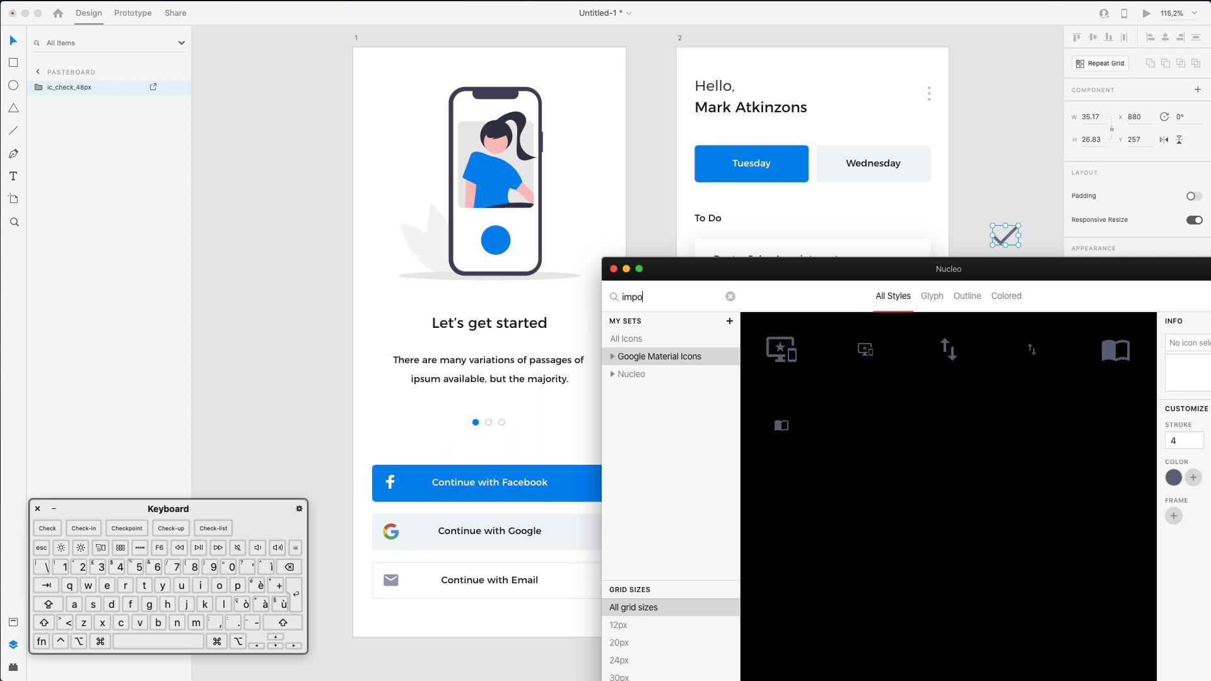
key("shift")
key("shift+Up")
type("err")
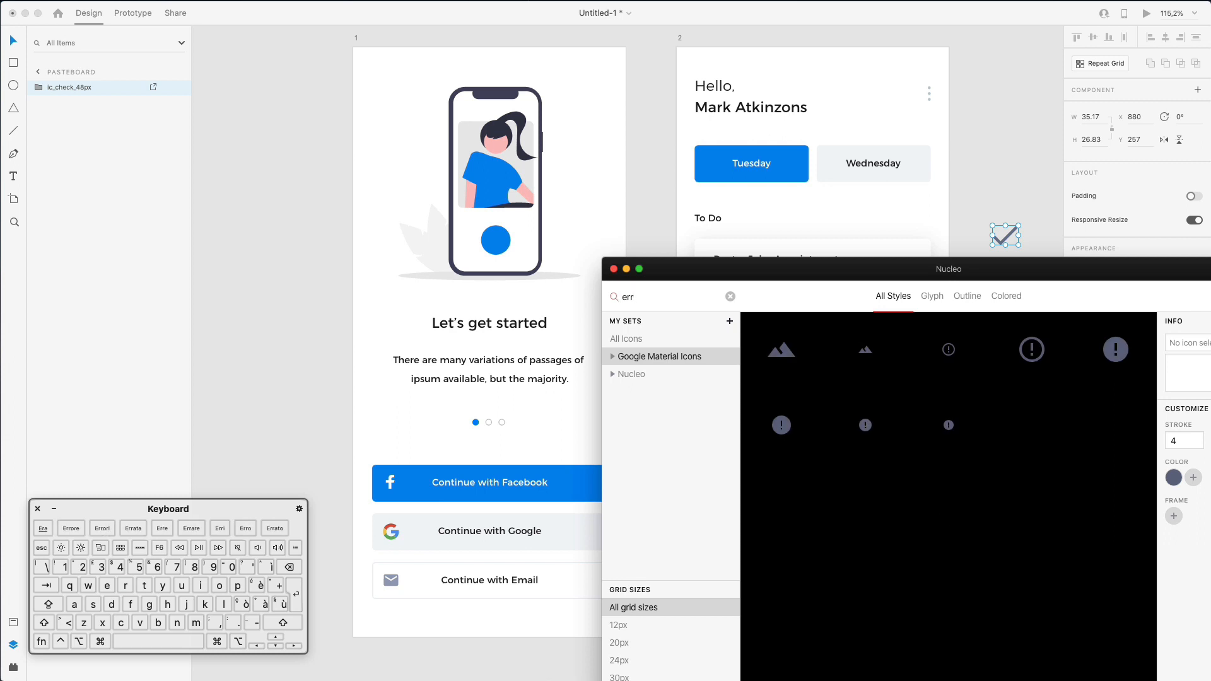
left_click_drag(949, 351, 969, 246)
scroll(990, 209, "down", 2)
left_click_drag(1012, 179, 982, 164)
scroll(982, 164, "up", 5)
- Place the check icon left of To Do and shift the To Do and Important headings right
left_click(979, 166)
left_click_drag(980, 169, 504, 146)
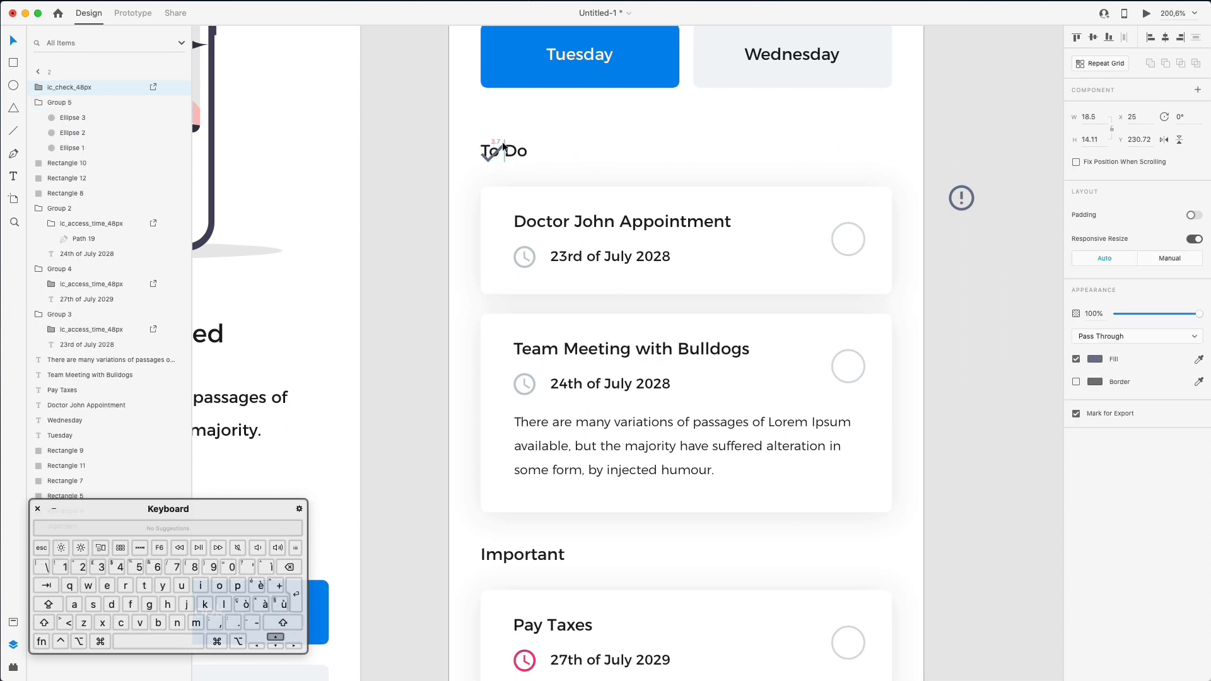
key("Right")
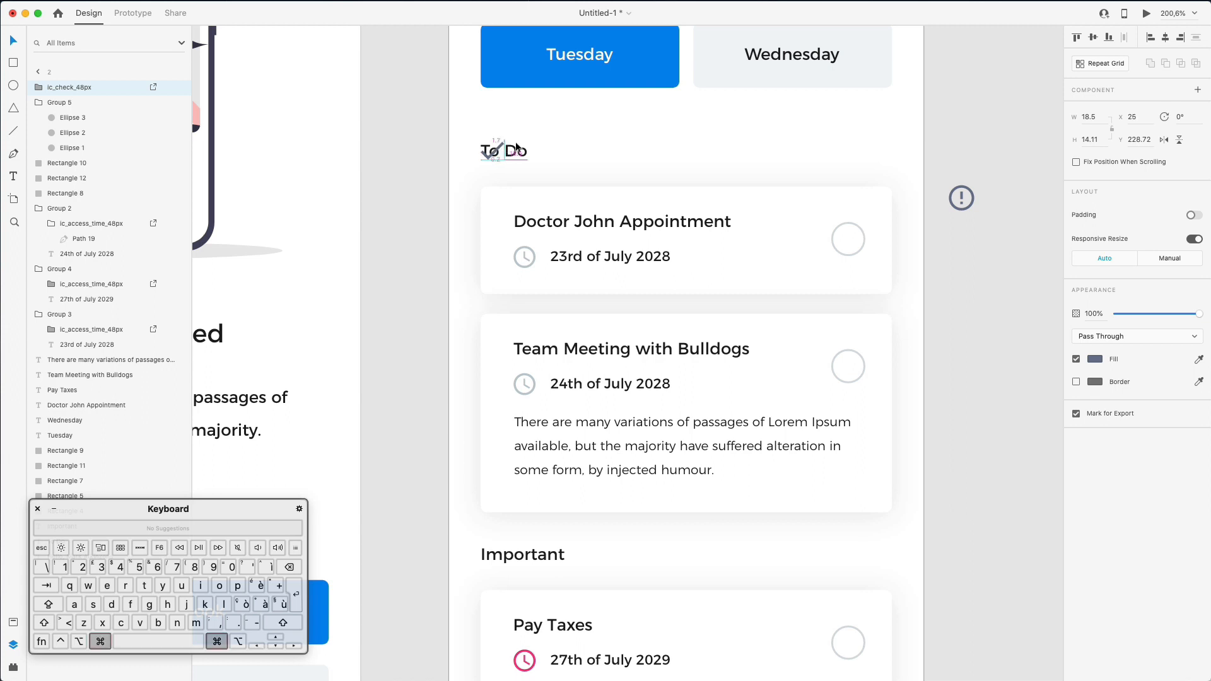
left_click(503, 146, "super")
left_click_drag(521, 152, 562, 153)
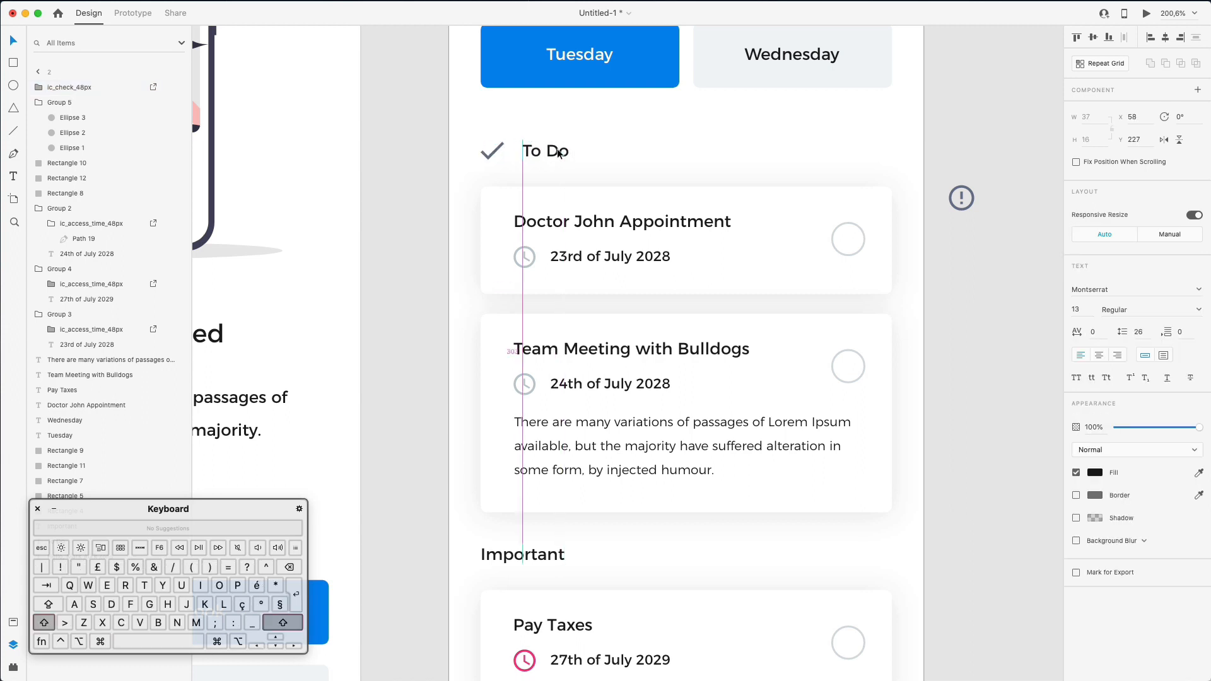
left_click(500, 558)
left_click_drag(500, 559, 533, 554)
- Colour the check icon the clocks' light grey with the fill eyedropper
left_click(541, 151, "shift")
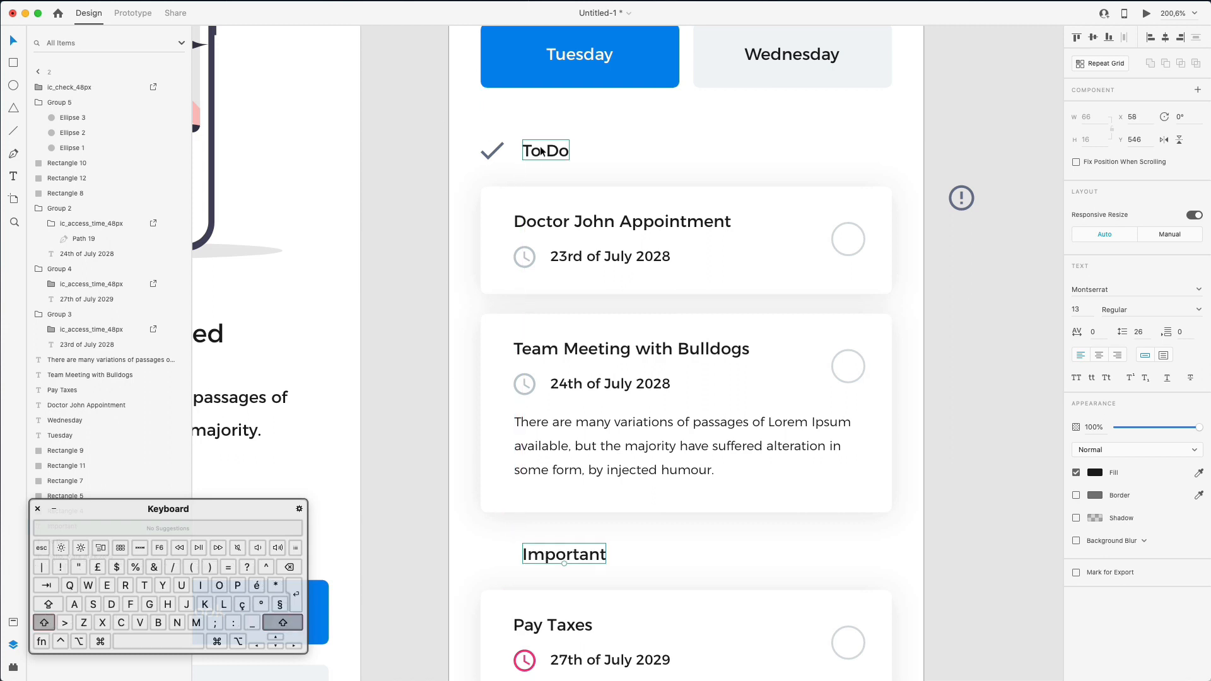
left_click(497, 151)
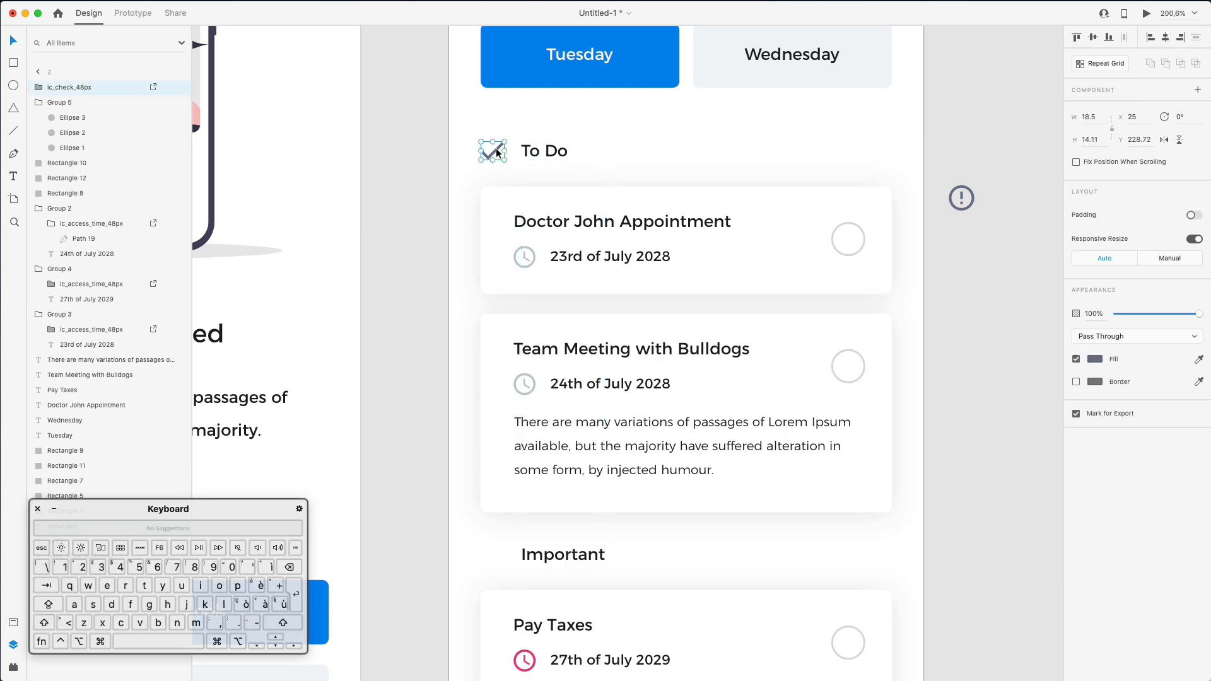
left_click(1200, 359)
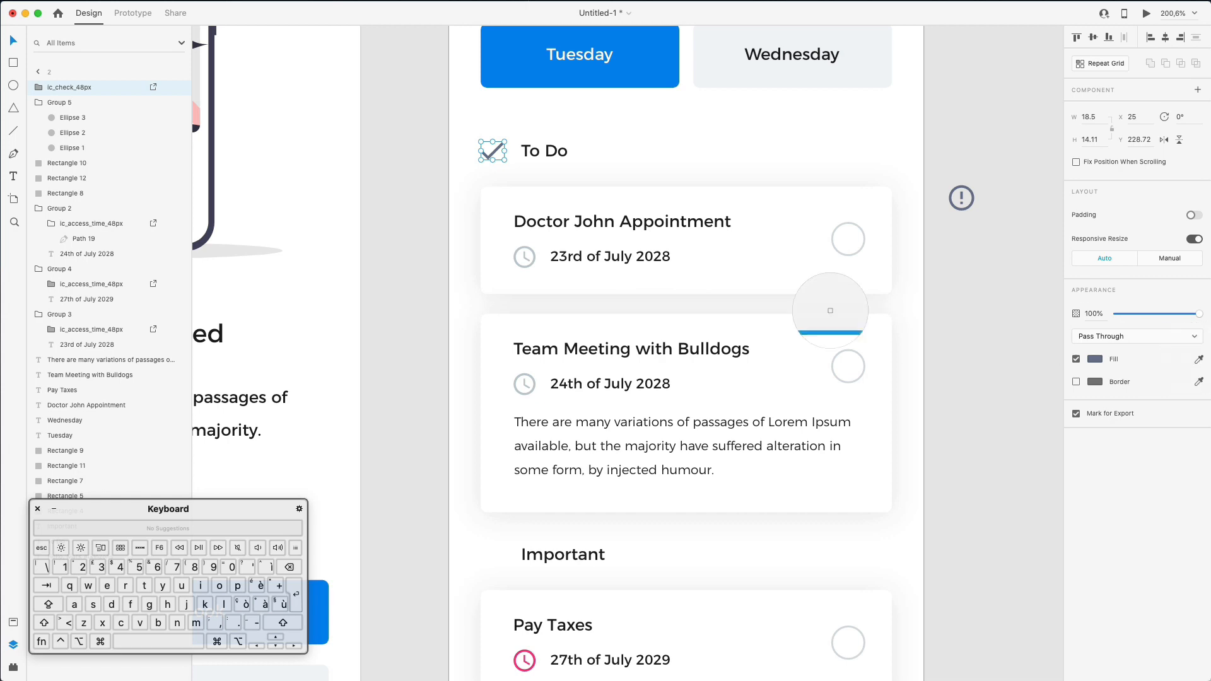
left_click(516, 255)
left_click(449, 189)
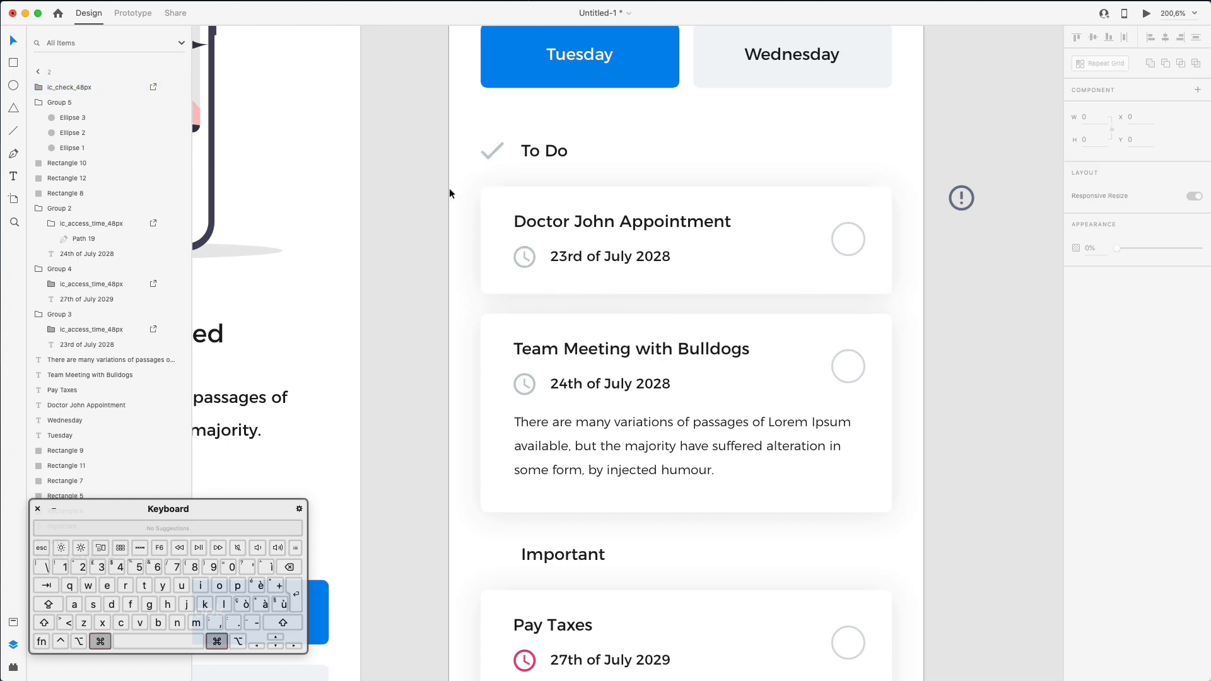
- Colour the error icon the same light grey as the check icon
scroll(448, 191, "down", 5)
scroll(448, 190, "down", 5)
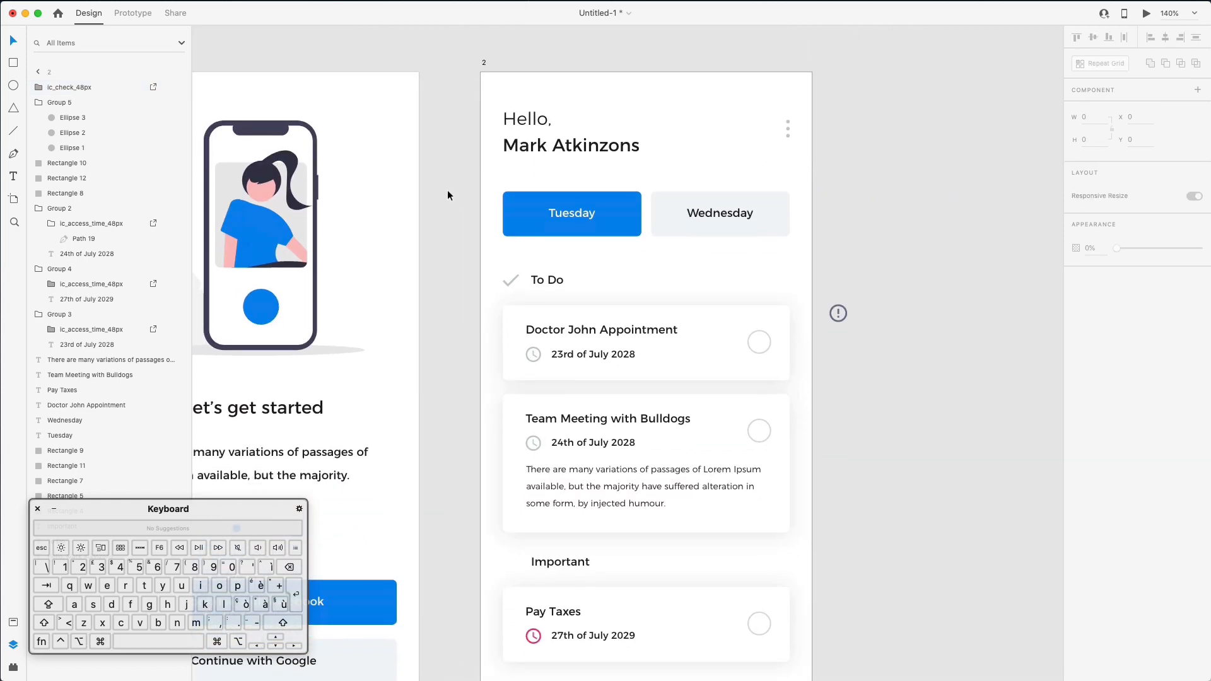
scroll(448, 190, "up", 2)
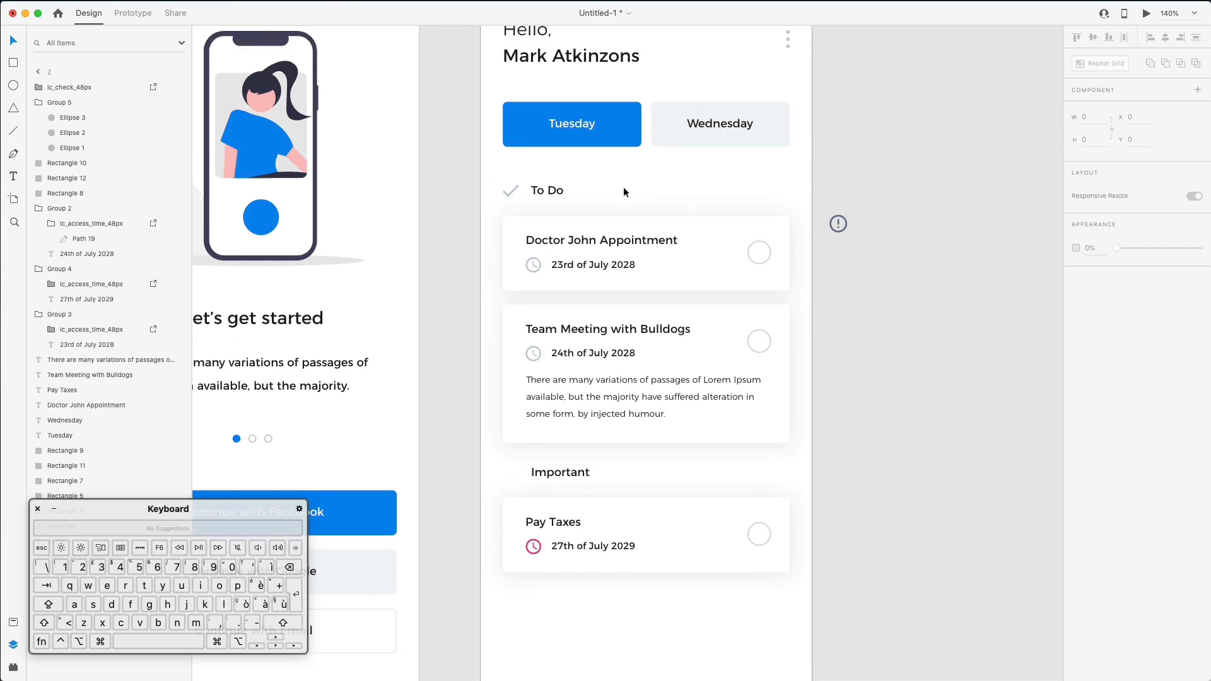
left_click_drag(838, 224, 509, 181)
scroll(511, 181, "up", 2)
scroll(511, 181, "up", 5)
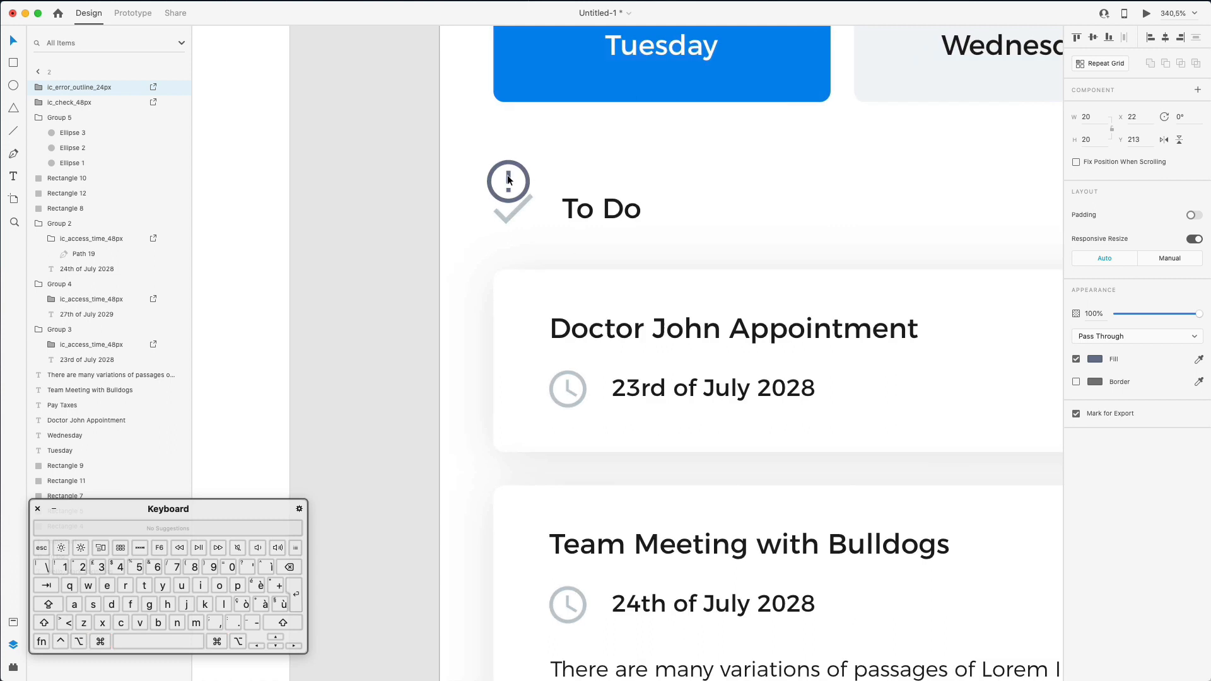
key("Right")
key("Right")
left_click(1199, 359)
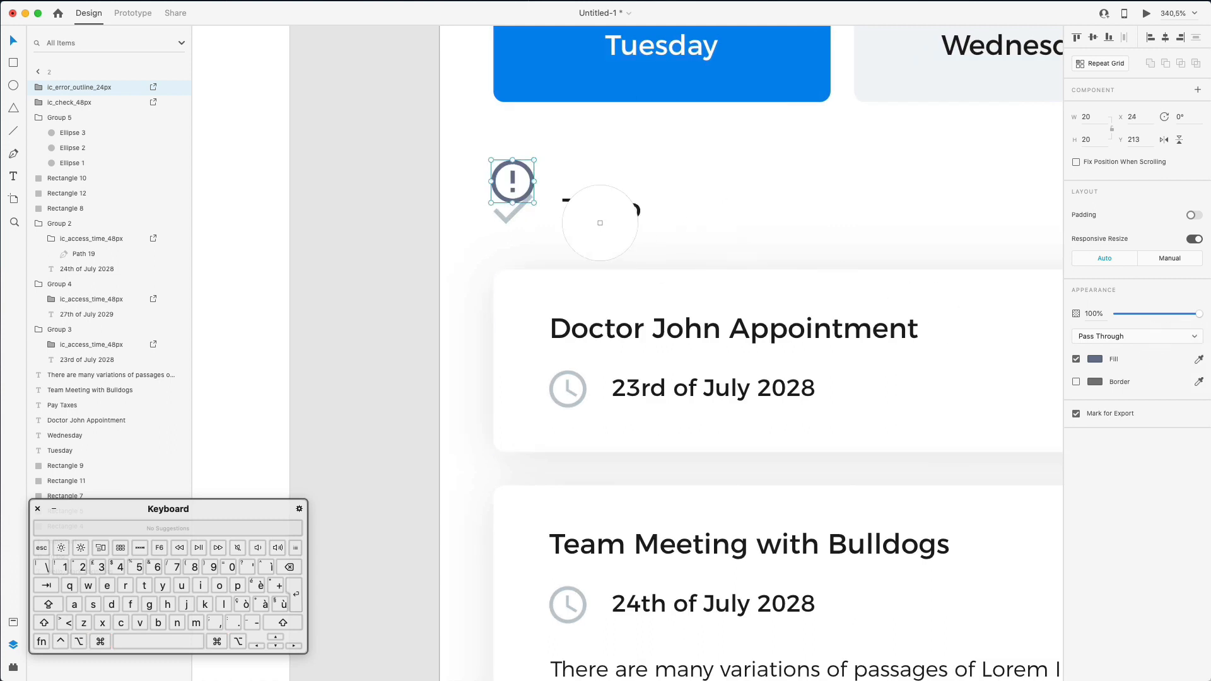
left_click(512, 211)
scroll(583, 187, "down", 8)
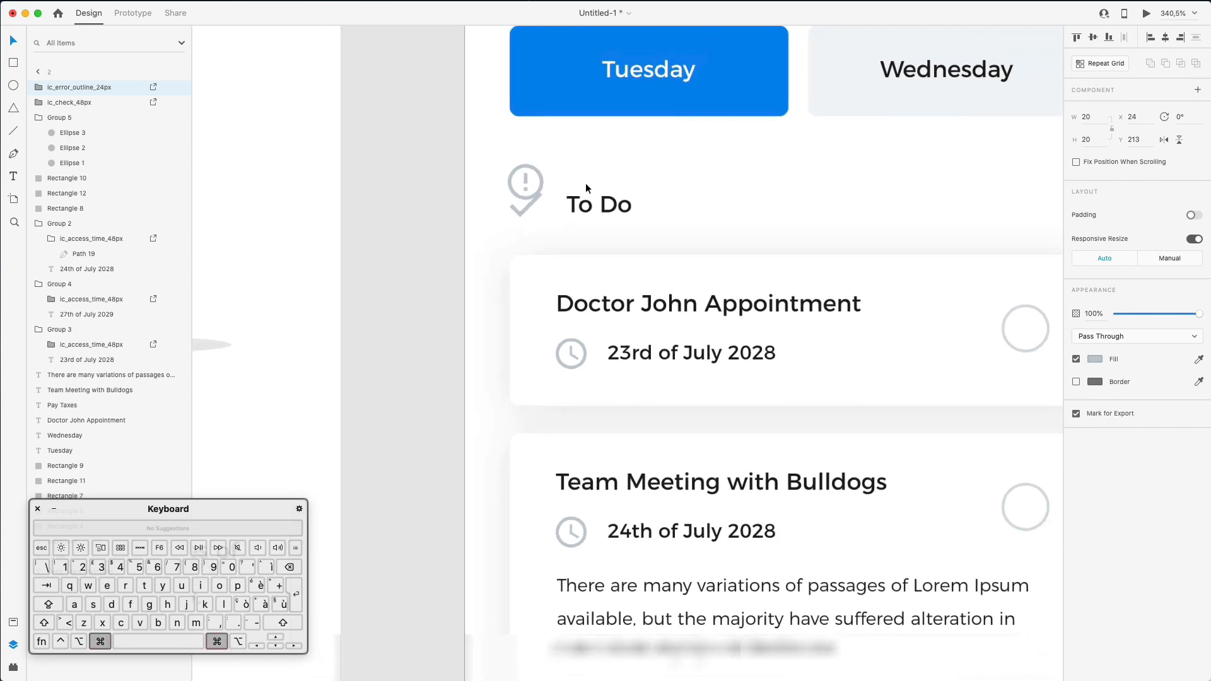
left_click(559, 183)
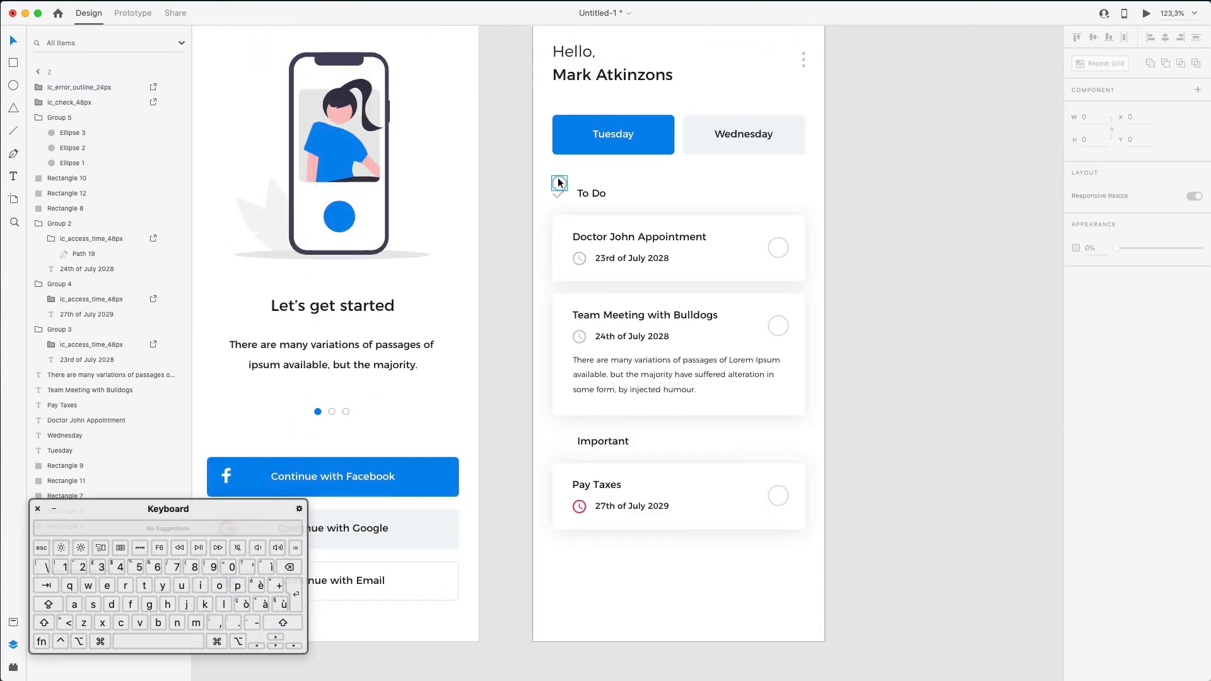
- Move the grey error icon beside the Important heading, nudged up 1 px
left_click_drag(559, 183, 559, 442)
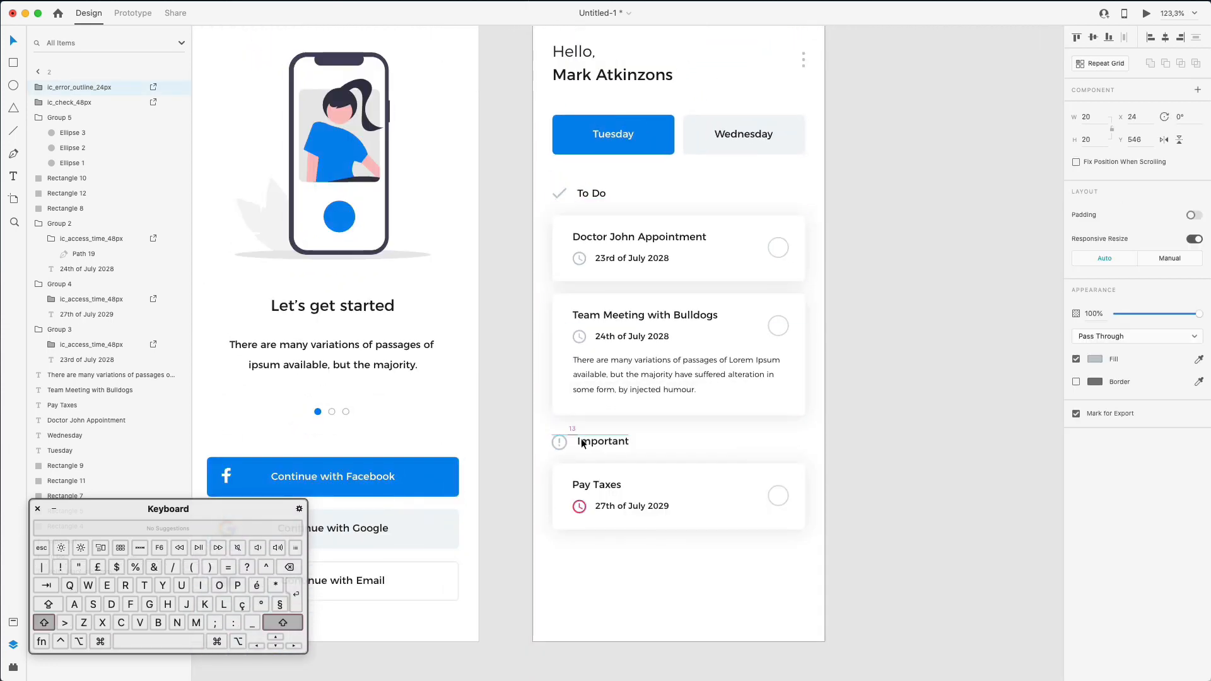
key("Up")
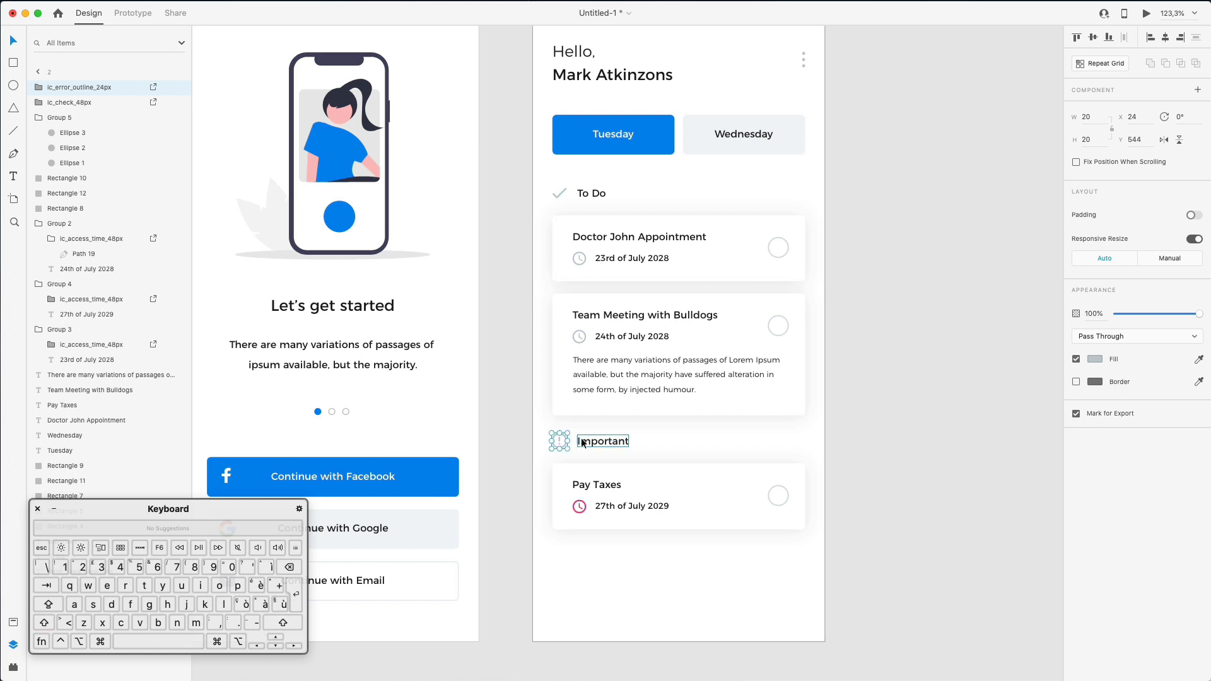
key("Escape")
key("super+0")
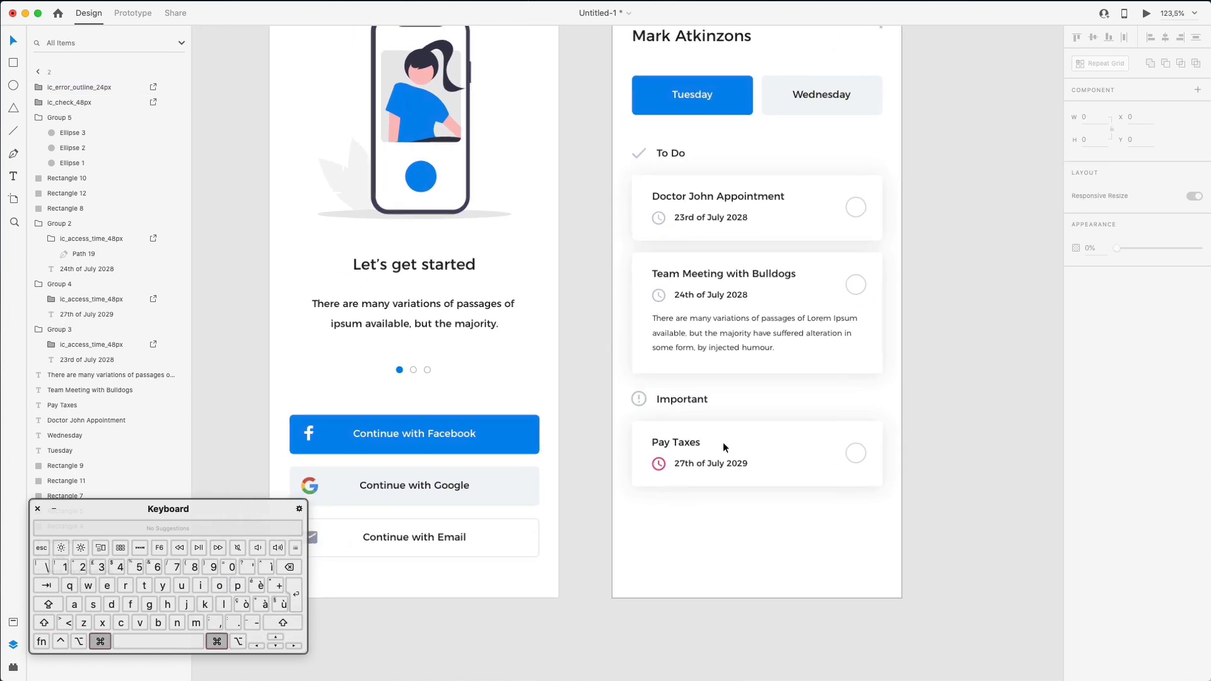
left_click(907, 402)
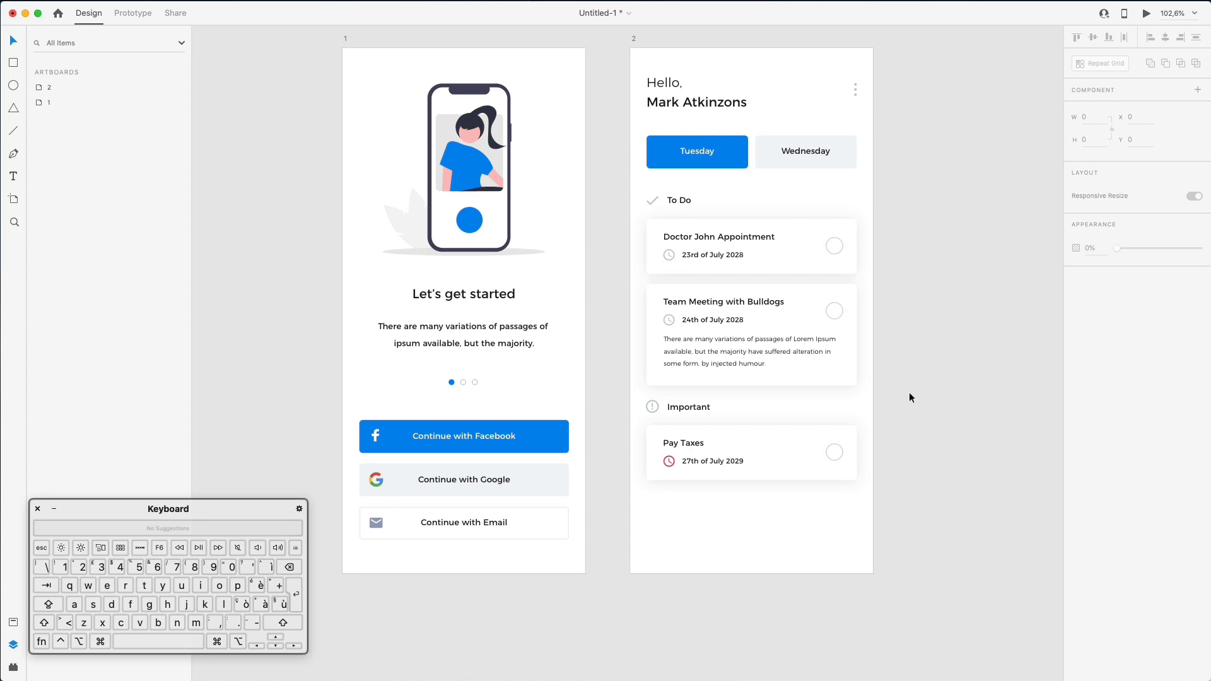
scroll(908, 393, "down", 2)
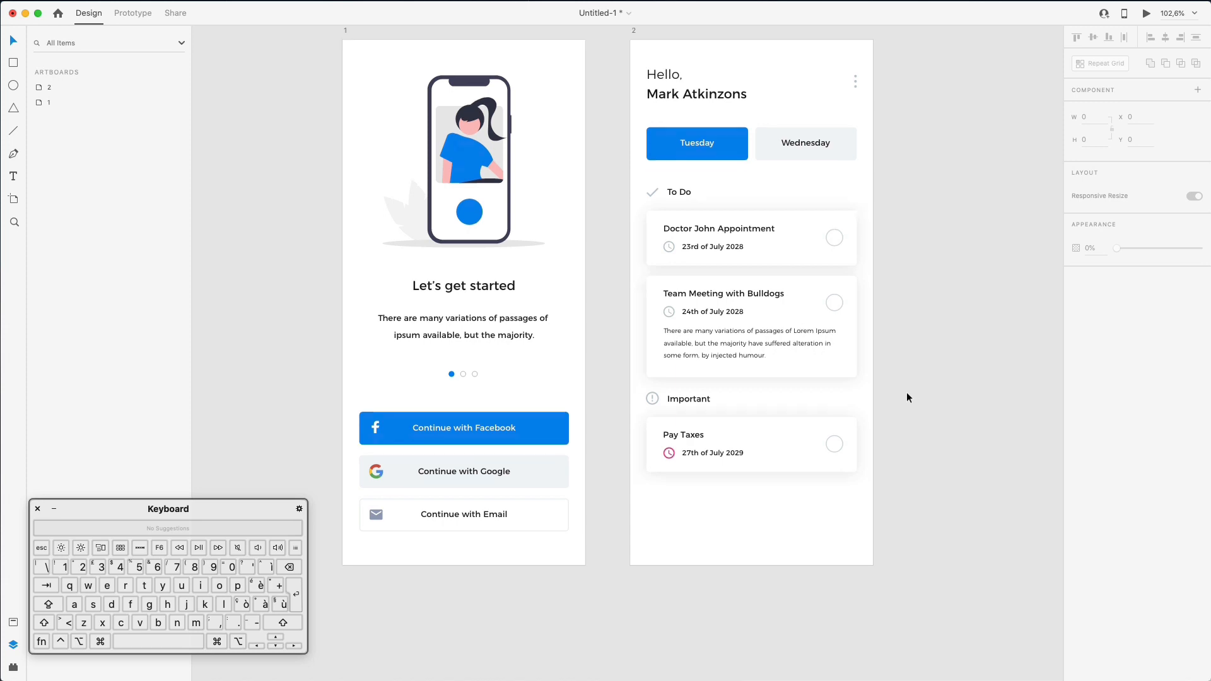
scroll(912, 414, "up", 4)
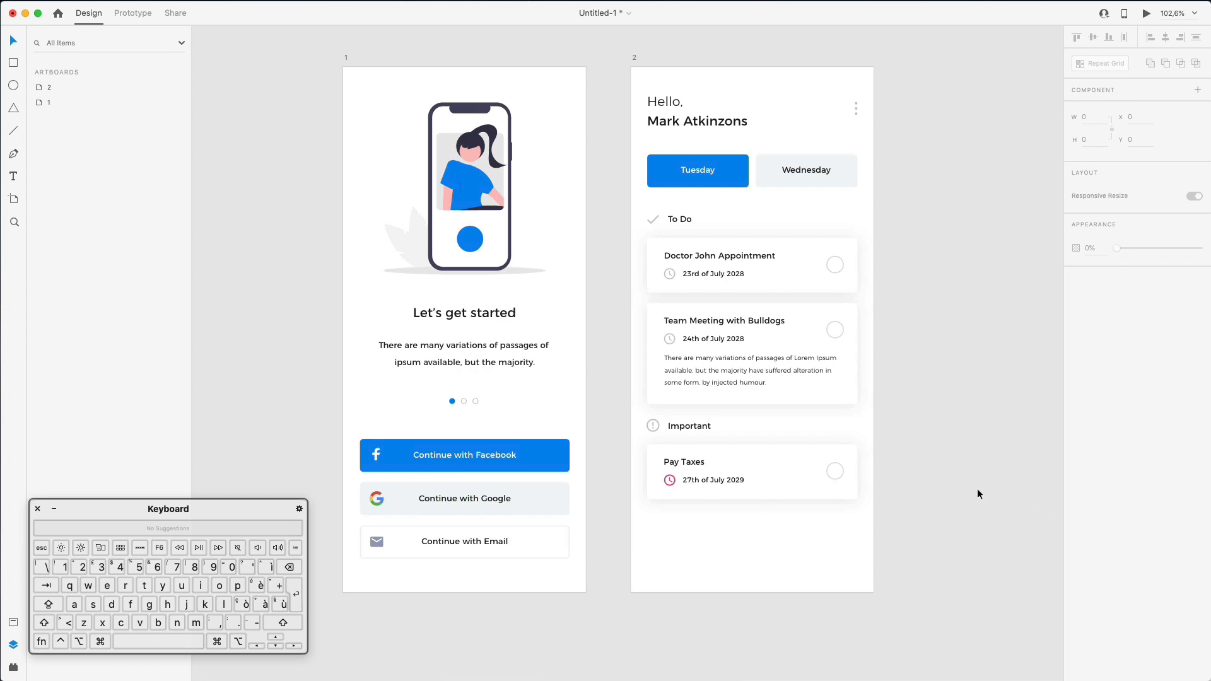
- Drag the home icon and the large filled plus icon from Nucleo onto the pasteboard
key("super+Tab")
key("BackSpace")
key("BackSpace")
key("BackSpace")
type("home")
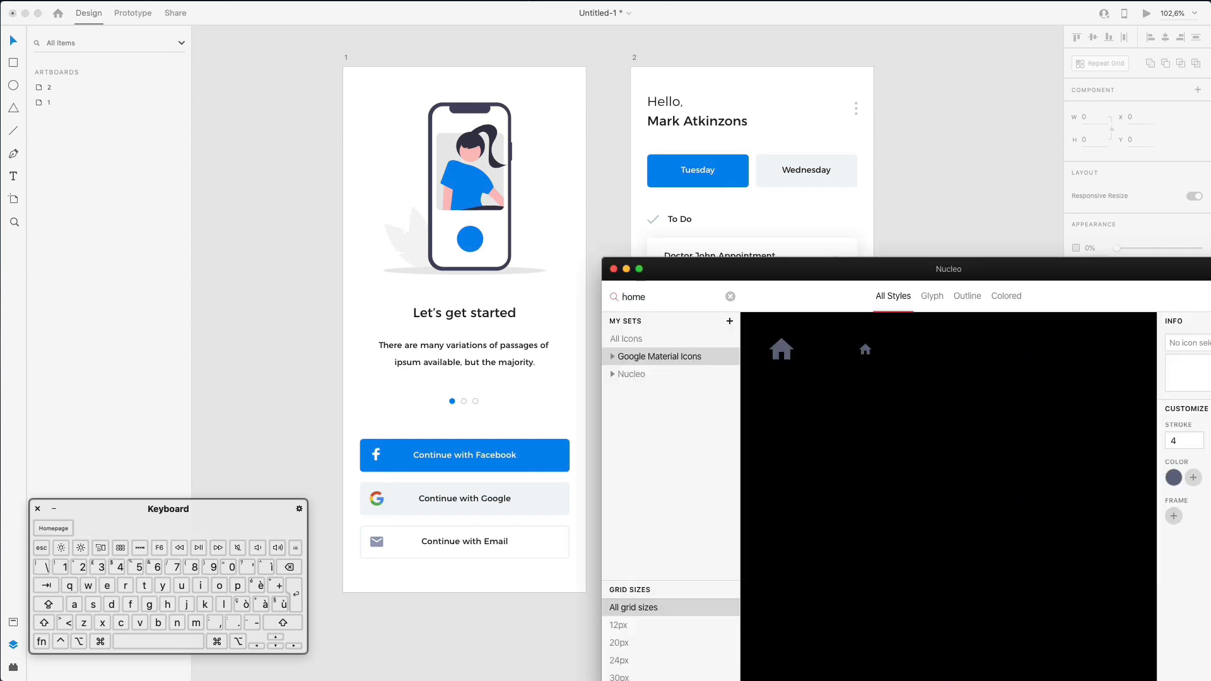
left_click_drag(781, 349, 954, 221)
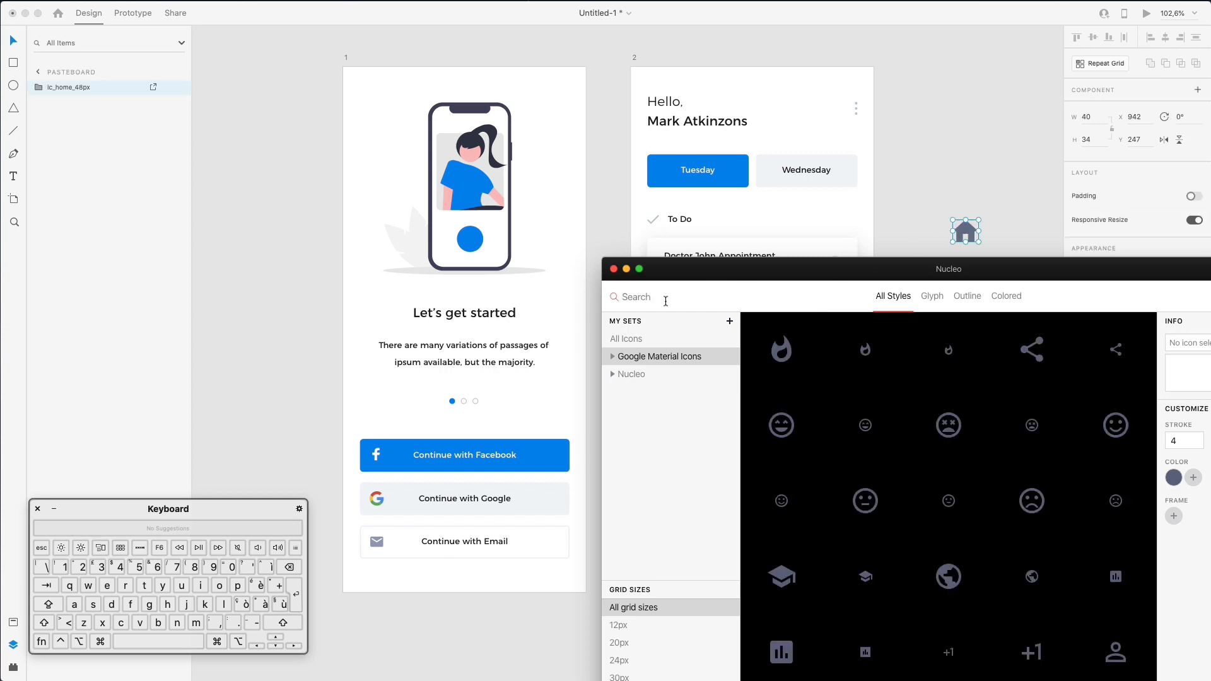
type("add")
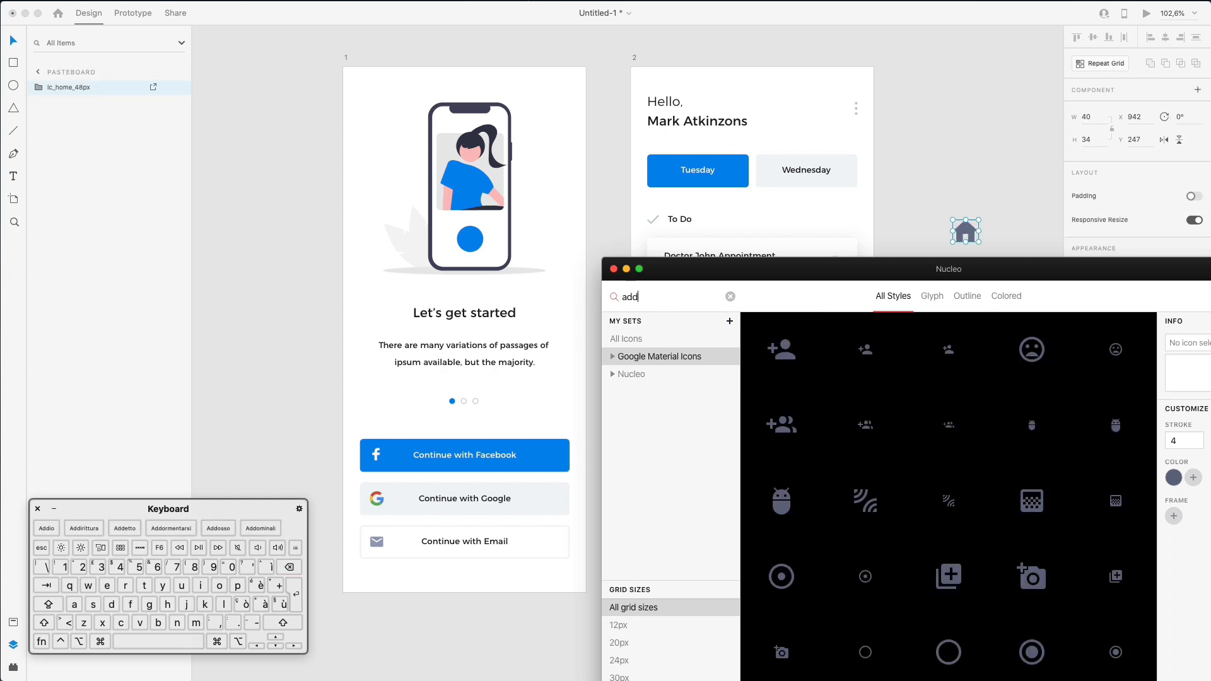
scroll(941, 431, "down", 10)
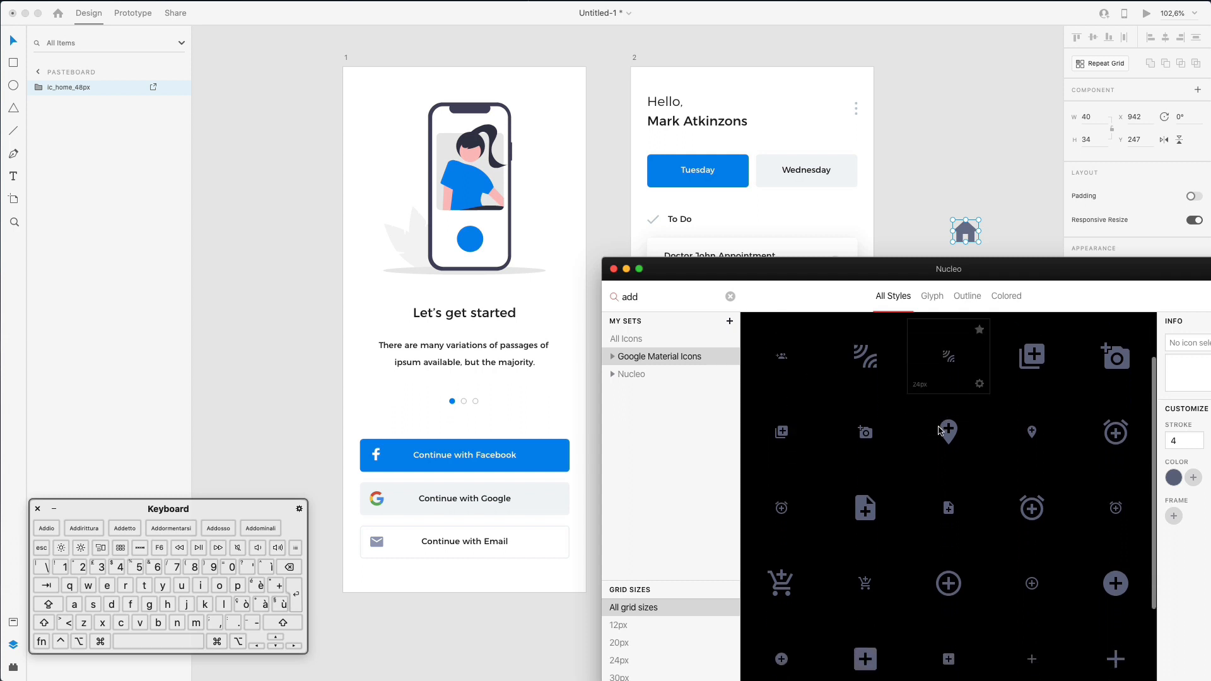
left_click_drag(1114, 438, 964, 192)
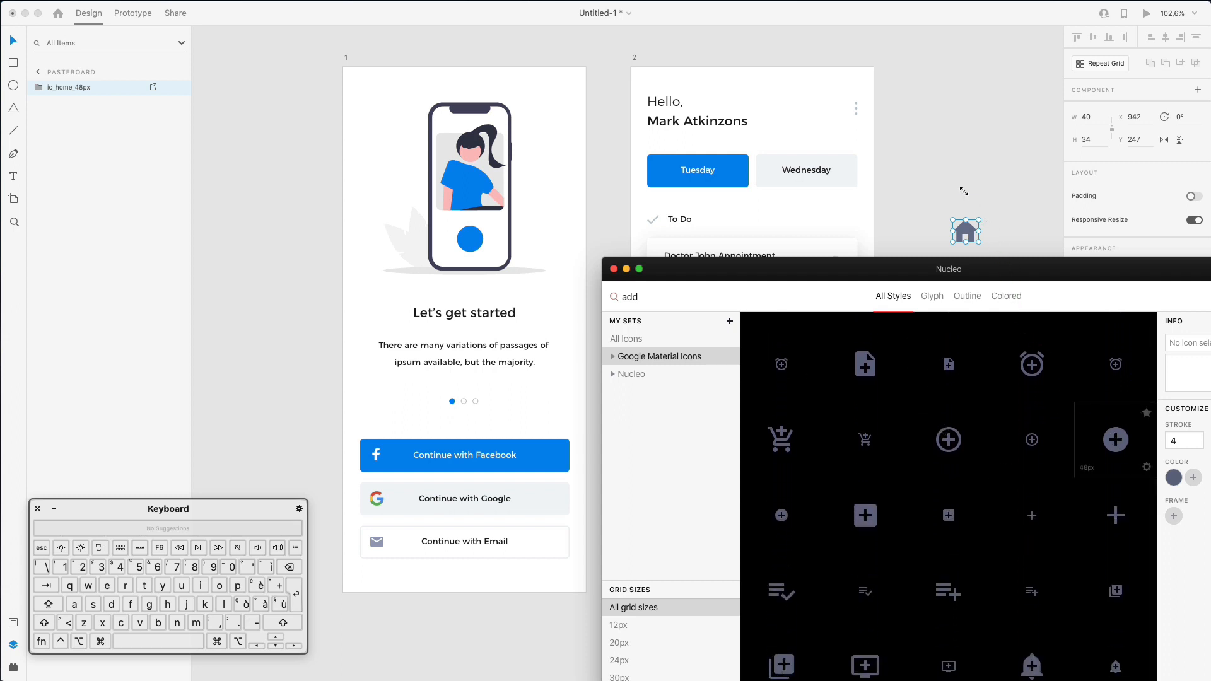
- Search Nucleo for 'setting' and drop the gear icon beside the others
double_click(631, 297)
type("sett")
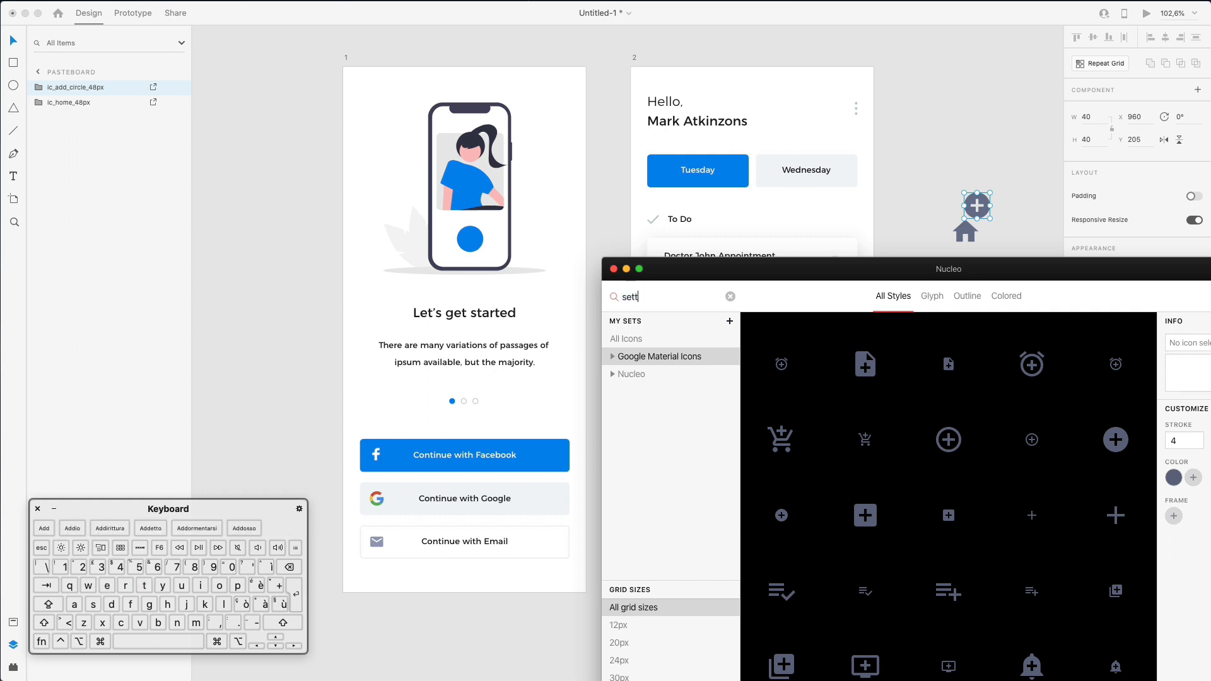
type("ing")
scroll(931, 422, "down", 2)
scroll(932, 422, "down", 2)
scroll(932, 422, "down", 1)
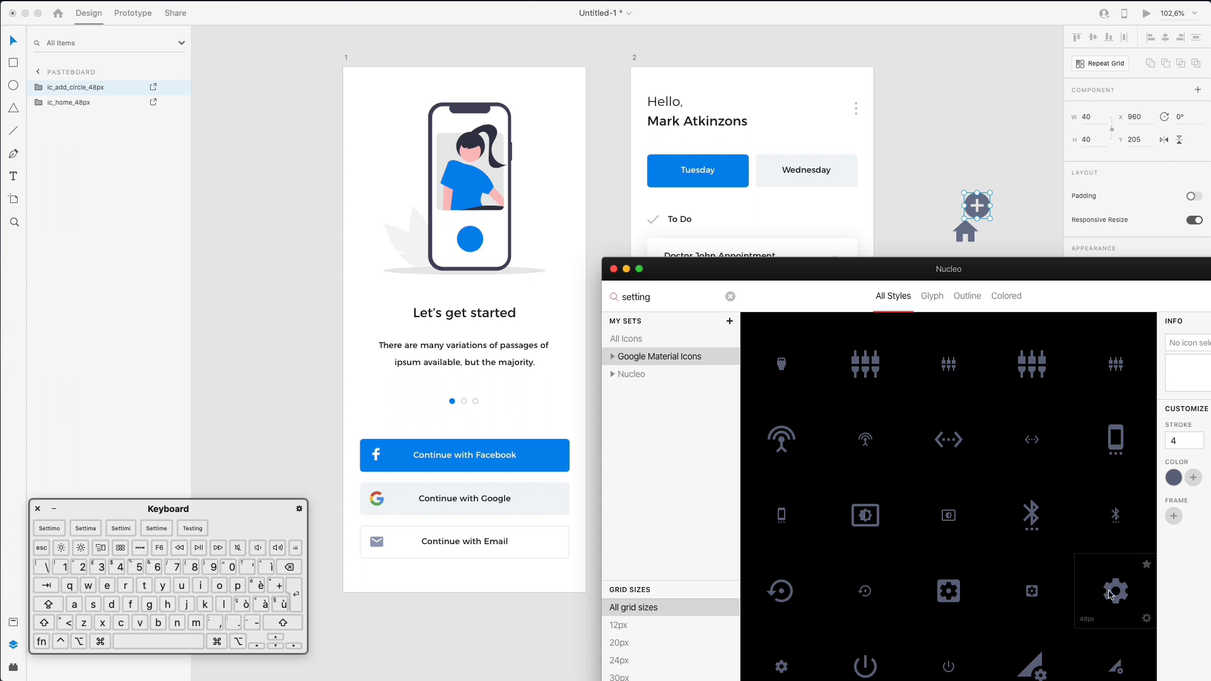
left_click_drag(1055, 515, 978, 192)
left_click_drag(1032, 265, 1034, 205)
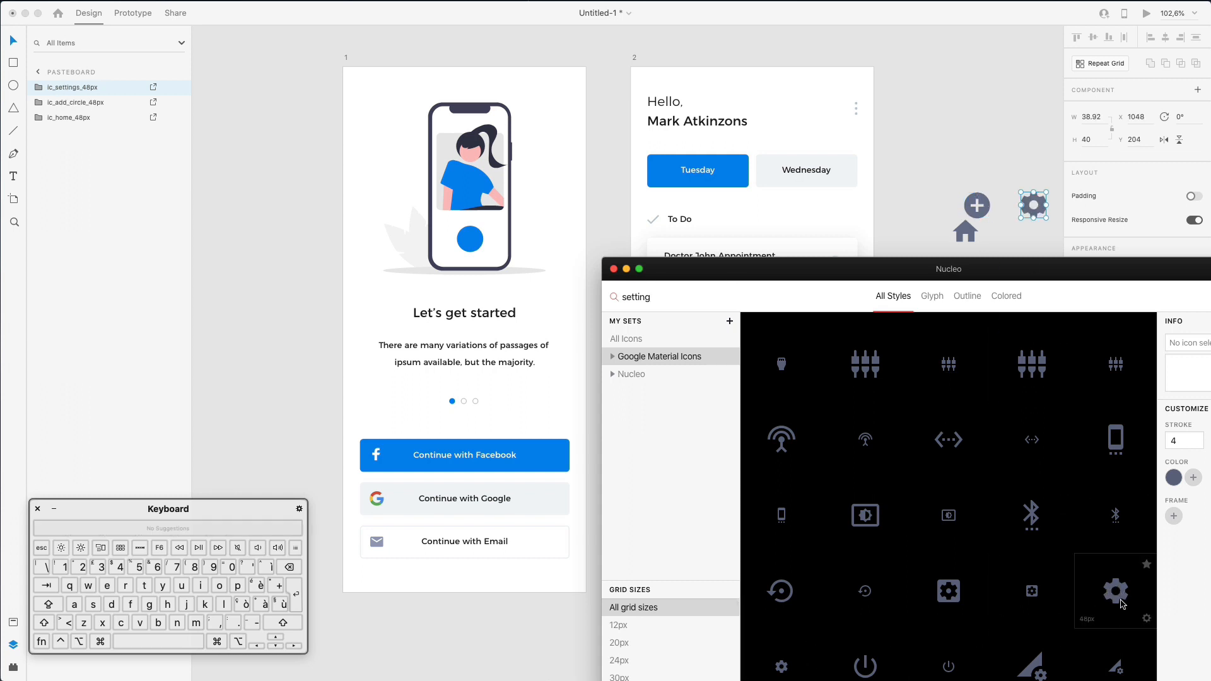
- Delete the duplicate gear and line up home, plus and gear in a row
left_click_drag(1028, 144, 1031, 148)
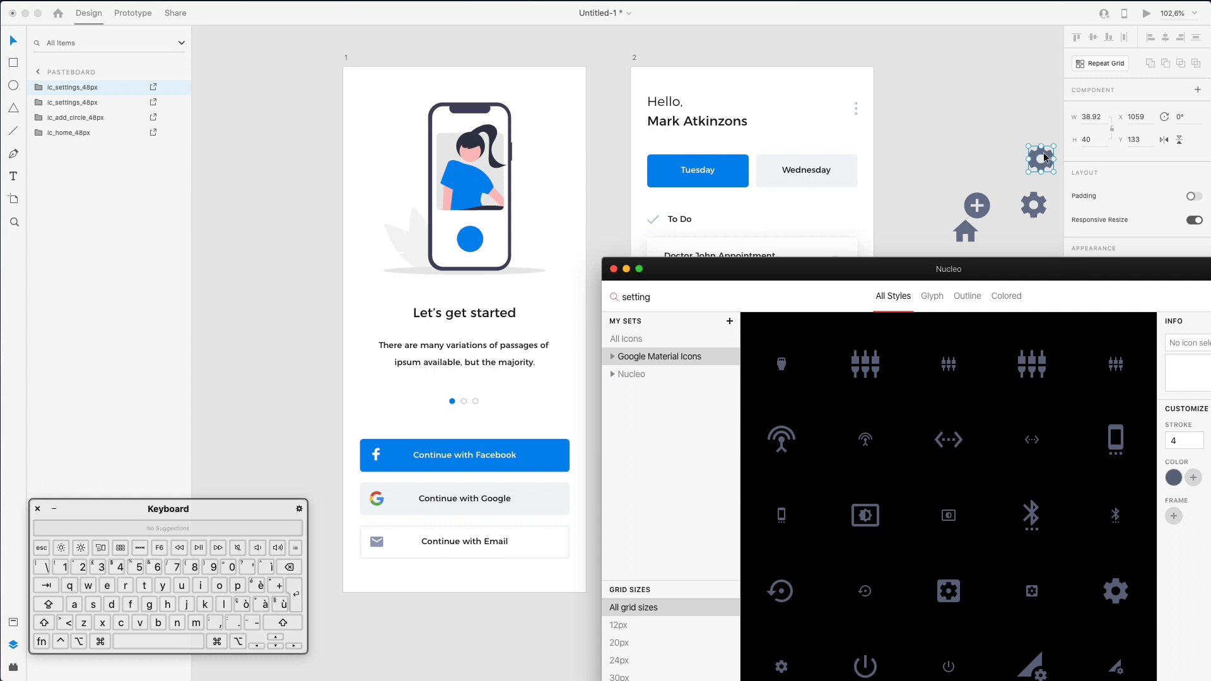
scroll(885, 523, "up", 3)
scroll(886, 522, "down", 3)
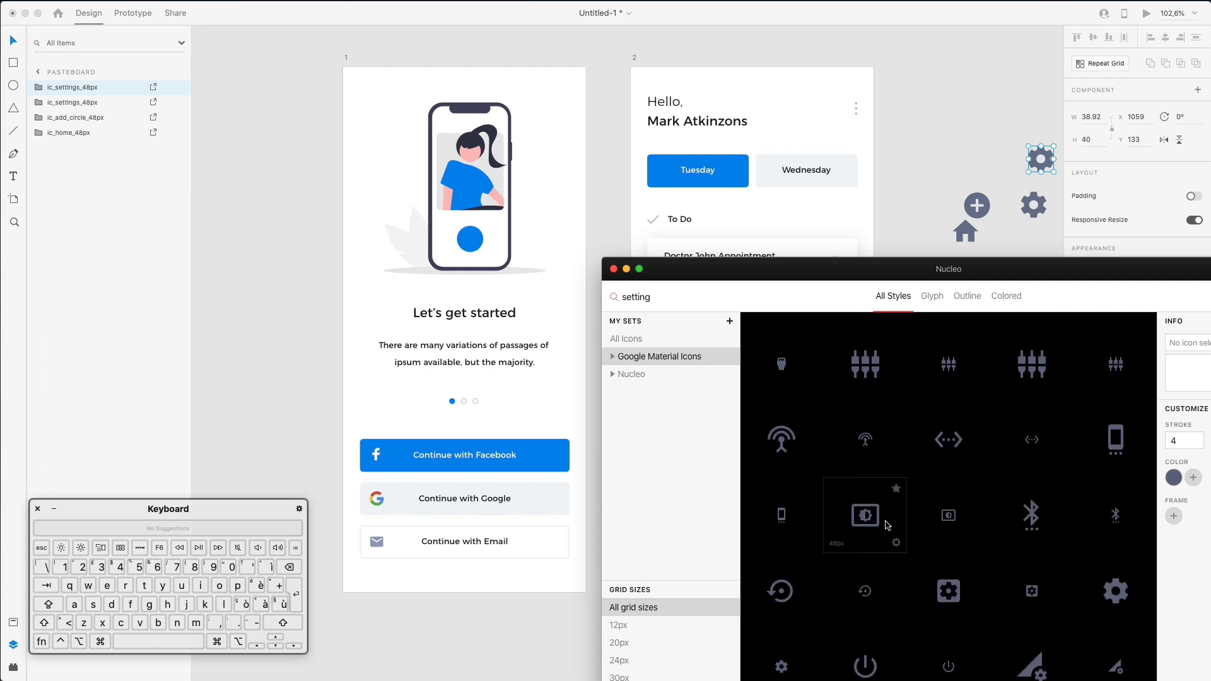
left_click(1014, 153)
left_click_drag(1016, 140, 1061, 169)
key("Delete")
left_click_drag(940, 230, 890, 202)
left_click_drag(872, 158, 1044, 241)
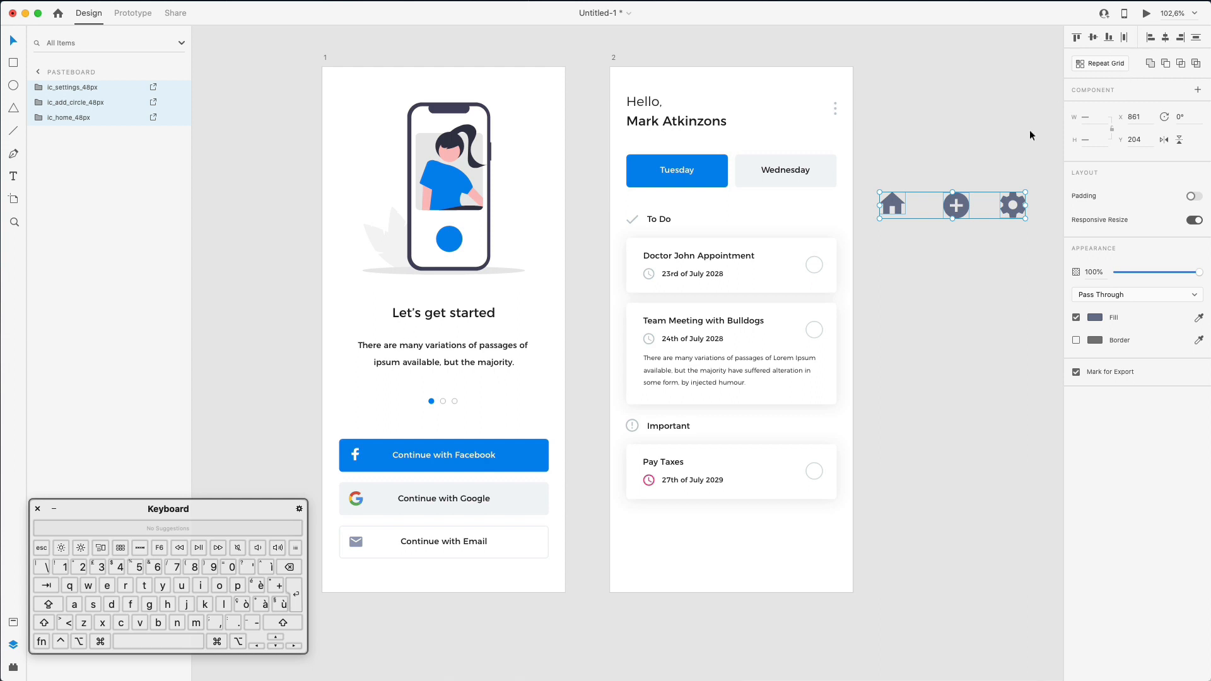
- Move the icons to artboard 2's bottom, shrink home and gear, and align their vertical centres
left_click_drag(960, 203, 754, 547)
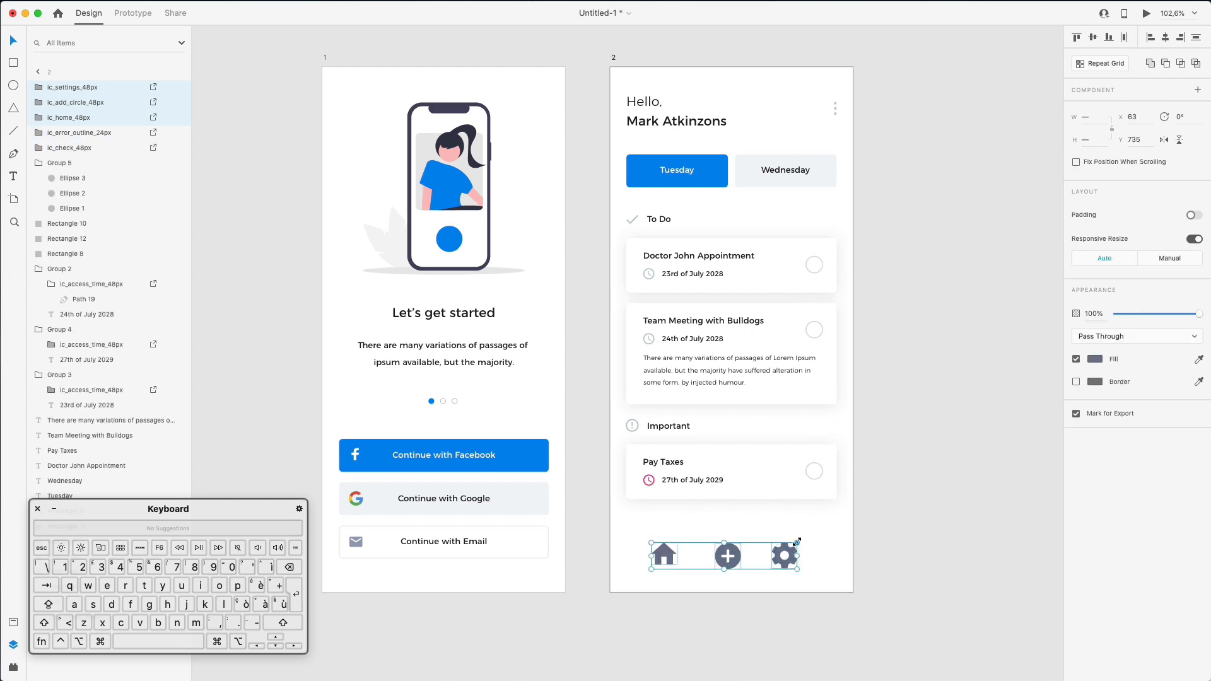
scroll(796, 542, "up", 5)
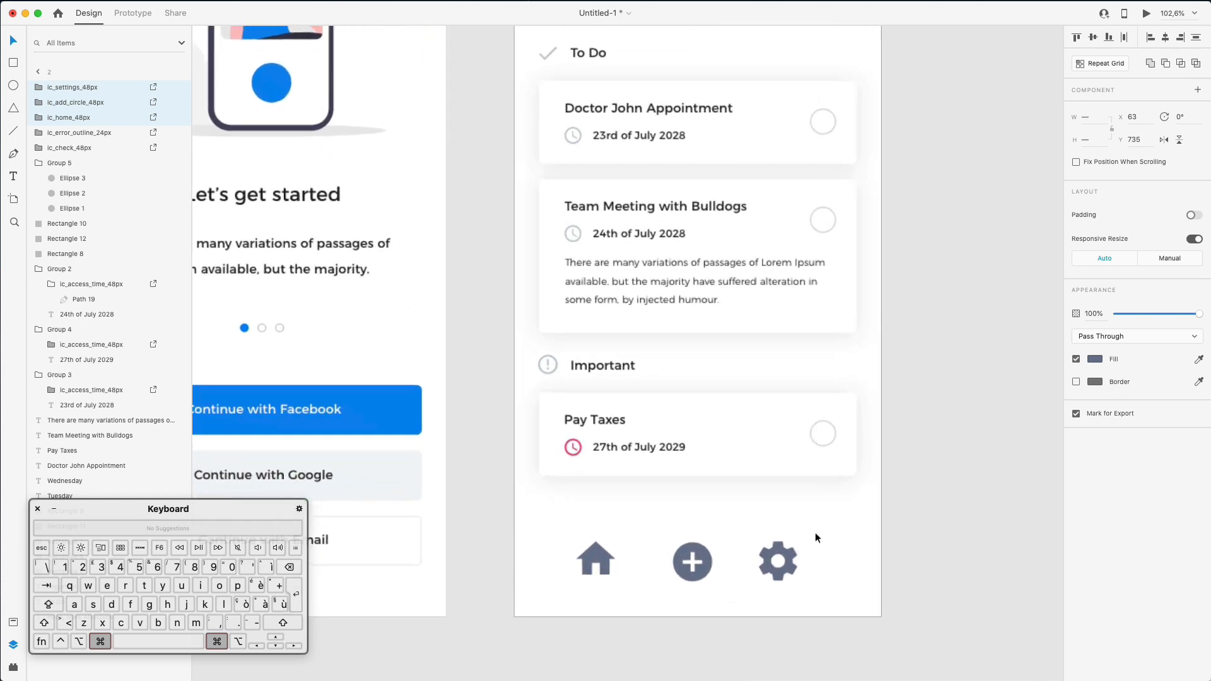
left_click(782, 556)
left_click(587, 554, "shift")
mouse_move(576, 538)
left_mouse_down()
mouse_move(600, 548)
mouse_move(590, 547)
left_mouse_up()
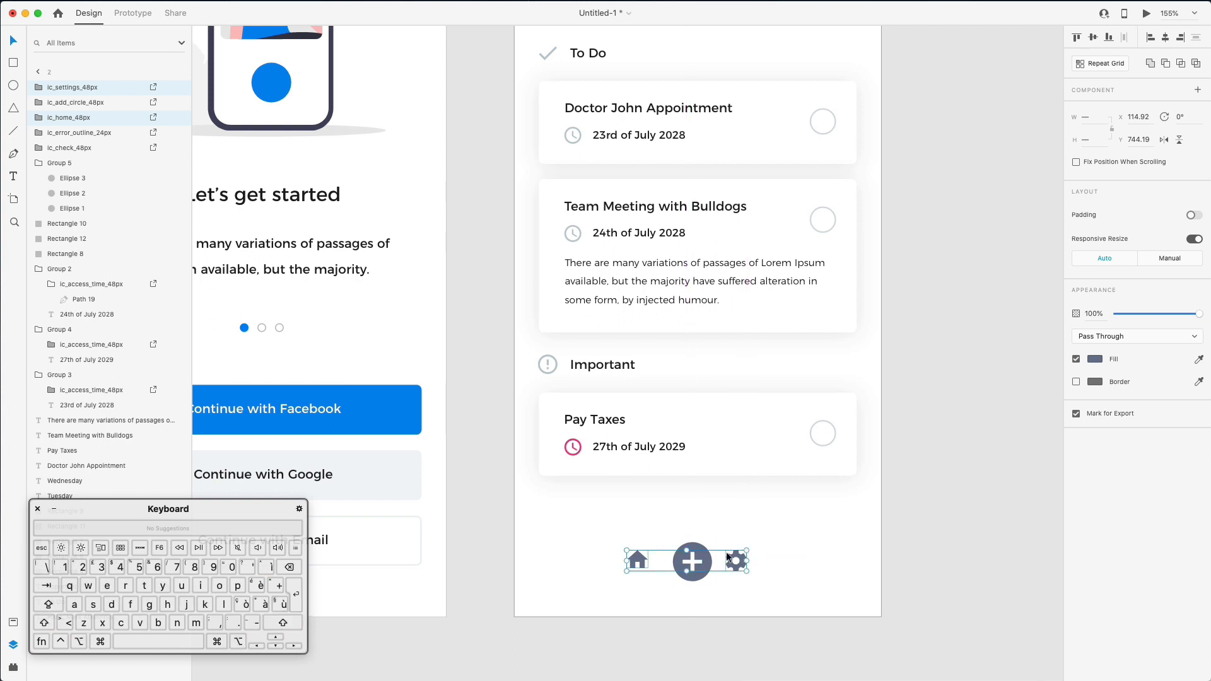
left_click(771, 544)
left_click_drag(592, 528, 818, 593)
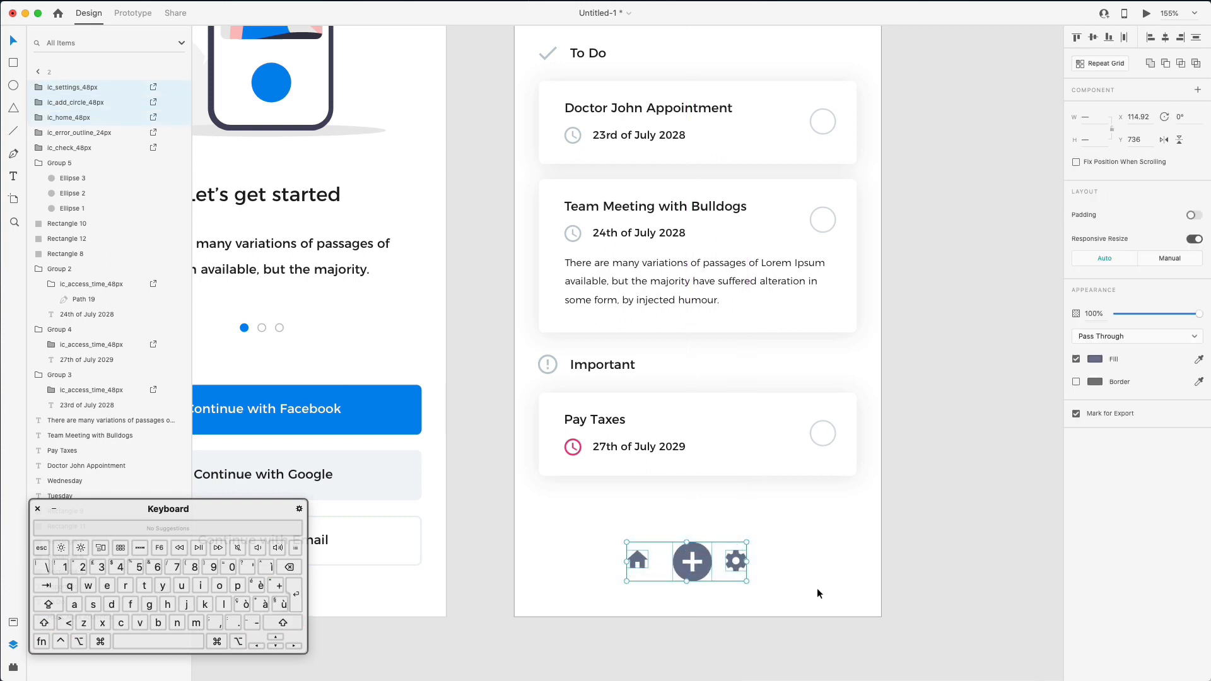
left_click(1098, 38)
left_click(865, 527)
- Spread home left and gear right, nudging both for even spacing around the plus
left_click_drag(740, 555, 851, 555)
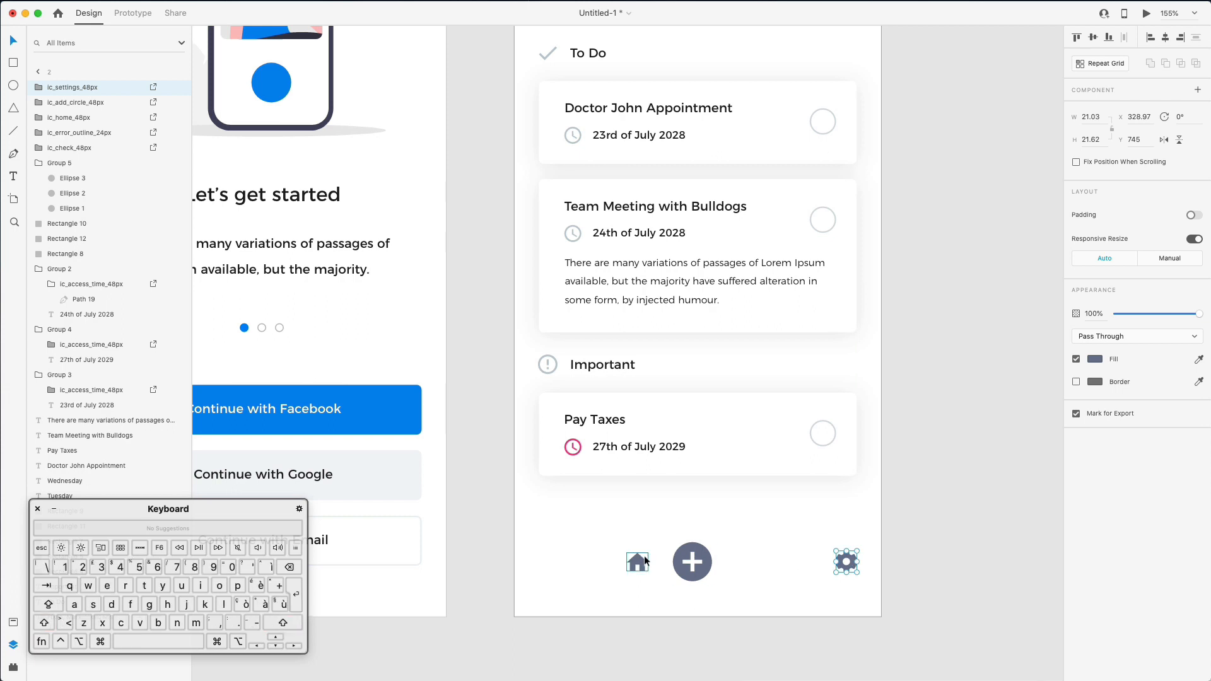
left_click_drag(643, 557, 554, 555)
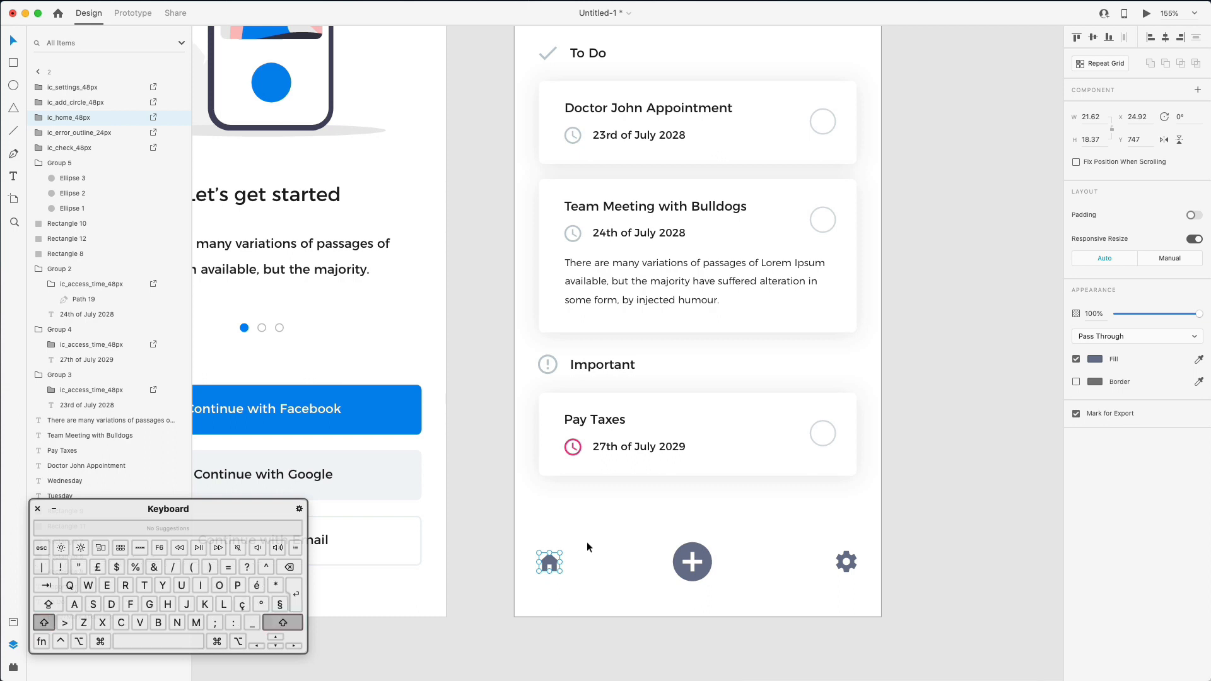
key("shift+Right")
key("shift+Right")
key("shift+Right")
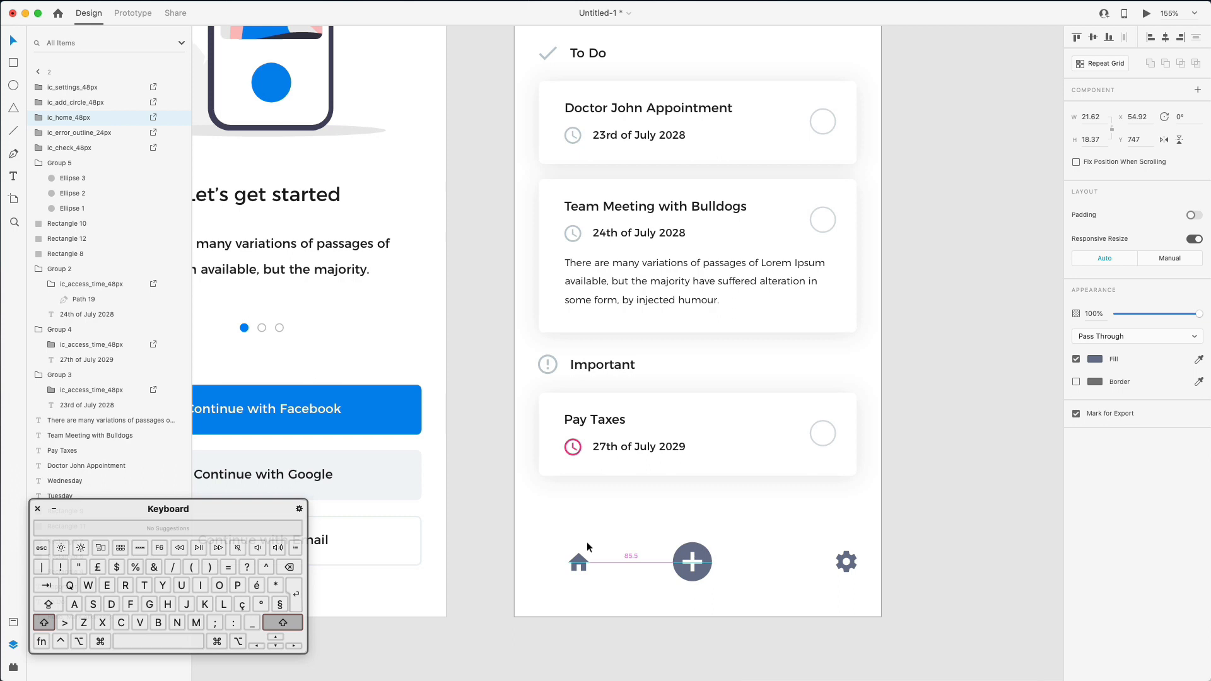
left_click(852, 554)
key("shift+Left")
key("shift+Left")
key("shift+Left")
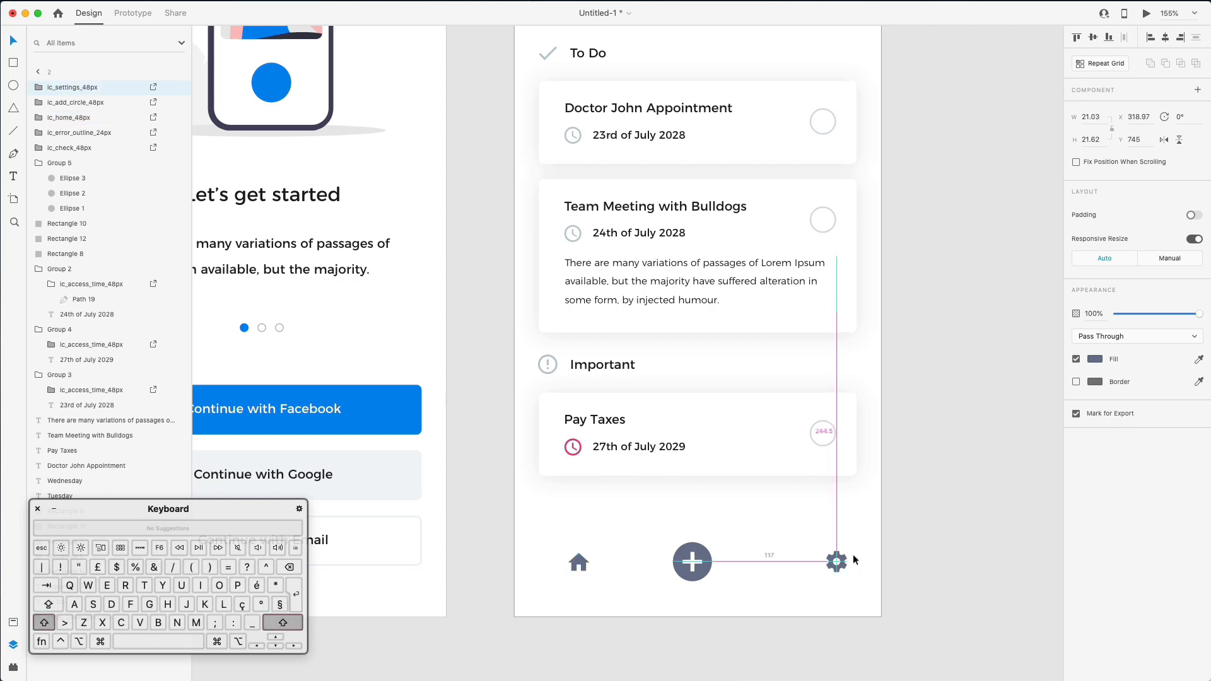
left_click(702, 557)
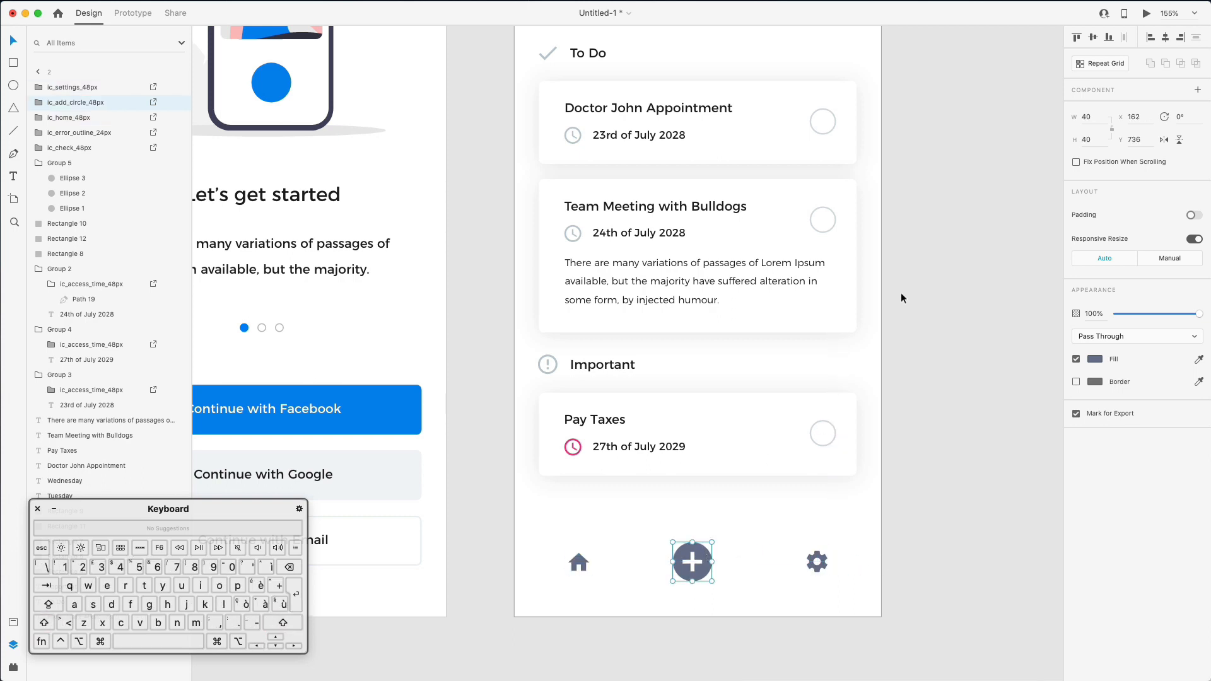
- Centre the plus icon horizontally and fill it with the Facebook button's blue
left_click(1164, 39)
scroll(794, 515, "left", 5)
scroll(794, 514, "up", 2)
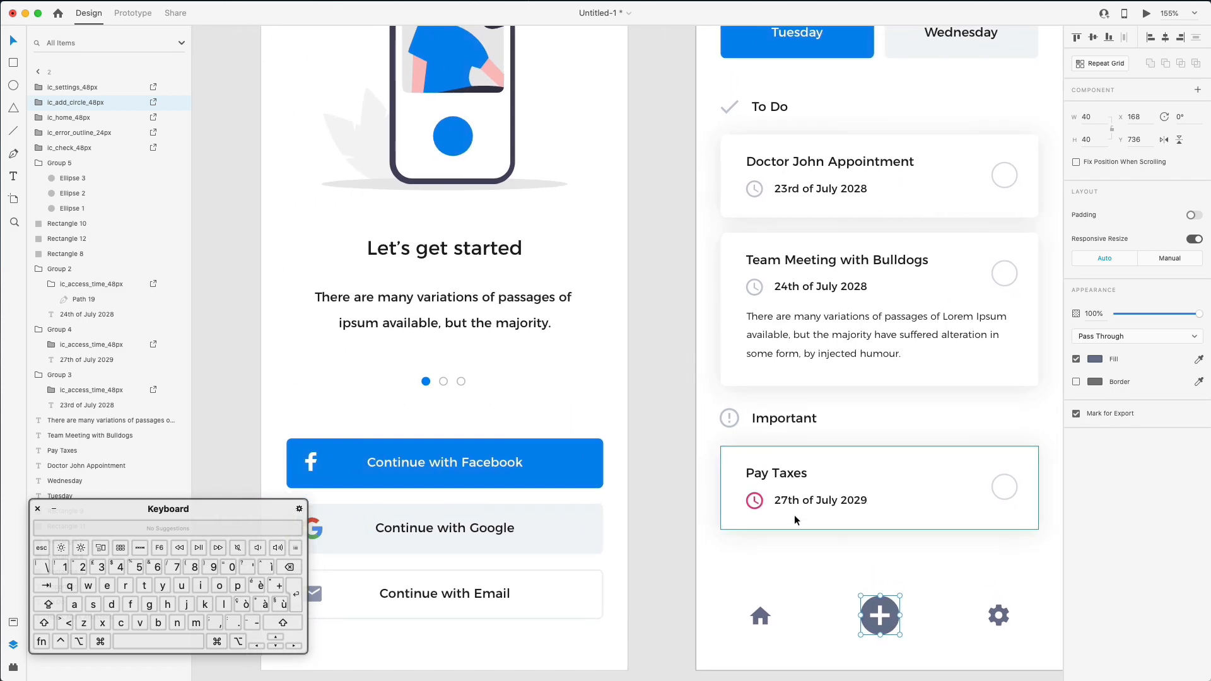
scroll(794, 514, "down", 5, "super")
scroll(793, 515, "down", 1, "super")
left_click(542, 478)
- Colour the home and settings icons the grey dot's light grey
left_click(698, 593)
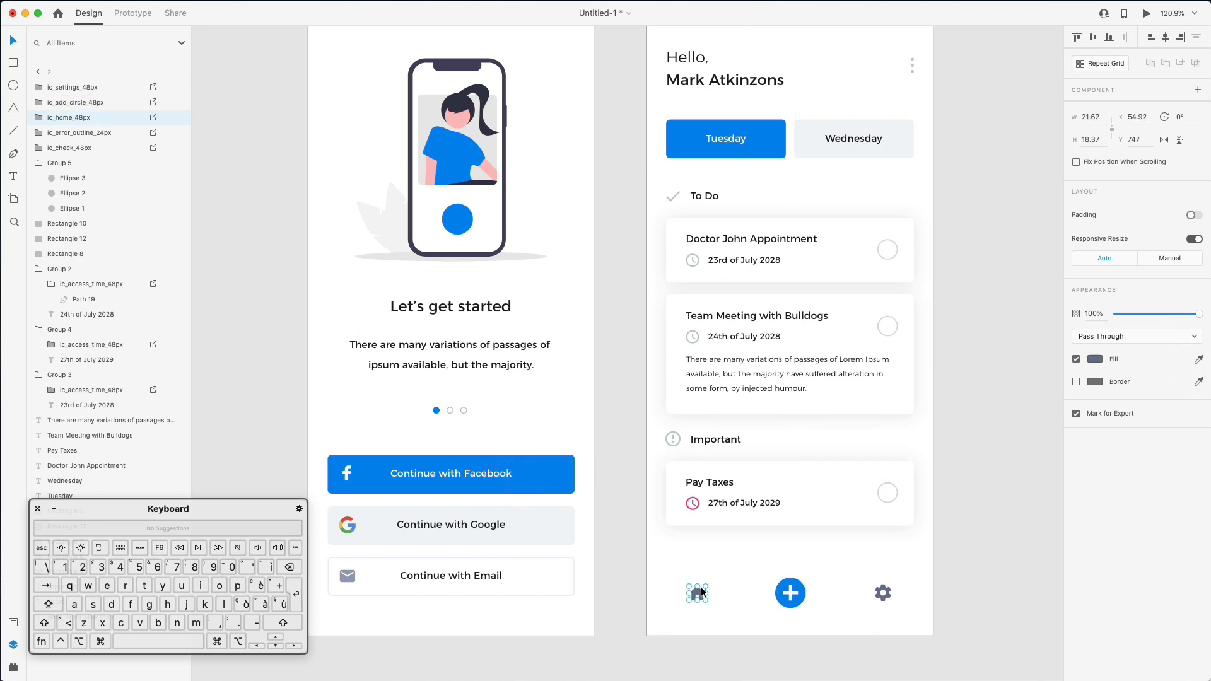
left_click(884, 593, "shift")
left_click(1198, 358)
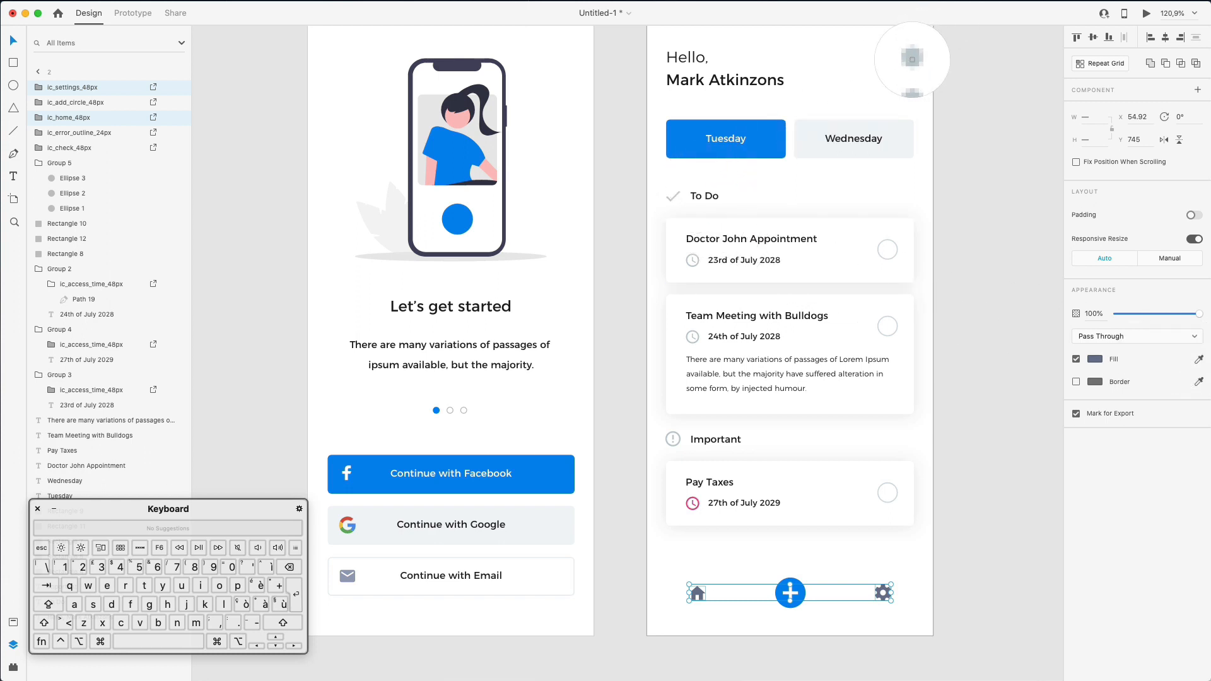
left_click(912, 60)
left_click(979, 492)
scroll(978, 492, "down", 2)
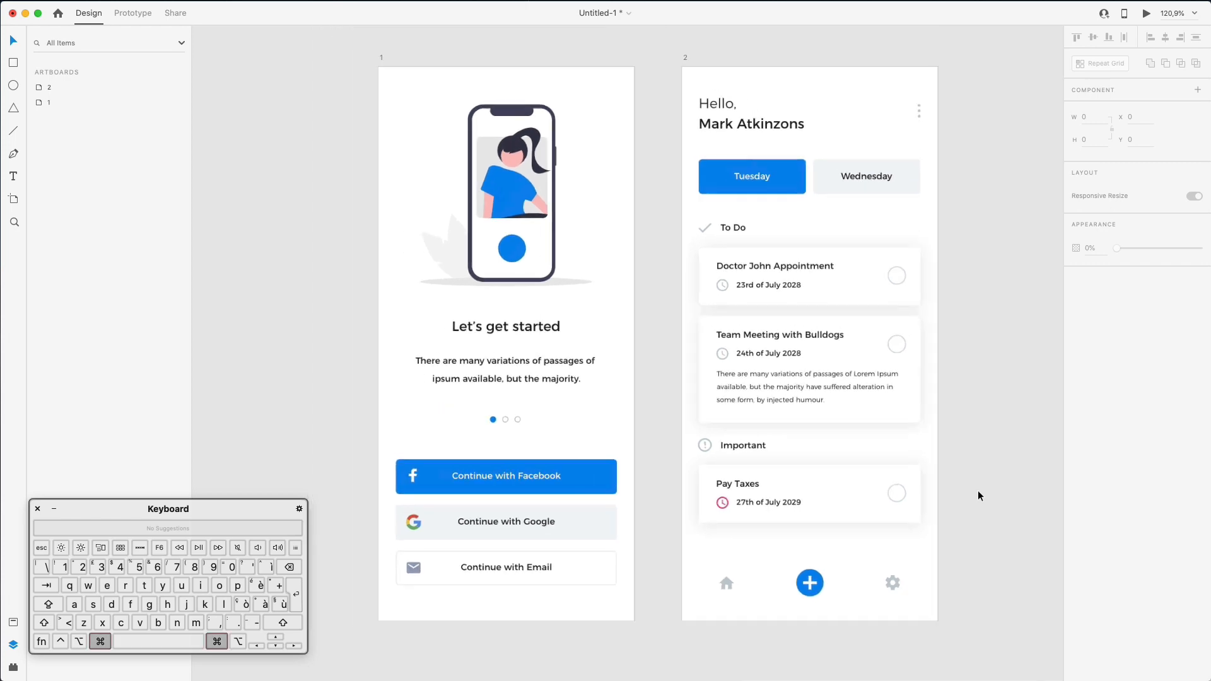
scroll(978, 490, "down", 2)
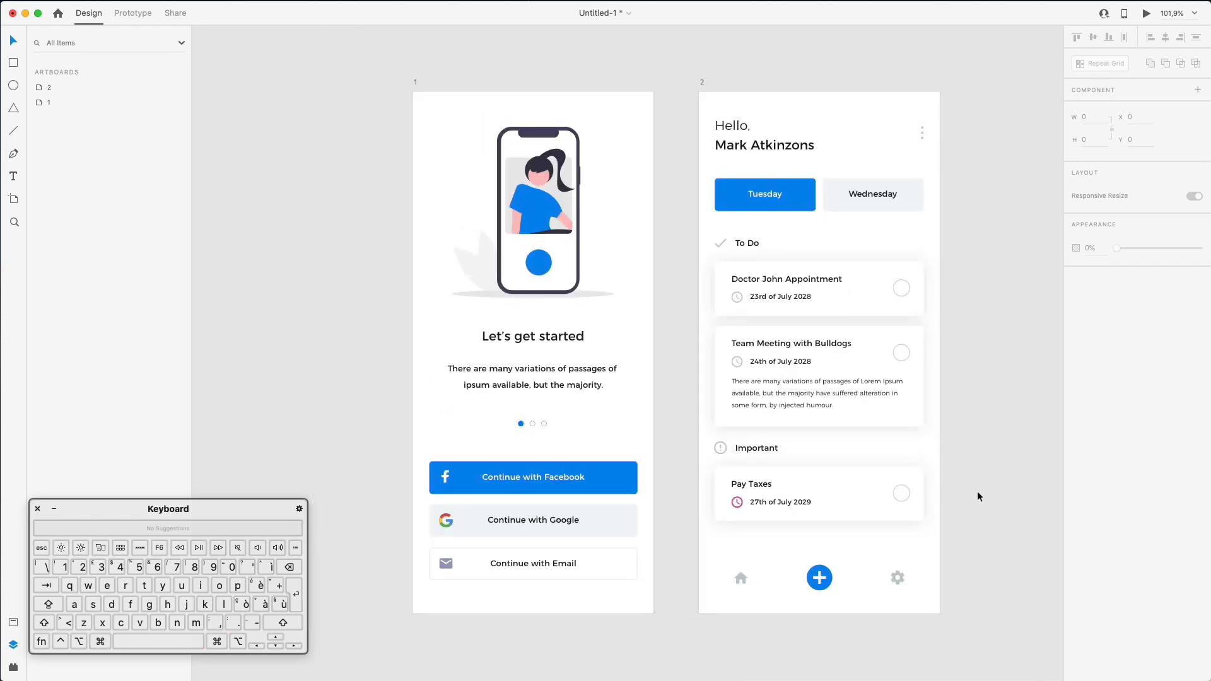
left_click(827, 565)
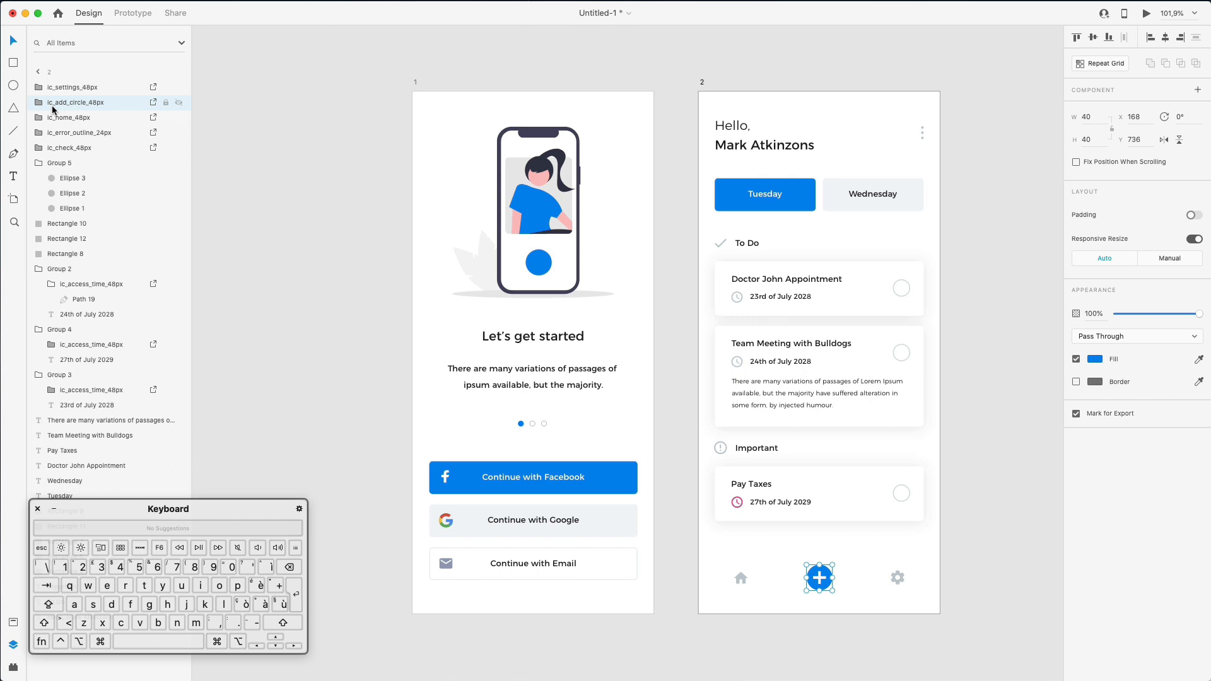
- Ungroup the plus icon and give it a #1C77F2 shadow with blur 26 and Y offset 0
key("super+shift+g")
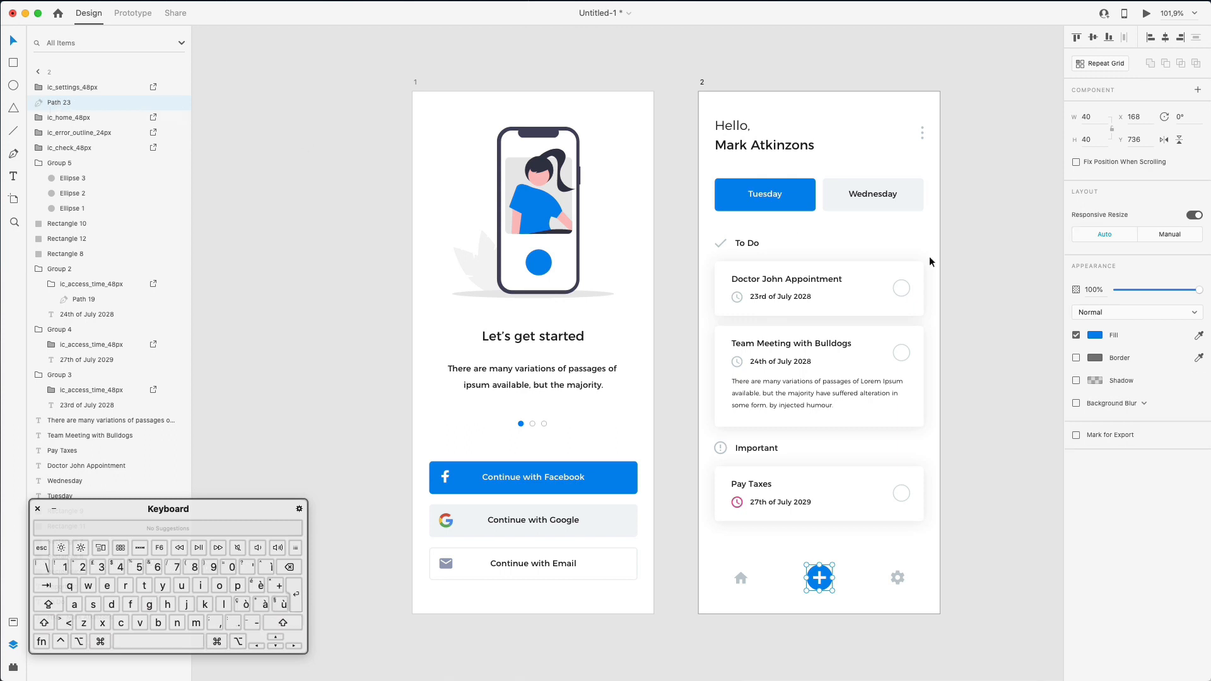
left_click(1077, 380)
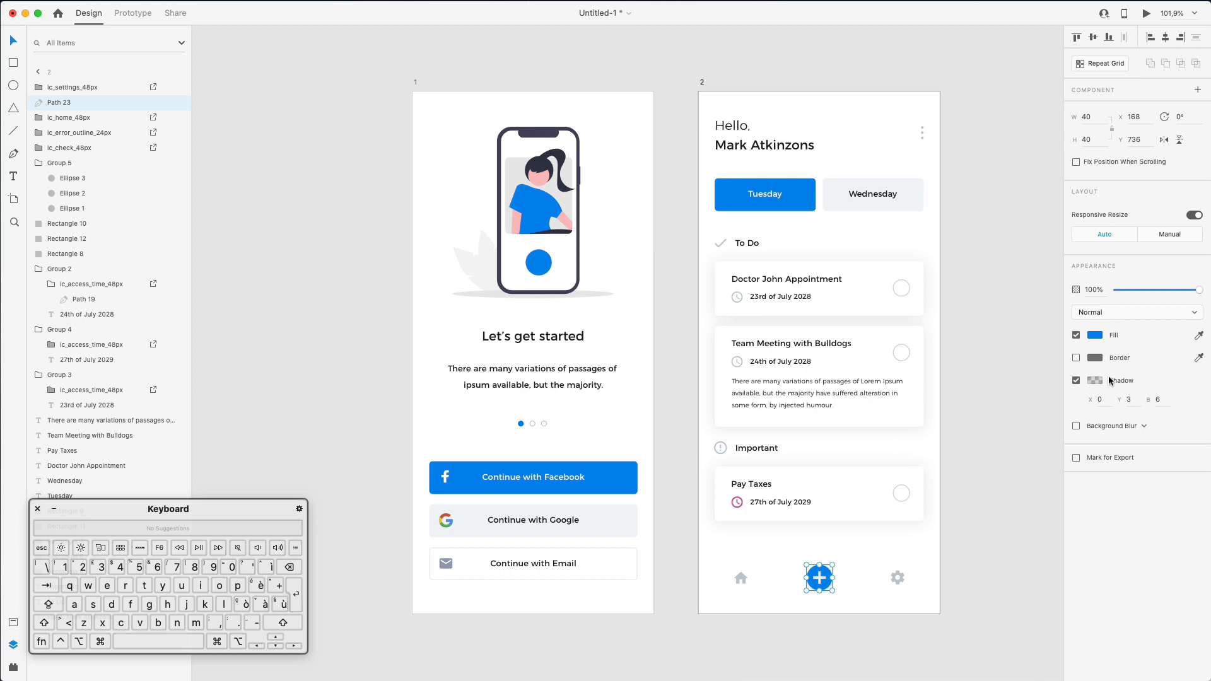
left_click(1098, 381)
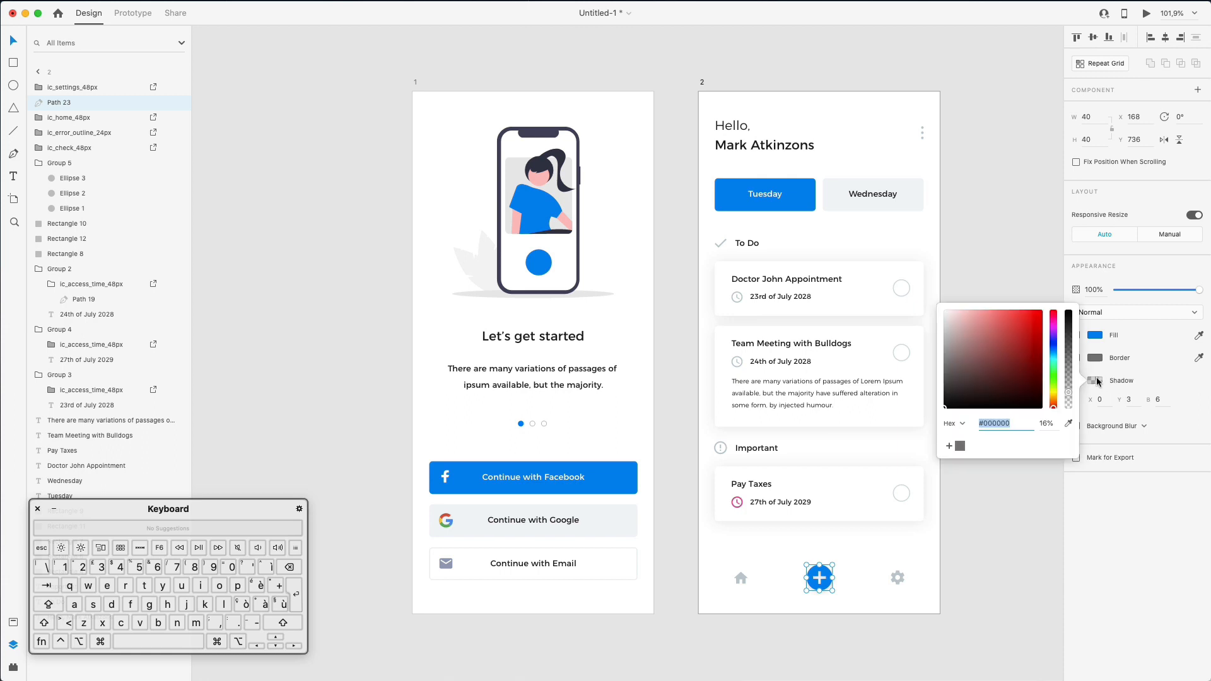
left_click(1070, 423)
left_click(813, 576)
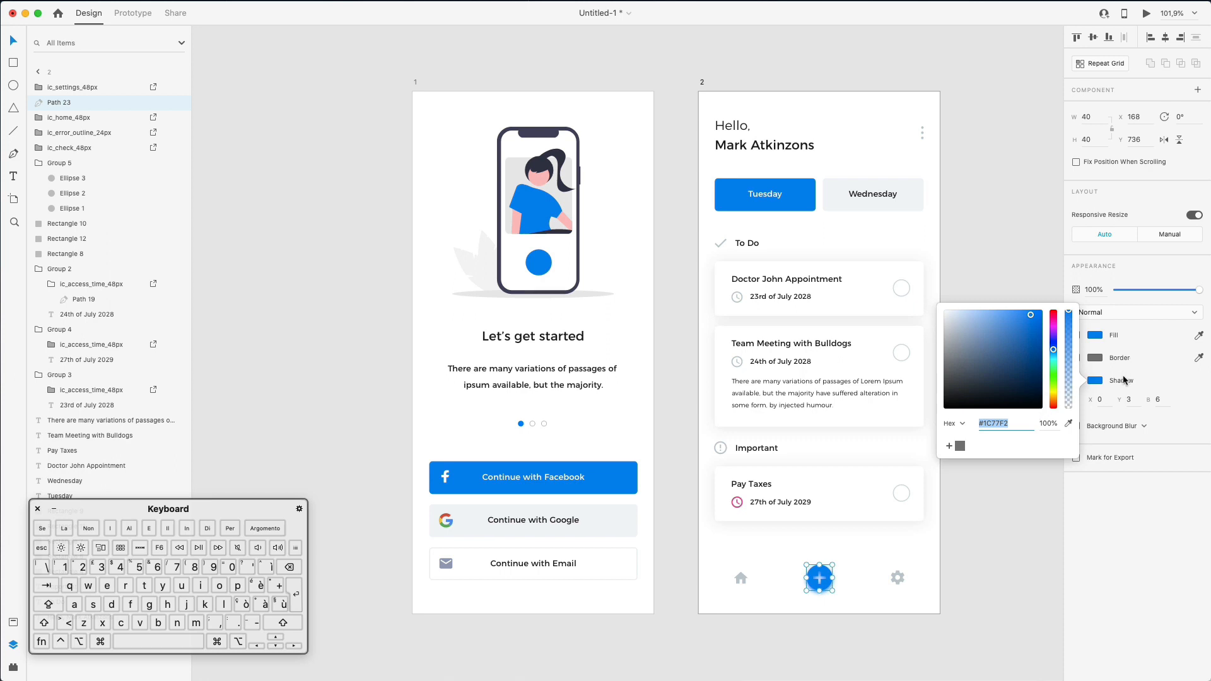
left_click(1155, 403)
key("shift+Up")
key("shift+Up")
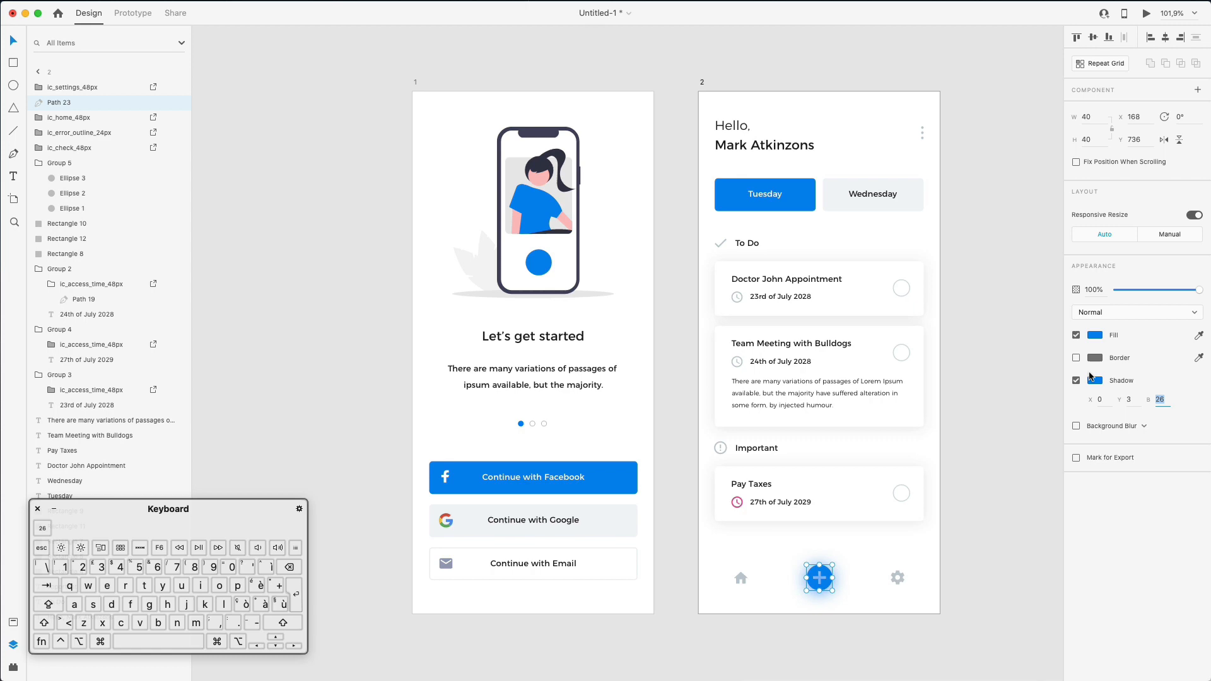
left_click(1133, 397)
type("0")
key("Return")
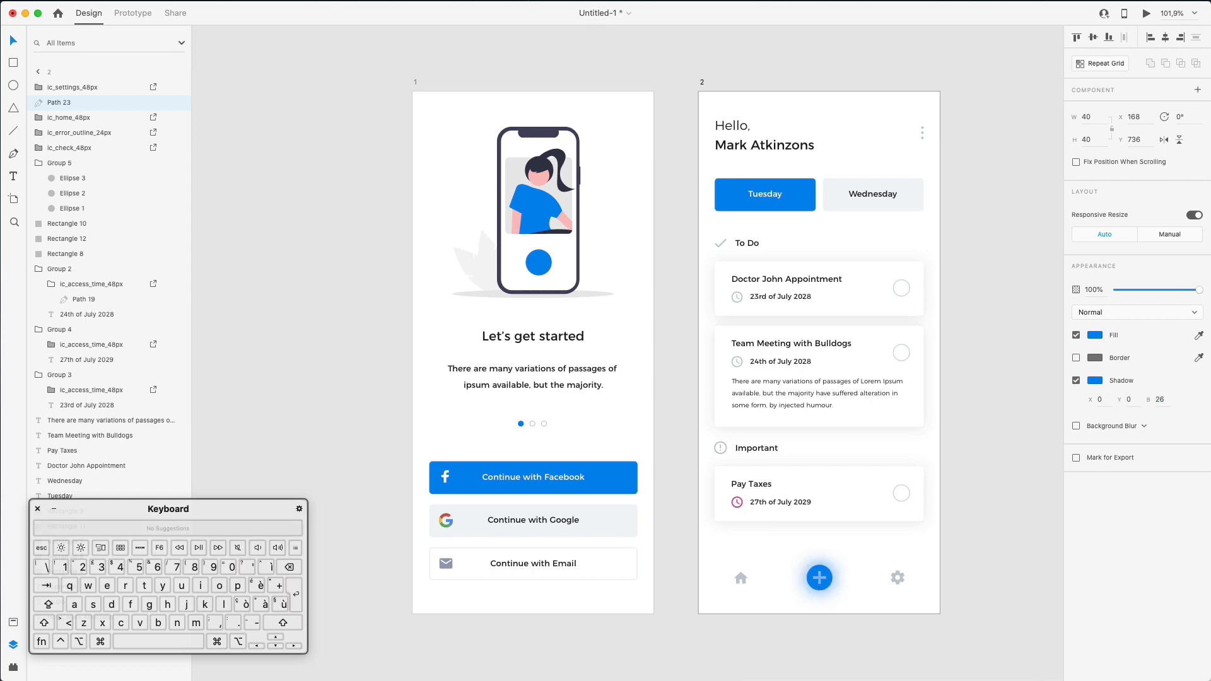
left_click(861, 562)
scroll(861, 562, "up", 5)
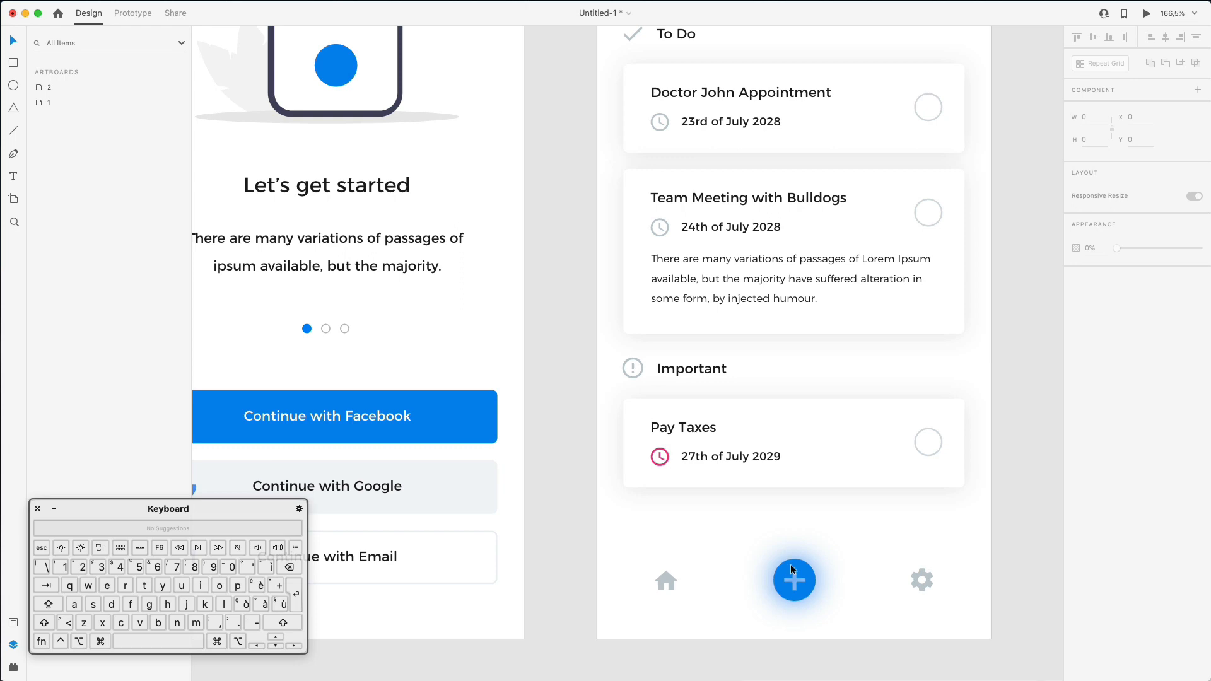
- Draw a borderless circle over the plus button and move its layer below the plus icon
scroll(790, 564, "up", 6)
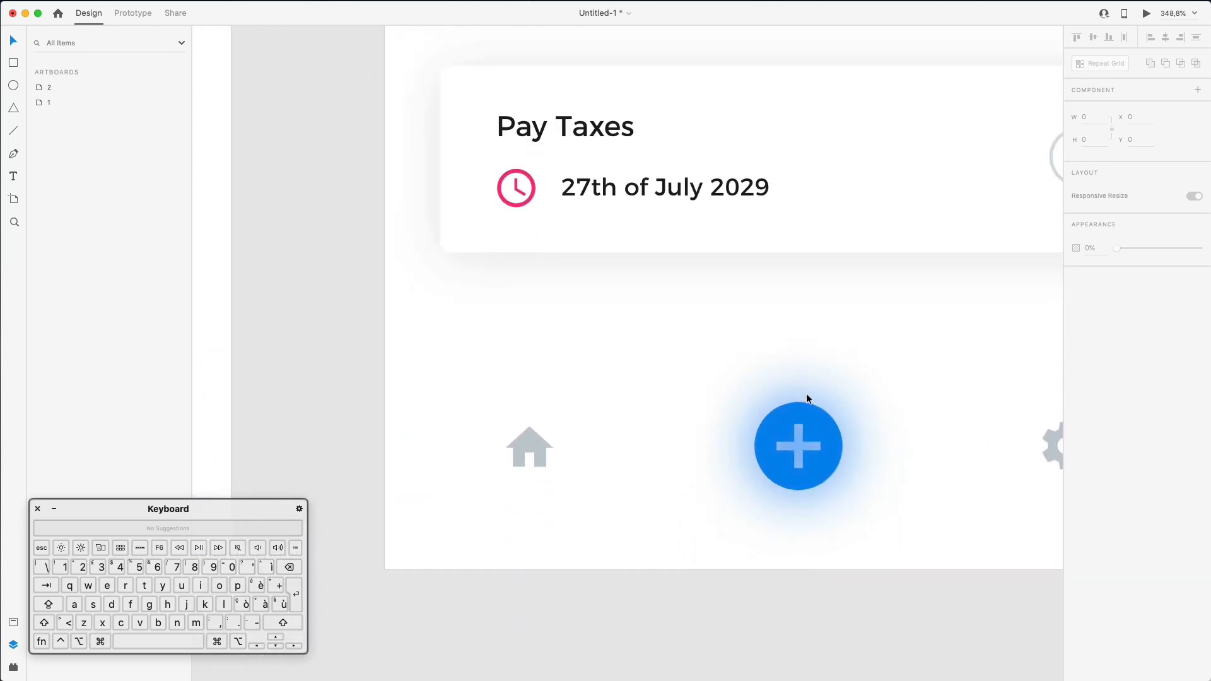
left_click(804, 418)
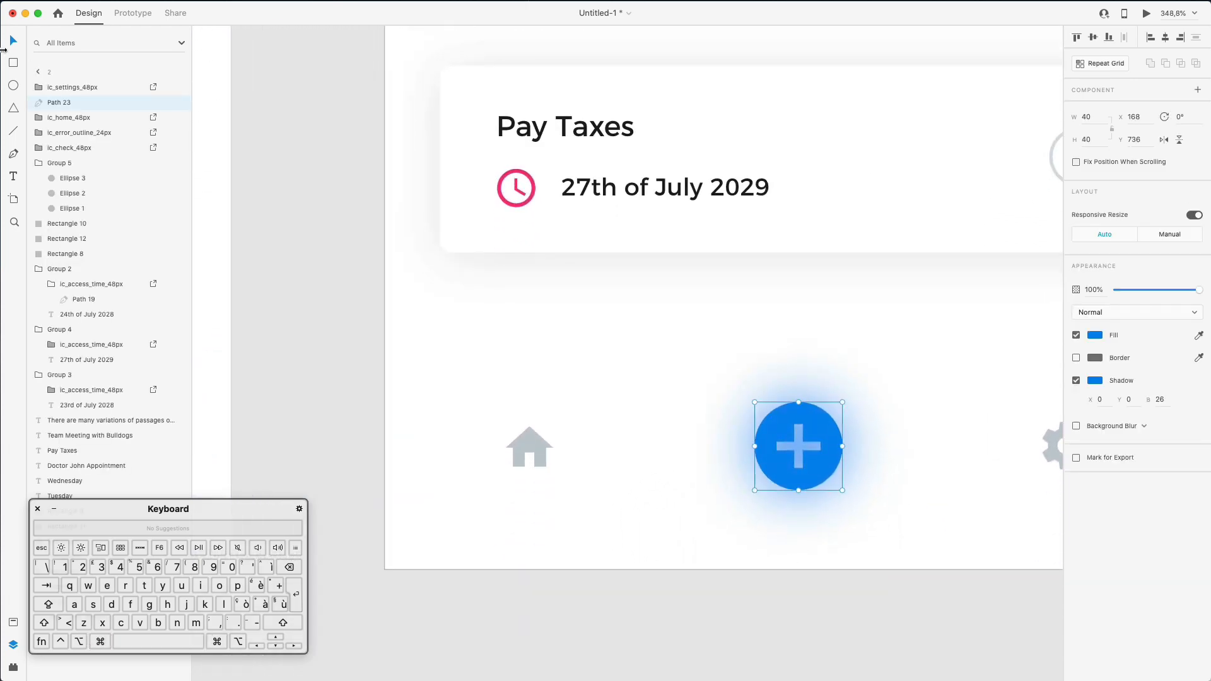
left_click(13, 86)
left_click_drag(773, 416, 810, 441)
key("v")
left_click(1077, 358)
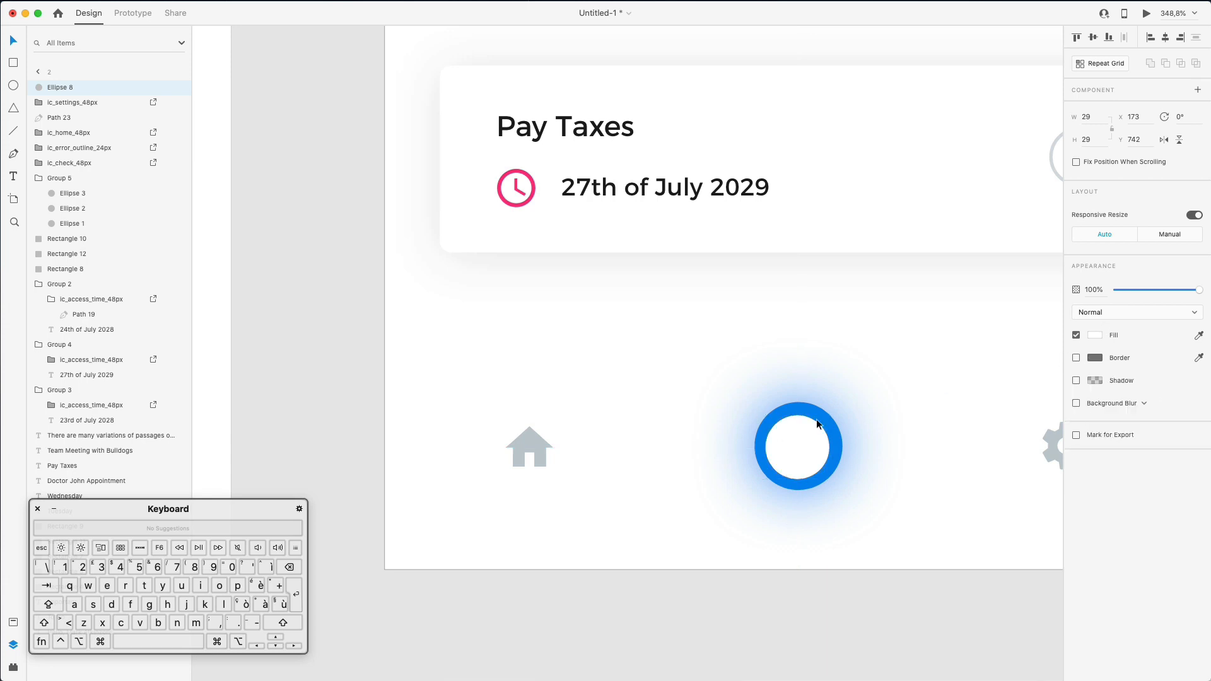
left_click_drag(76, 87, 54, 102)
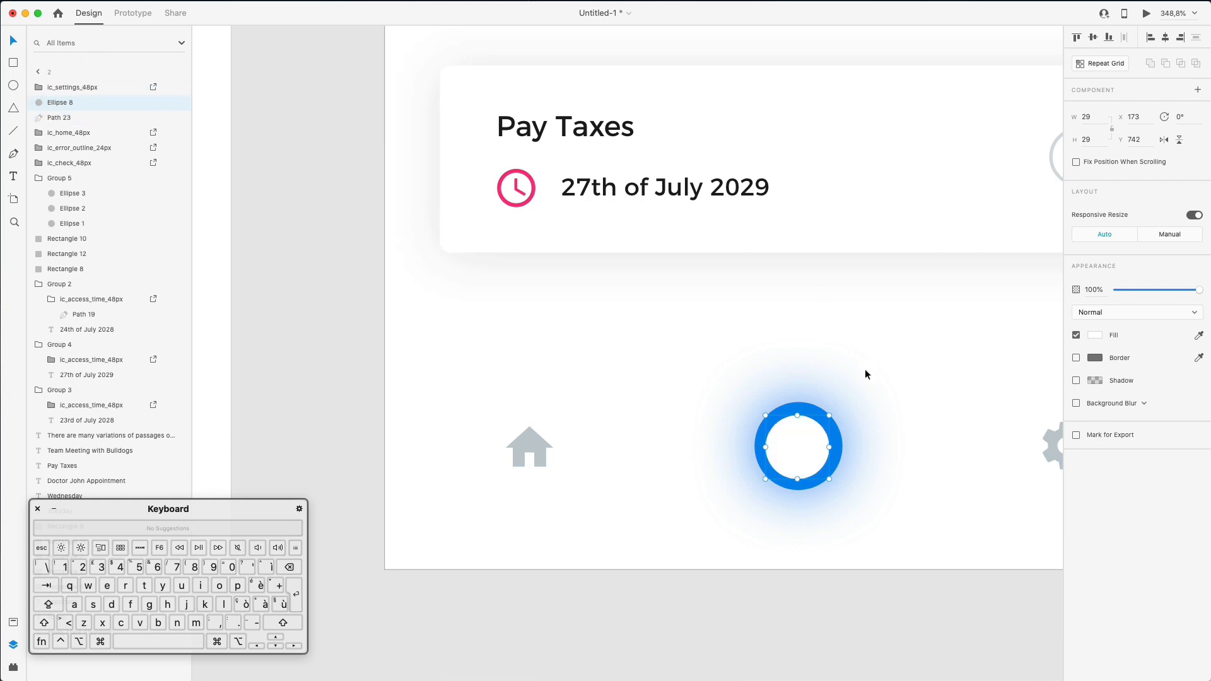
- Move the white circle aside and inspect the plus icon's fill colour
left_click(810, 404, "super")
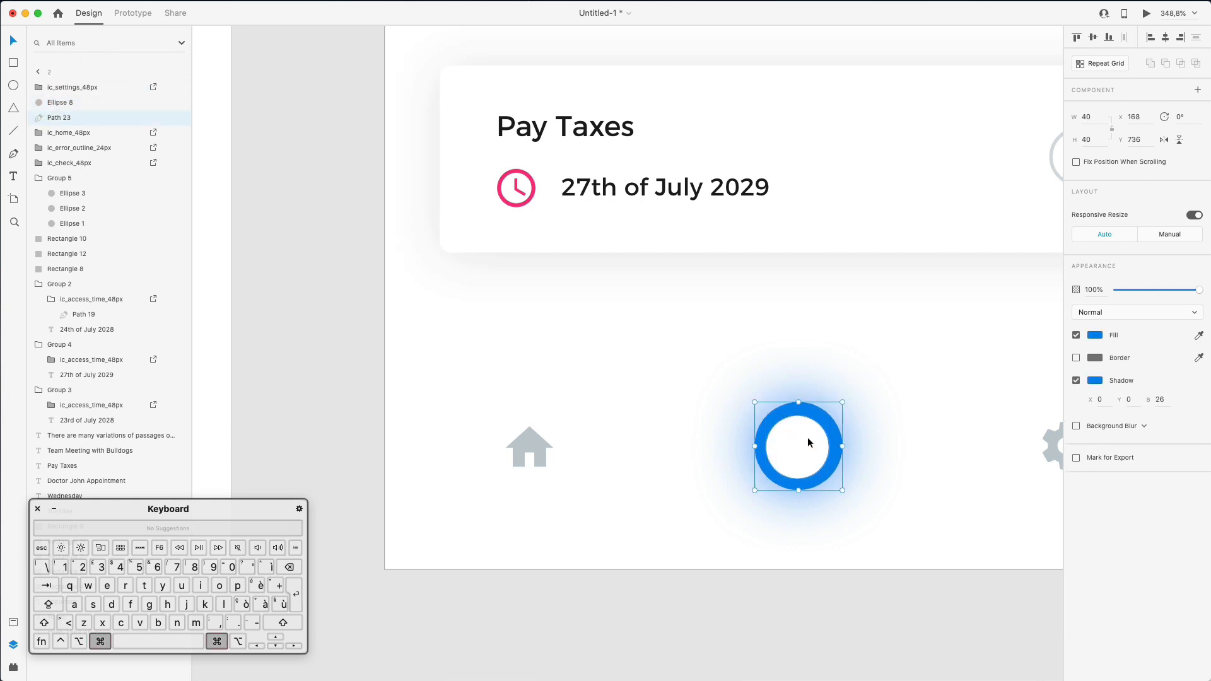
left_click(804, 434)
left_click_drag(827, 478, 946, 436)
left_click(791, 431, "super")
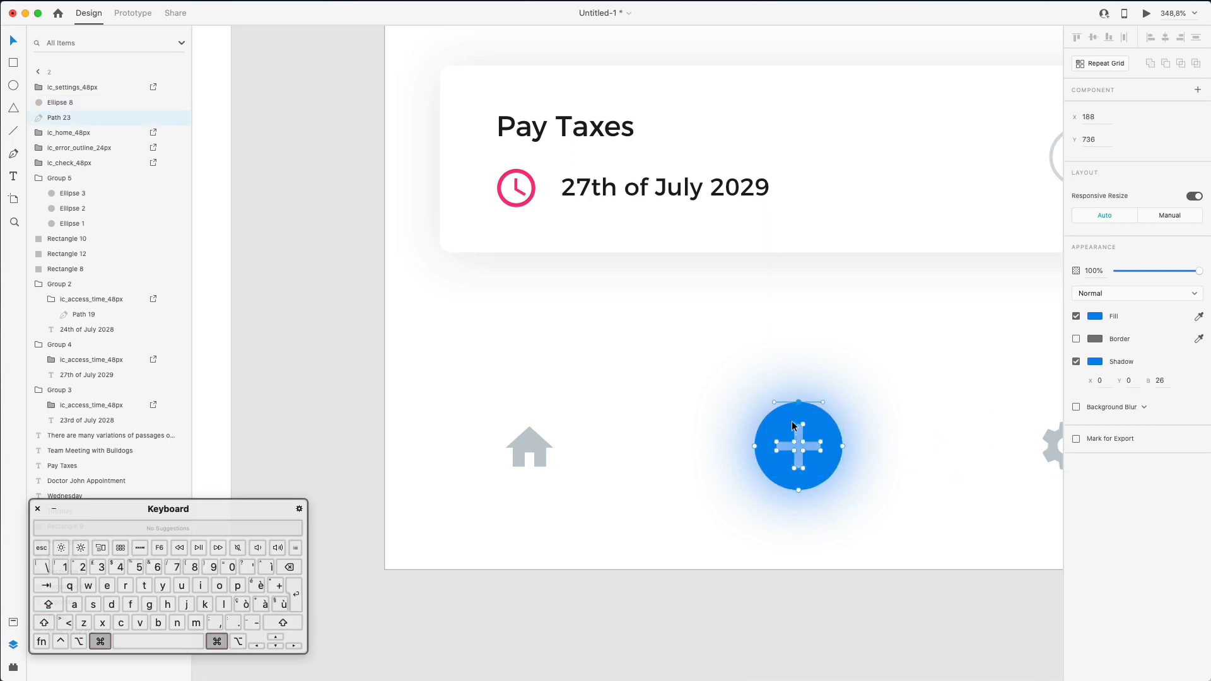
left_click(795, 424)
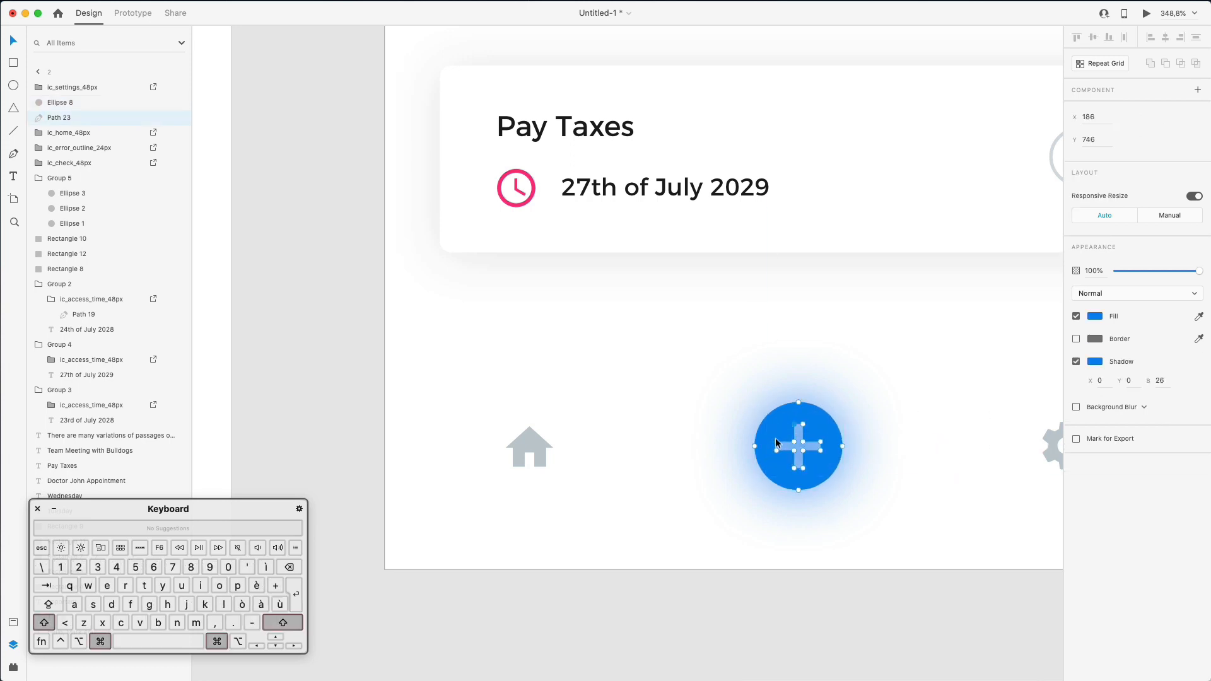
left_click(1095, 317)
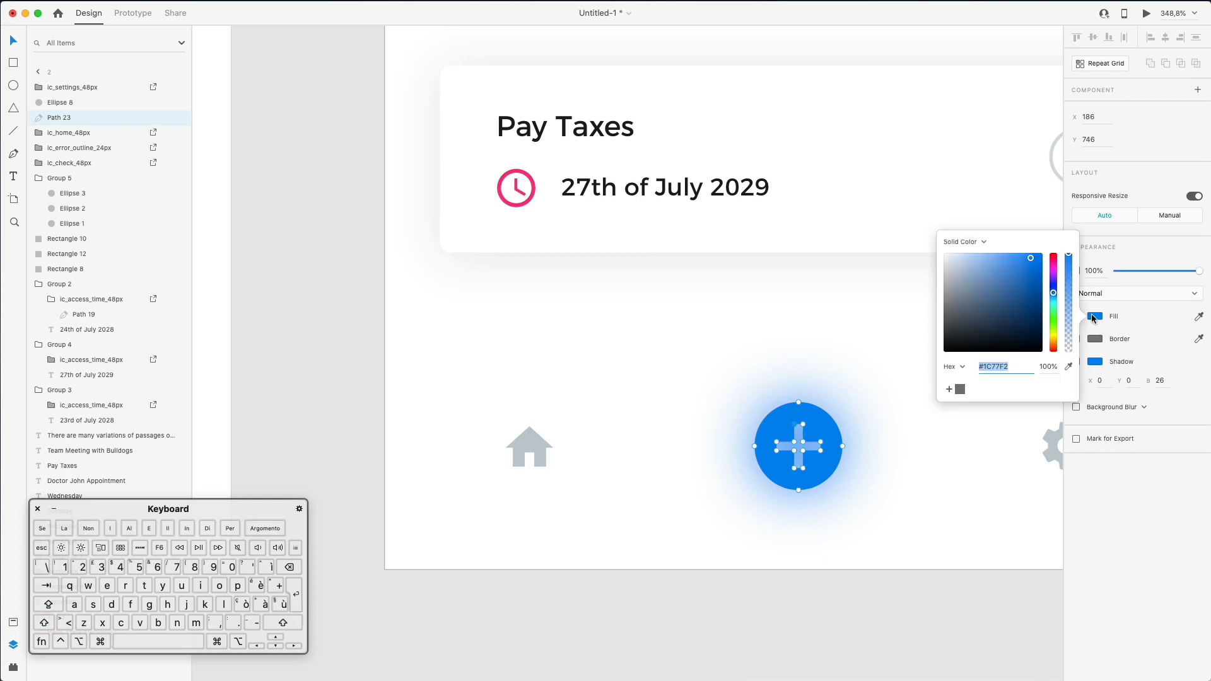
key("Escape")
key("Escape")
left_click(893, 403)
left_click(816, 428)
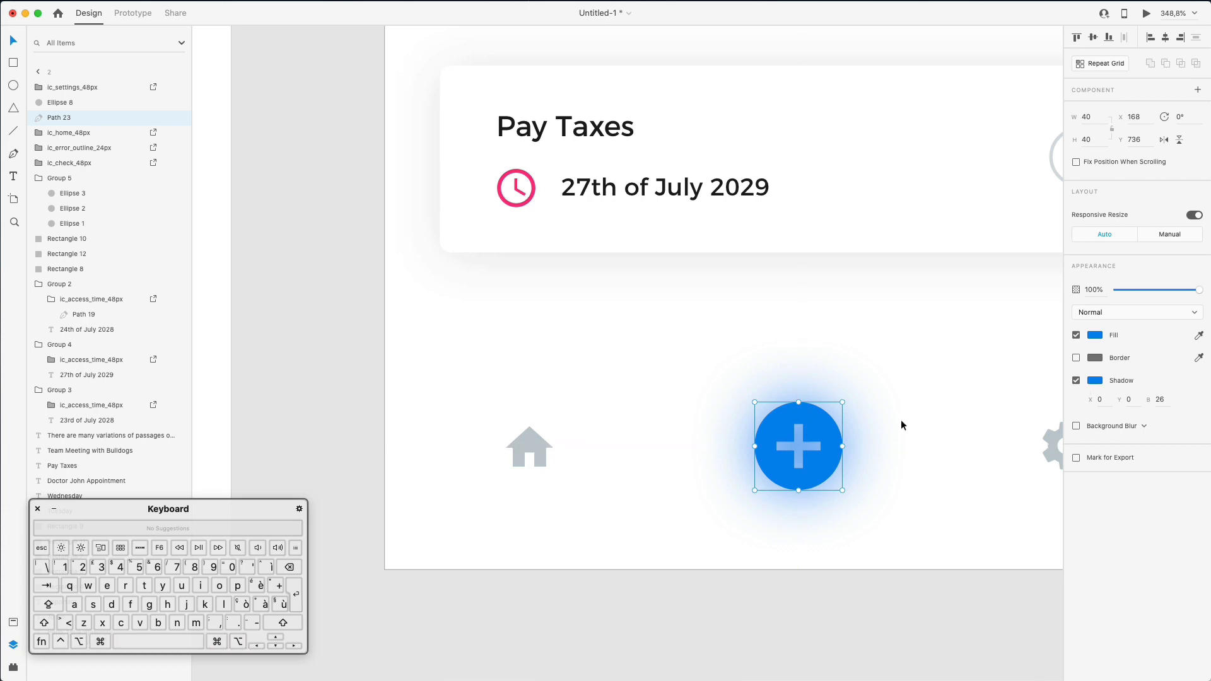
- Turn off the plus icon's shadow and place the 40×40 white circle behind it
left_click(1076, 381)
scroll(895, 414, "right", 2)
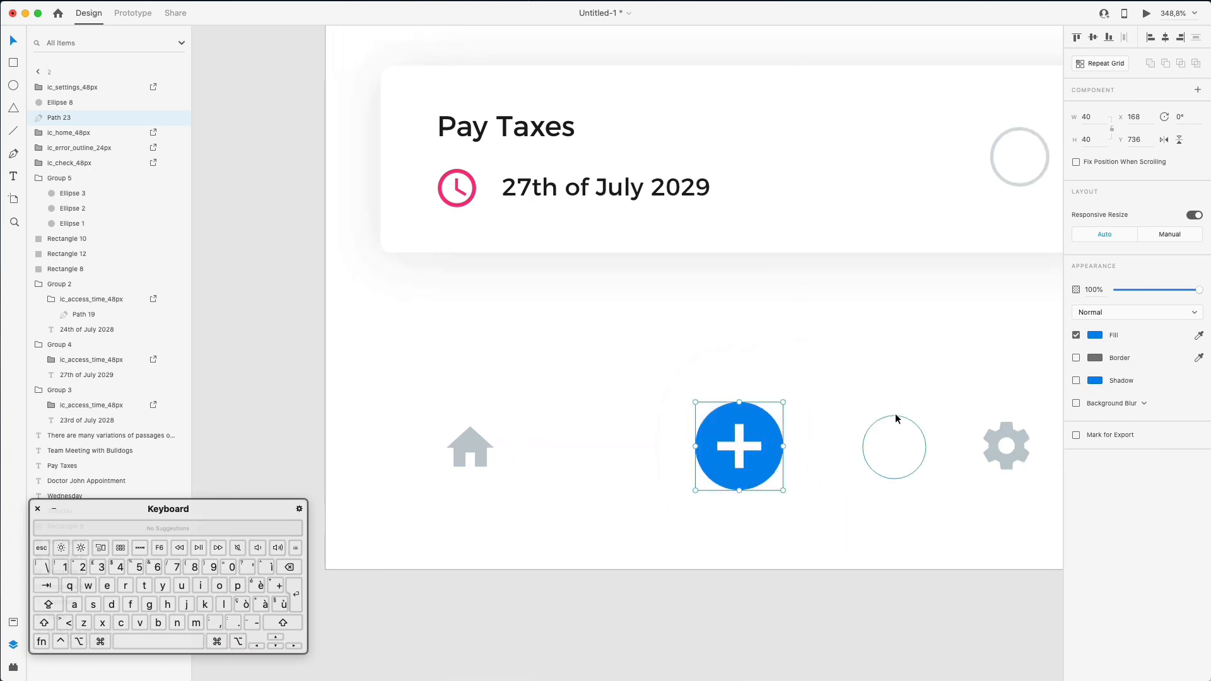
left_click_drag(891, 426, 721, 404)
left_click_drag(754, 454, 790, 476)
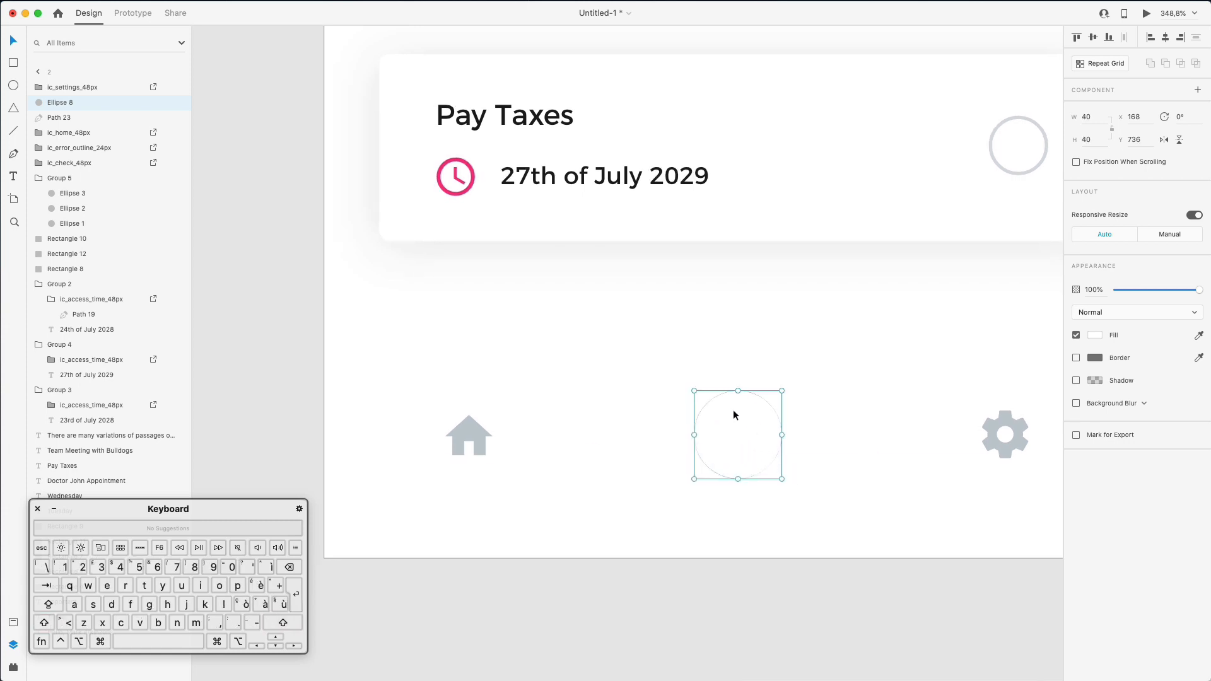
left_click_drag(68, 111, 67, 123)
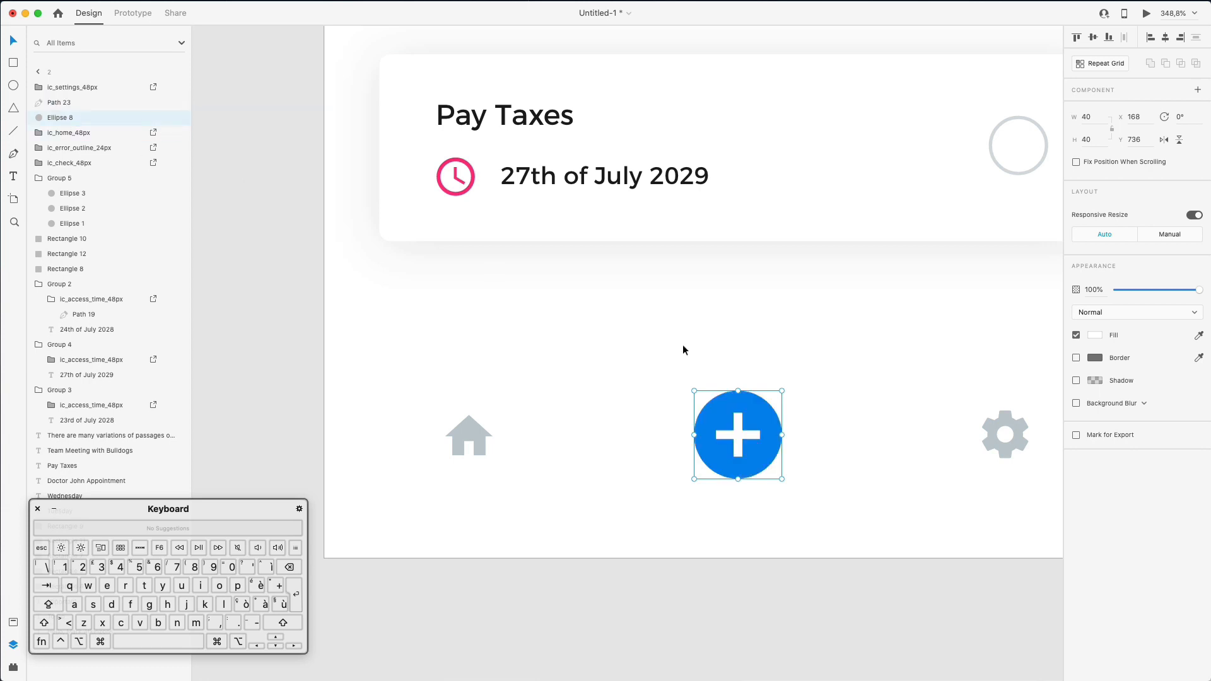
- Paste the copied appearance onto Ellipse 8 and set its shadow to #1C77F2 at 55%
right_click(79, 116)
left_click(120, 143)
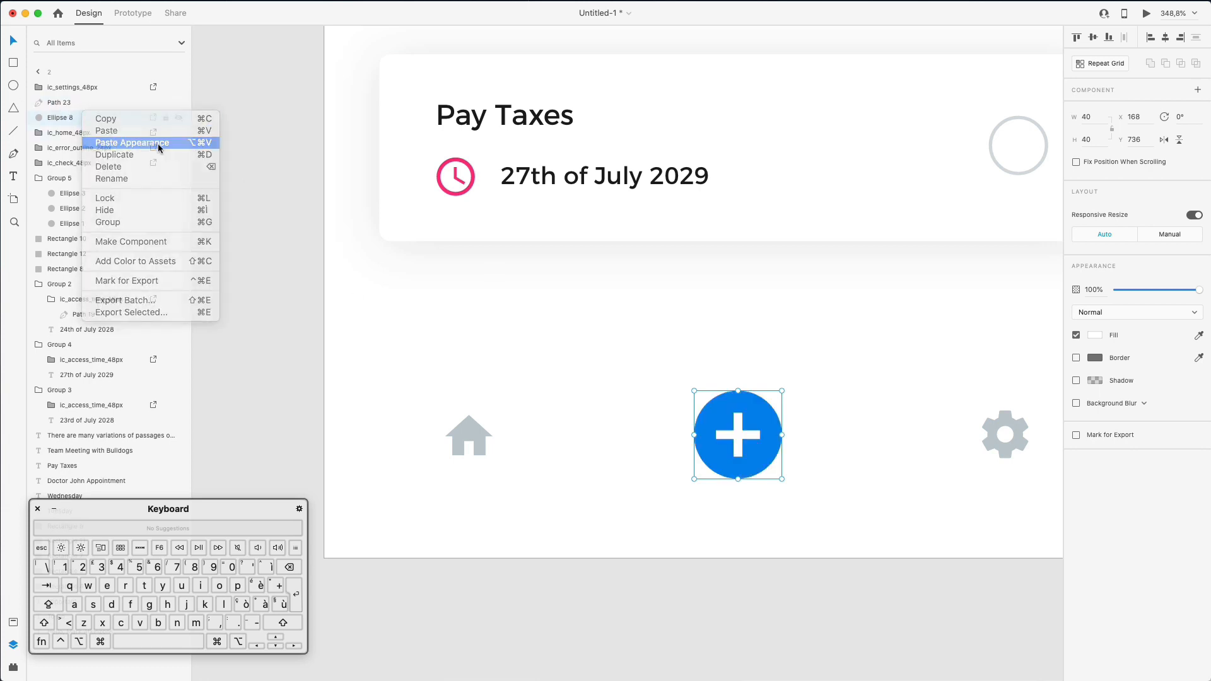
left_click(1076, 380)
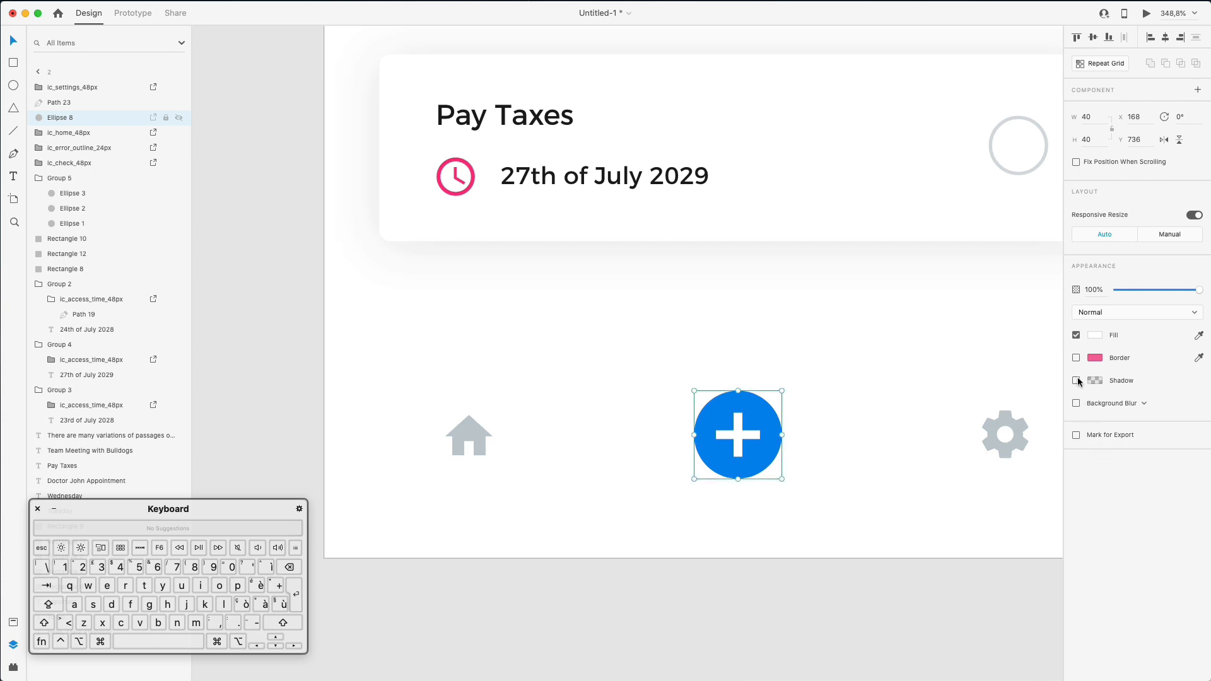
left_click(1076, 380)
left_click(1095, 381)
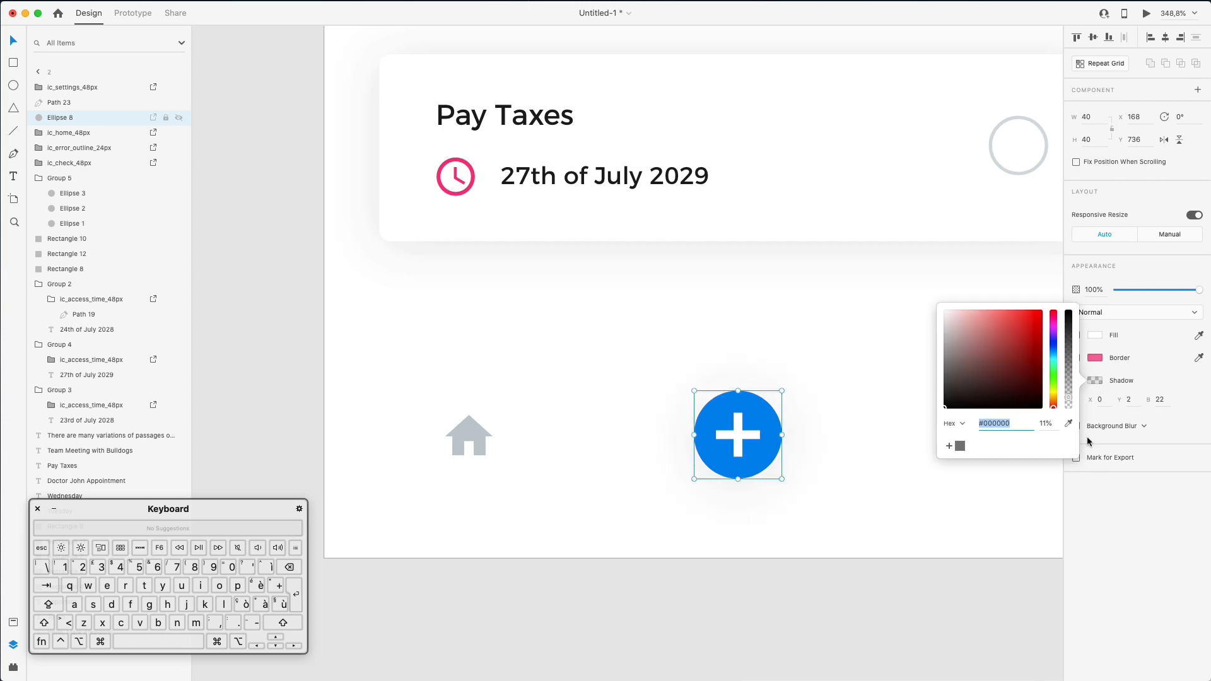
left_click(1068, 423)
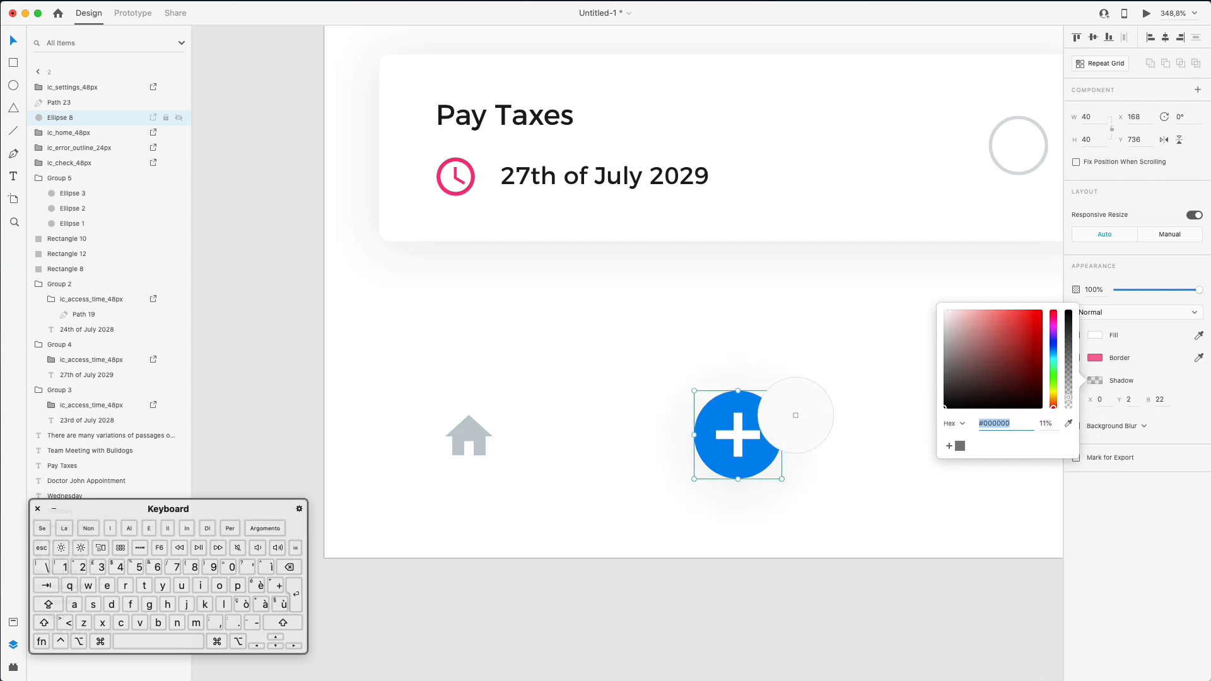
left_click(750, 430)
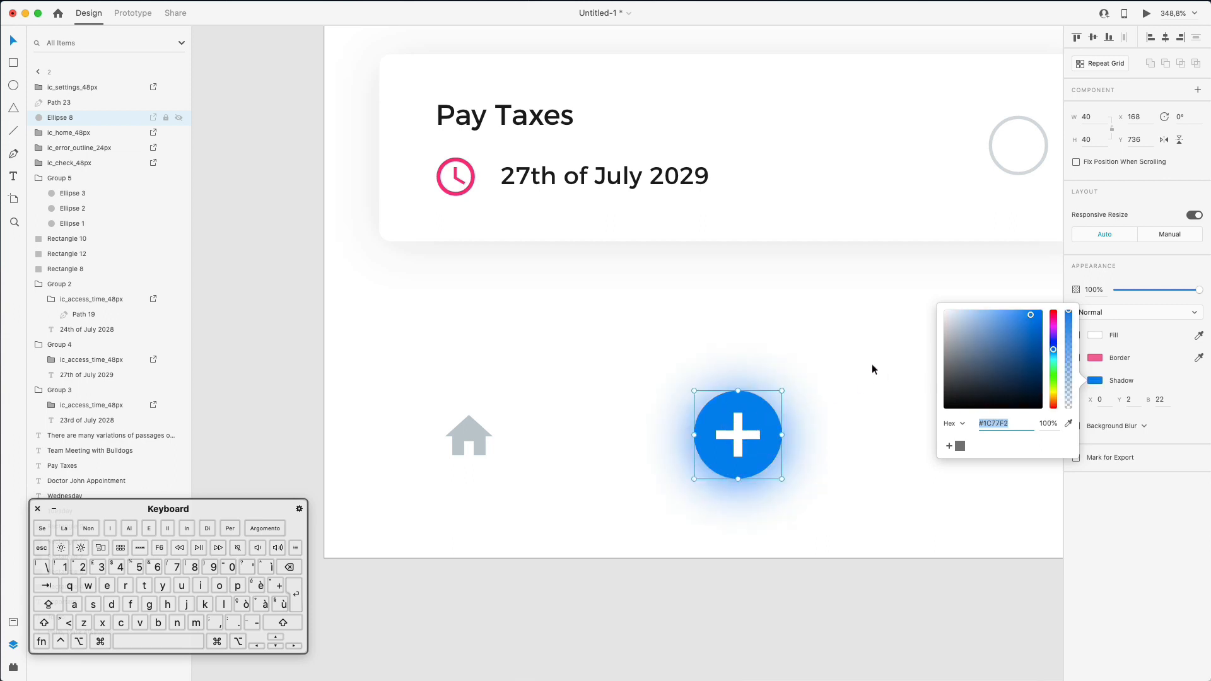
left_click_drag(1066, 405, 1068, 355)
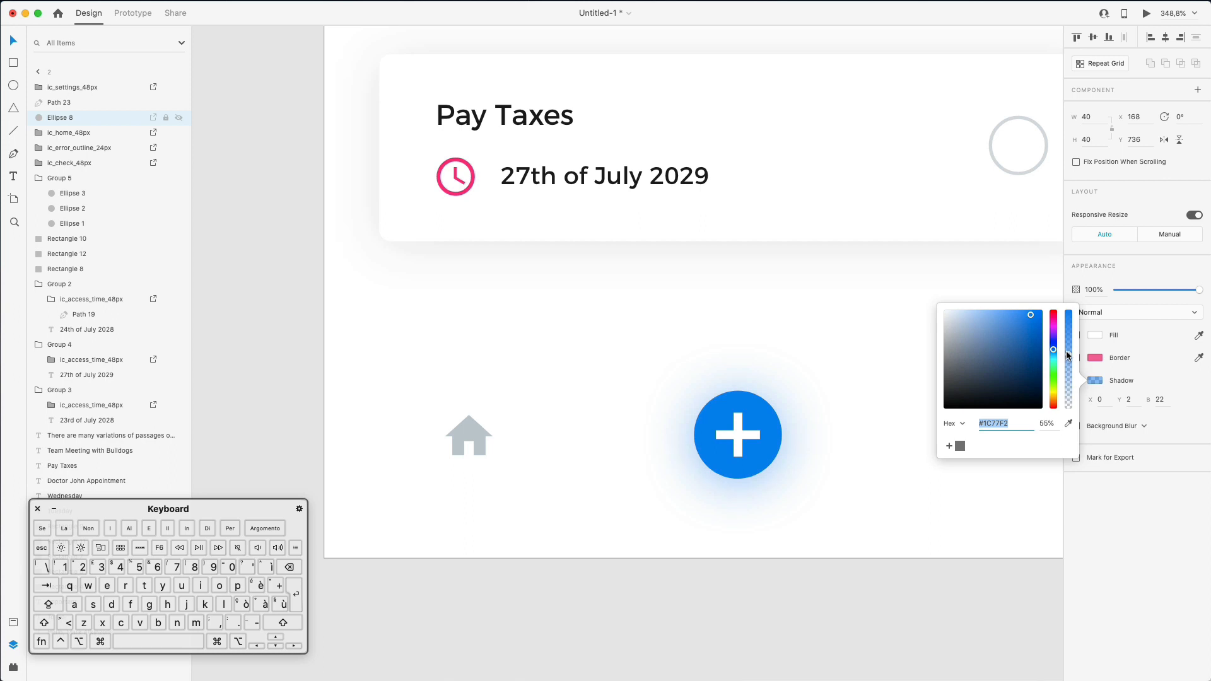
scroll(797, 384, "down", 5)
key("Escape")
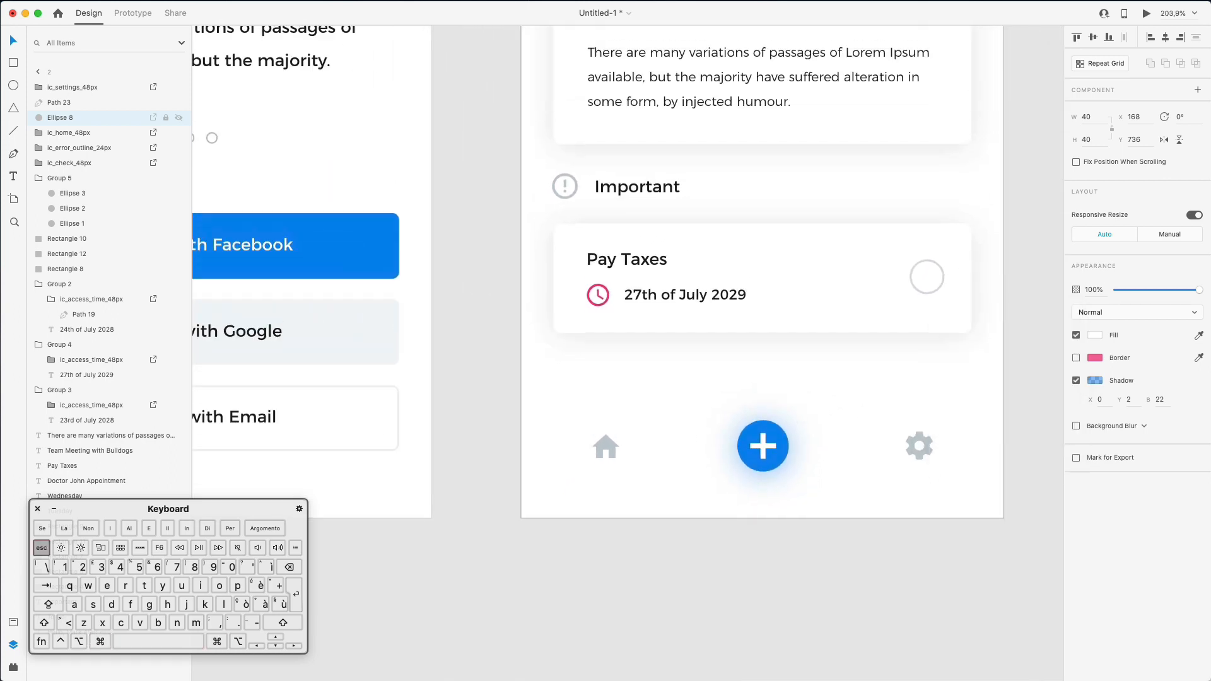
- Group the white circle with the plus icon
left_click_drag(717, 377, 826, 496)
key("super+g")
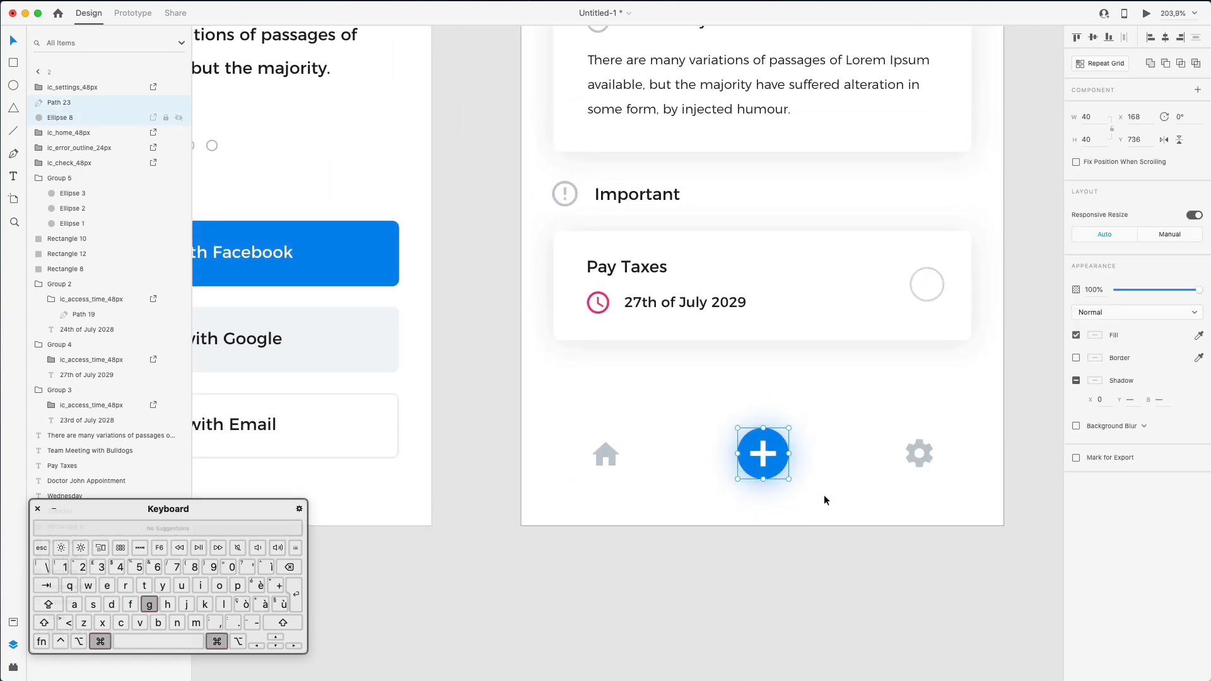
left_click(732, 376)
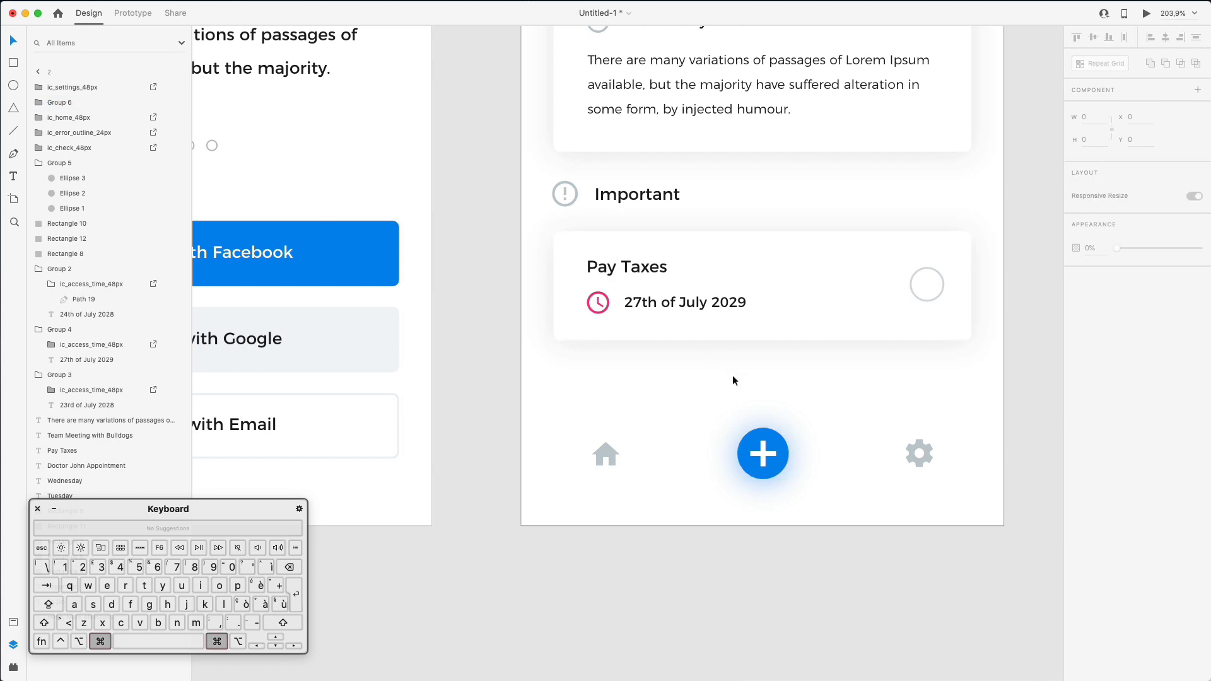
- Draw a horizontal divider line just above the dashboard's bottom icons
scroll(732, 376, "down", 3)
scroll(732, 376, "down", 3)
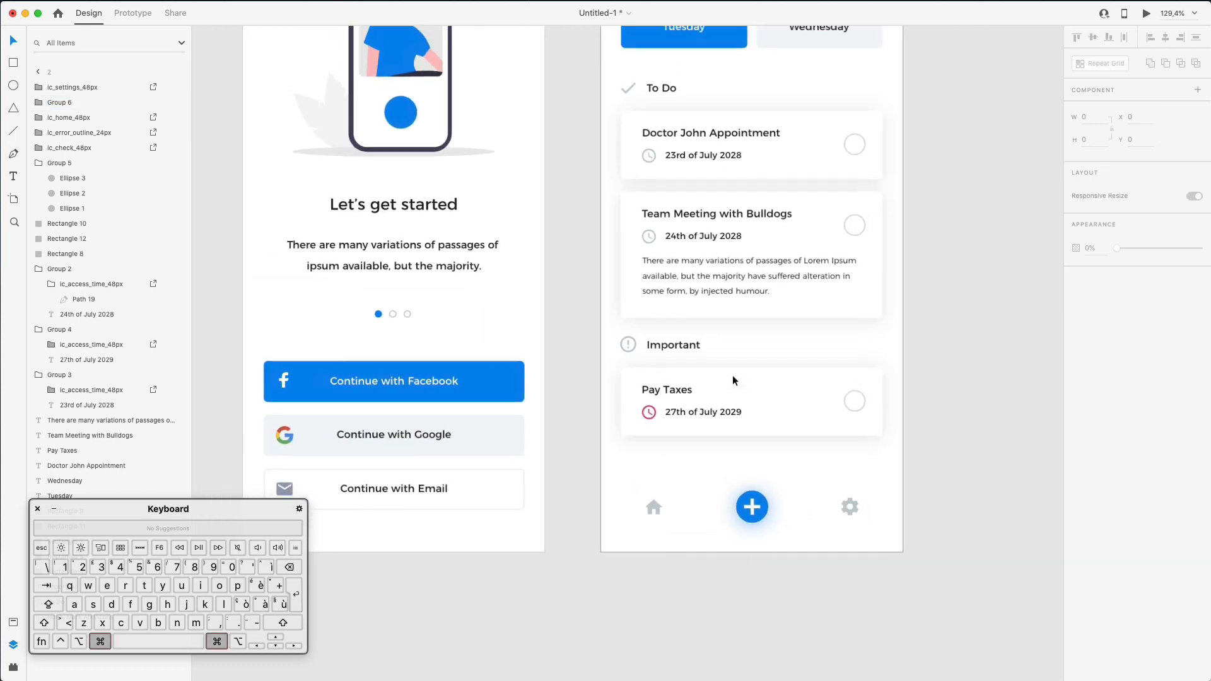
scroll(615, 456, "left", 3)
scroll(615, 456, "right", 5)
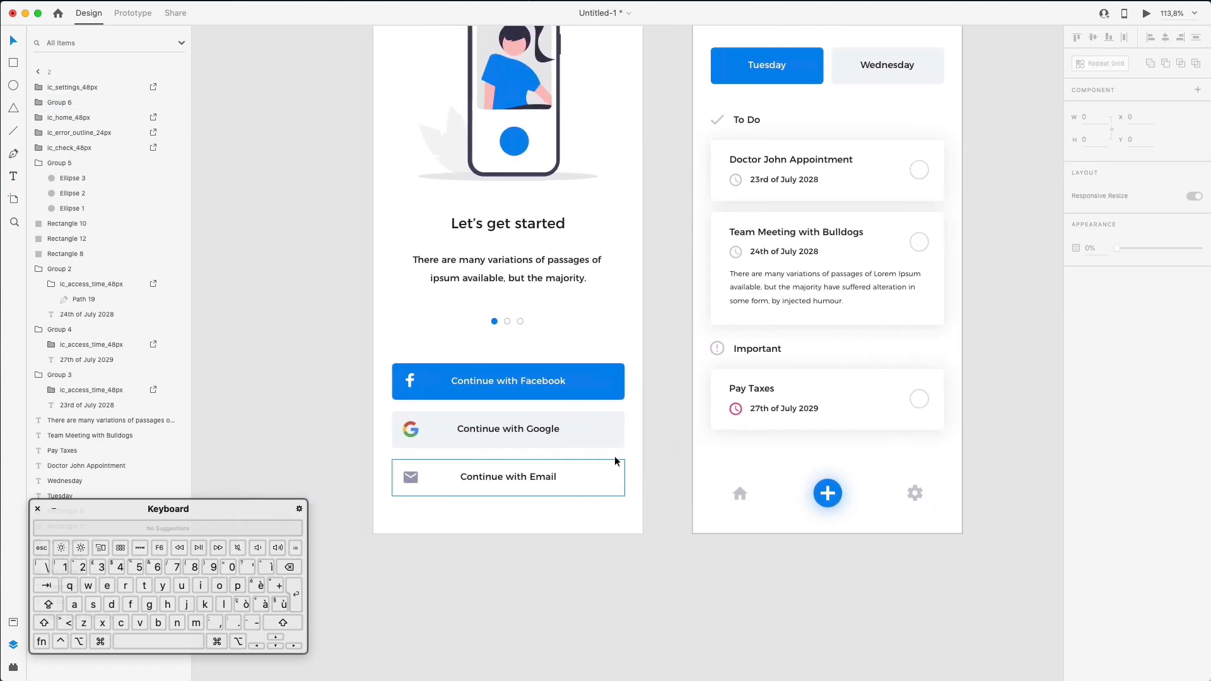
key("l")
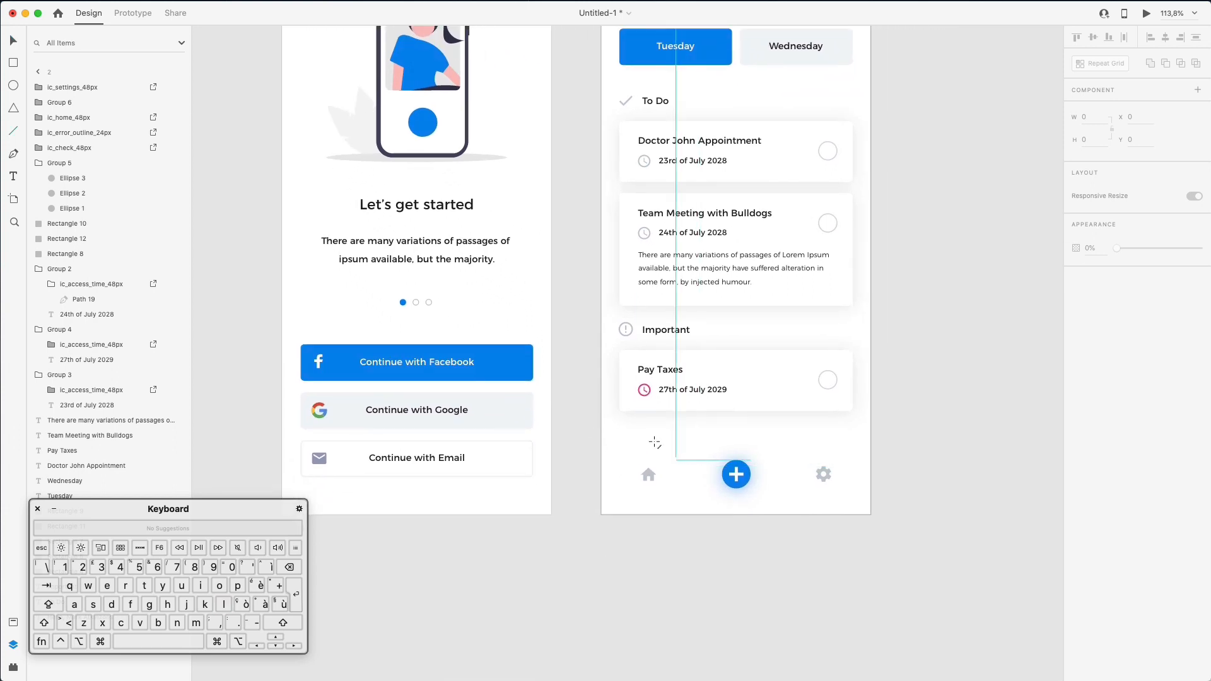
left_click_drag(621, 423, 852, 433)
key("shift+Down")
key("shift+Down")
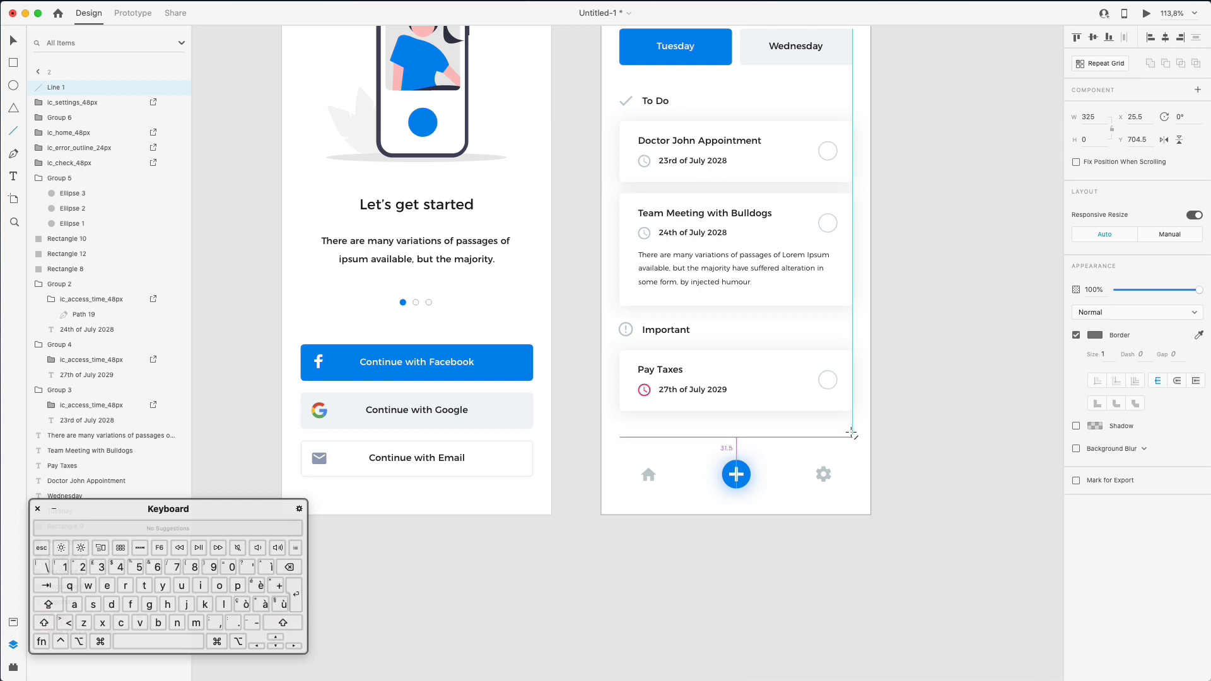
key("Up")
key("Up")
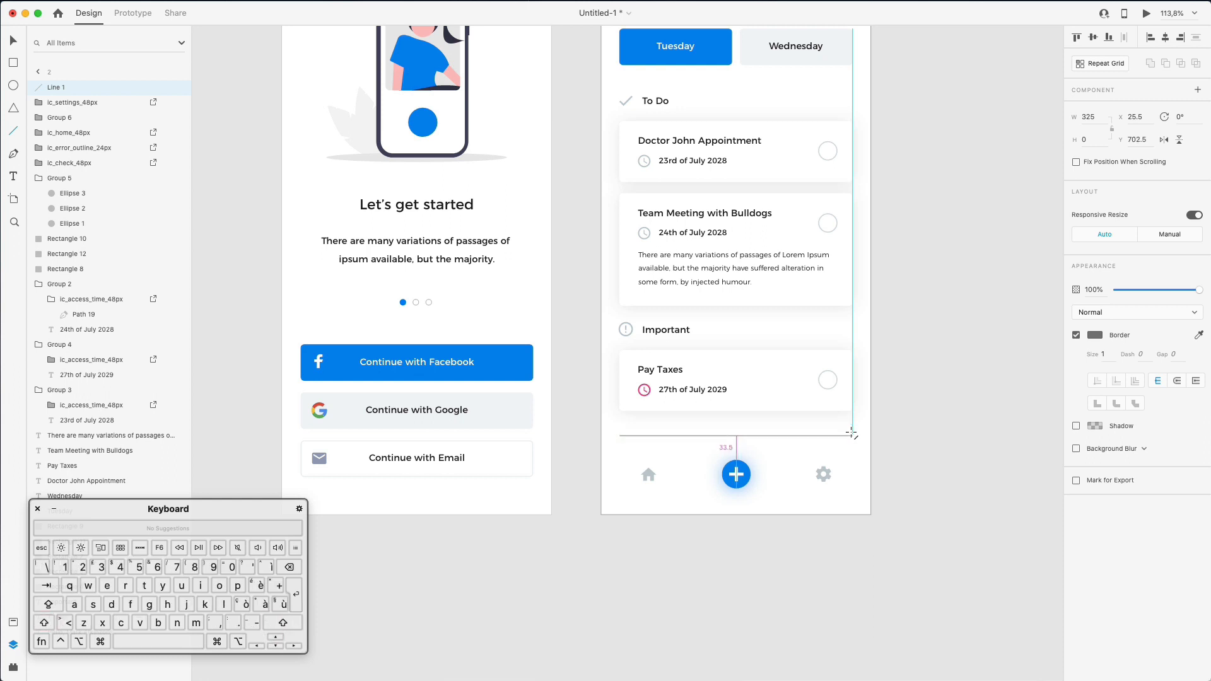
key("v")
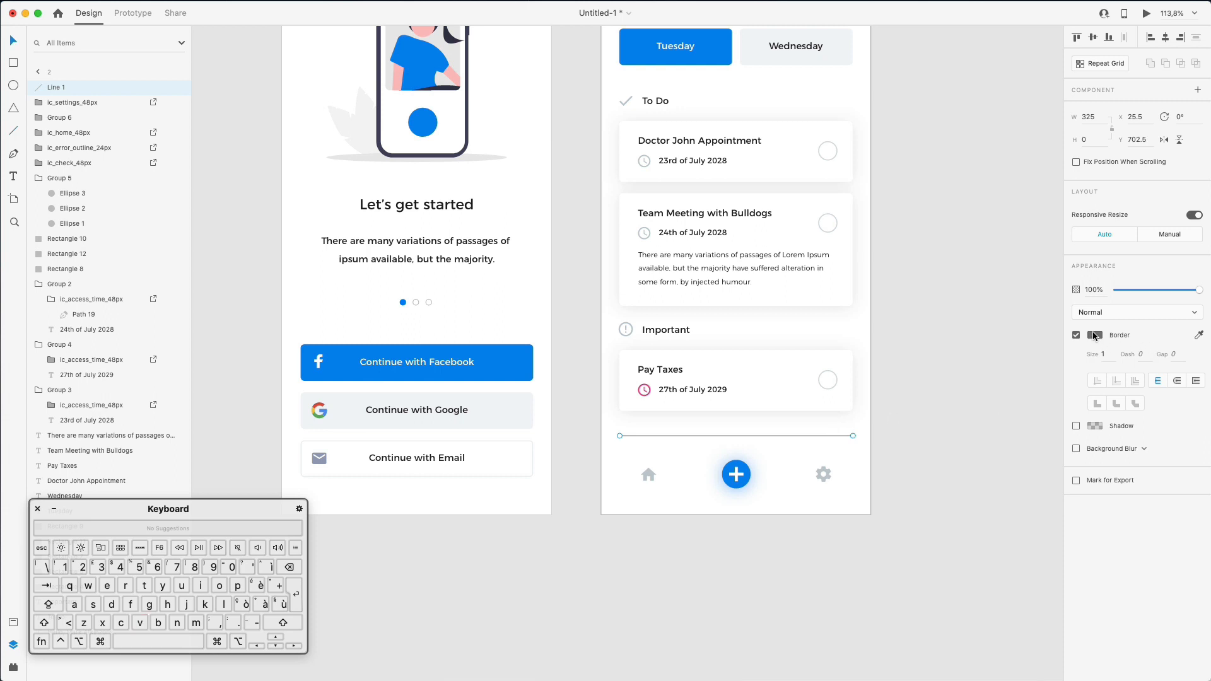
- Colour the divider with the Important icon's light grey and set its stroke size to 0.5
left_click(1094, 335)
left_click(998, 378)
left_click(1068, 377)
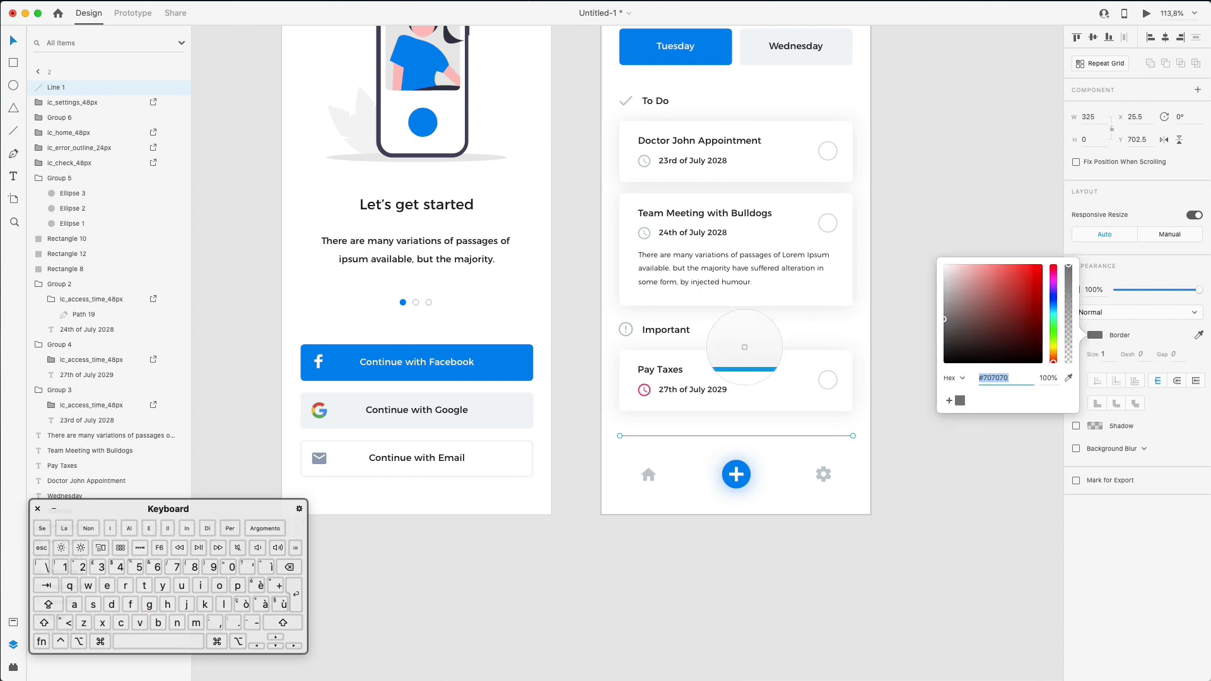
left_click(626, 329)
key("Escape")
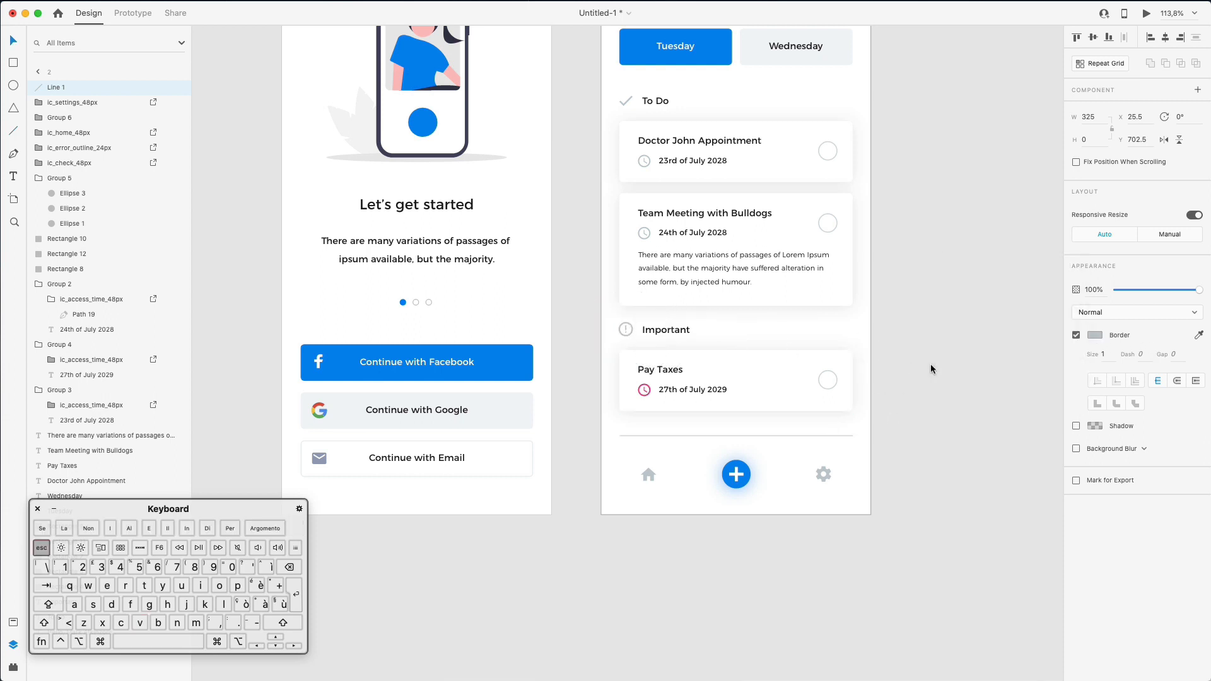
left_click(974, 400)
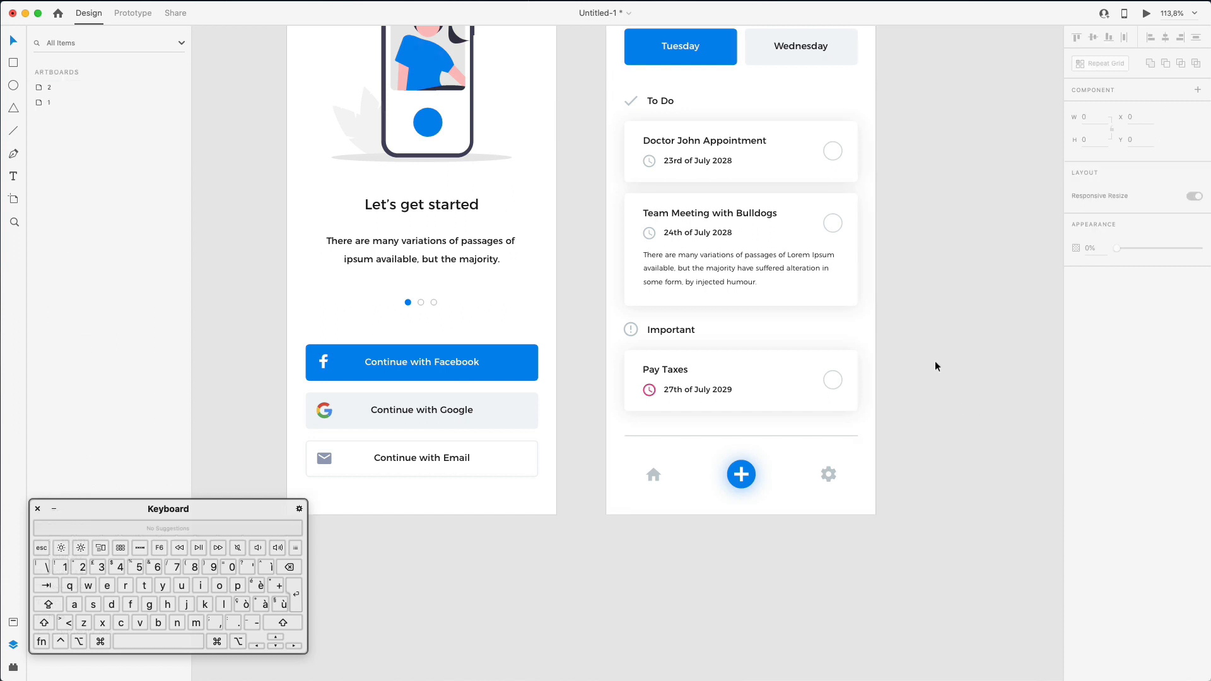
left_click(761, 436)
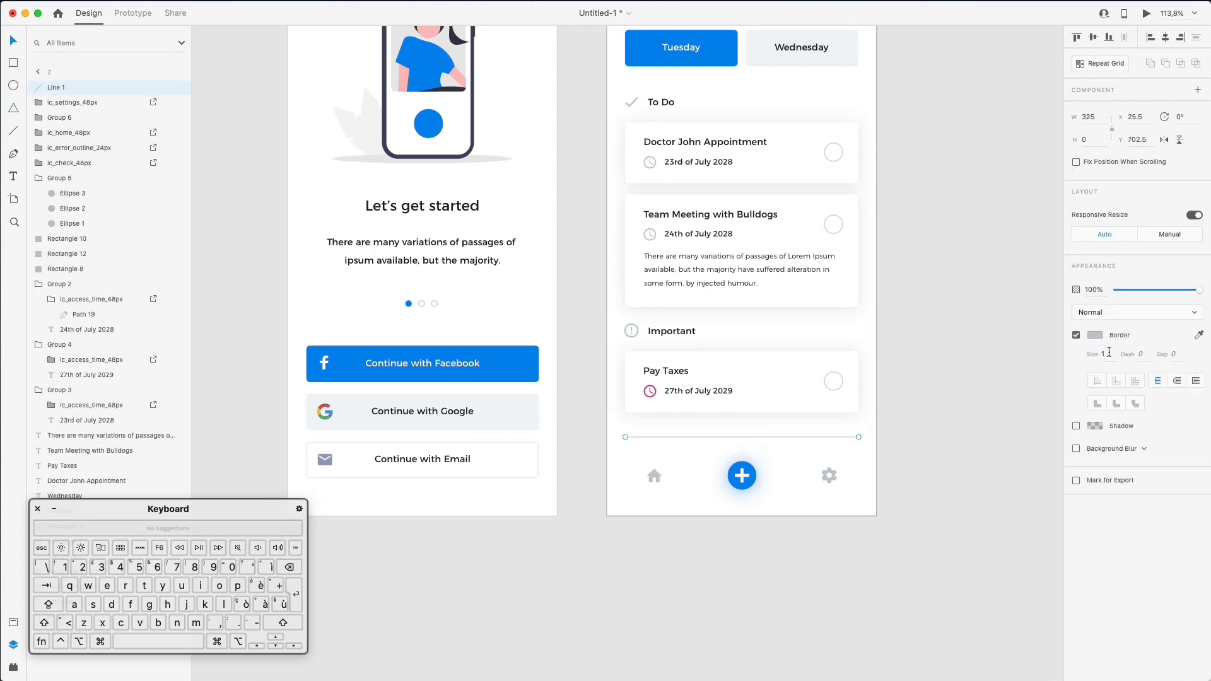
left_click(1104, 354)
type("0")
key("Return")
left_click(955, 374)
scroll(955, 373, "up", 3)
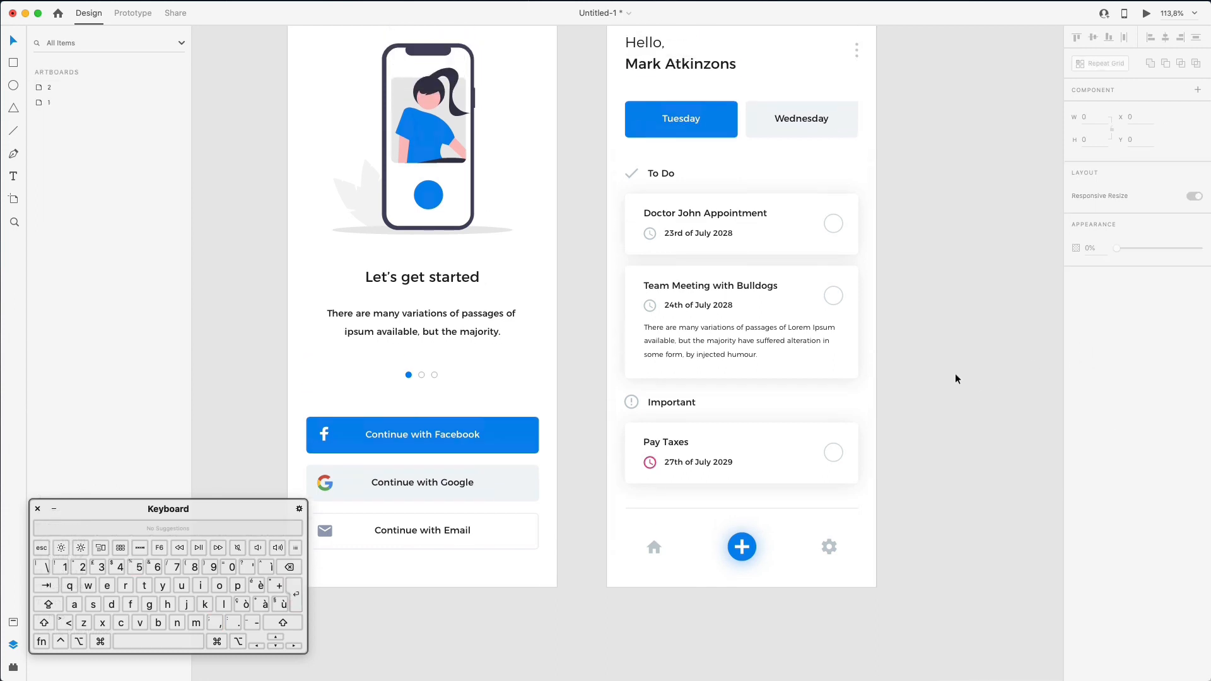
scroll(955, 378, "down", 1)
- Nudge the home, plus and settings icons down and enlarge the plus button from 40 to 46 px
left_click(702, 492)
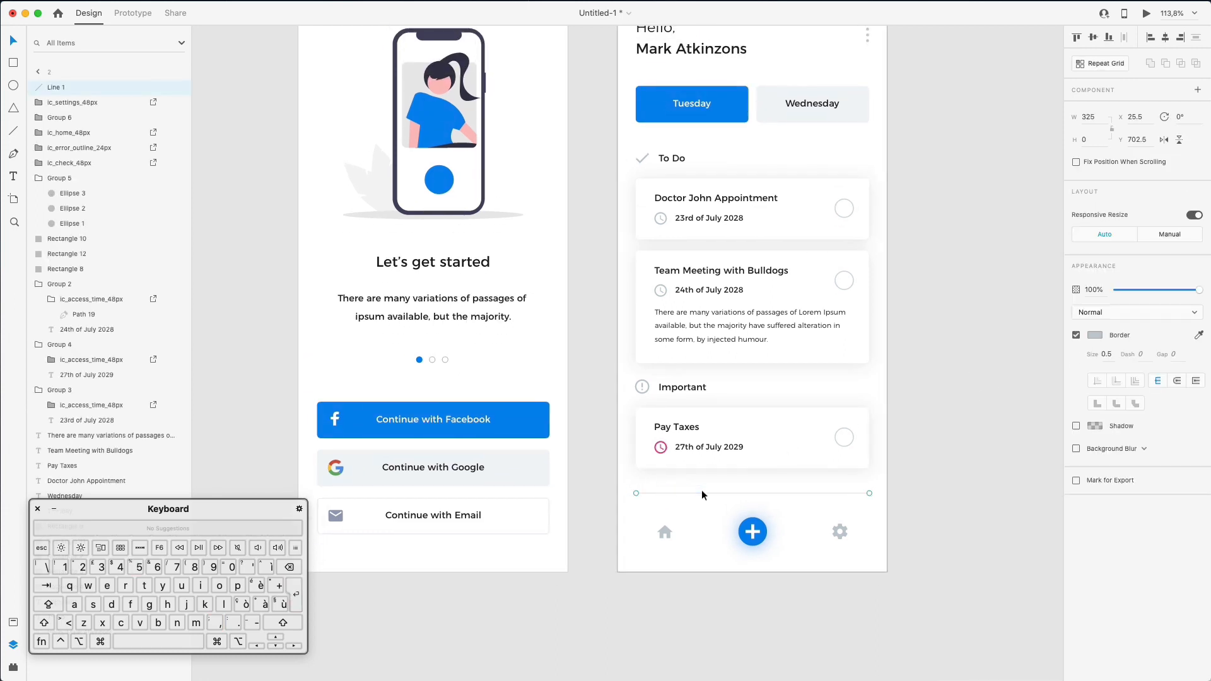
left_click_drag(628, 516, 887, 573)
key("Down")
key("Down")
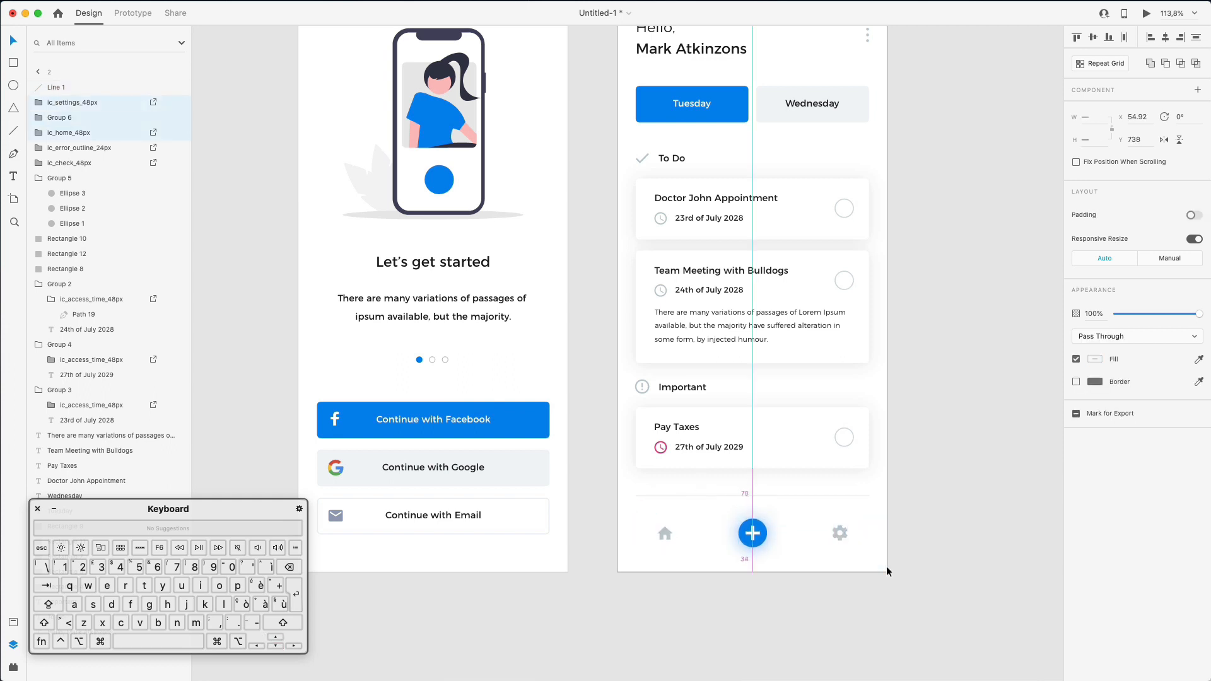
scroll(888, 568, "right", 1)
left_click(882, 567)
left_click(755, 537)
left_click_drag(761, 515, 764, 512)
left_click(945, 483)
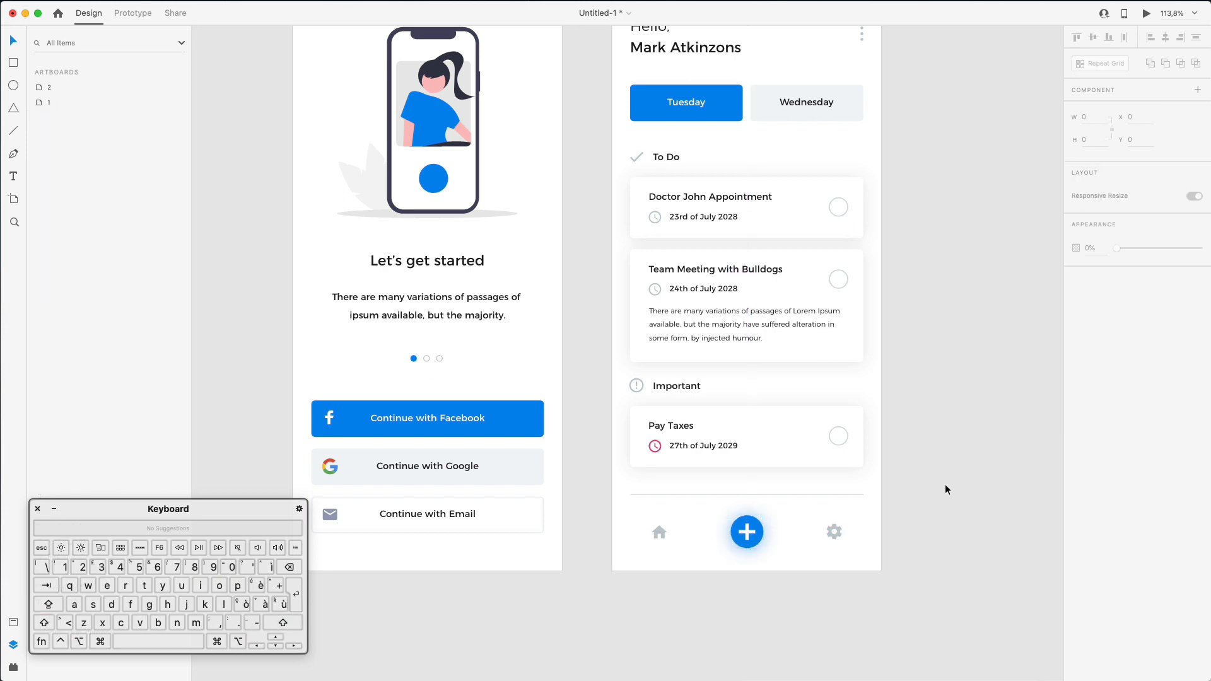
key("cmd+0")
scroll(945, 484, "down", 1)
- Move the two onboarding text layers directly below Illustration in the Layers panel
scroll(945, 483, "up", 1)
left_click(965, 411)
scroll(479, 164, "right", 1)
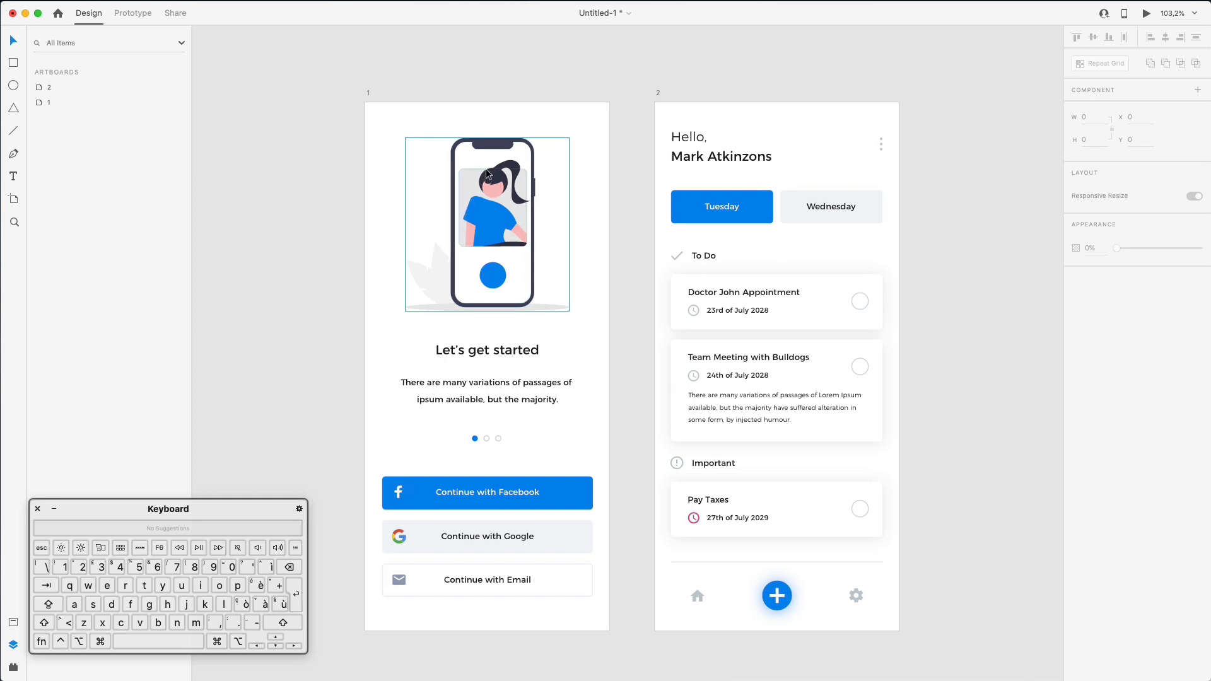
left_click(490, 168)
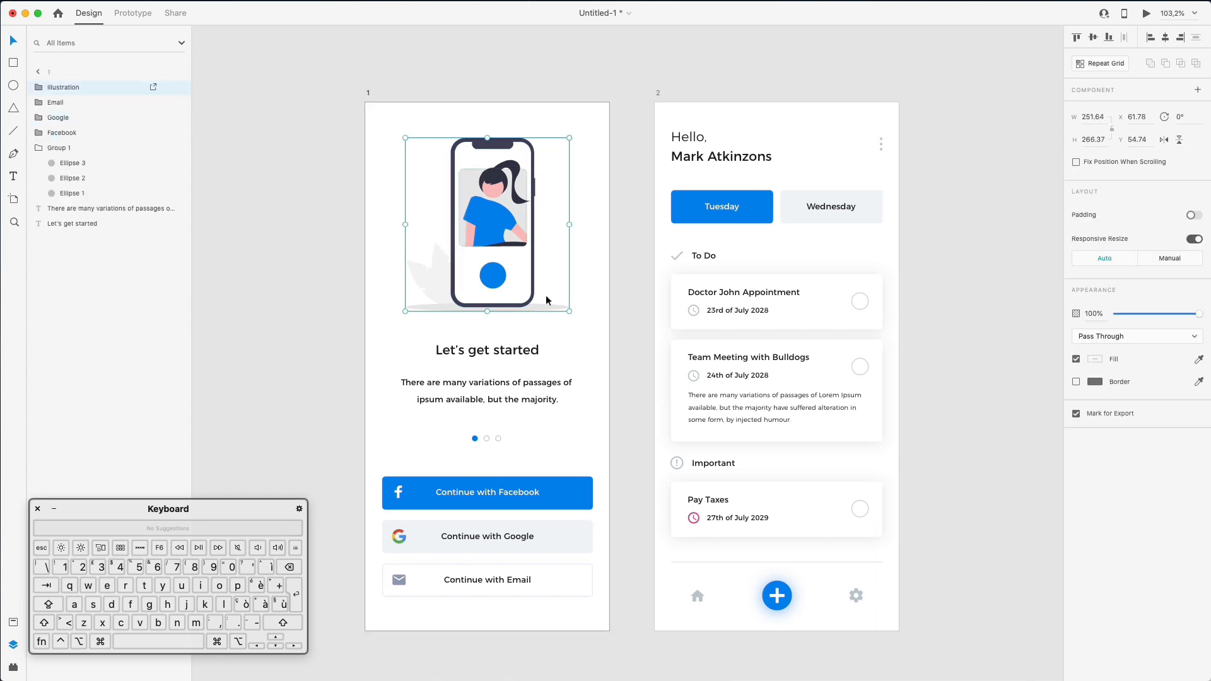
left_click(474, 351)
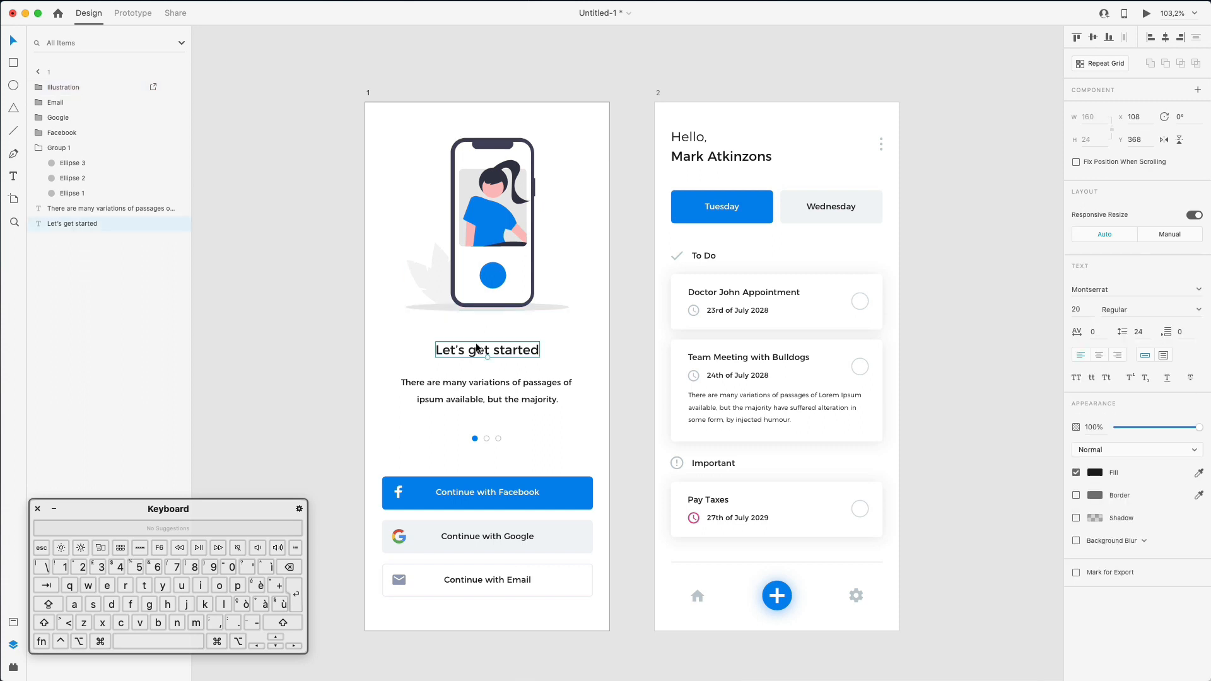
left_click(481, 217)
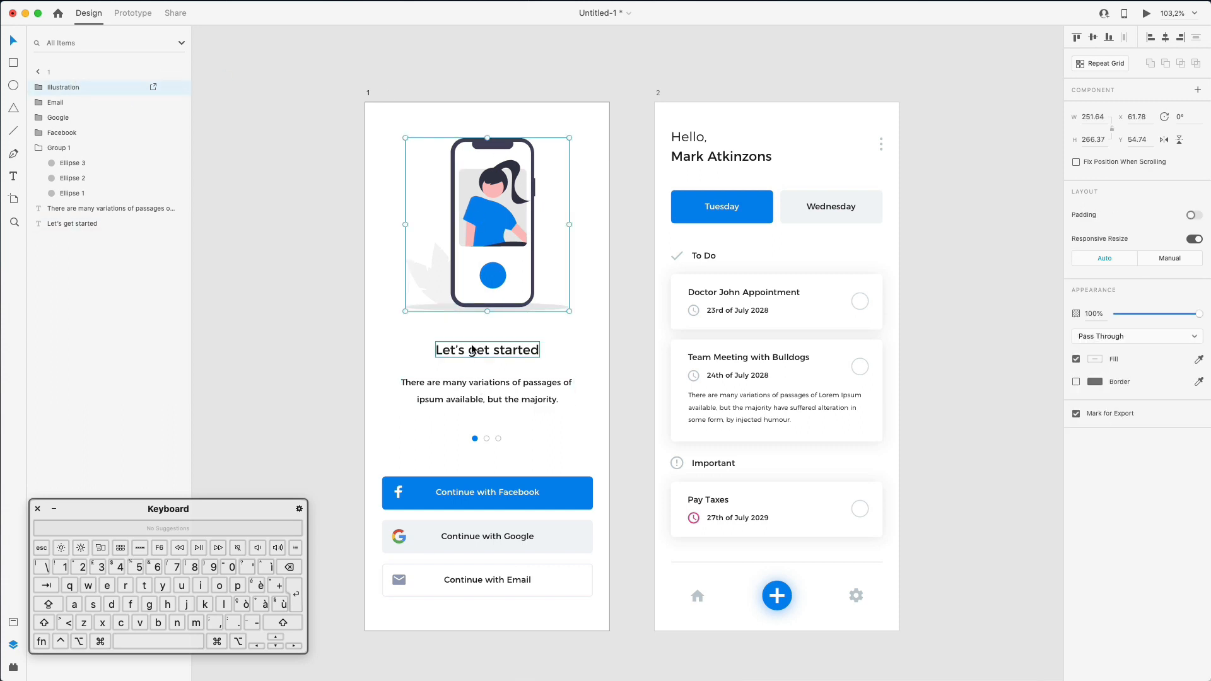
left_click_drag(422, 346, 460, 395)
left_click_drag(78, 217, 87, 100)
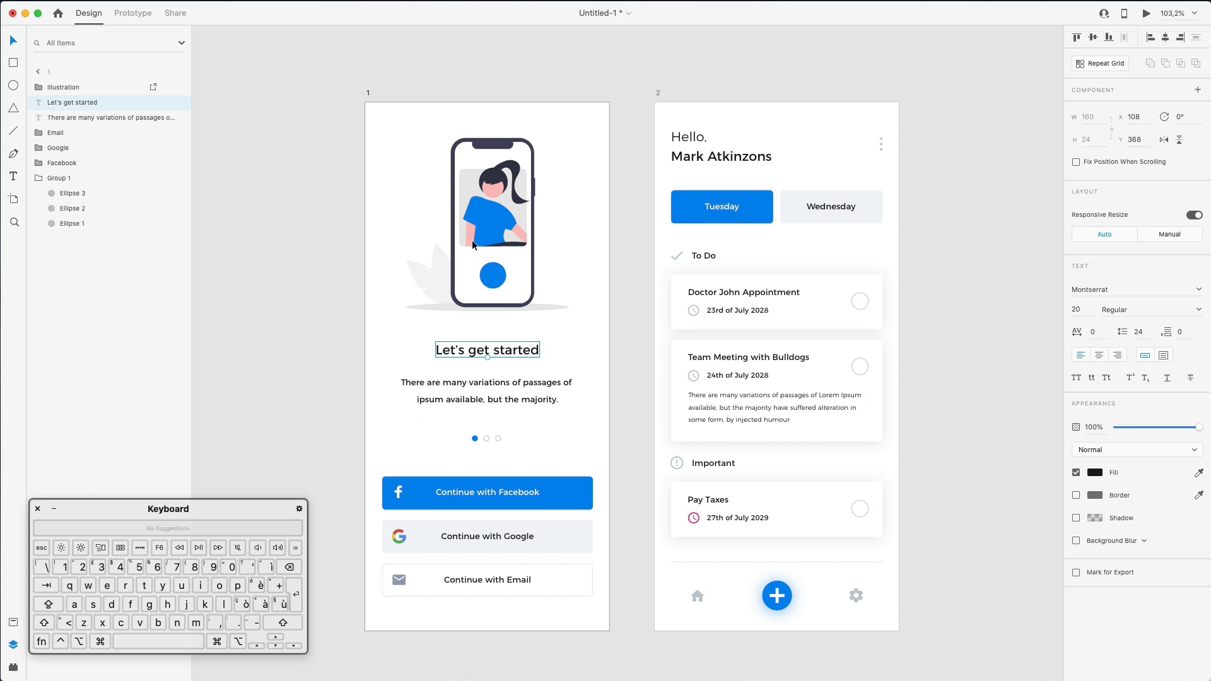
- Rename the pagination group Dots and each of its three circles Dot
left_click(480, 440)
double_click(52, 180)
type("Dots")
key("Return")
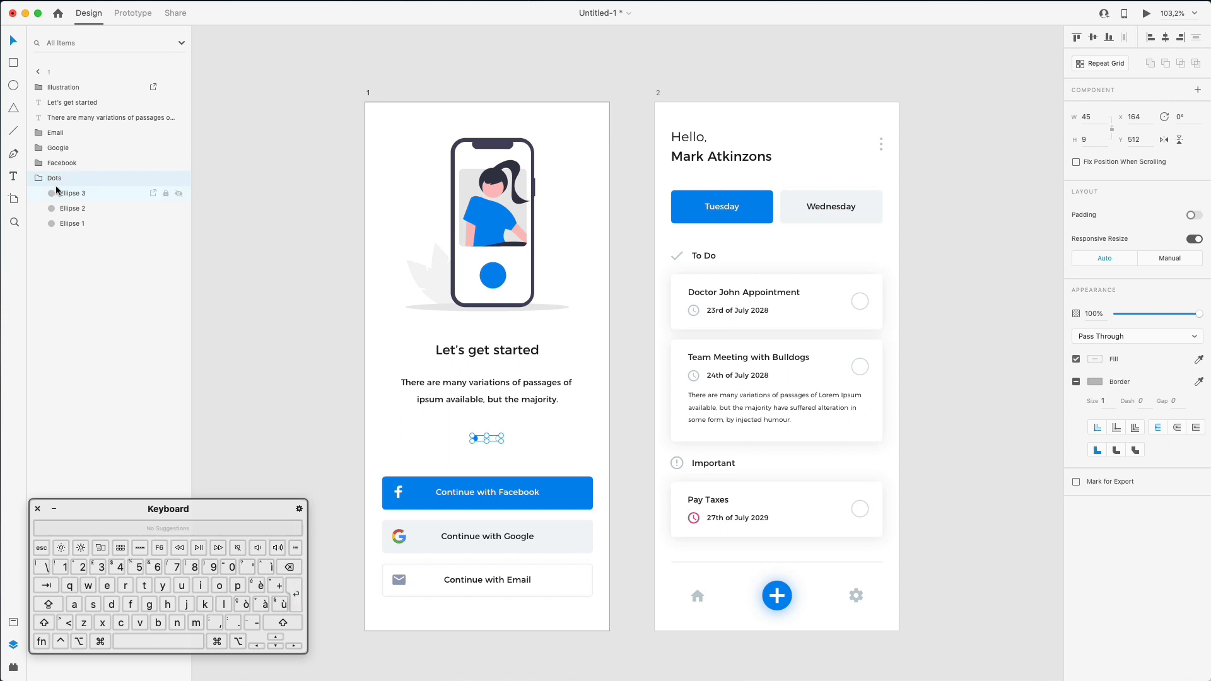
double_click(72, 193)
type("Dot")
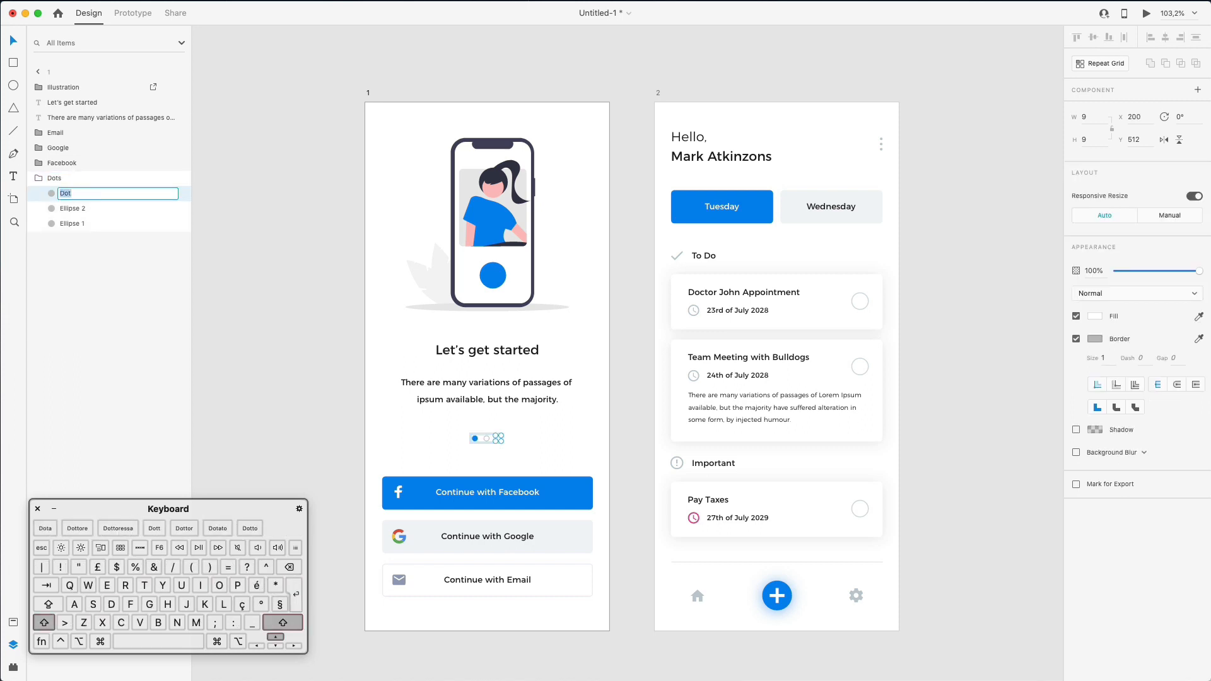
left_click(74, 210)
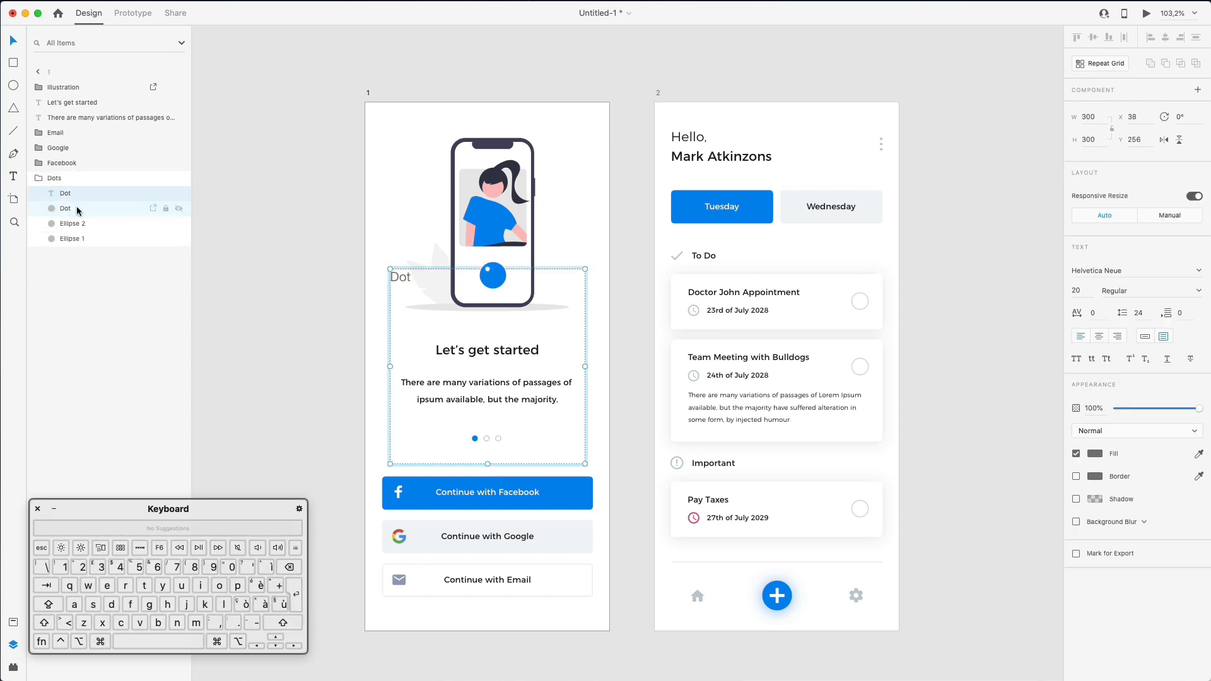
double_click(76, 209)
type("Dot")
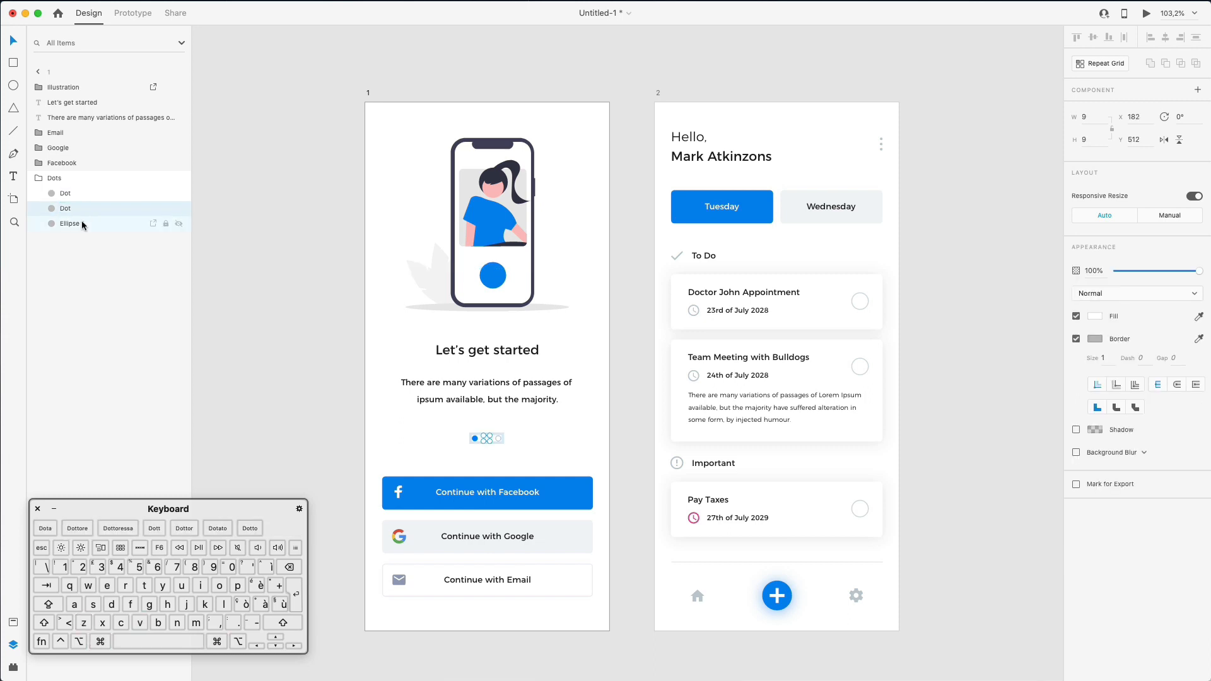
double_click(79, 224)
type("Dot")
left_click(257, 230)
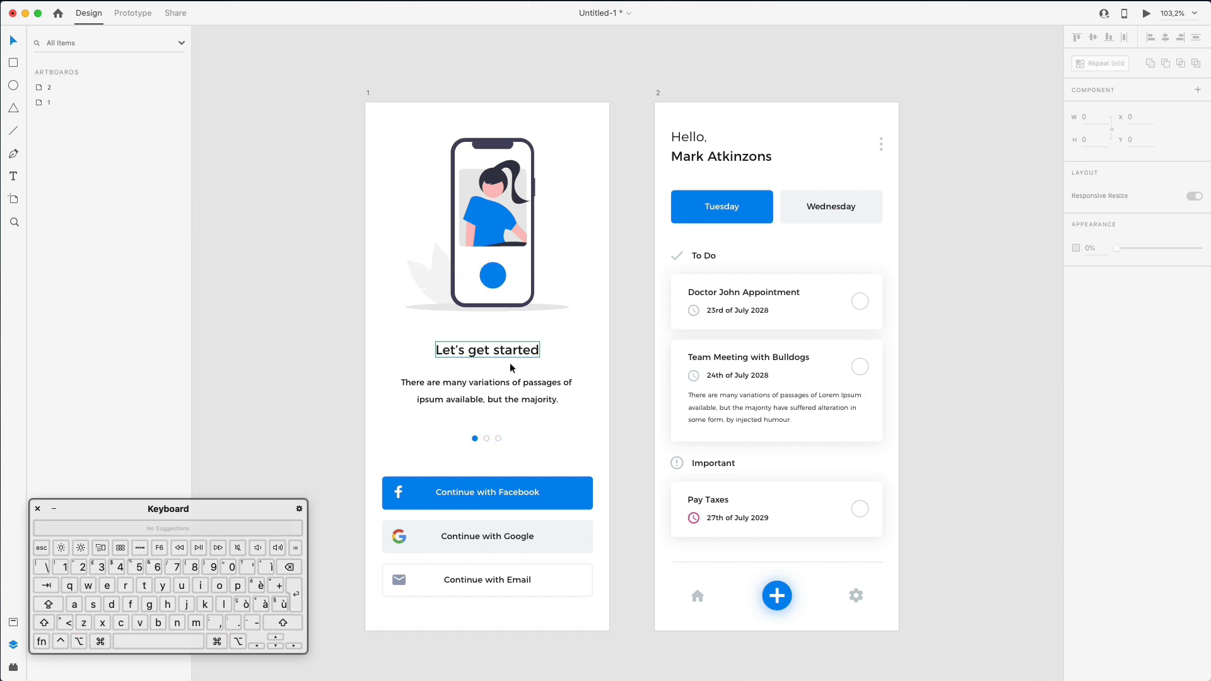
- Move the Dots group above the button layers, with Facebook directly below it
left_click(484, 437)
left_click_drag(53, 178, 55, 132)
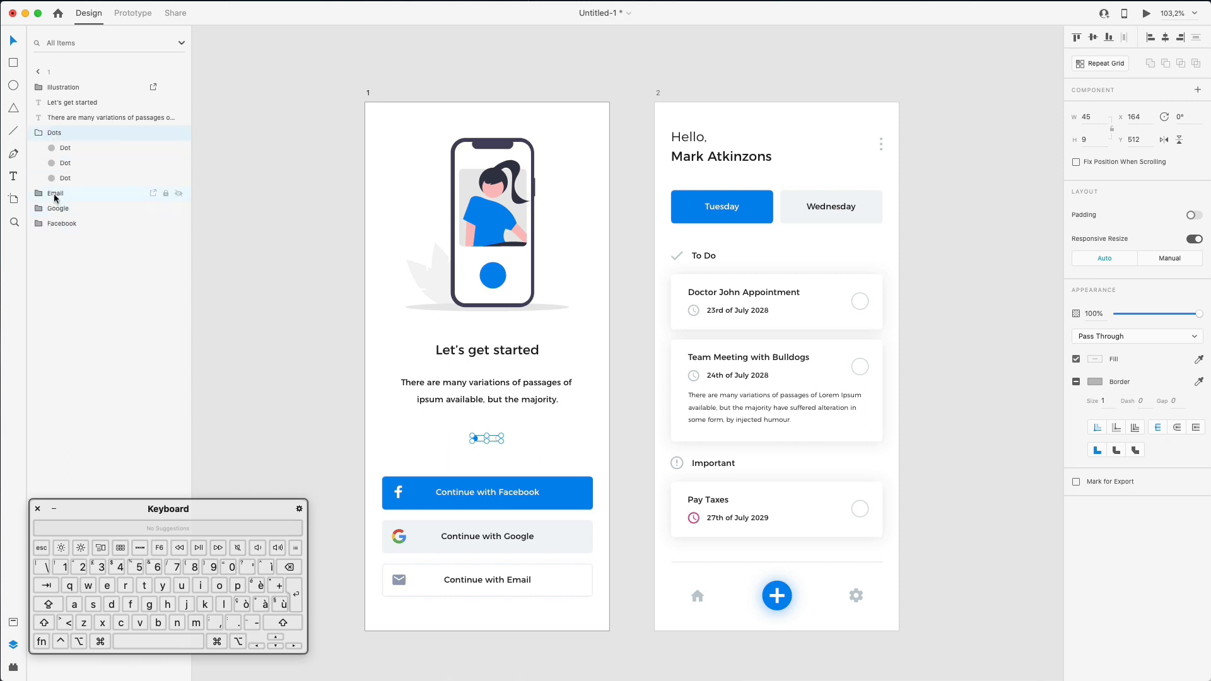
left_click_drag(57, 224, 55, 191)
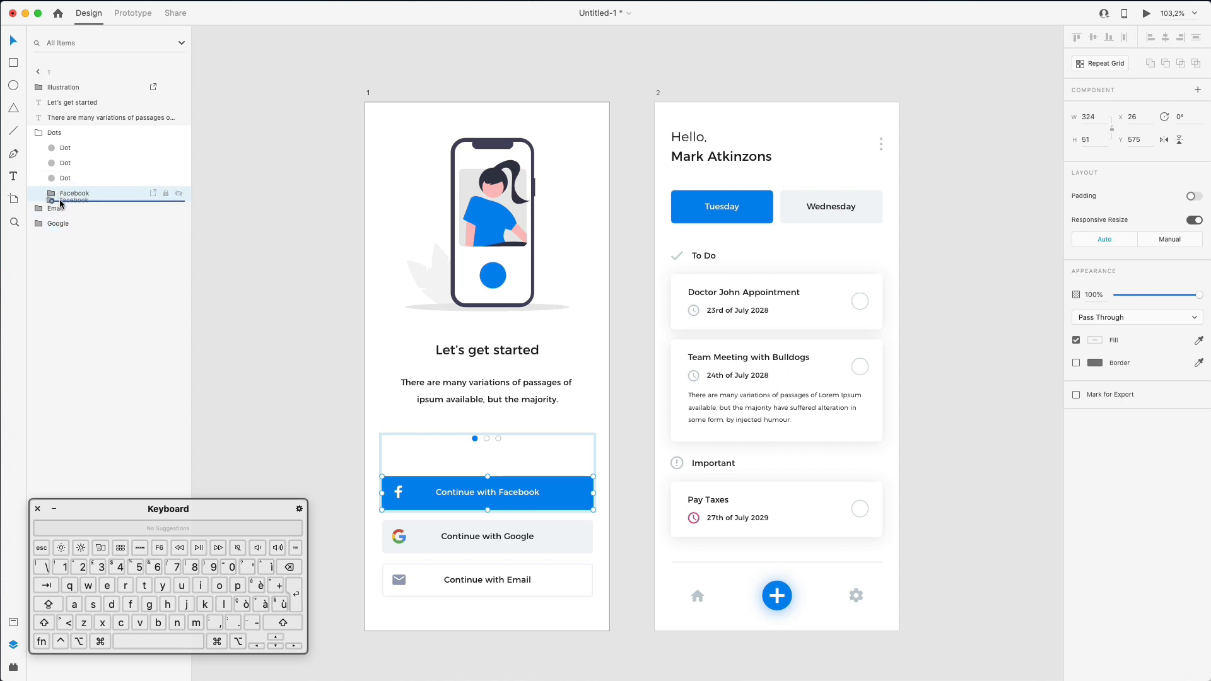
left_click_drag(52, 196, 56, 233)
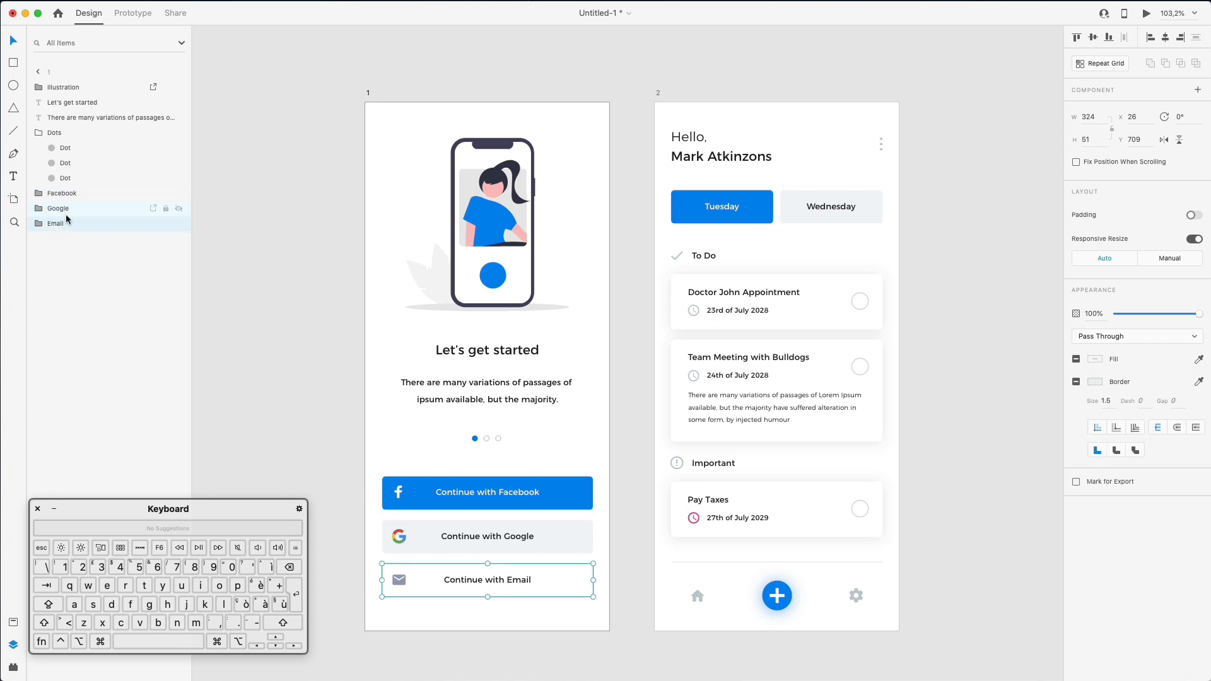
left_click(111, 262)
left_click(294, 208)
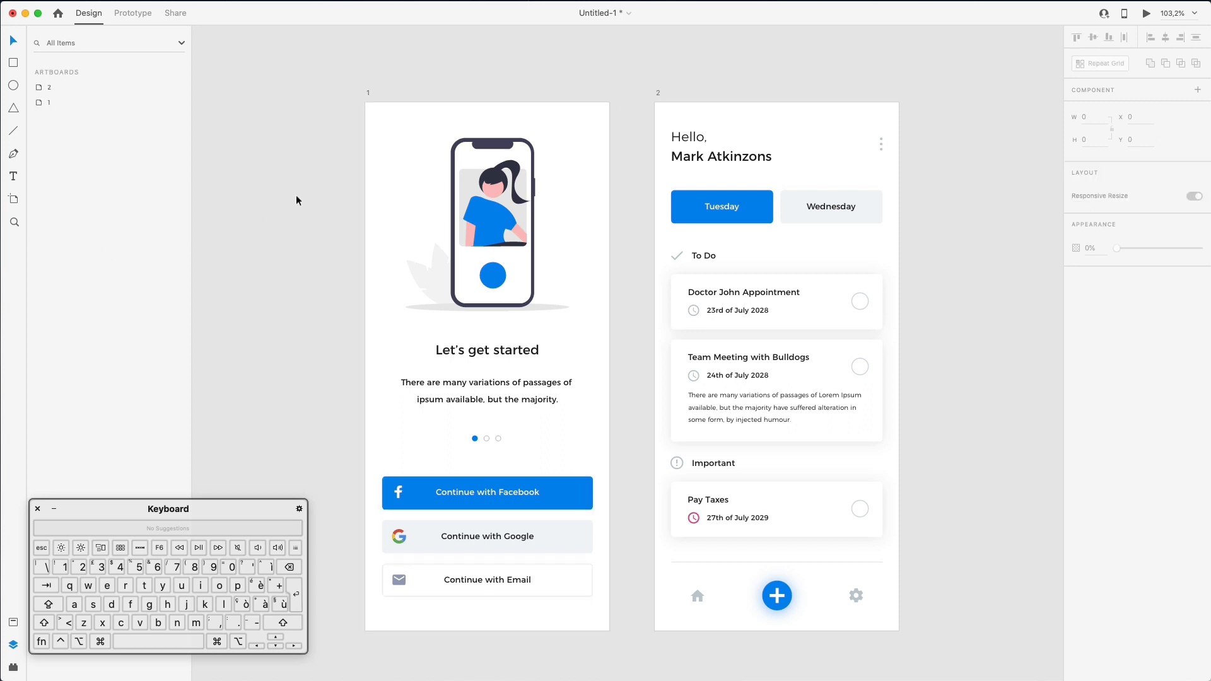
- Bring the Hello greeting text to the front of the layer stack
left_click(699, 143)
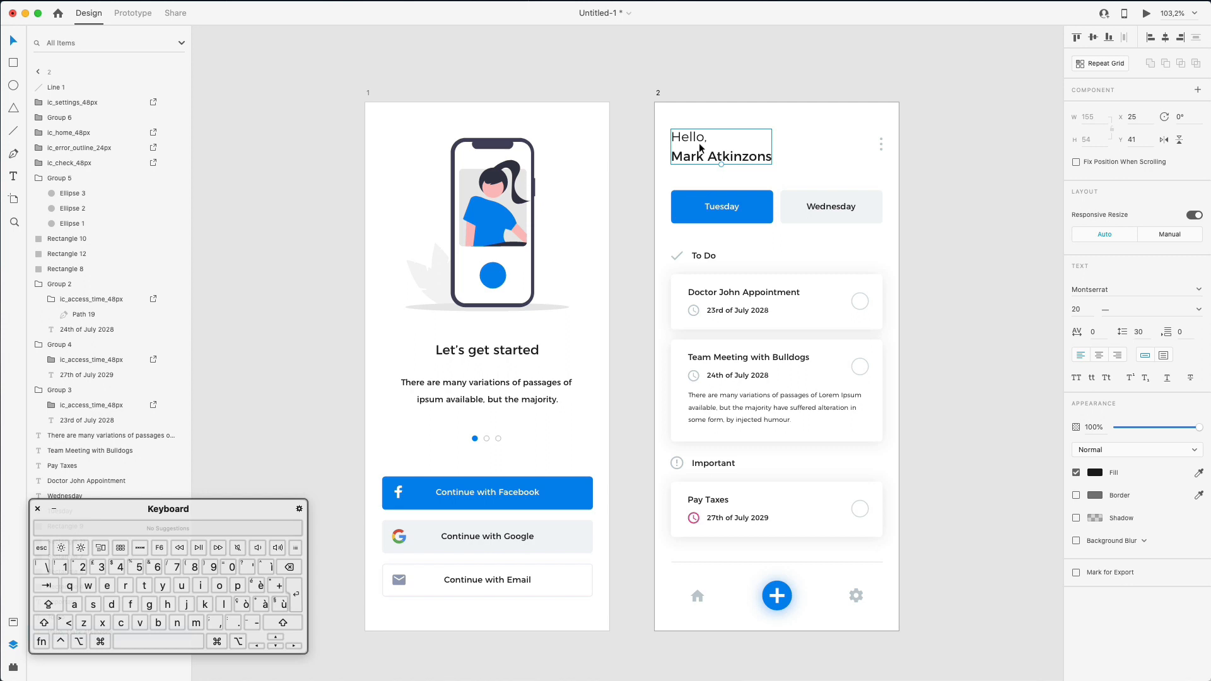
scroll(127, 132, "down", 1)
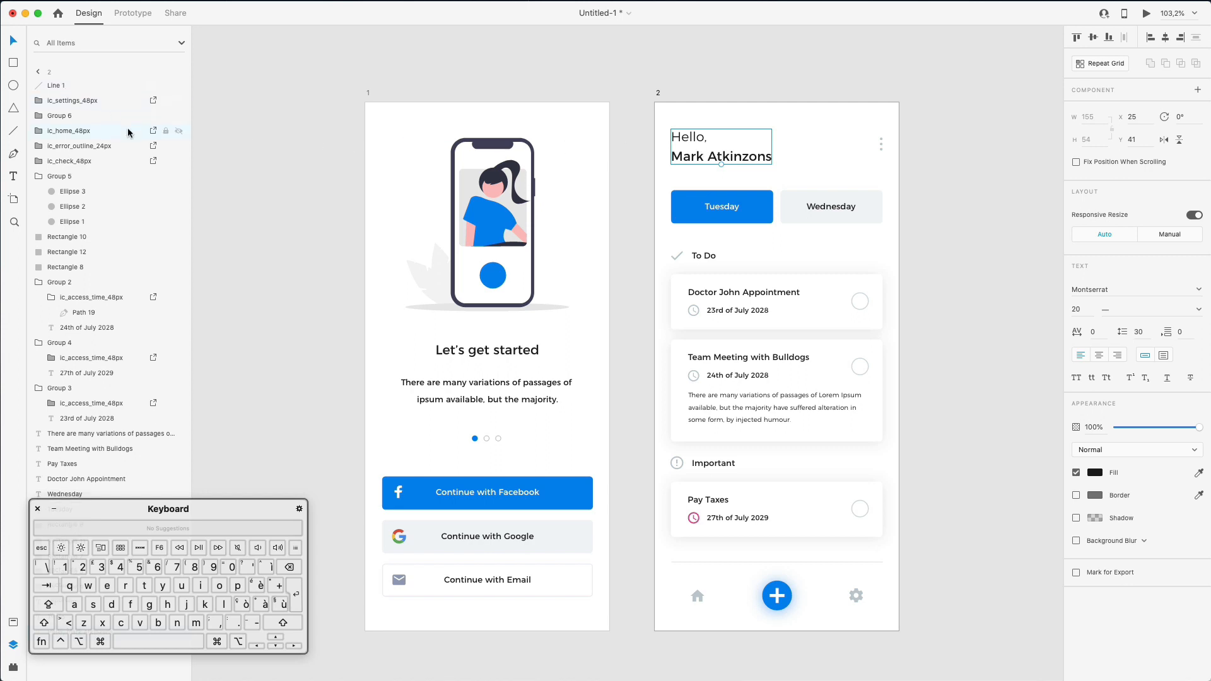
left_click_drag(166, 505, 362, 533)
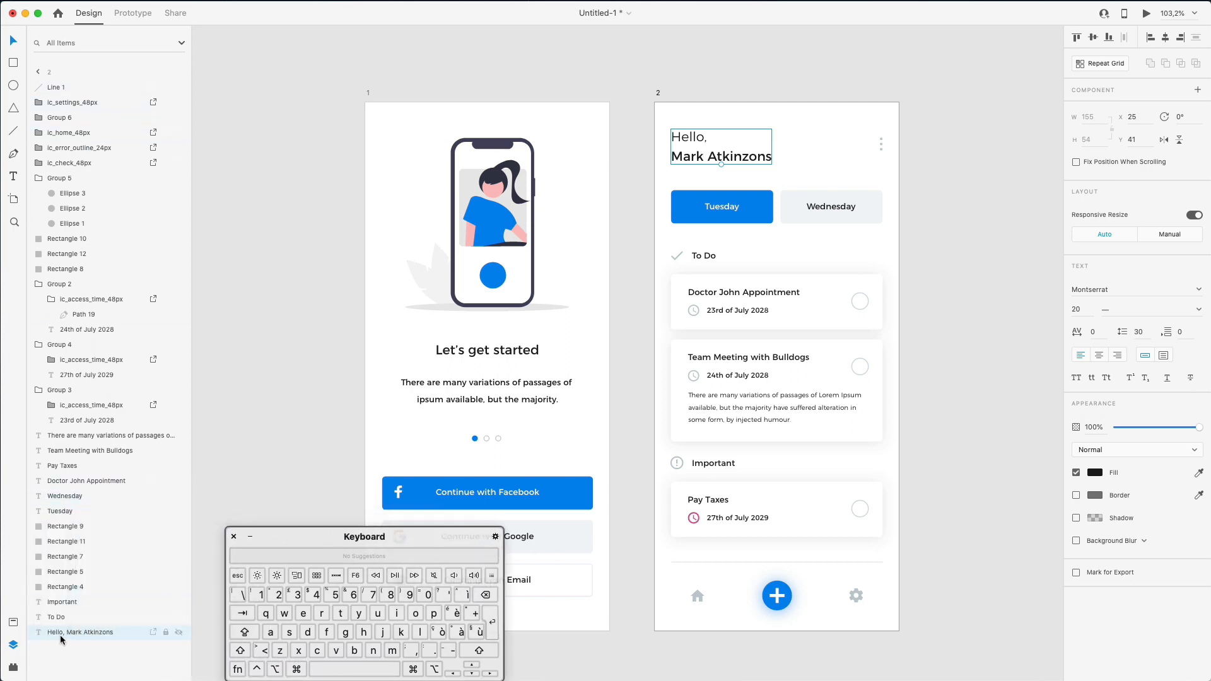
right_click(696, 151)
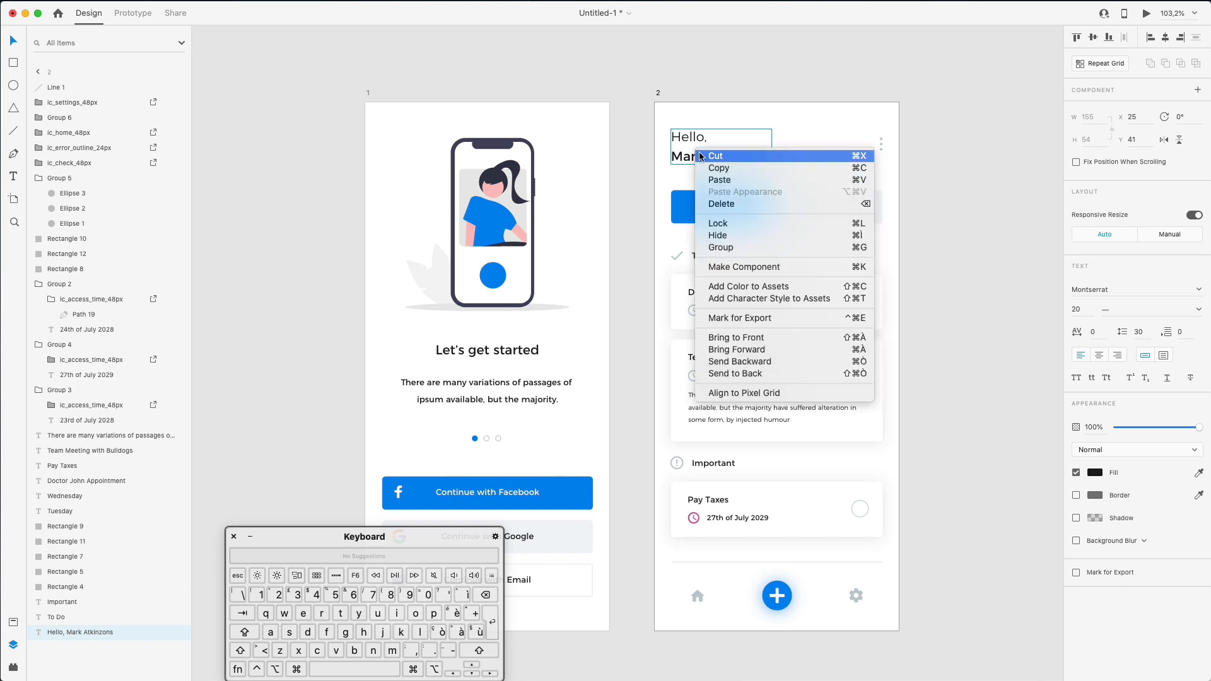
left_click(745, 340)
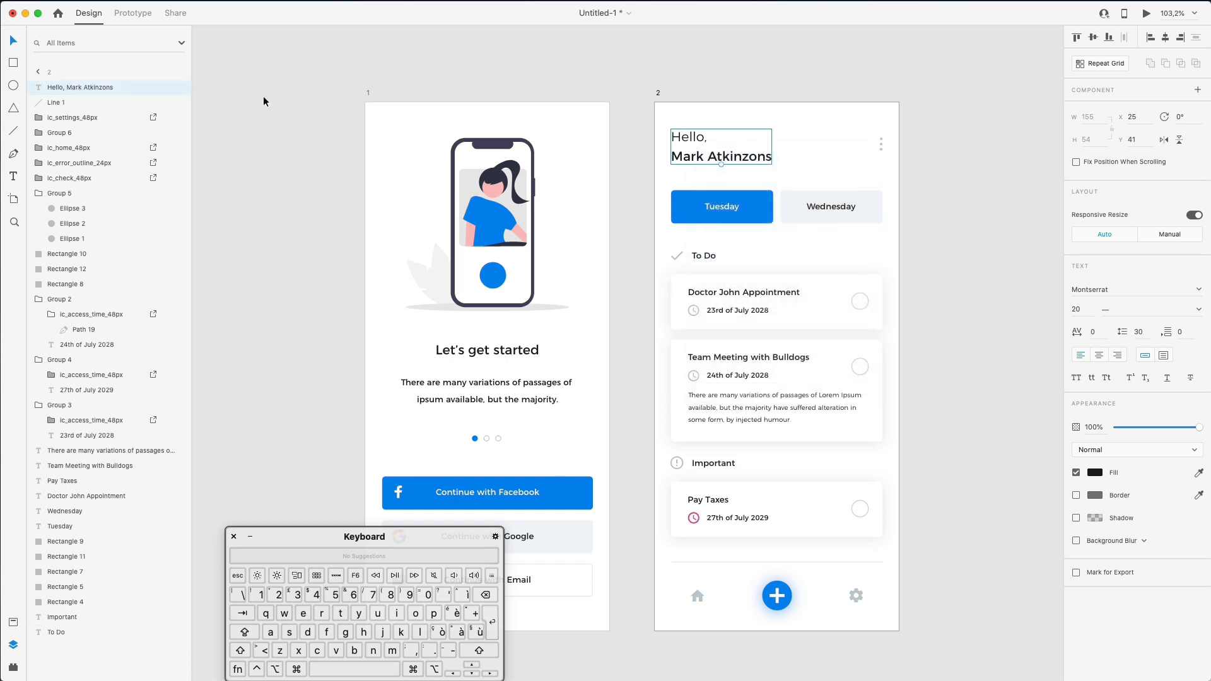
- Rename the bottom line's layer from Line 1 to Divider
left_click(64, 102)
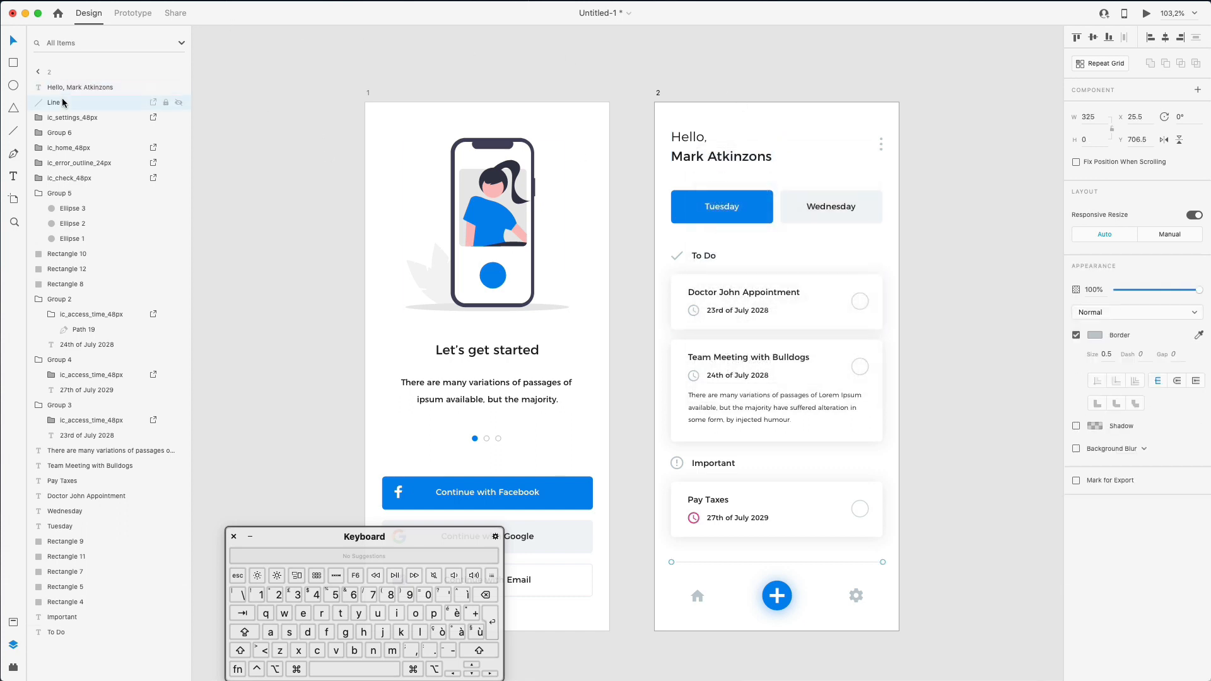
double_click(63, 102)
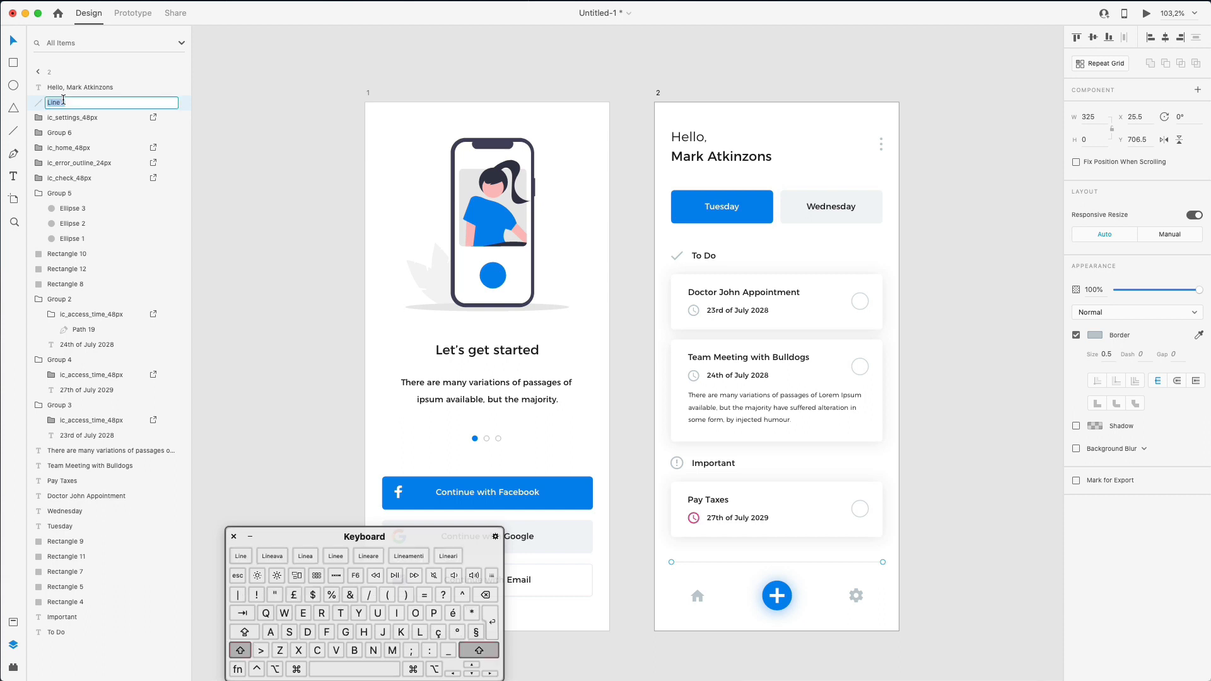
type("Divide")
type("r")
key("Return")
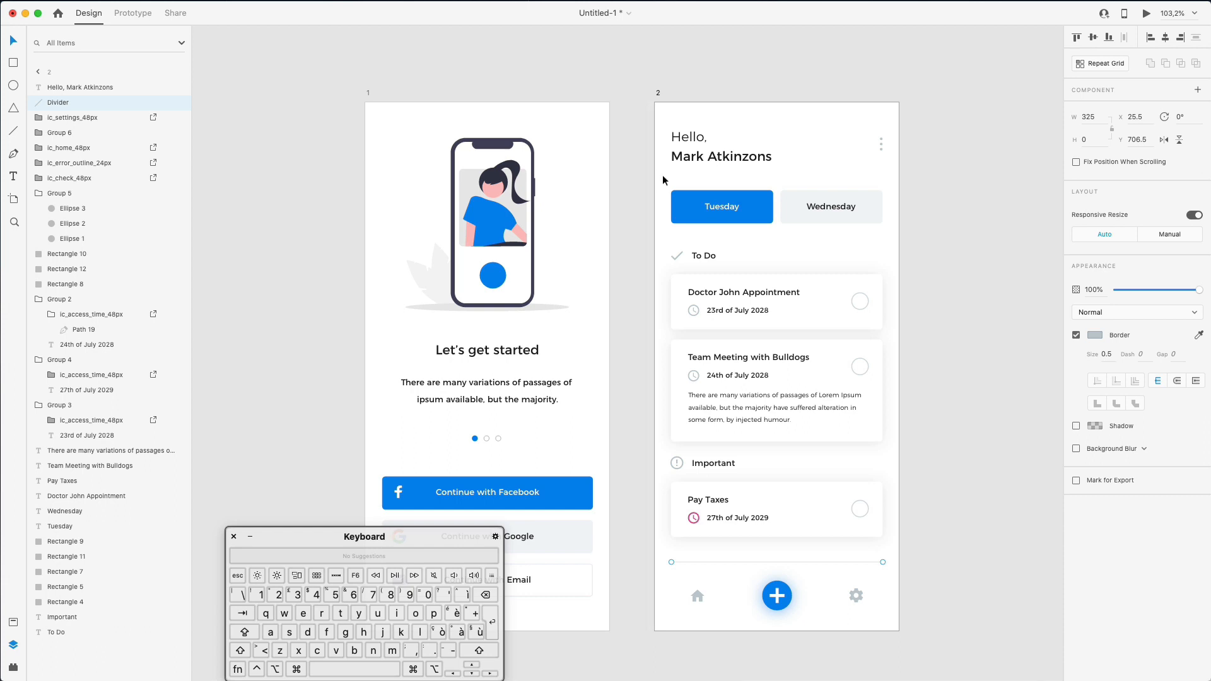
- Strip the numbers from Rectangle 9, 11 and 7, renaming each to Rectangle
left_click(727, 203)
left_click(758, 195, "shift")
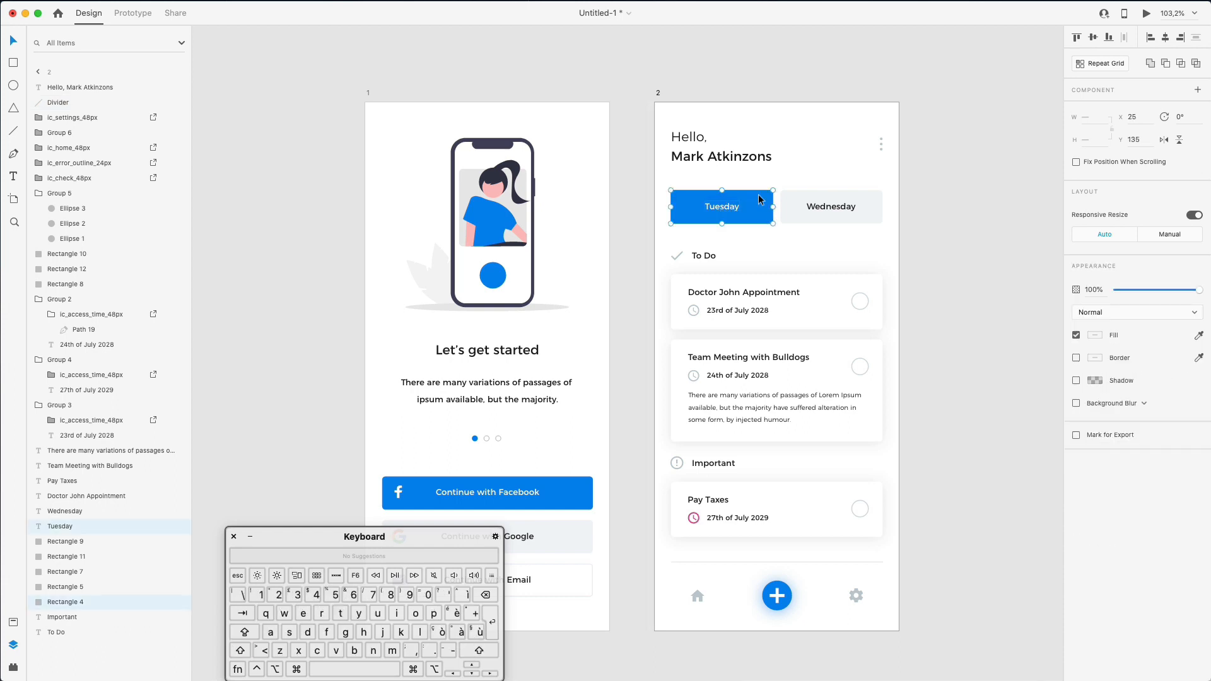
left_click(69, 557)
left_click(71, 541)
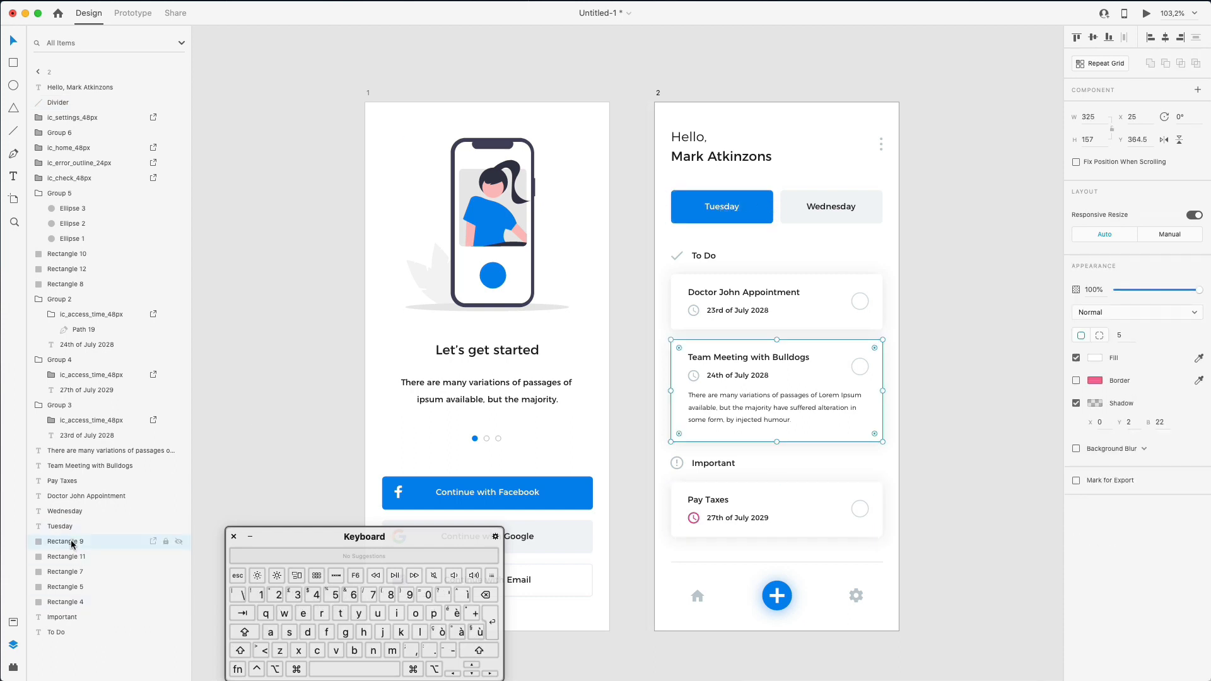
double_click(71, 542)
key("Right")
key("BackSpace")
key("BackSpace")
key("shift+Up")
key("super+c")
double_click(78, 556)
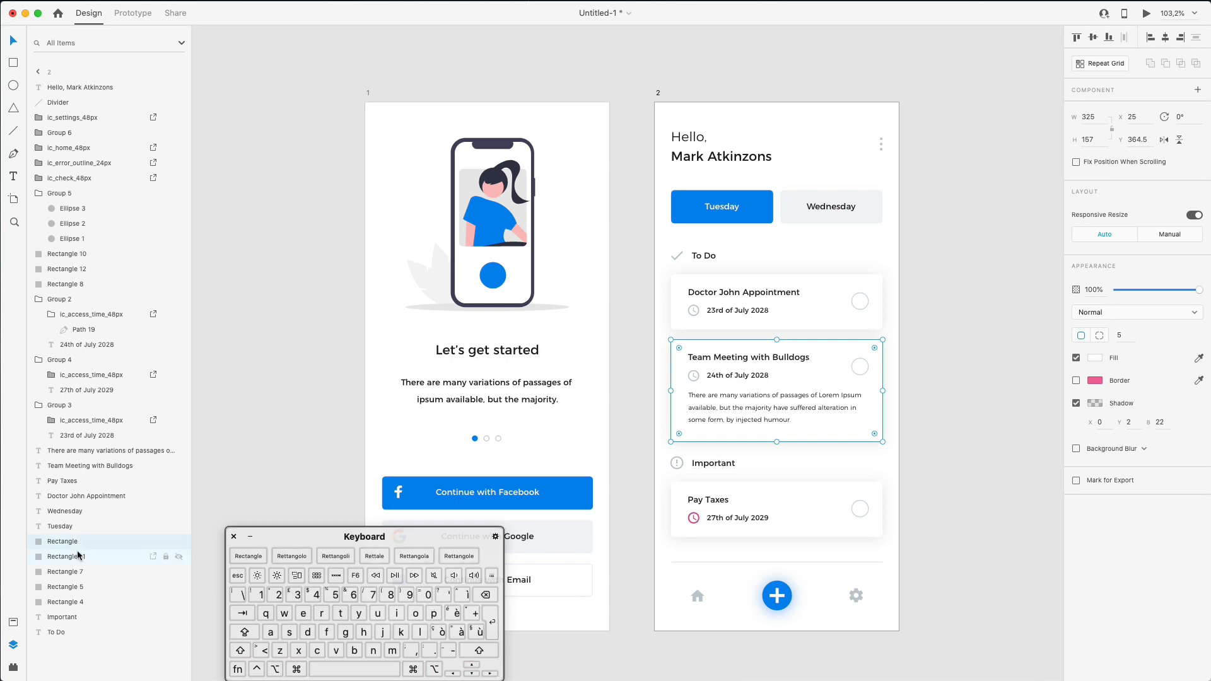
key("super+v")
double_click(79, 570)
key("super+v")
- Rename Rectangle 5, 4, 10, 12 and 8 to plain Rectangle as well
left_click(77, 584)
double_click(78, 587)
key("super+v")
double_click(78, 597)
key("super+v")
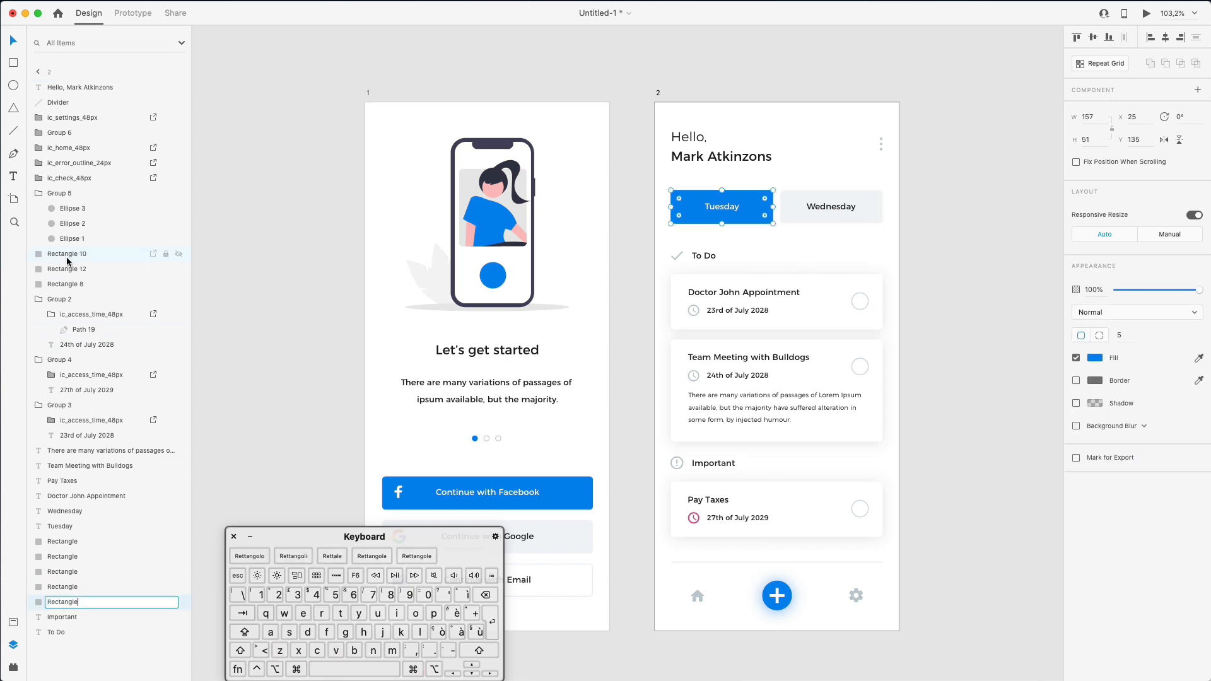
left_click(67, 251)
double_click(67, 251)
key("super+v")
double_click(75, 269)
key("super+v")
left_click(70, 284)
double_click(70, 284)
key("super+v")
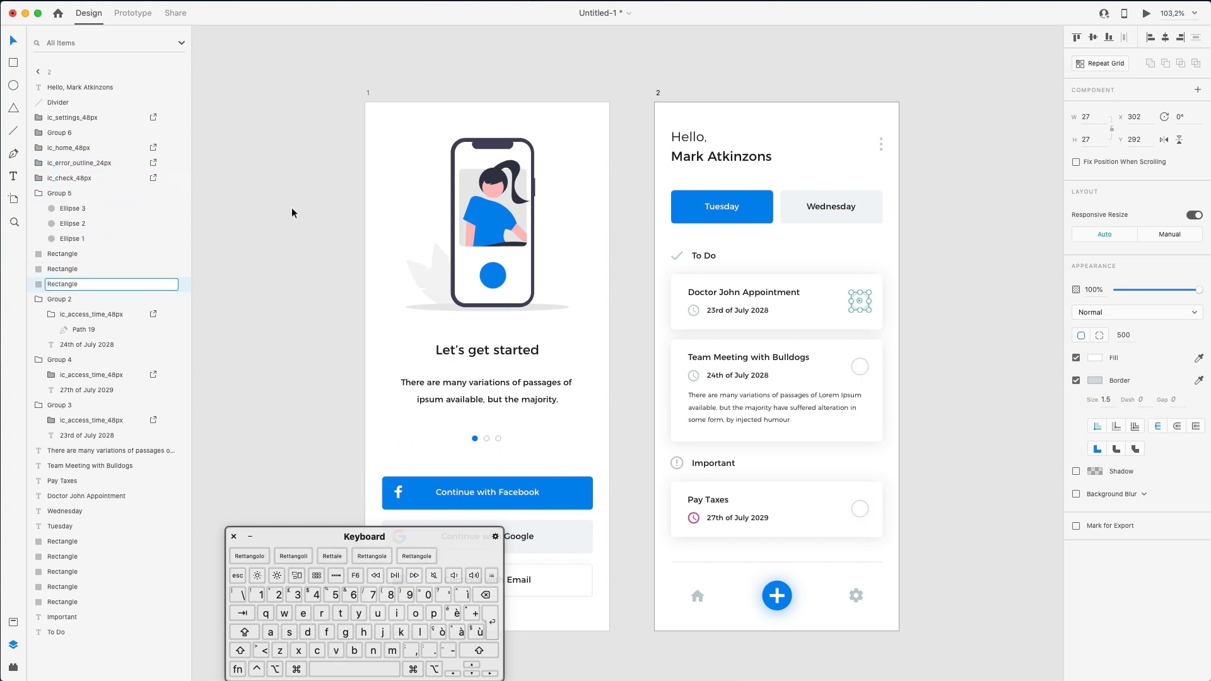
- Name the Tuesday button group Tuesday
left_click(309, 264)
left_click(688, 199)
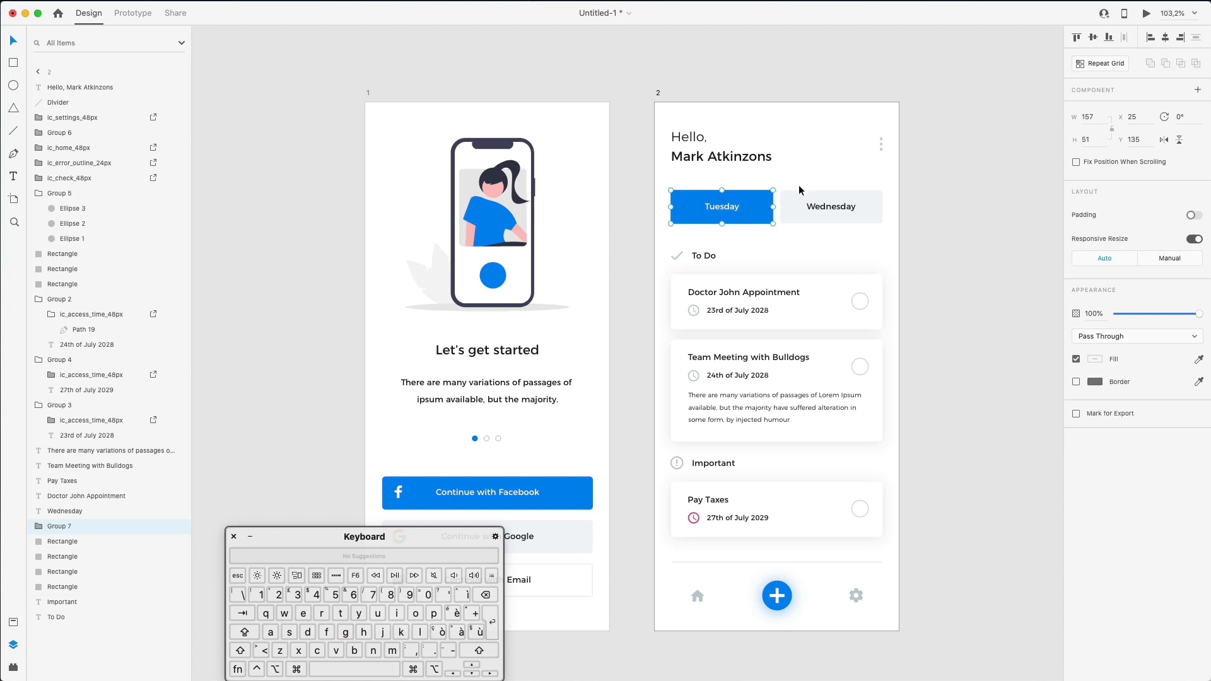
double_click(55, 528)
type("Tuesday")
key("Return")
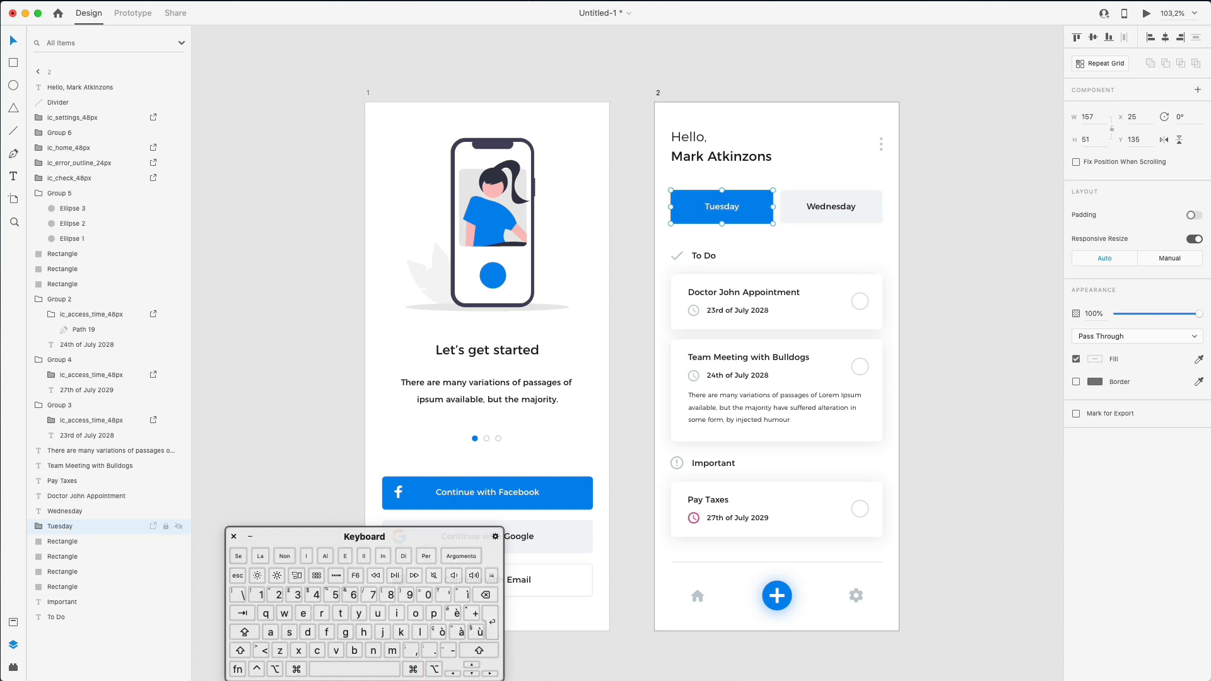
- Make the Wednesday label and its background into a plain group
left_click_drag(799, 186, 859, 227)
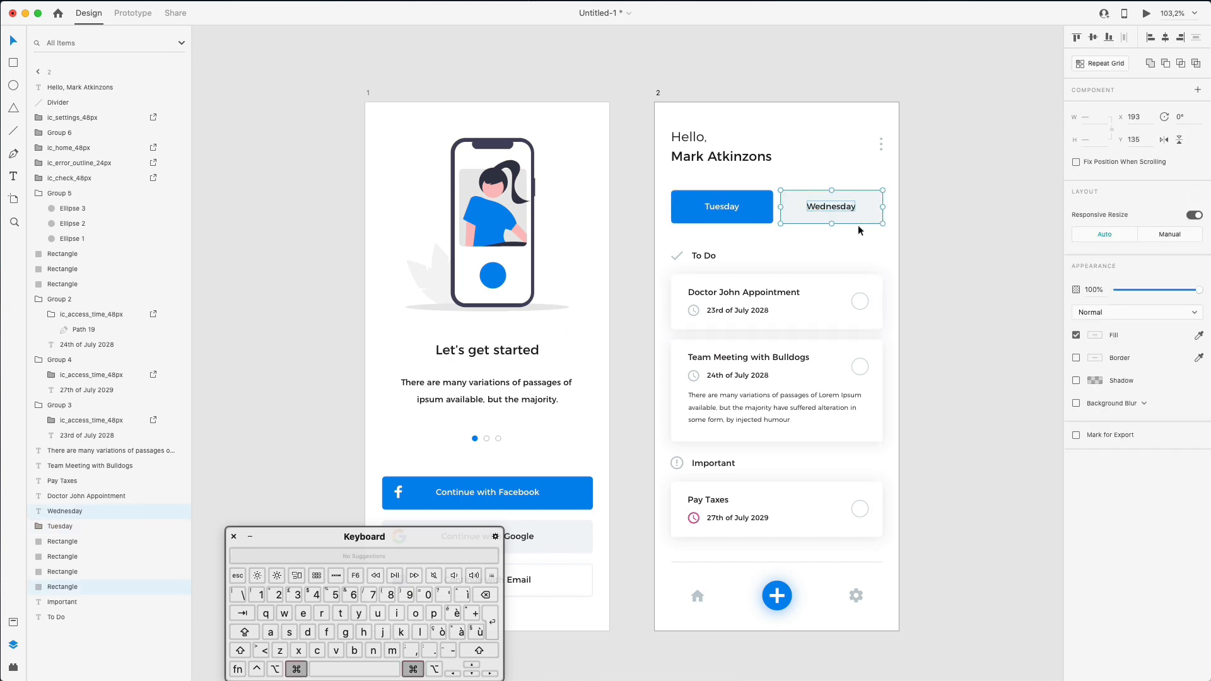
key("super+r")
key("super+shift+g")
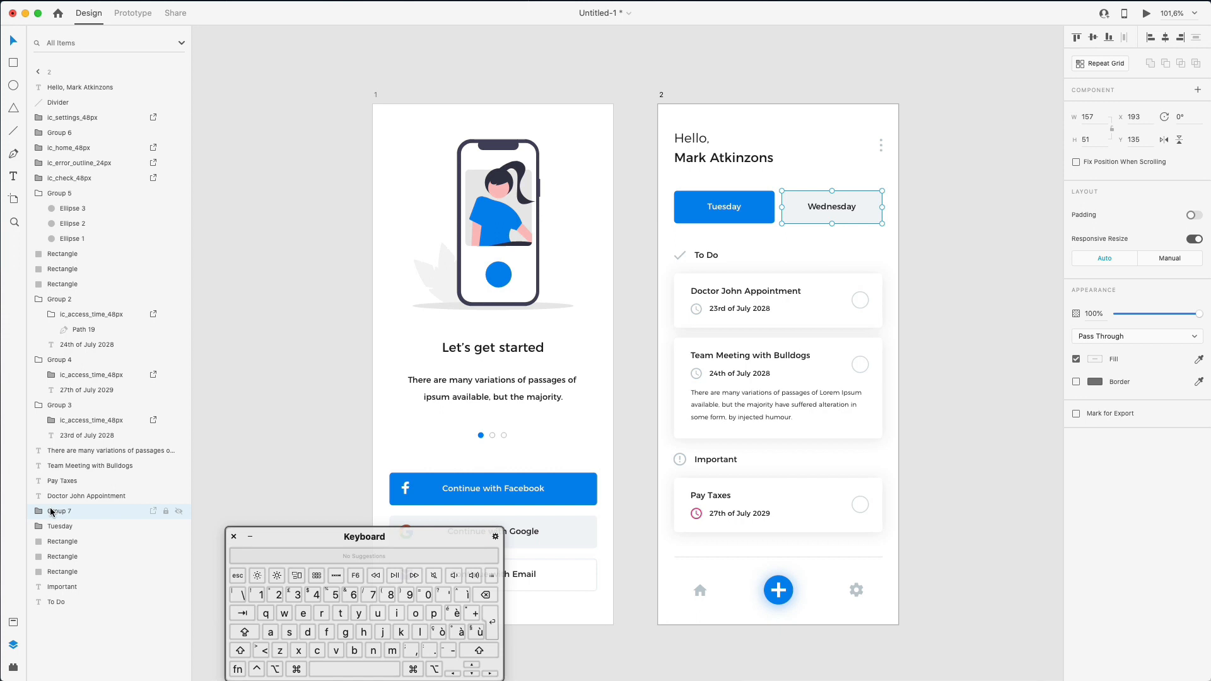
double_click(52, 512)
- Name the group Wednesday and move both day groups just below the greeting layer
type("Wednesday")
key("Return")
left_click(63, 526, "shift")
left_click_drag(69, 505, 88, 101)
left_click(917, 279)
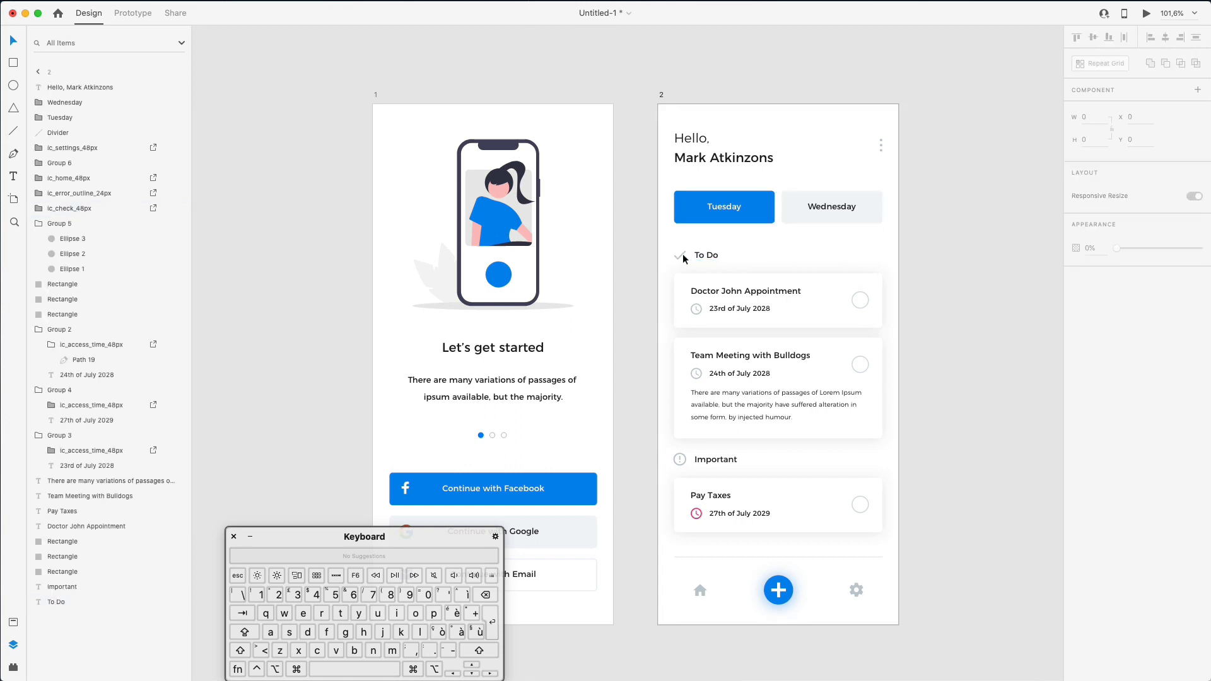
- Ungroup the home, error, check and settings icons into plain paths
left_click(680, 253)
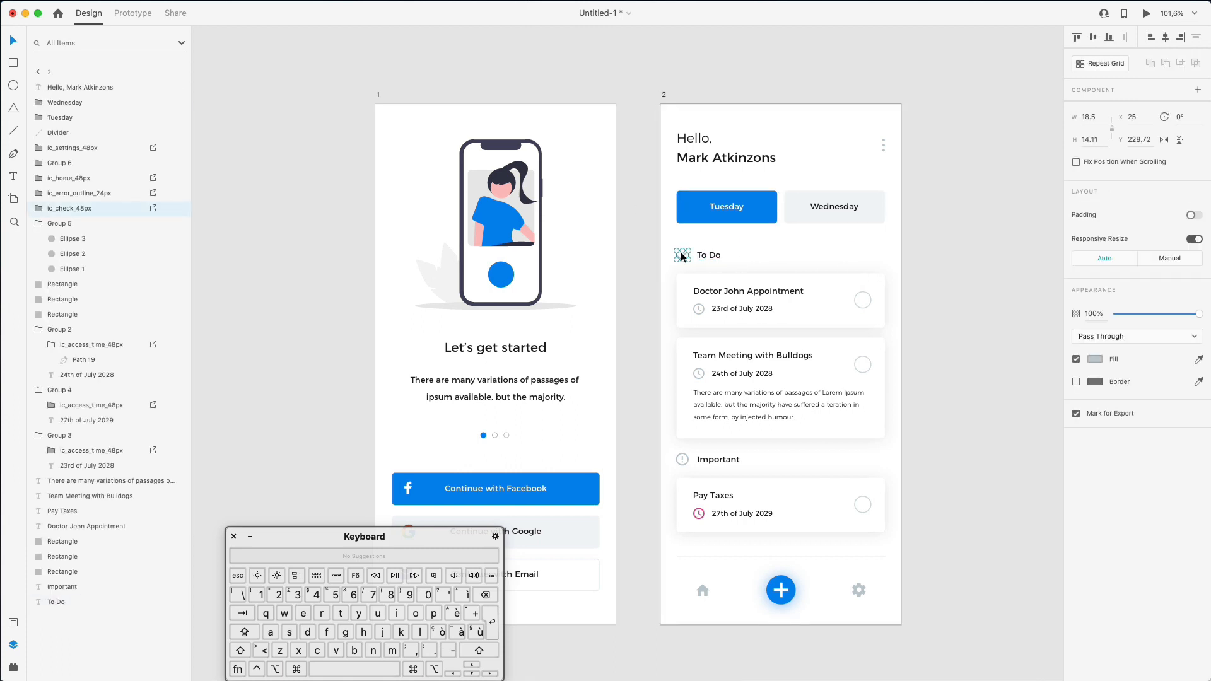
key("super+r")
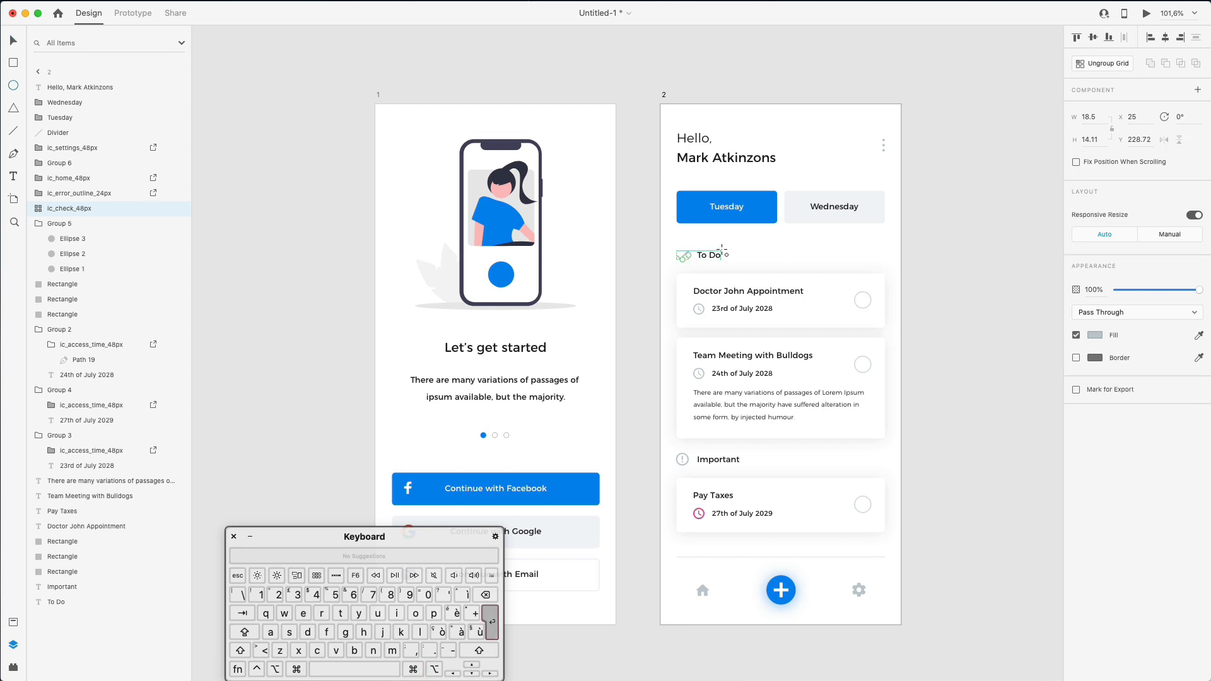
key("super+z")
left_click(96, 207)
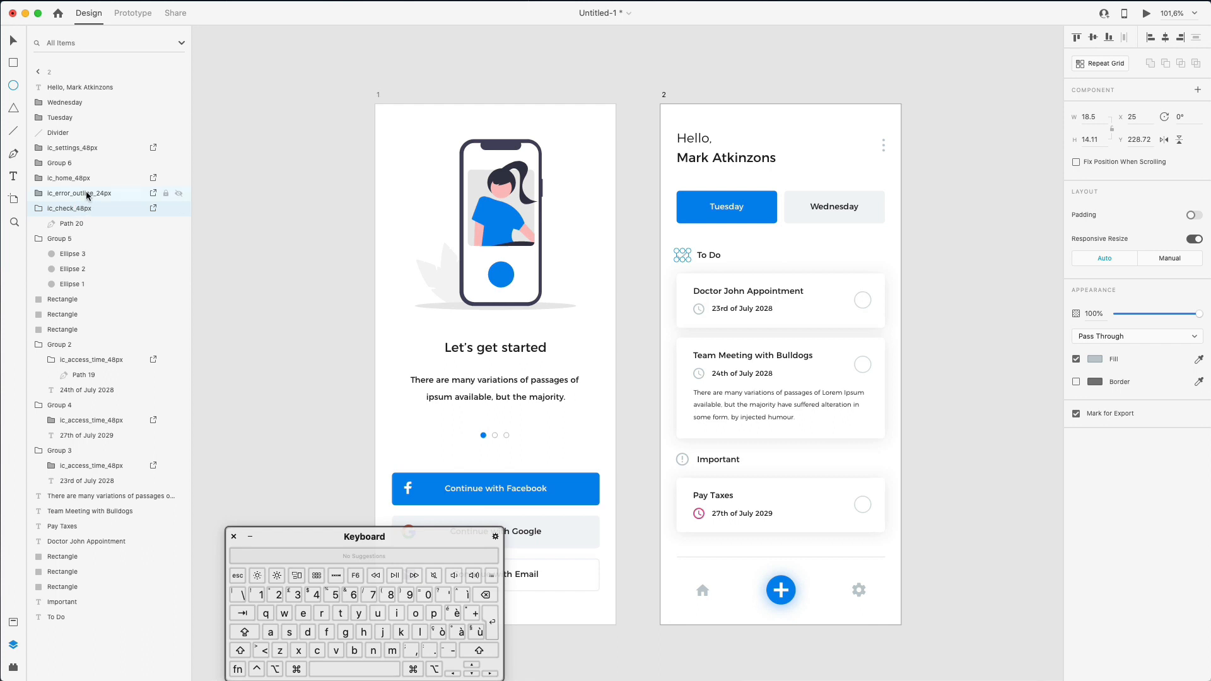
left_click(80, 180, "shift")
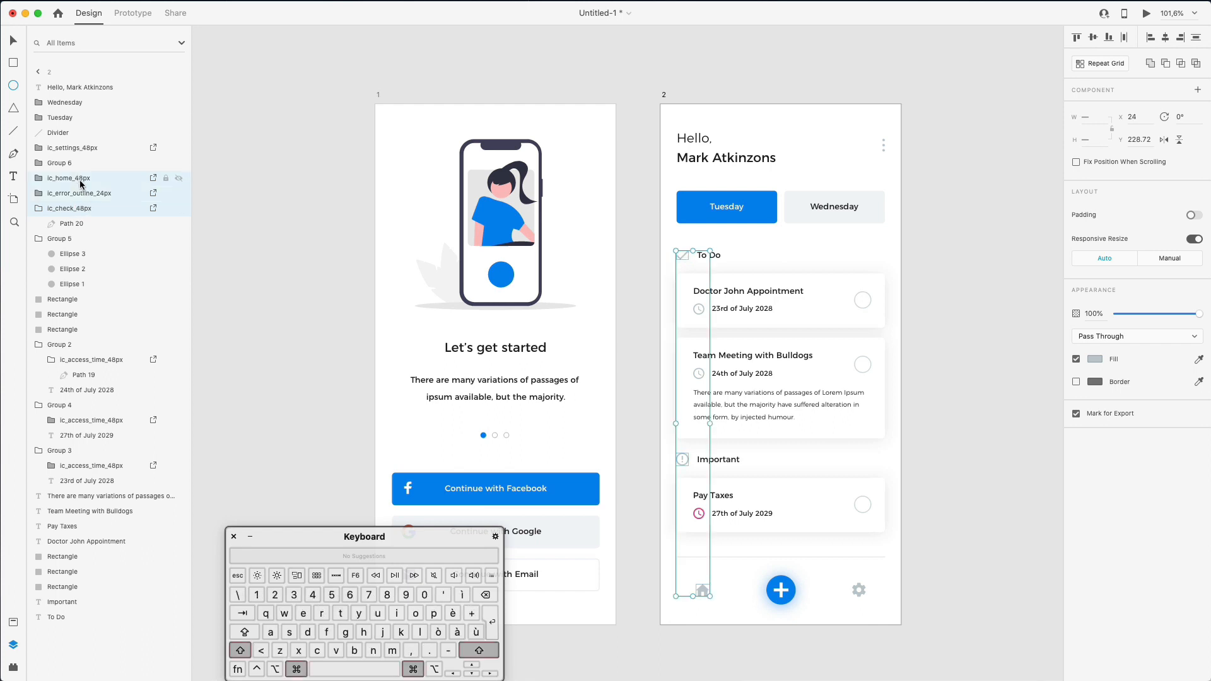
key("shift+super+g")
left_click(68, 148)
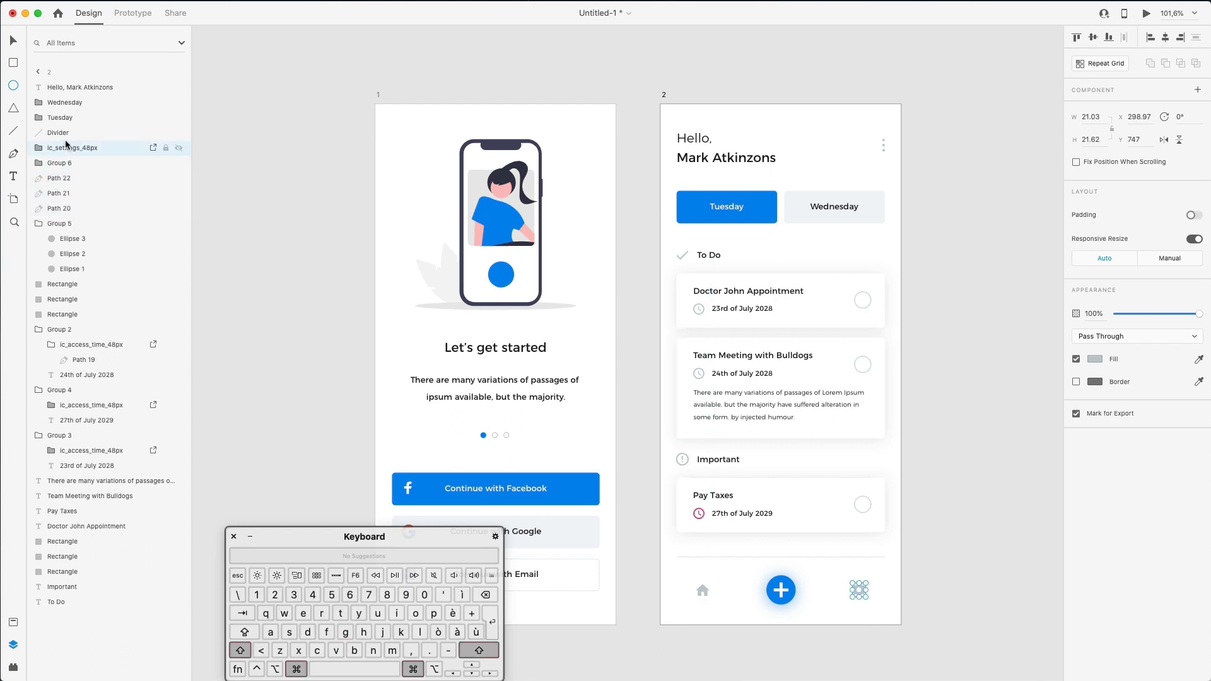
key("shift+super+g")
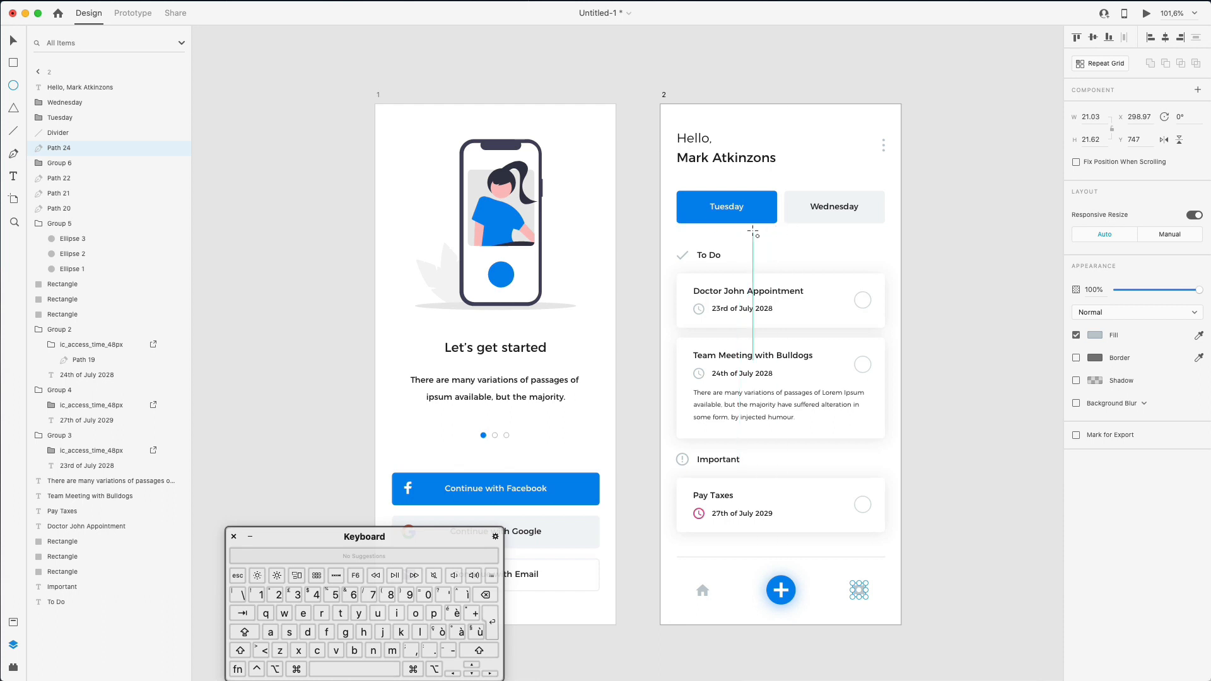
- Rename the check mark path beside To Do to Check
left_click(683, 255)
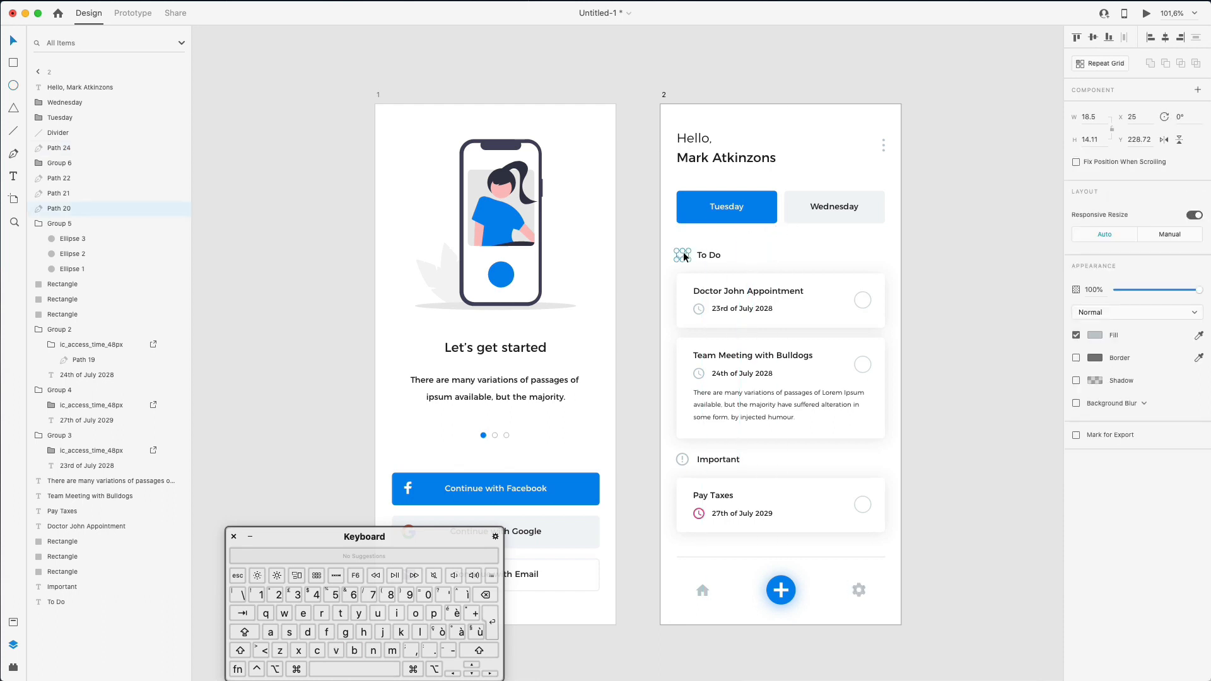
double_click(67, 210)
type("Check")
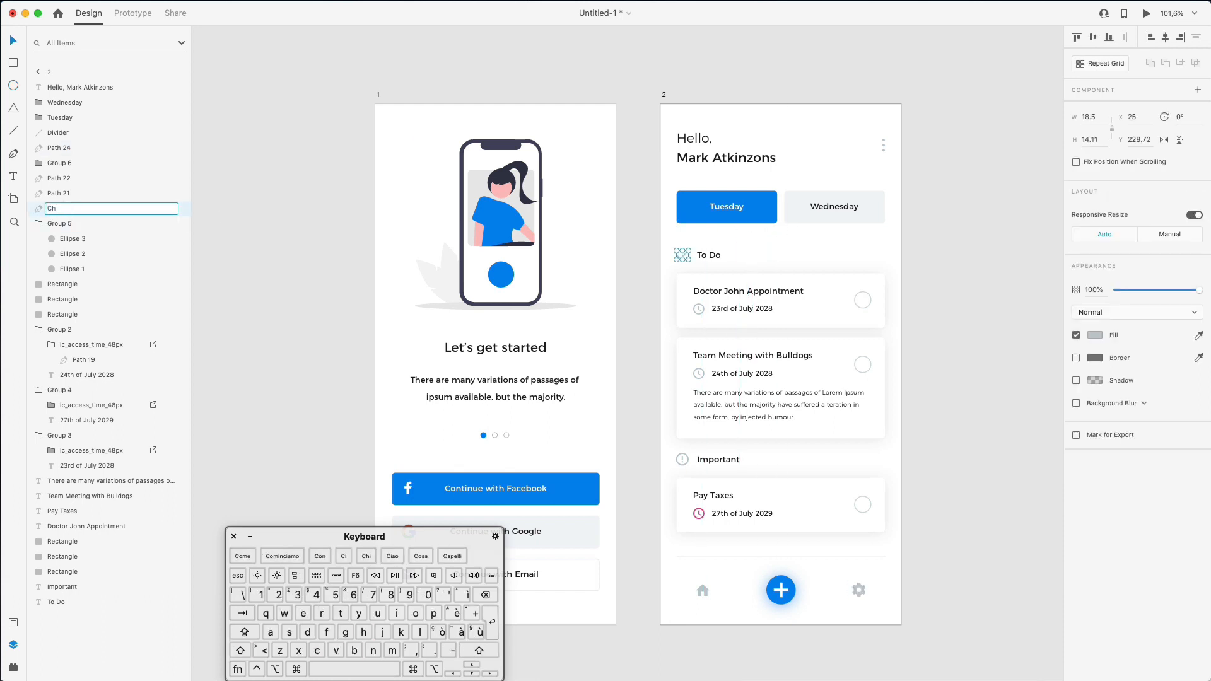
key("Return")
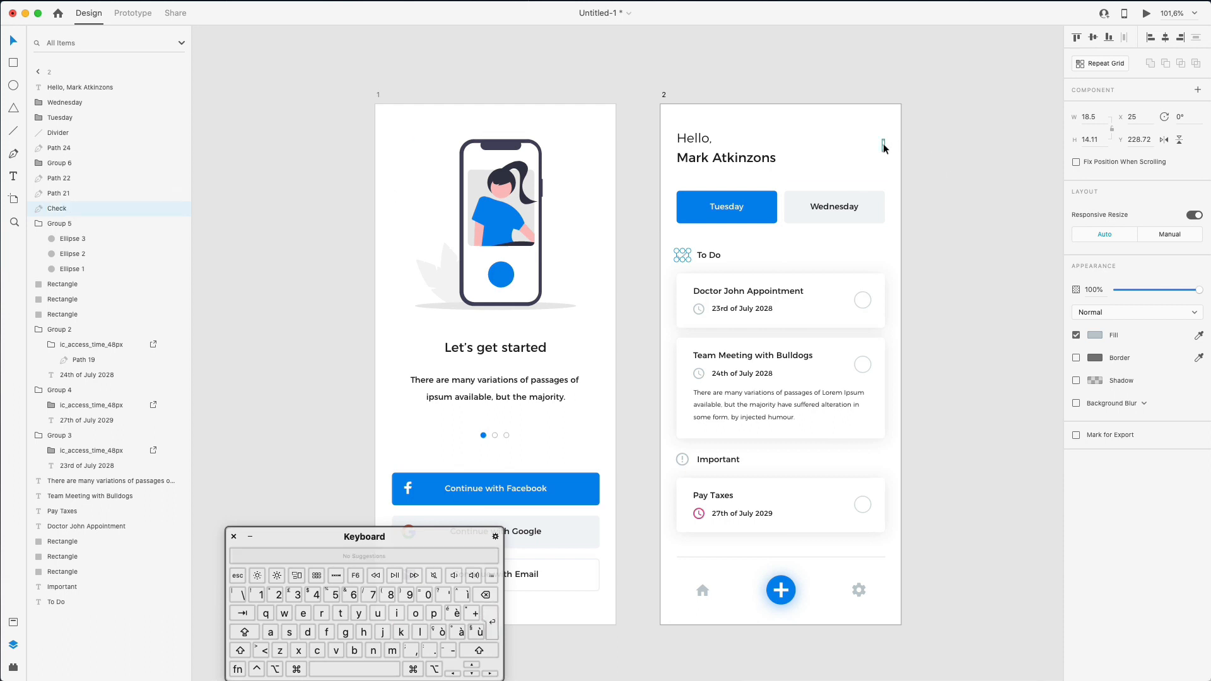
- Rename the three-dot group at the top right to Dots
left_click(884, 146)
double_click(56, 223)
type("Dots")
key("super+a")
key("super+c")
key("Return")
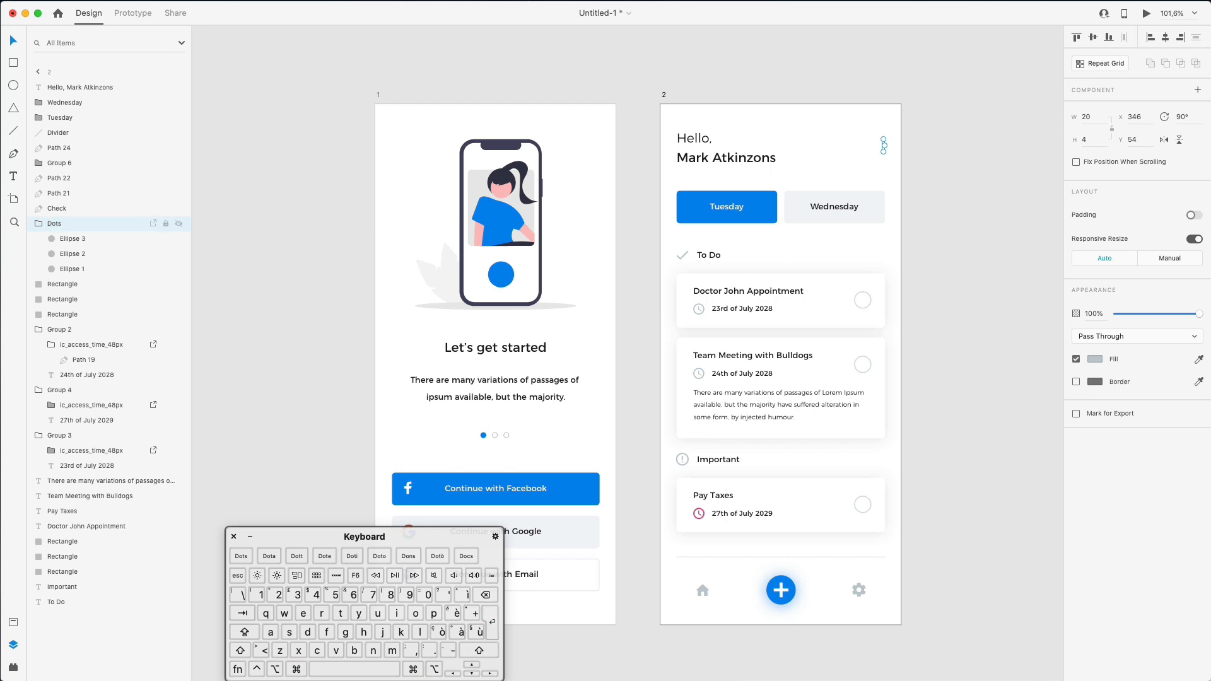
- Rename each of the three circles inside Dots to Dot
left_click(61, 240)
double_click(68, 240)
key("super+v")
key("BackSpace")
key("shift+Up")
key("super+c")
key("Return")
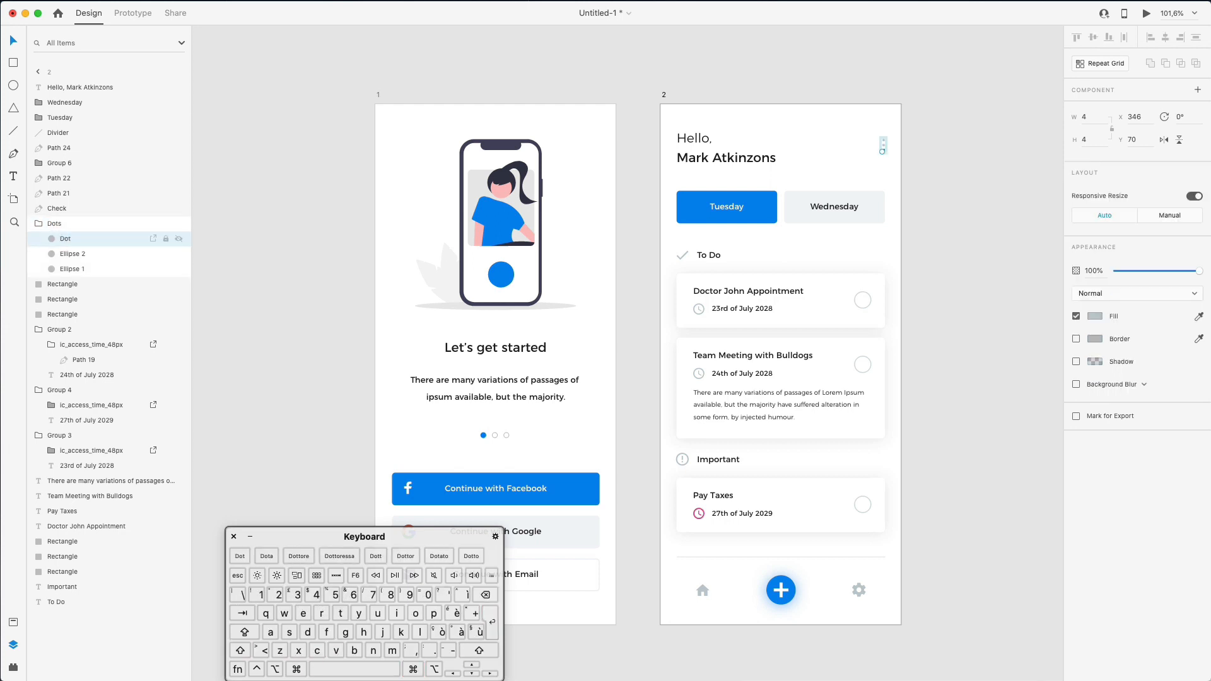
double_click(70, 254)
key("super+v")
key("Return")
double_click(71, 267)
key("super+v")
left_click(250, 184)
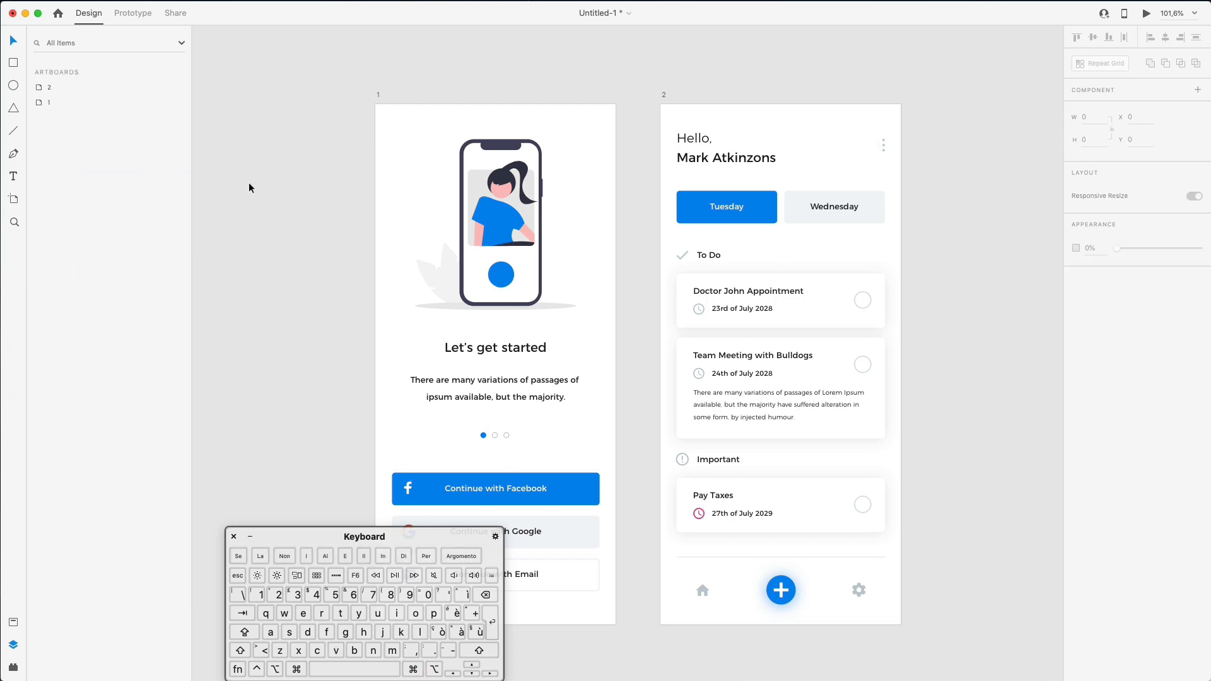
- Move the Dots group just below the greeting layer
left_click(826, 202)
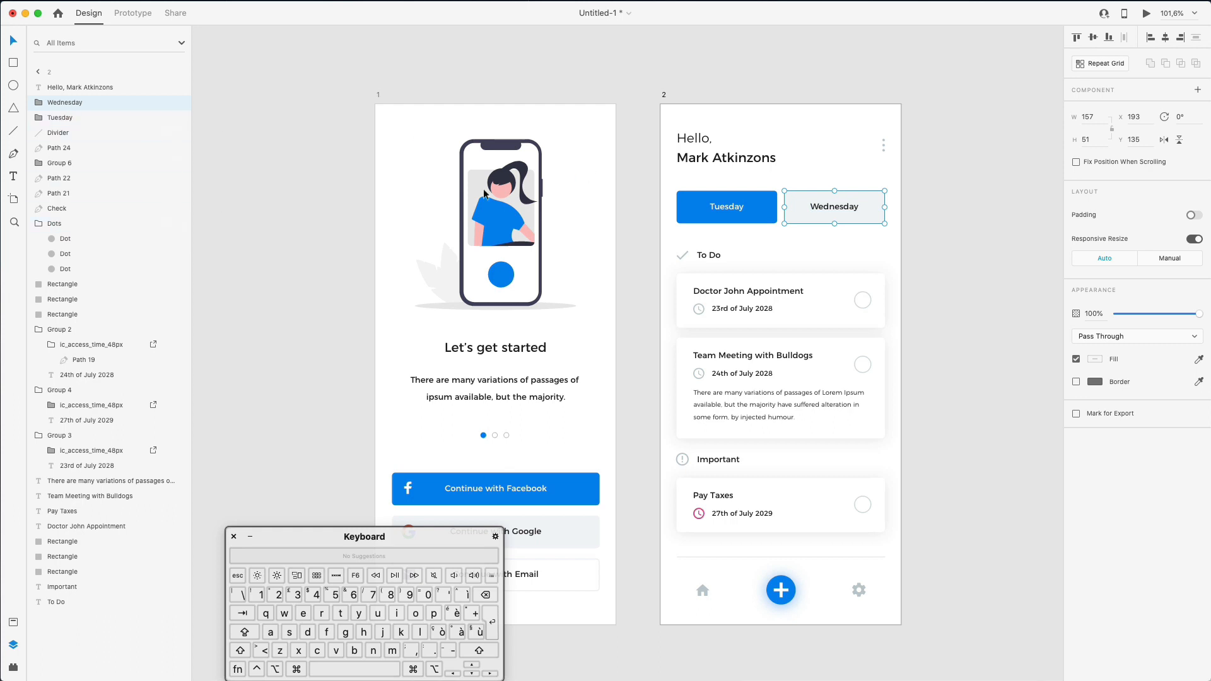
left_click(48, 223)
left_click_drag(40, 224, 63, 100)
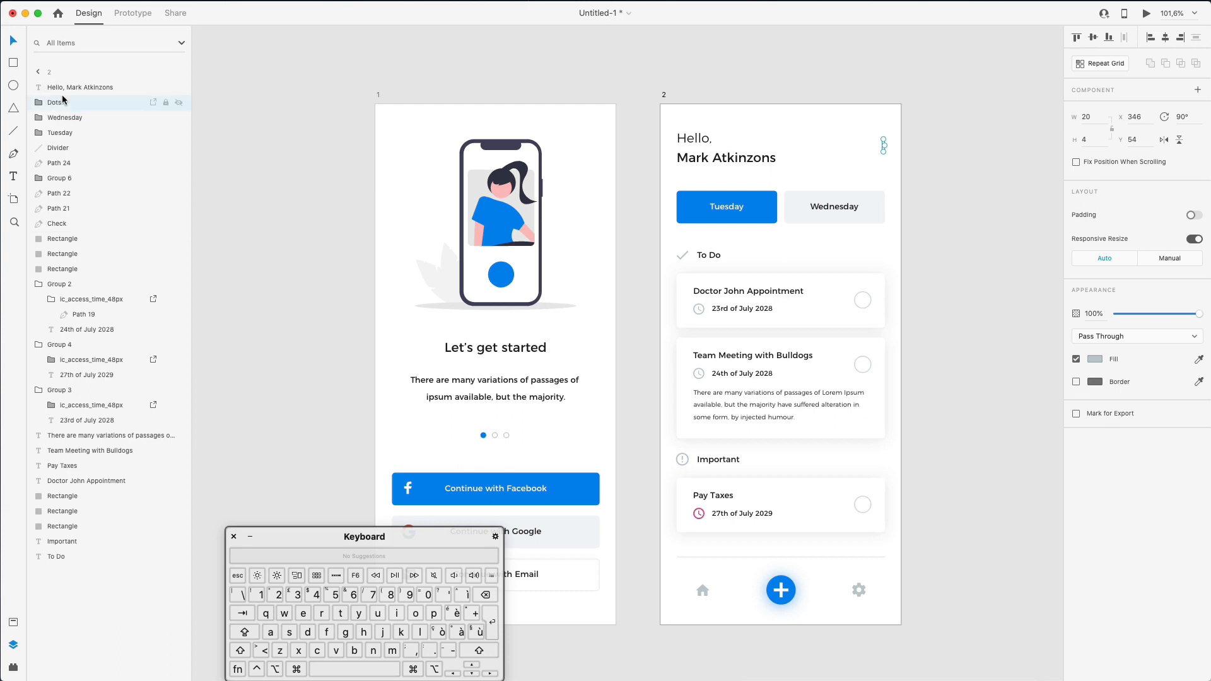
- Rename both clock icon layers on the task cards to time
left_click(706, 292)
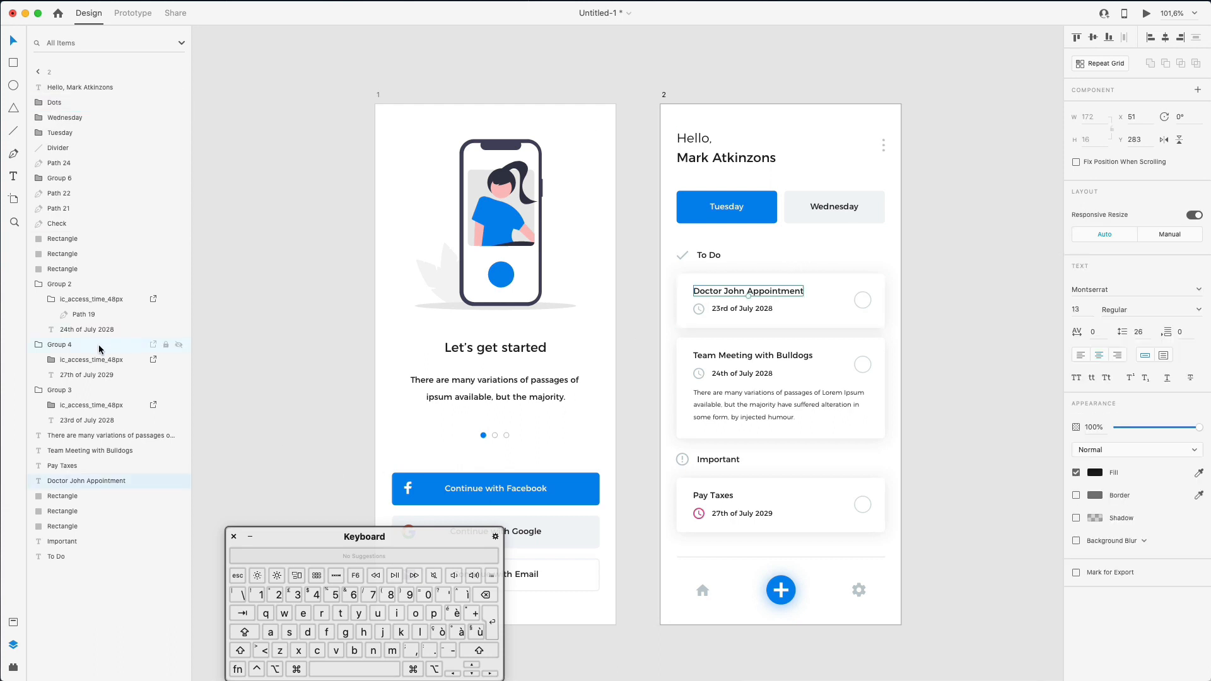
left_click(75, 301)
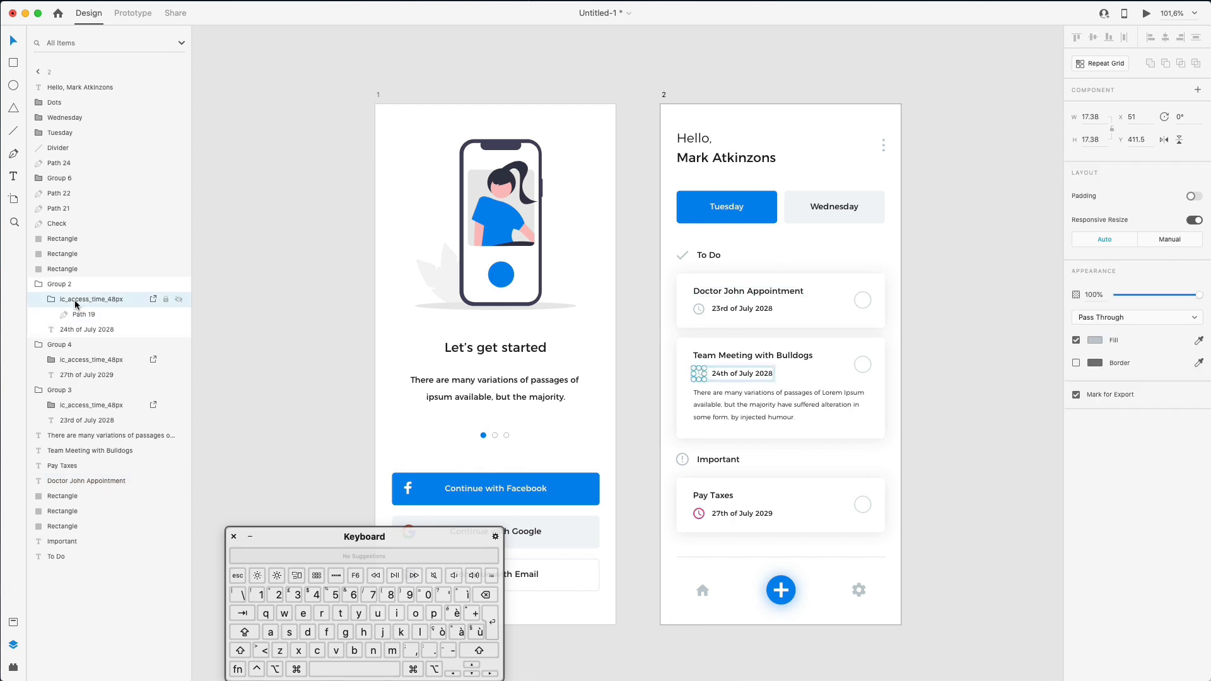
double_click(85, 301)
type("time")
key("Return")
left_click(66, 358)
double_click(67, 357)
type("time")
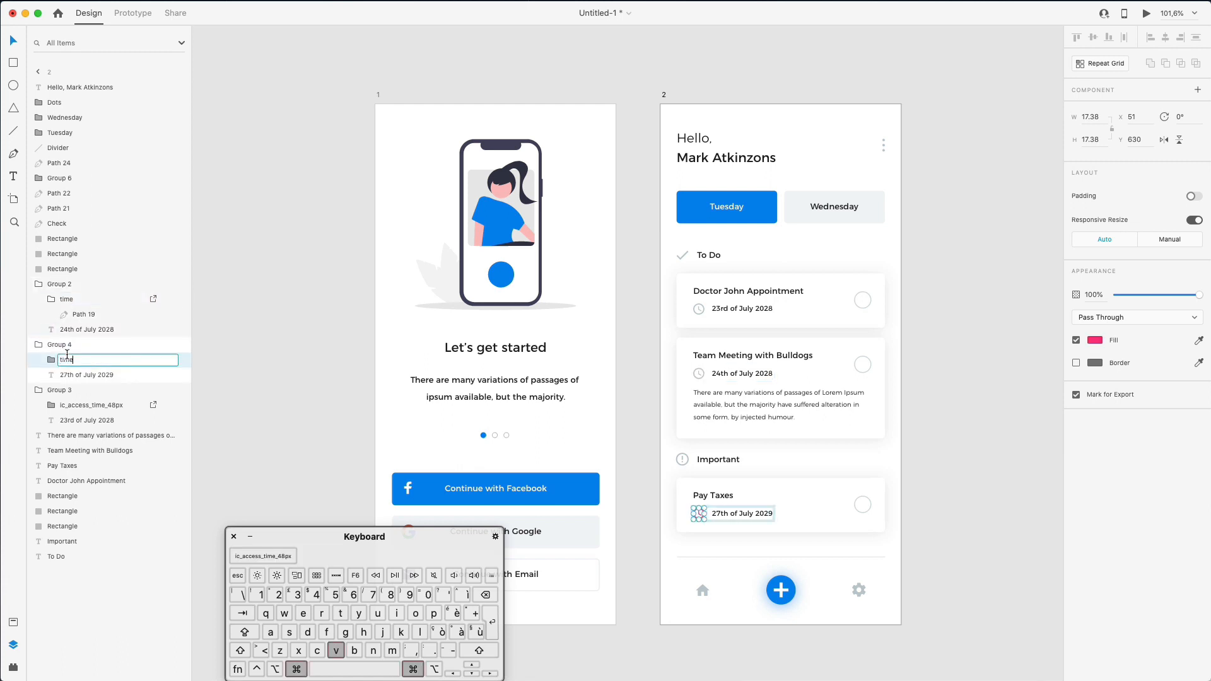
left_click(260, 306)
- Group the Doctor John Appointment card's layers and name the group 1
left_click(787, 290)
left_click(911, 283)
left_click_drag(685, 280, 929, 323)
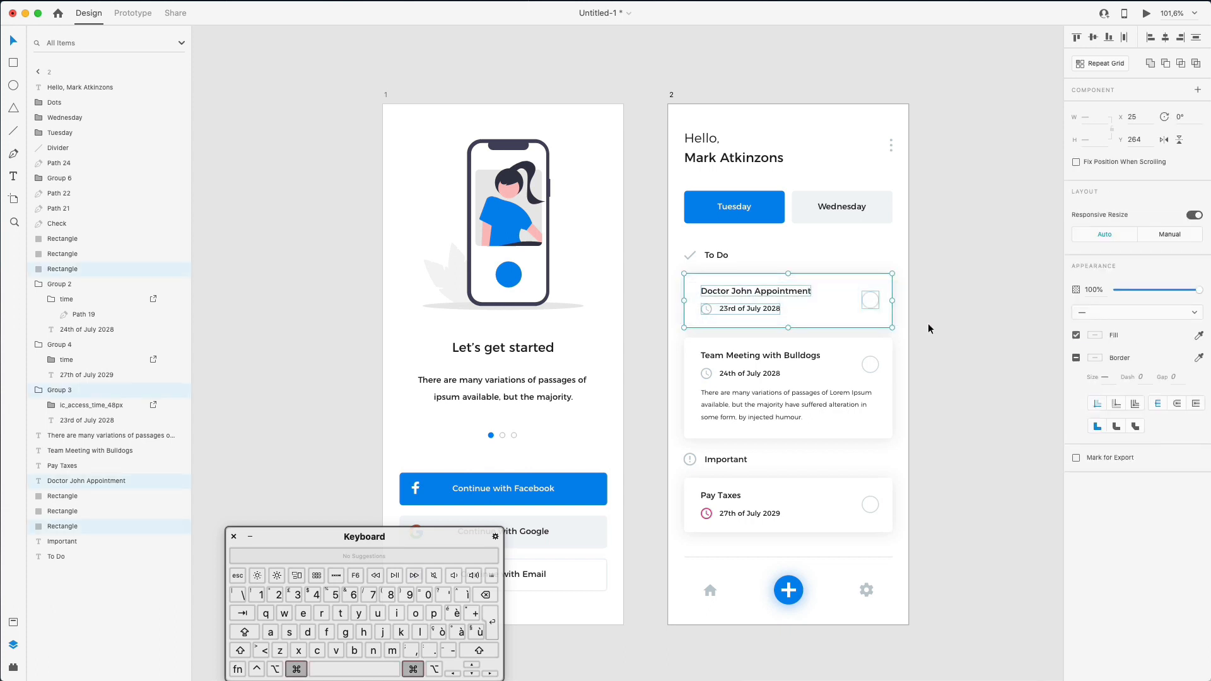
key("super+g")
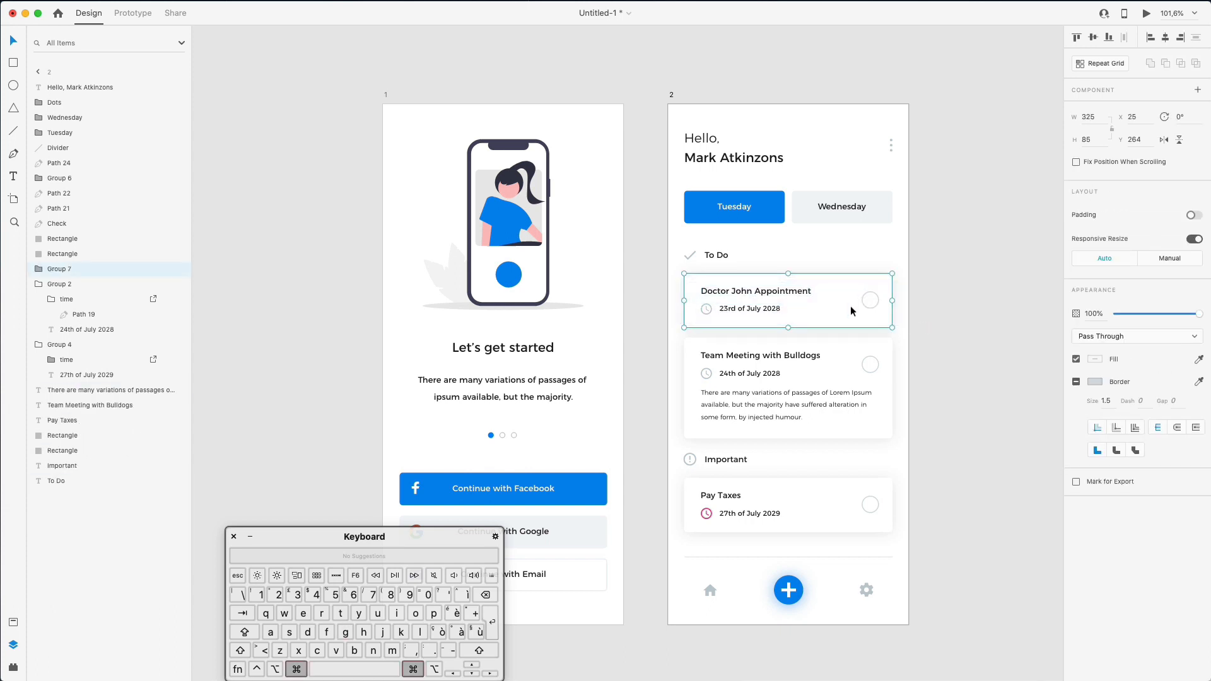
double_click(62, 268)
type("1")
key("Return")
- Group the Team Meeting card as 2 and the Pay Taxes card as 3
left_click_drag(914, 343, 674, 417)
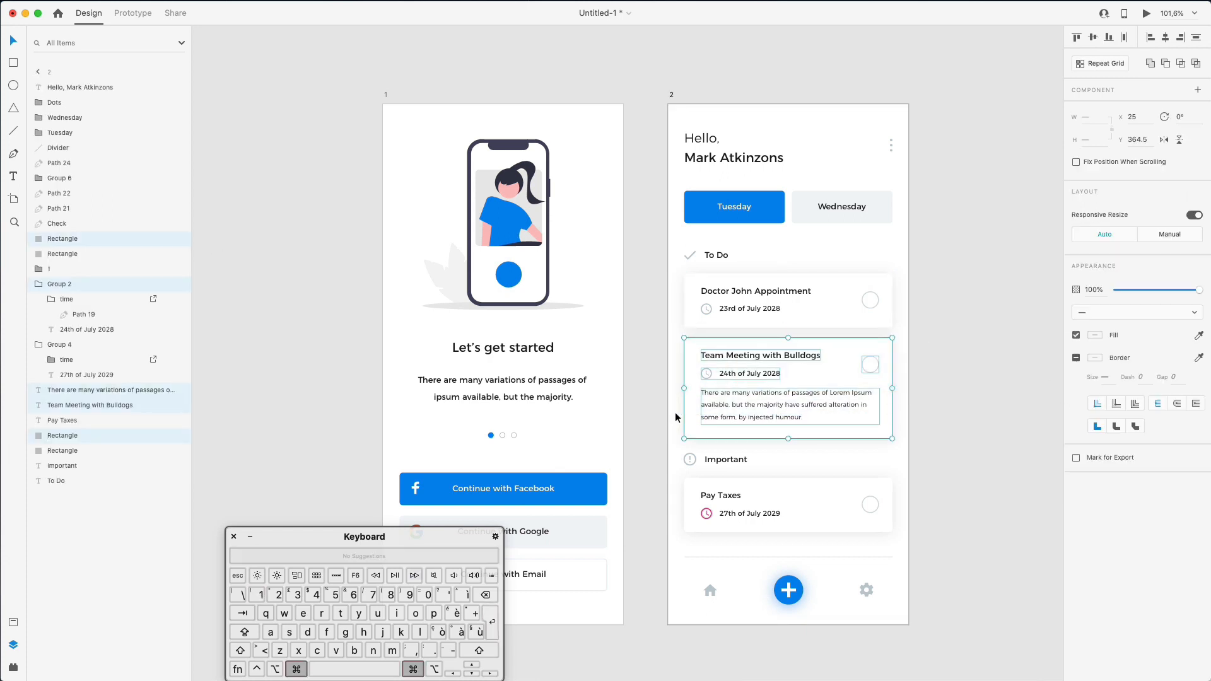
key("super+g")
double_click(59, 239)
type("2")
key("Return")
left_click(733, 466)
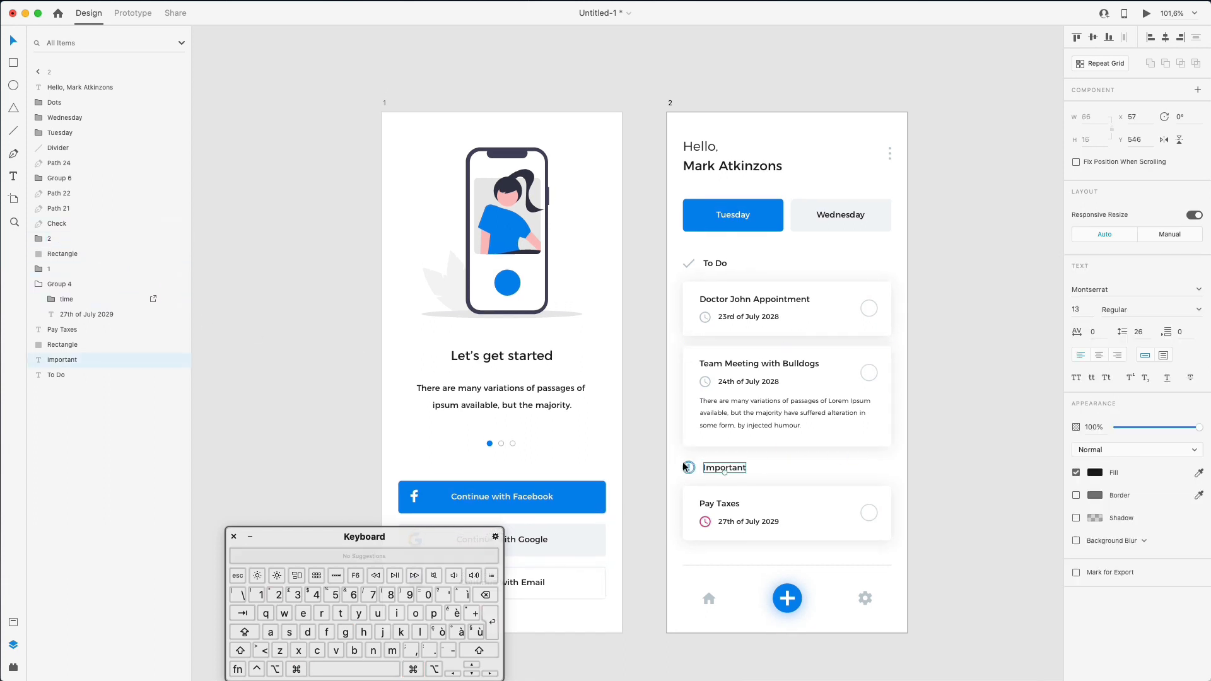
left_click(686, 467)
left_click_drag(780, 454, 927, 543)
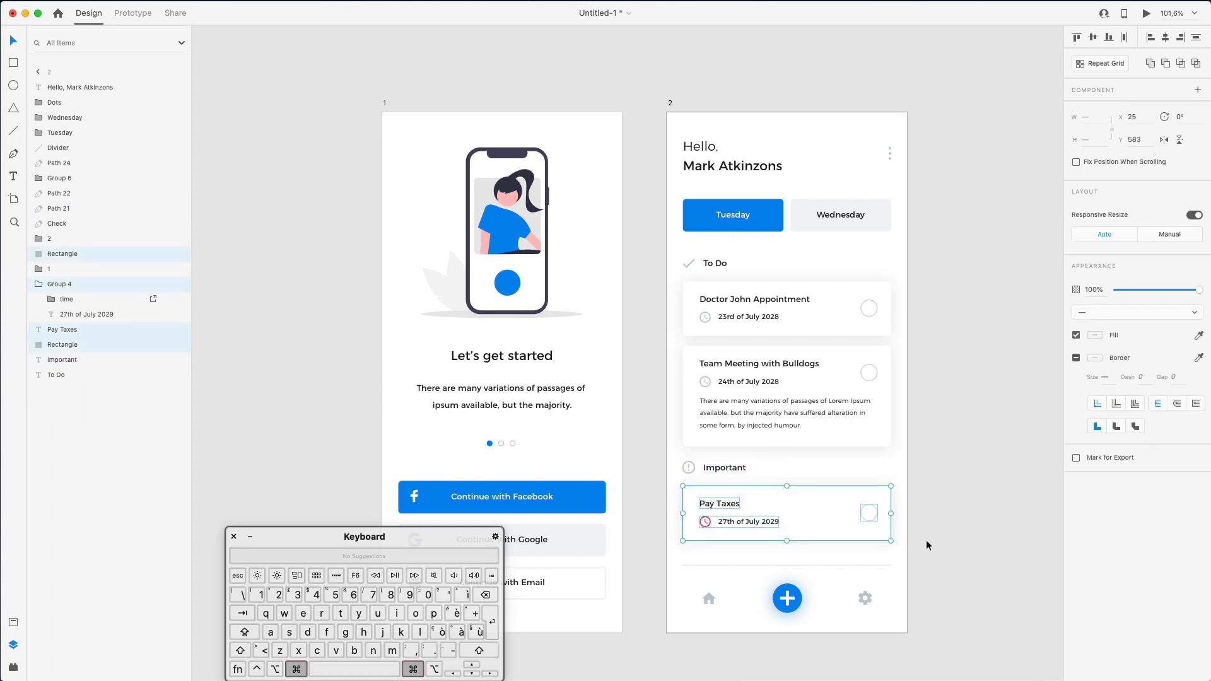
key("super+g")
double_click(56, 255)
type("3")
key("Return")
- Group each heading with its icon, naming the groups To Do and Important
left_click_drag(668, 271, 577, 267)
left_click_drag(774, 255, 658, 272)
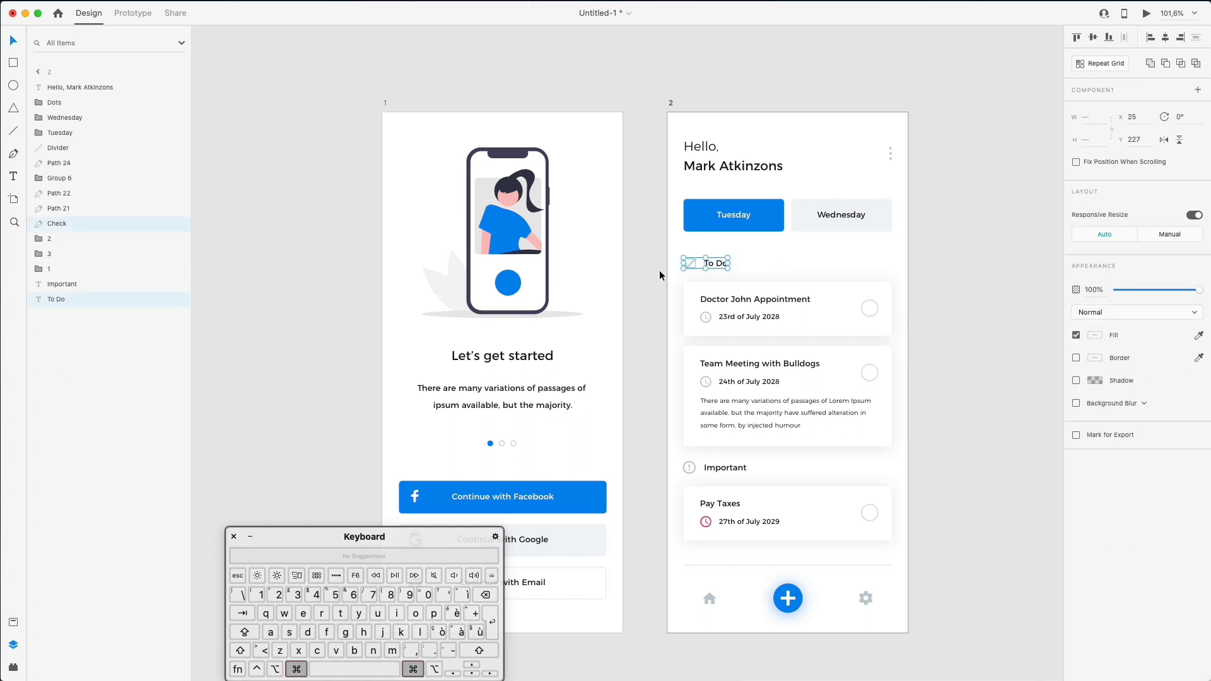
key("super+g")
double_click(61, 225)
type("To")
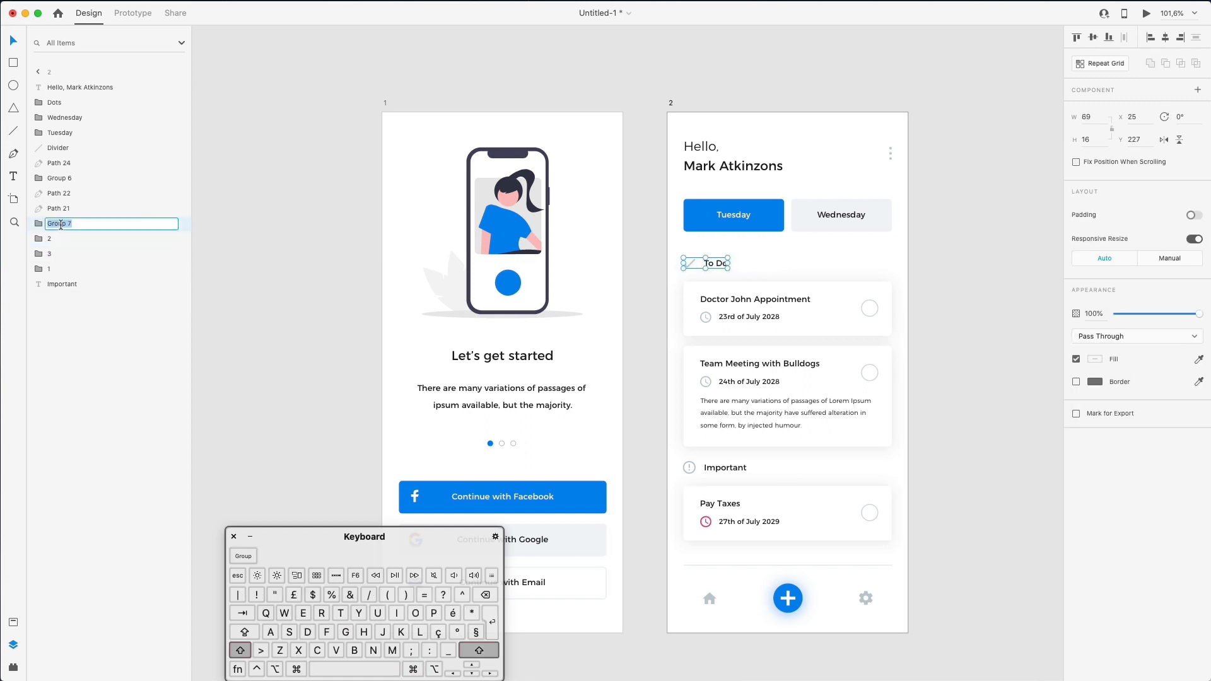
type(" Do")
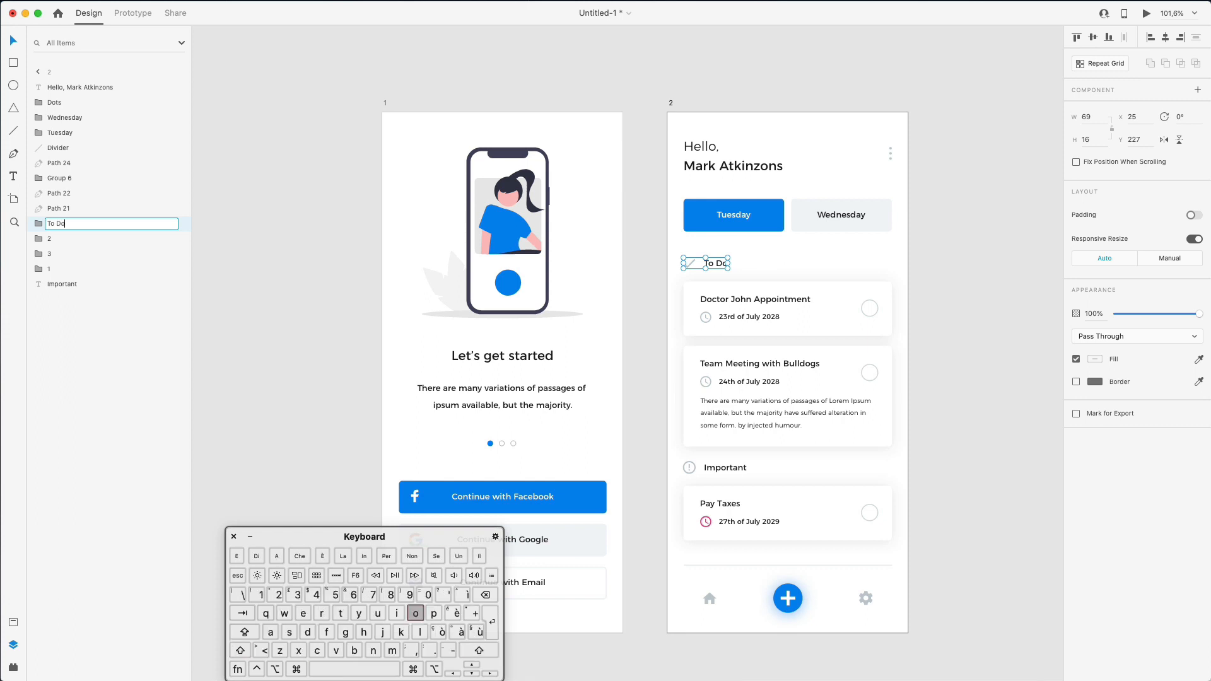
key("Return")
key("Escape")
left_click_drag(669, 457, 759, 477)
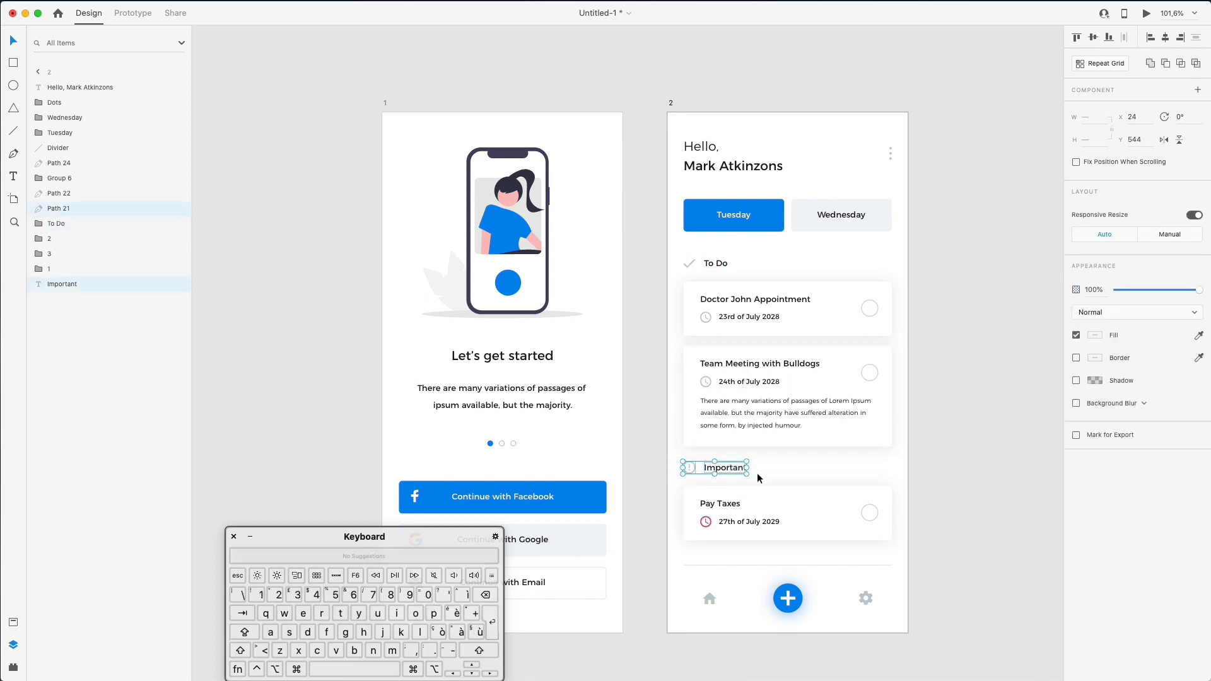
key("super+g")
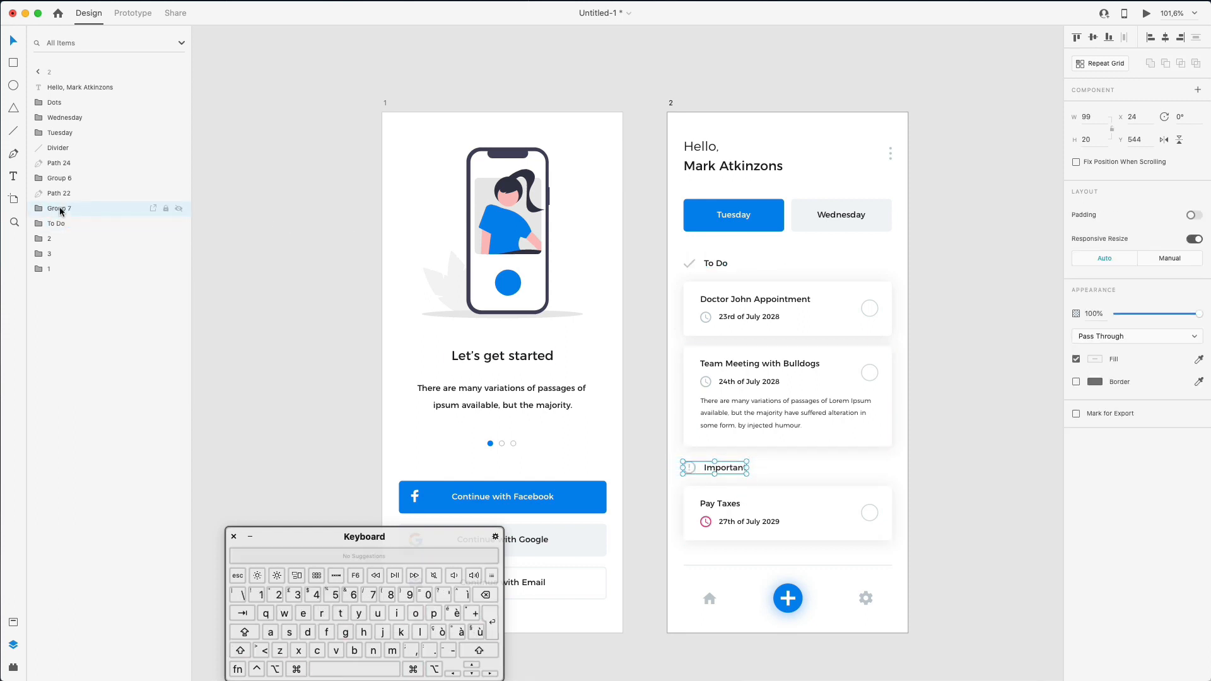
double_click(61, 210)
type("Important")
key("Return")
- Rename the bottom bar icon layers to Home, Plus and Settings
left_click(711, 599)
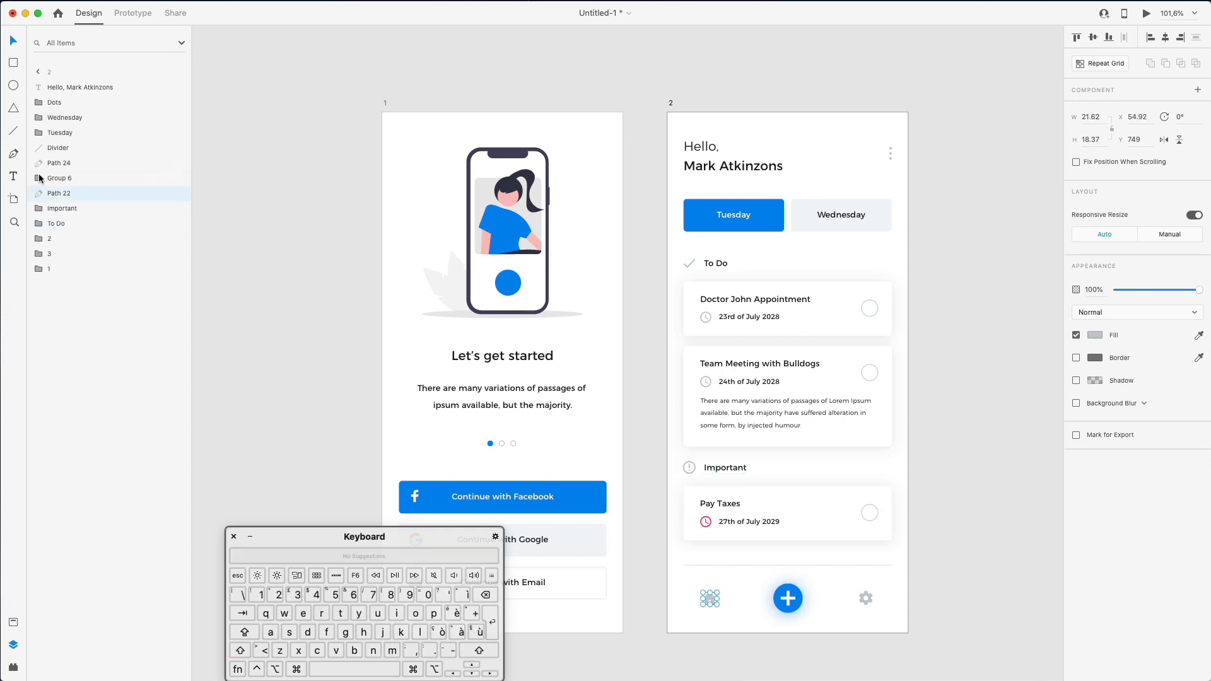
double_click(58, 194)
type("Home")
key("Return")
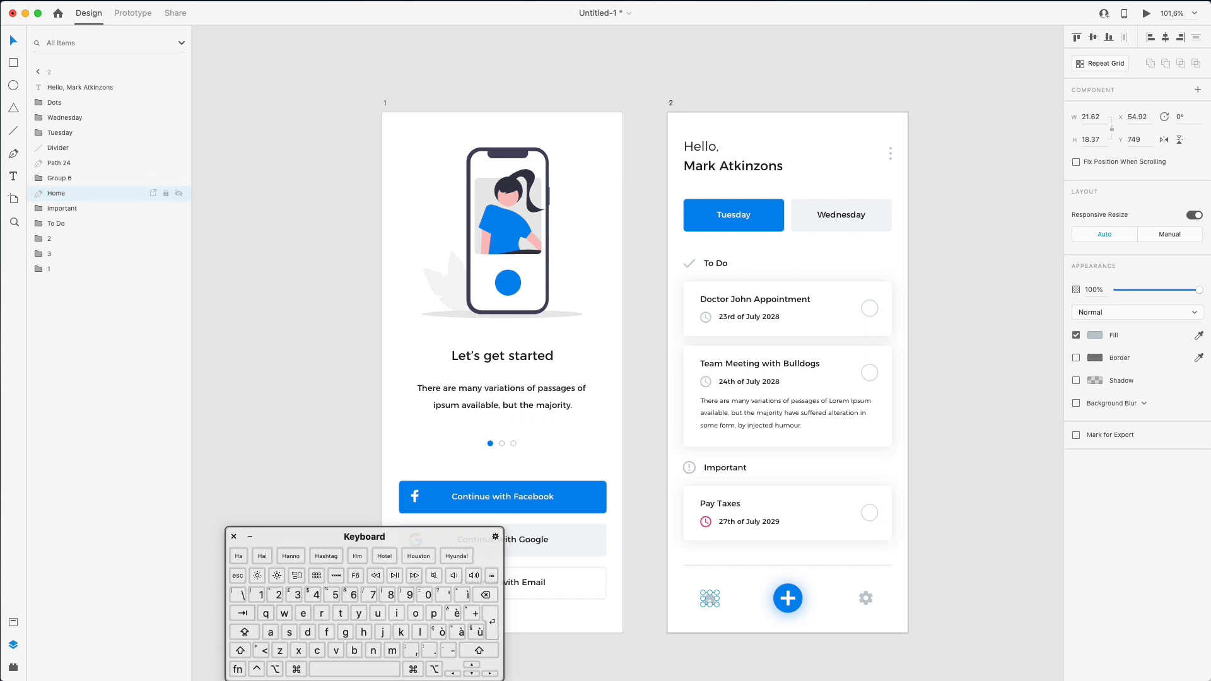
left_click(785, 594)
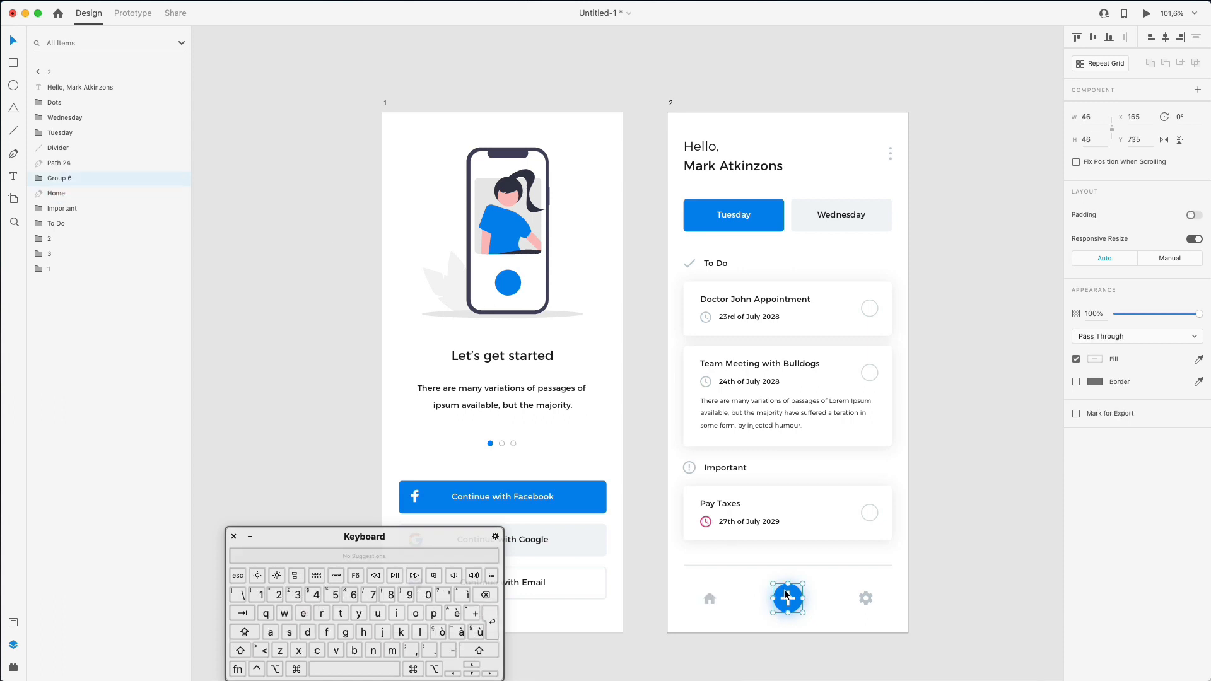
double_click(59, 179)
type("Plus")
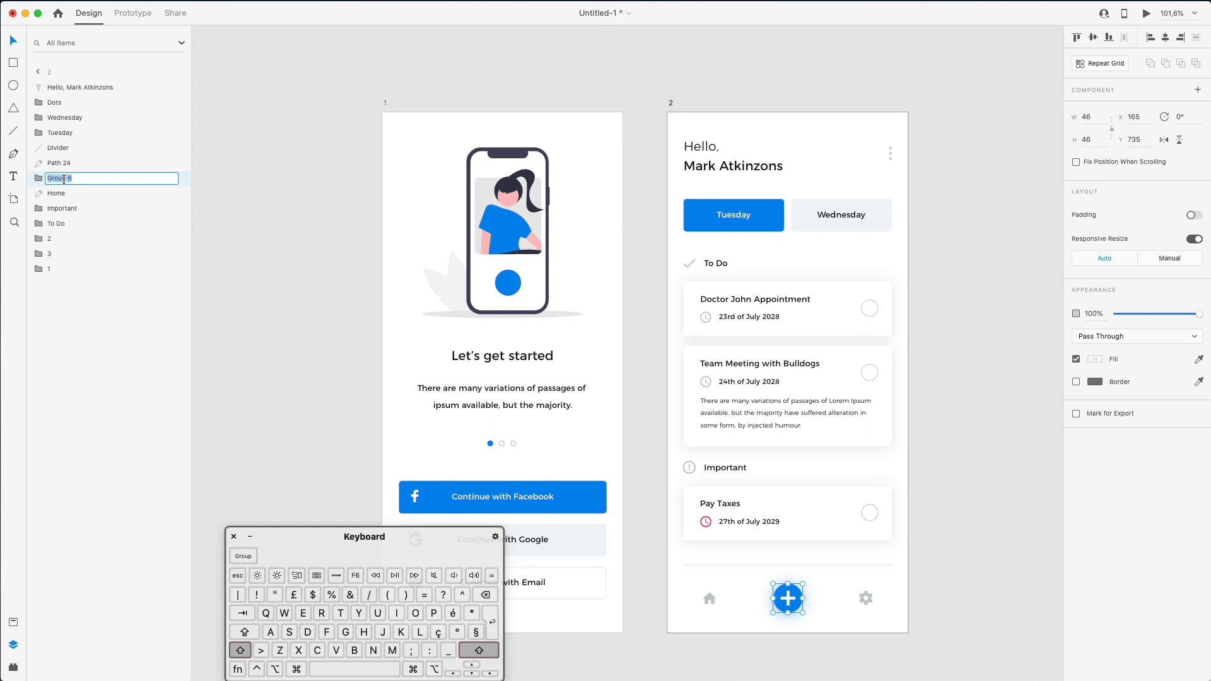
key("Return")
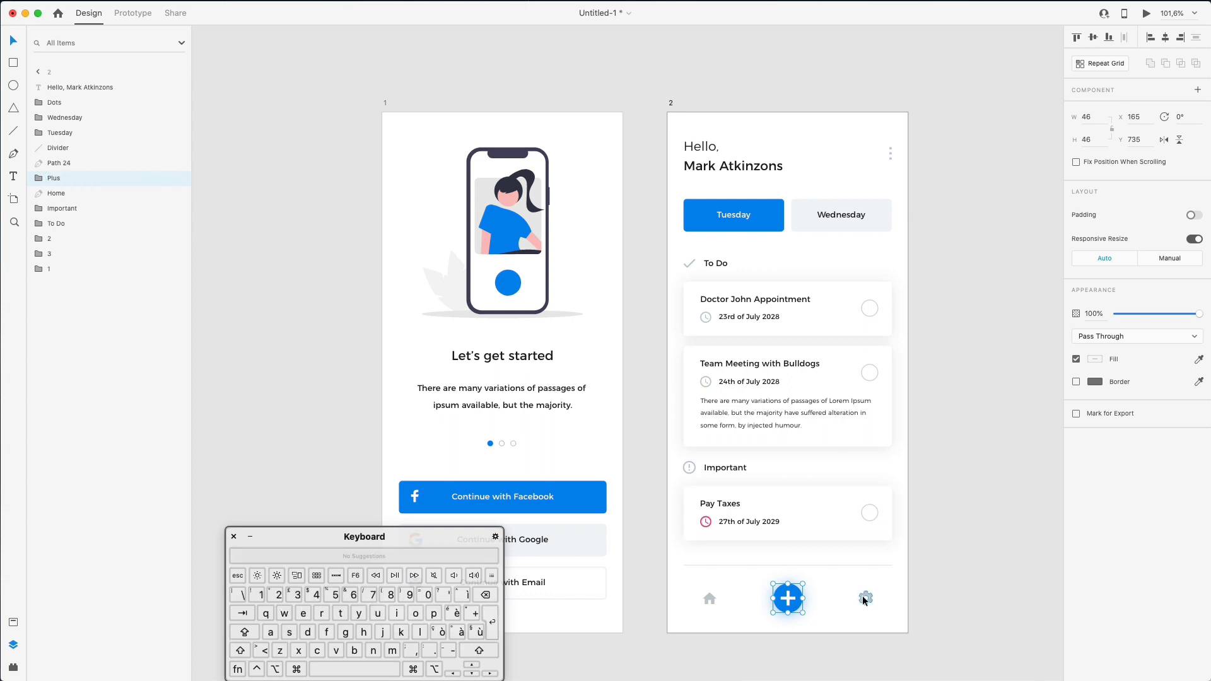
left_click(69, 163)
double_click(69, 164)
type("Settings")
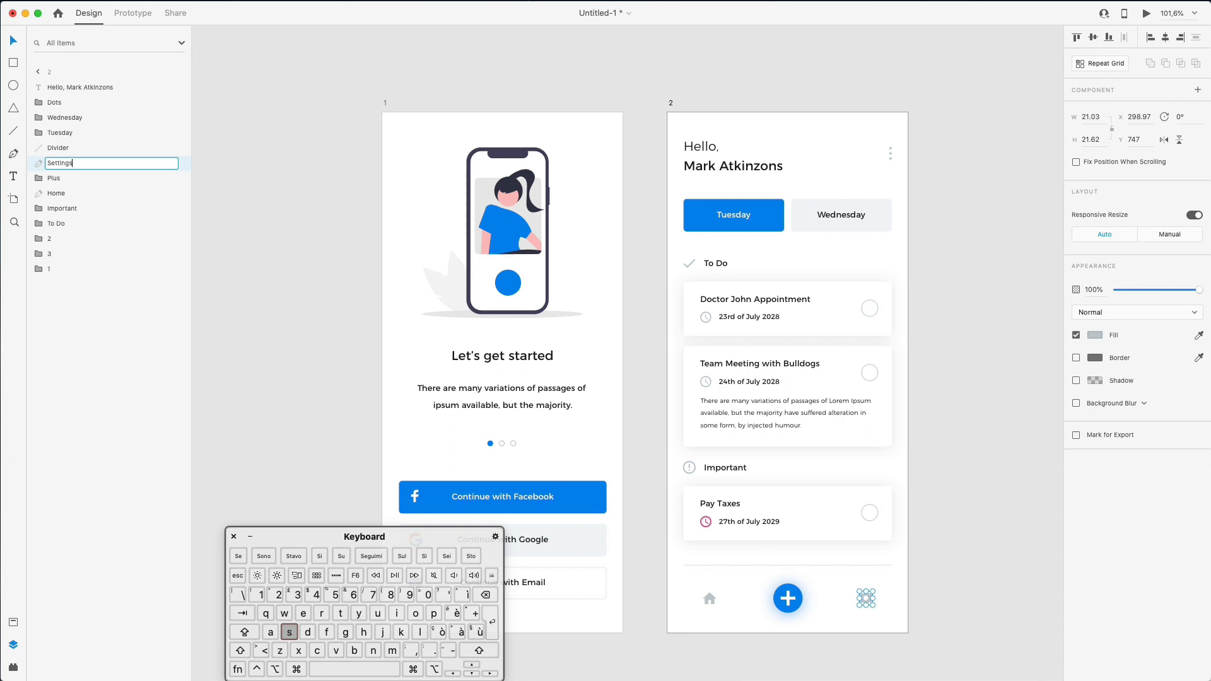
key("Return")
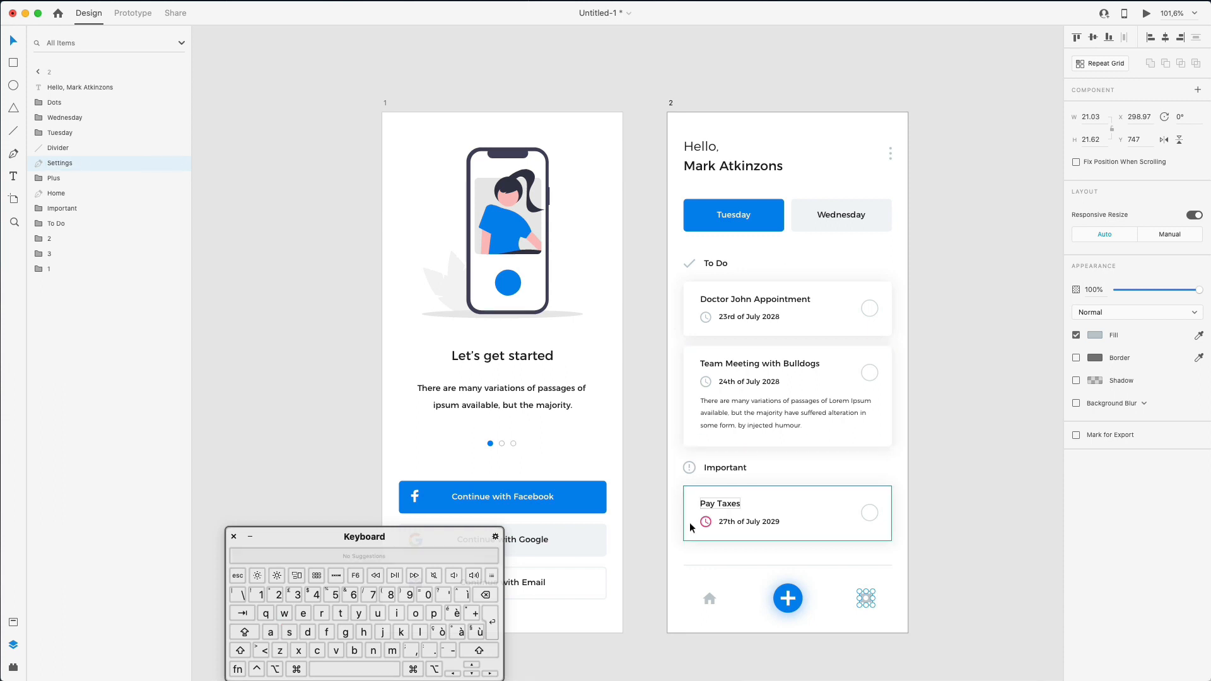
- Group the whole bottom navigation bar and name the group Menu
left_click_drag(674, 555, 913, 651)
key("super+g")
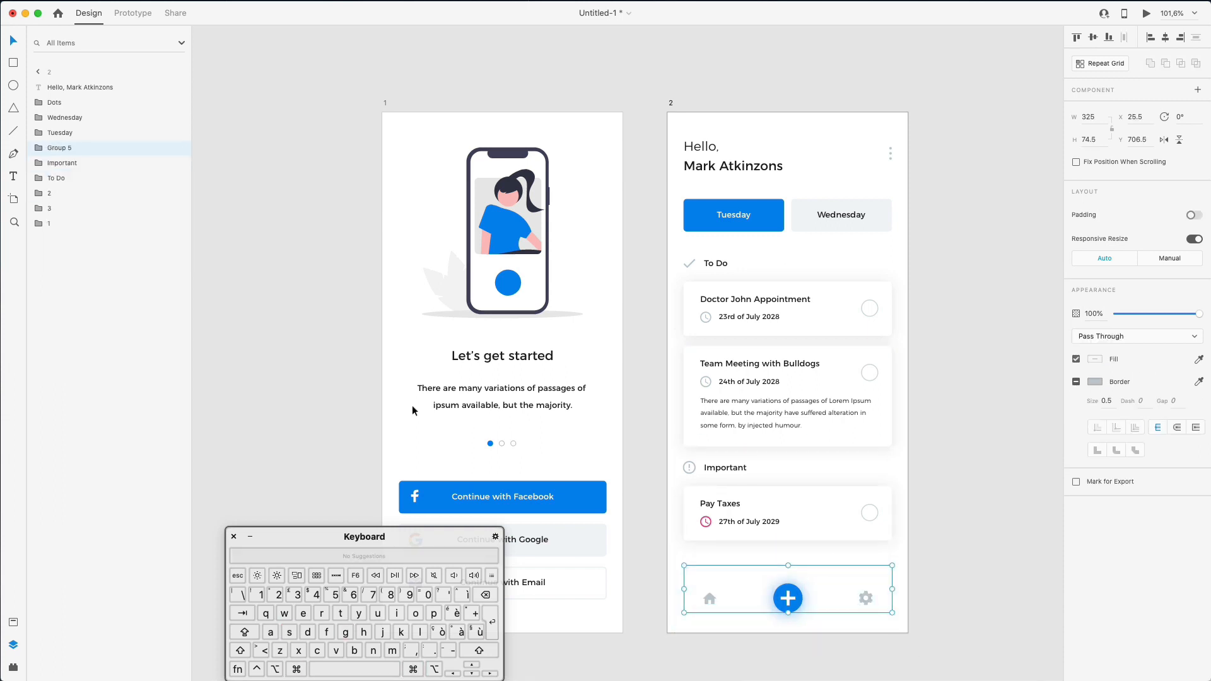
double_click(67, 149)
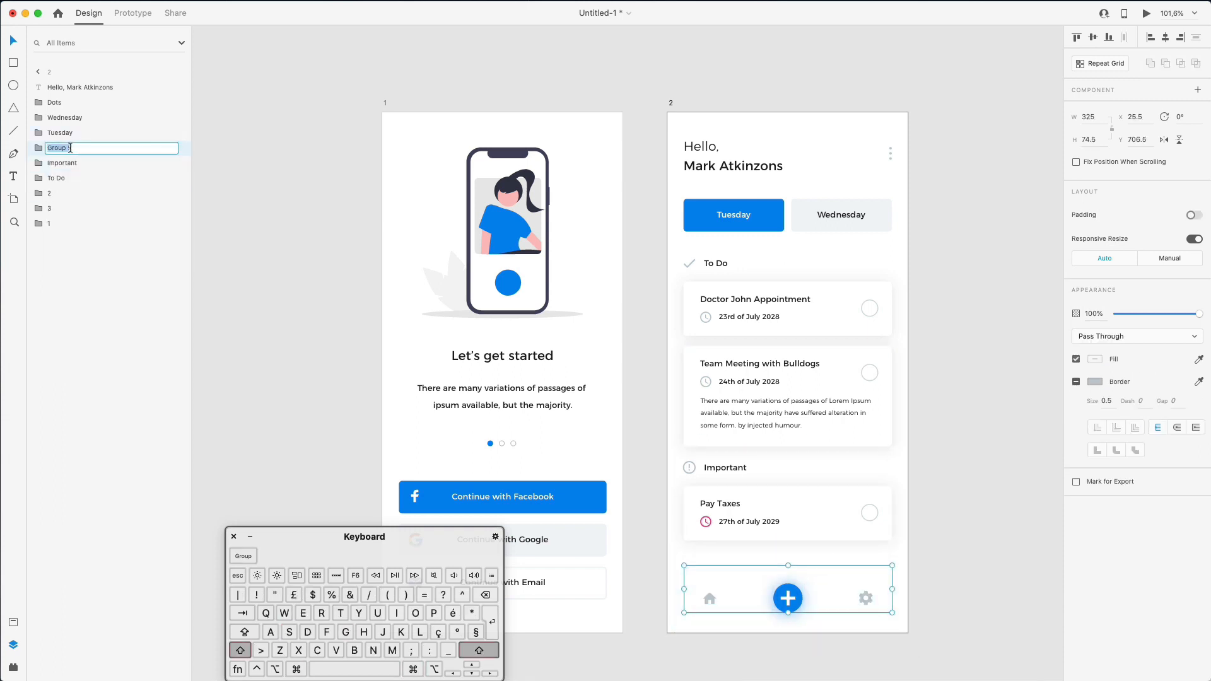
type("Menu")
key("Return")
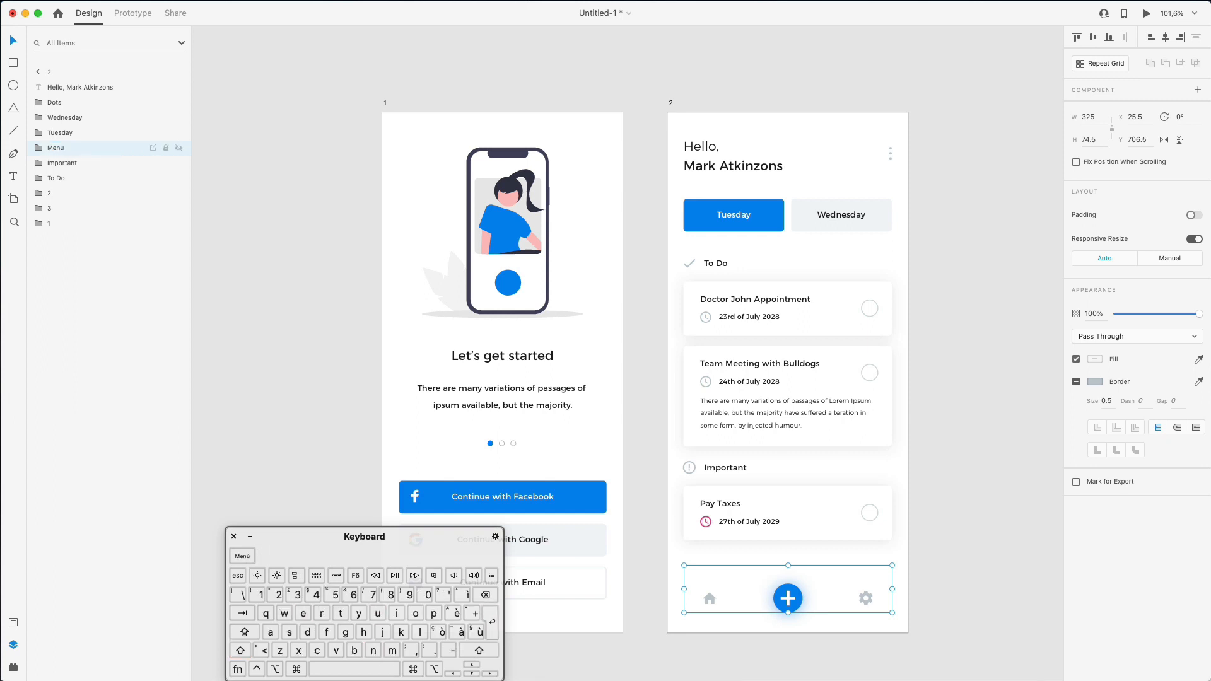
- Move the Menu group to the bottom of the layer stack and card group 1 above card group 2
left_click_drag(54, 149, 56, 235)
left_click(48, 181)
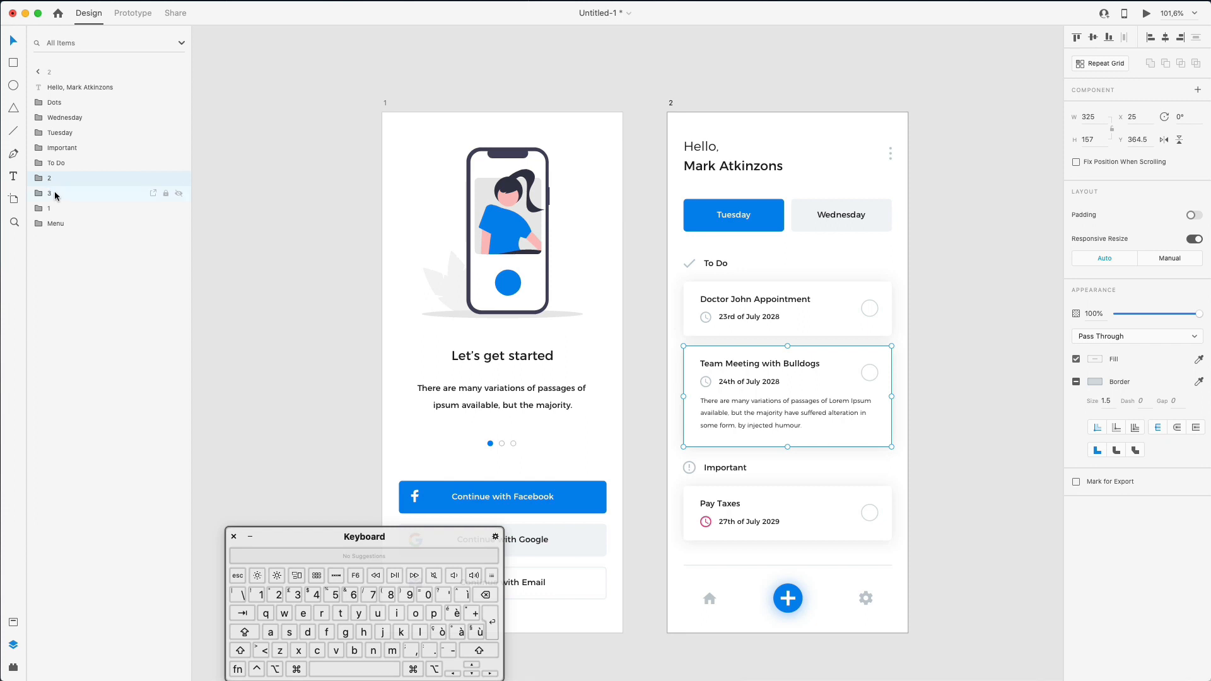
mouse_move(50, 208)
left_mouse_down()
mouse_move(56, 174)
mouse_move(57, 201)
left_mouse_up()
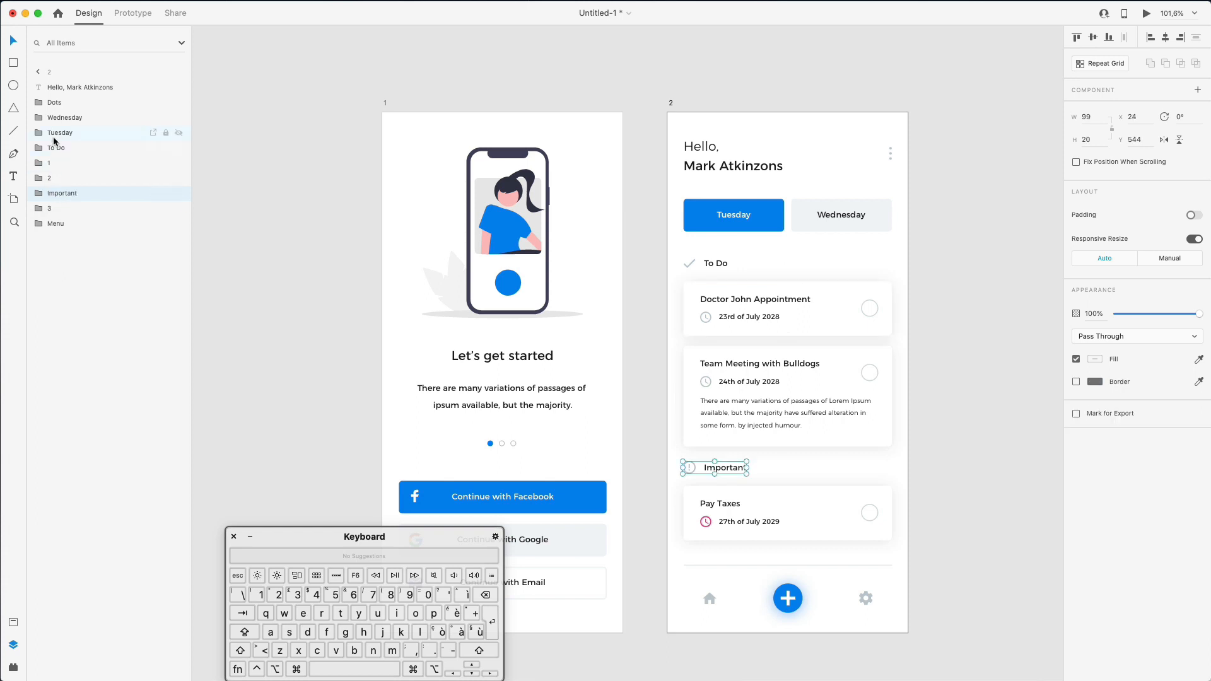
- Group the Tuesday and Wednesday tabs and name the group Days
left_click(57, 124)
left_click(63, 135, "shift")
key("super+g")
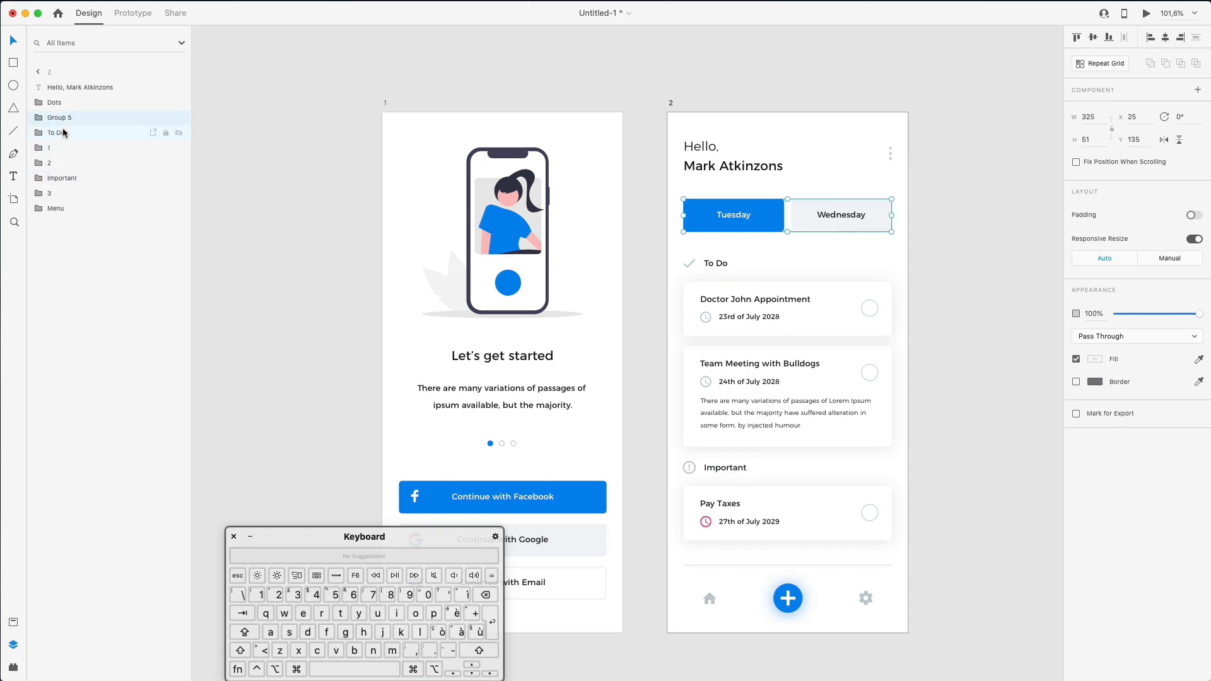
double_click(63, 118)
type("Days")
key("Return")
left_click(291, 196)
scroll(292, 195, "down", 3)
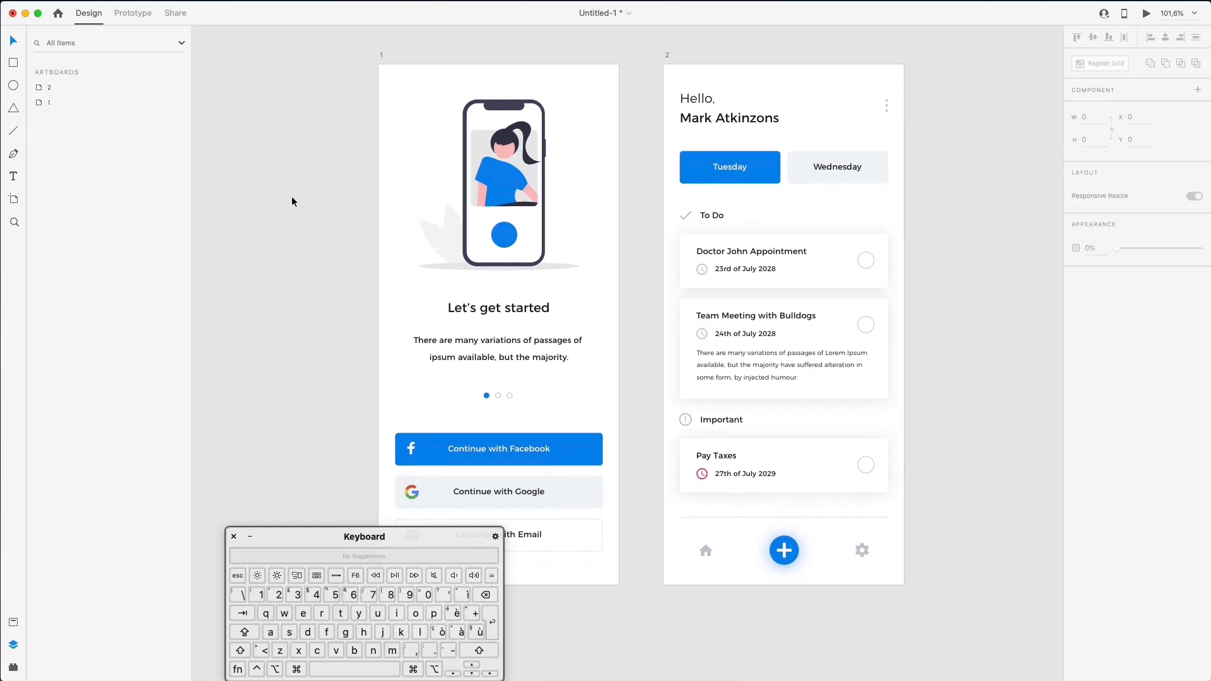
- Switch the Tuesday button rectangle's fill from solid colour to Linear Gradient
left_click_drag(381, 535, 201, 529)
scroll(292, 362, "up", 2)
scroll(293, 369, "up", 1)
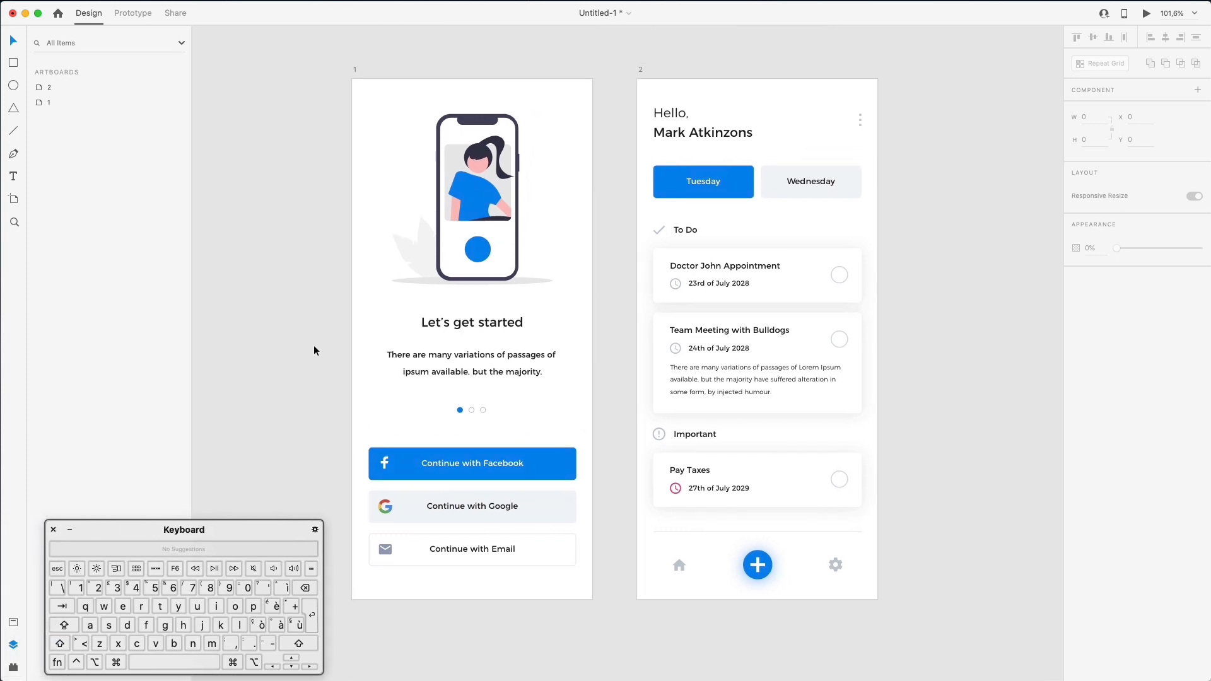
scroll(313, 346, "left", 5)
scroll(313, 346, "up", 2)
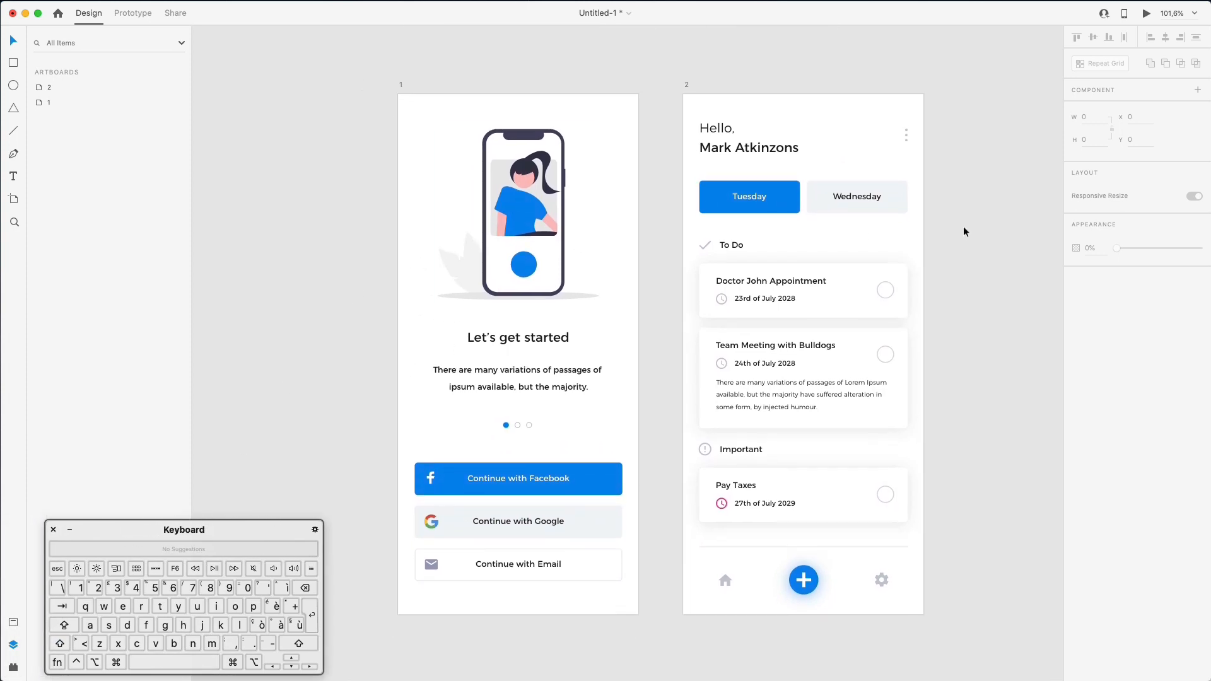
left_click(775, 210, "super")
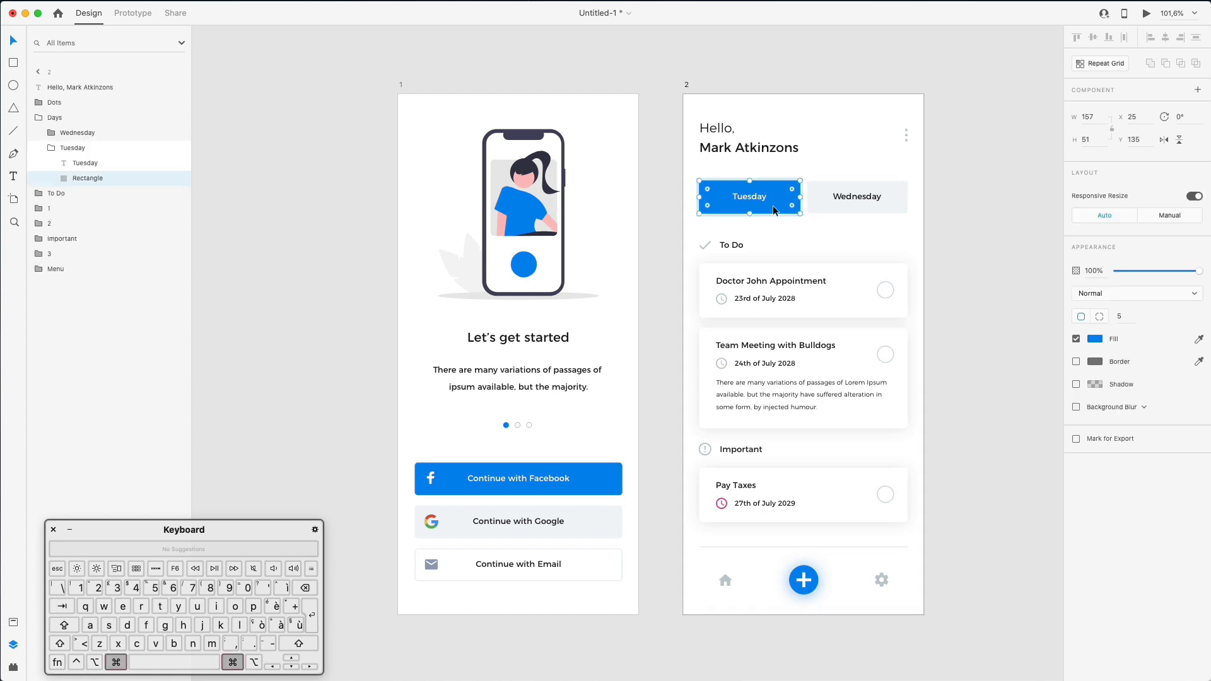
left_click(1094, 340)
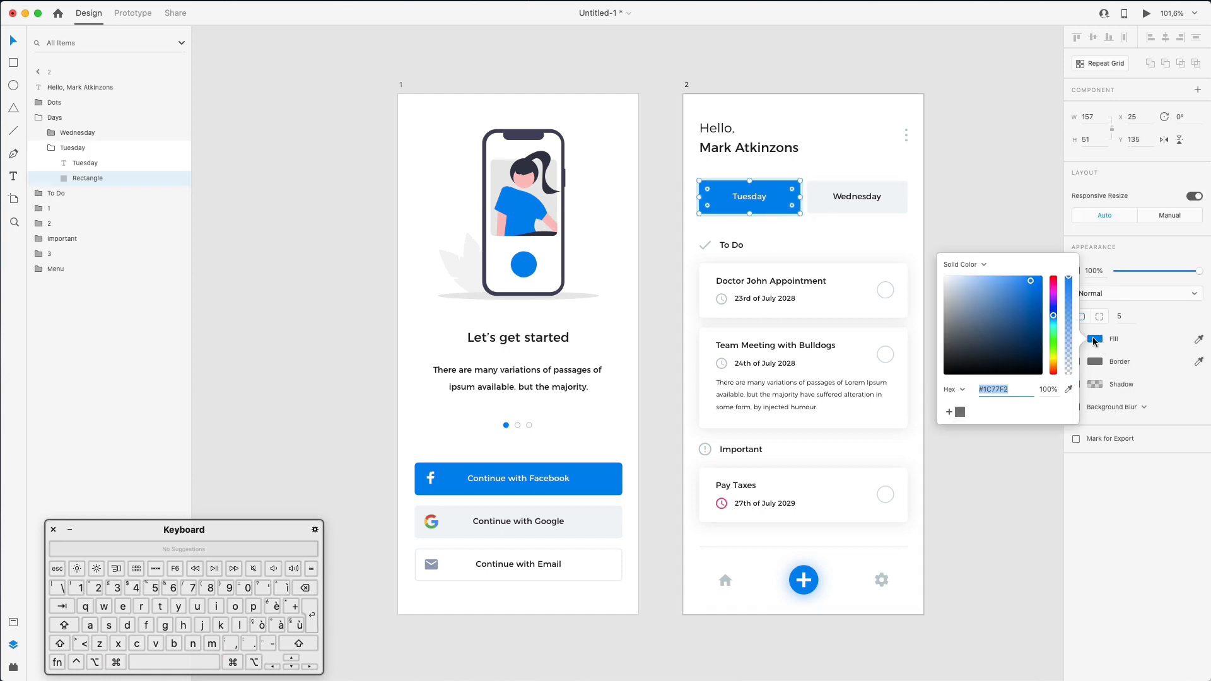
left_click(978, 266)
left_click(965, 275)
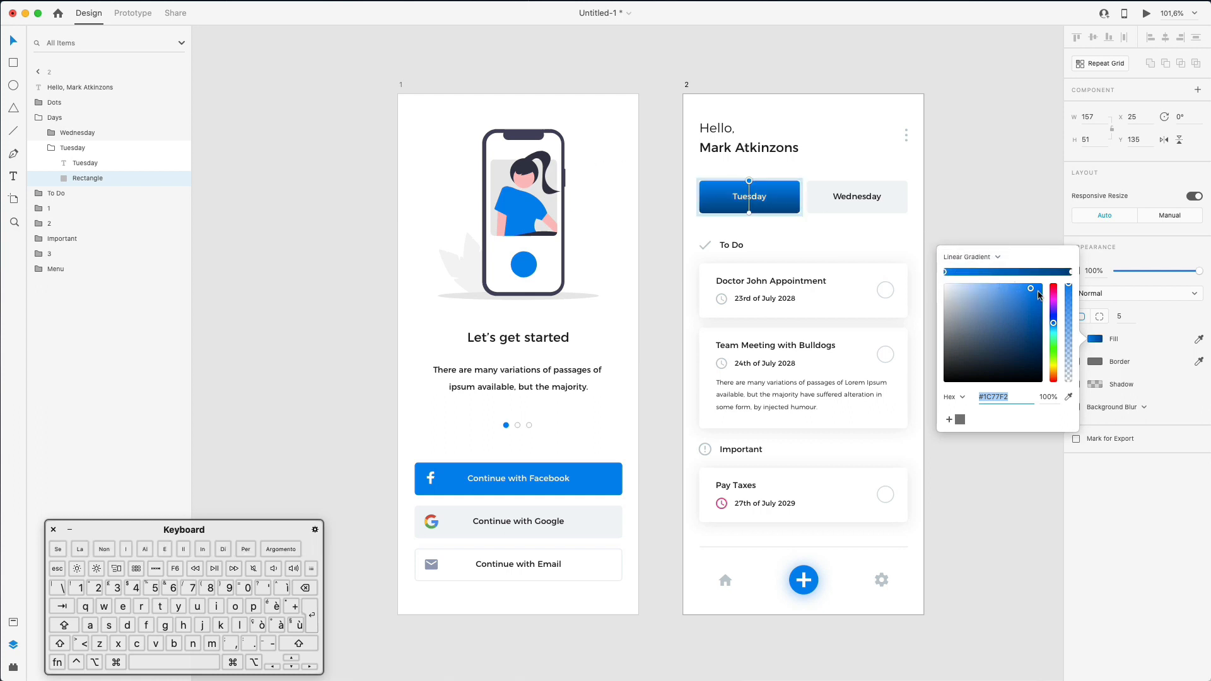
- Set both blue gradient stop colours and run the gradient diagonally from top-left to bottom-right
left_click(1070, 273)
left_click_drag(1037, 298, 1048, 293)
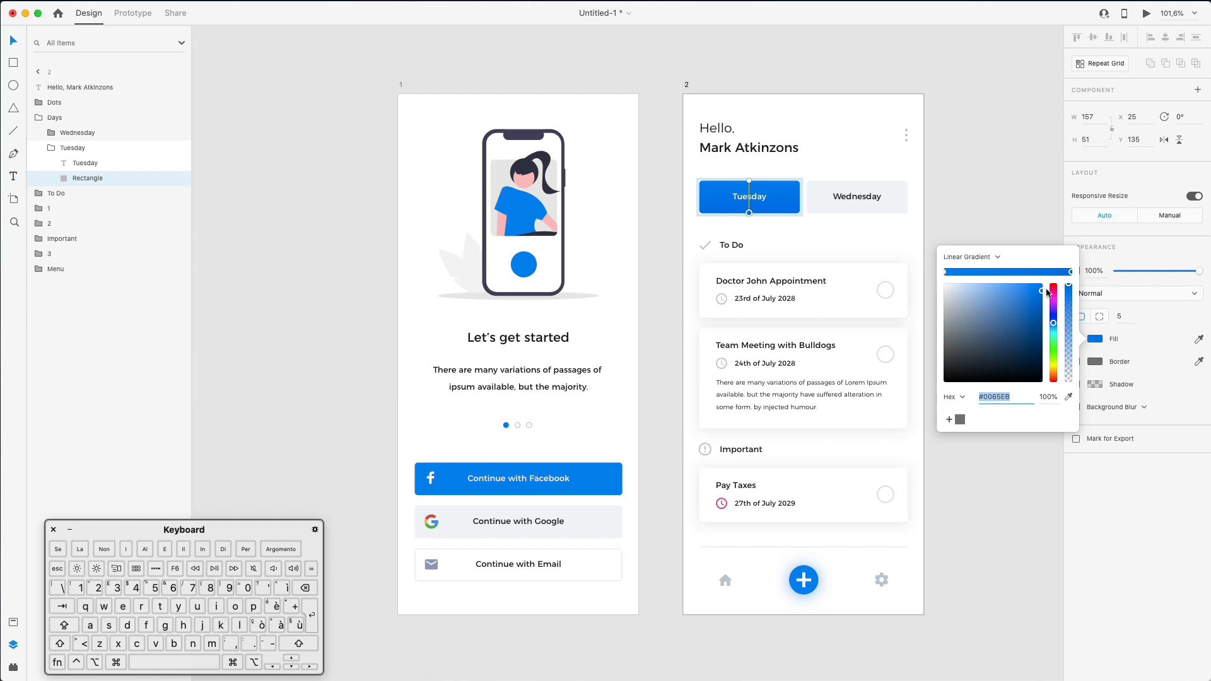
left_click_drag(749, 210, 802, 212)
left_click_drag(749, 181, 699, 177)
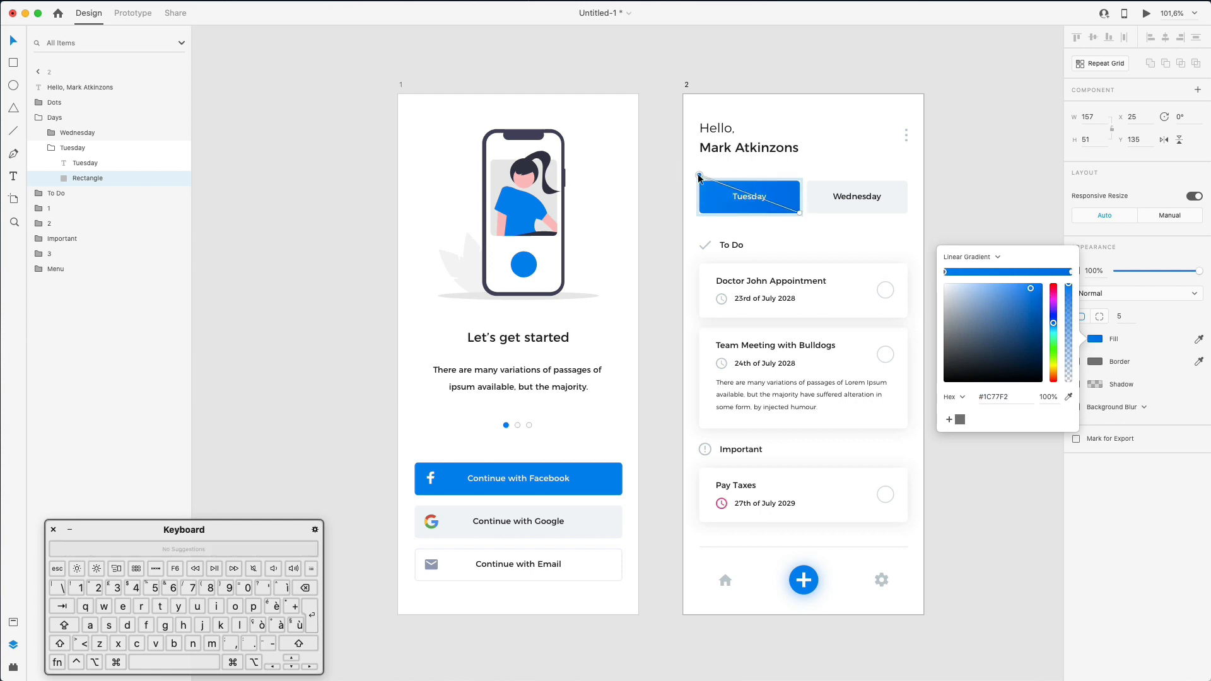
left_click_drag(798, 215, 806, 221)
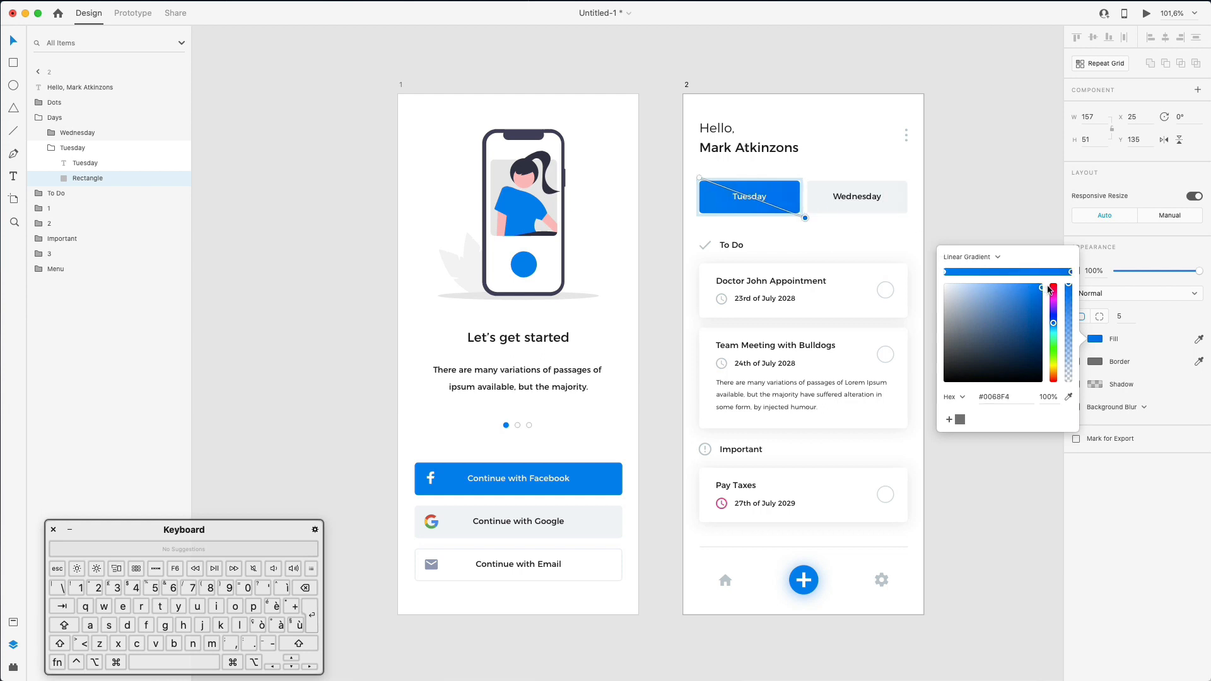
left_click(947, 273)
left_click(1052, 323)
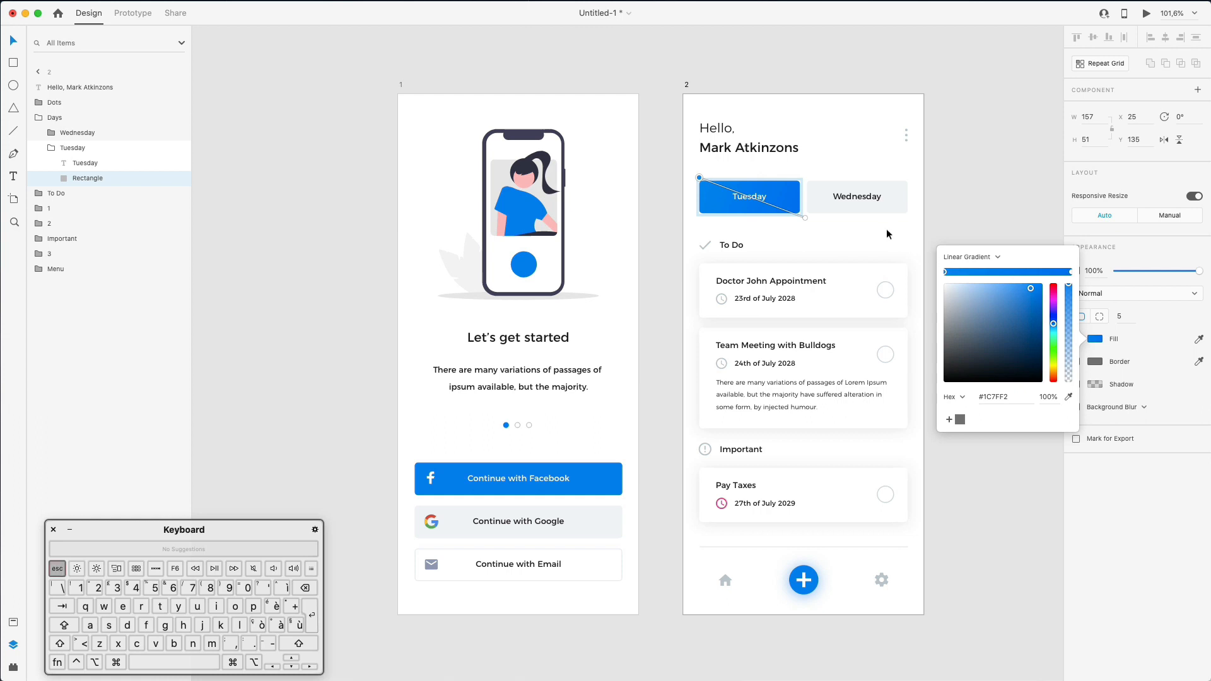
key("Escape")
key("Escape")
left_click(815, 162)
- Copy the Tuesday rectangle and paste its appearance onto the plus button's Path 23 layer
left_click(778, 191, "super")
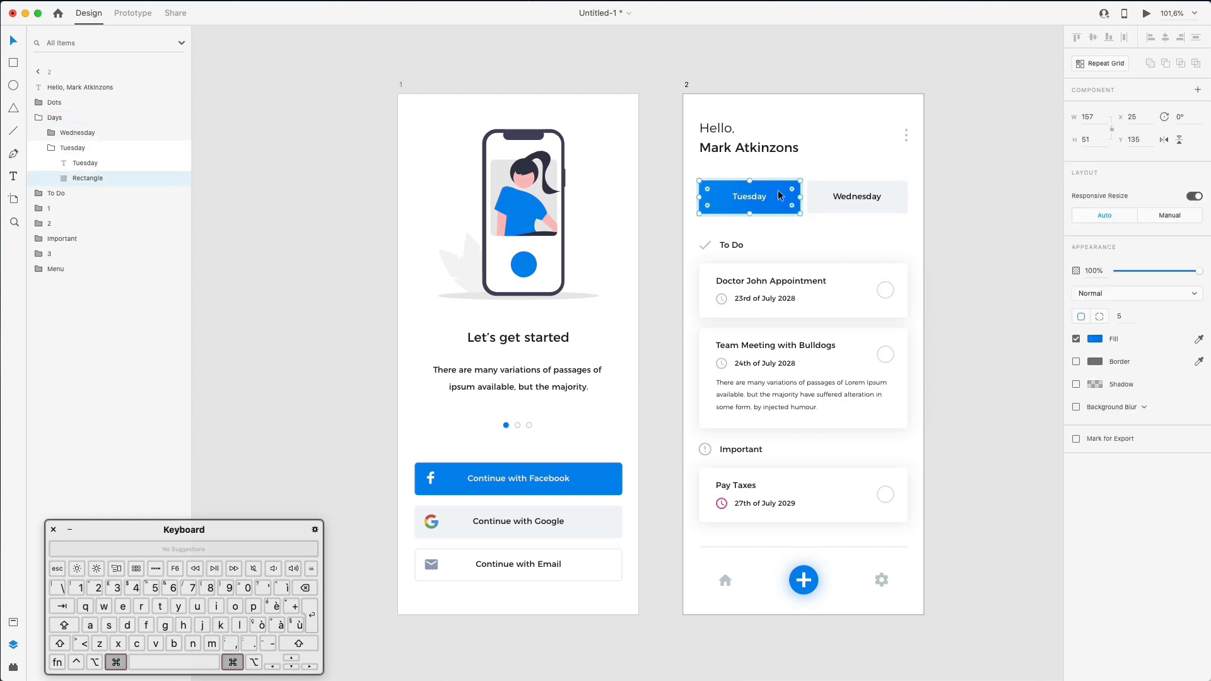
right_click(780, 191)
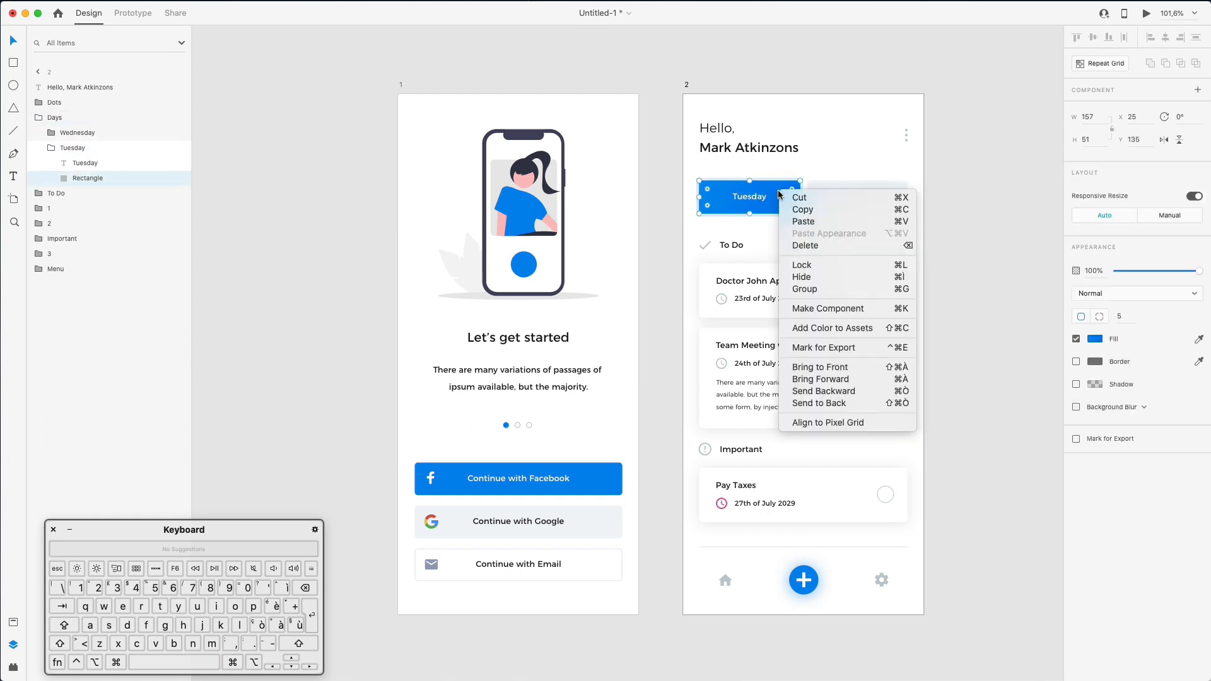
left_click(803, 215)
left_click(812, 572, "super")
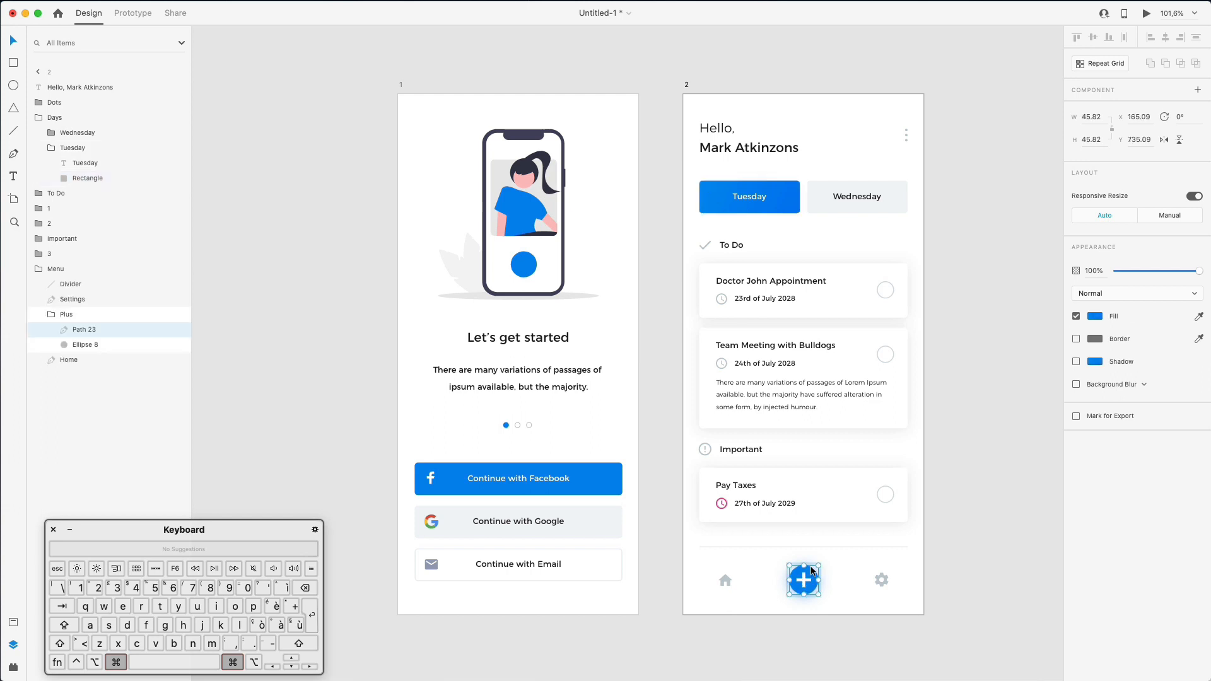
right_click(812, 571)
left_click(863, 576)
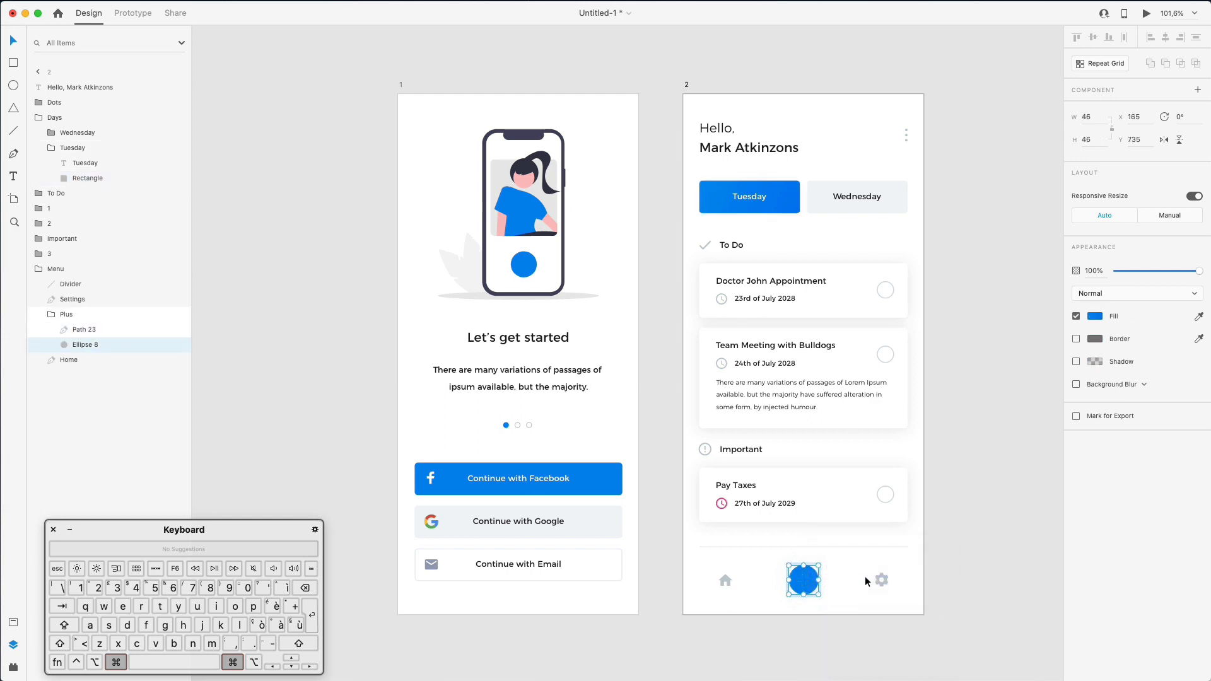
key("super+z")
left_click(88, 332)
right_click(89, 333)
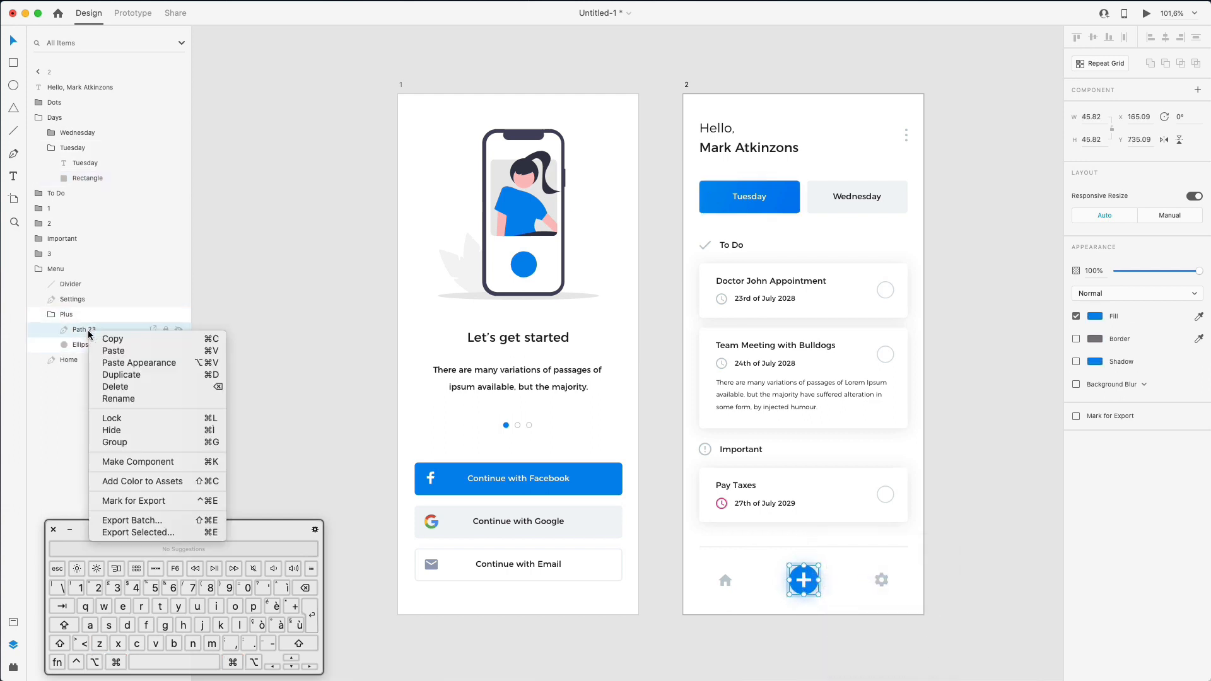
left_click(136, 365)
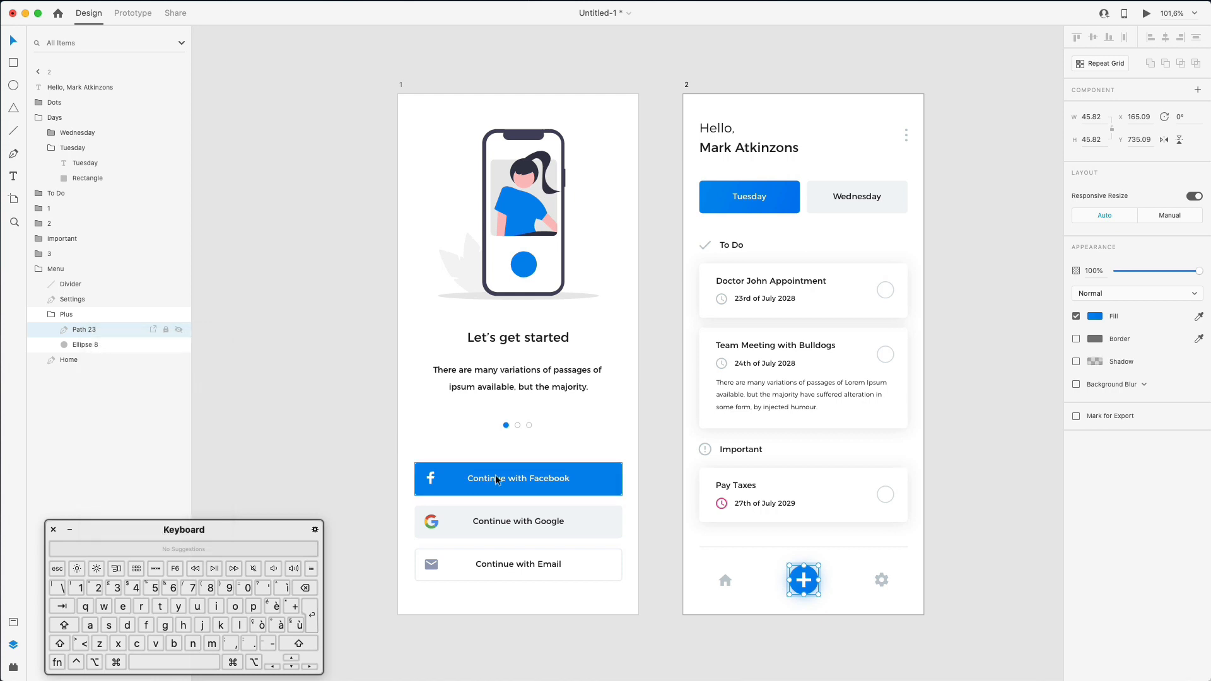
- Paste the gradient appearance onto Facebook Rectangle 1 and the illustration's blue shirt and circle
left_click(606, 468, "super")
right_click(92, 236)
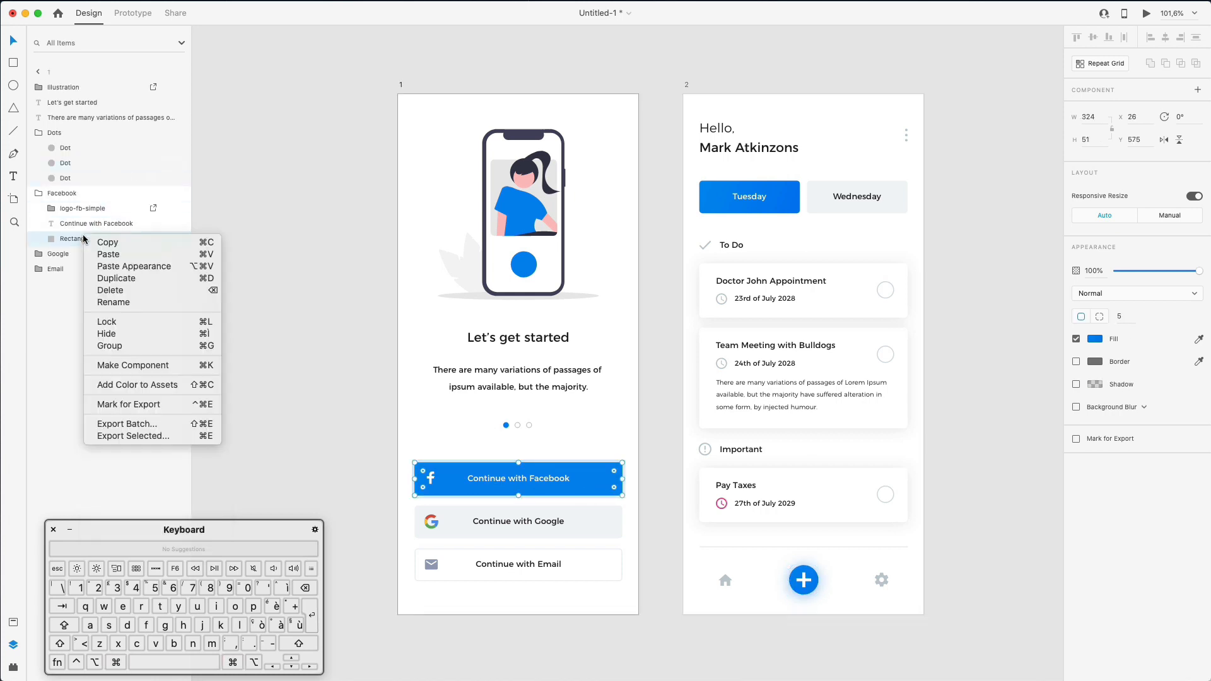
left_click(120, 266)
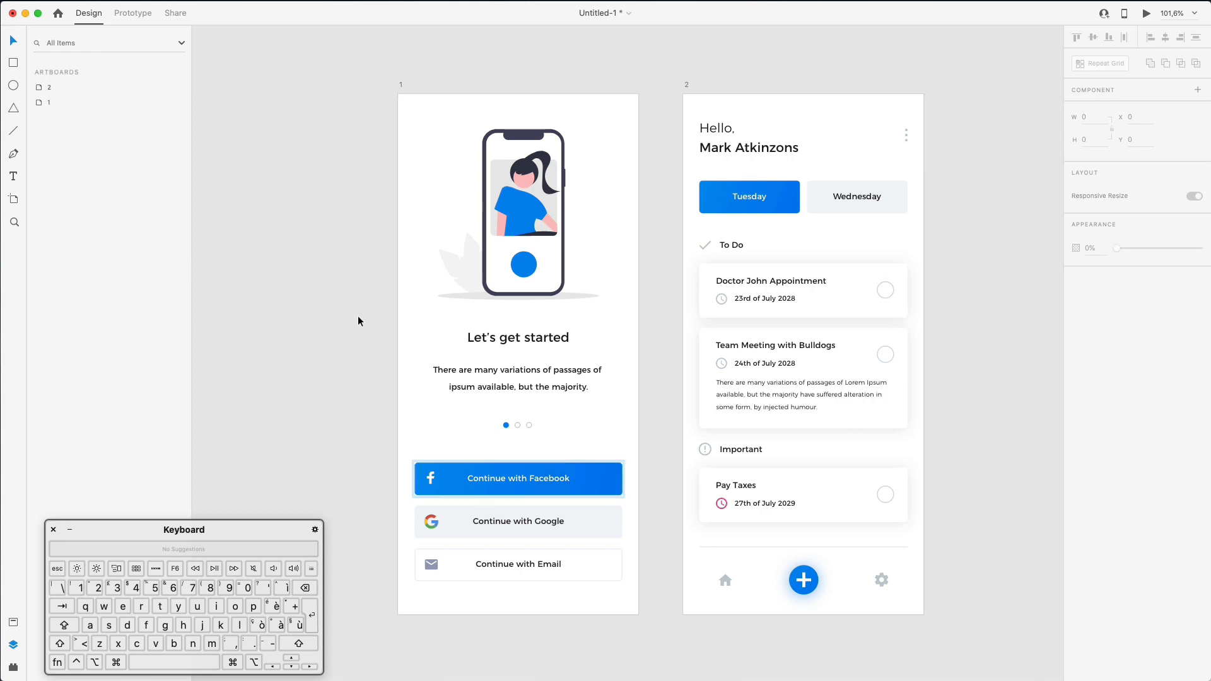
left_click(509, 204, "super")
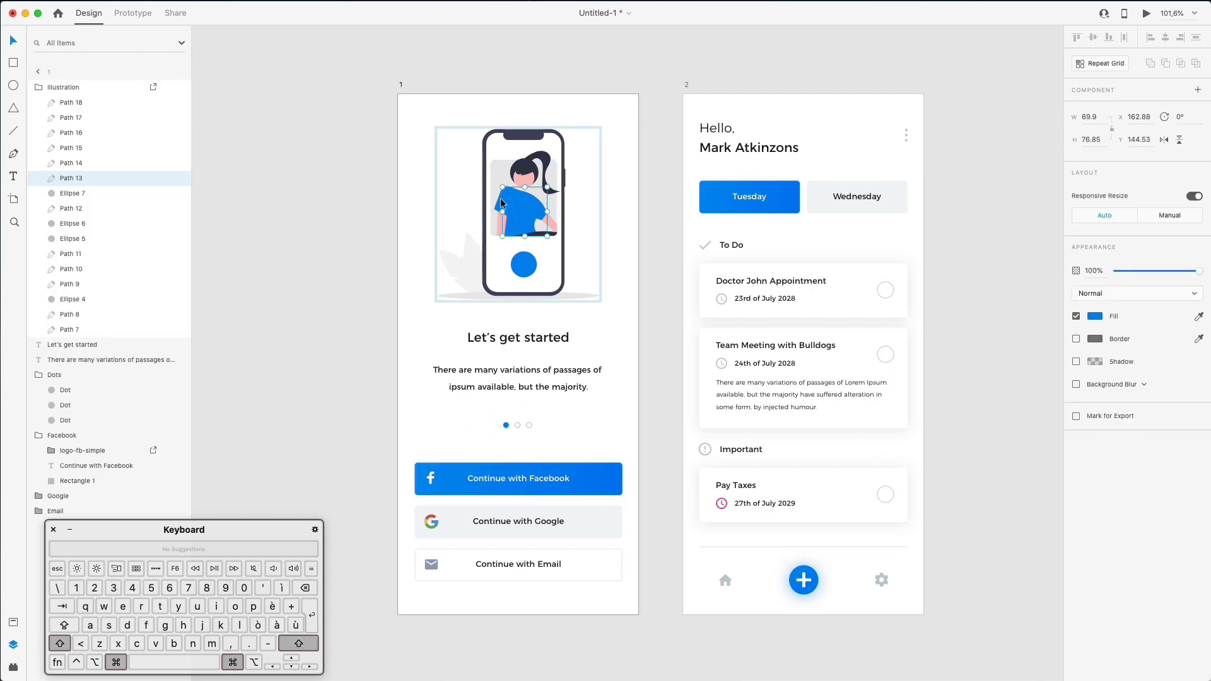
left_click(505, 203, "super")
left_click(525, 265, "super")
right_click(118, 253)
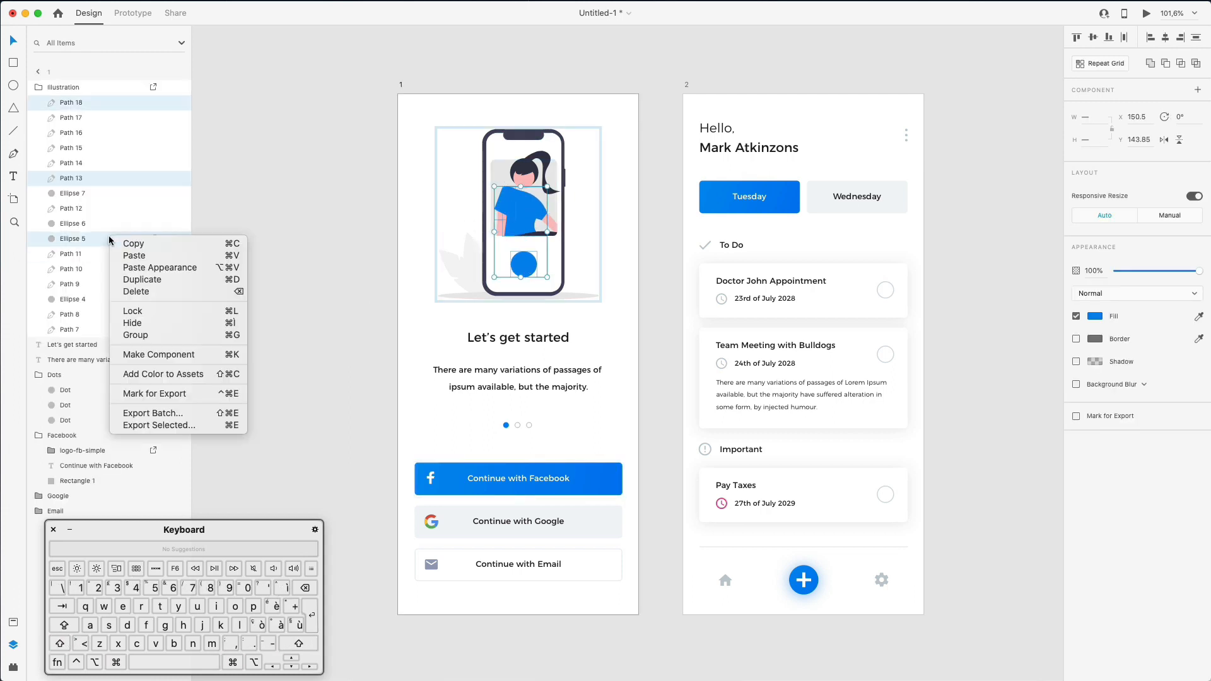
left_click(120, 266)
left_click(303, 239)
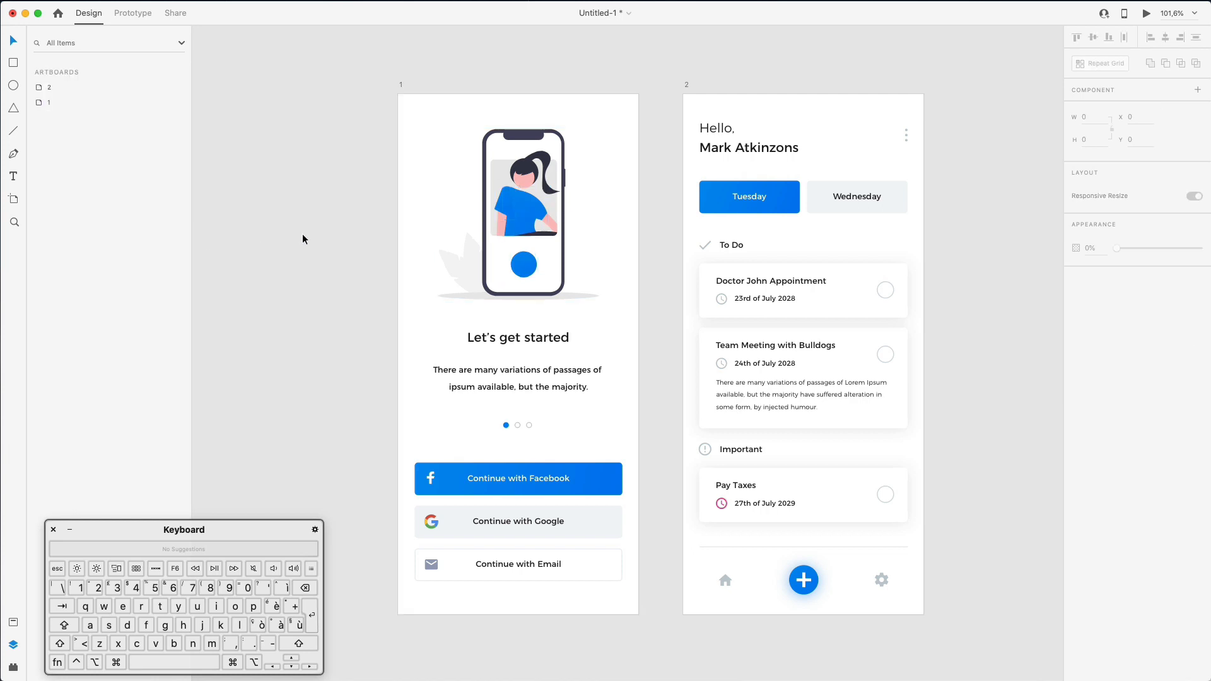
- Move the shirt shape Path 18 below Path 17 in the stacking order
scroll(315, 233, "down", 2)
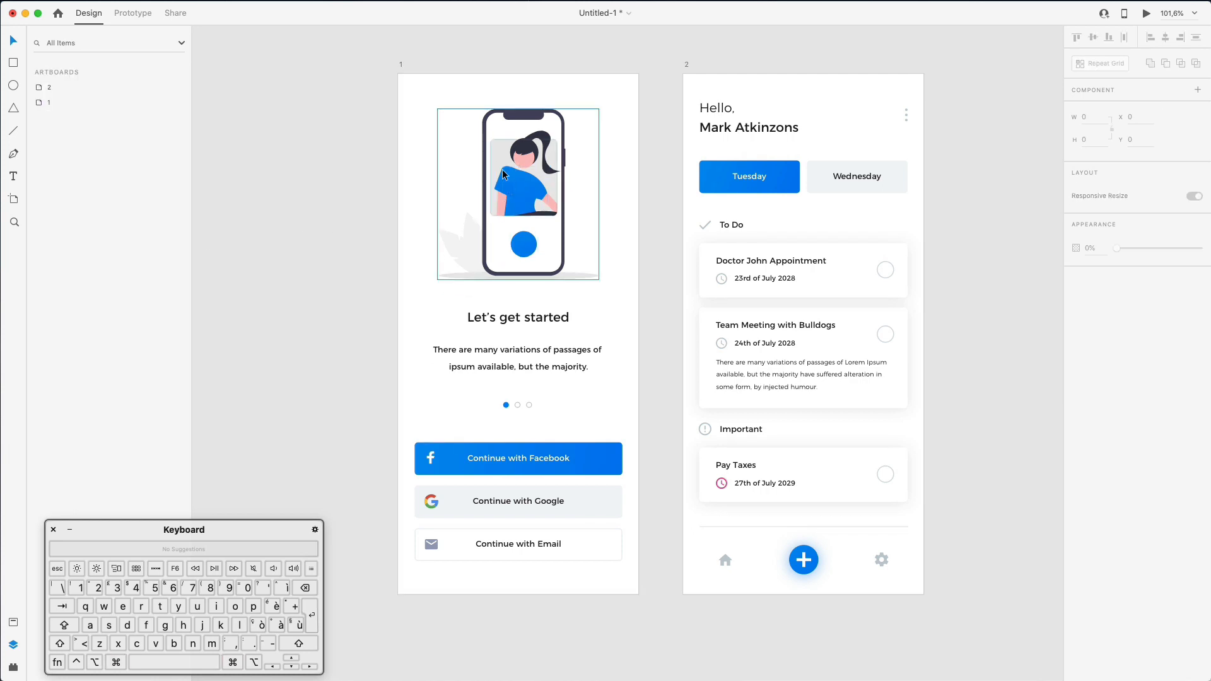
left_click(504, 186, "super")
left_click_drag(89, 102, 89, 122)
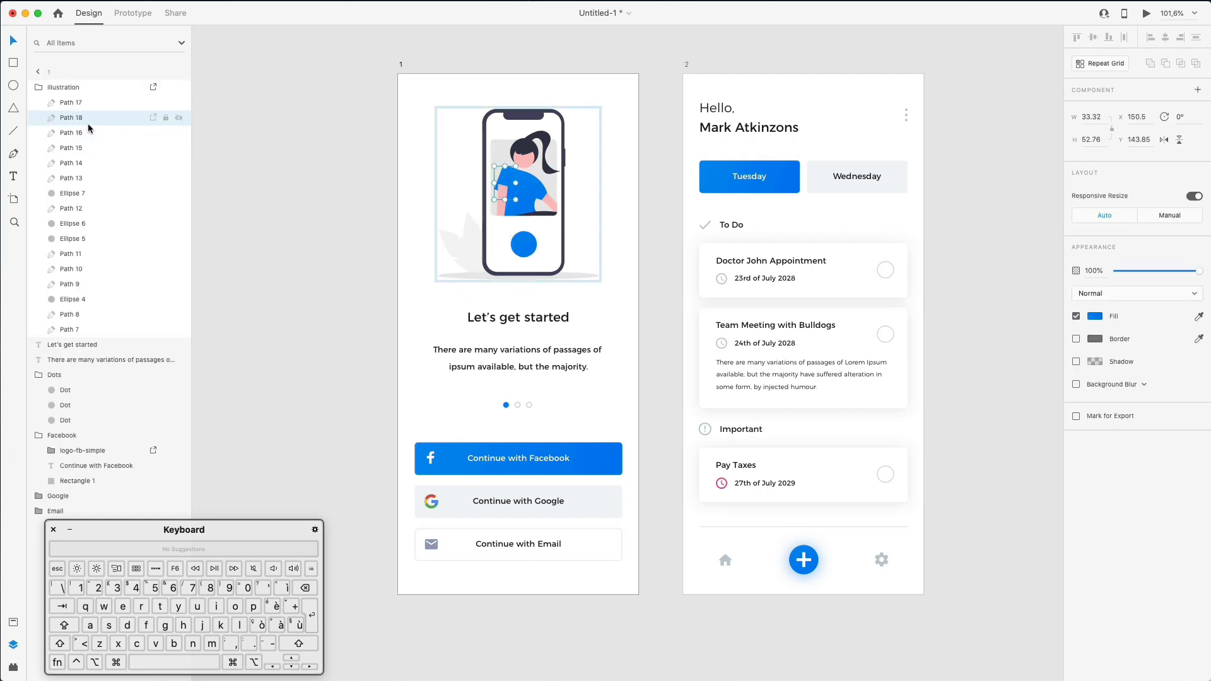
left_click(322, 174)
scroll(322, 175, "down", 2)
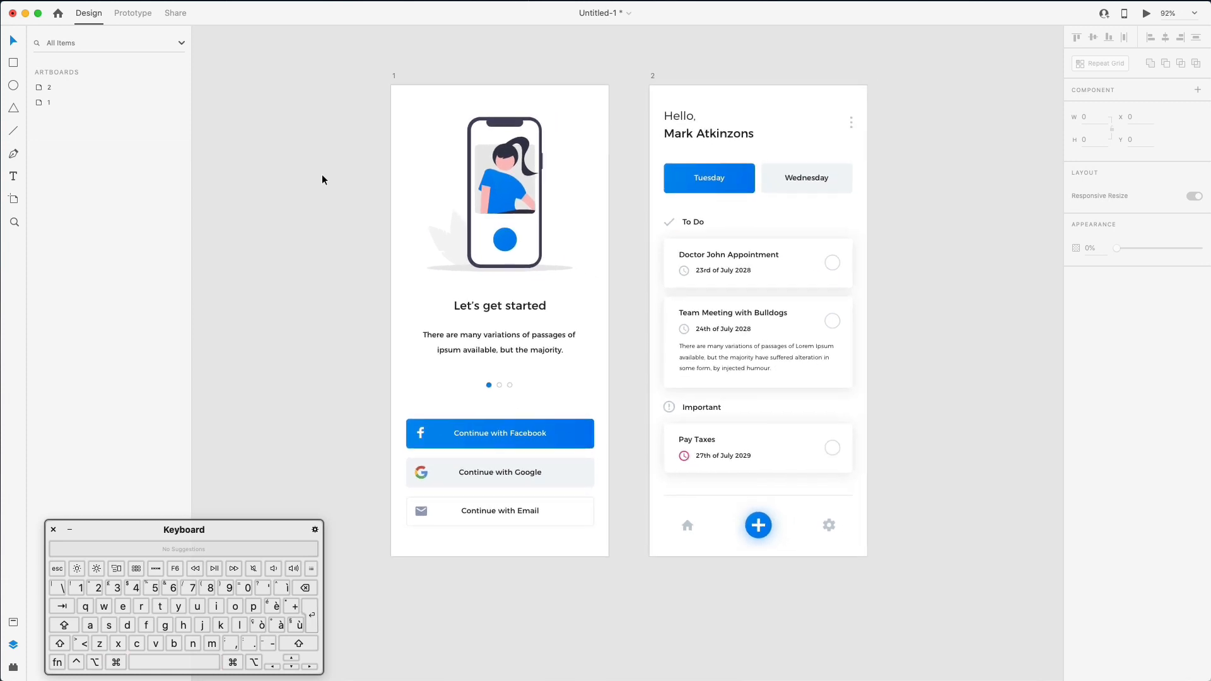
scroll(321, 175, "up", 2)
scroll(525, 294, "up", 3)
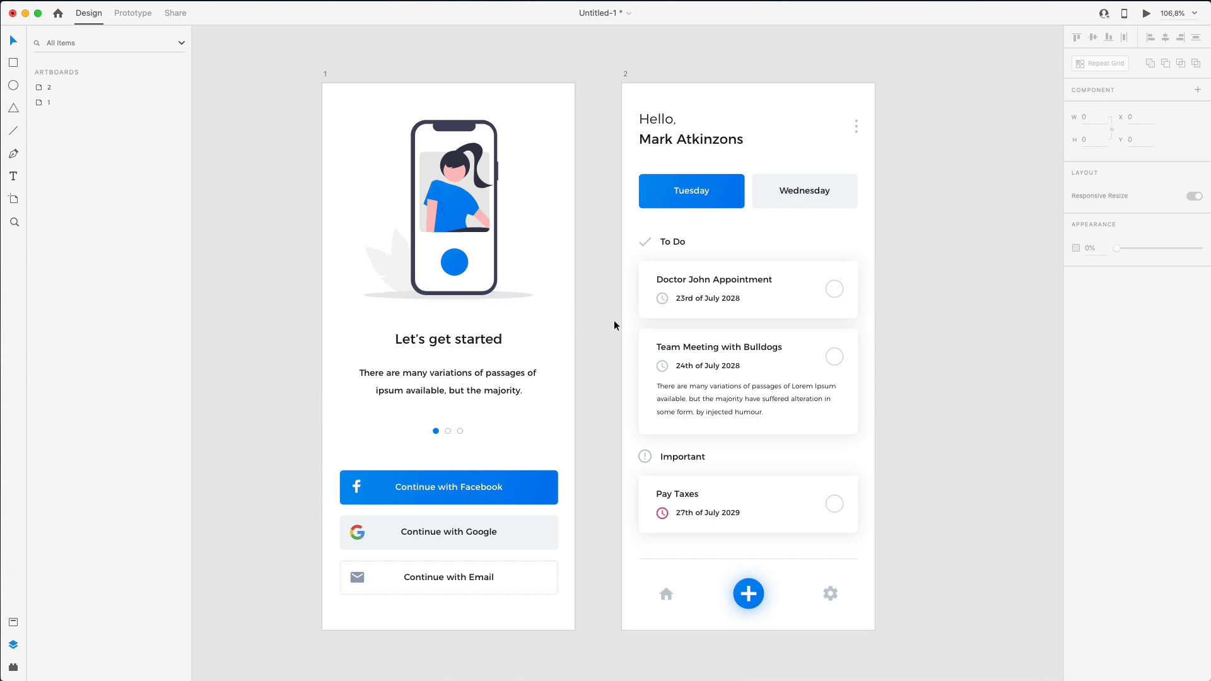
scroll(615, 322, "down", 1)
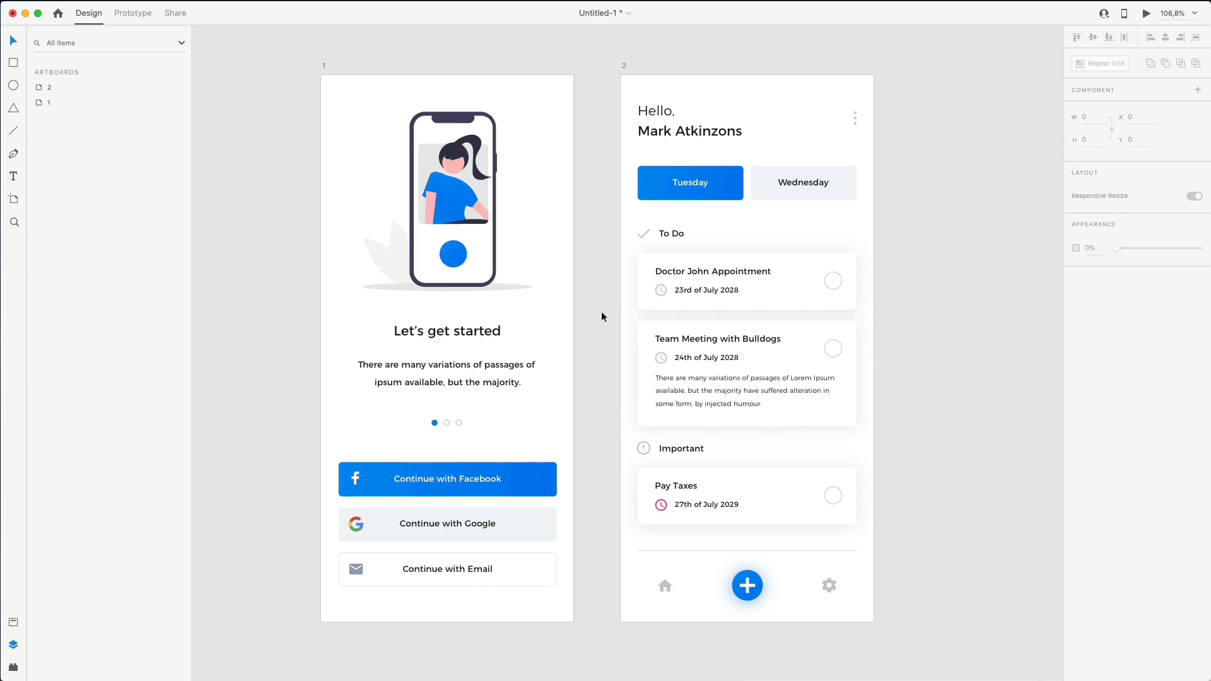